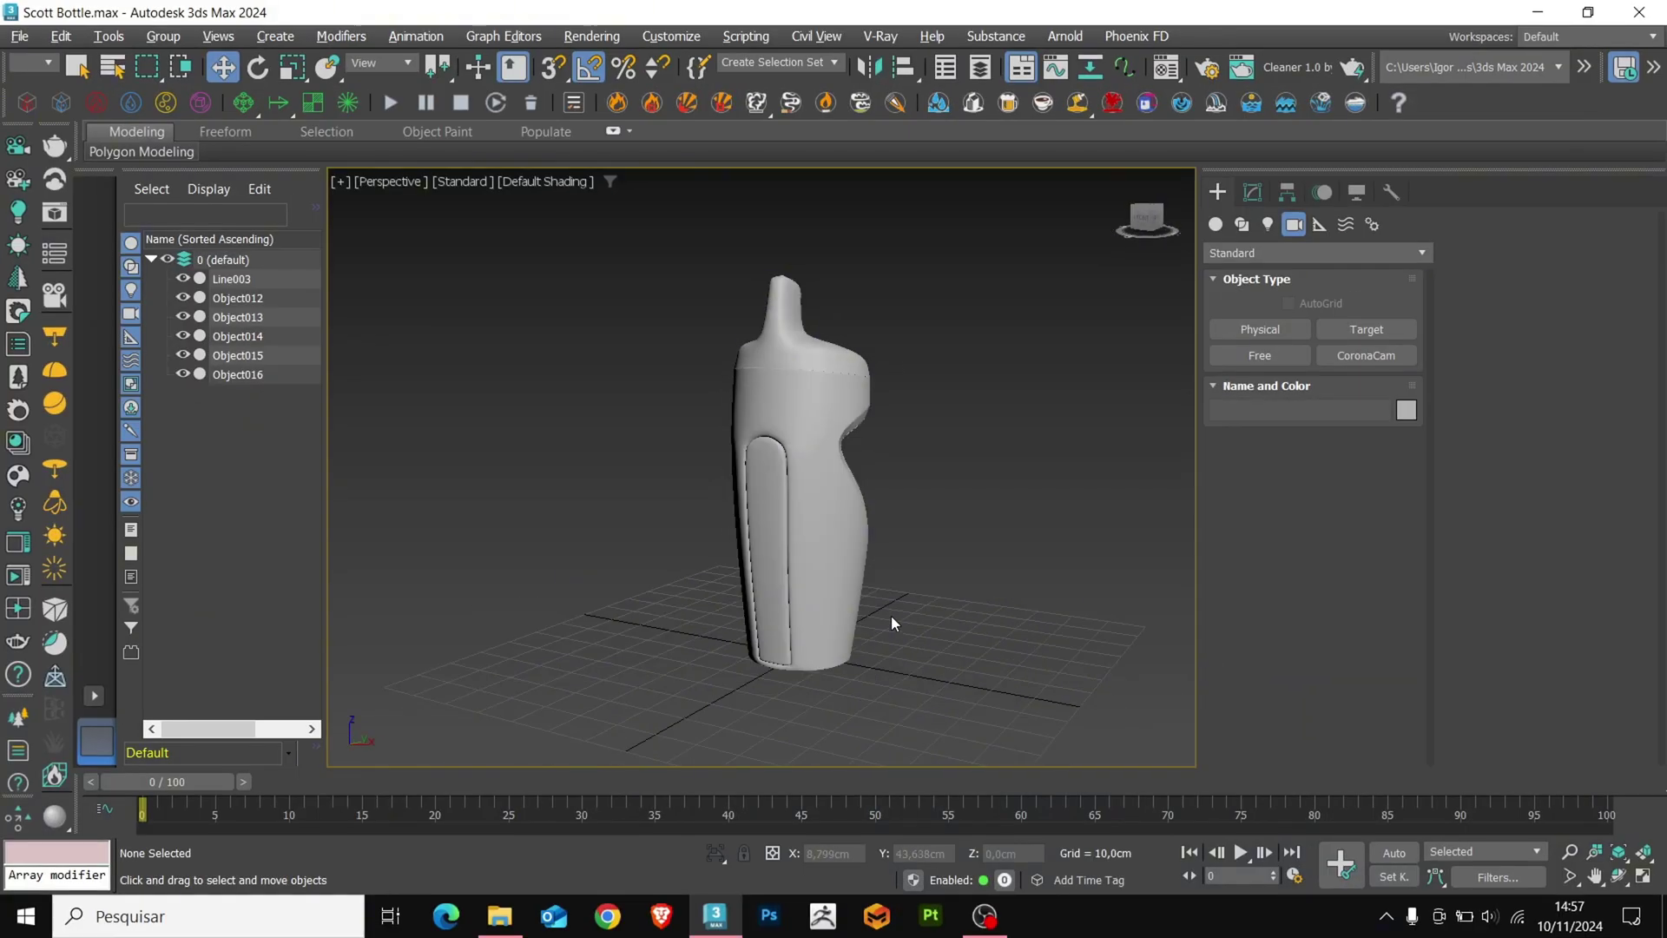
Group all the bottle parts under the name Bottle and clear the selection
left_click_drag(915, 249, 677, 696)
left_click(163, 36)
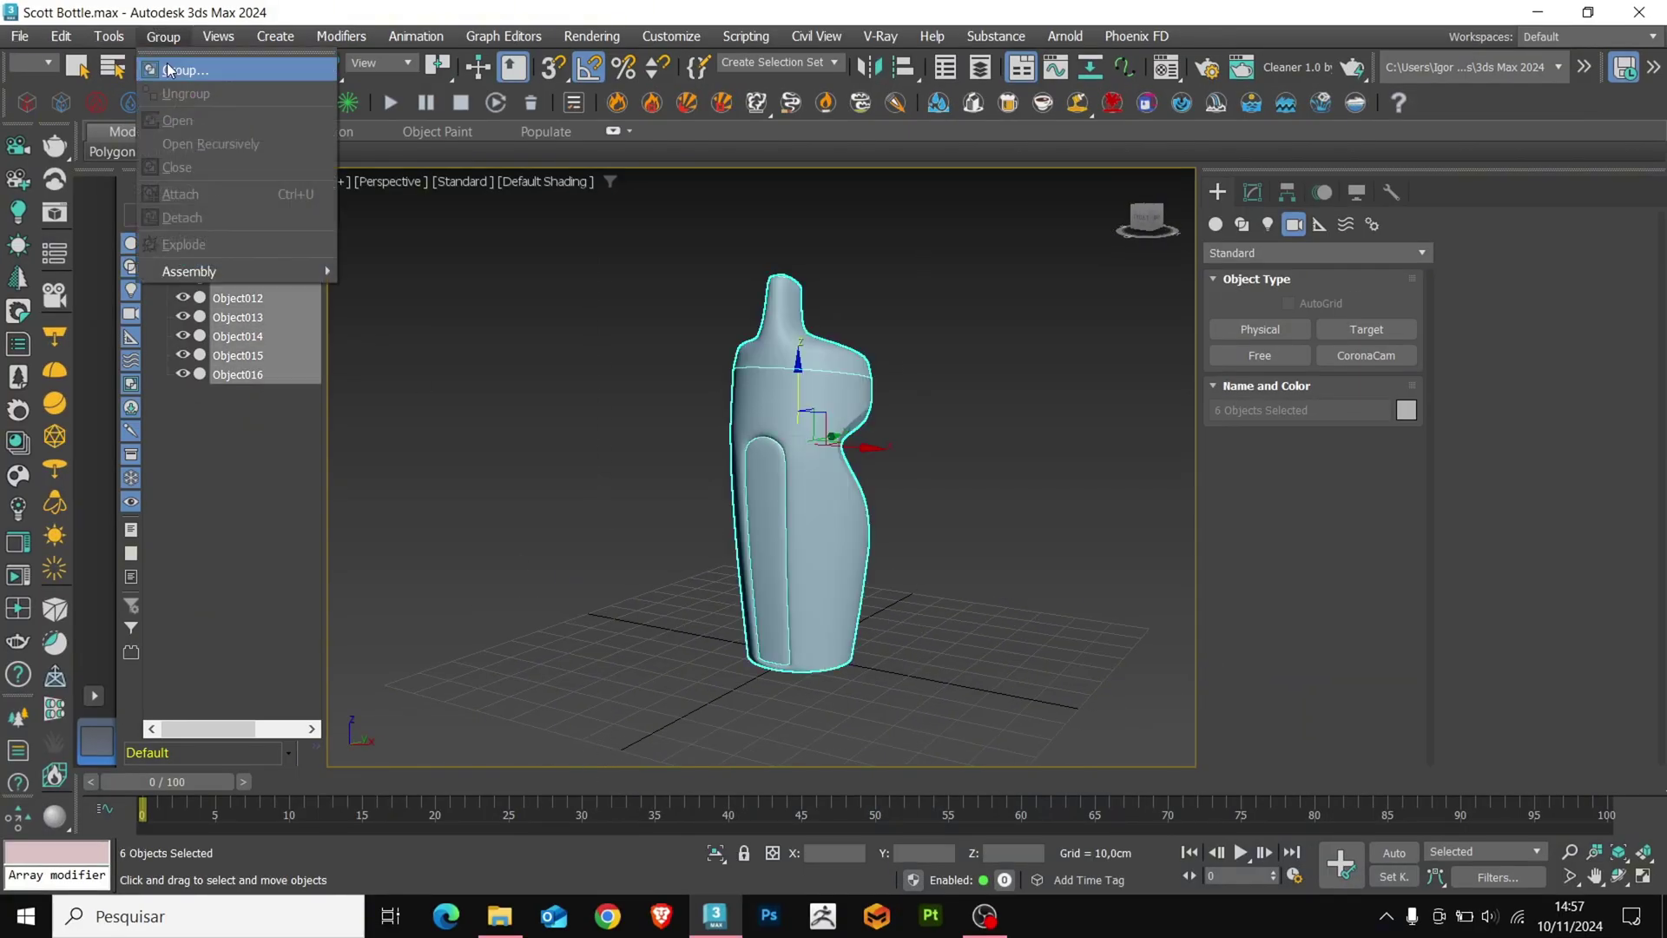
left_click(178, 62)
type("Bottle")
key("Return")
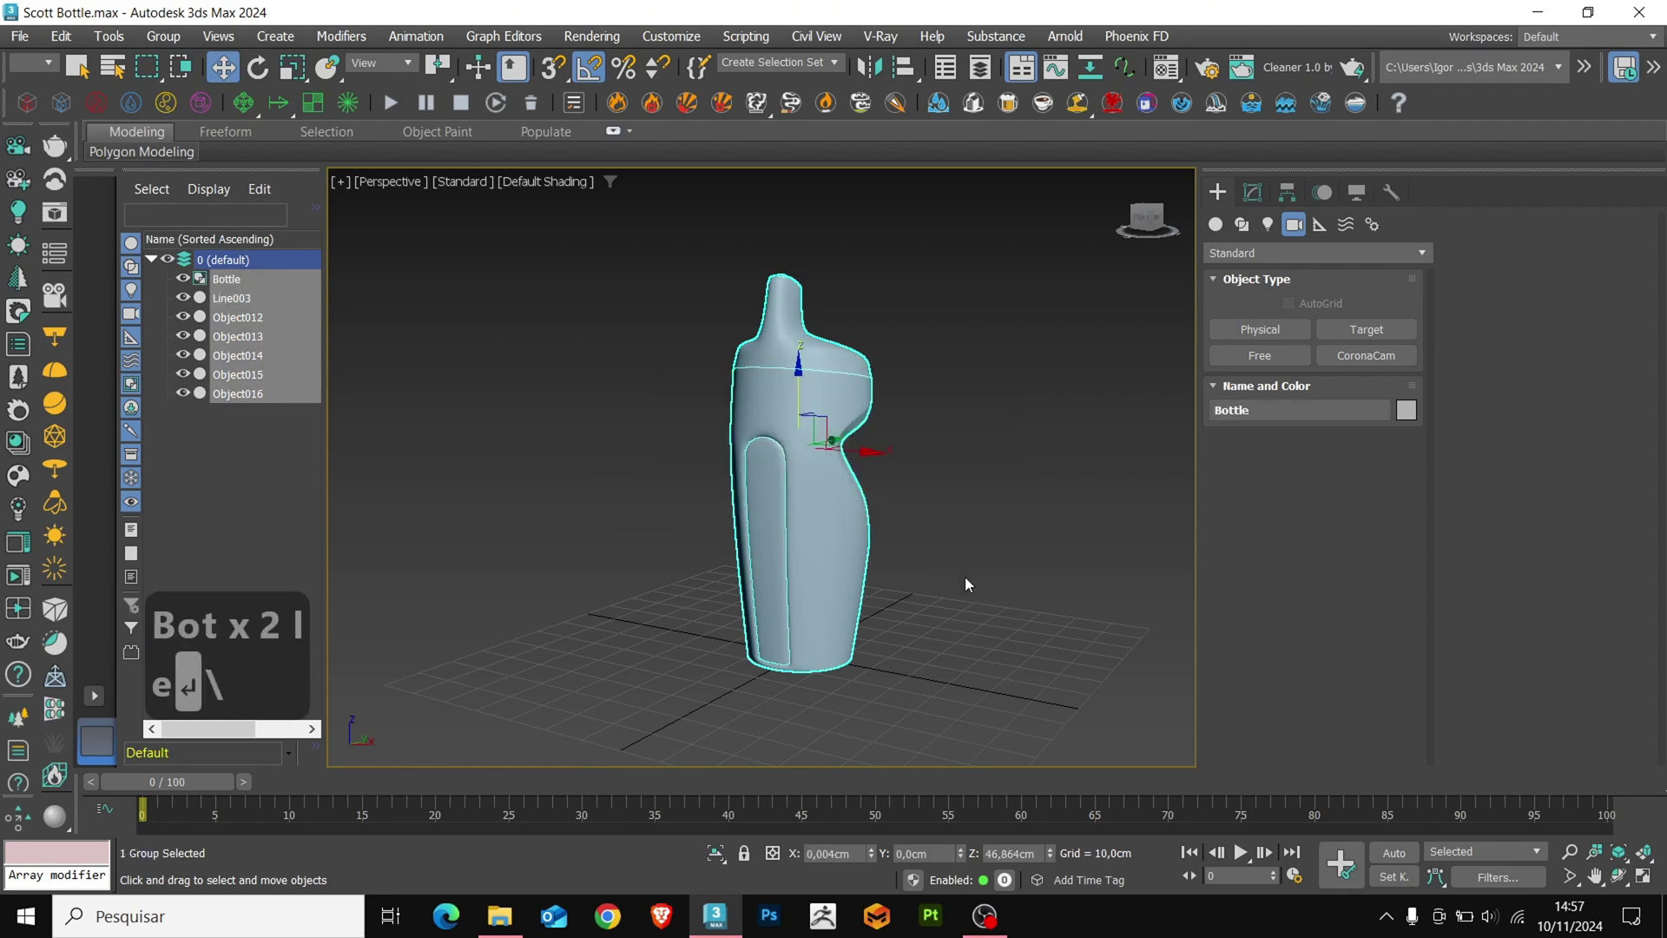
left_click(502, 455)
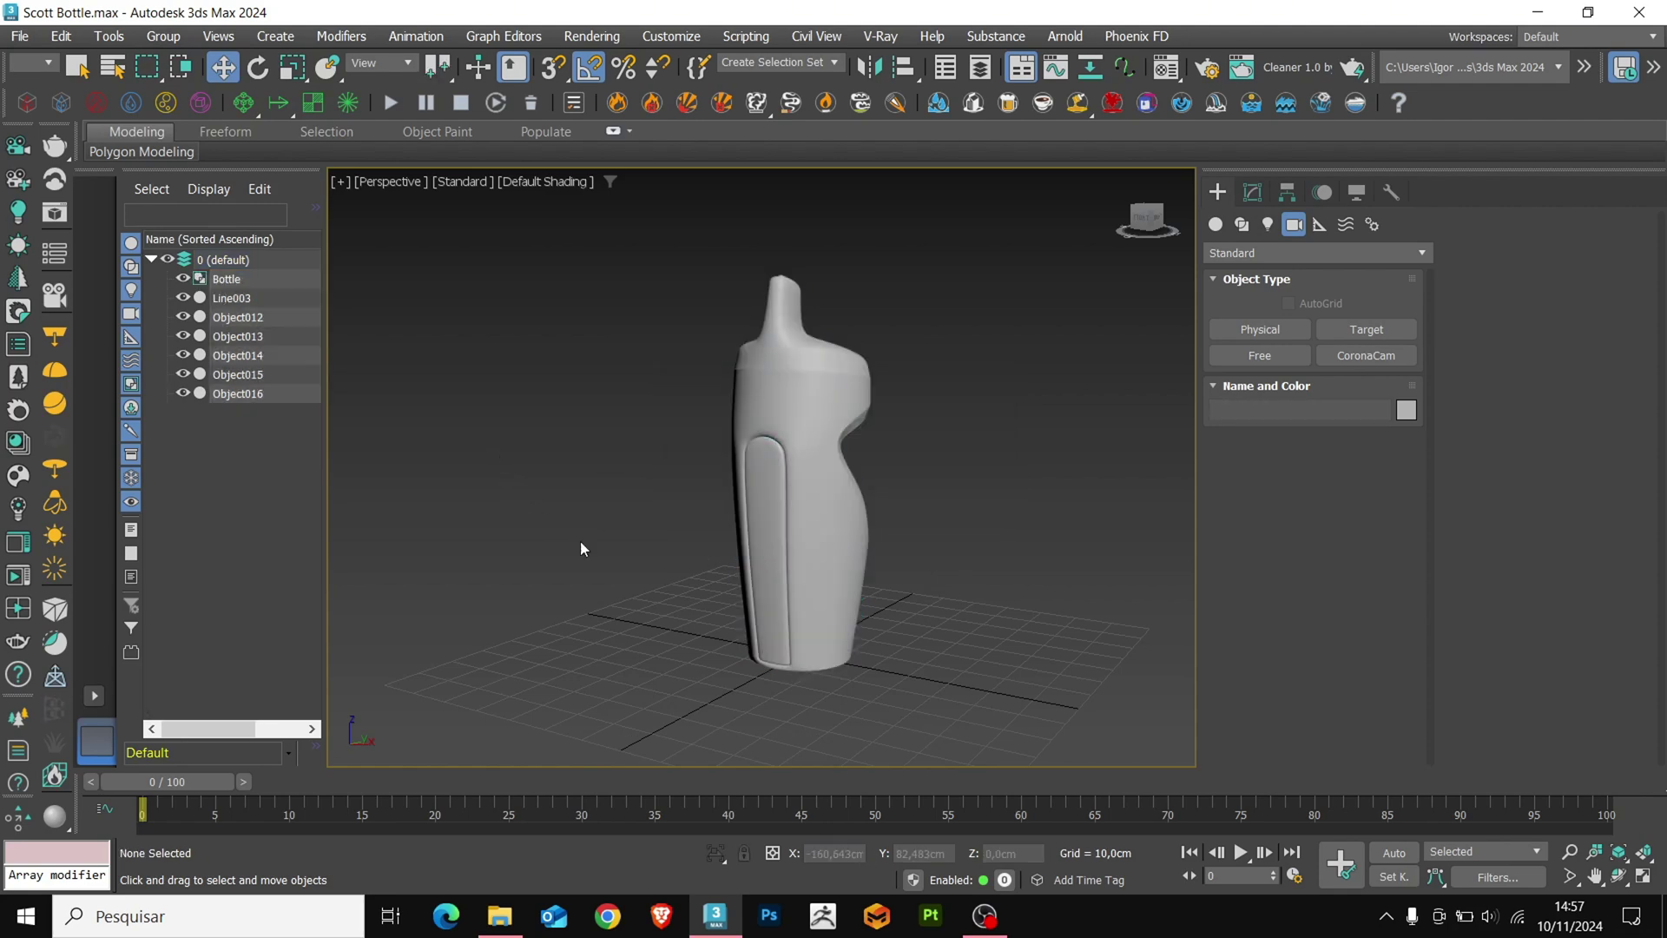
Draw a backdrop plane about 275 cm long and 569 cm wide around the bottle in the Front view
scroll(580, 540, "down", 2)
middle_click_drag(580, 540, 612, 551, "alt")
left_click(1215, 224)
left_click(1366, 433)
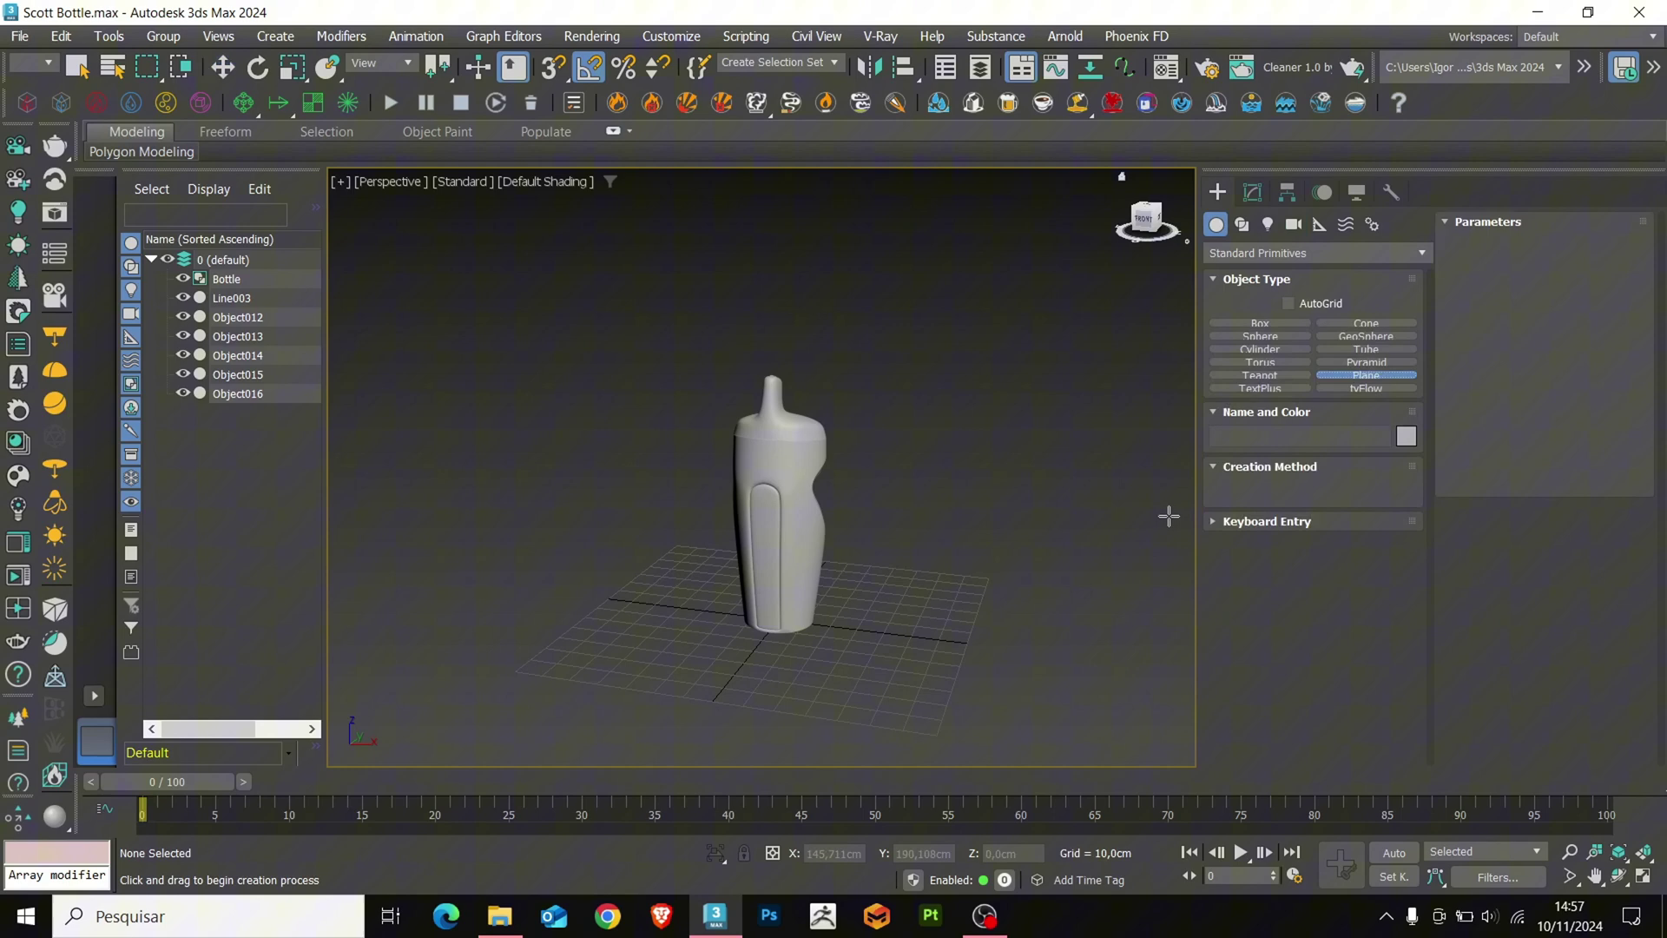
middle_click_drag(708, 577, 715, 535)
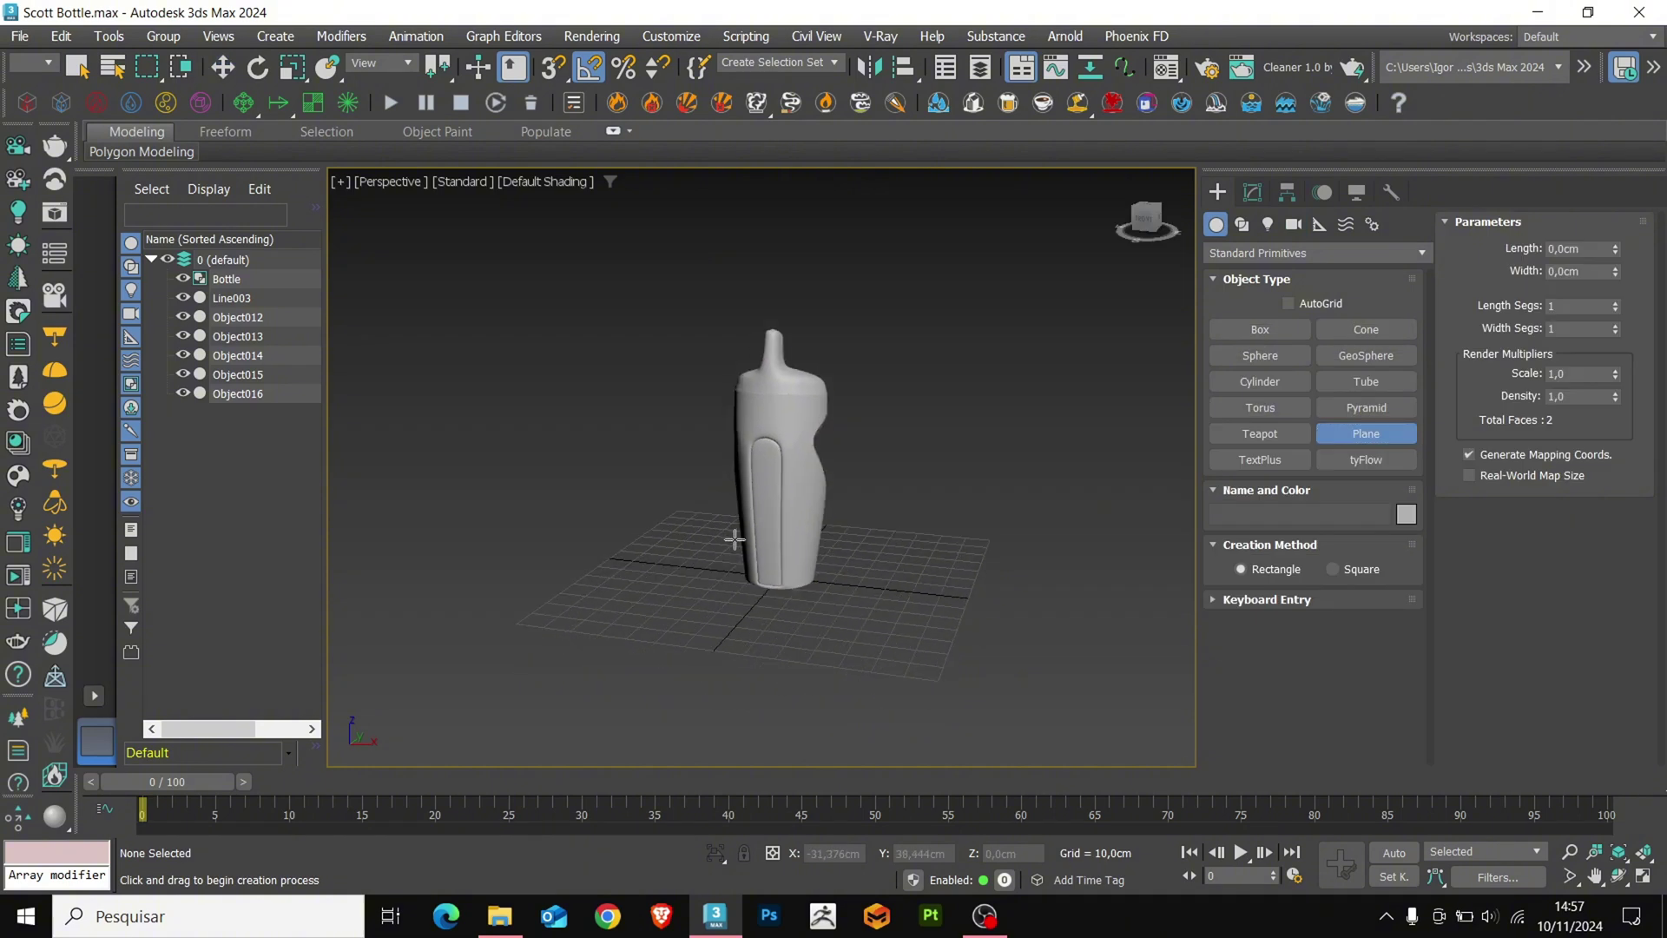
key("f")
key("z")
scroll(553, 416, "down", 5)
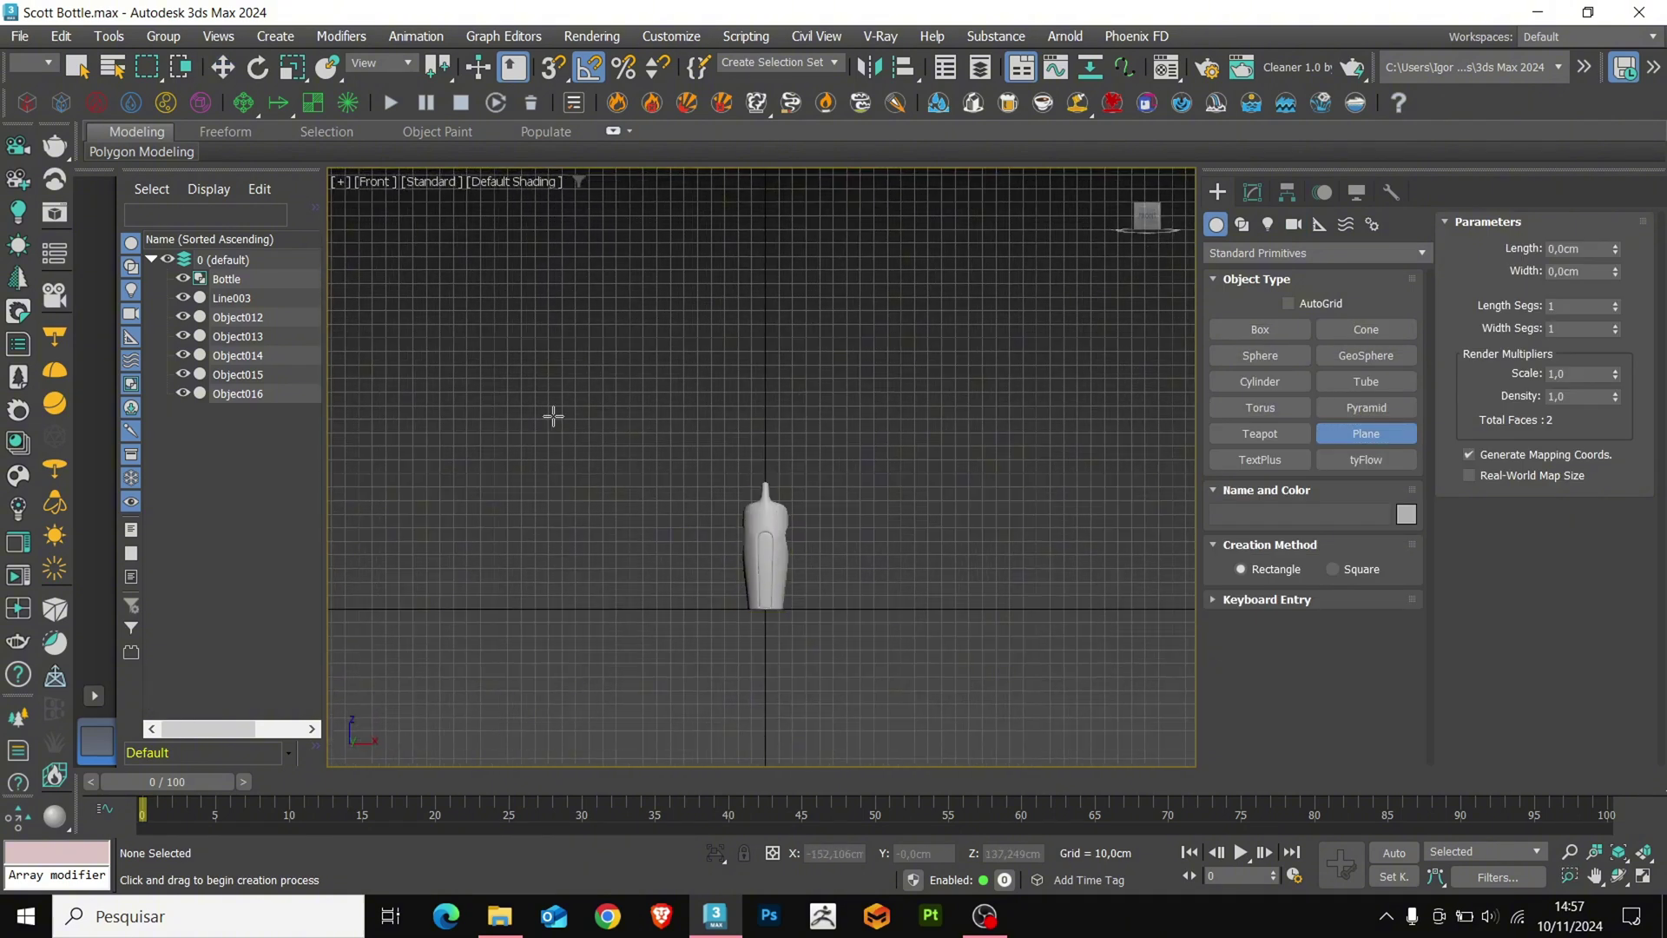
left_click_drag(376, 237, 1145, 610)
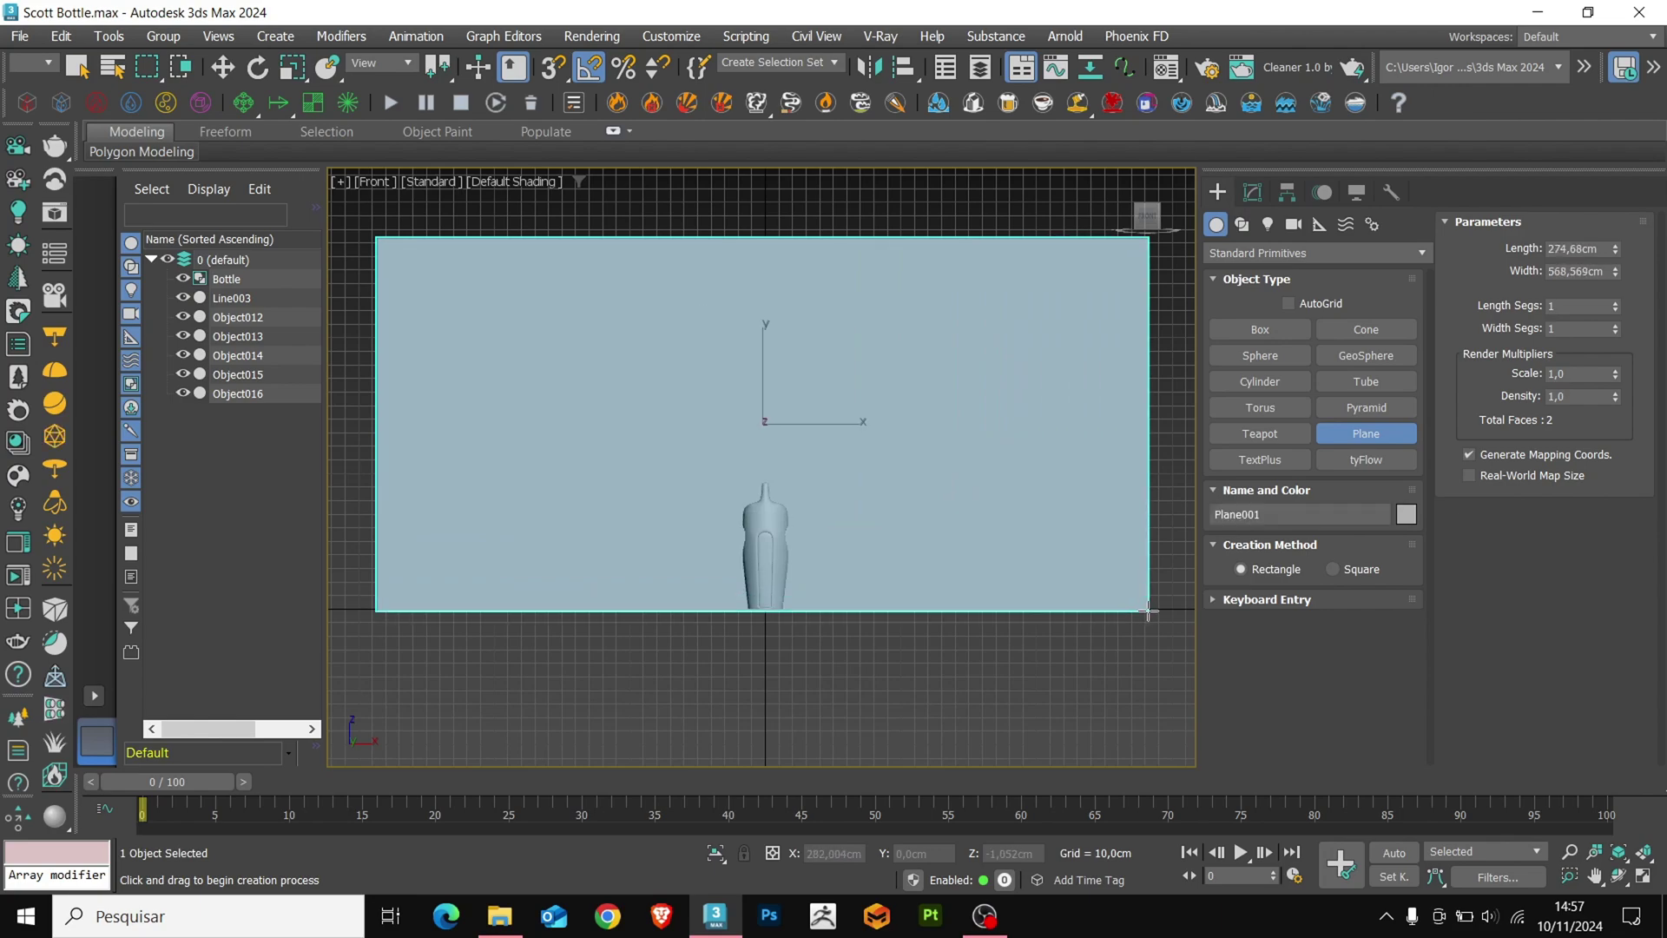
Move the backdrop plane back behind the bottle along the Y axis, to about Y 176.6 cm
key("w")
middle_click_drag(886, 525, 773, 529, "alt")
left_click_drag(812, 416, 1028, 413)
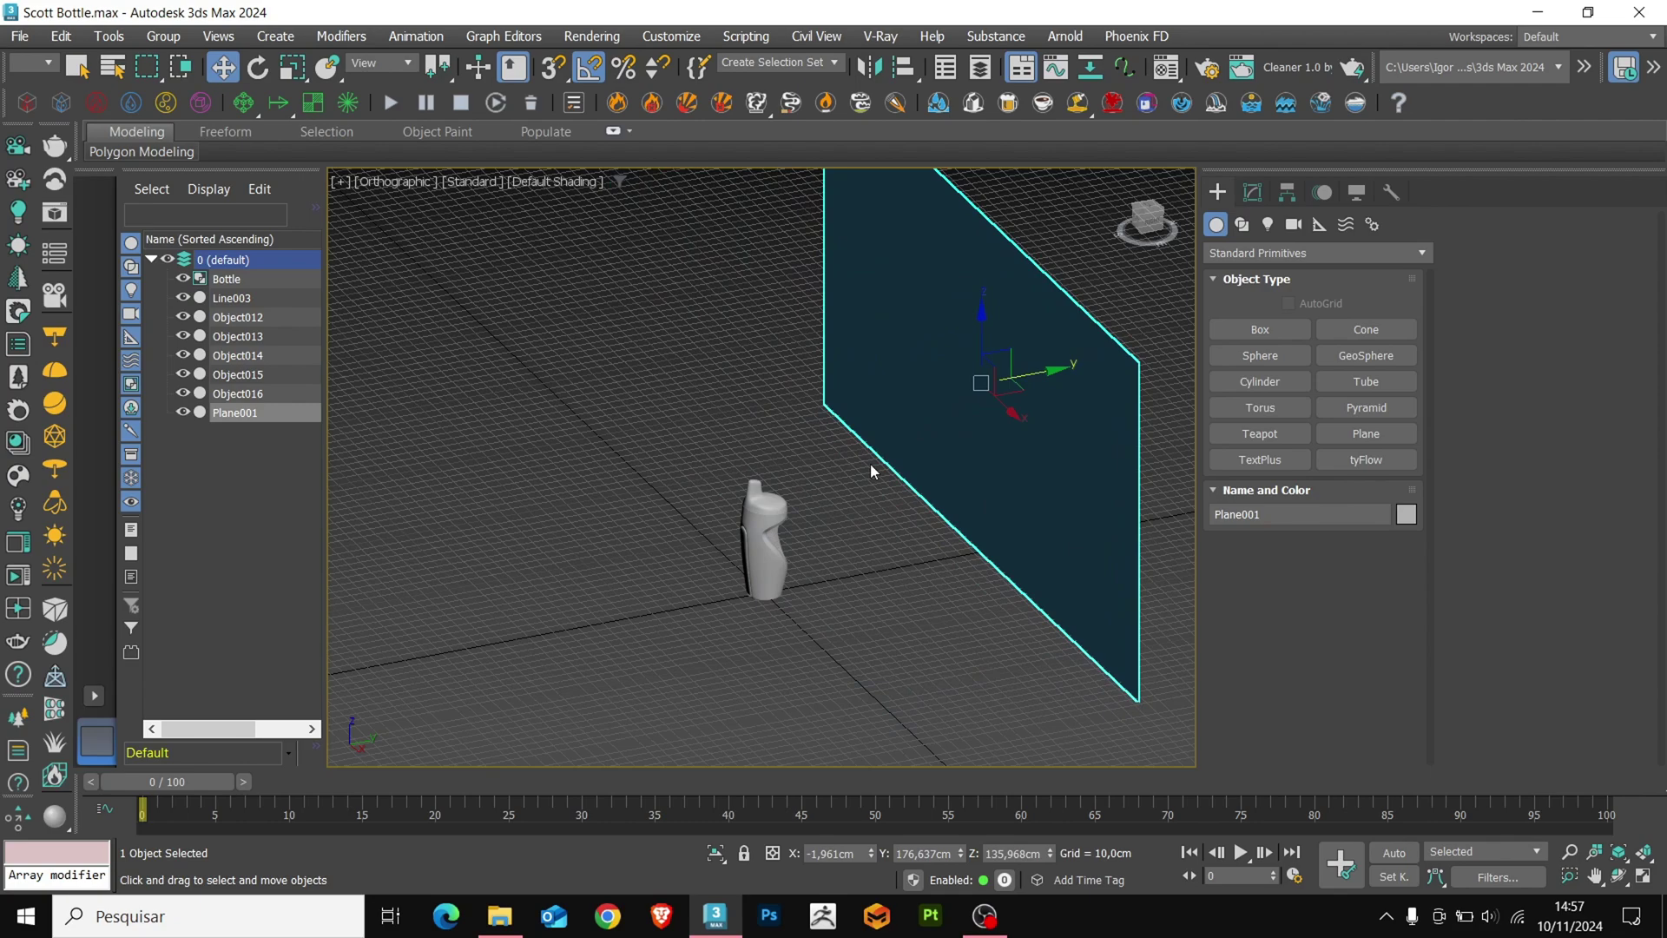
Draw a floor plane about 353 cm long and 432 cm wide under the bottle in the Top view, starting at the backdrop
key("t")
key("z")
scroll(829, 541, "down", 2)
middle_click_drag(820, 593, 815, 499)
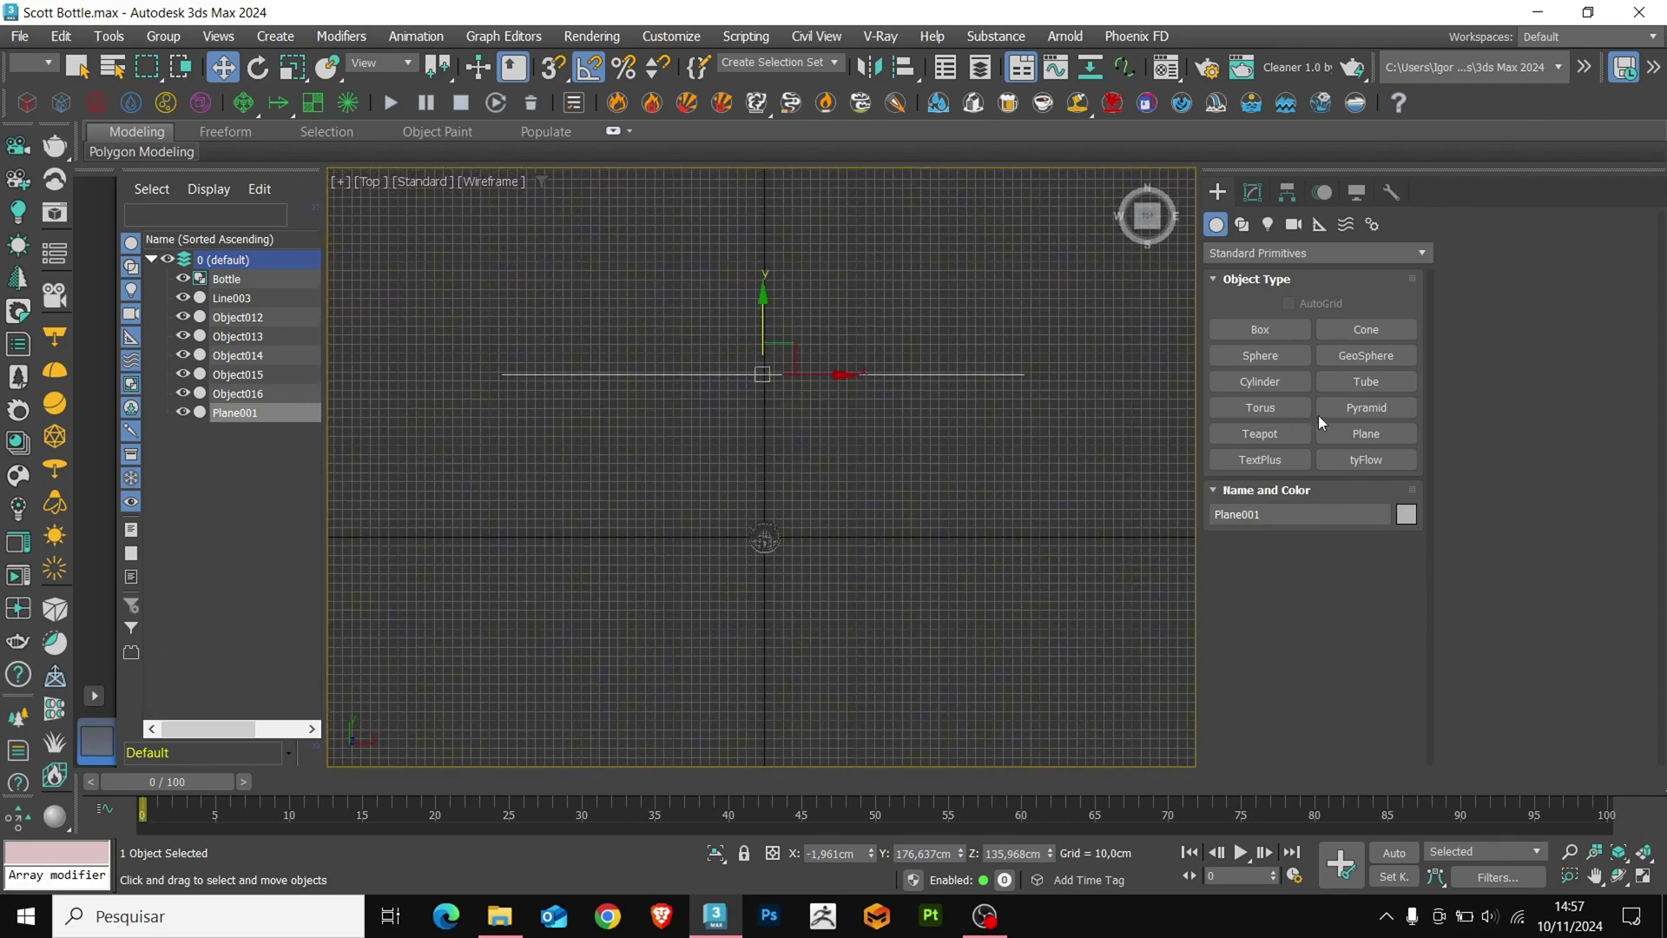
left_click(1334, 431)
left_click_drag(565, 376, 954, 701)
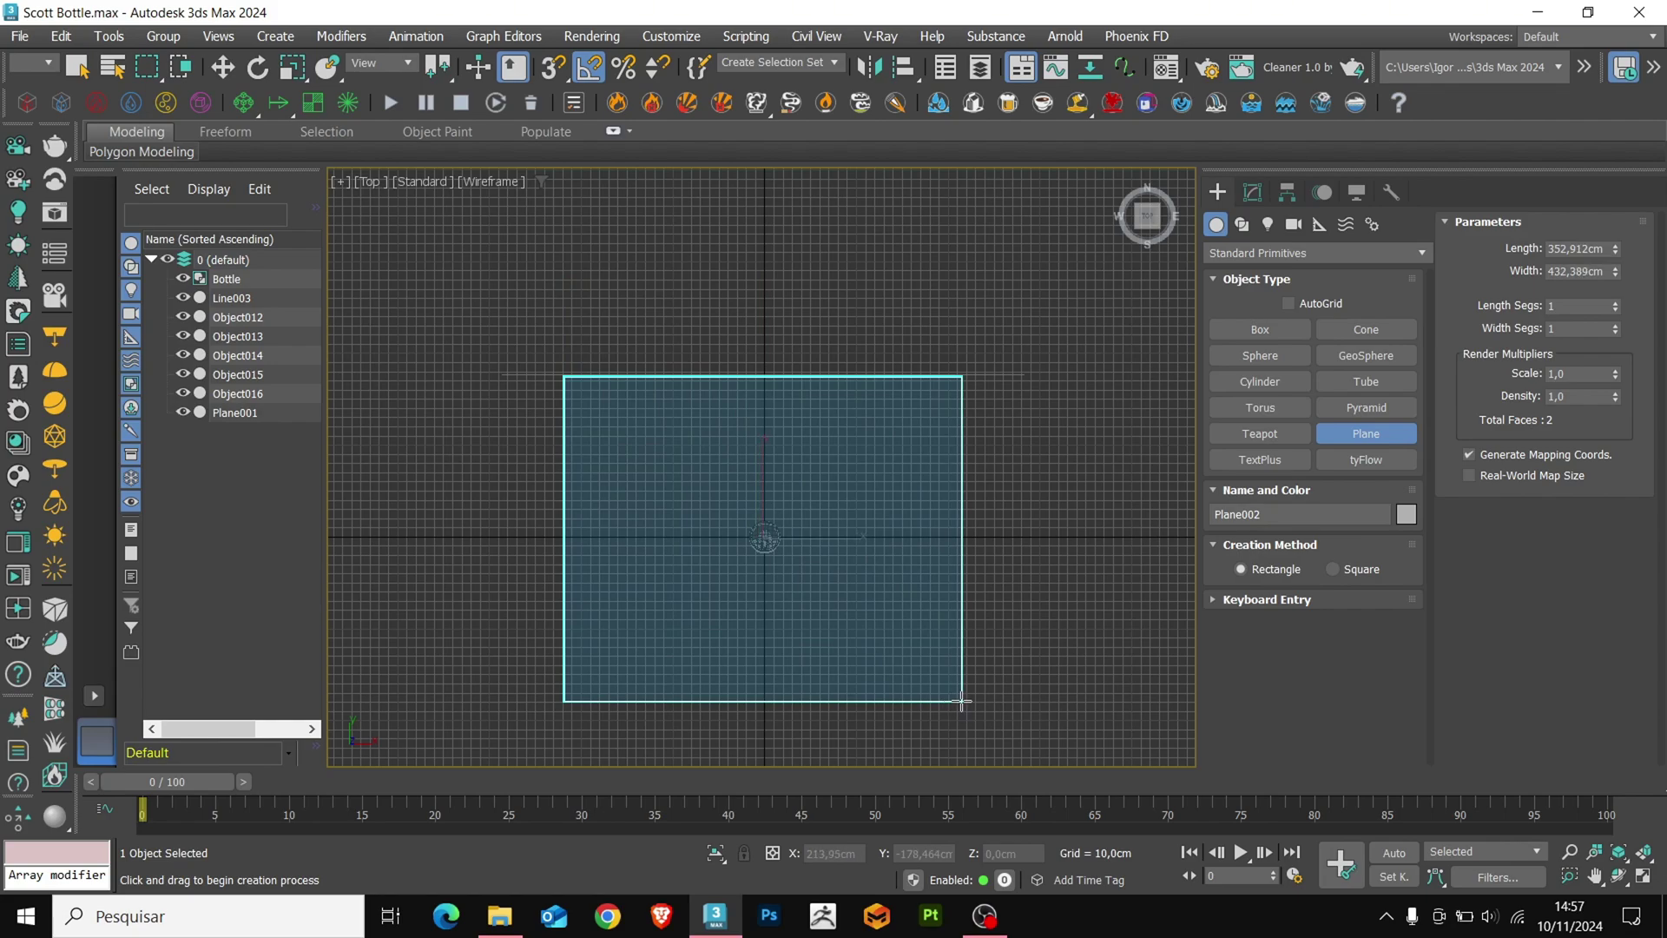
key("w")
key("F3")
middle_click_drag(915, 633, 839, 531, "alt")
scroll(837, 547, "up", 2)
Hide the grid and move the backdrop plane forward to about Y 164 cm so it meets the floor plane, then deselect it
left_click(948, 467)
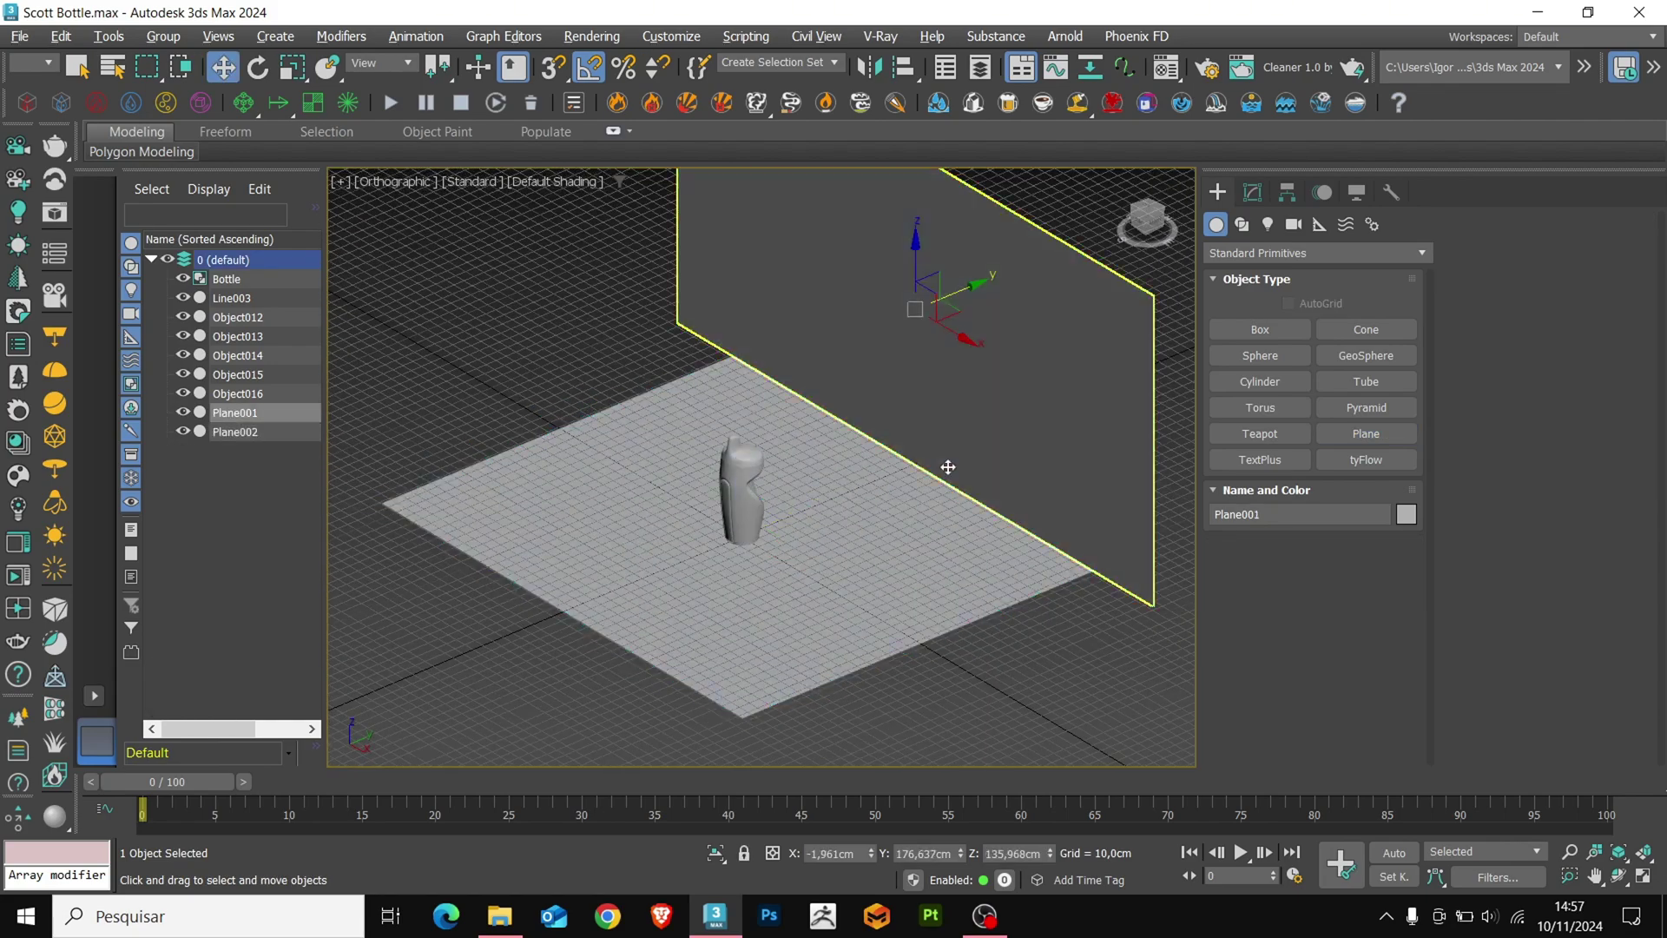
middle_click_drag(948, 467, 897, 479, "alt")
key("g")
left_click_drag(969, 304, 954, 305)
middle_click_drag(819, 556, 832, 542, "alt")
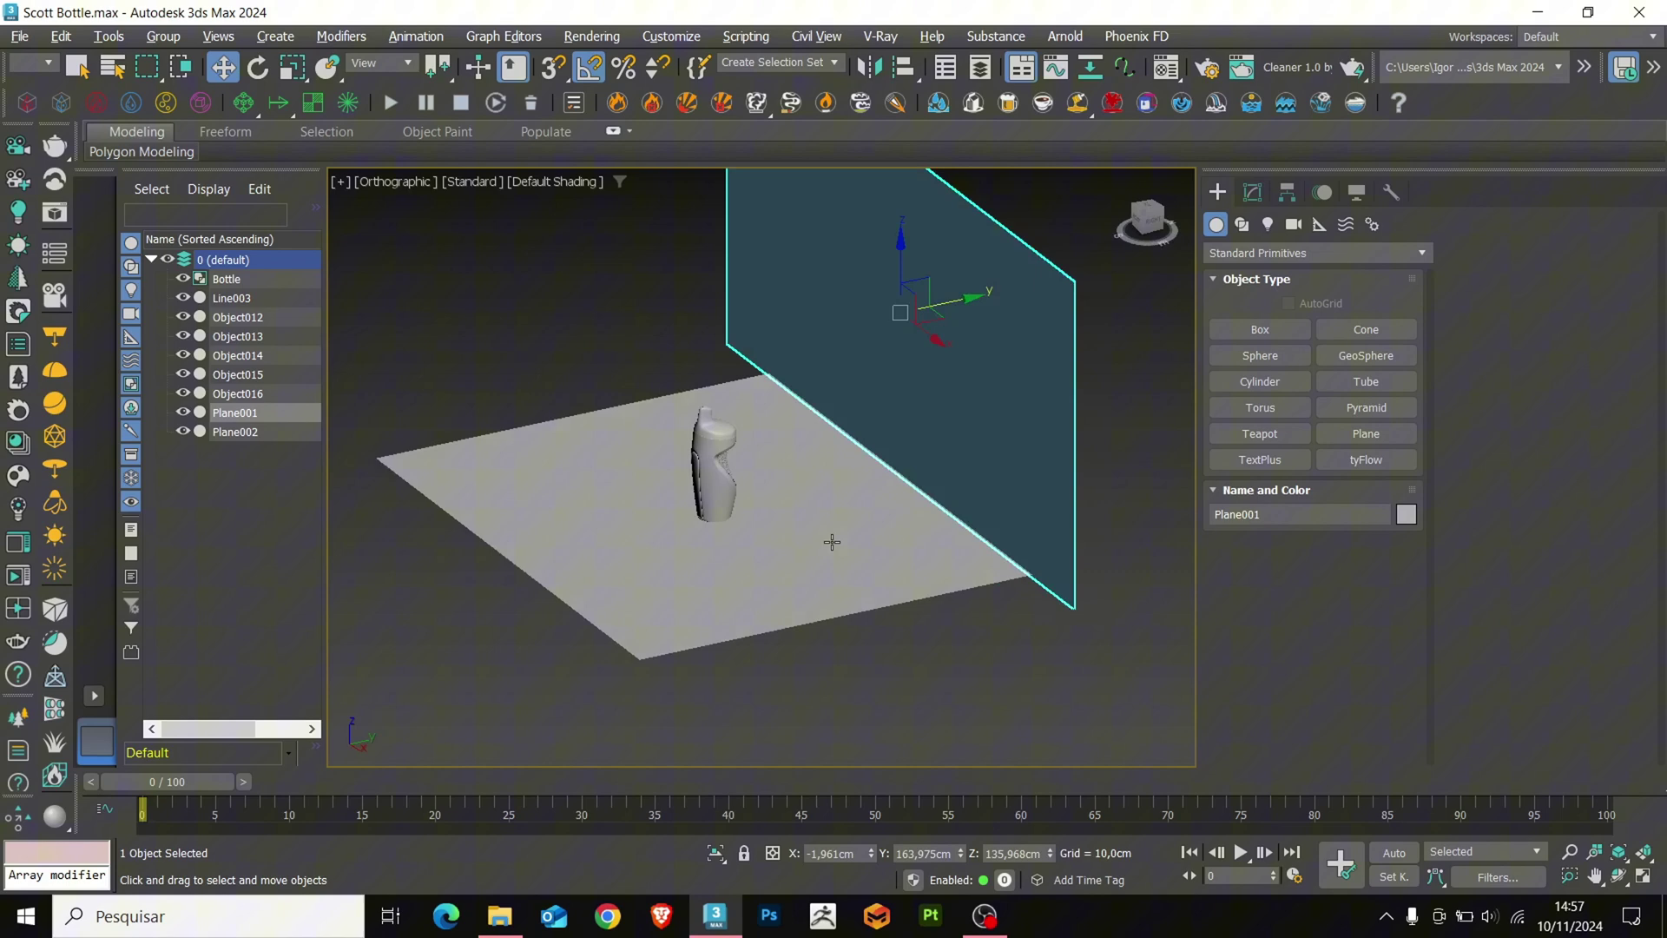
key("ctrl+d")
Draw a circle spline of about 65.4 cm radius around the bottle in the Front view
key("f")
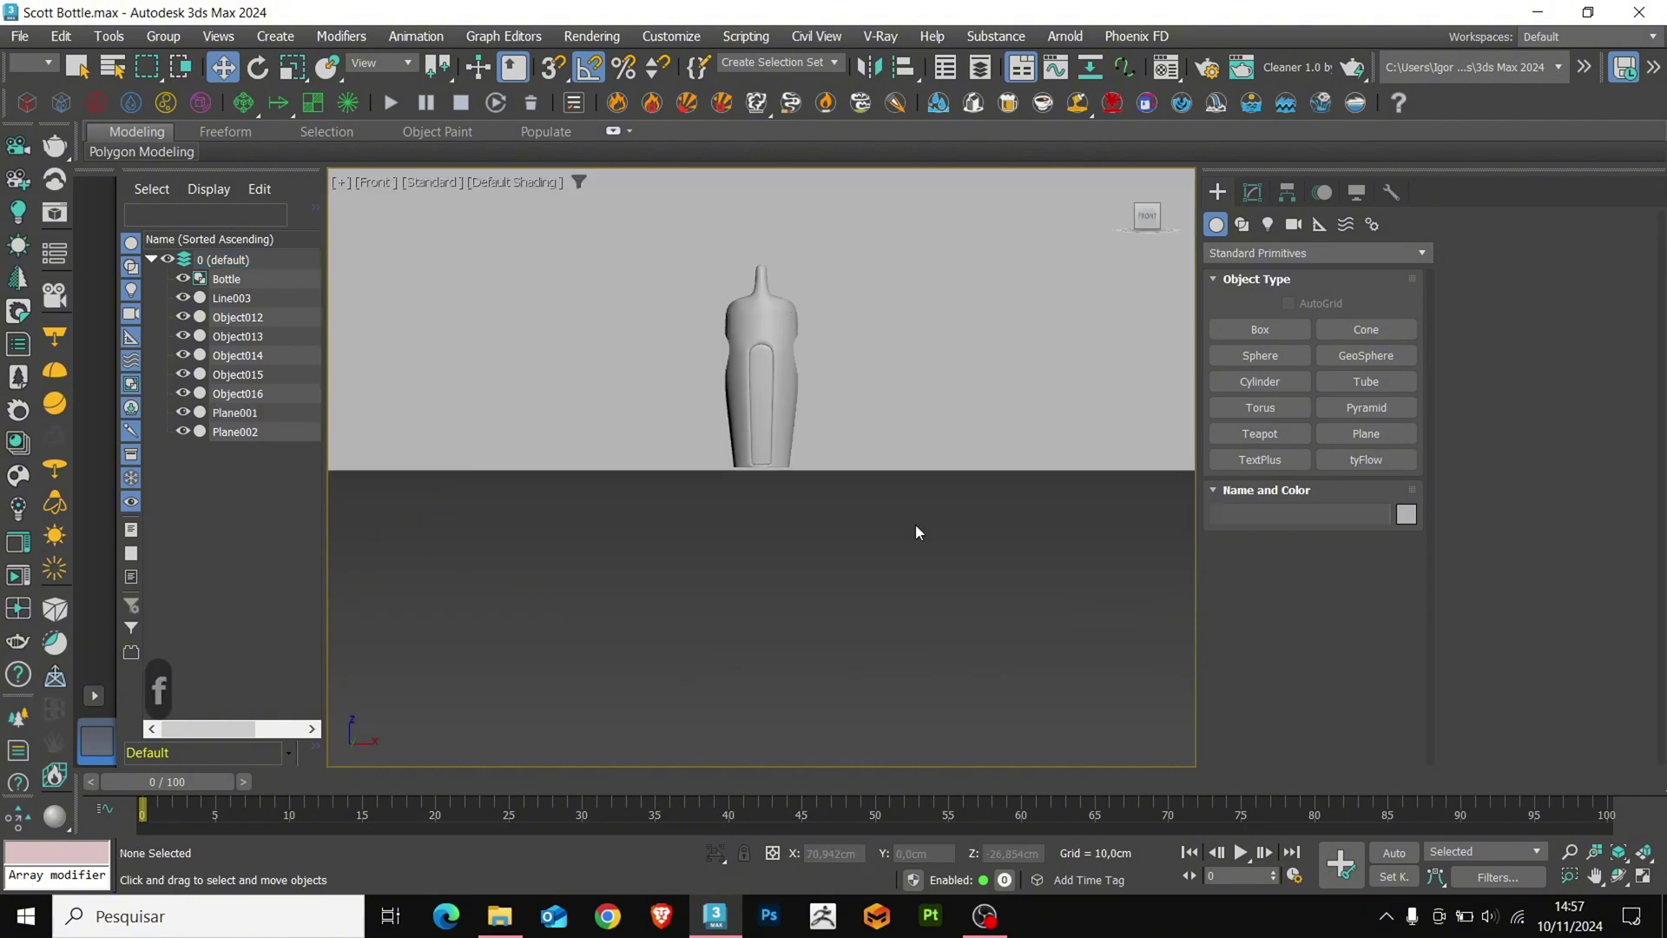
key("z")
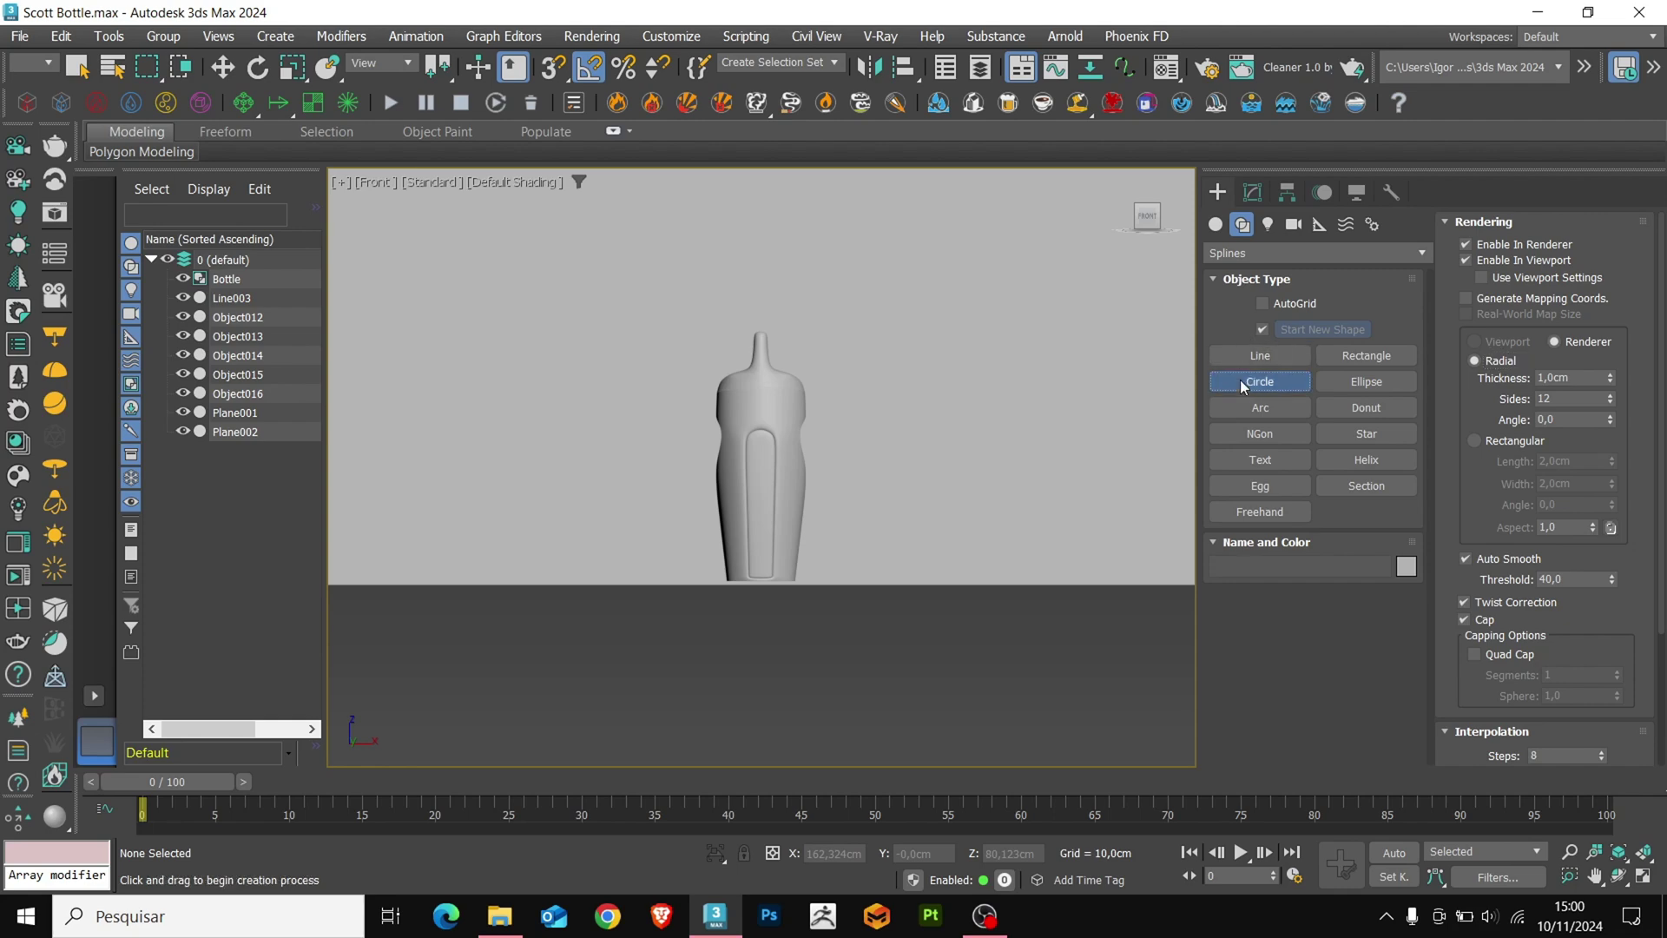
key("F3")
left_click_drag(762, 470, 926, 521)
key("w")
key("F3")
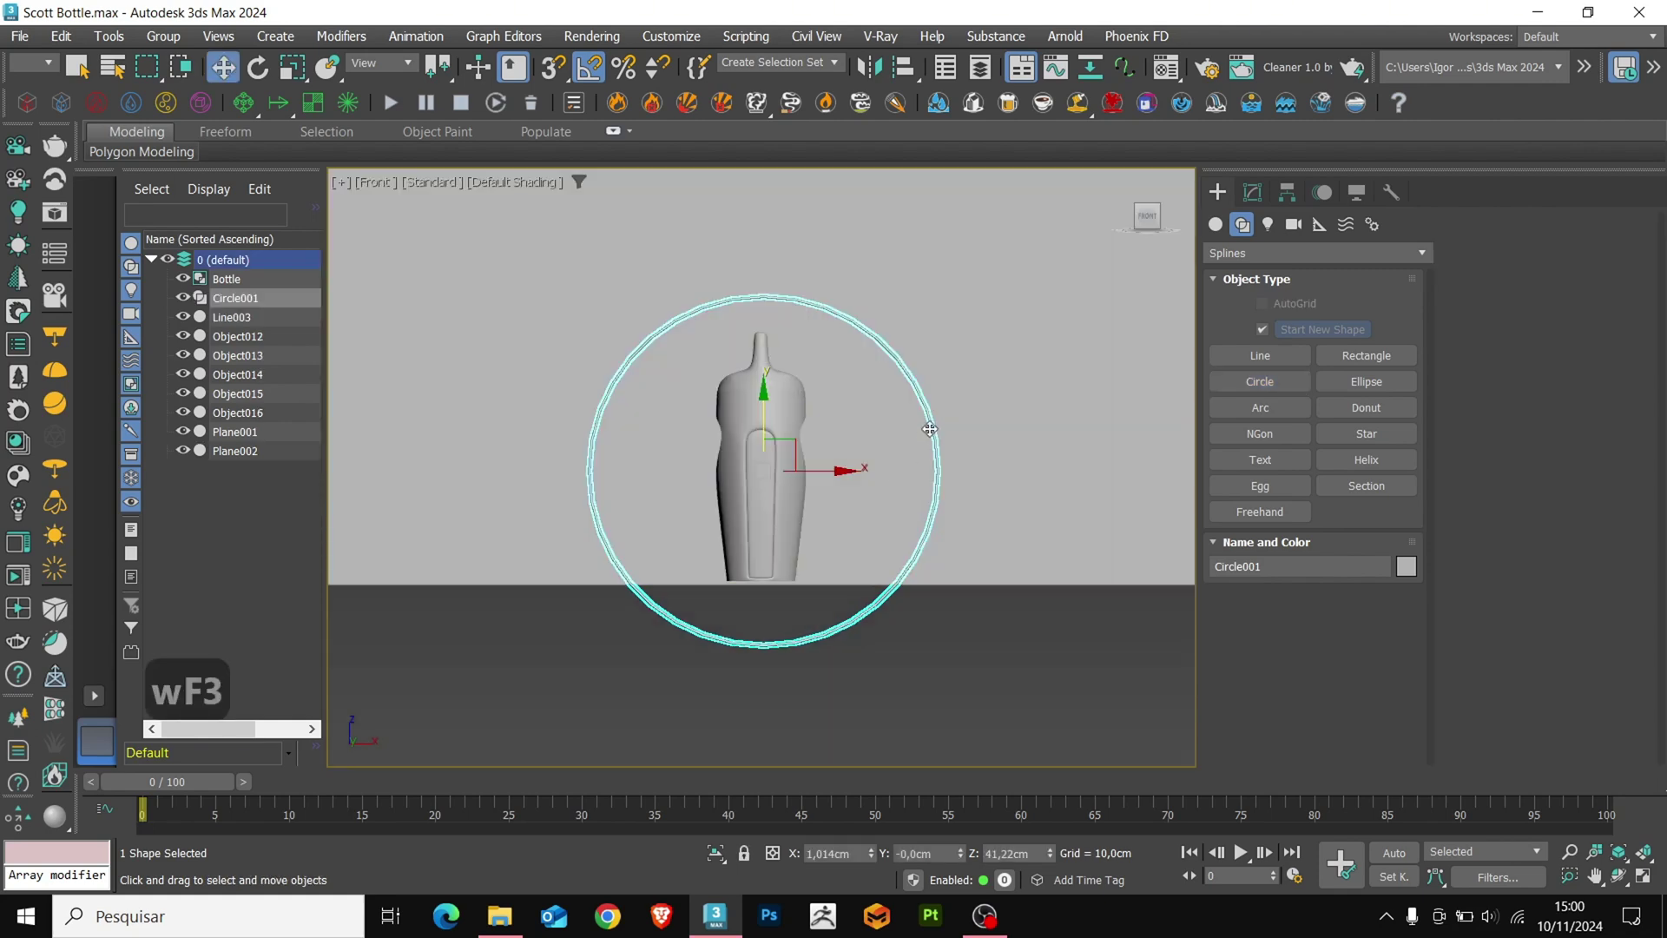
Clone the circle and scale the copy uniformly to 121 percent to form a larger concentric ring
right_click(927, 427)
left_click(990, 619)
left_click(771, 537)
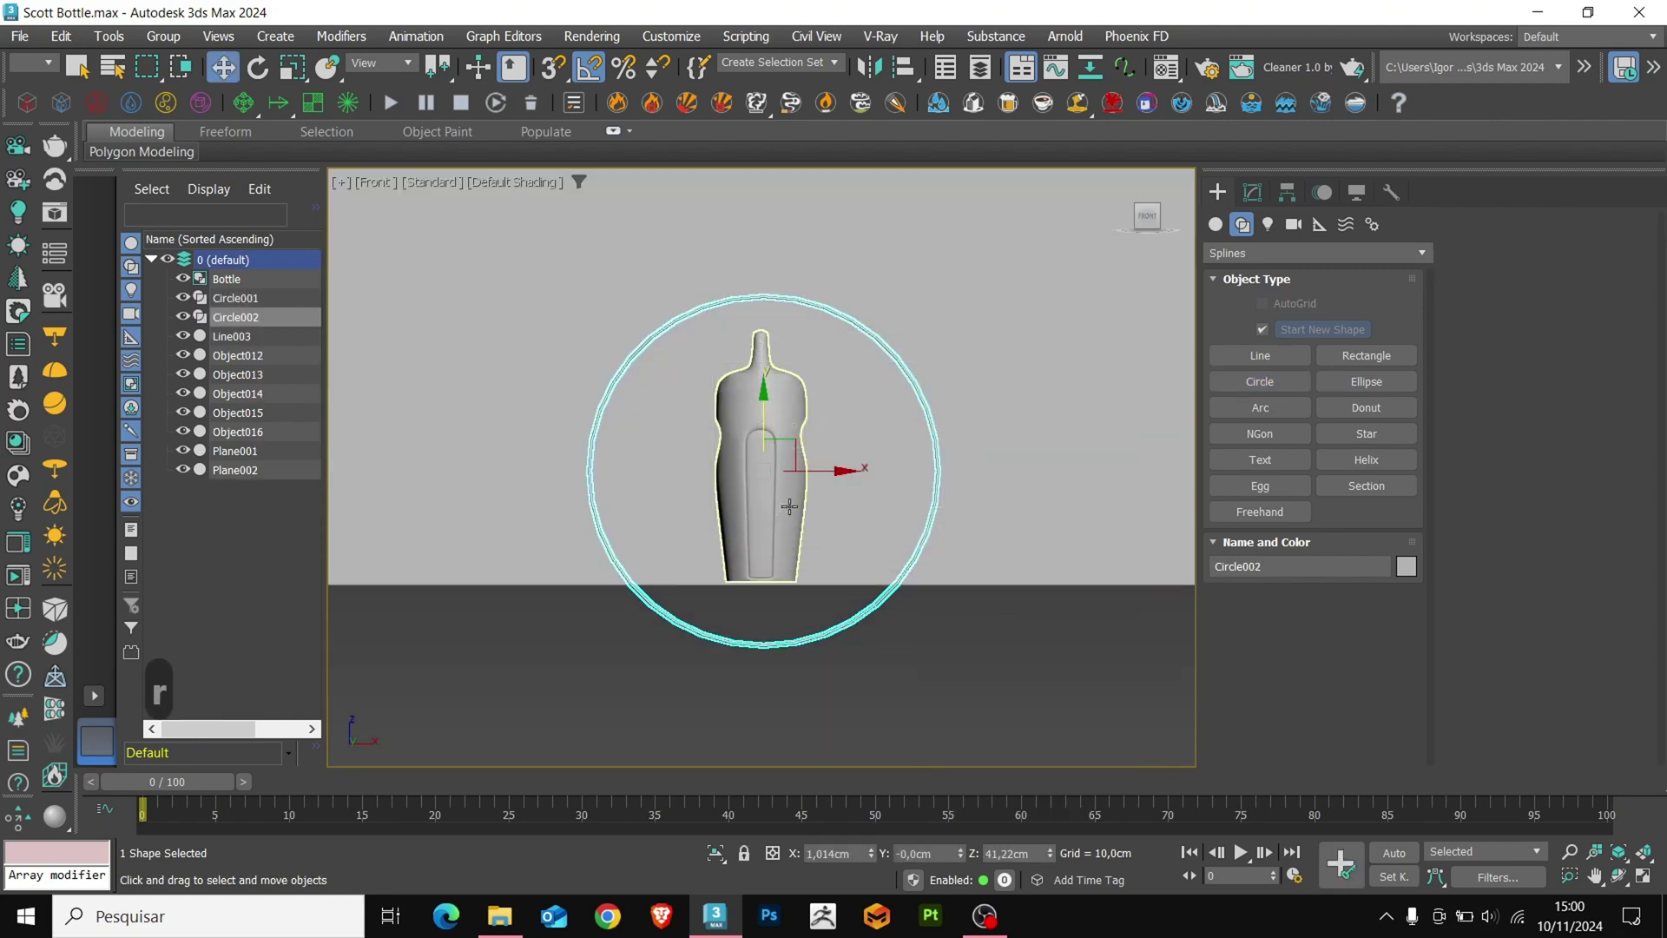
key("r")
left_click_drag(781, 456, 782, 437)
key("F3")
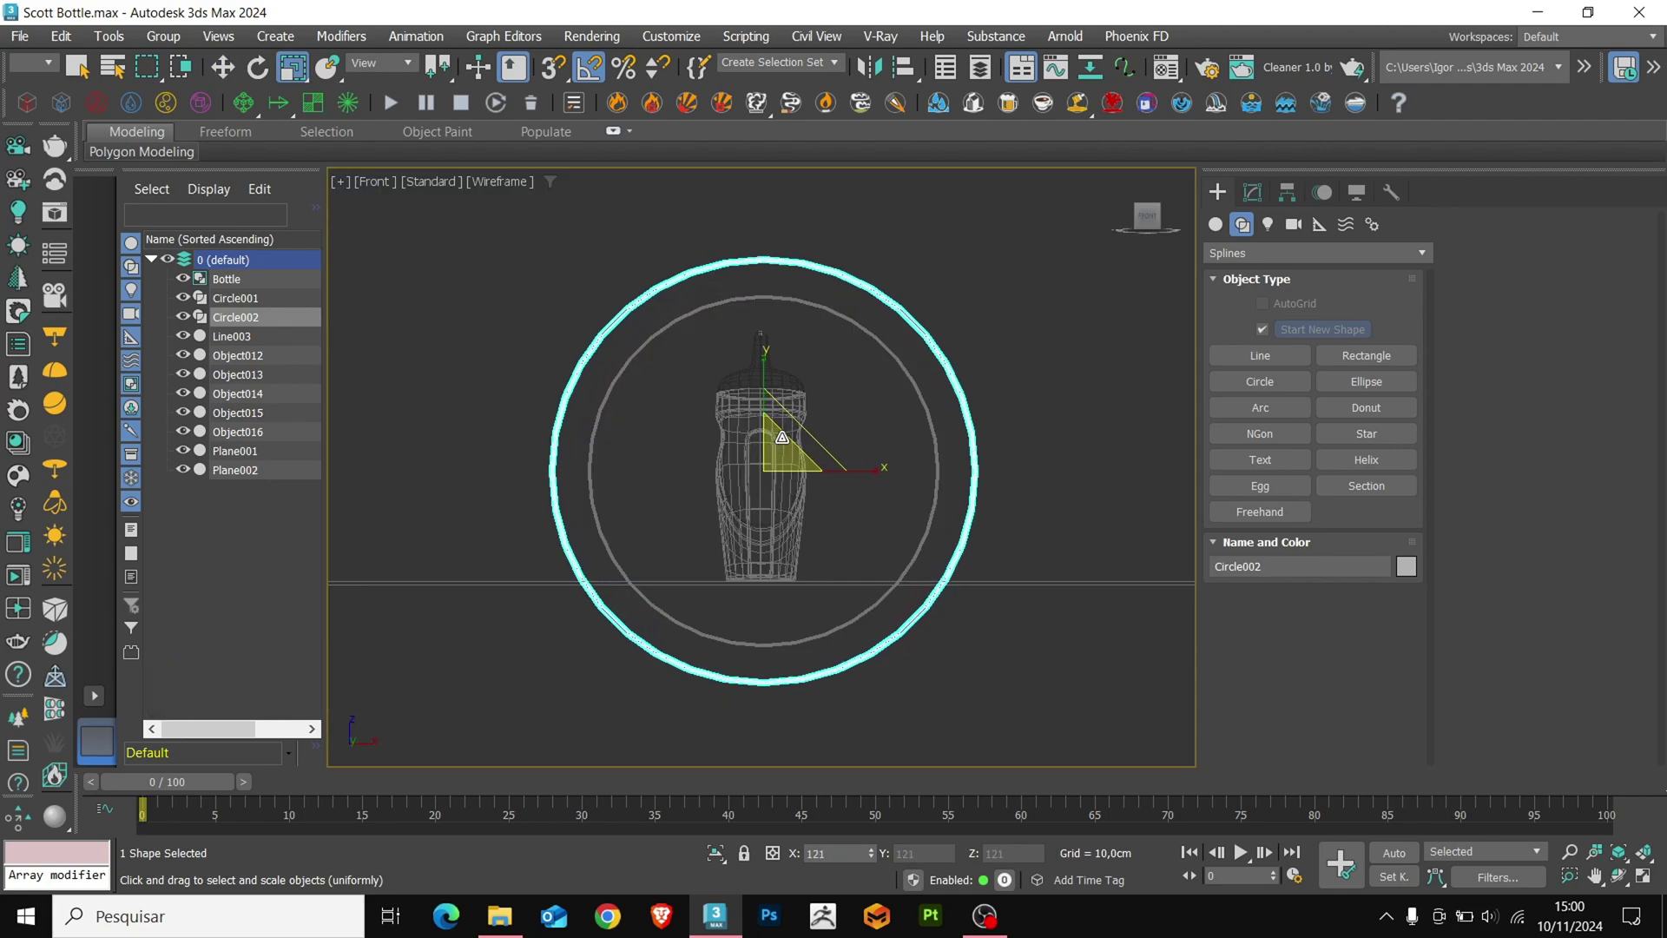
key("F3")
key("w")
Add an Edit Spline modifier to the larger circle and attach the smaller circle to it
left_click(1257, 192)
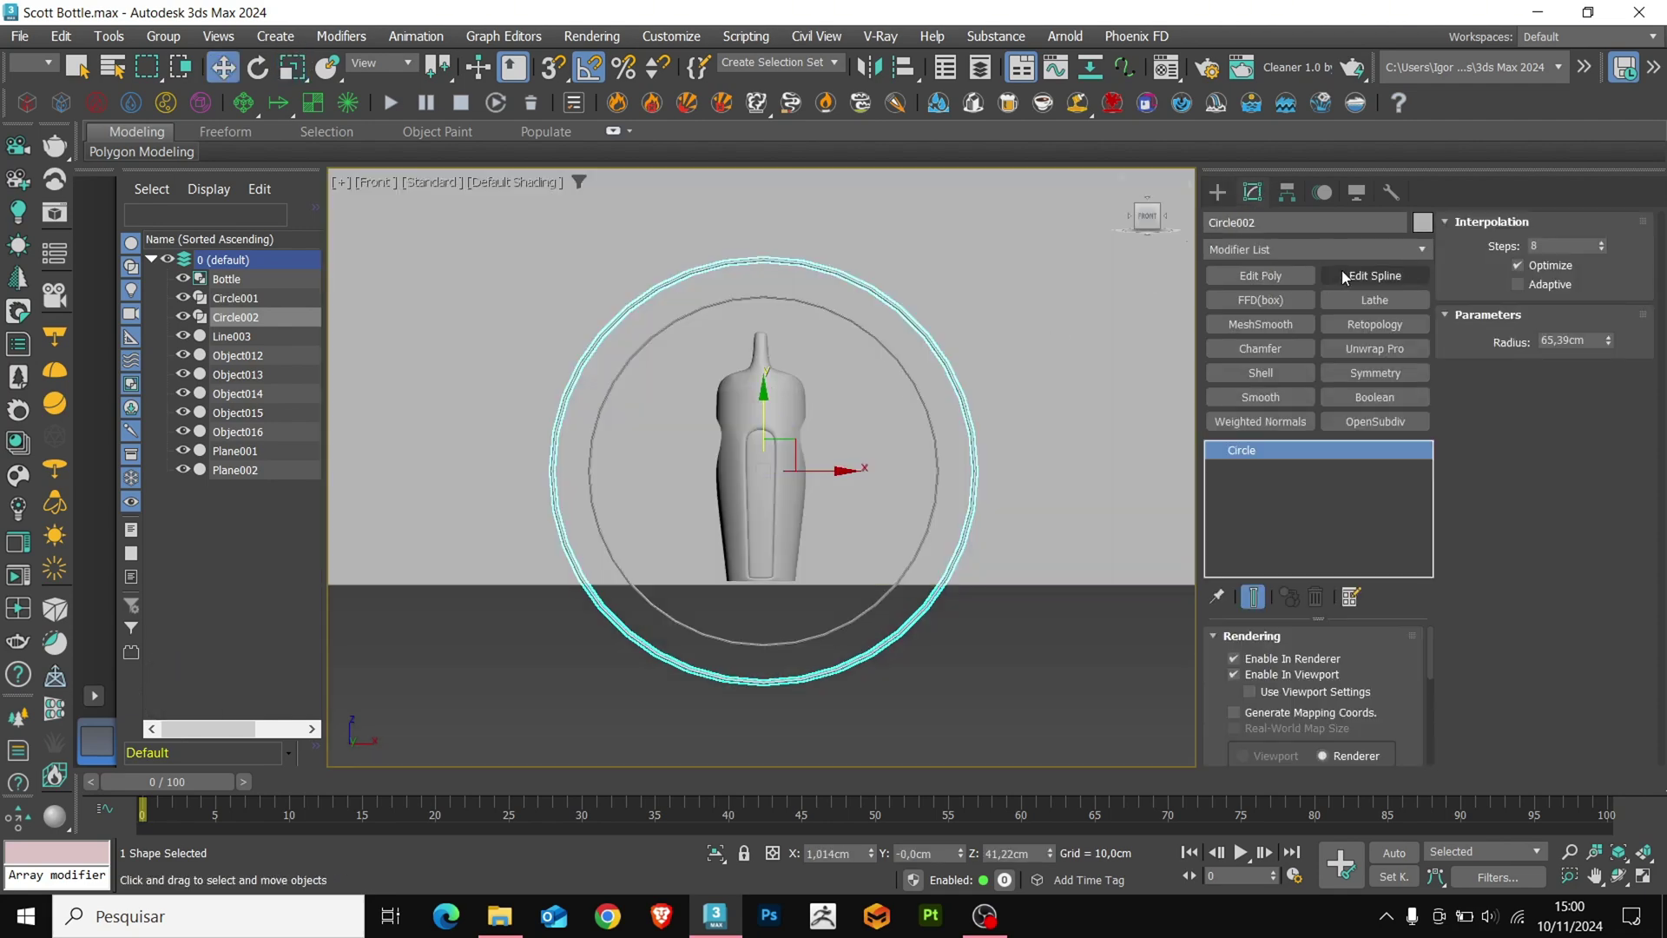
left_click(1354, 275)
left_click(1498, 358)
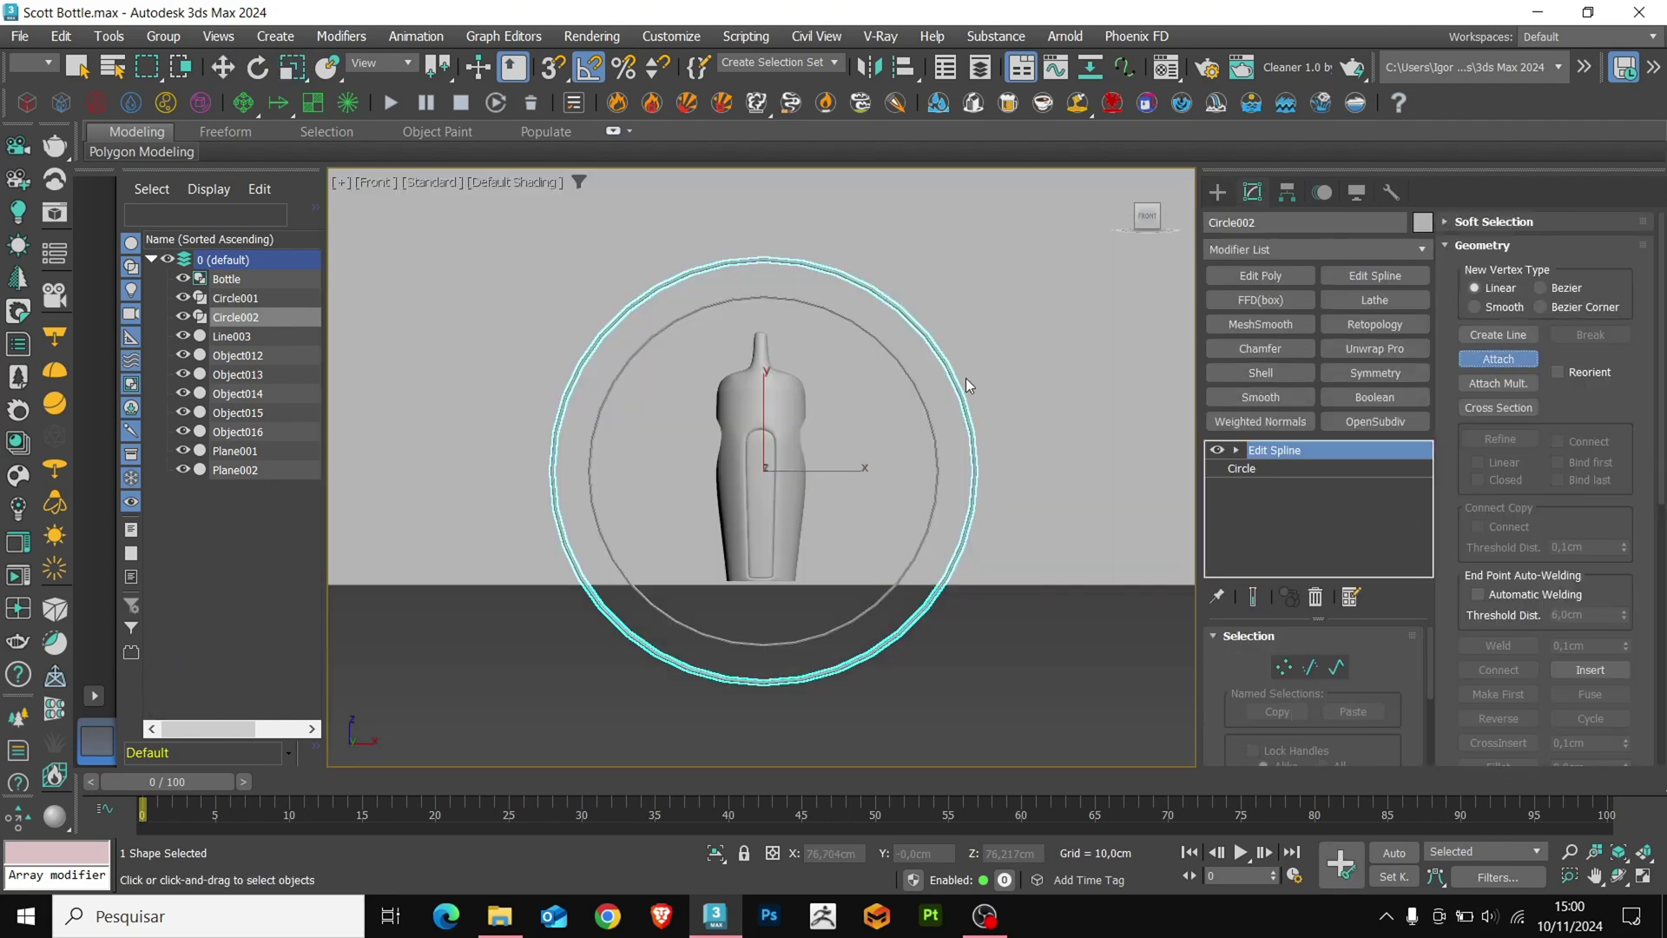
left_click(923, 399)
Set the base circle's interpolation steps to 12 and switch its rendered cross-section to Rectangular
left_click(1299, 471)
left_click(990, 515)
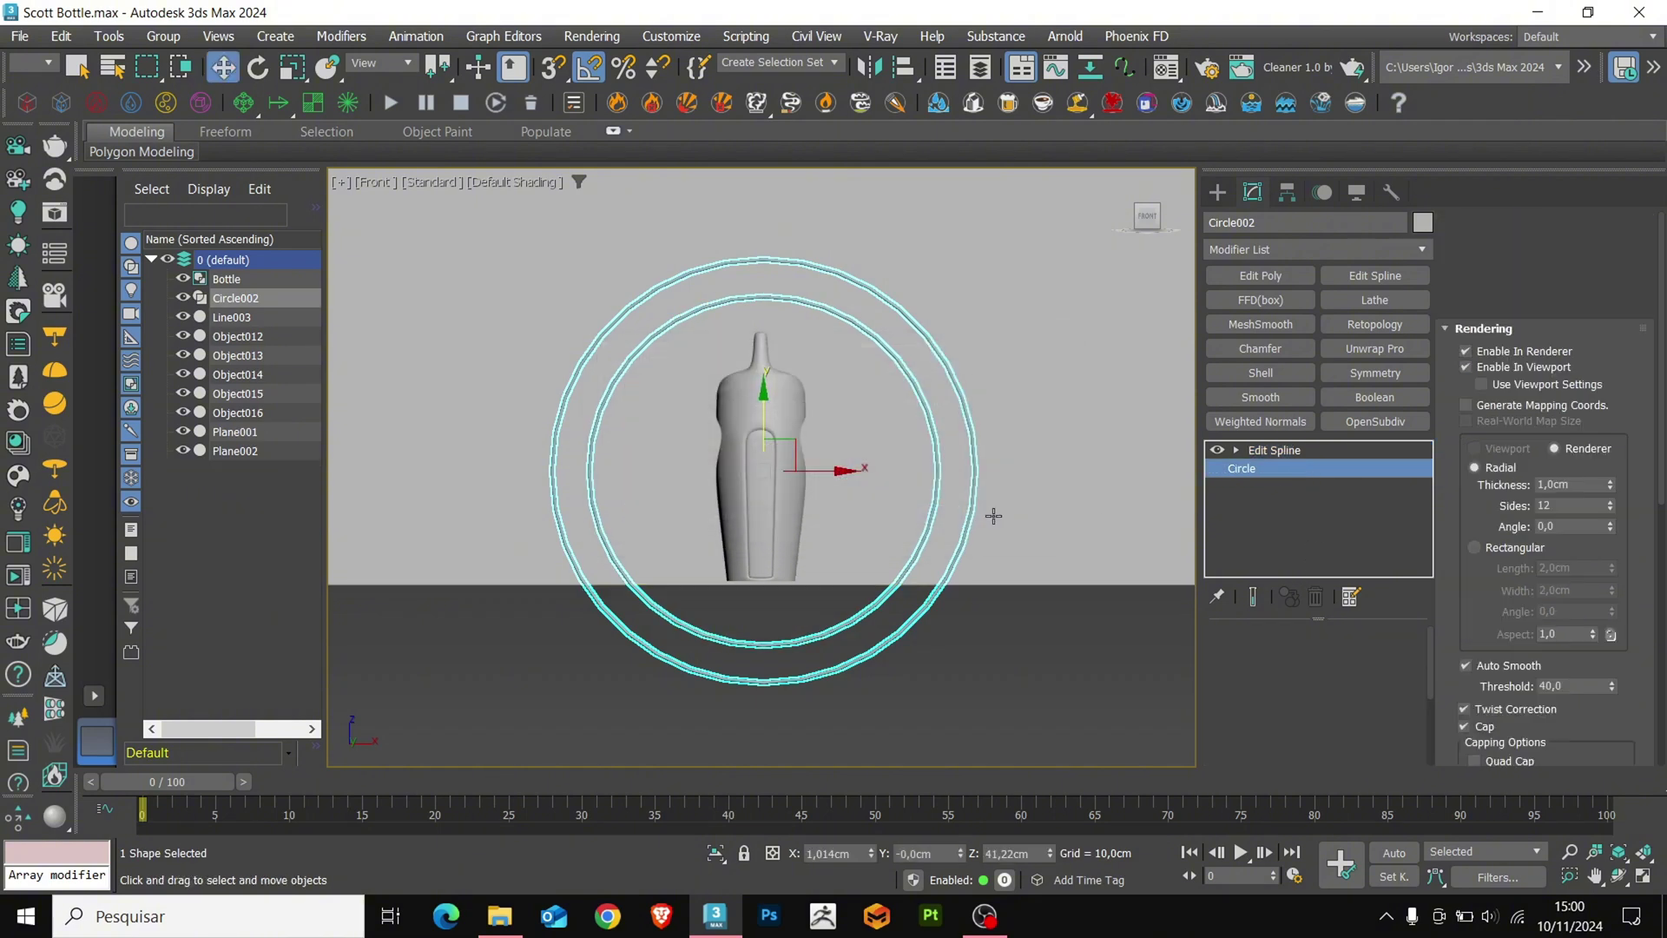
type("1")
key("Return")
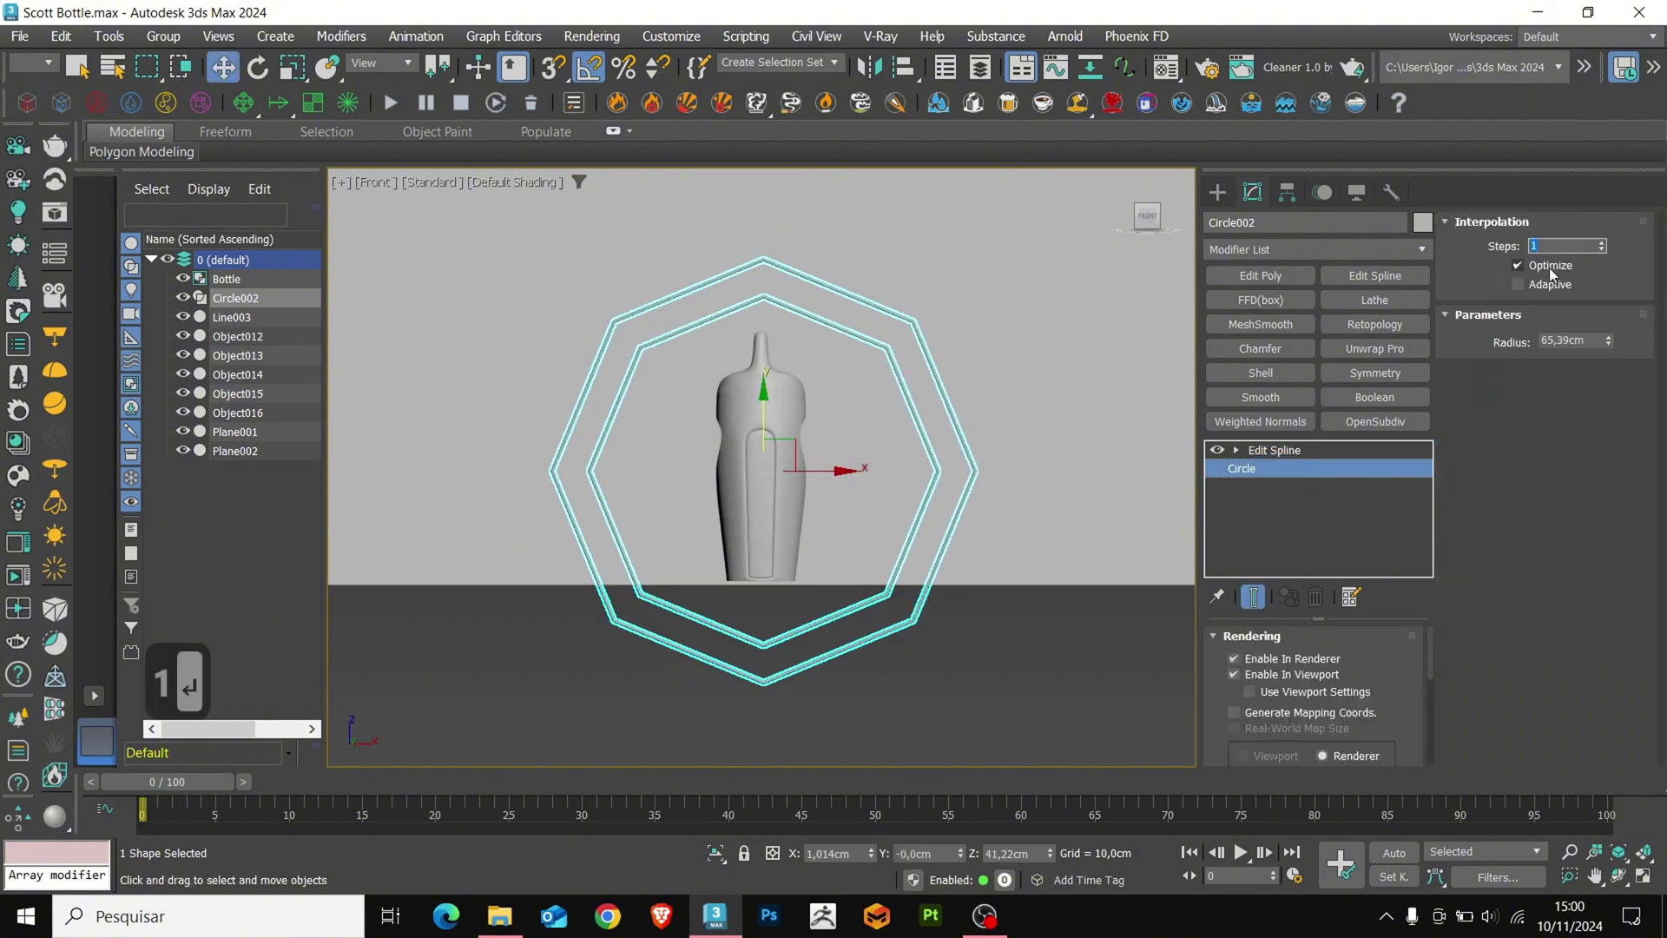
type("12")
key("Return")
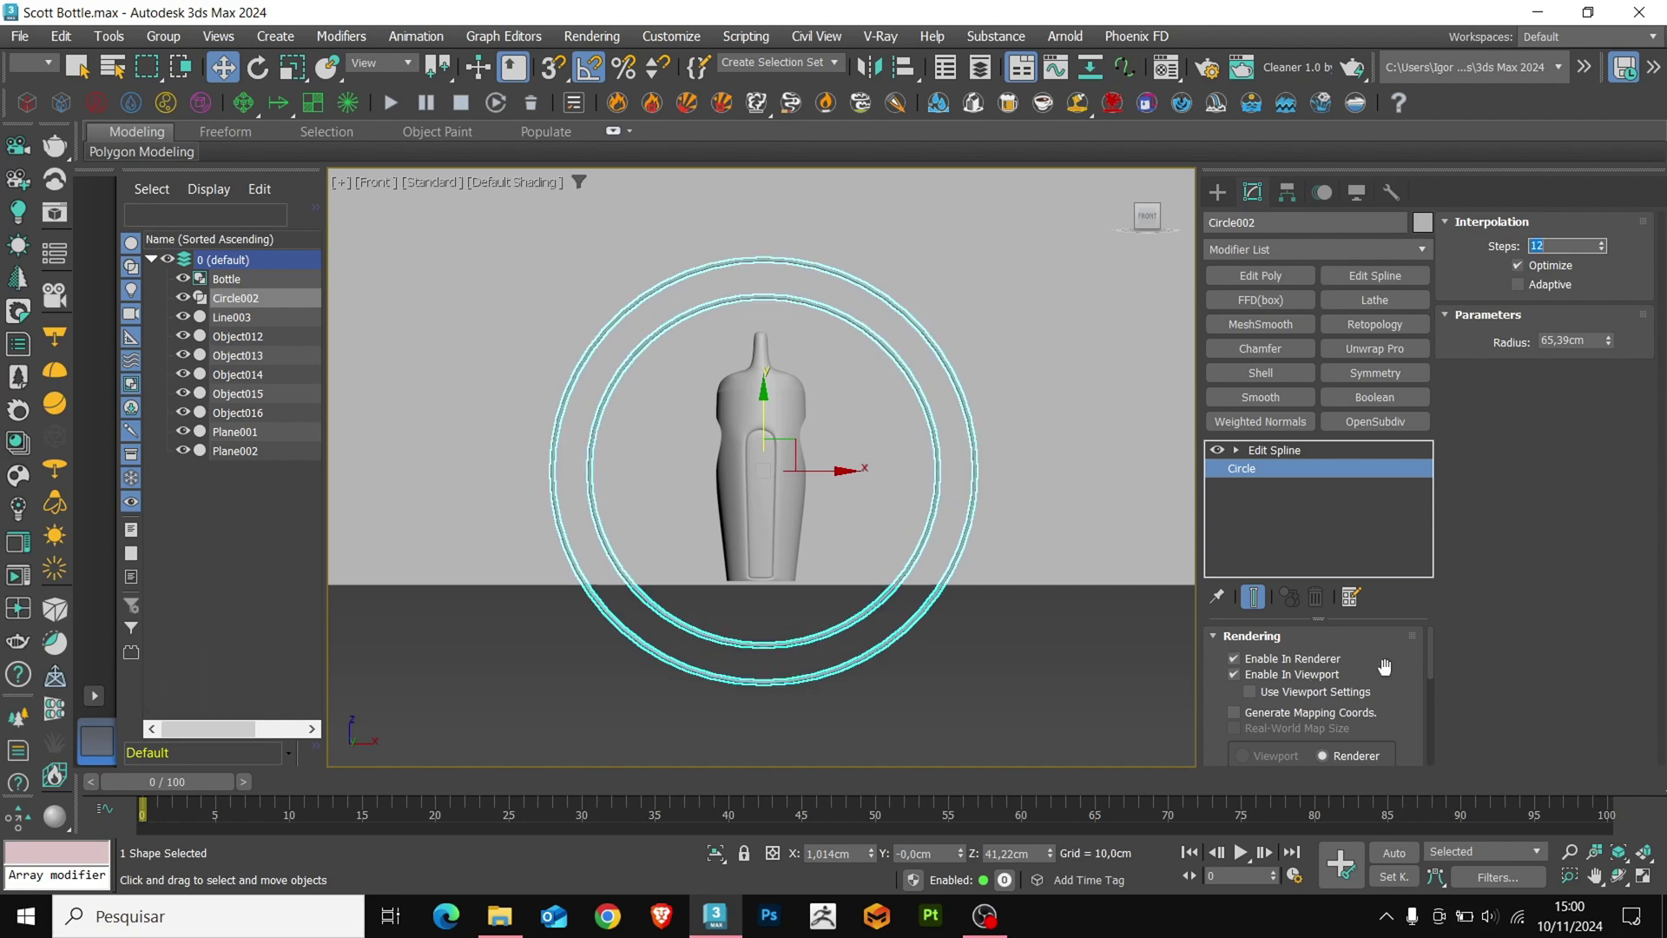
scroll(1311, 695, "down", 5)
left_click(1274, 677)
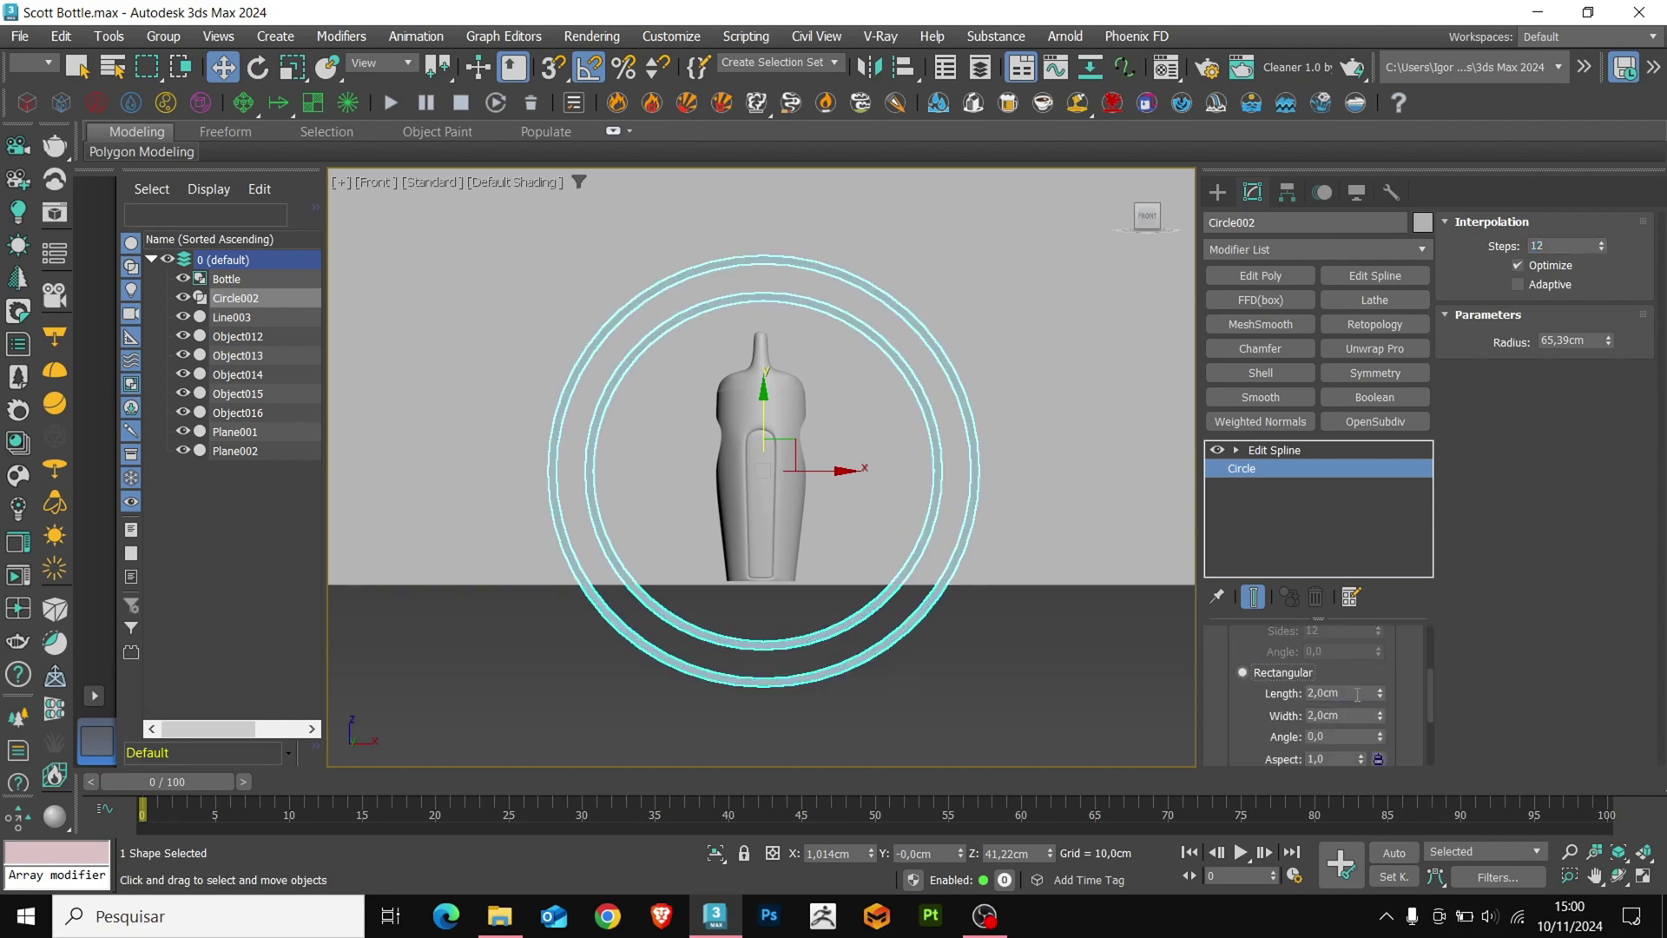
Move the double ring back along the Y axis to the backdrop plane, at about Y 162.5 cm
middle_click_drag(979, 469, 829, 502, "alt")
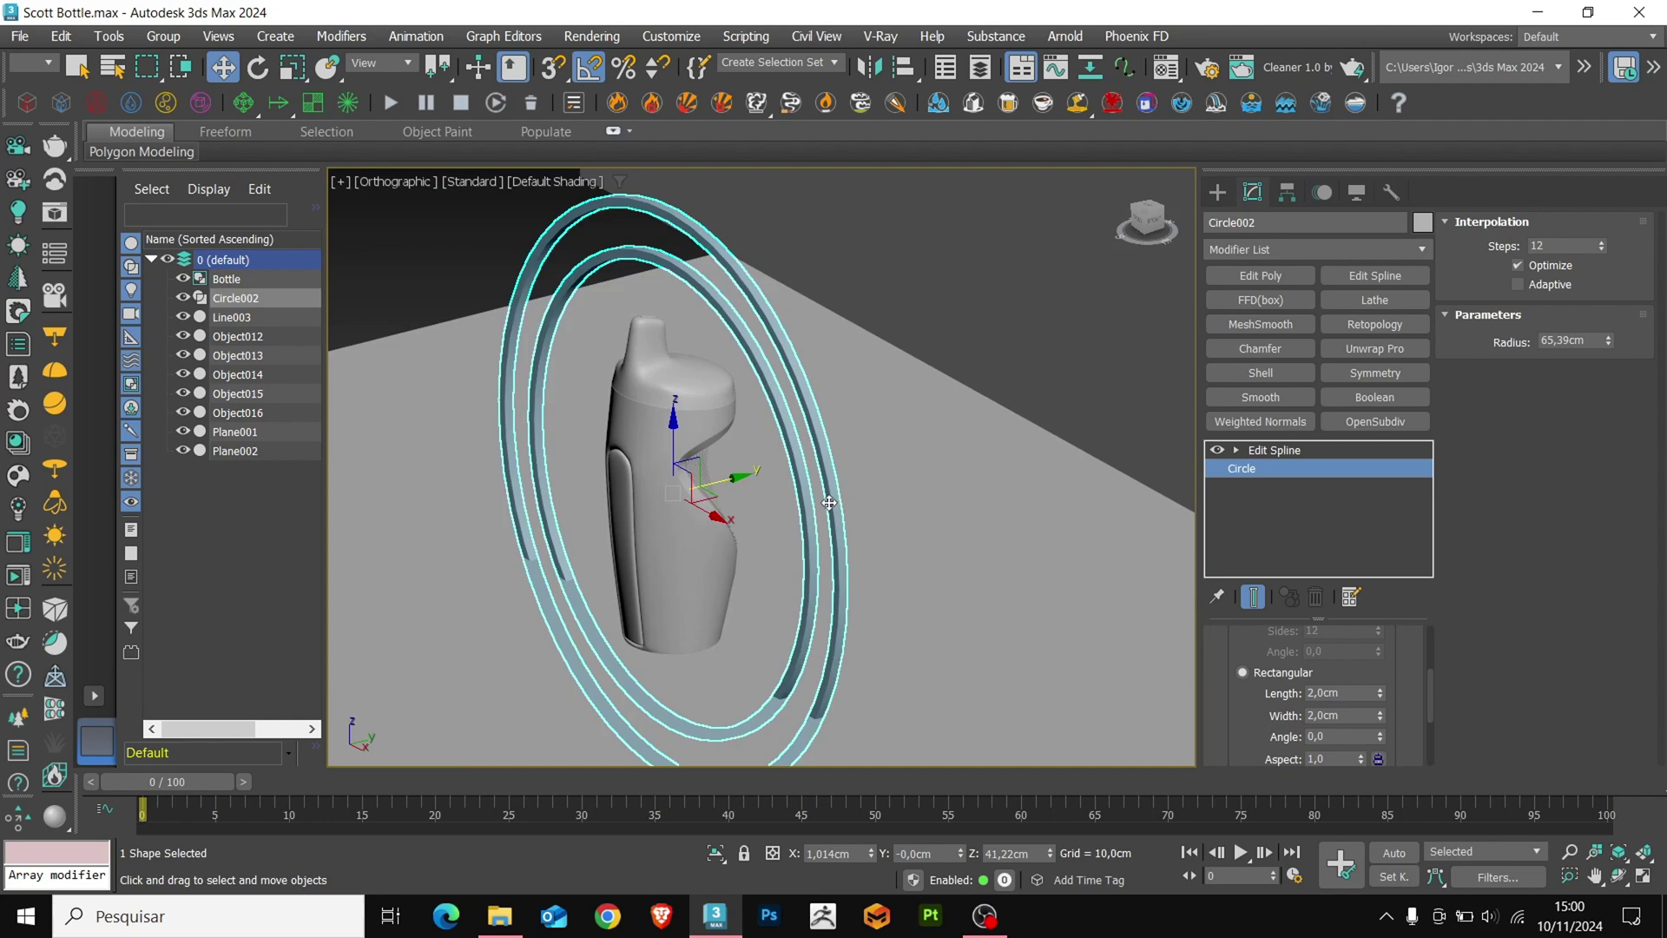
left_click_drag(744, 478, 1122, 348)
middle_click_drag(1103, 351, 764, 572)
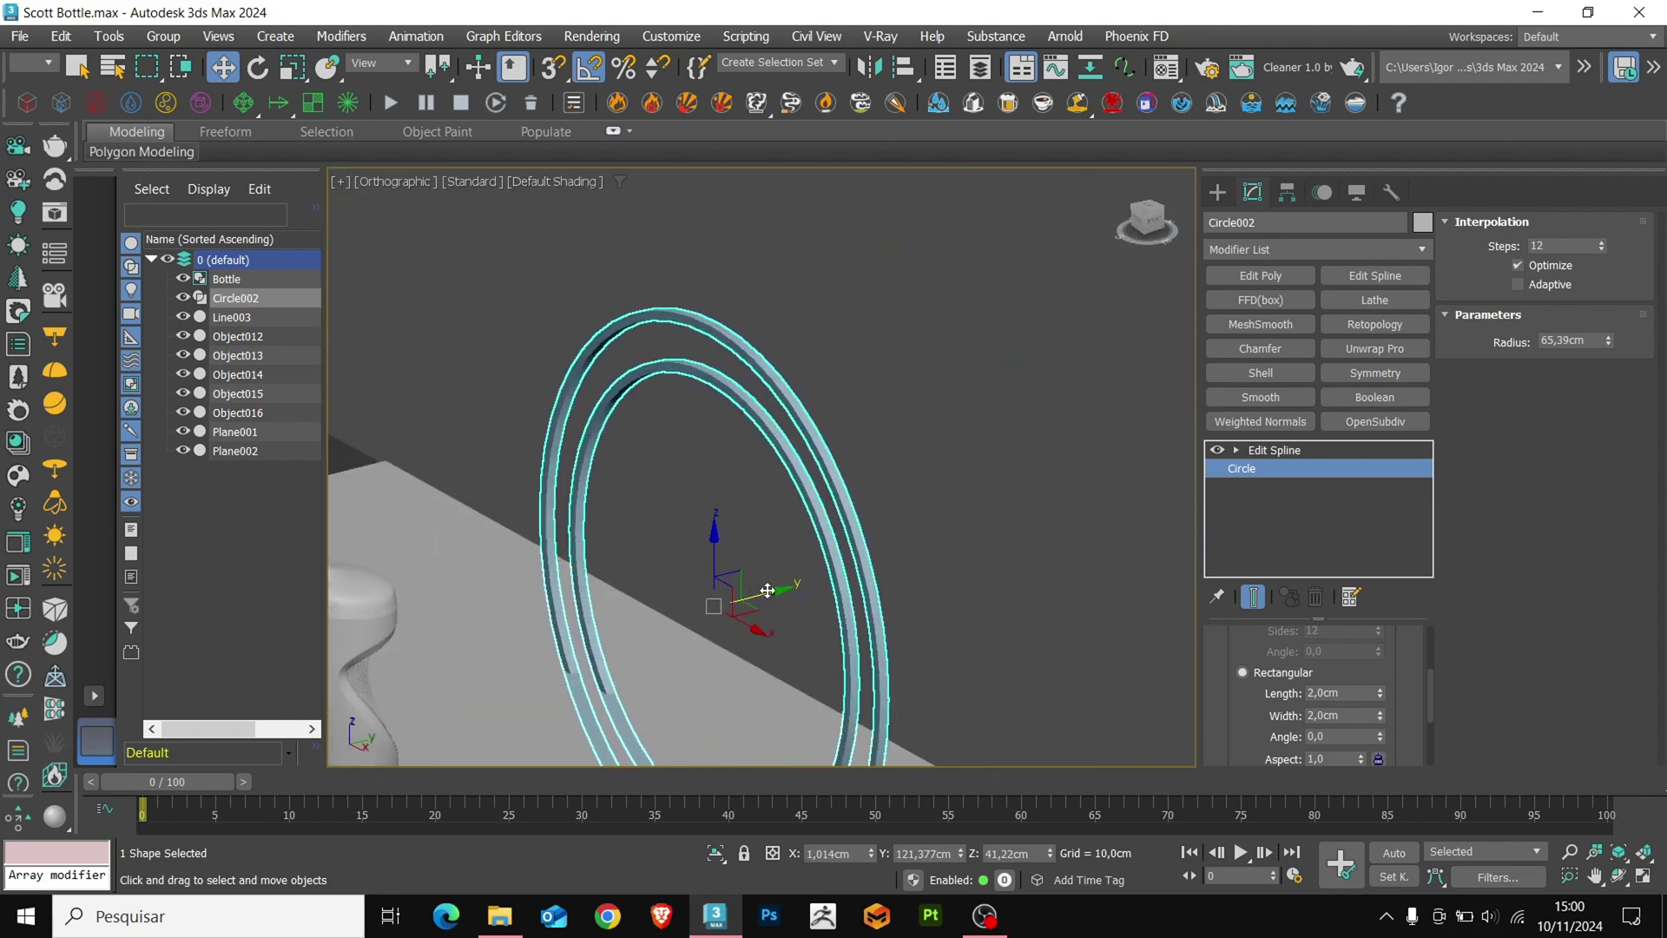
left_click_drag(768, 591, 897, 557)
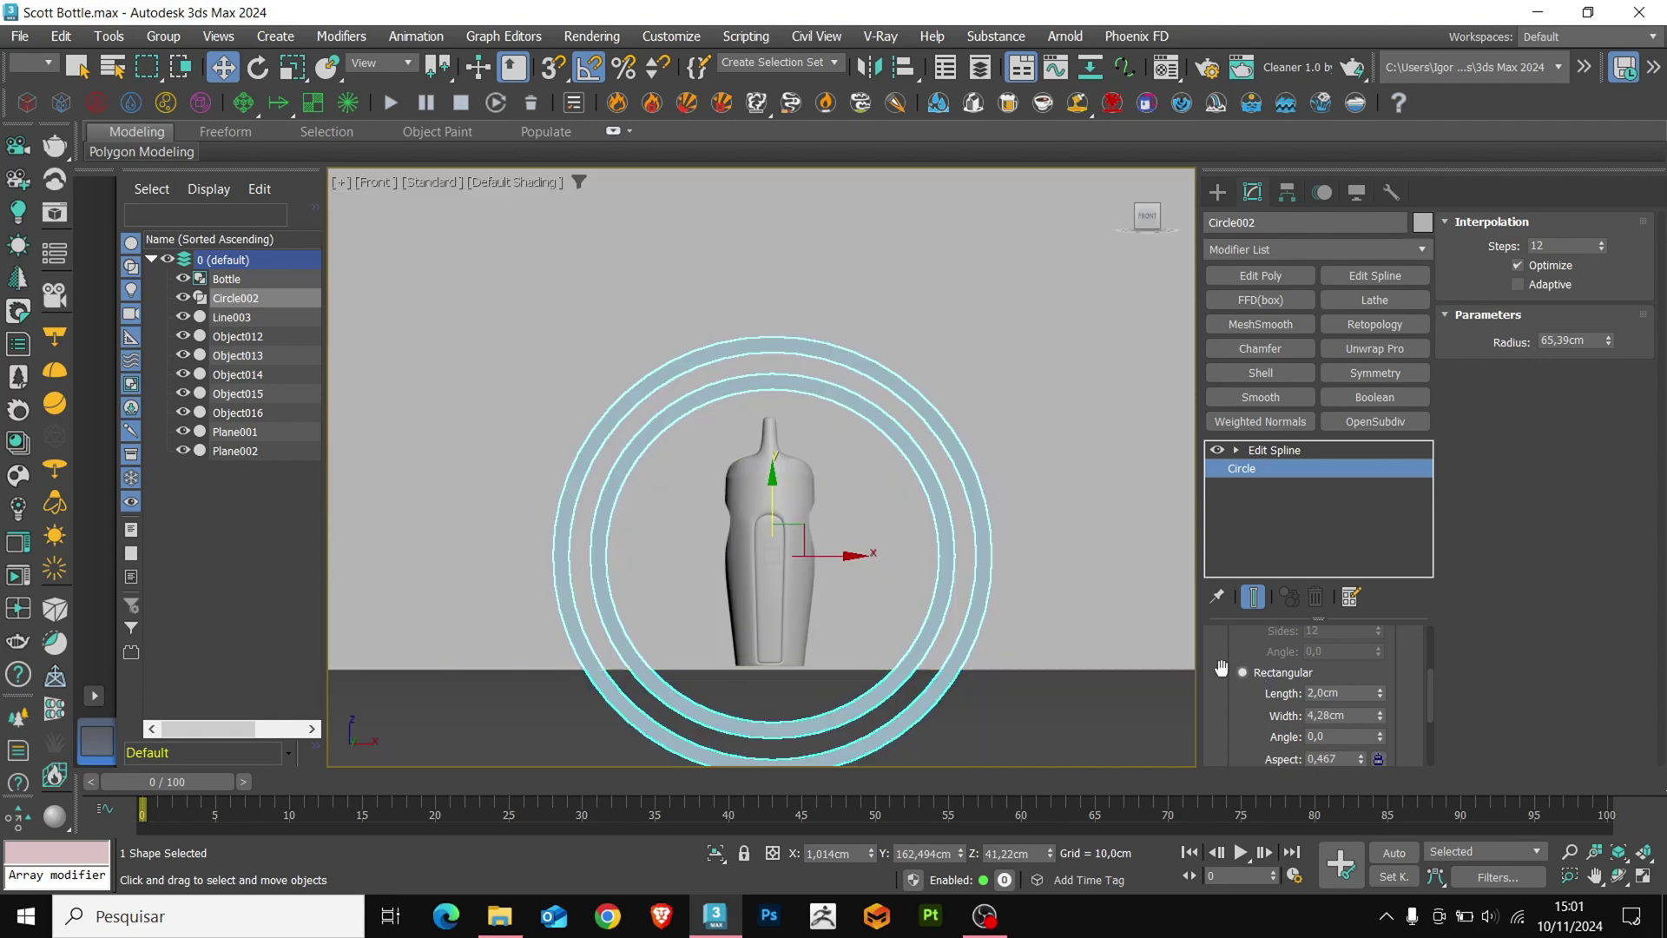
Set the width of the double ring's rectangular cross-section to 5 cm
key("Return")
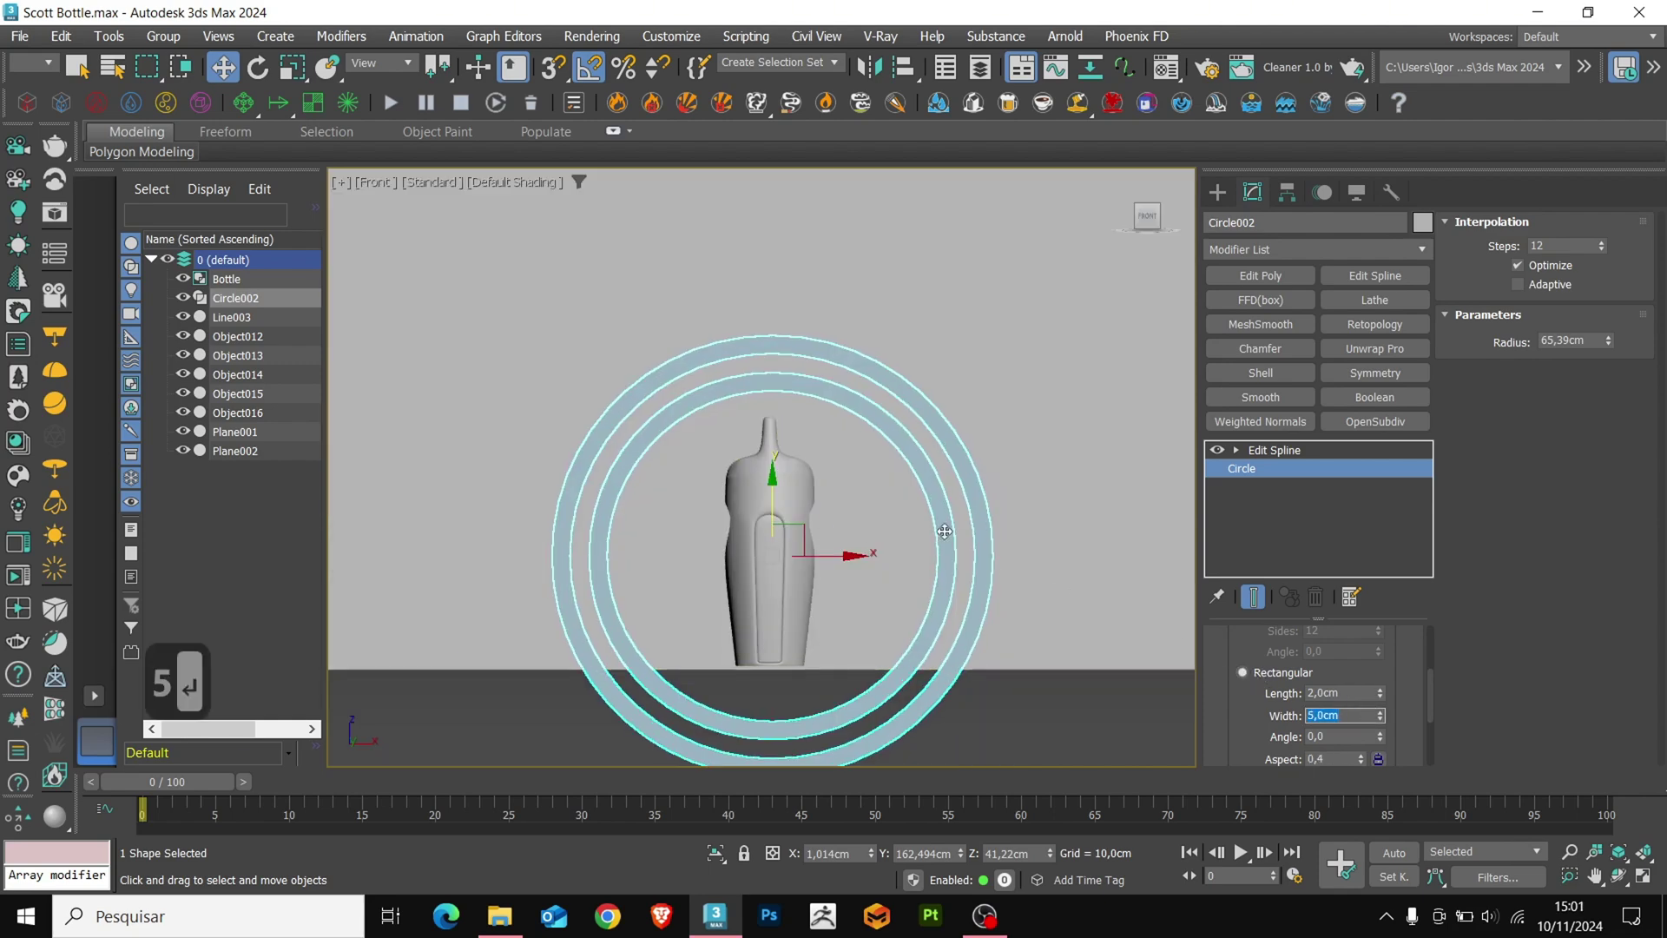
scroll(864, 462, "down", 5)
middle_click_drag(864, 462, 819, 499, "alt")
Rotate the bottle group about its vertical axis with angle snap so the curved grip turns toward the front, then deselect it
left_click(770, 528)
key("f")
key("z")
scroll(793, 527, "down", 4)
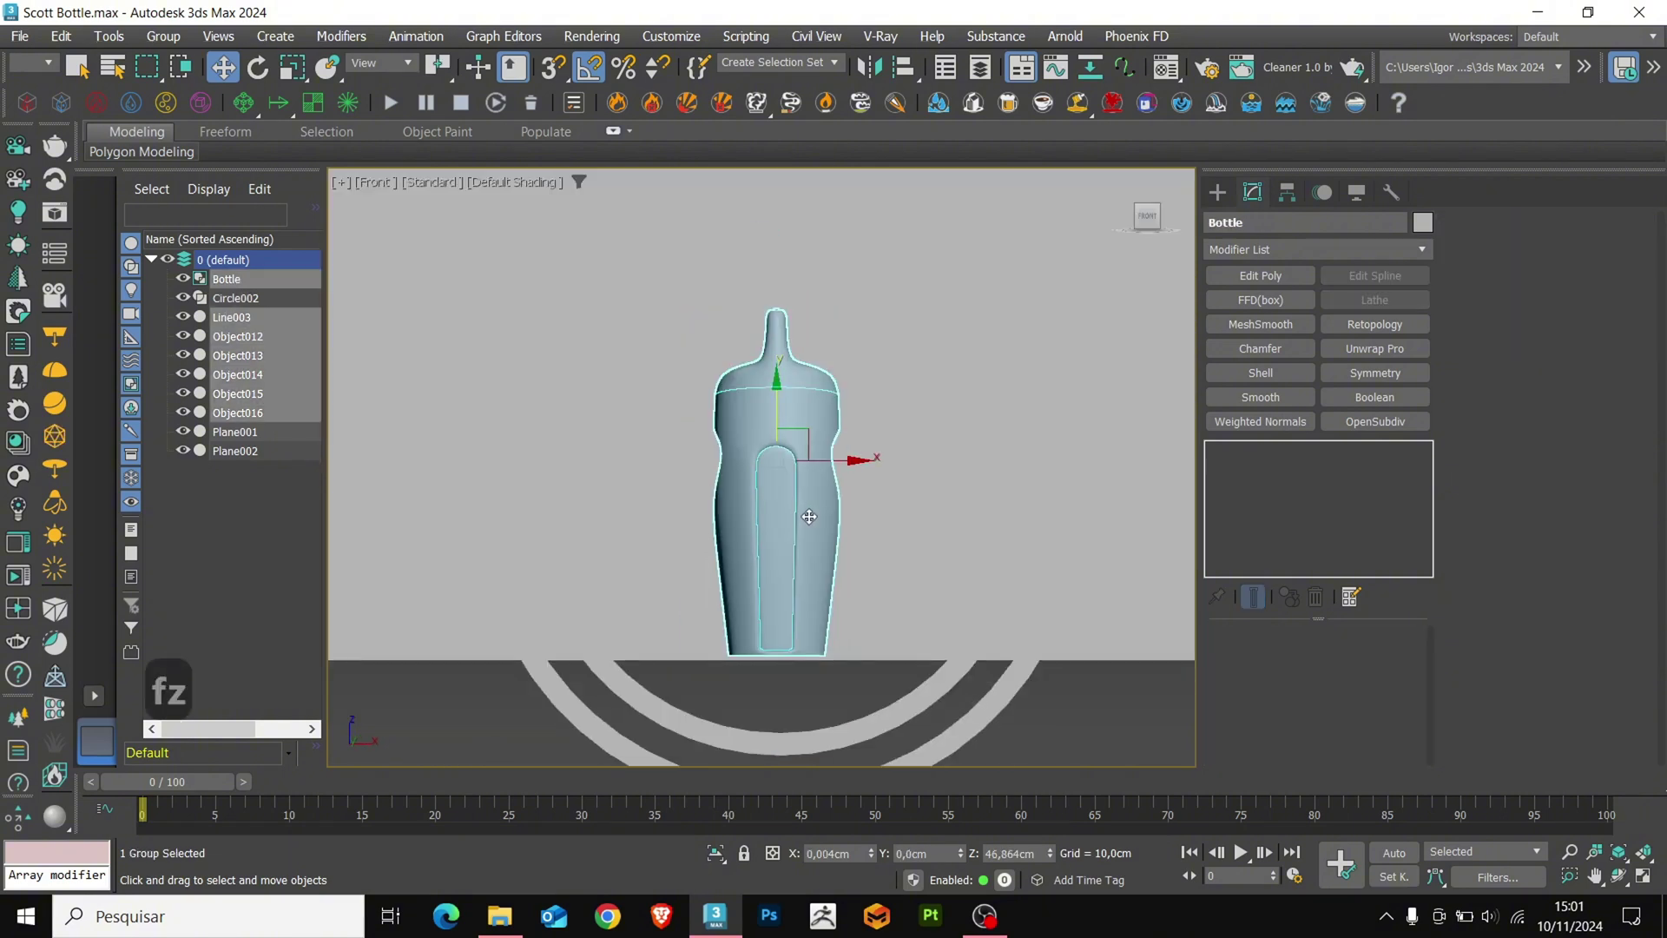
key("F4")
key("e")
key("a")
left_click_drag(829, 483, 731, 493)
left_click_drag(830, 483, 844, 494)
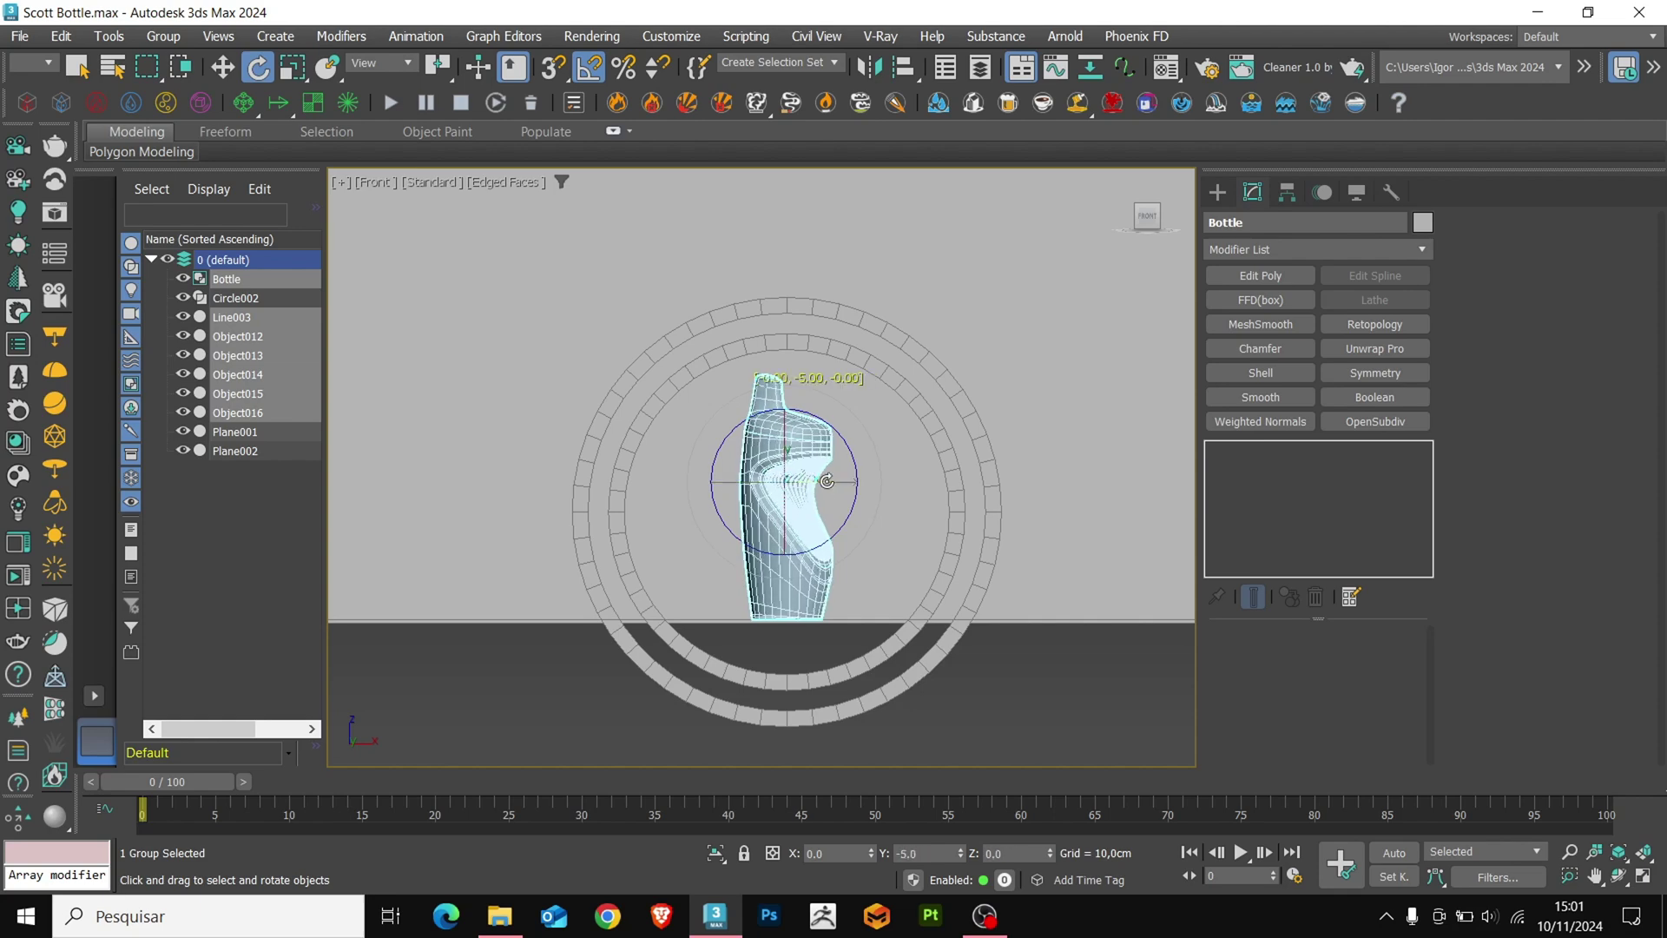
key("w")
key("F4")
left_click(975, 643)
Create a CoronaCam in the Top view, from in front of the floor plane through the bottle to just past the backdrop, target distance about 430 cm
middle_click_drag(778, 491, 849, 501, "alt")
scroll(863, 503, "down", 3)
left_click(1216, 192)
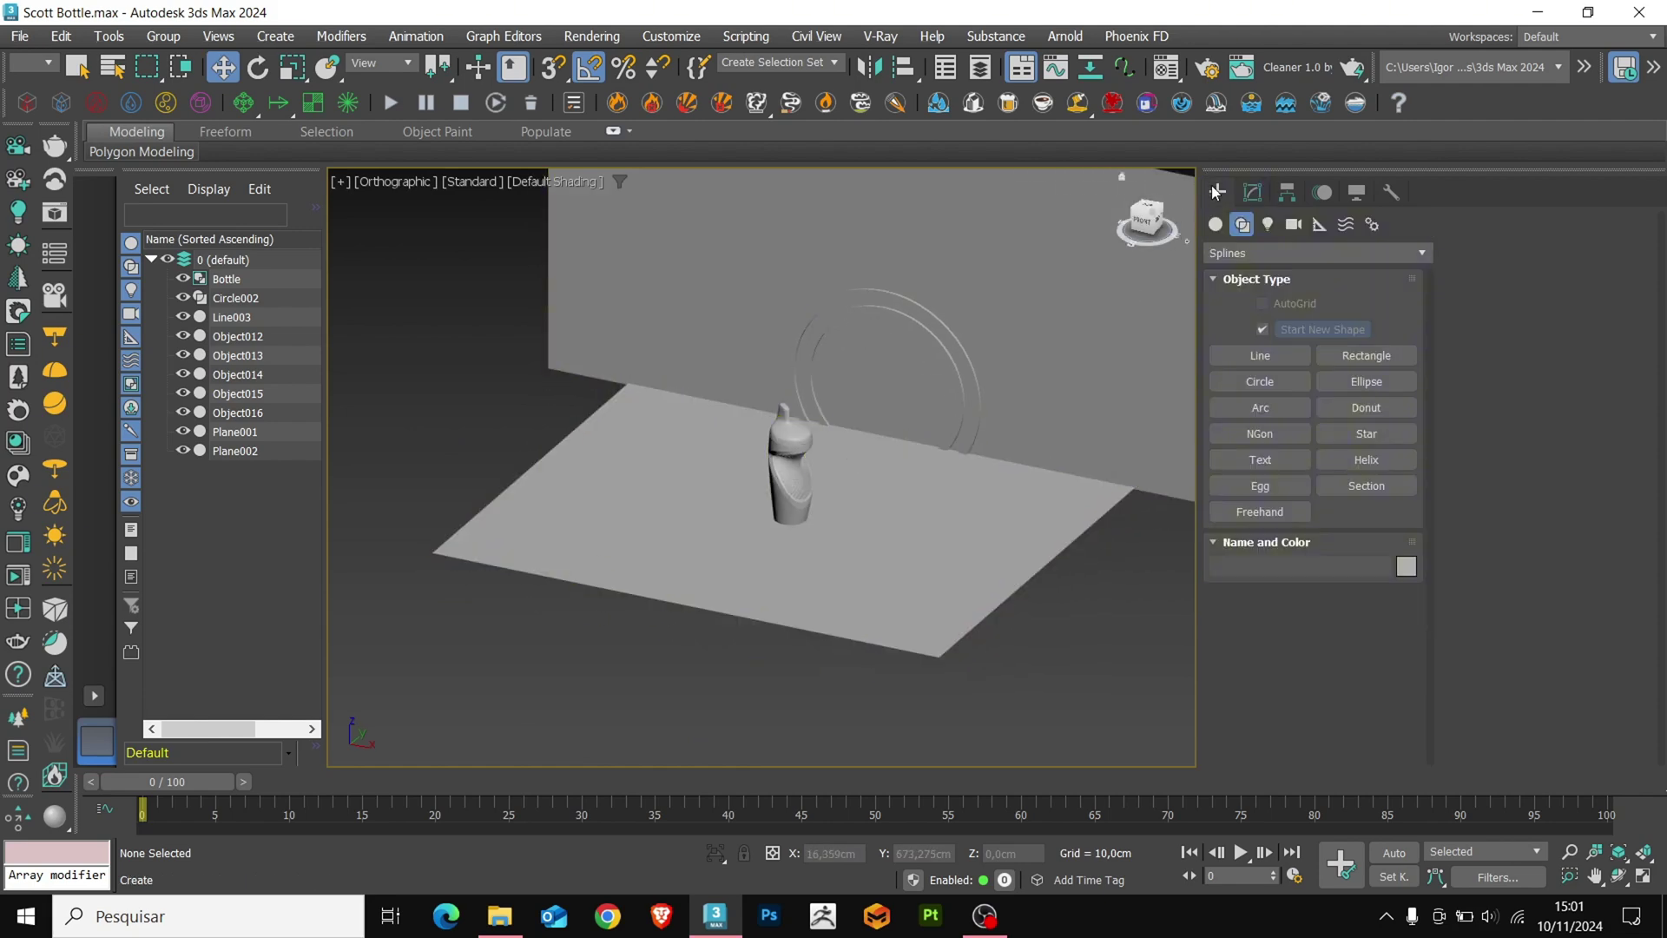
left_click(1293, 225)
left_click(1352, 358)
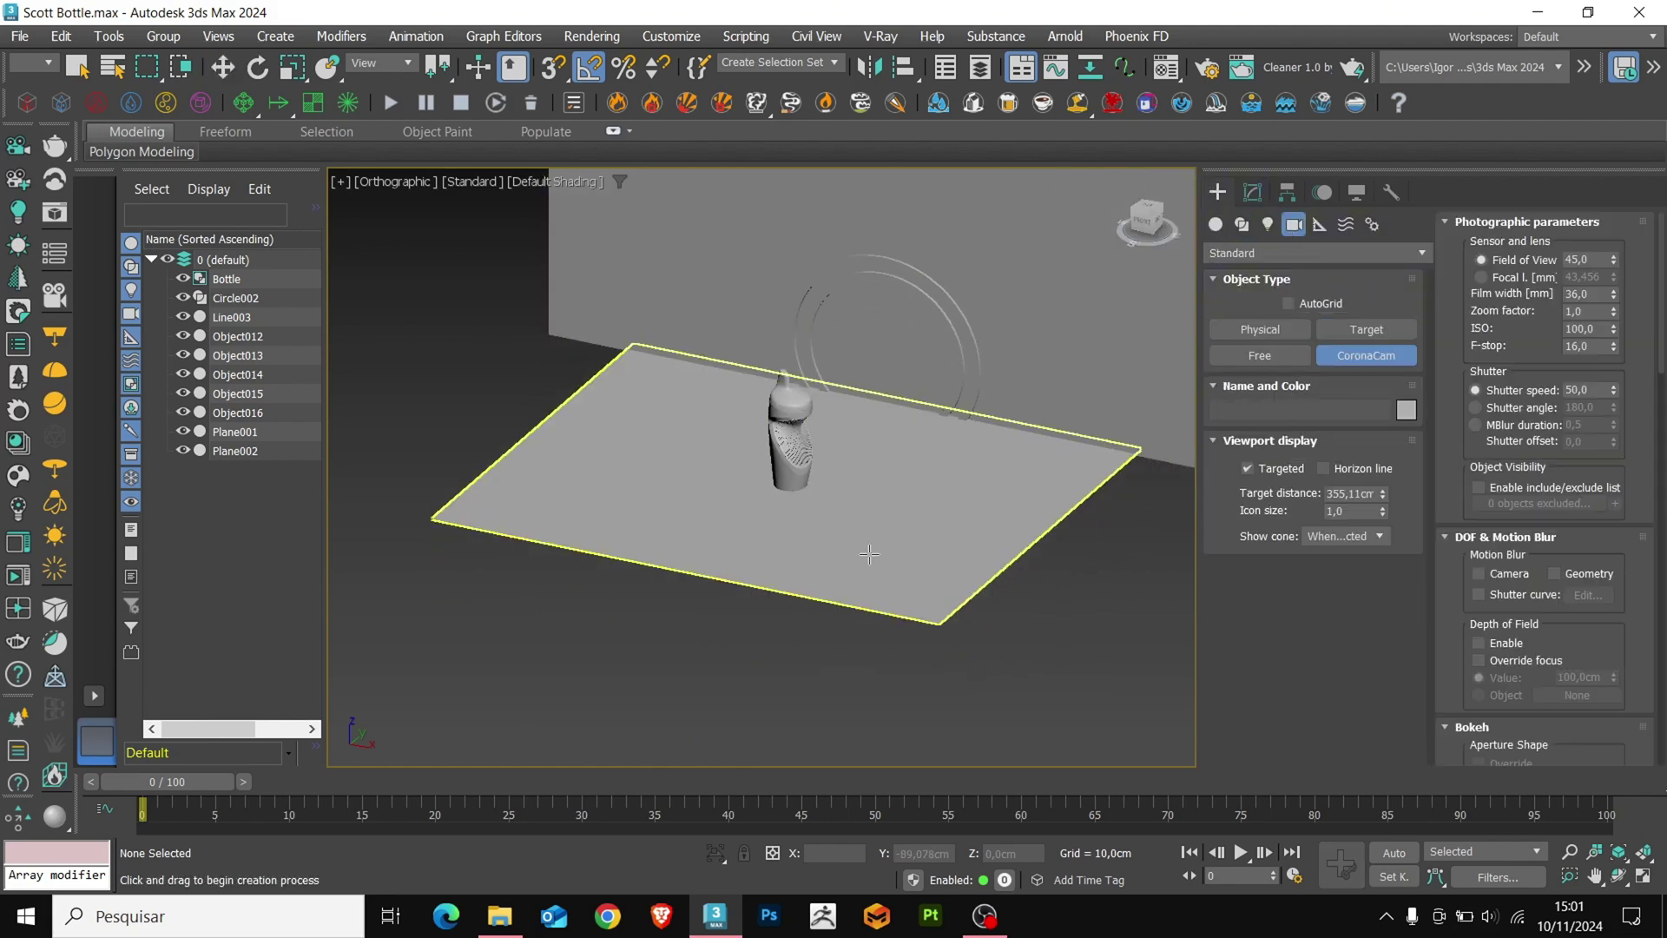
key("t")
key("F3")
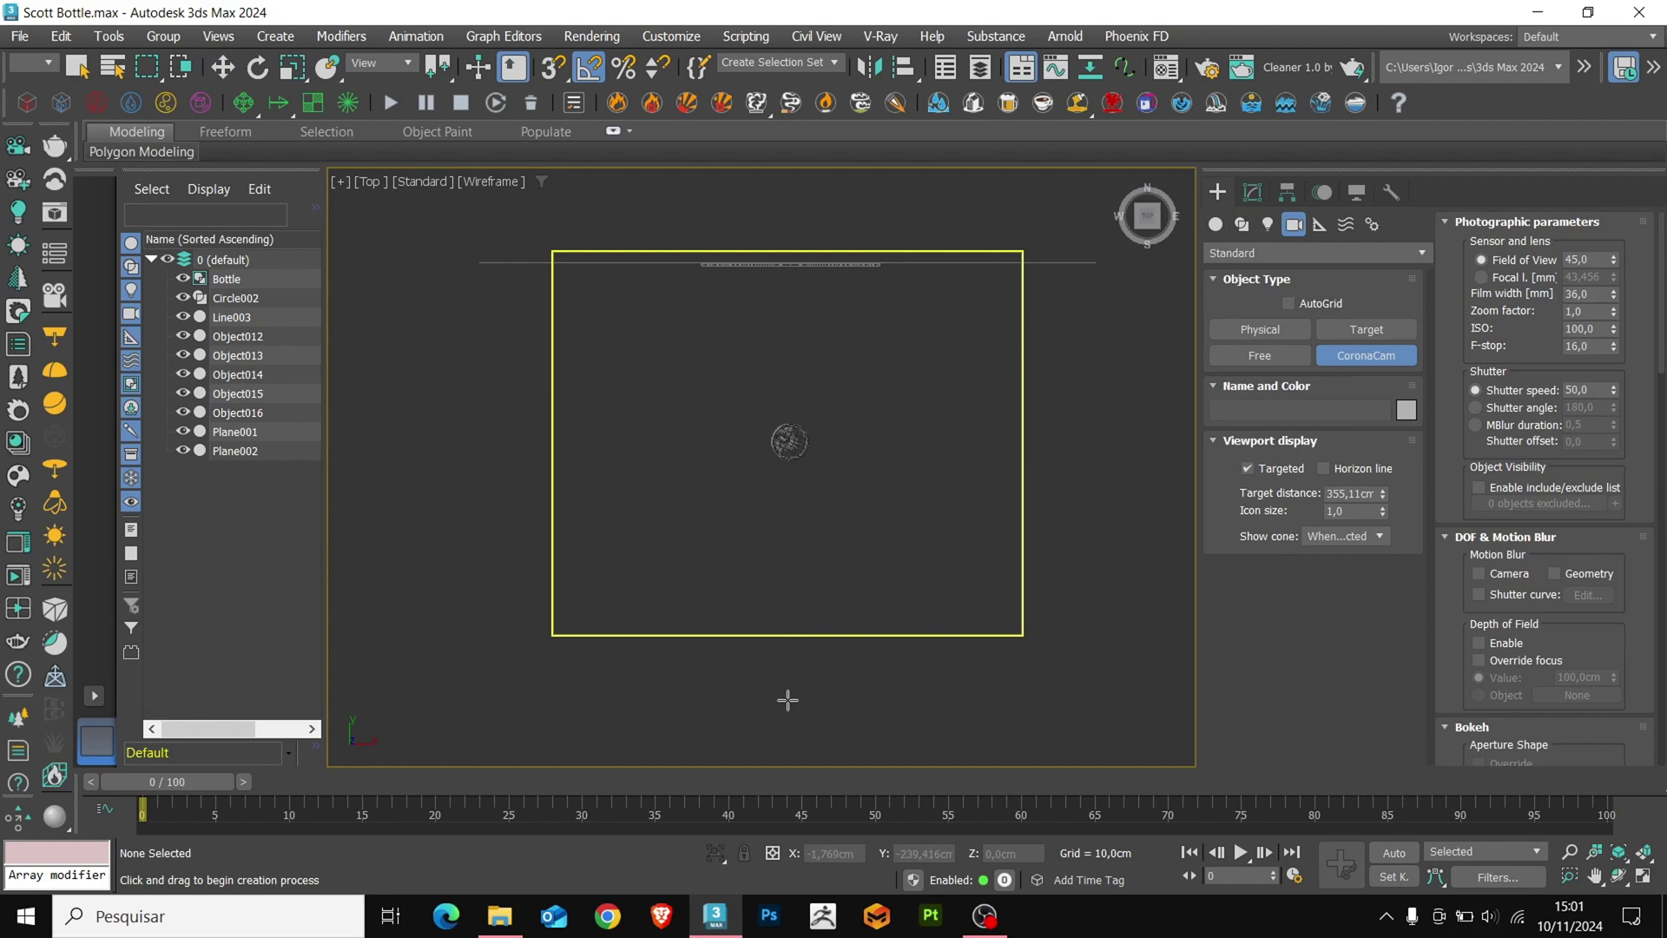
left_click_drag(787, 700, 787, 695)
left_click_drag(790, 235, 790, 234)
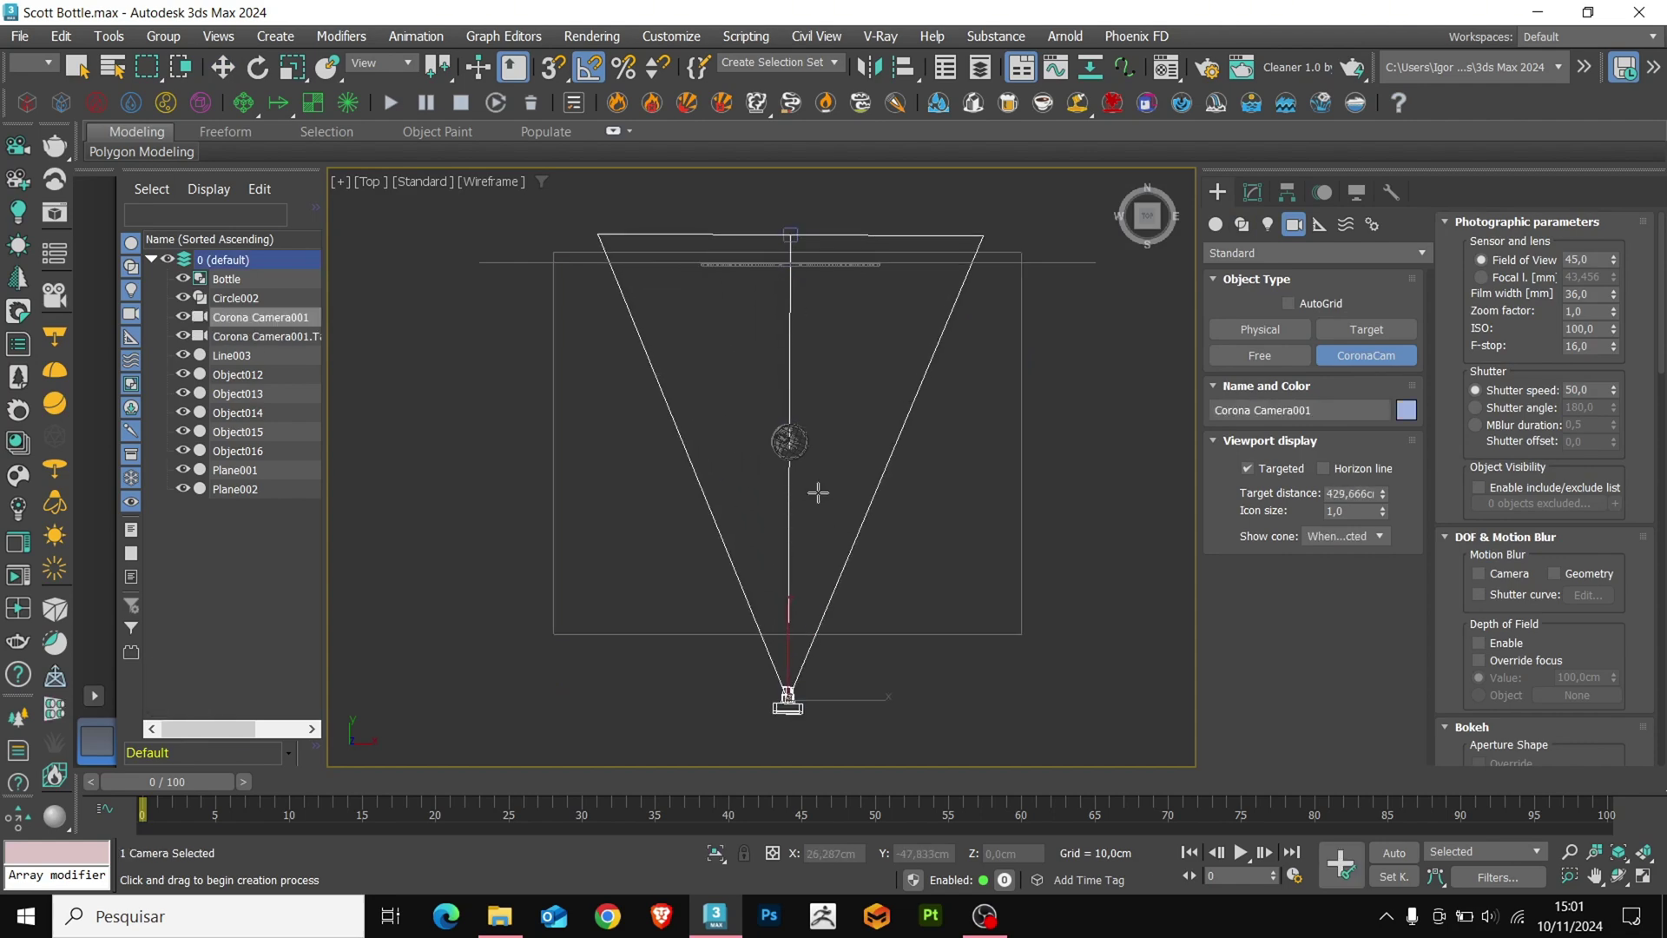
right_click(825, 550)
Switch the workspace to a two-viewport layout with the views side by side
middle_click_drag(824, 550, 808, 488, "alt")
key("alt+w")
key("F3")
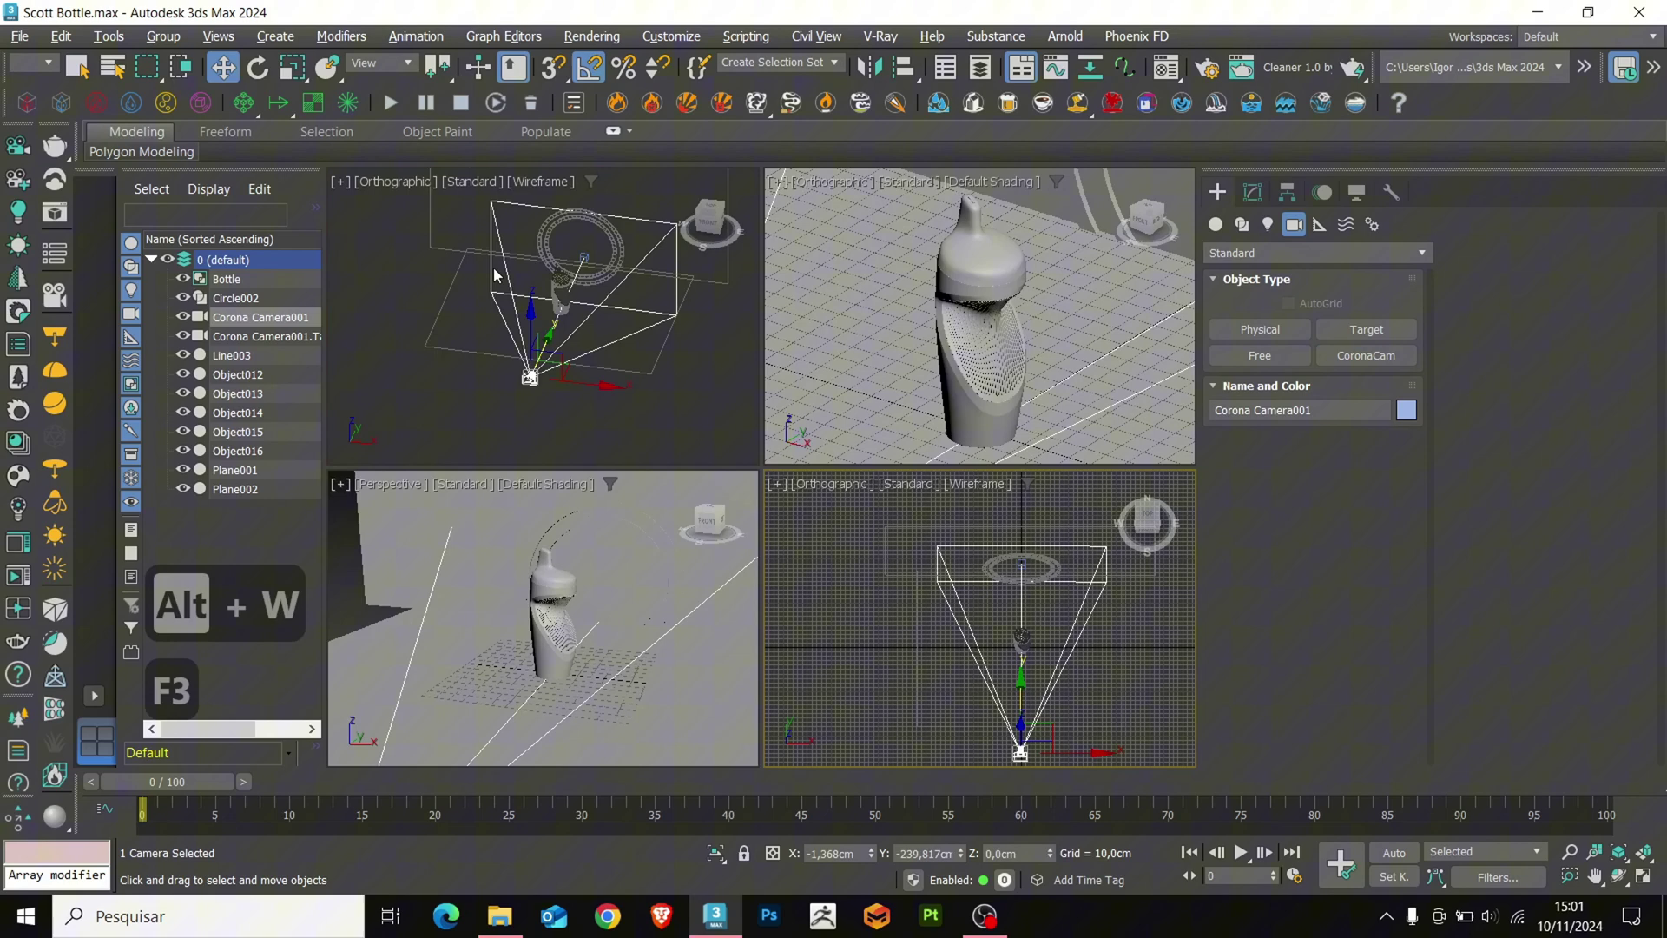
left_click(96, 695)
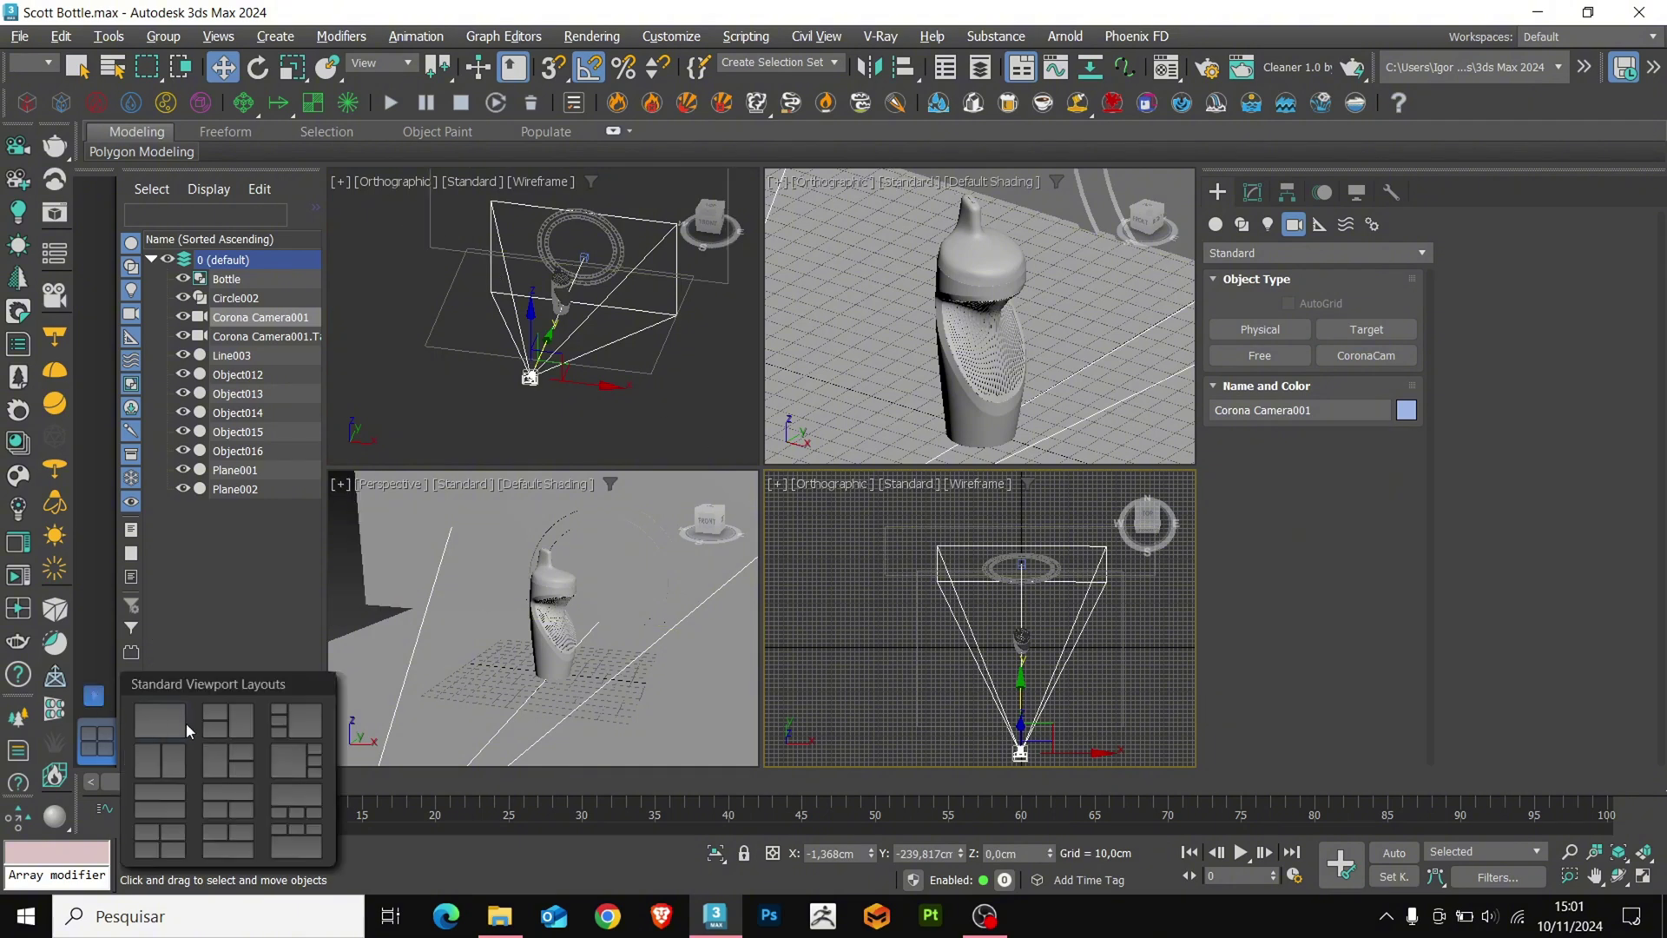
left_click(186, 724)
Set the Top viewport to look through the Corona camera and display it with default shading
left_click(410, 181)
left_click(372, 182)
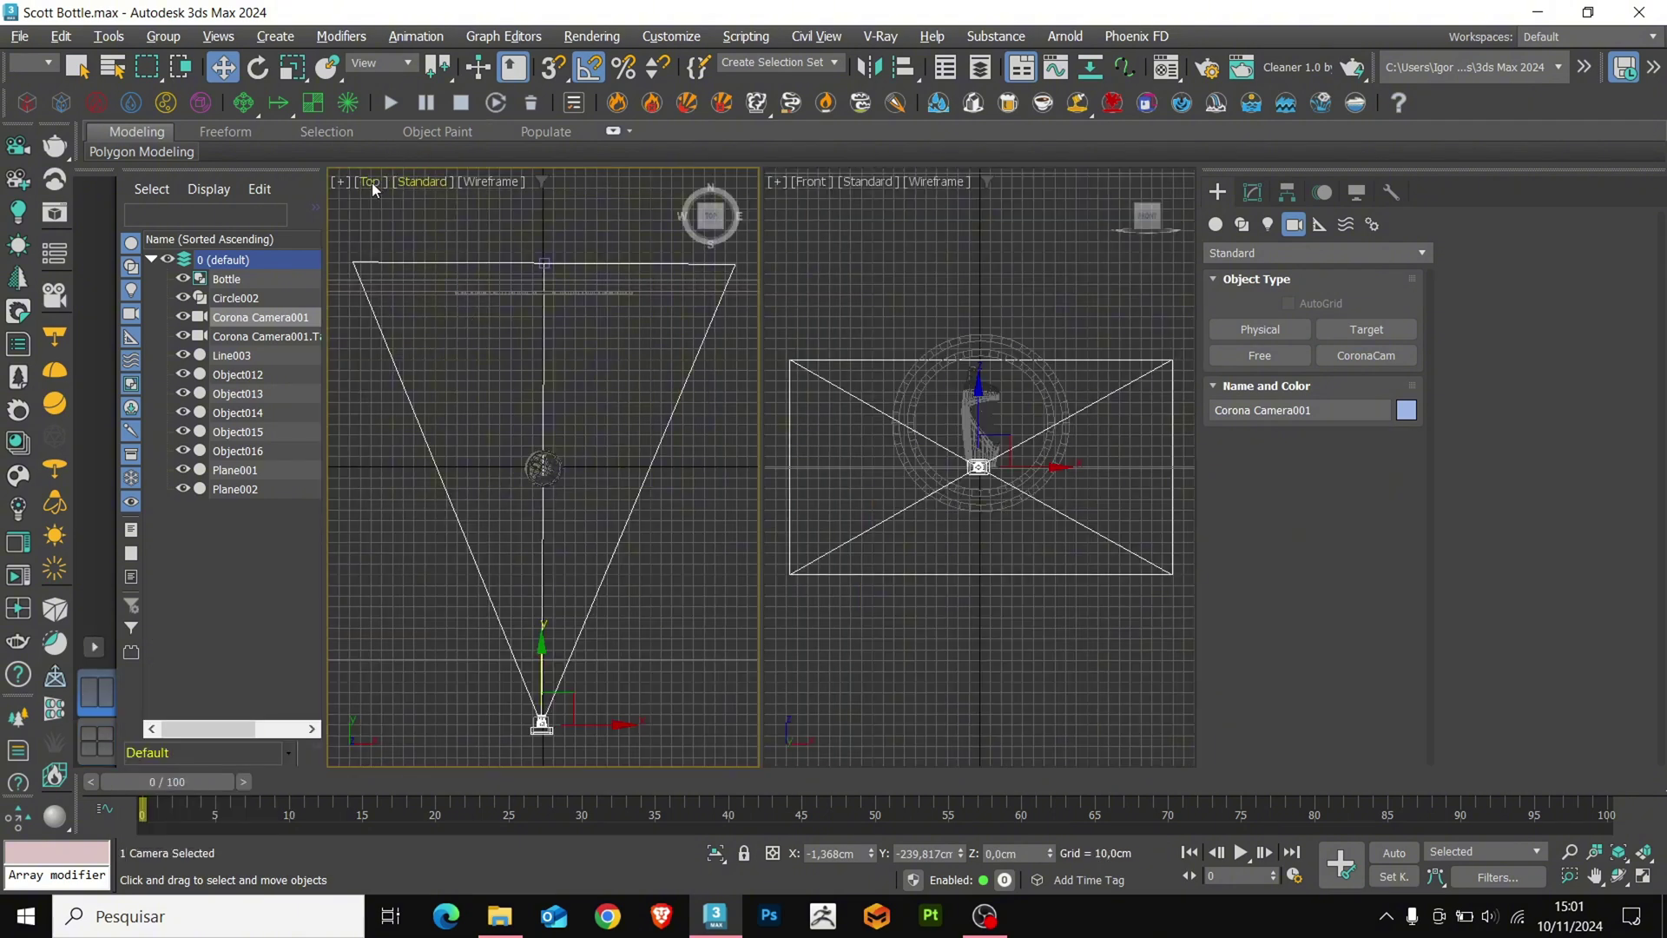
left_click(372, 180)
left_click(677, 201)
key("F3")
key("F4")
key("F4")
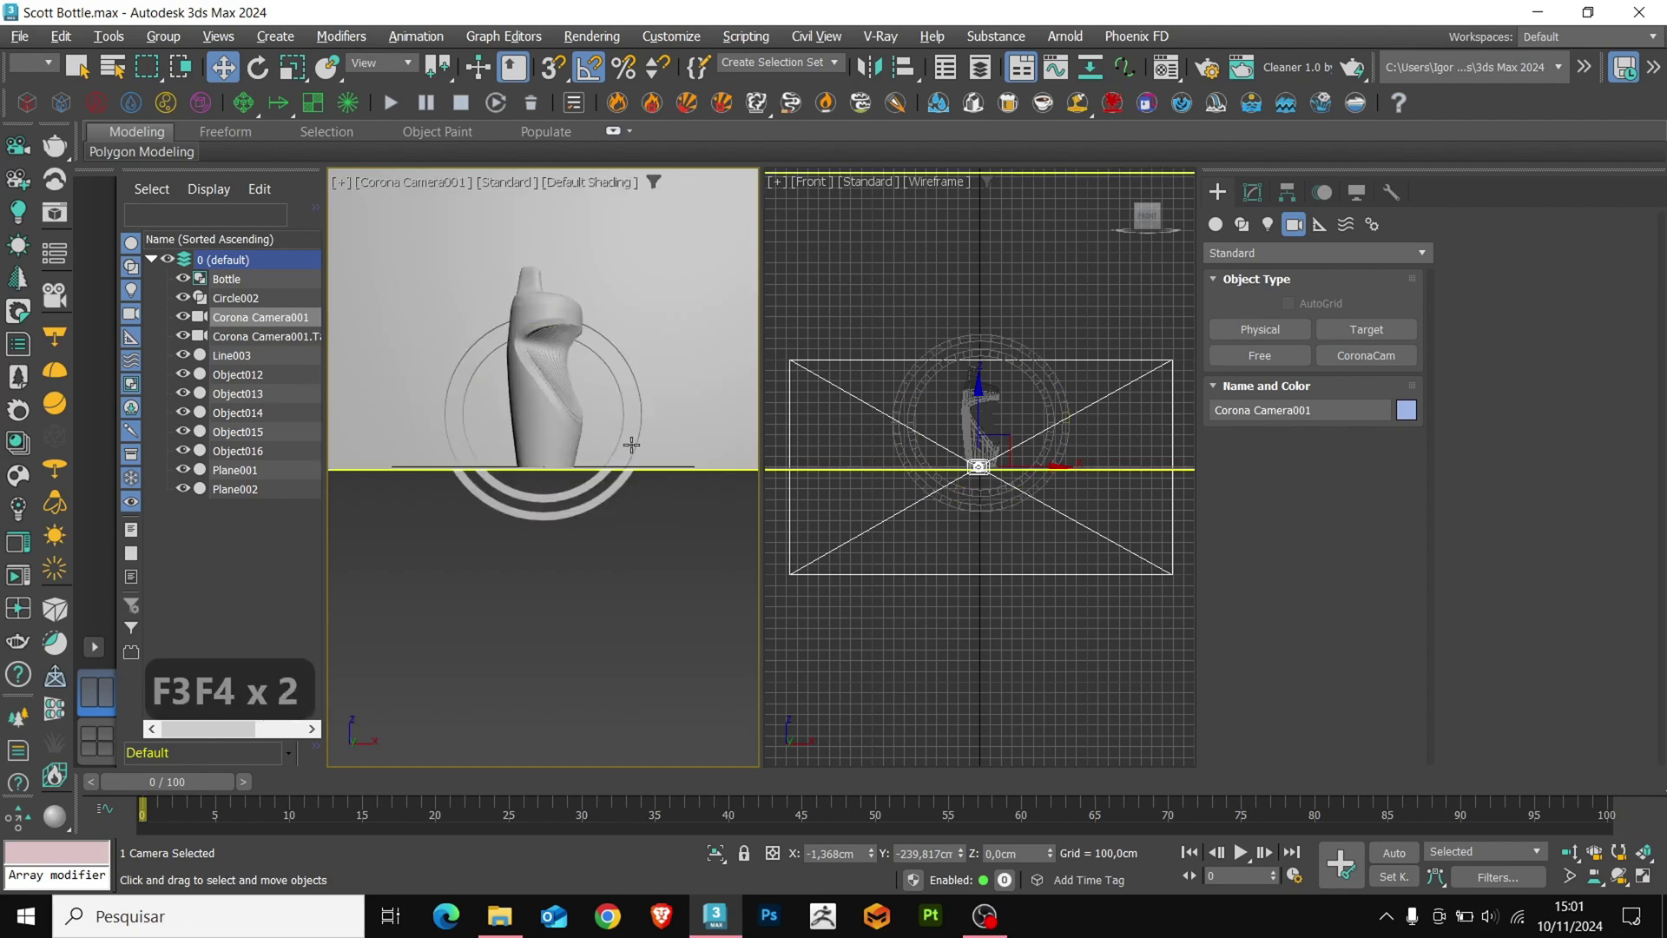
Raise the camera framing to about Z 44.6 cm so bottle and floor are in view, and show the safe frame
middle_click_drag(633, 446, 609, 527)
key("shift+f")
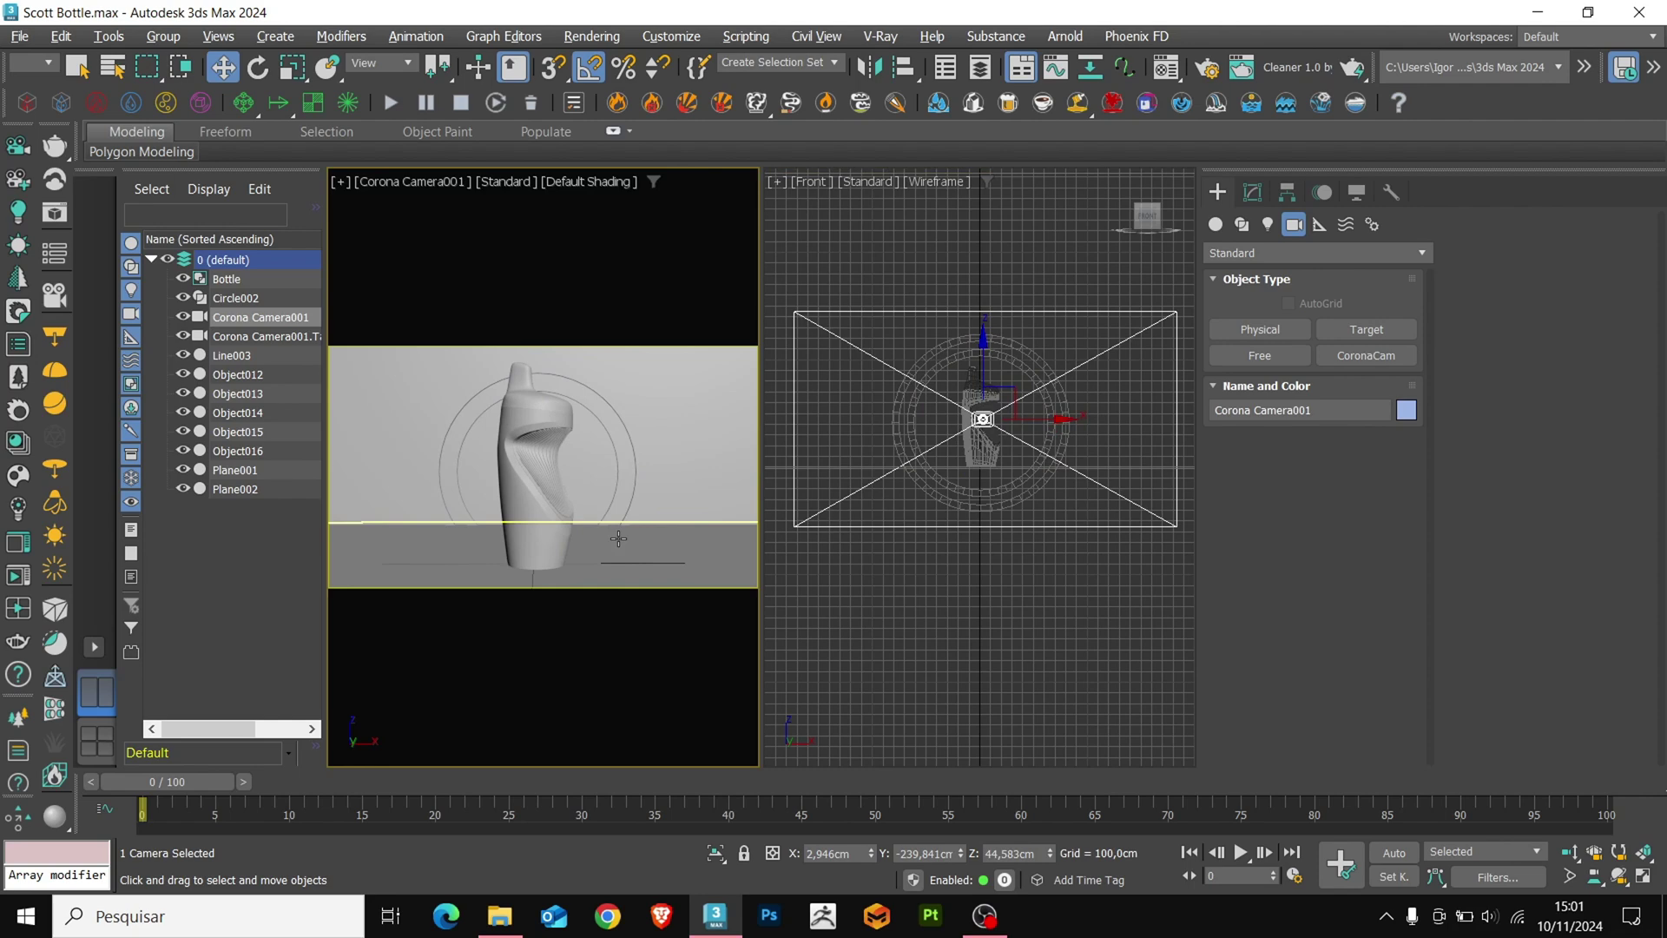
Change the Front viewport to a Perspective view with default shading, showing the bottle, backdrop and floor, and select the camera
left_click(917, 593)
key("p")
key("z")
key("F3")
key("F4")
key("F4")
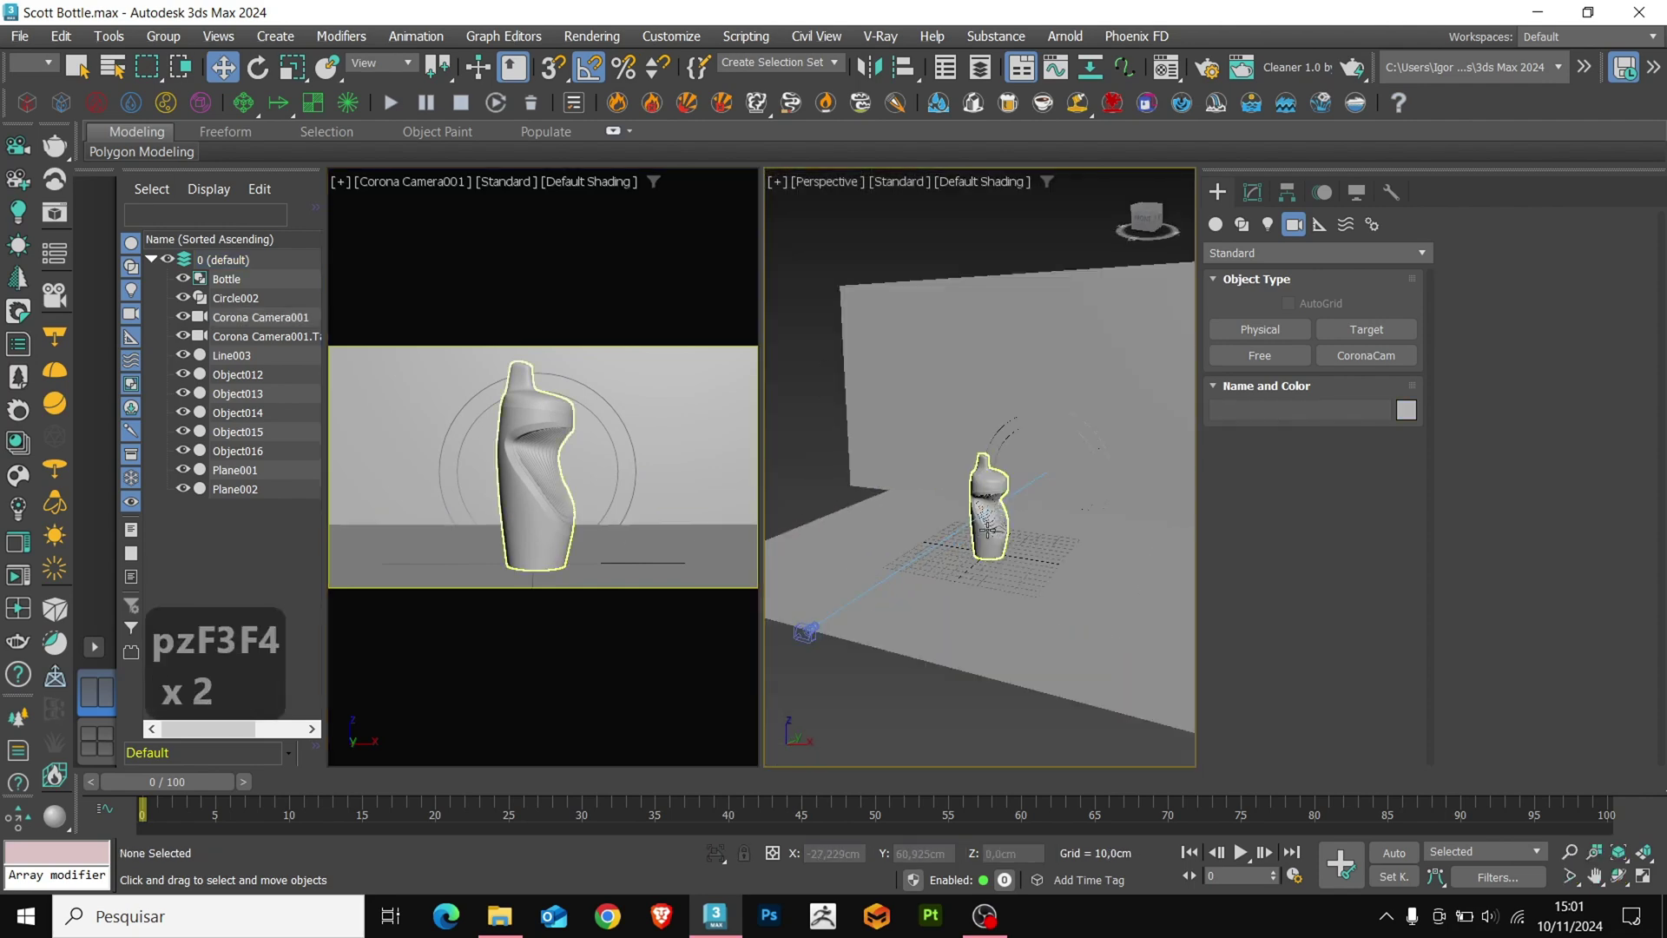
left_click(910, 535)
middle_click_drag(947, 525, 947, 545, "alt")
Set the render output size to the Custom preset at 640 x 480, then minimize the render settings
left_click(1213, 102)
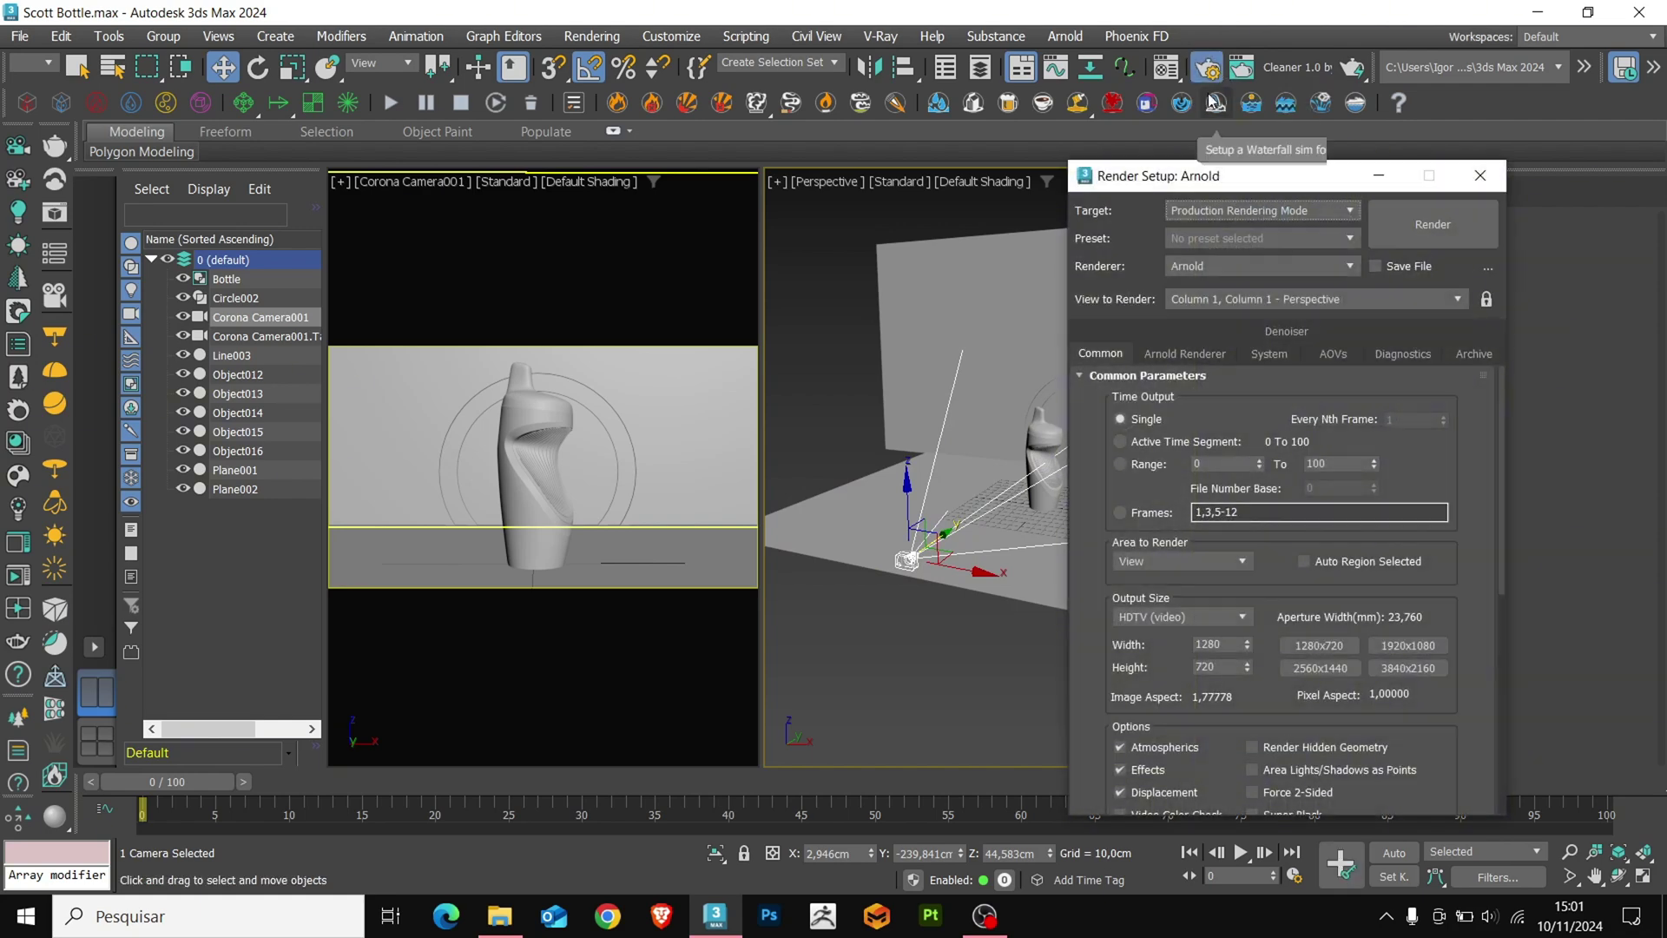
left_click(1159, 615)
left_click(1155, 633)
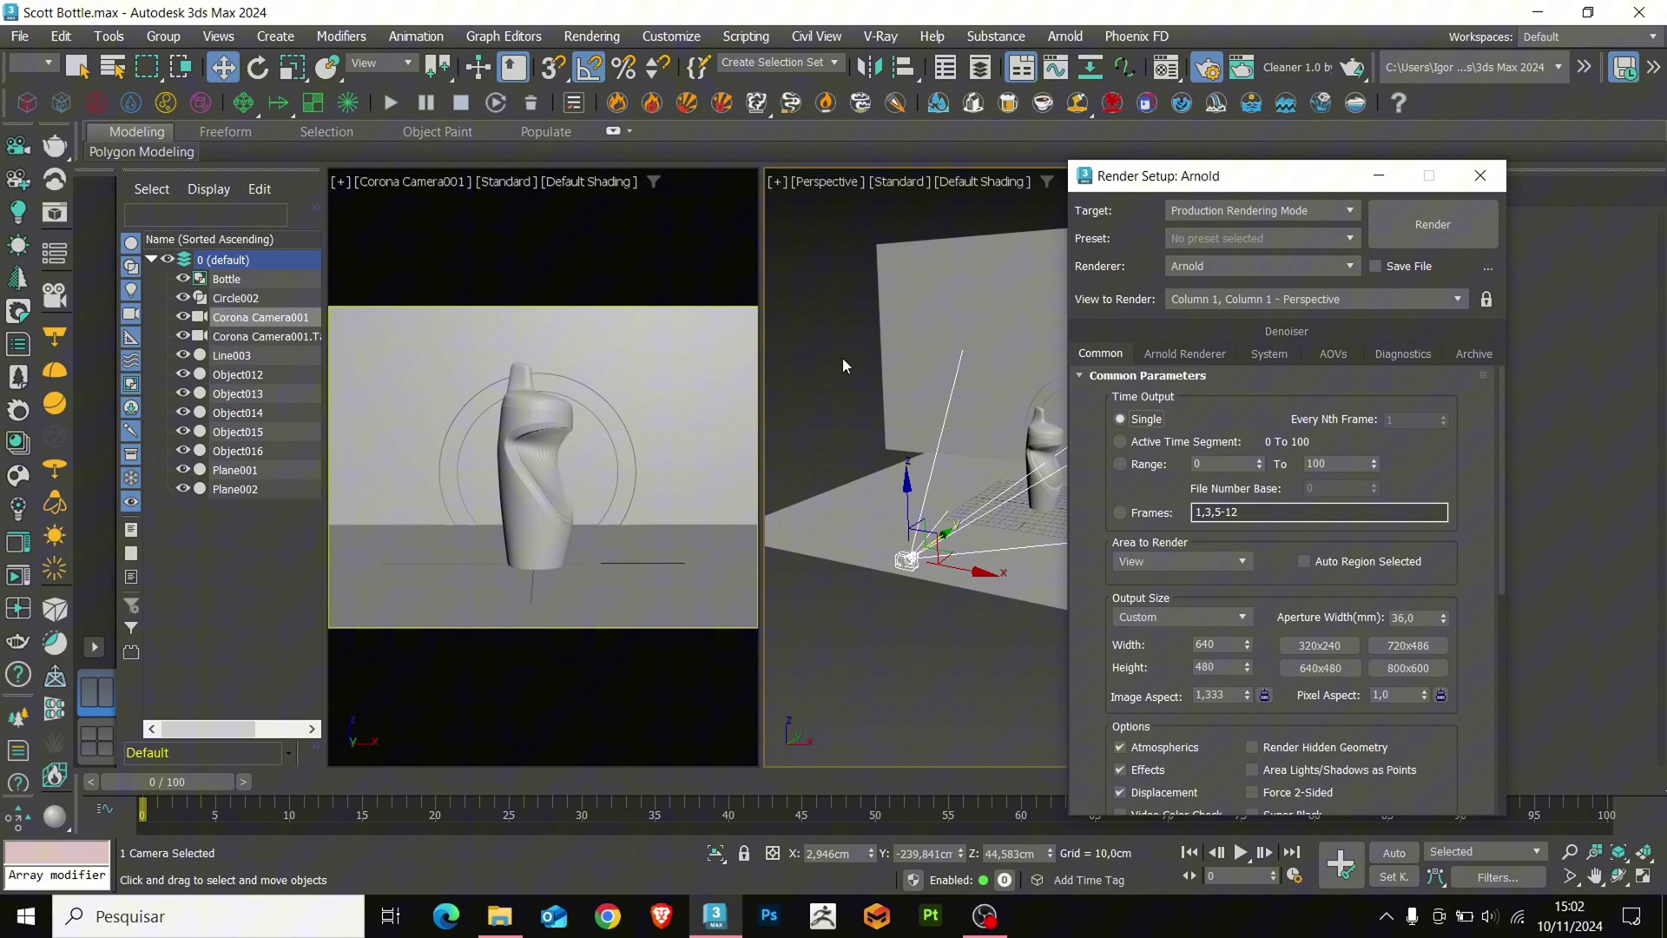
left_click(1372, 174)
Move the Corona camera and its target about 37 cm along the Y axis toward the backdrop
left_click_drag(945, 536, 961, 530)
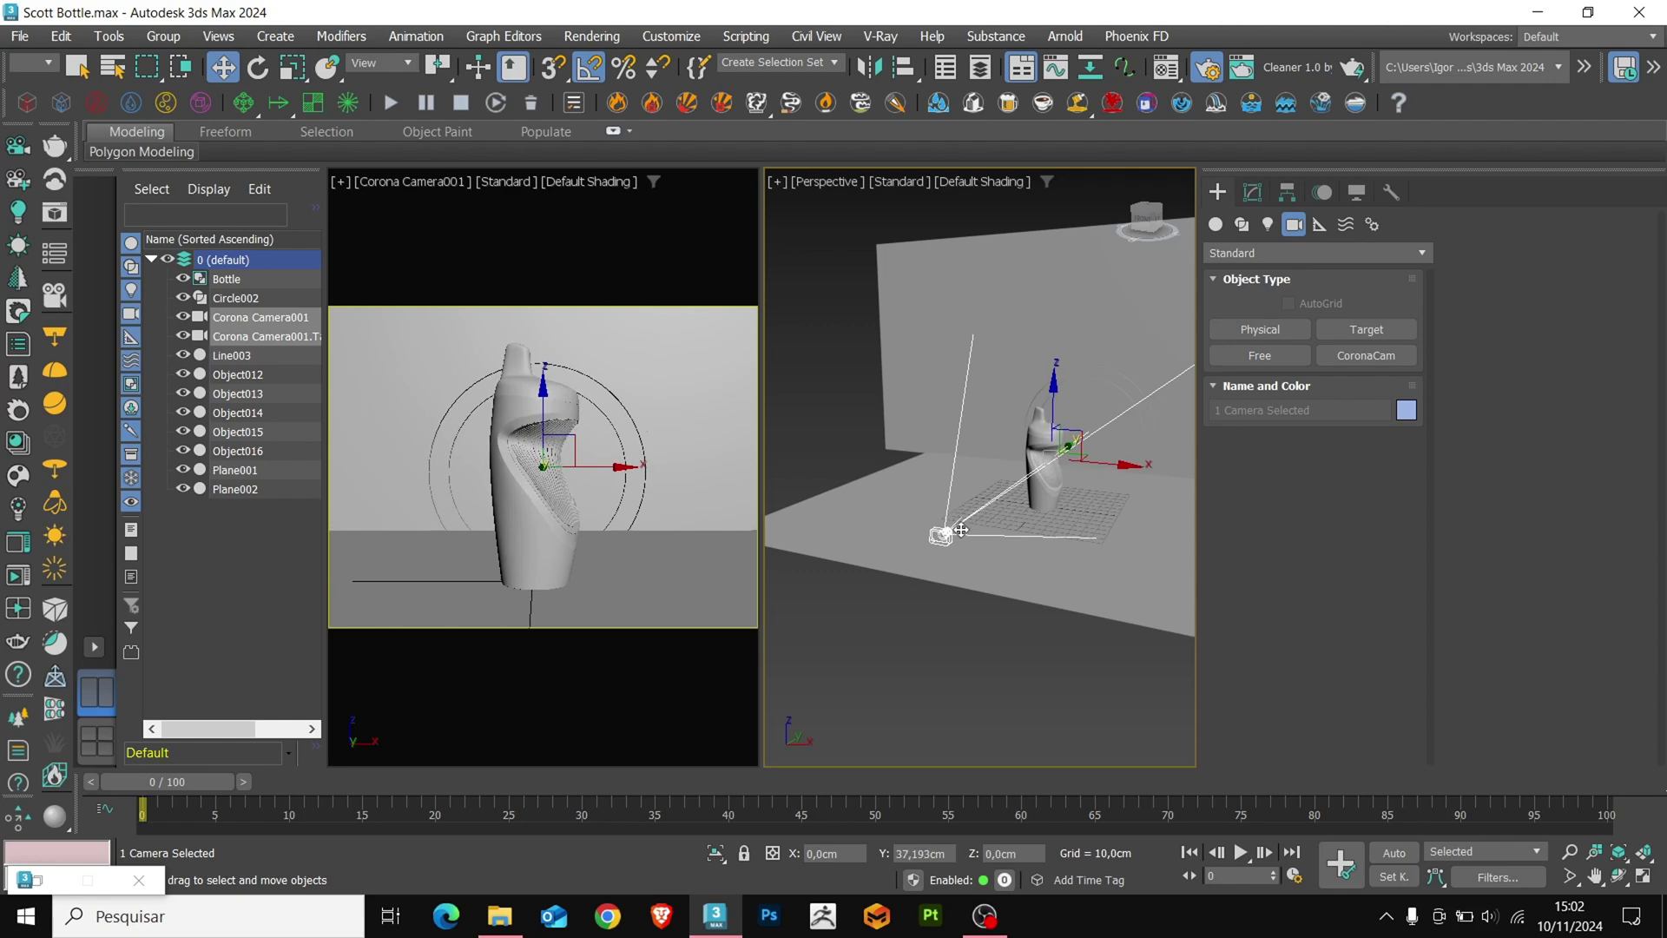
key("F4")
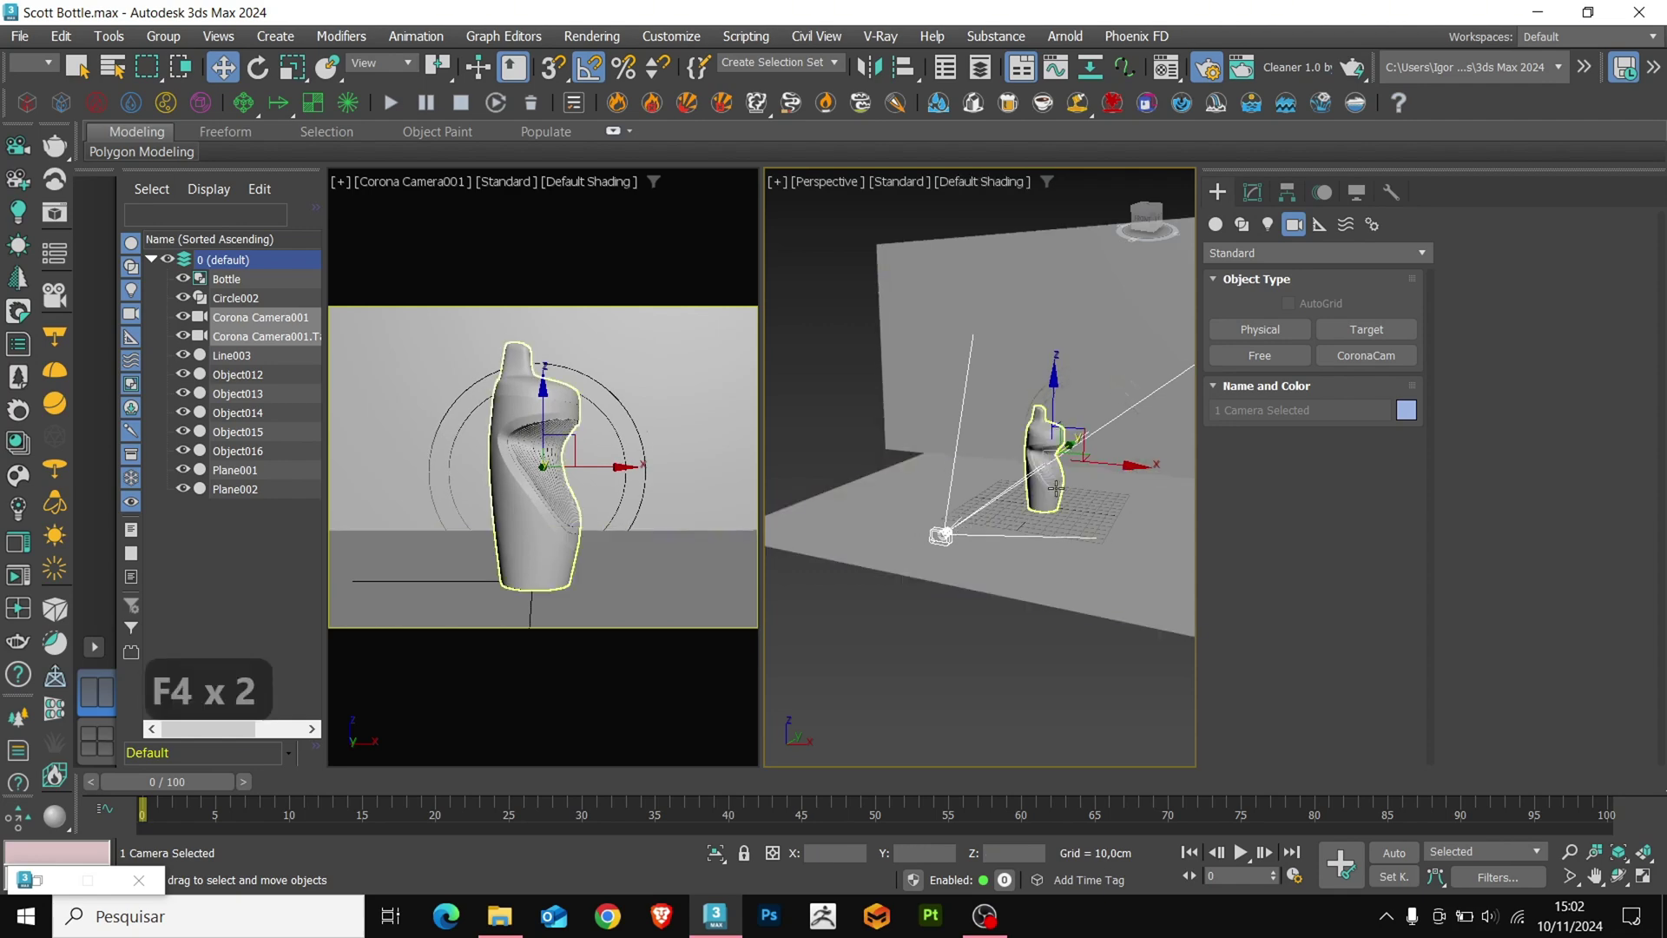
Move the bottle group about 27.6 cm along the Y axis toward the backdrop, then deselect it and display the camera view without edges
left_click(1046, 469)
middle_click_drag(1045, 473, 1013, 516, "alt")
left_click(488, 444)
key("F4")
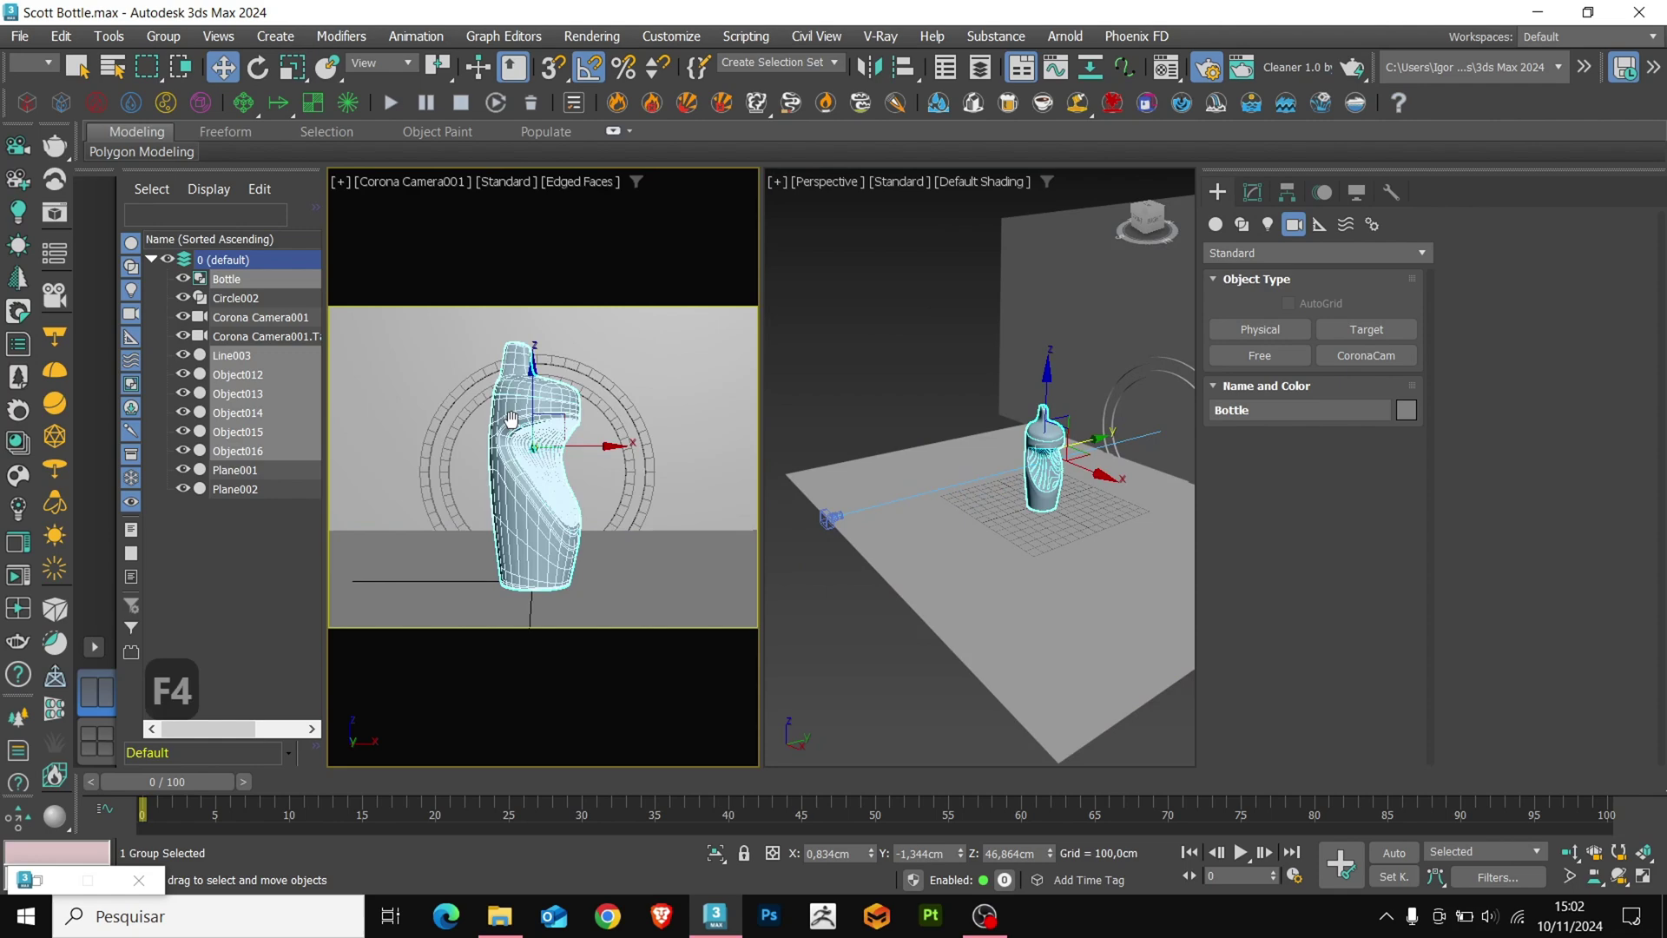
left_click_drag(1088, 441, 1111, 441)
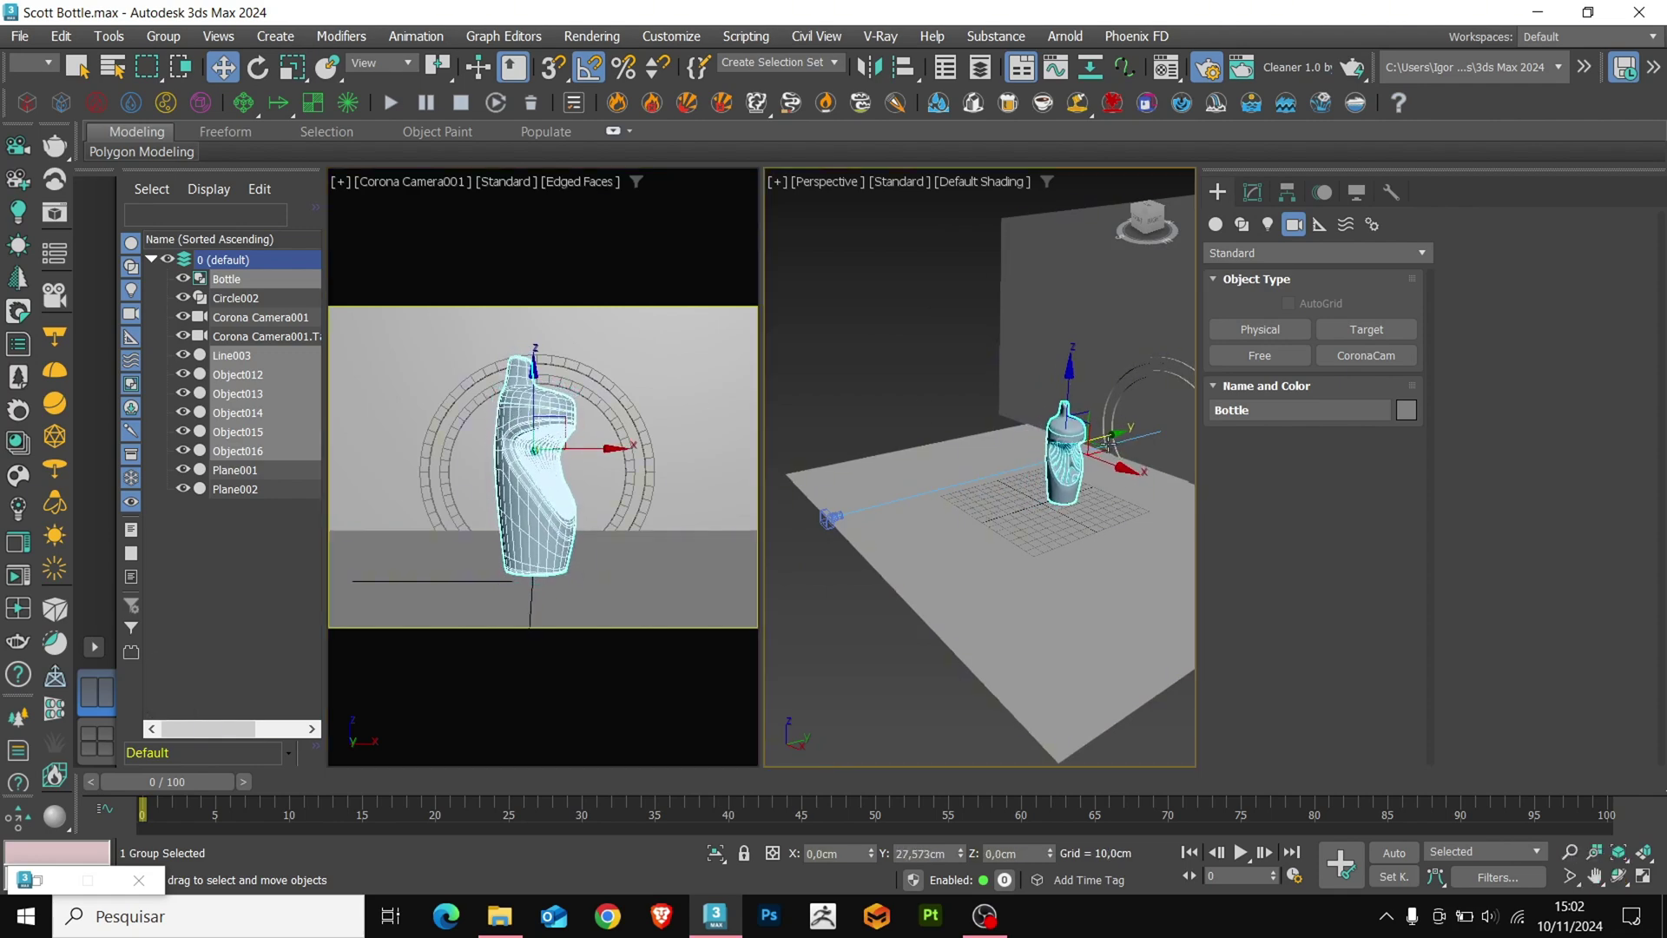
left_click(910, 680)
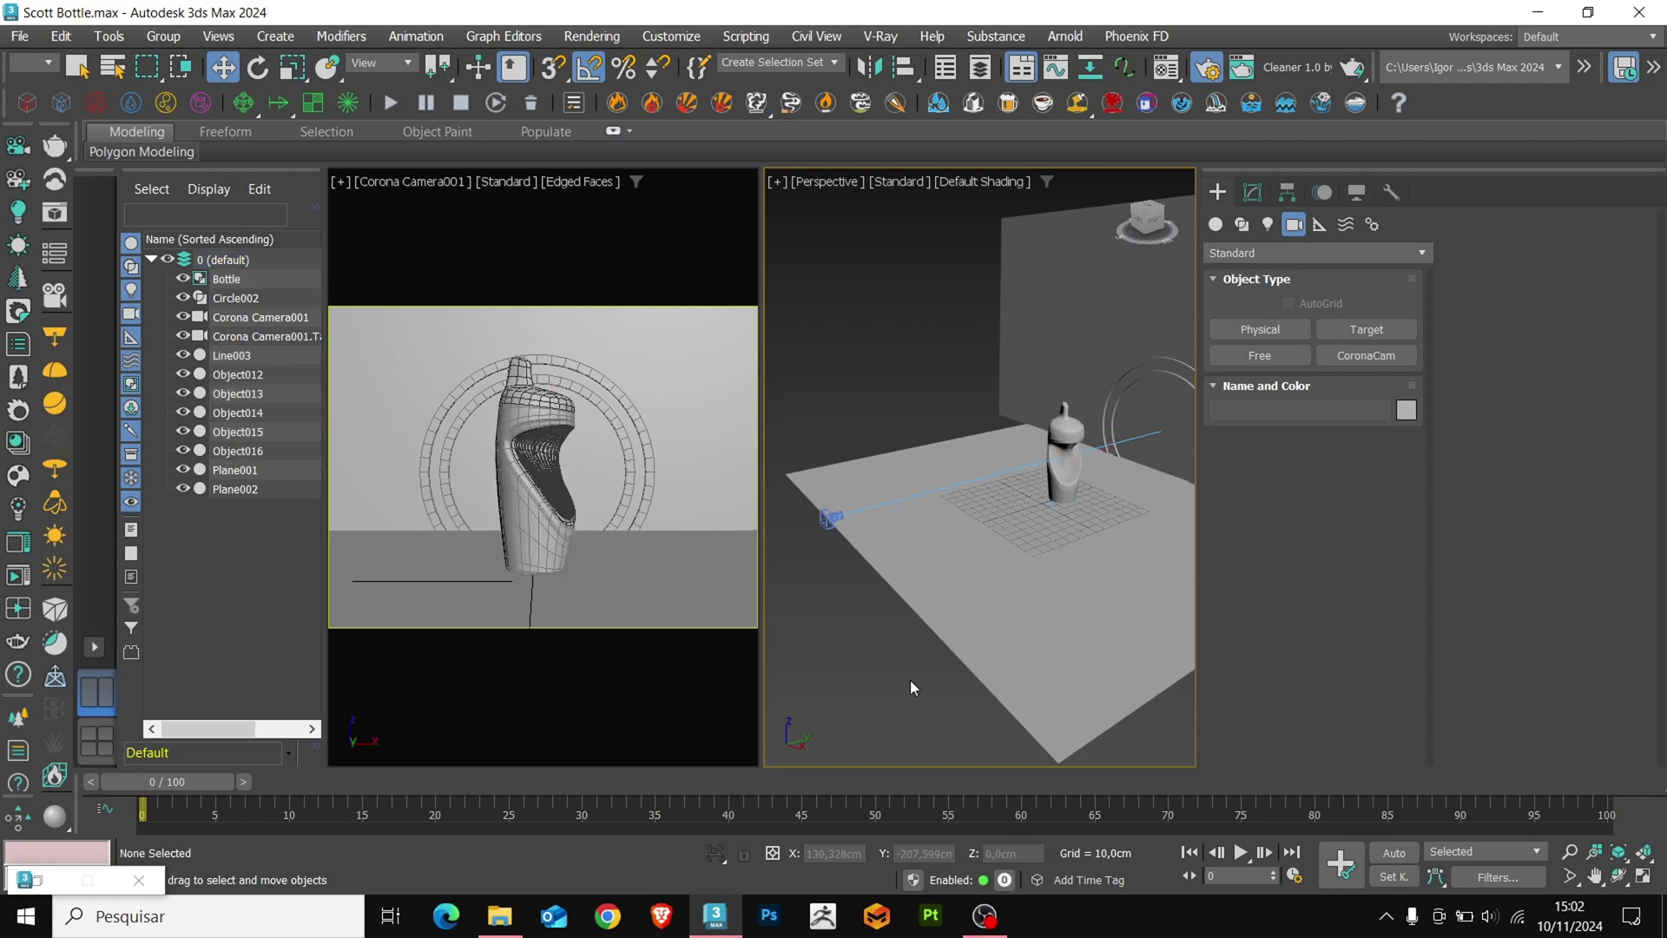
key("F4")
right_click(625, 566)
key("F4")
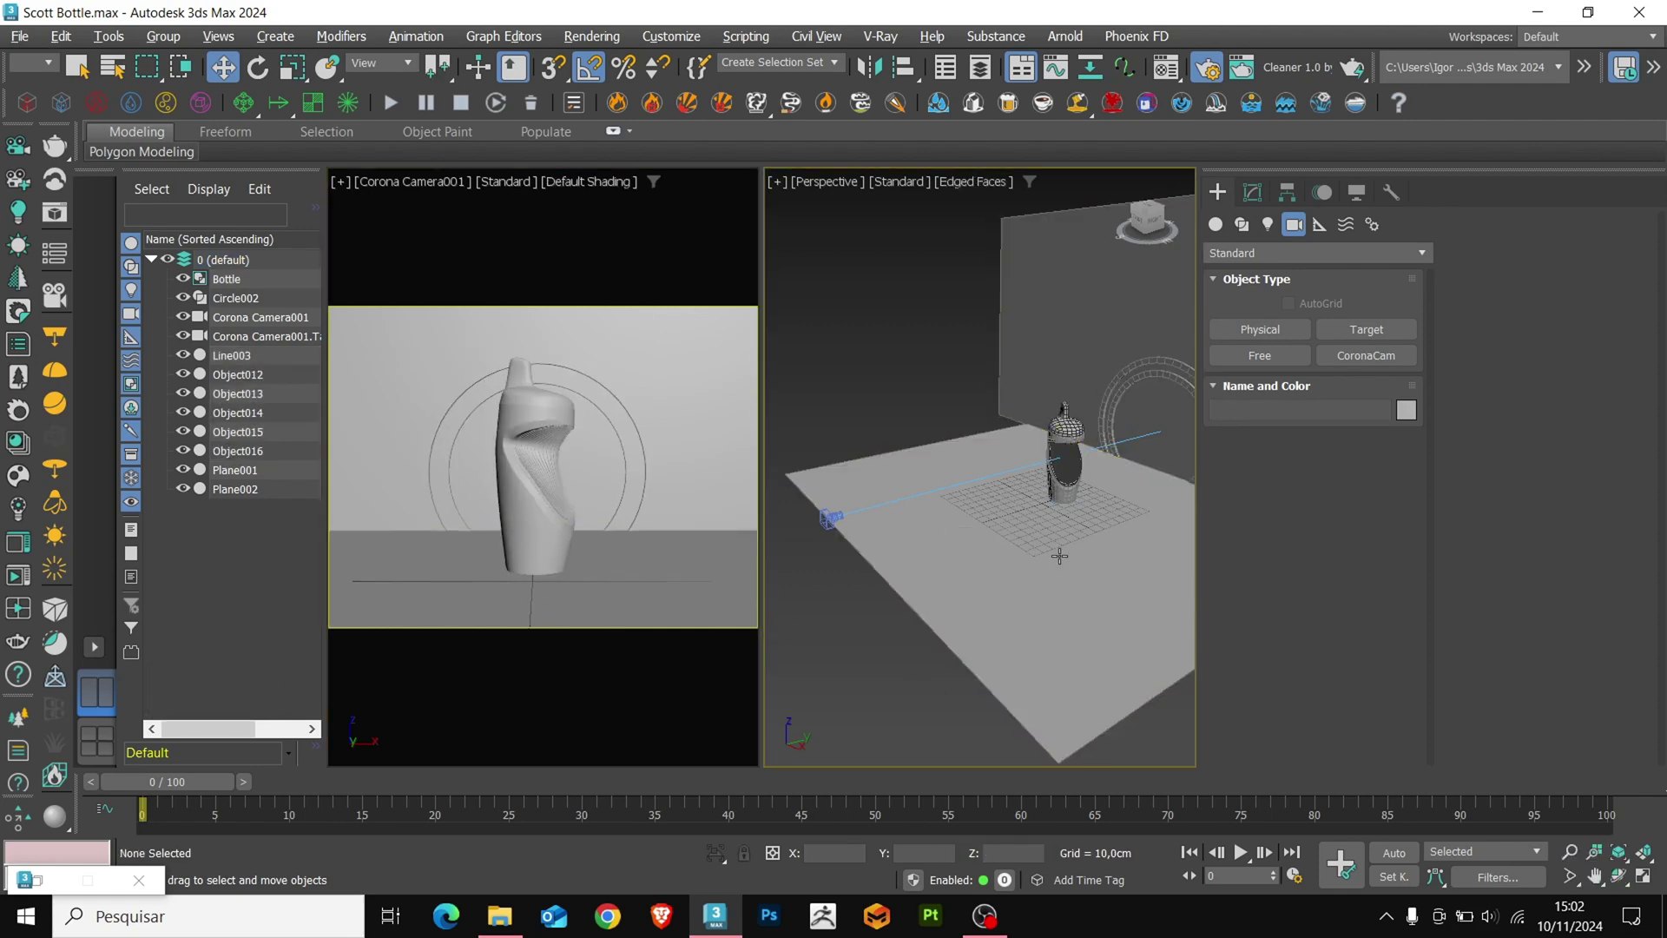
Set the floor plane to 1 length segment and 40 width segments
mouse_move(1053, 558)
middle_mouse_down("alt")
mouse_move(1025, 606)
mouse_move(1047, 623)
mouse_move(1059, 573)
middle_mouse_up("alt")
left_click(1025, 607)
key("F4")
left_click(1252, 192)
key("F4")
key("F4")
left_click(1383, 716)
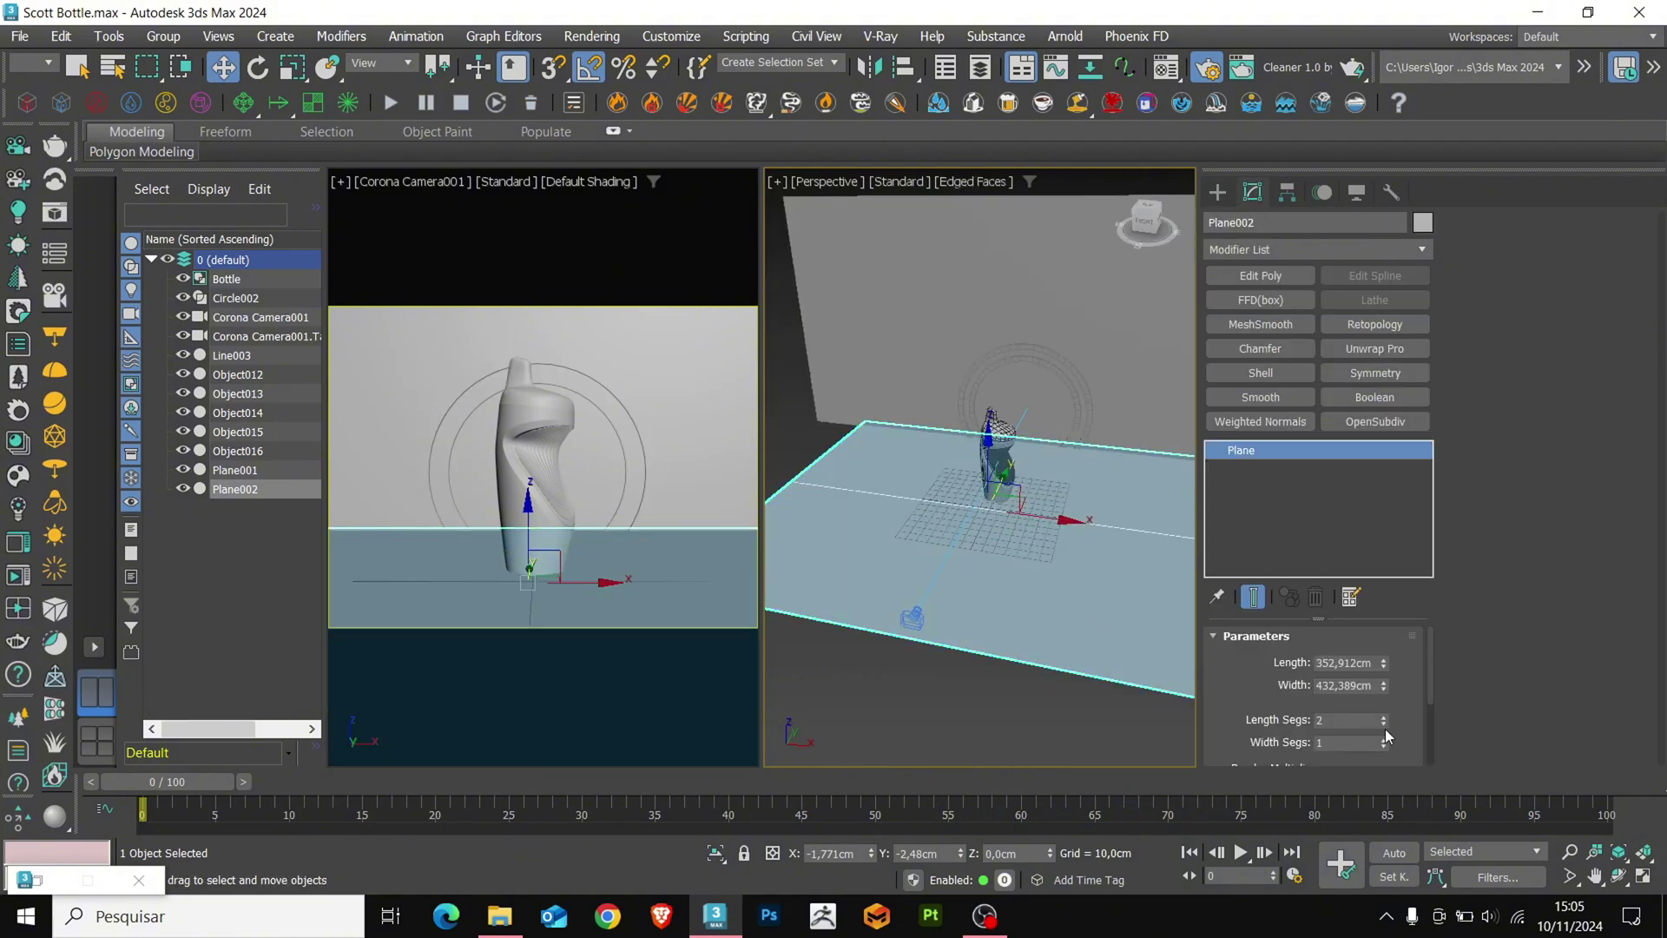
left_click(1383, 724)
left_click(1384, 739)
left_click(532, 603)
key("F4")
left_click(1382, 739)
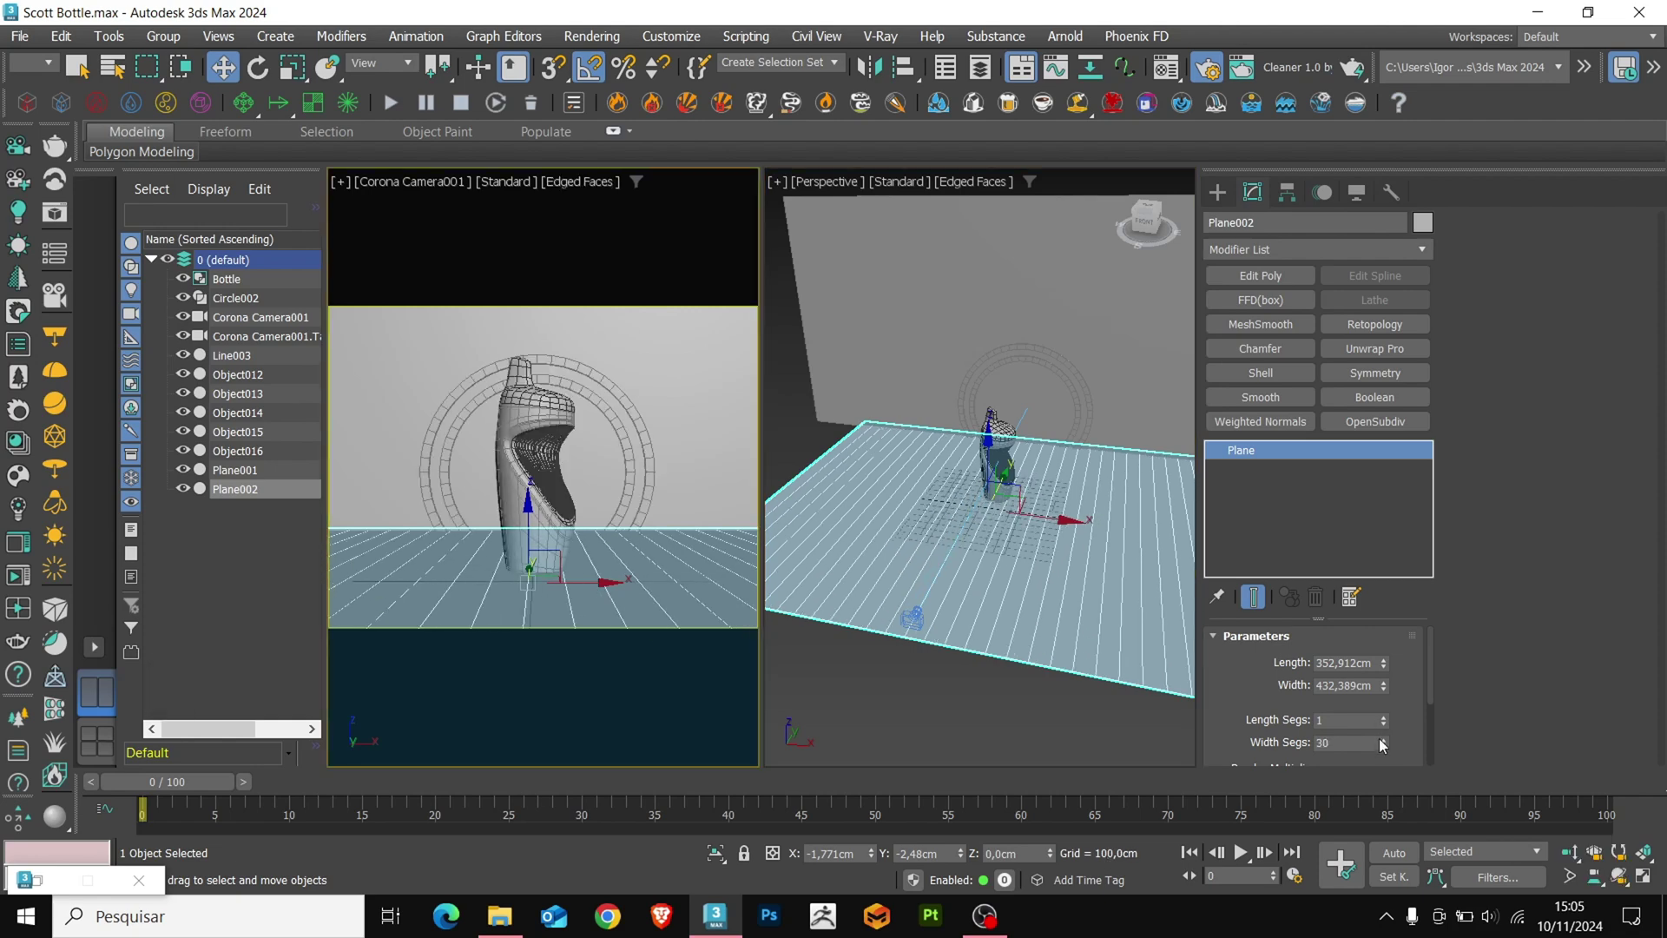
left_click(1382, 739)
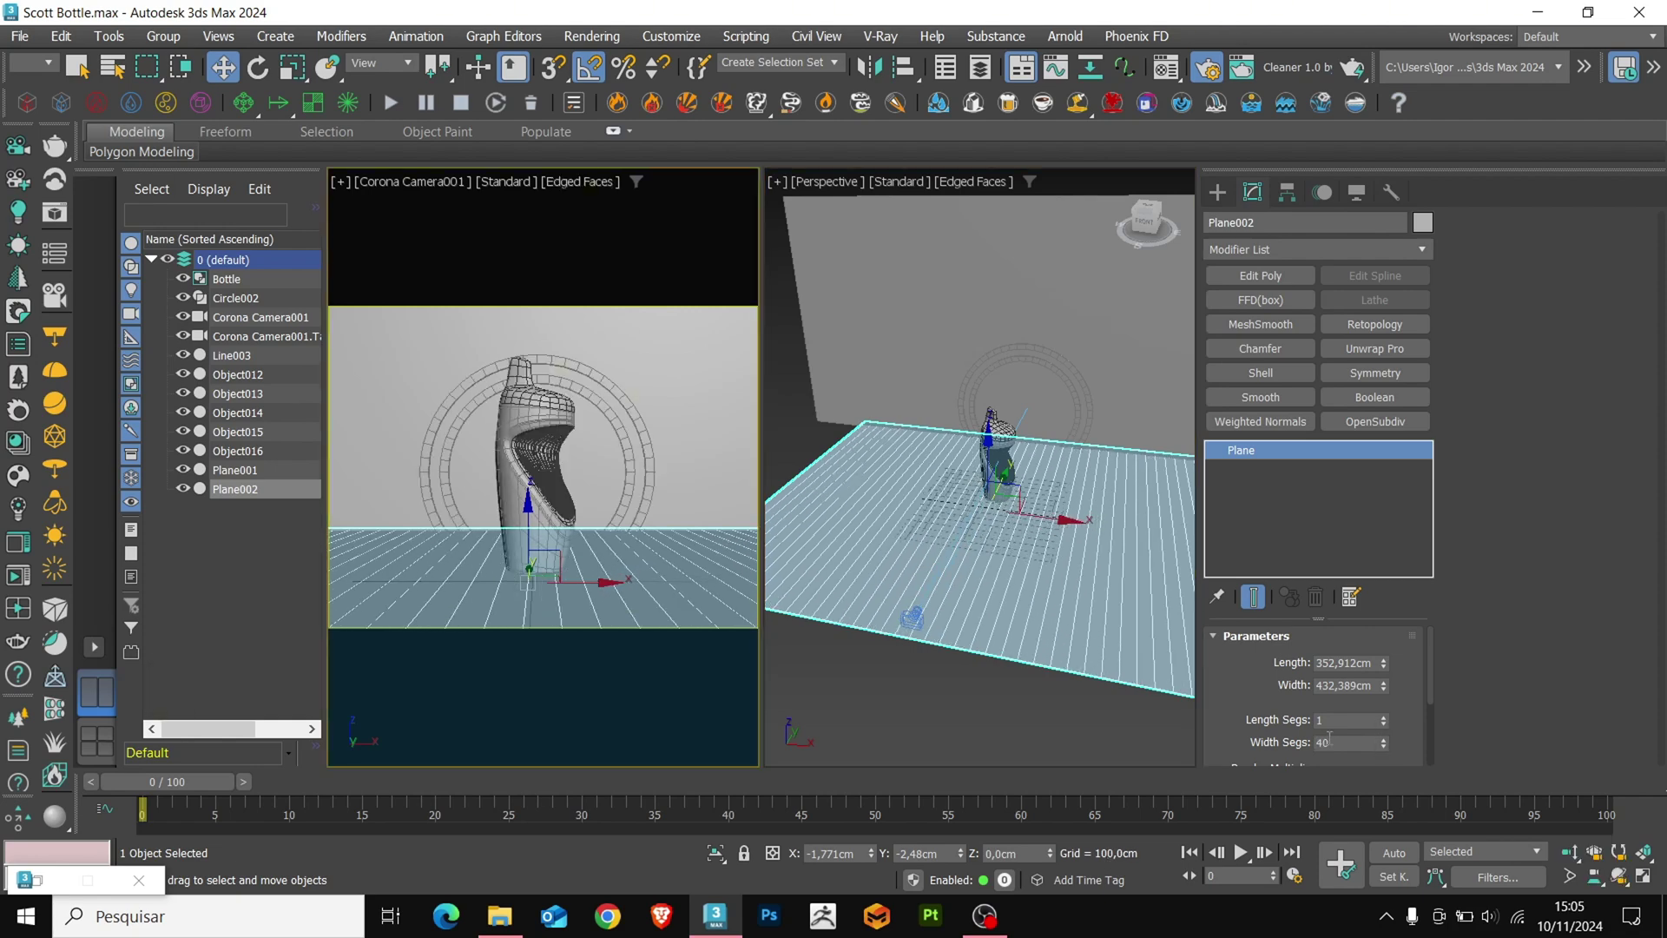
Add an Edit Poly modifier to the floor plane and select its inner plank-dividing edges, leaving out the outer border edge
left_click(1260, 276)
key("2")
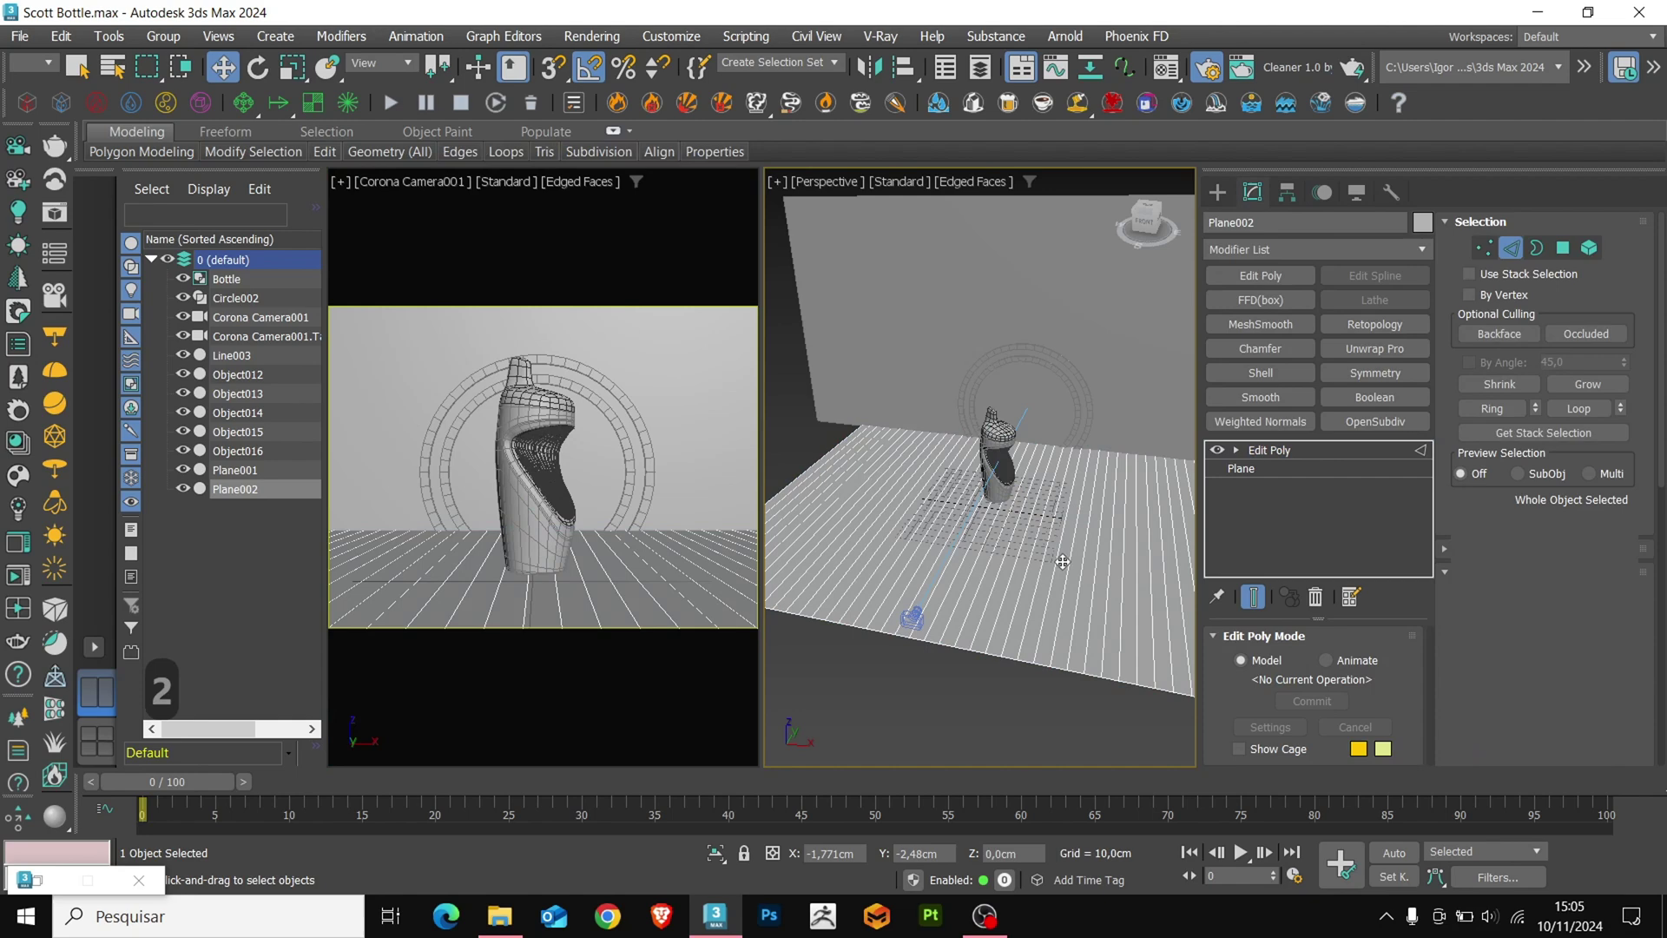
middle_click_drag(1059, 550, 1129, 618, "alt")
key("F4")
key("F4")
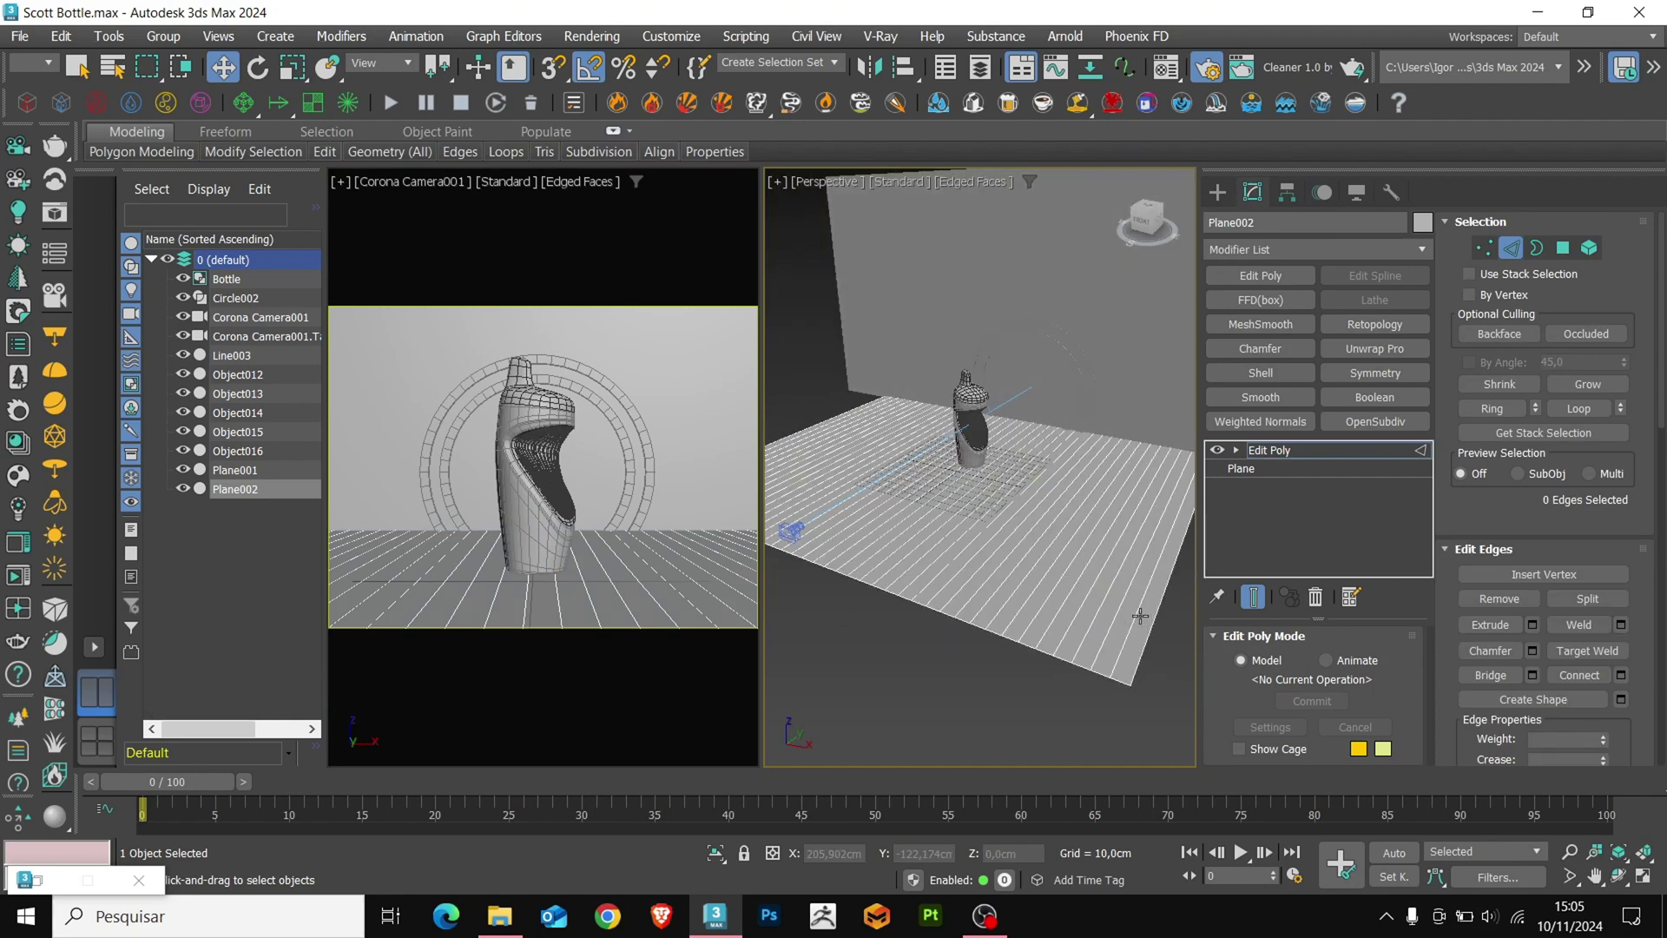
key("ctrl+r")
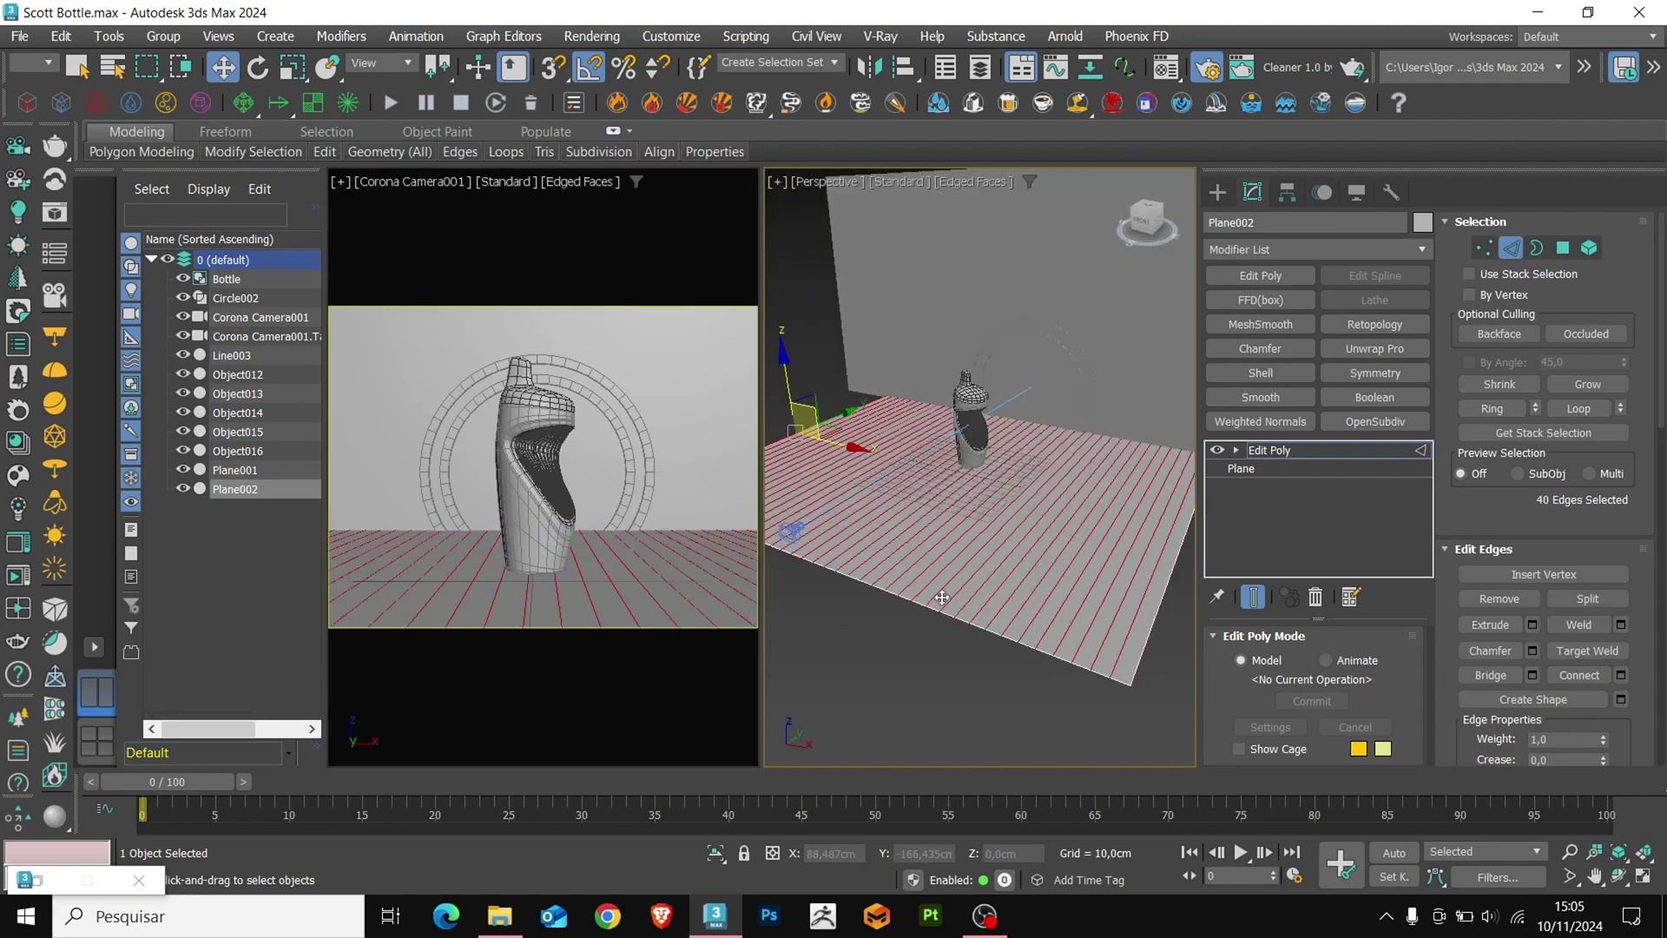
mouse_move(1146, 638)
middle_mouse_down("alt")
mouse_move(916, 529)
mouse_move(1121, 560)
middle_mouse_up("alt")
left_click(871, 499, "alt")
Extrude the selected floor edges by about 0.335 cm with a width of about 0.268 cm to form plank joints
scroll(1081, 512, "up", 5)
key("F3")
scroll(1040, 551, "down", 2)
key("F3")
left_click(1532, 624)
key("F3")
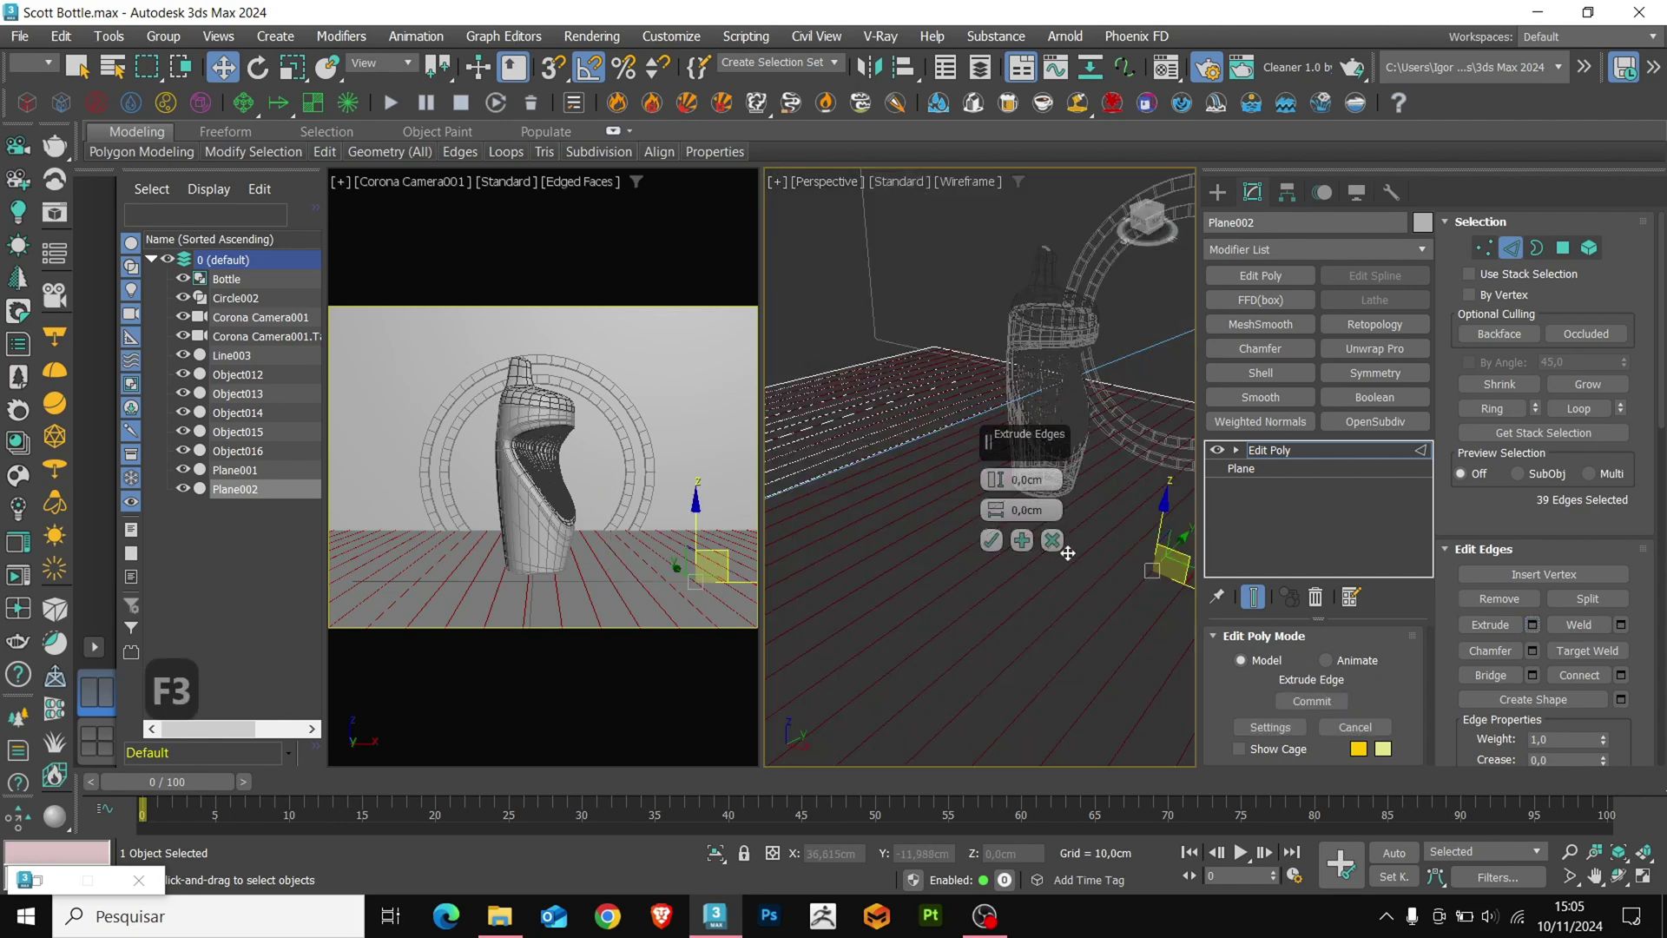
left_click_drag(993, 491, 994, 505)
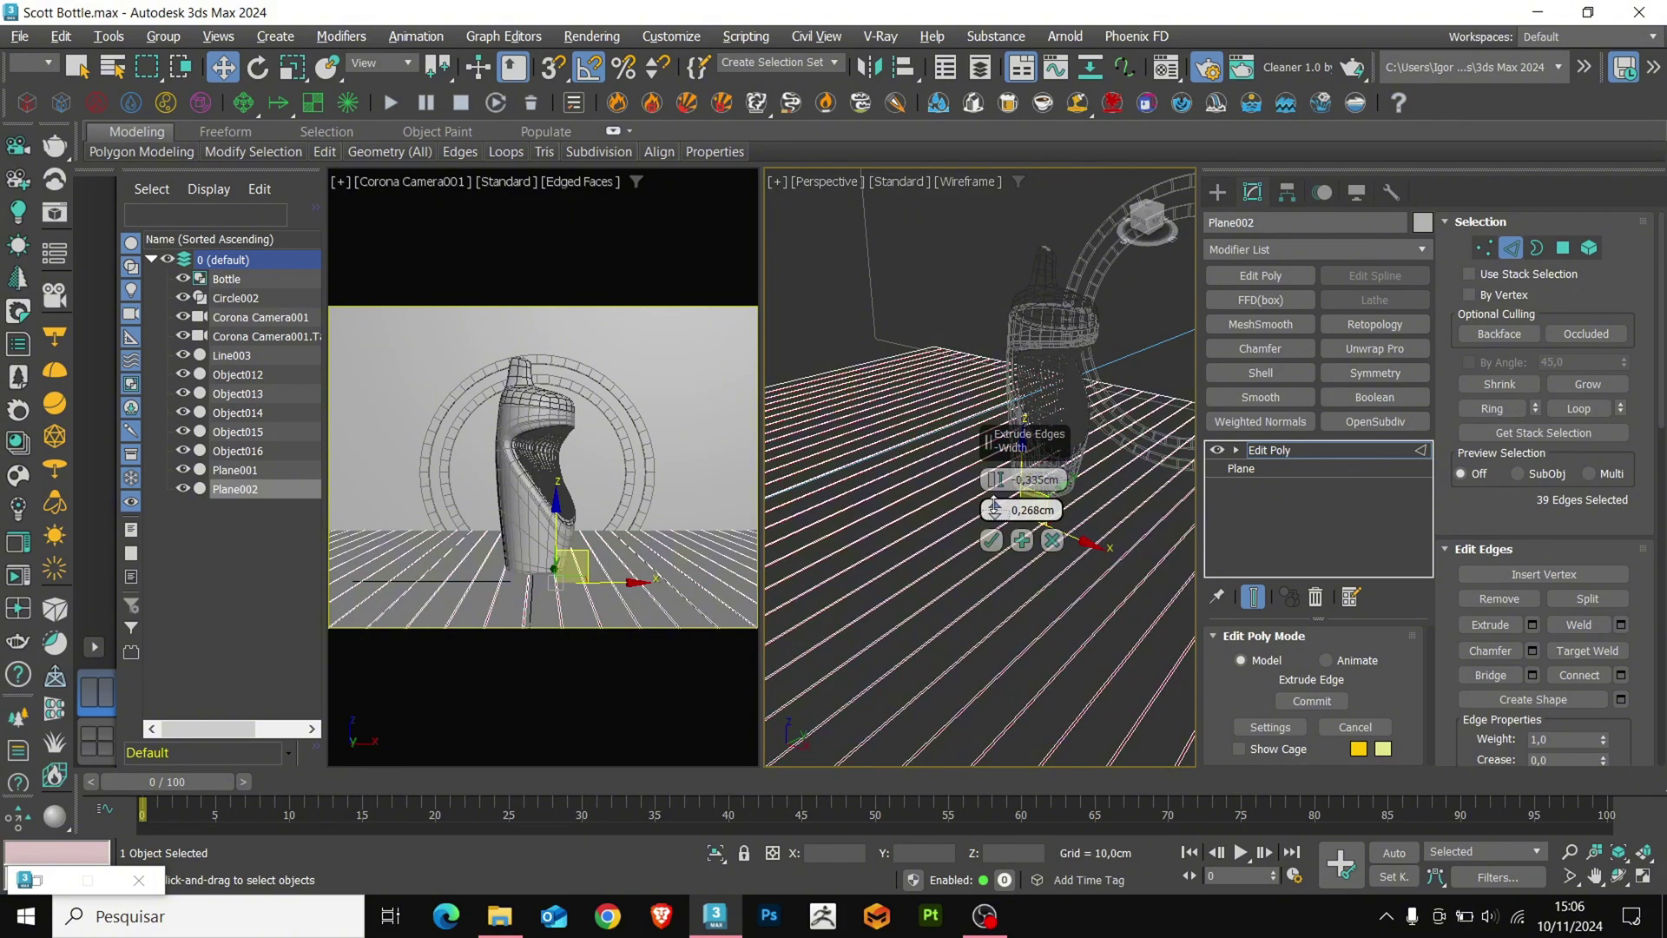
right_click(576, 622)
key("F4")
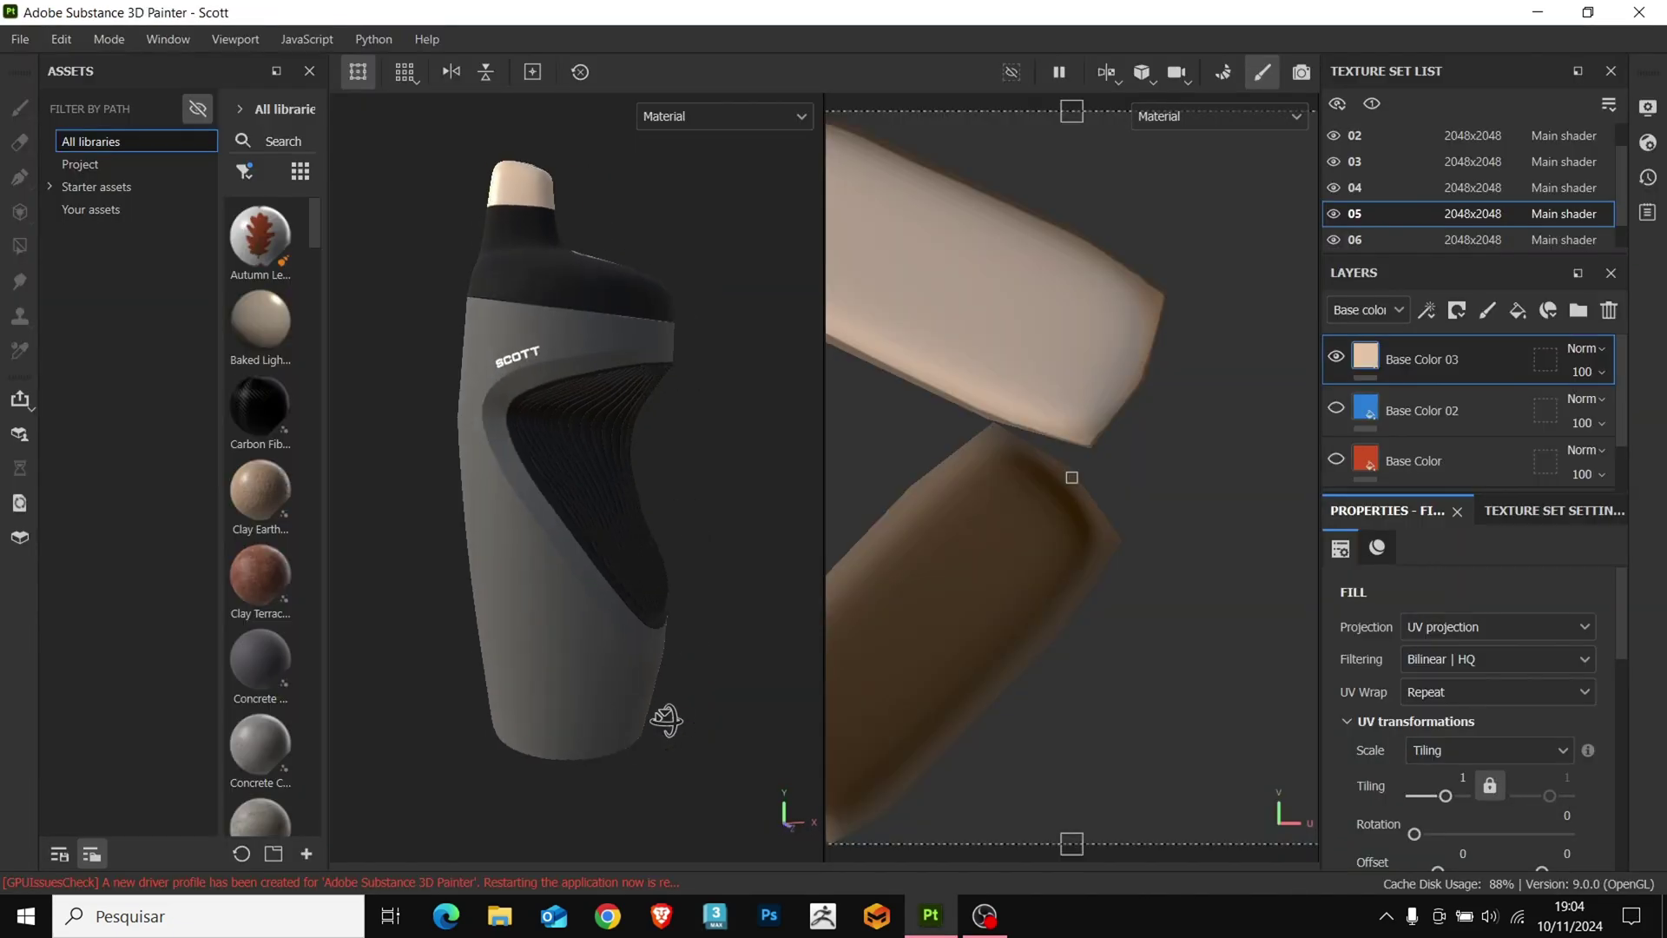
Switch to Substance 3D Painter and examine the textured bottle from several angles along with its texture sets and layers
mouse_move(662, 718)
left_mouse_down("alt")
mouse_move(692, 718)
mouse_move(558, 700)
mouse_move(638, 721)
mouse_move(648, 791)
mouse_move(652, 663)
mouse_move(658, 689)
mouse_move(722, 690)
mouse_move(649, 701)
left_mouse_up("alt")
scroll(610, 690, "down", 2)
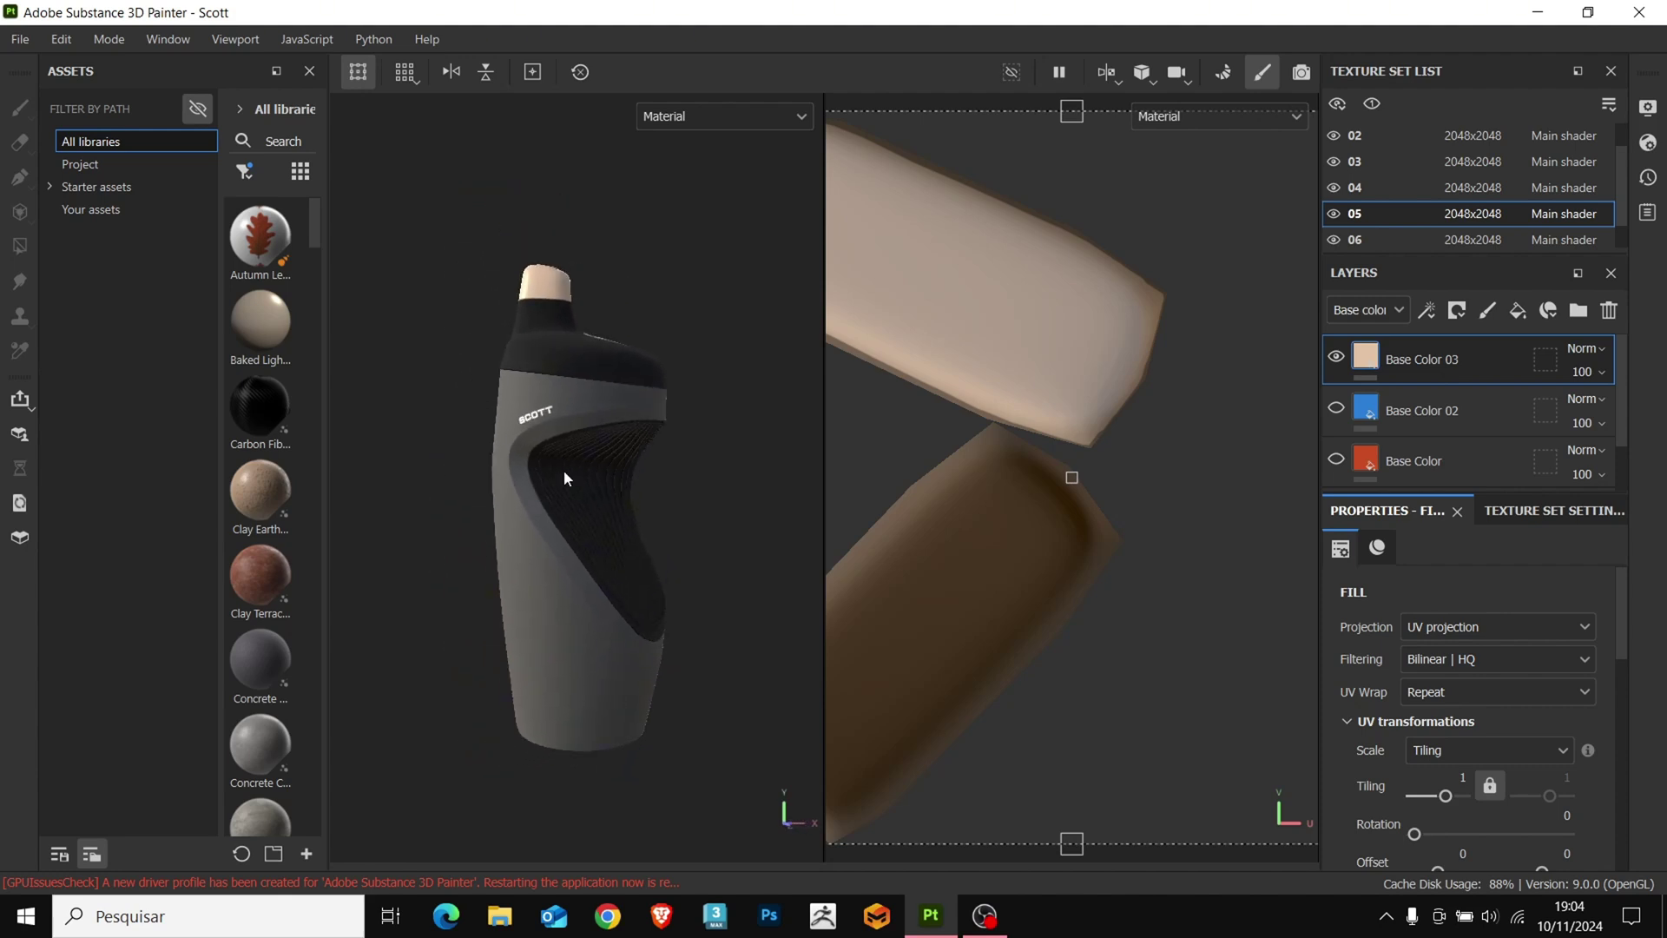
scroll(564, 471, "up", 2)
scroll(1358, 419, "down", 1)
scroll(1378, 205, "down", 1)
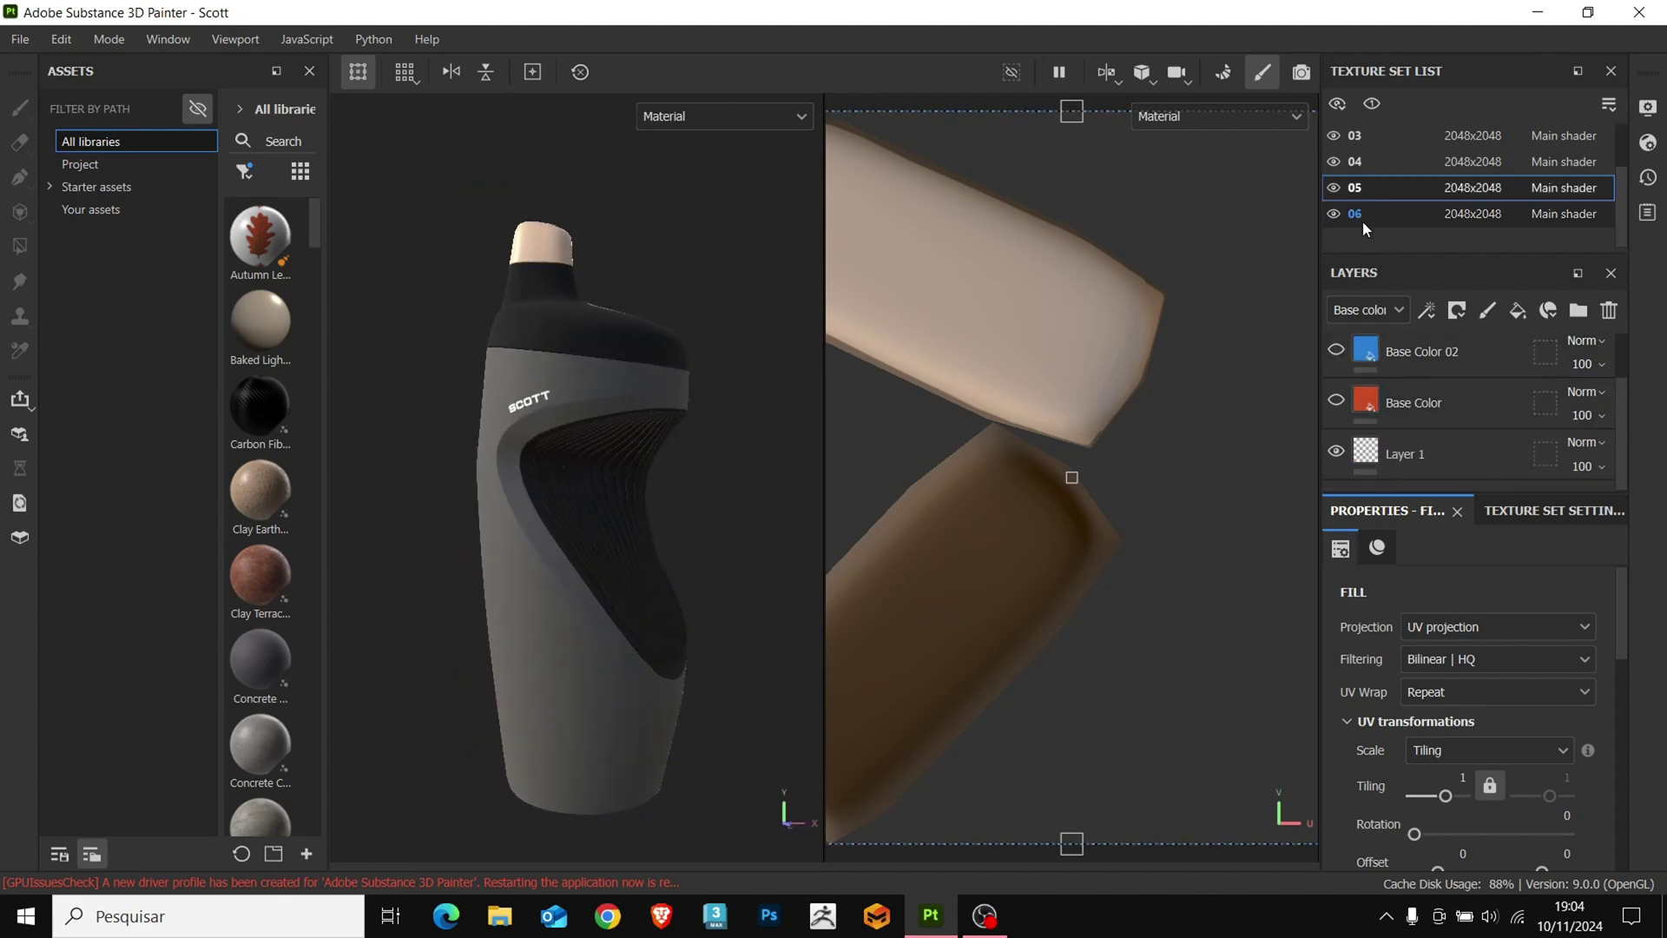
left_click_drag(545, 479, 533, 550, "alt")
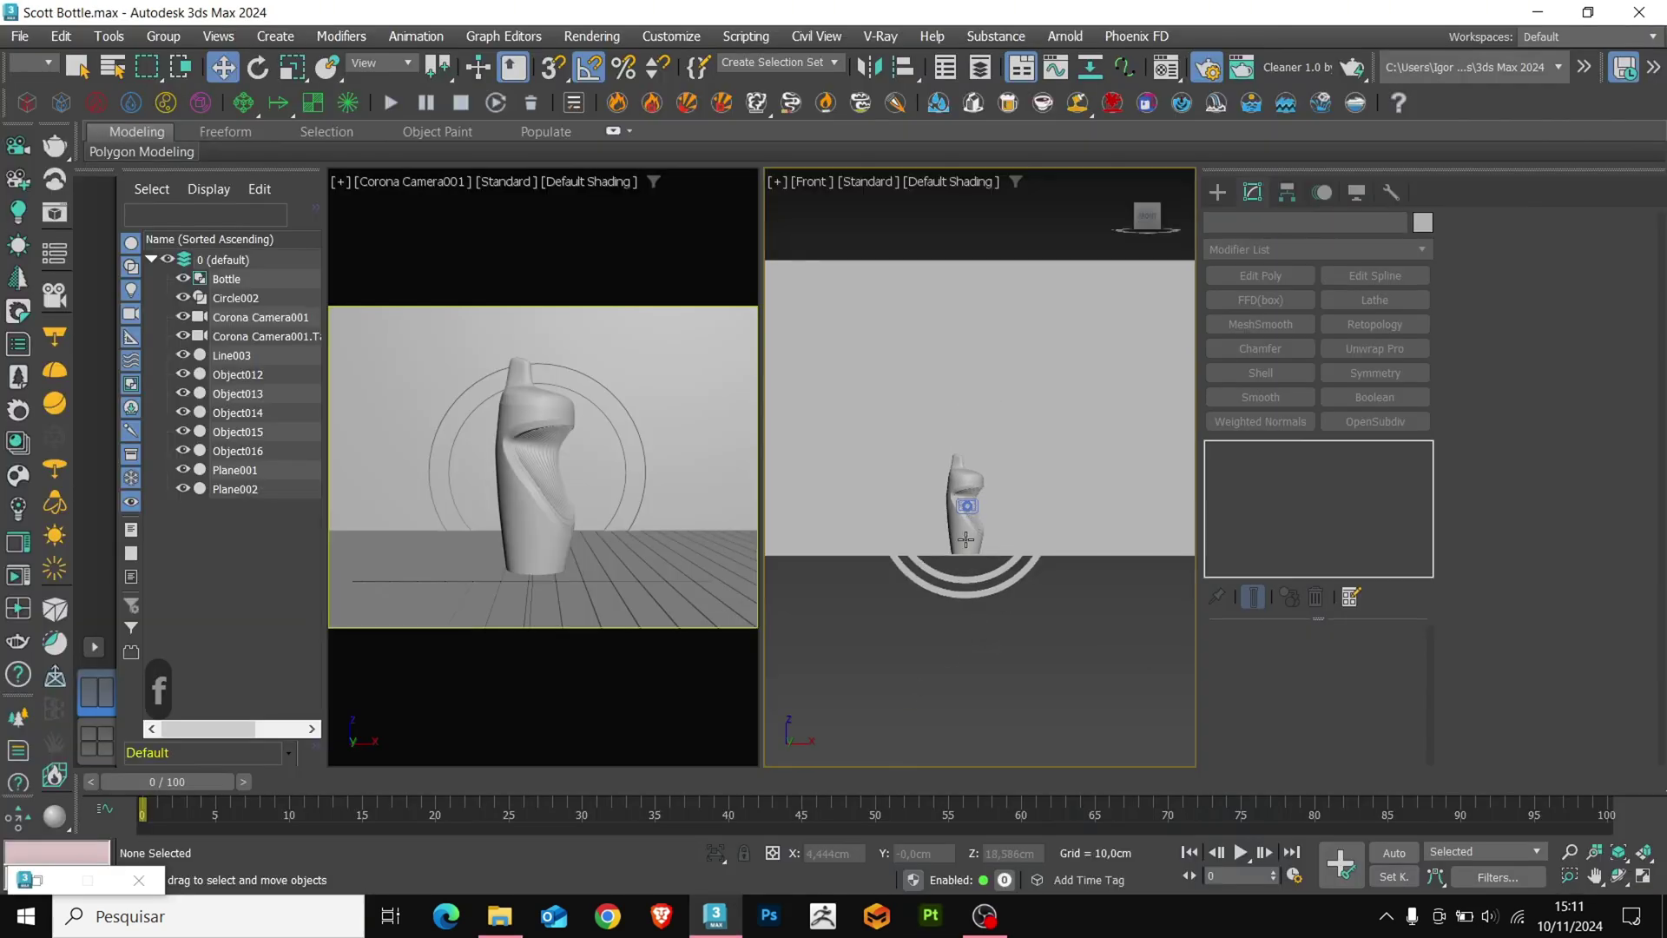
In 3ds Max, create a rectangular CoronaLight over the bottle in the Front view, about 31 cm wide and 119 cm high
left_click(1218, 192)
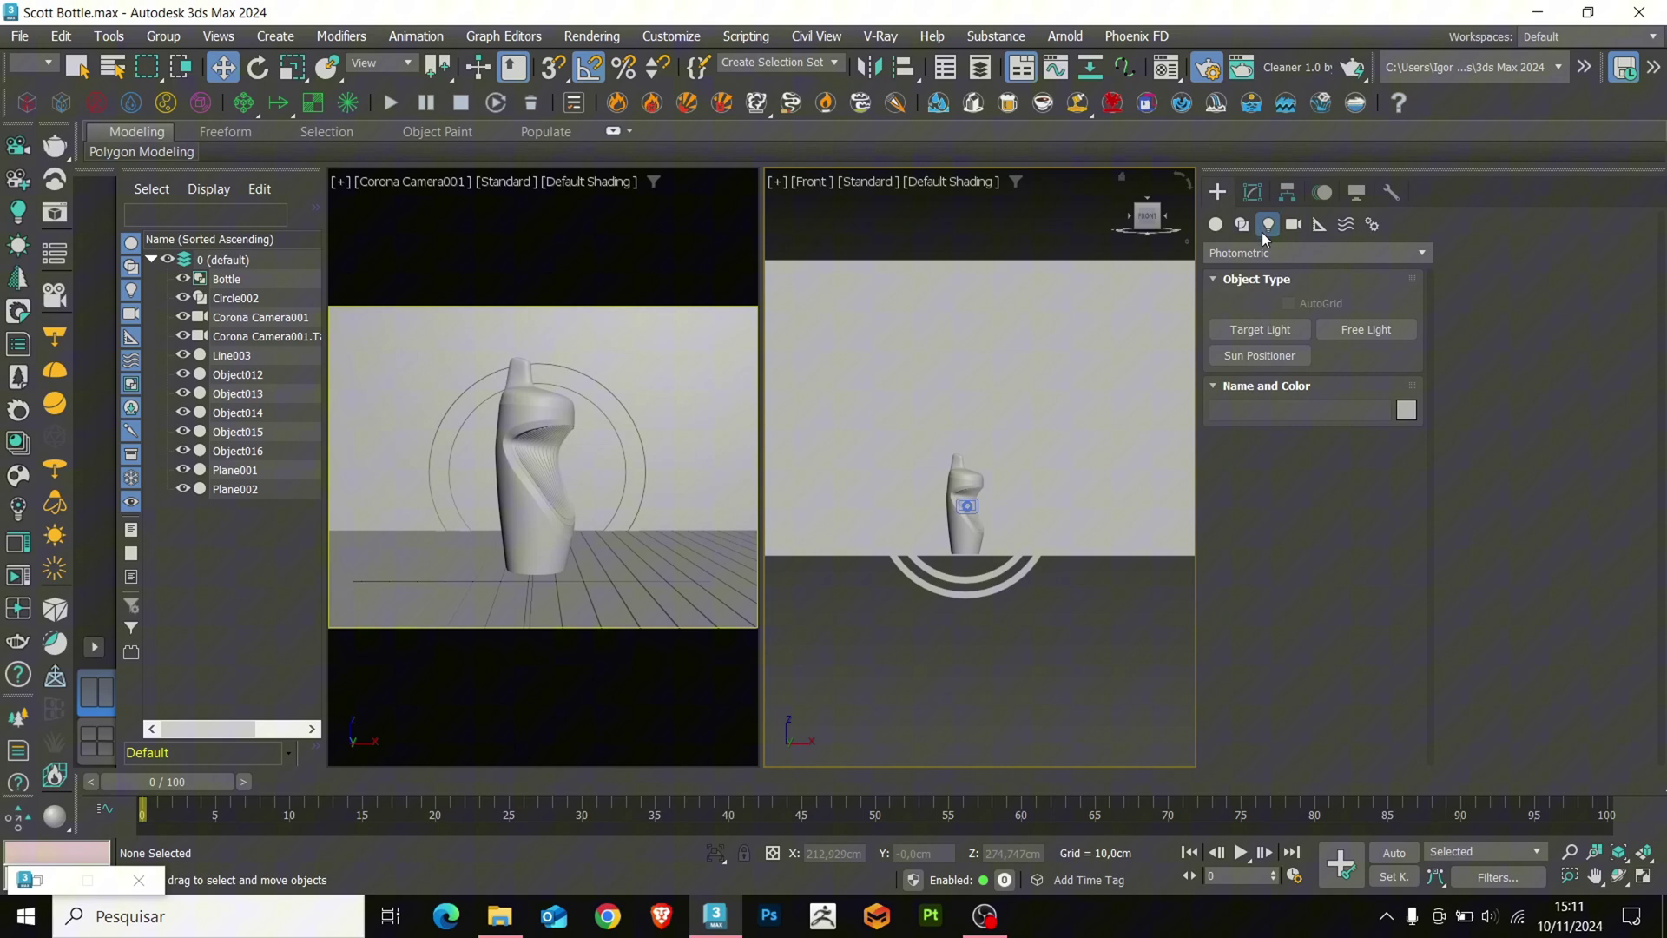
left_click(1260, 258)
left_click(1239, 312)
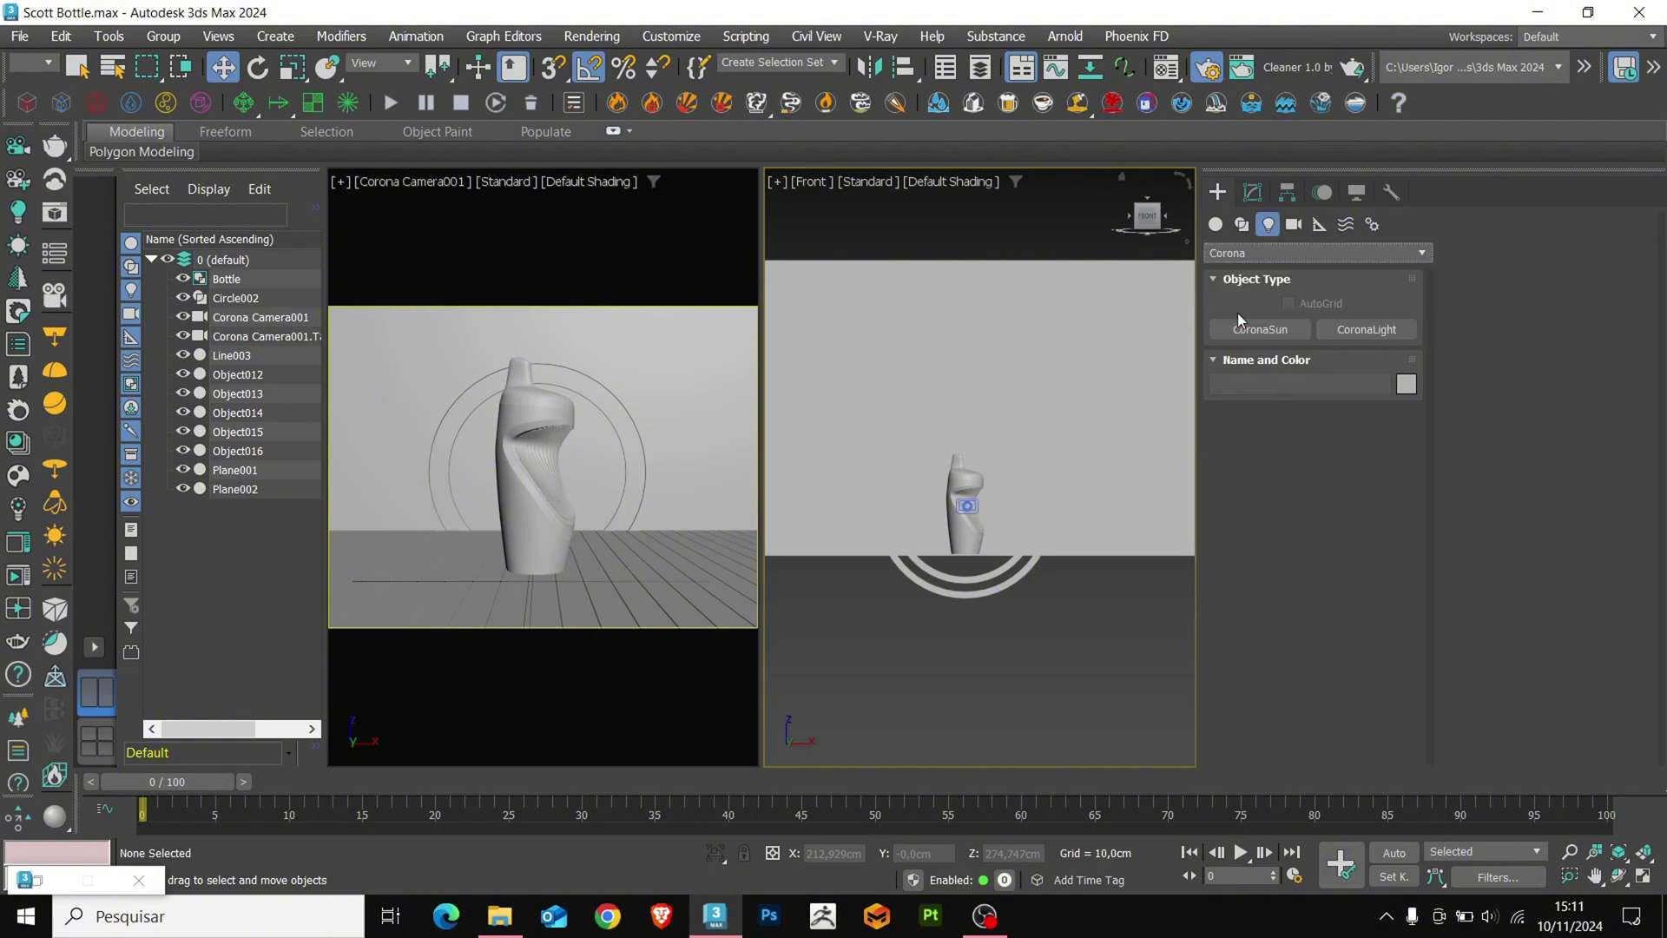
left_click(1342, 328)
left_click(1529, 423)
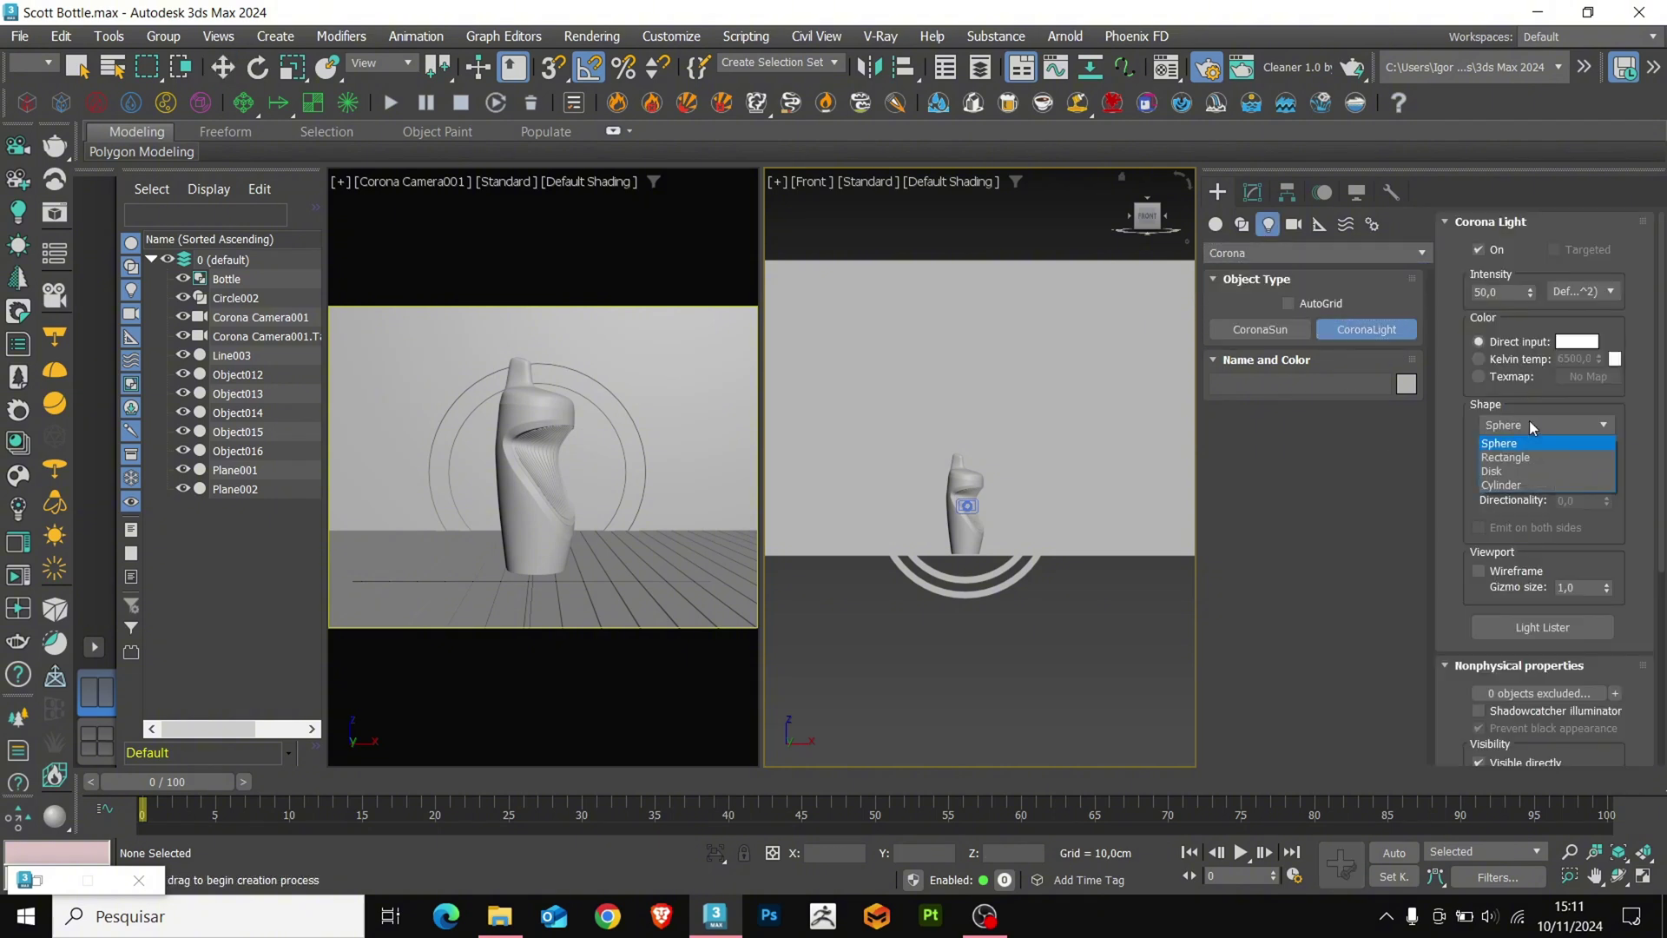
left_click(1515, 454)
middle_click_drag(1040, 555, 1027, 605)
scroll(931, 580, "up", 2)
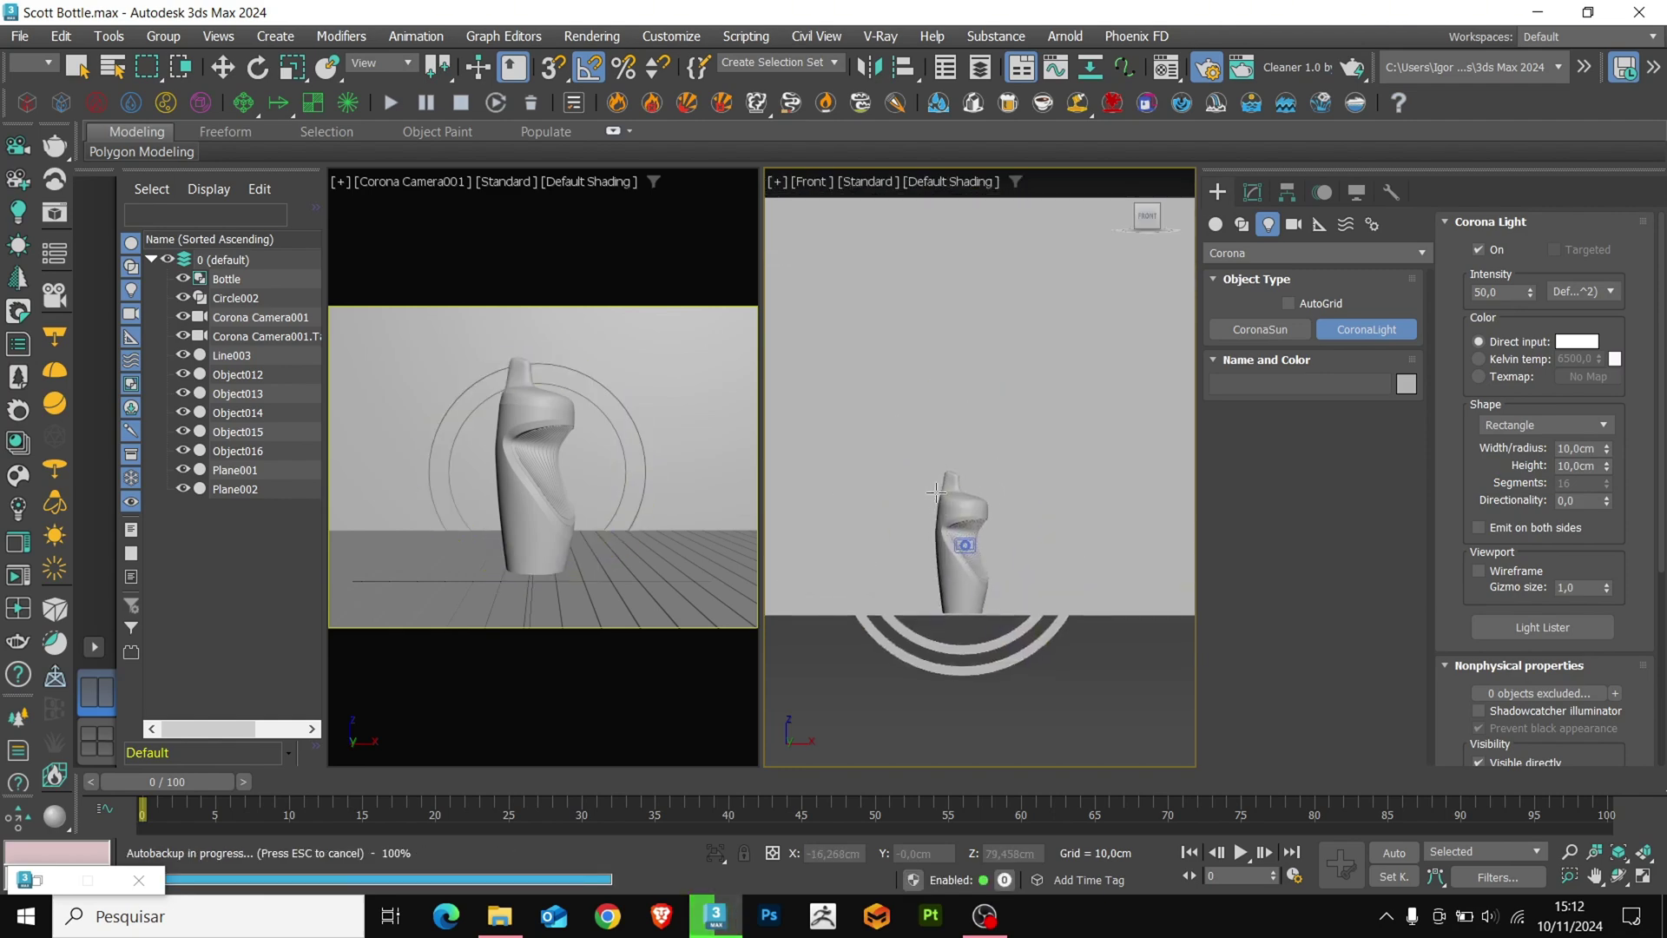
left_click_drag(936, 493, 983, 674)
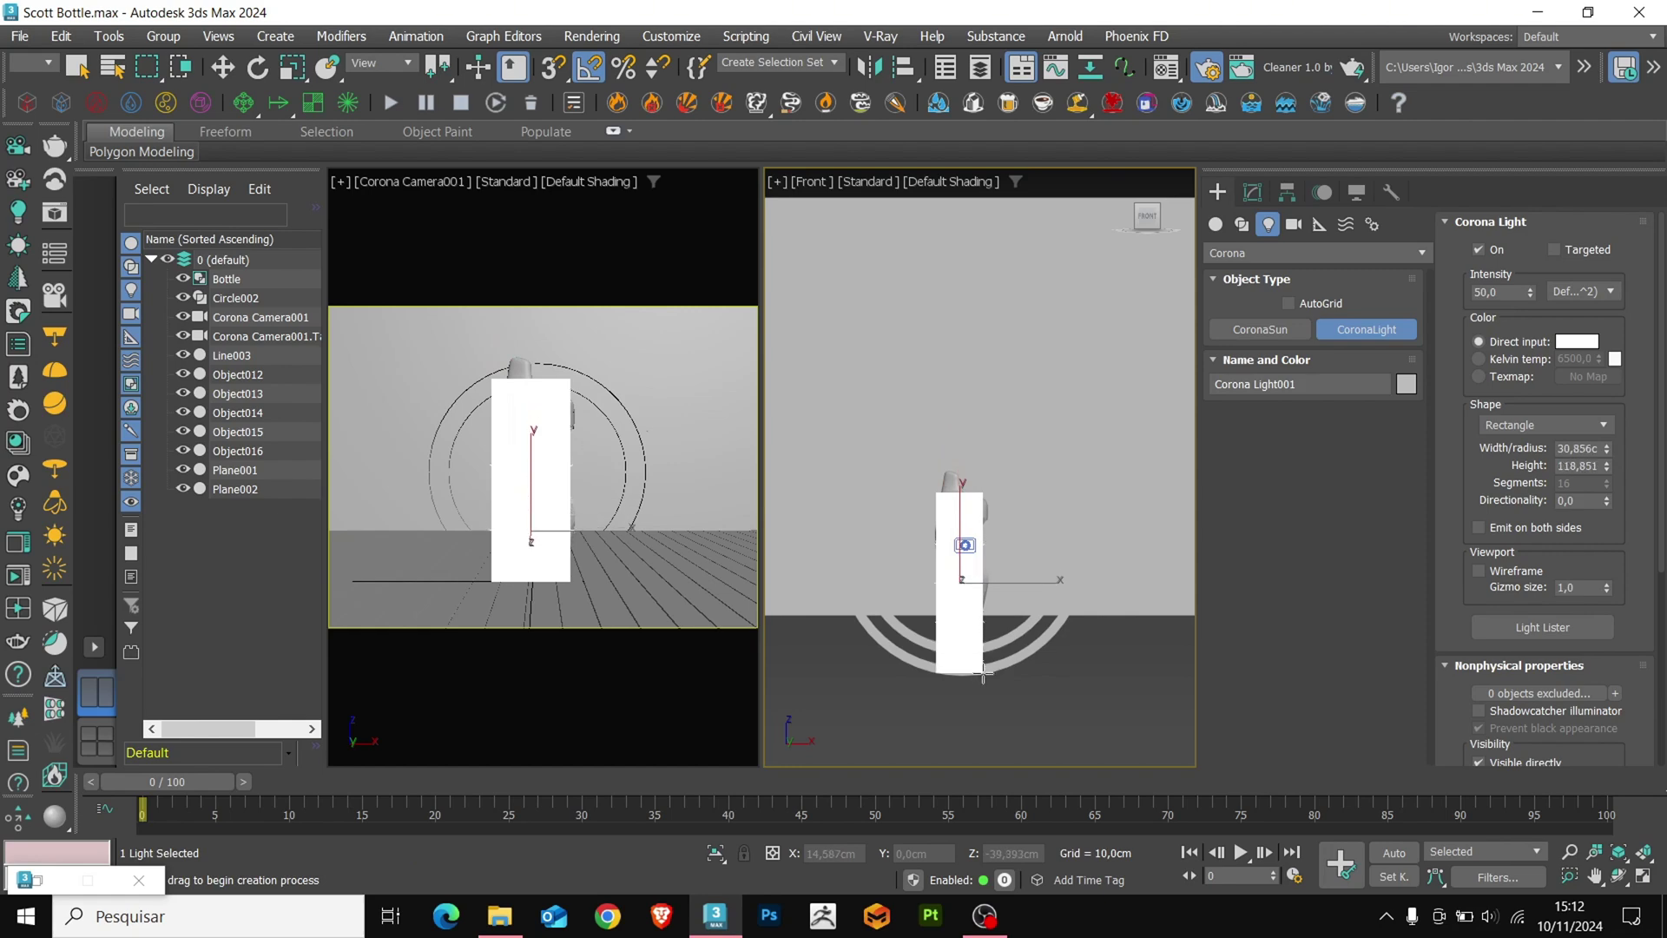
Move the rectangular light along the Y axis to the camera end of the floor, at about Y -232 cm
key("w")
scroll(960, 569, "down", 2)
middle_click_drag(977, 564, 903, 634, "alt")
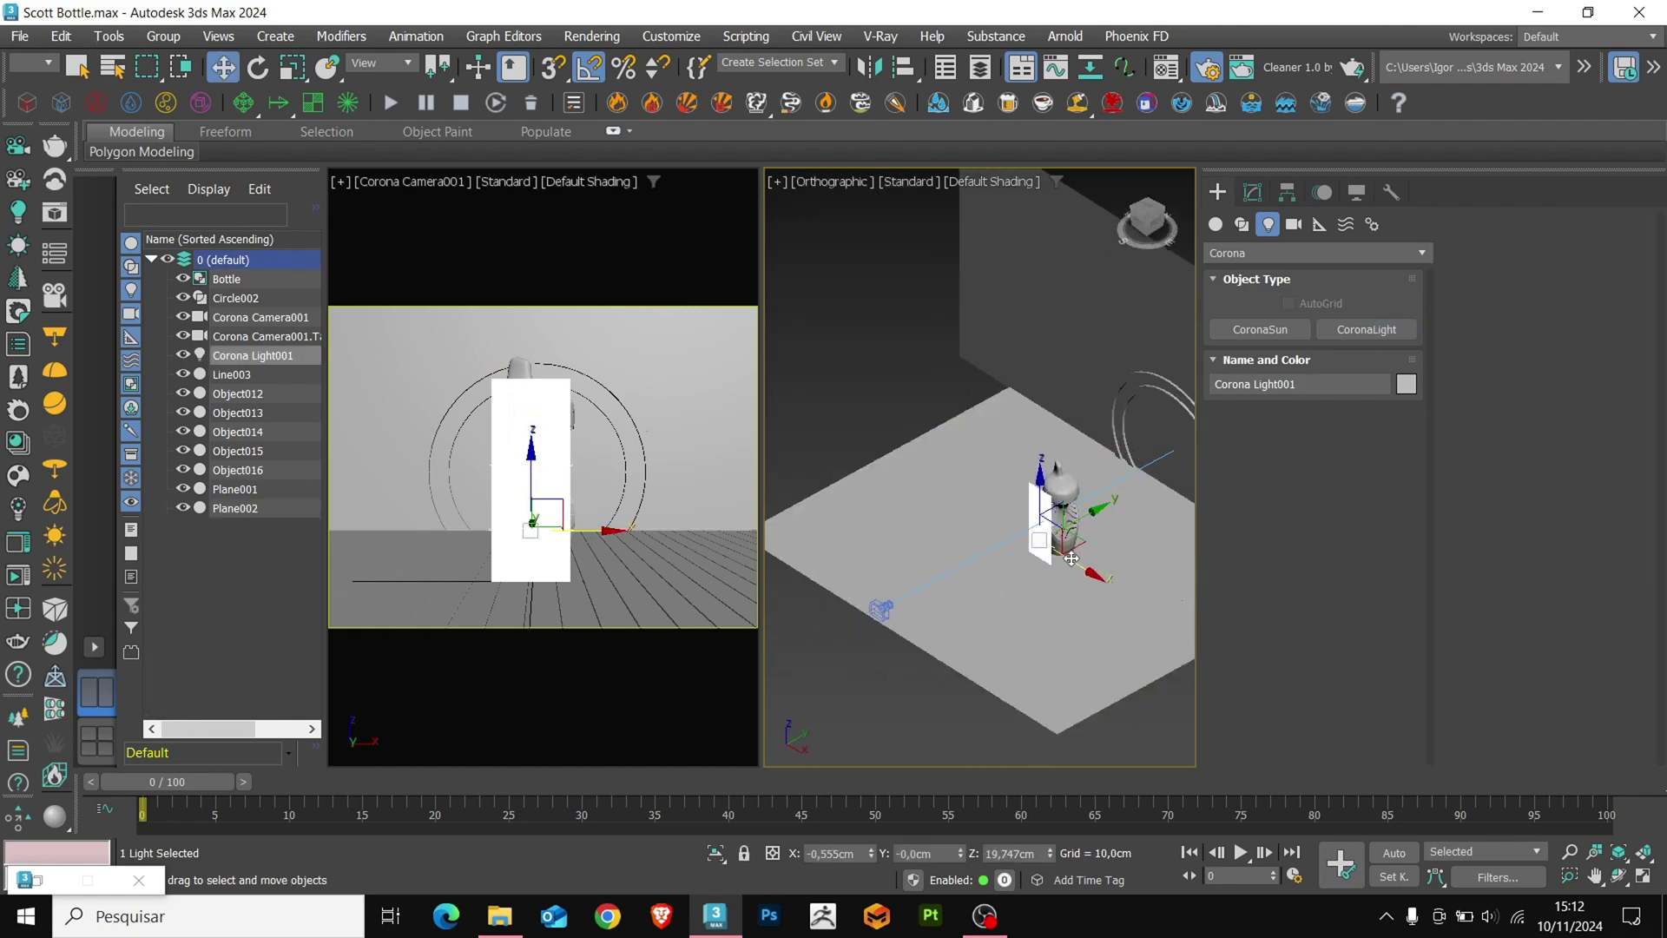
left_click_drag(1085, 520, 918, 634)
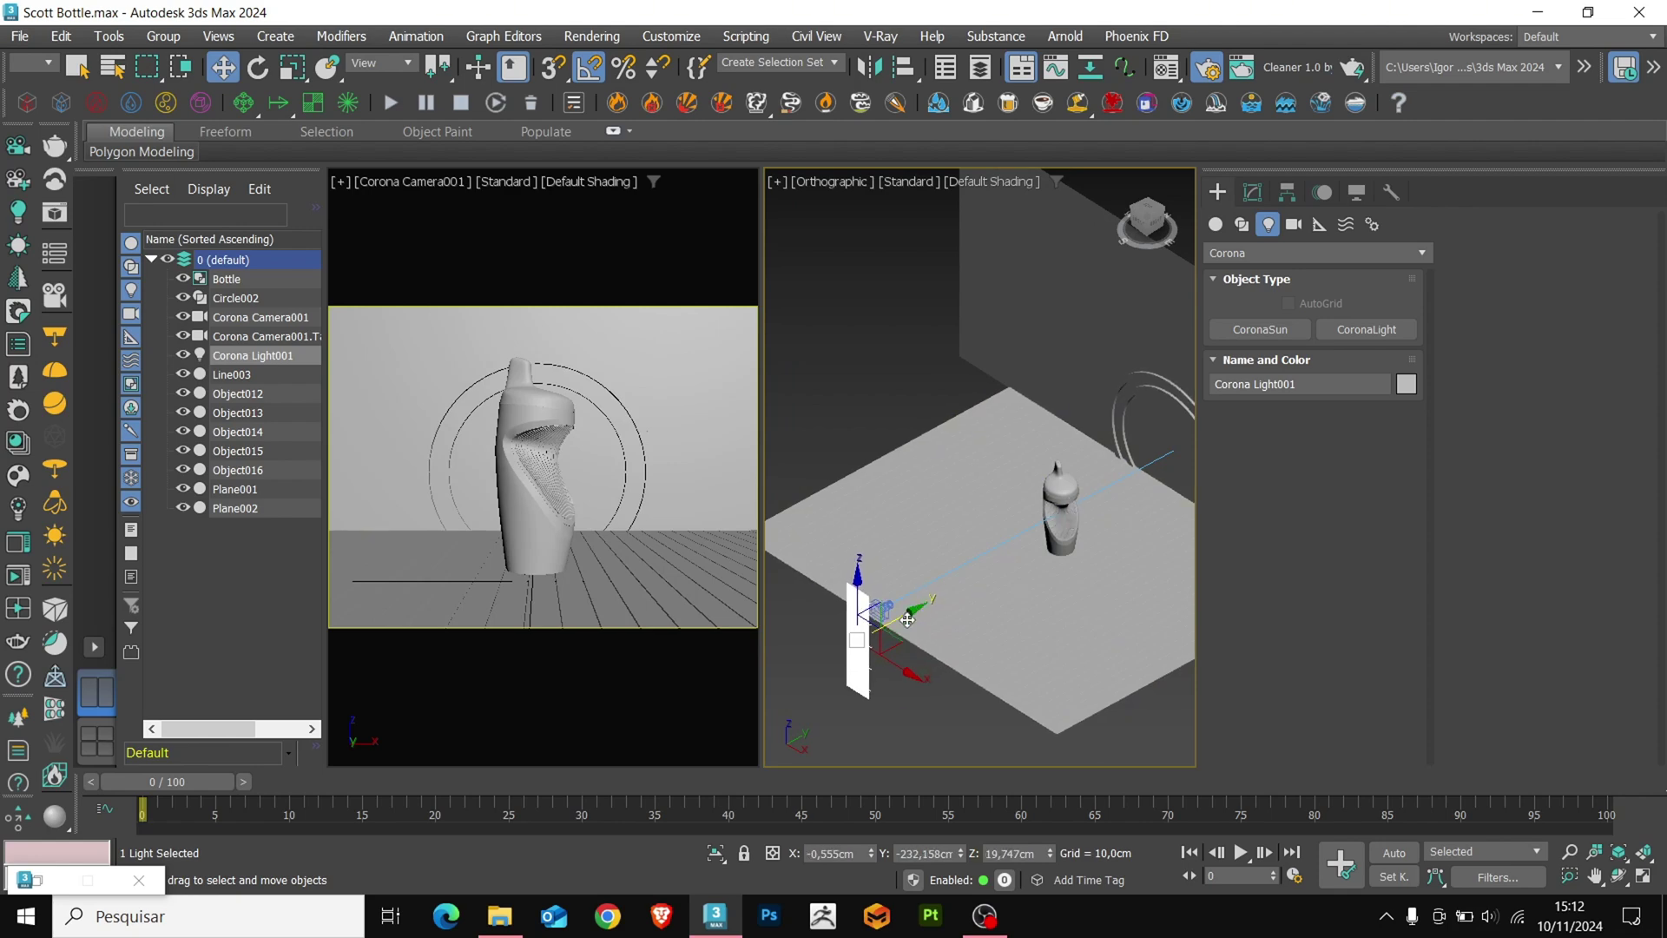
middle_click_drag(906, 619, 1025, 608, "alt")
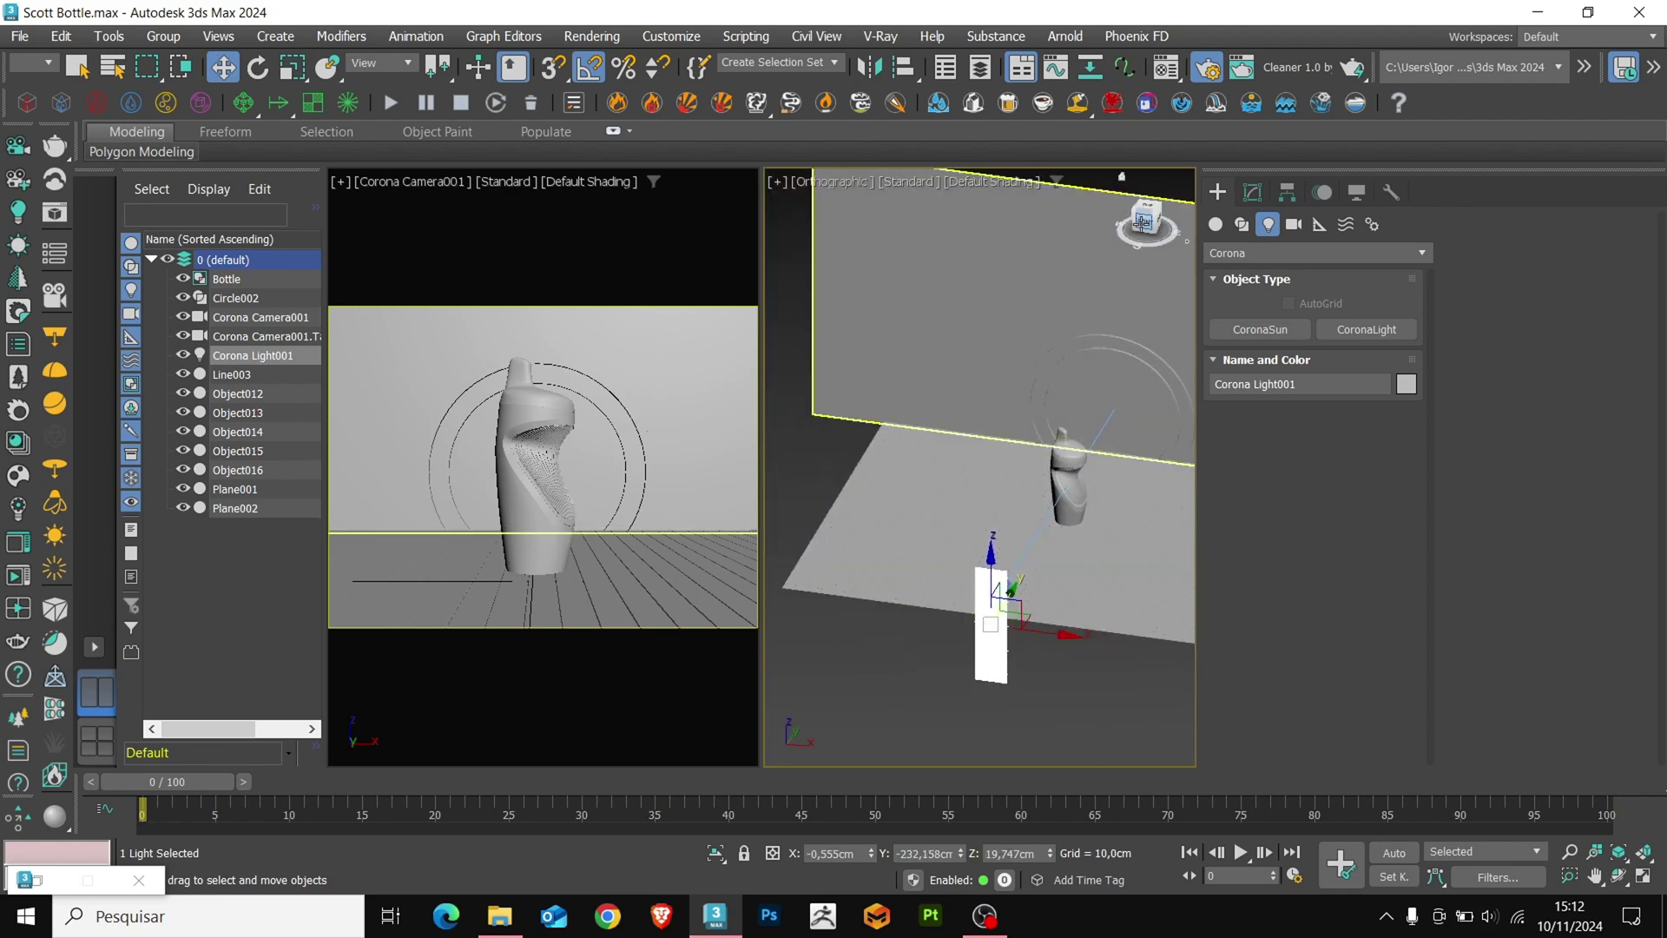
left_click(1143, 222)
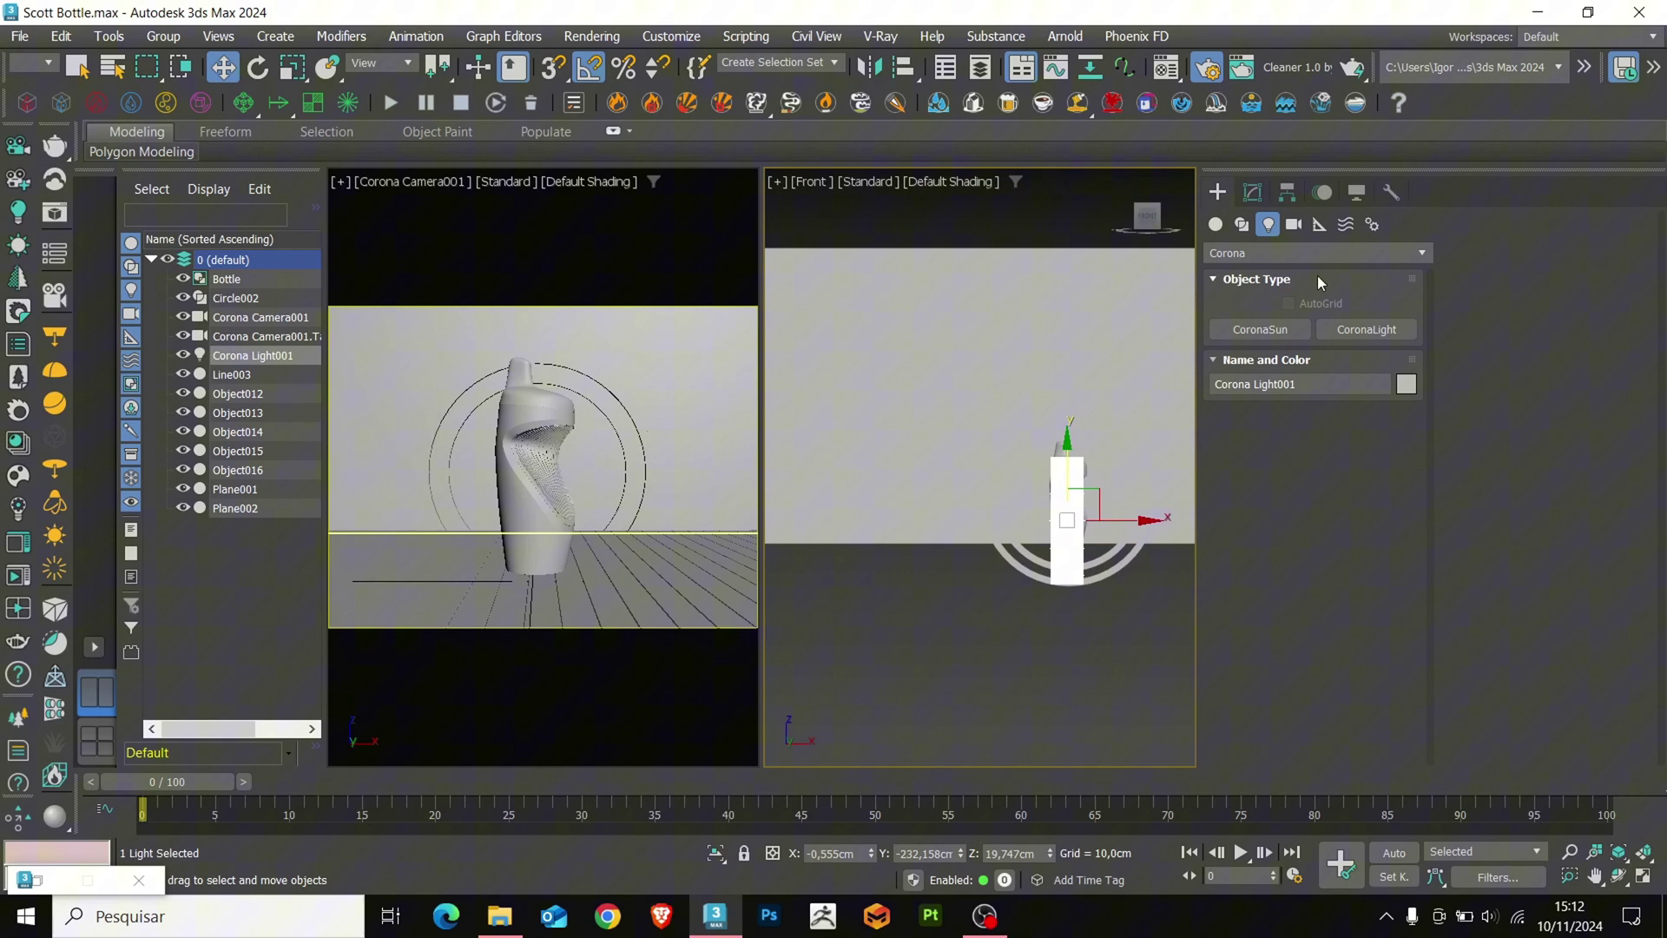
Create a second rectangular CoronaLight in the Front view and move it beside the bottle, to about X -53 cm, Y -35 cm
left_click(1394, 338)
middle_click_drag(1015, 505, 961, 547)
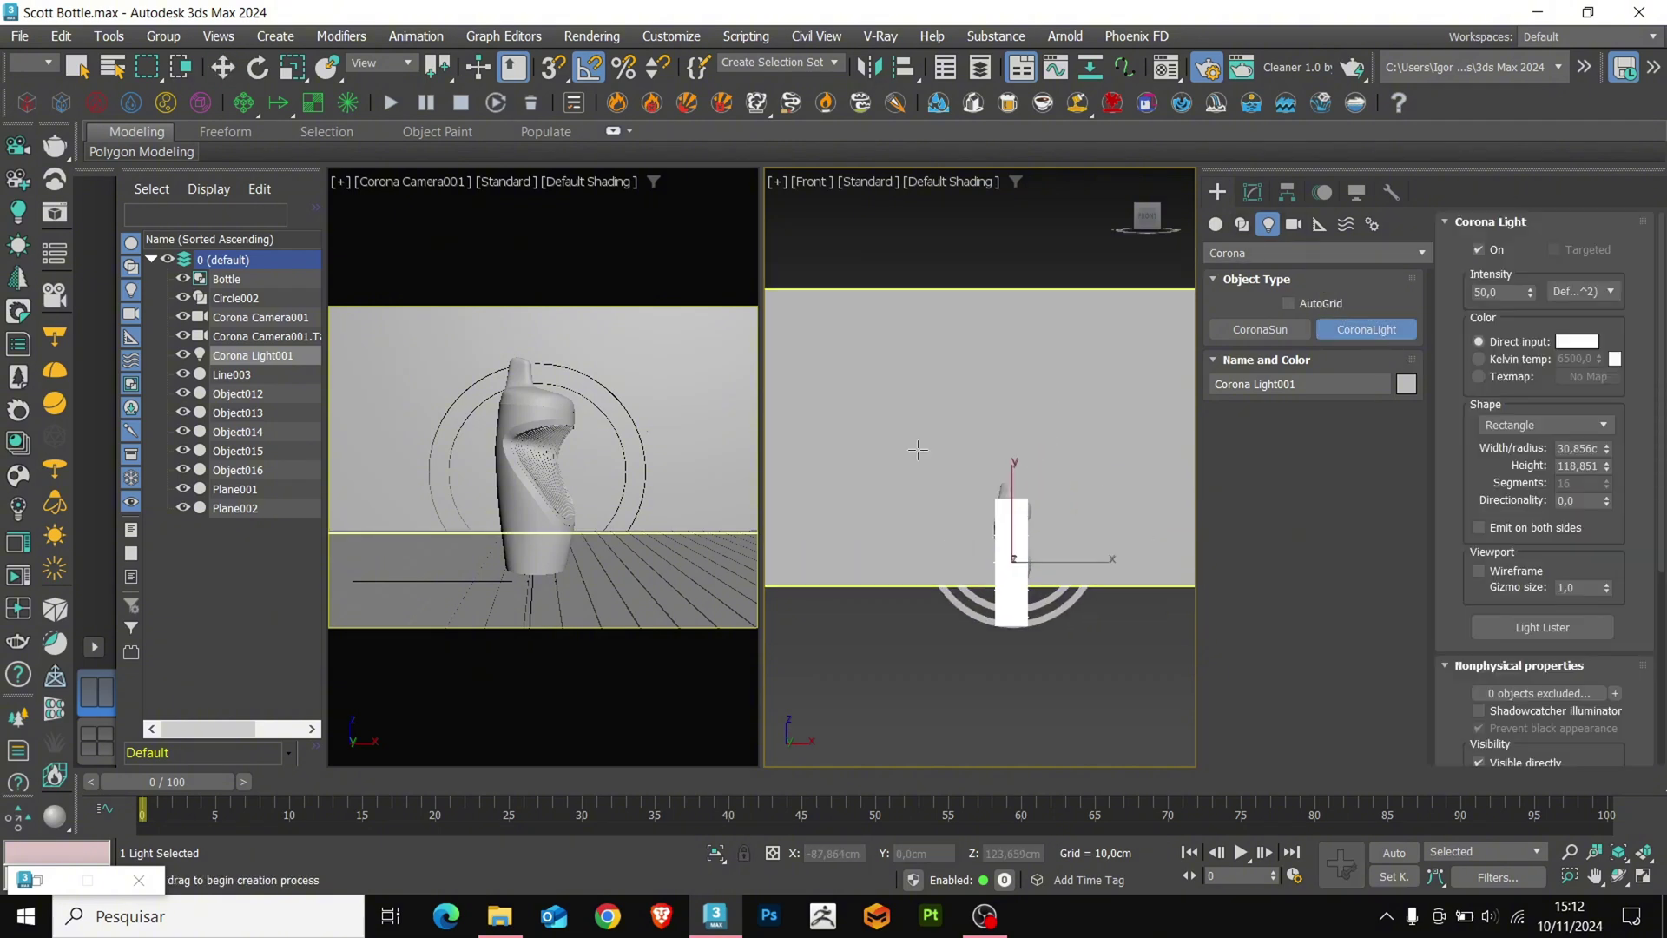
left_click_drag(918, 448, 1080, 512)
key("w")
middle_click_drag(985, 512, 947, 542, "alt")
scroll(989, 530, "up", 2)
left_click_drag(1017, 466, 970, 494)
middle_click_drag(970, 493, 1016, 521, "alt")
left_click_drag(1022, 547, 900, 521)
Rotate the new light 25° about the vertical axis and tilt it down toward the bottle
key("e")
middle_click_drag(901, 489, 954, 522, "alt")
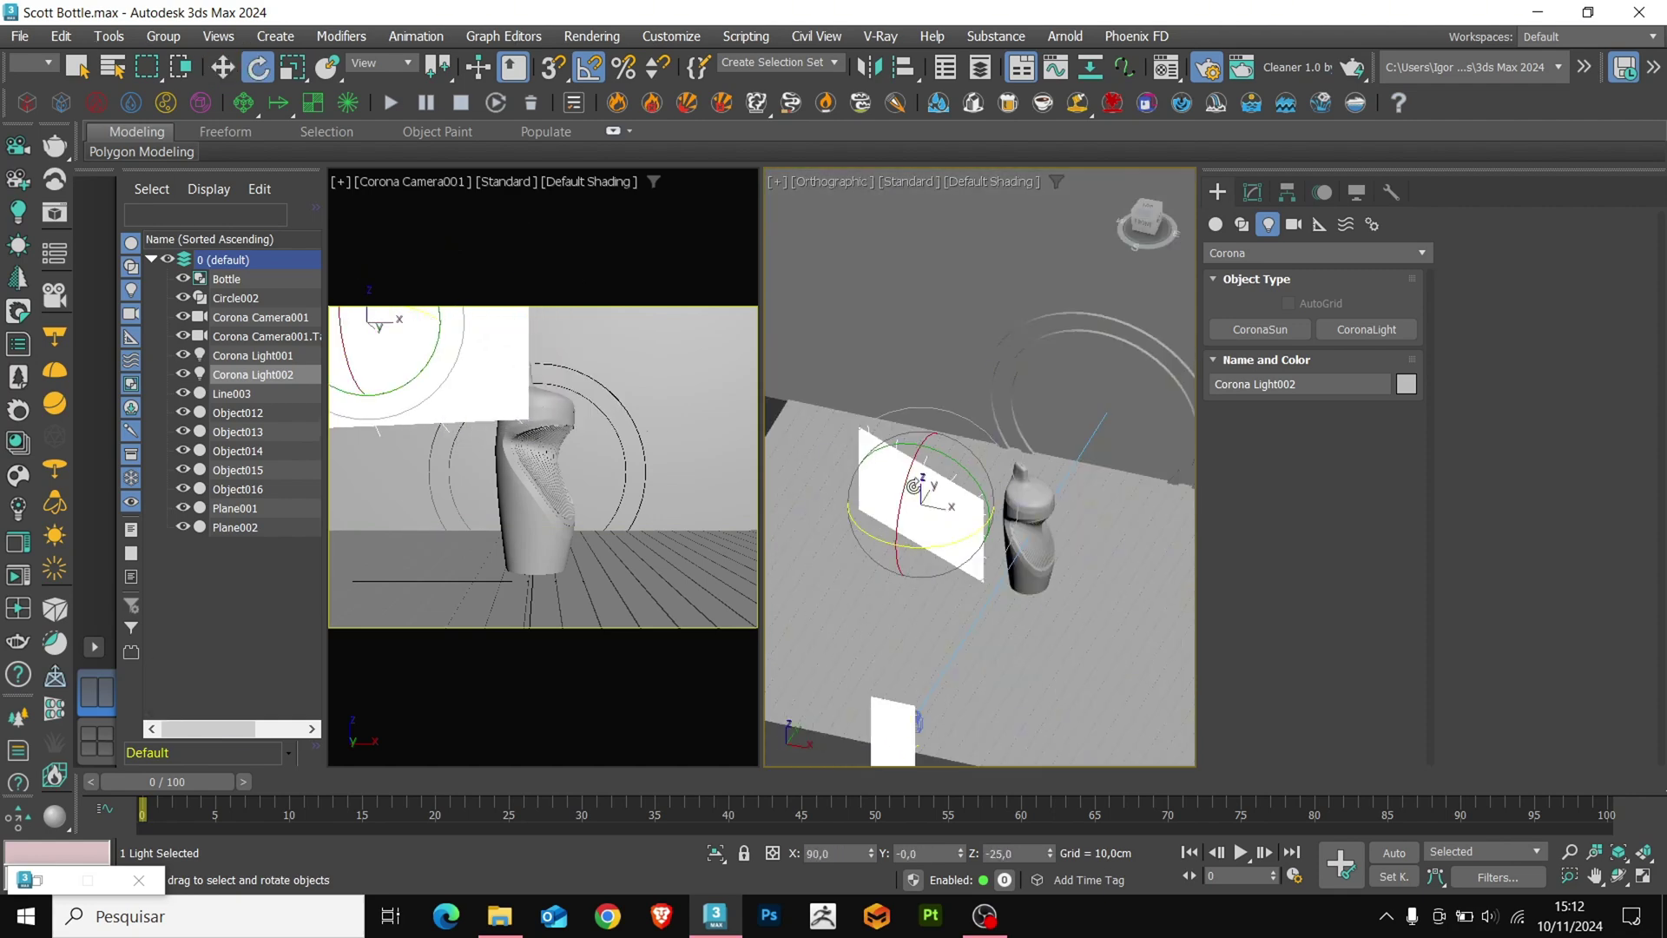
left_click_drag(907, 482, 978, 486)
key("w")
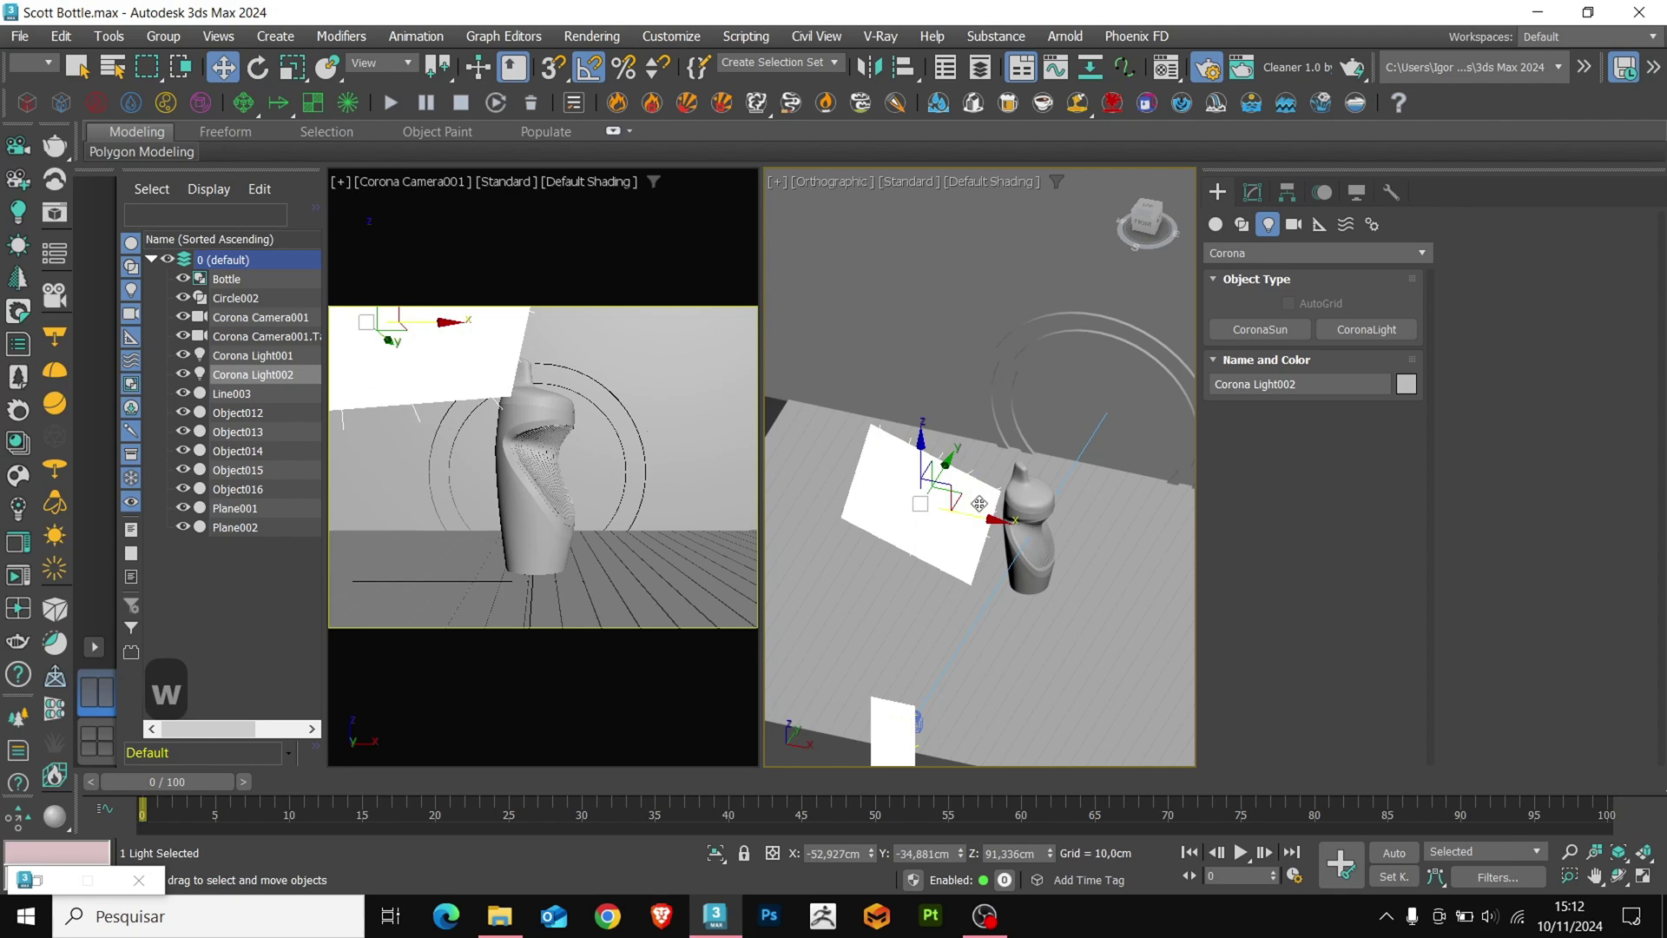
Raise the tilted light above the bottle to about Z 141 cm and scale it to 110% along X
middle_click_drag(979, 512, 1032, 497, "alt")
key("f")
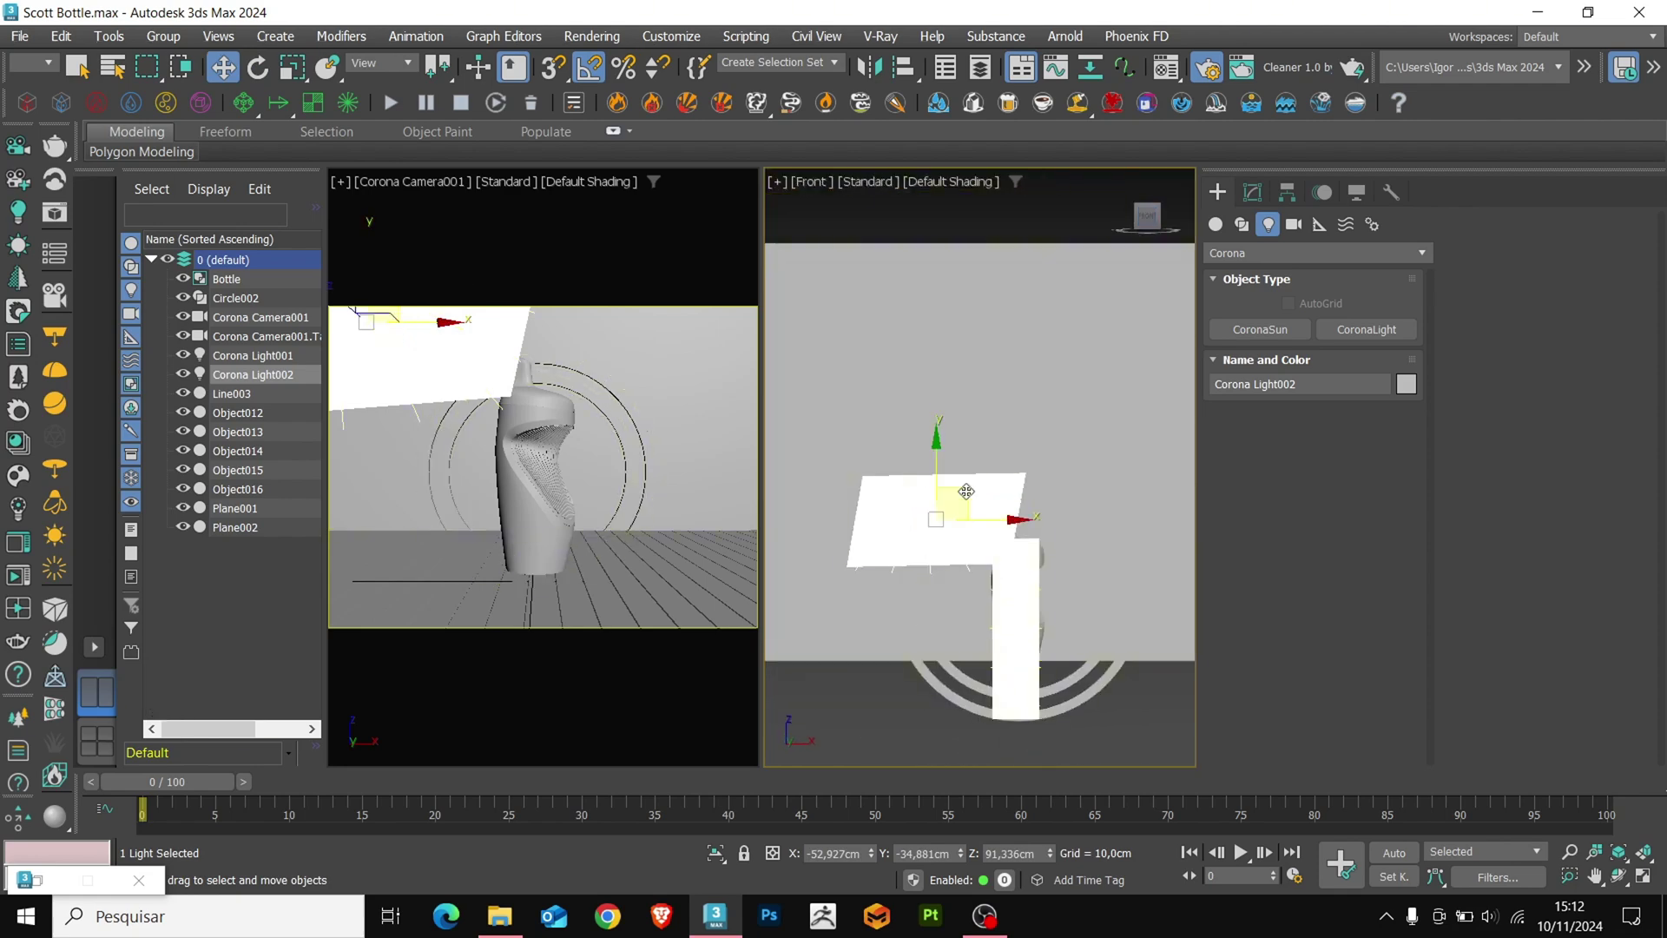
key("e")
left_click_drag(998, 484, 945, 397)
key("w")
key("F3")
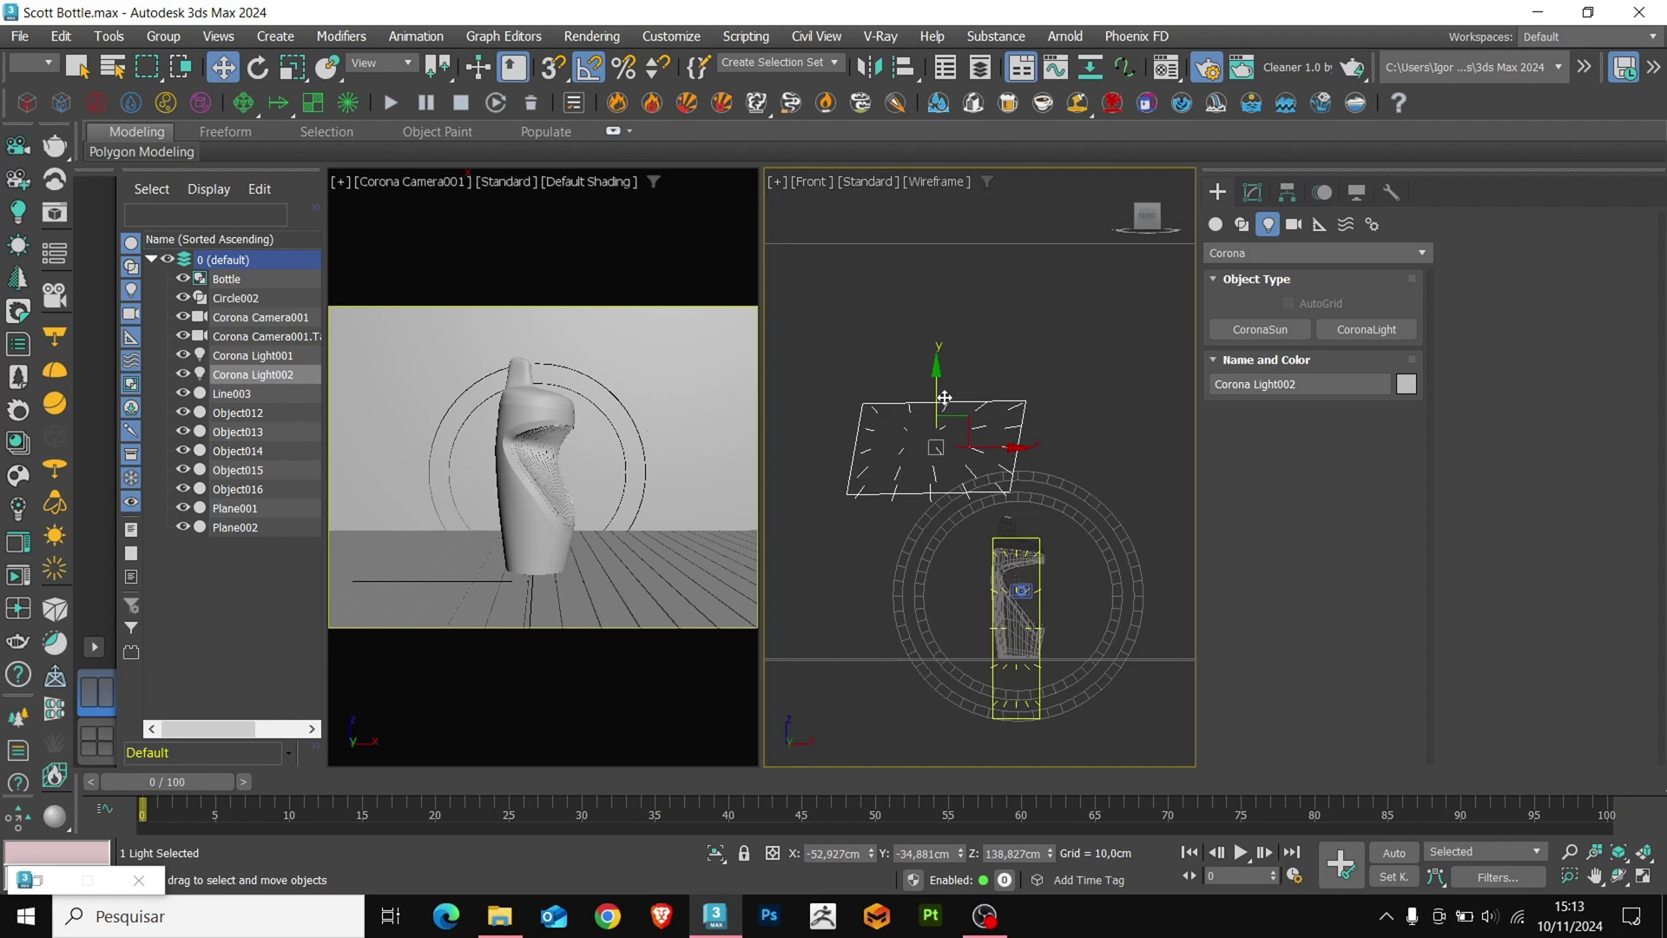
left_click_drag(934, 390, 935, 385)
key("F3")
key("r")
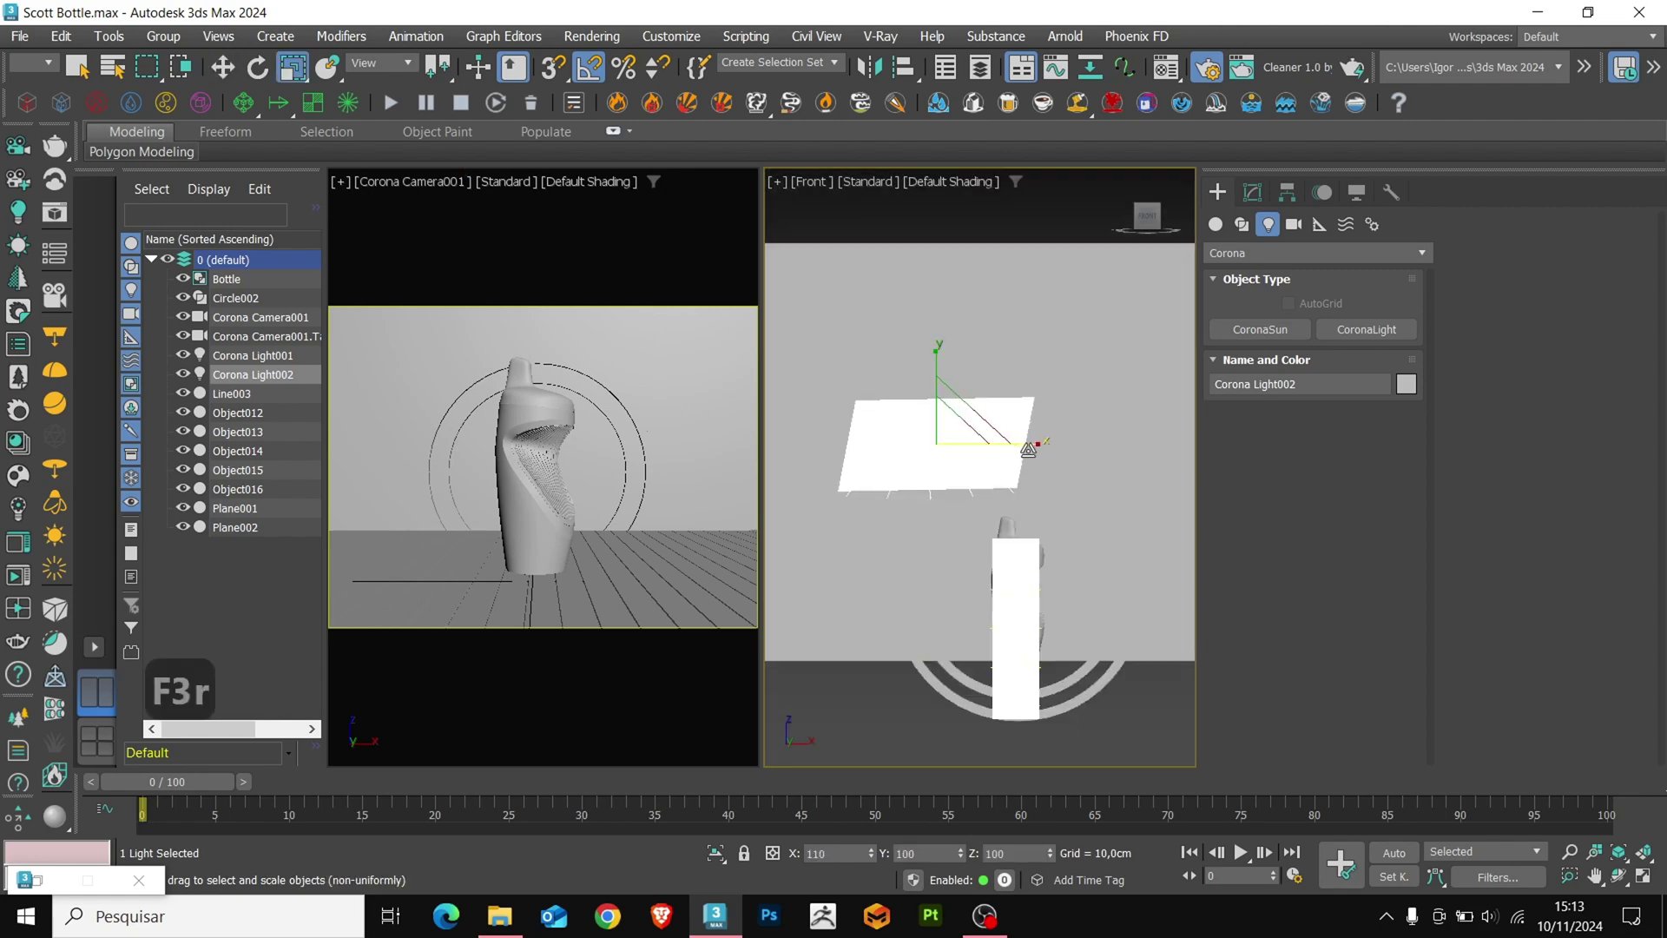
key("w")
Mirror a clone of the tilted light across the X axis and move it to the opposite side of the bottle
mouse_move(1010, 487)
middle_mouse_down("alt")
mouse_move(1072, 551)
mouse_move(1004, 555)
mouse_move(1045, 568)
middle_mouse_up("alt")
scroll(1030, 516, "down", 1)
scroll(1011, 557, "down", 1)
middle_click_drag(1044, 568, 1058, 567, "alt")
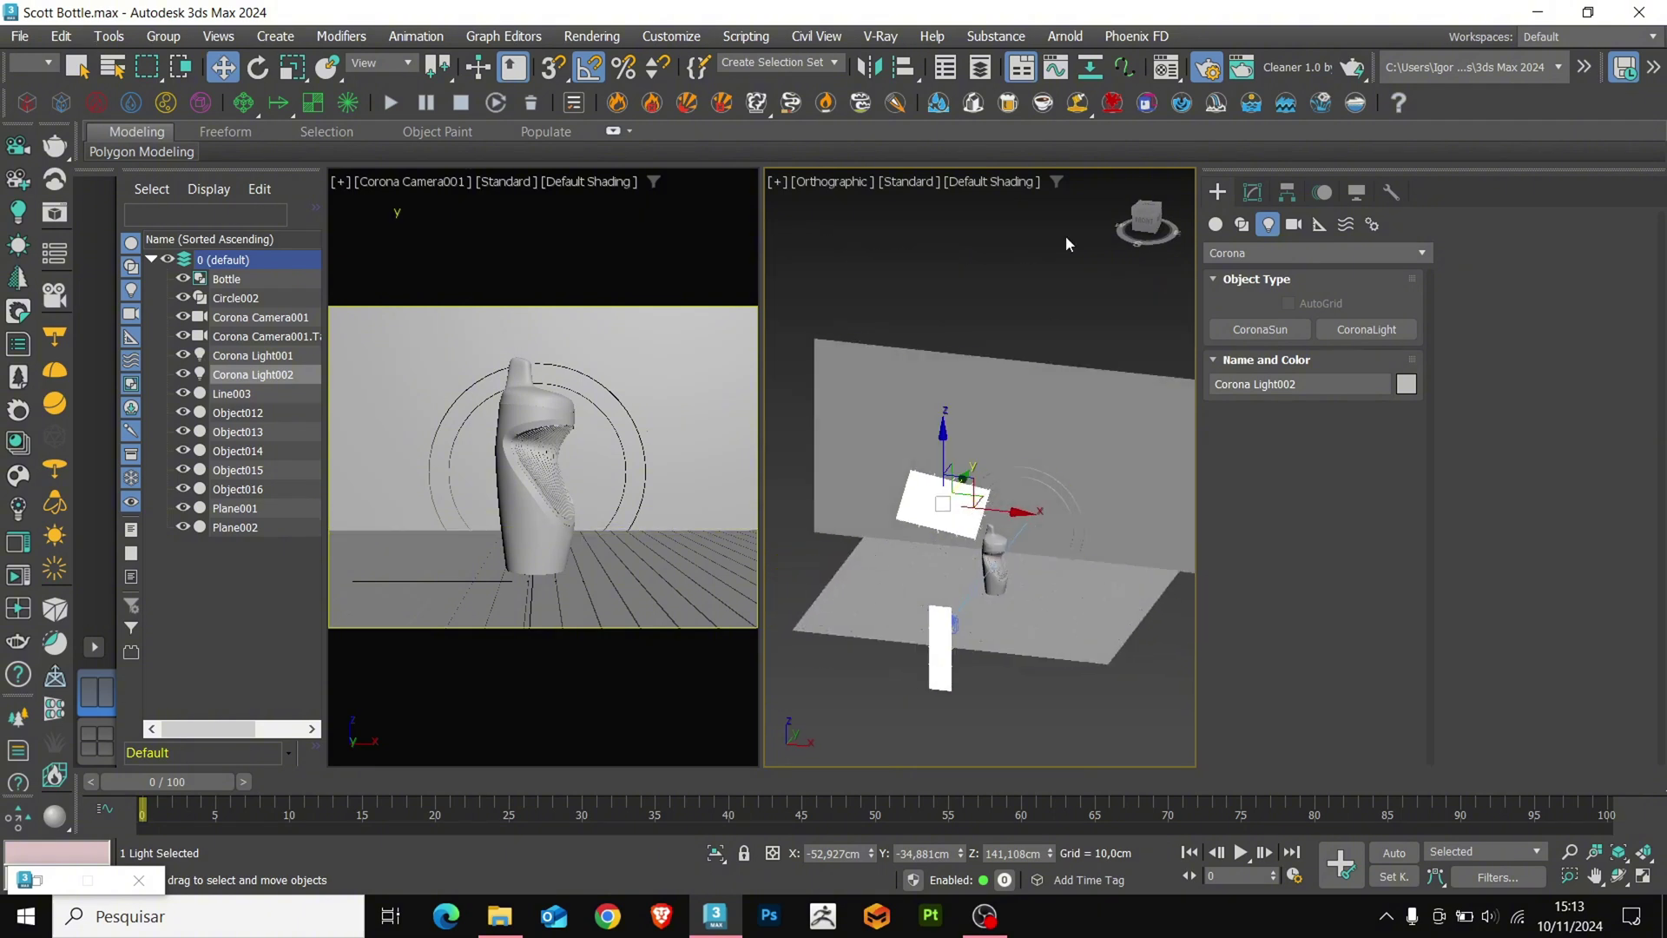
left_click(880, 71)
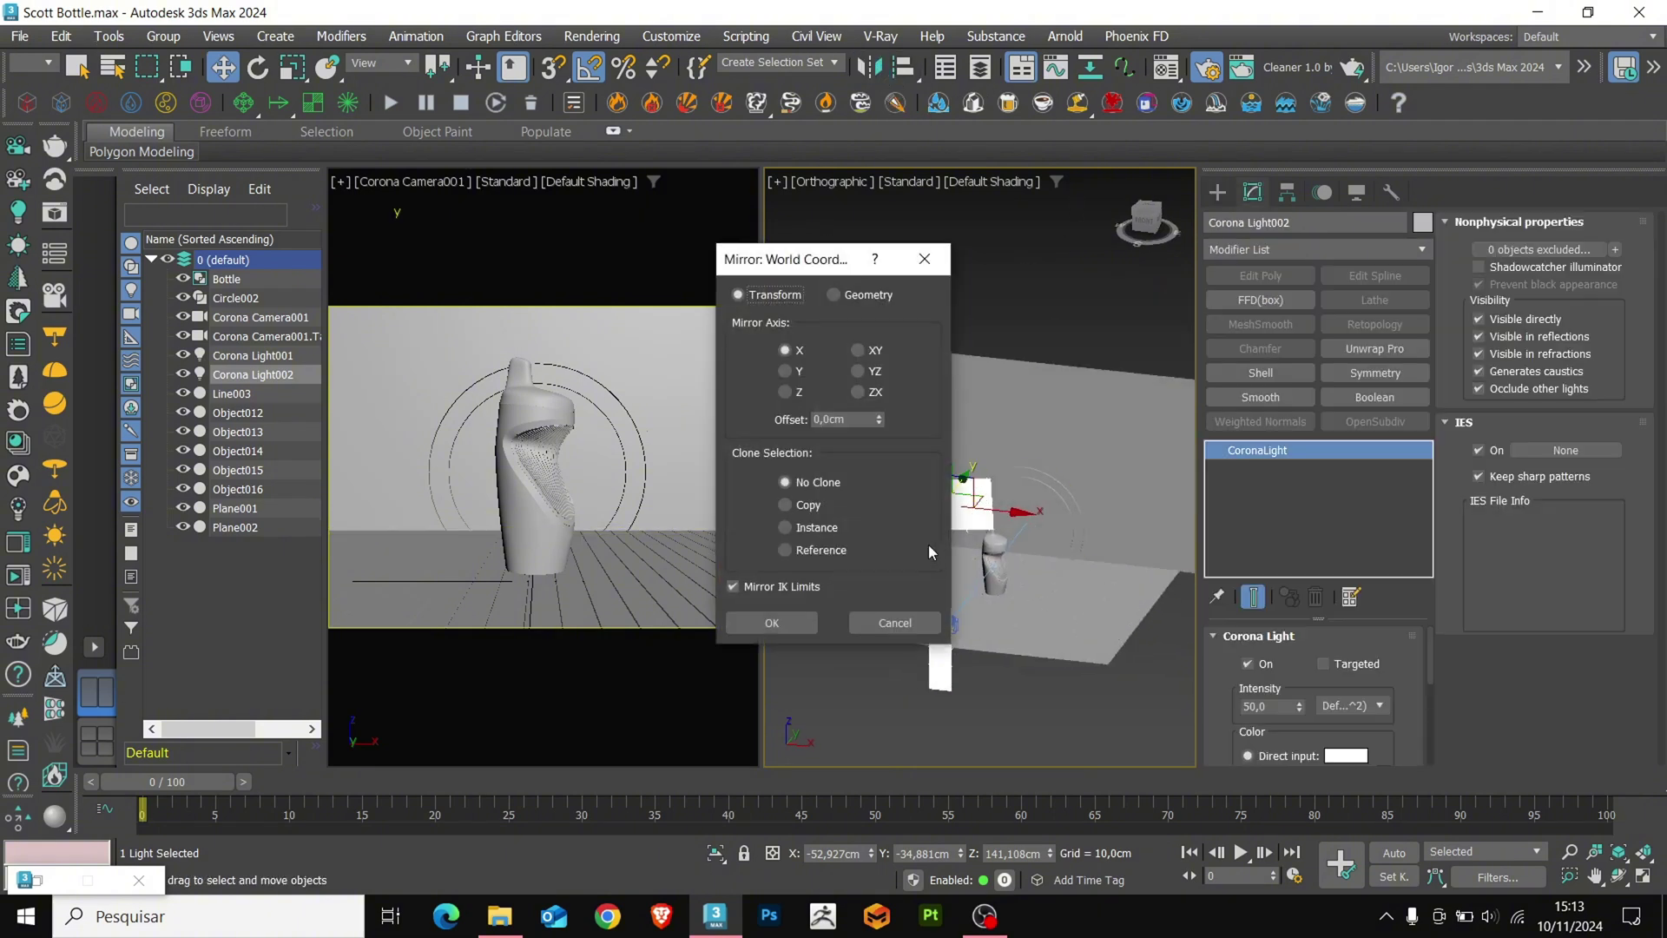
left_click(802, 627)
left_click_drag(994, 510, 1145, 526)
middle_click_drag(1091, 550, 946, 564)
left_click_drag(1081, 526, 1158, 527)
middle_click_drag(1111, 547, 1189, 551, "alt")
left_click_drag(1160, 540, 1171, 542)
scroll(1172, 542, "up", 2)
Scale the mirrored light up vertically and raise it slightly in the Front view
key("r")
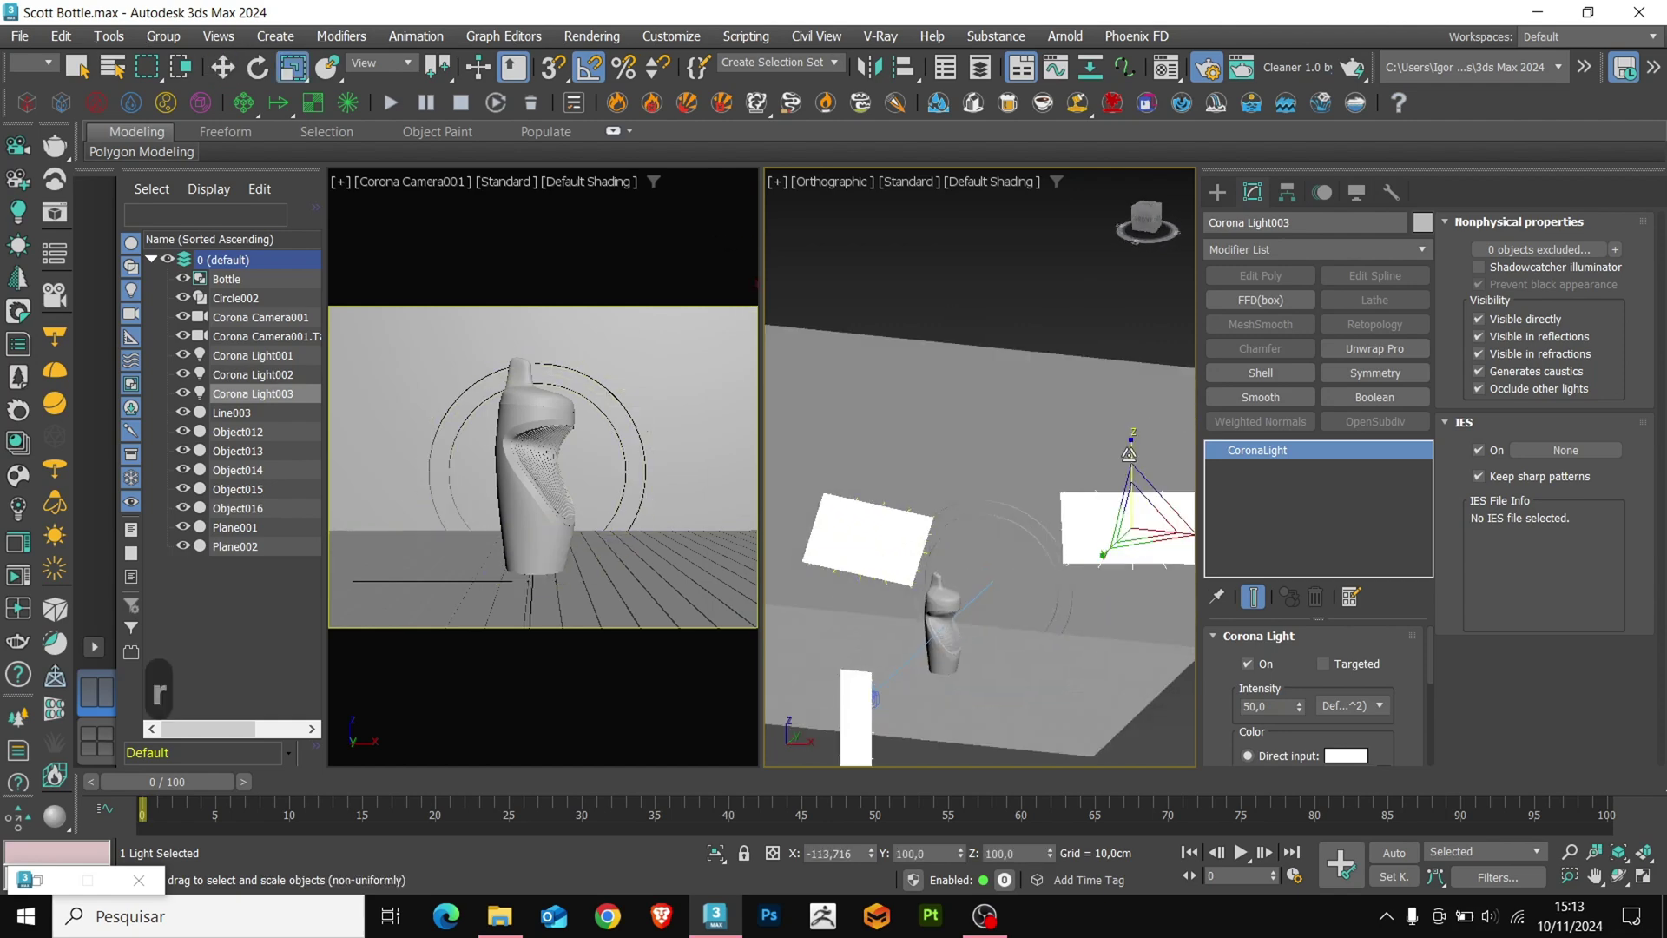
left_click_drag(1132, 459, 1132, 428)
key("w")
middle_click_drag(1042, 569, 1096, 548, "alt")
key("f")
middle_click_drag(1077, 386, 980, 570)
key("F4")
left_click_drag(1044, 426, 1043, 406)
Select the original tilted light and rotate it slightly in the Front view with angle snapping off
left_click(872, 474)
key("e")
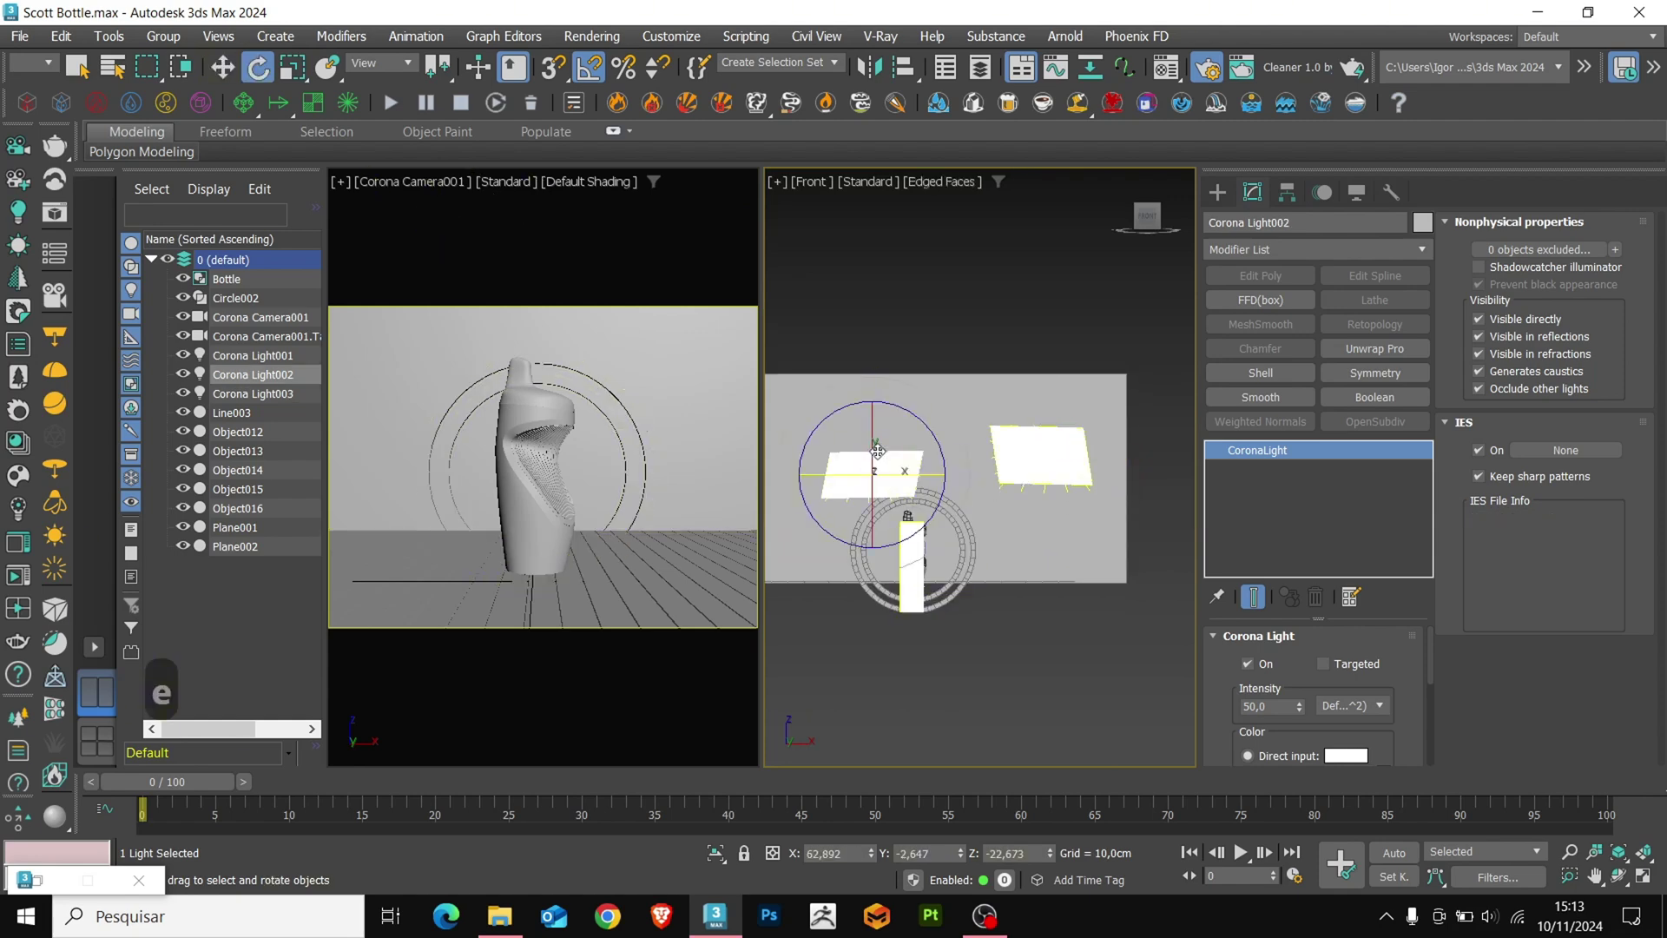
key("a")
left_click_drag(945, 453, 946, 461)
key("w")
Copy the mirrored light across to the other side near the backdrop, at about X -83 cm, Y 74 cm
middle_click_drag(1037, 457, 986, 551)
left_click(1102, 510)
left_click(968, 529)
left_click(979, 590)
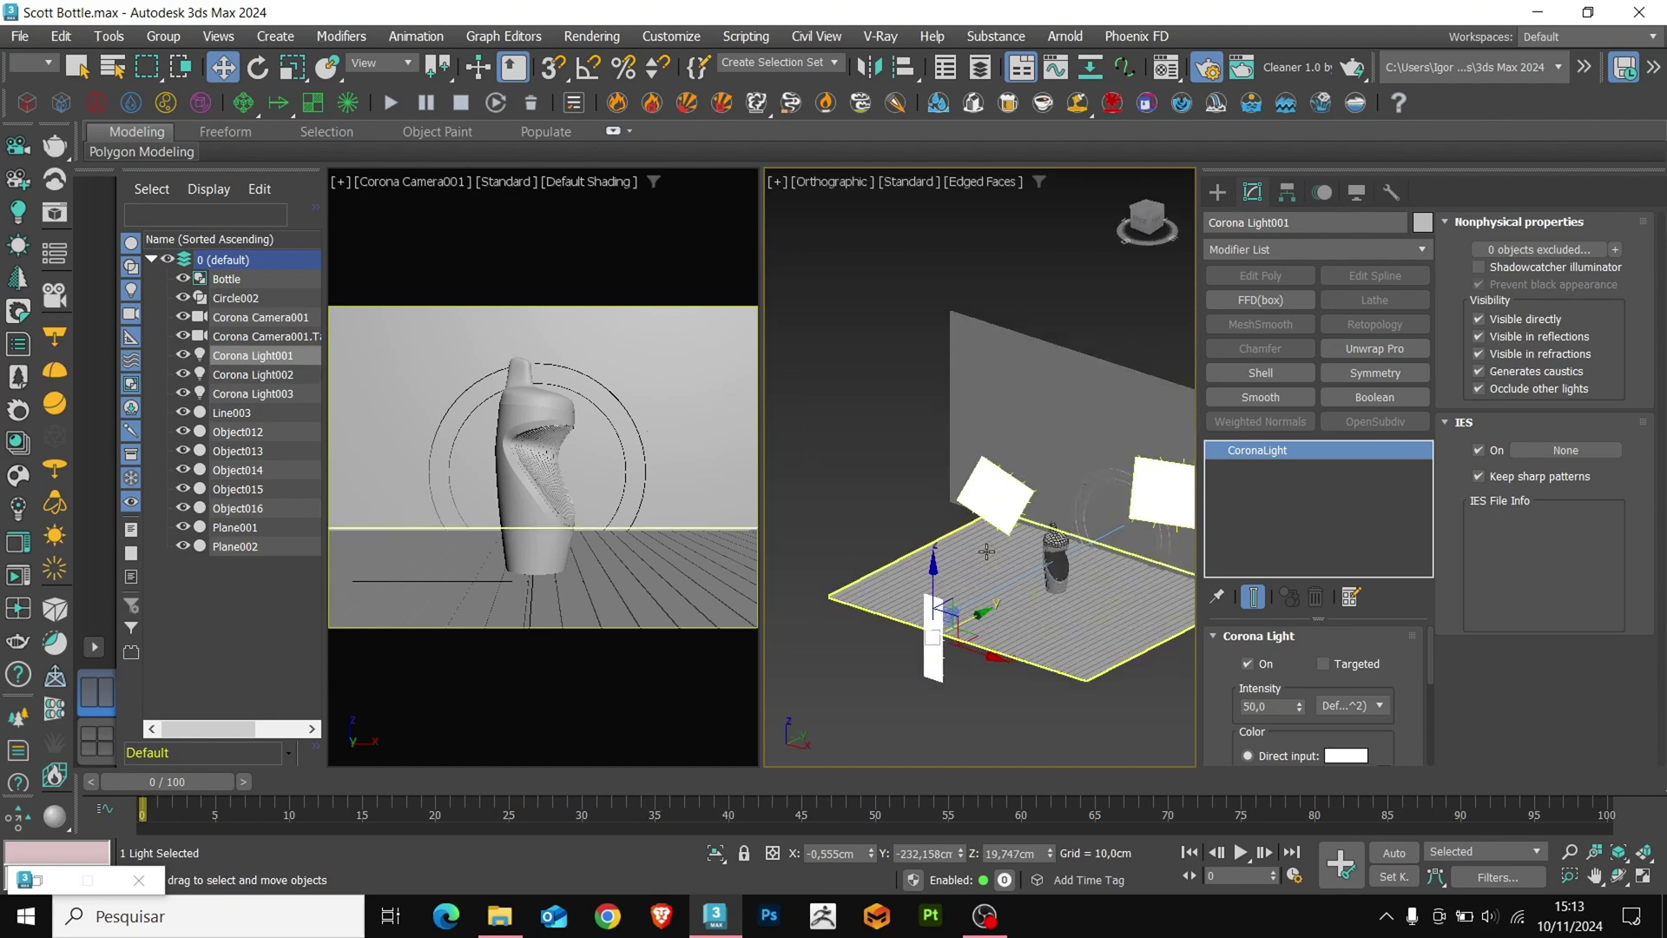
left_click(1145, 512)
mouse_move(1144, 521)
middle_mouse_down()
mouse_move(1057, 525)
mouse_move(1096, 548)
middle_mouse_up()
left_click_drag(1109, 522, 930, 480, "shift")
key("Return")
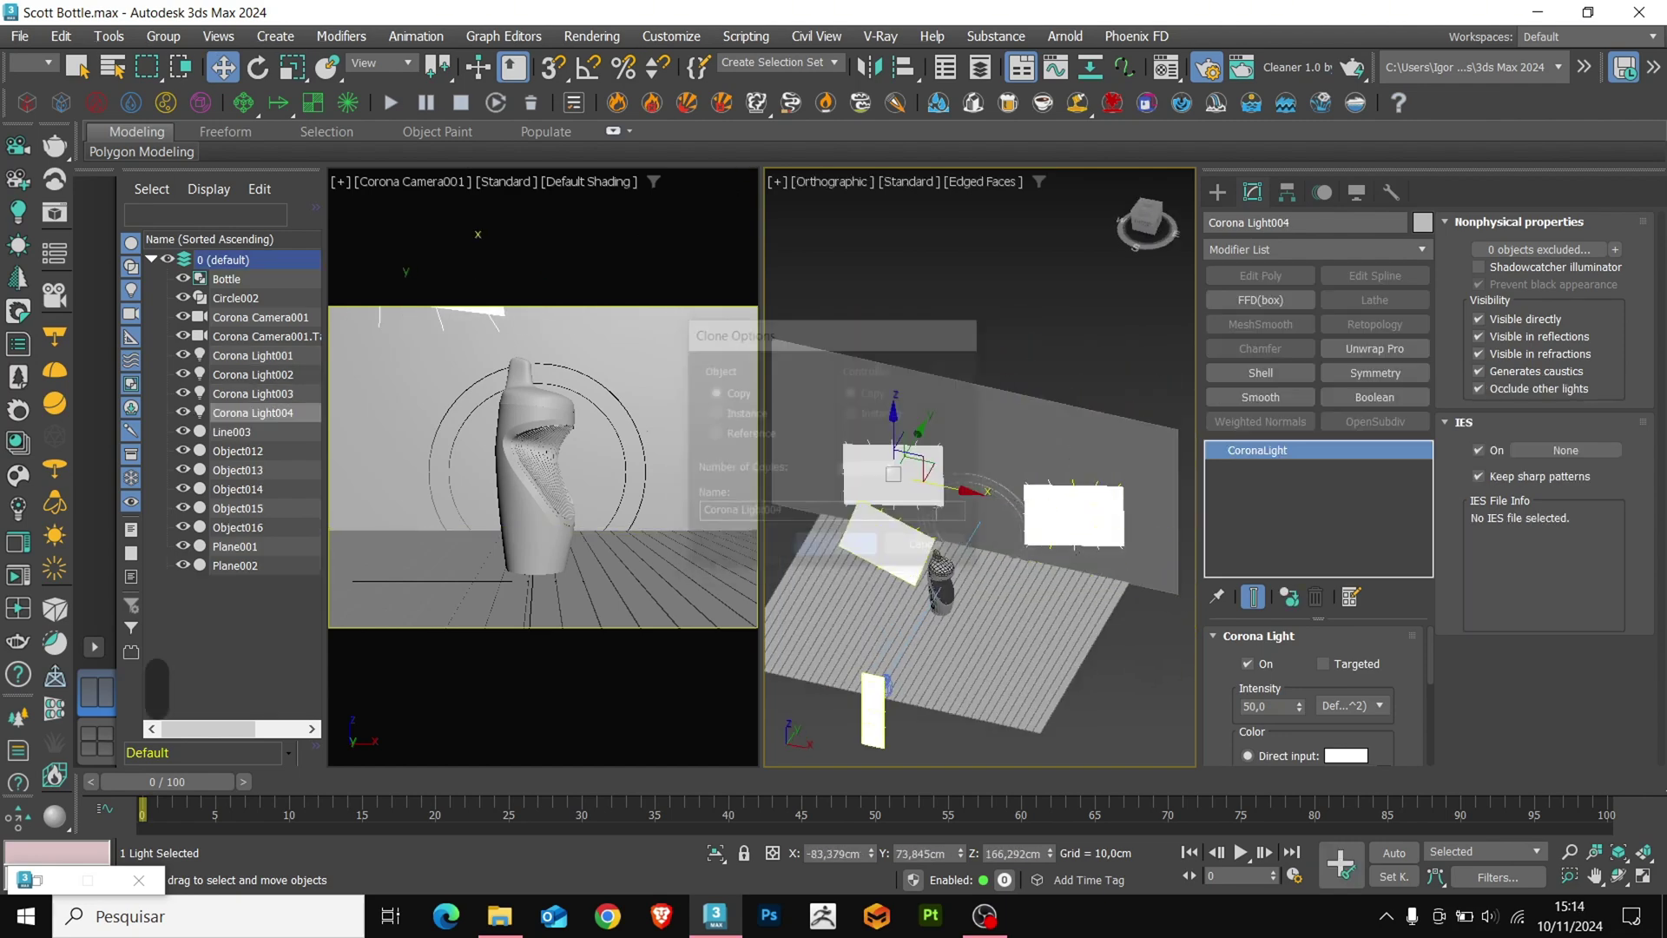
Move the new copy farther outward along X in the Front view, away from the bottle
mouse_move(936, 514)
middle_mouse_down("alt")
mouse_move(1017, 531)
mouse_move(996, 599)
mouse_move(822, 454)
mouse_move(987, 547)
middle_mouse_up("alt")
left_click(1144, 224)
left_click(1145, 221)
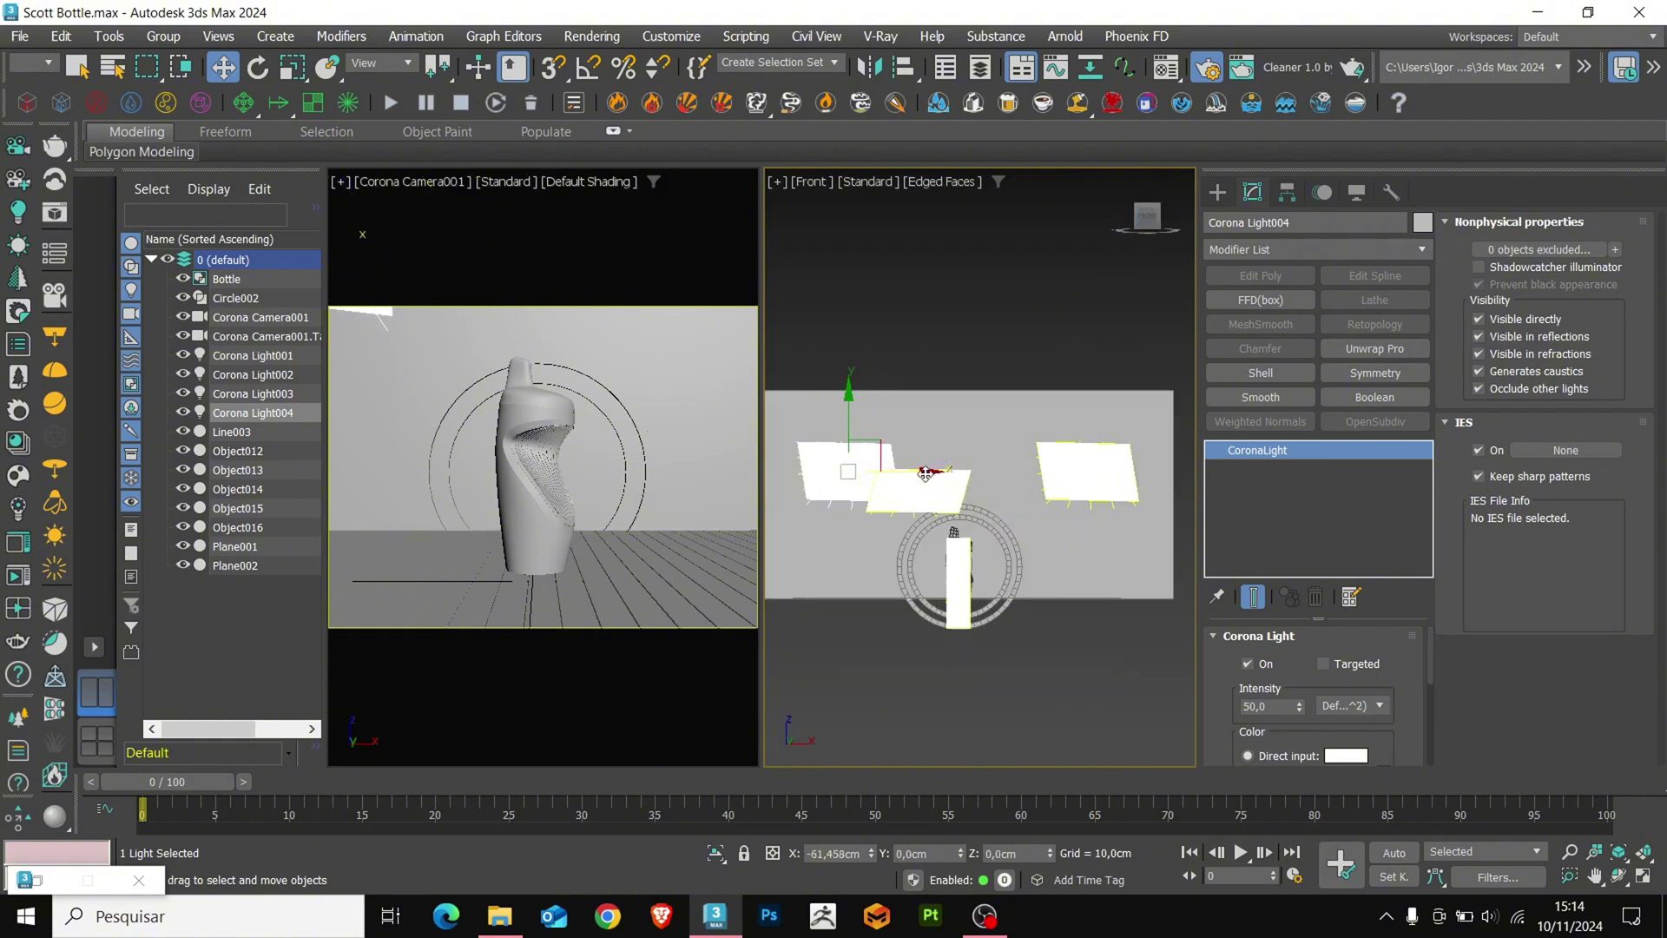
mouse_move(913, 473)
middle_mouse_down("alt")
mouse_move(893, 518)
mouse_move(1019, 564)
mouse_move(1017, 525)
middle_mouse_up("alt")
Copy the narrow front light to behind the bottle and place it at about Y 107 cm
left_click(970, 726)
mouse_move(1034, 694)
middle_mouse_down("alt")
mouse_move(1002, 613)
mouse_move(951, 599)
middle_mouse_up("alt")
left_click_drag(950, 640, 1122, 592, "shift")
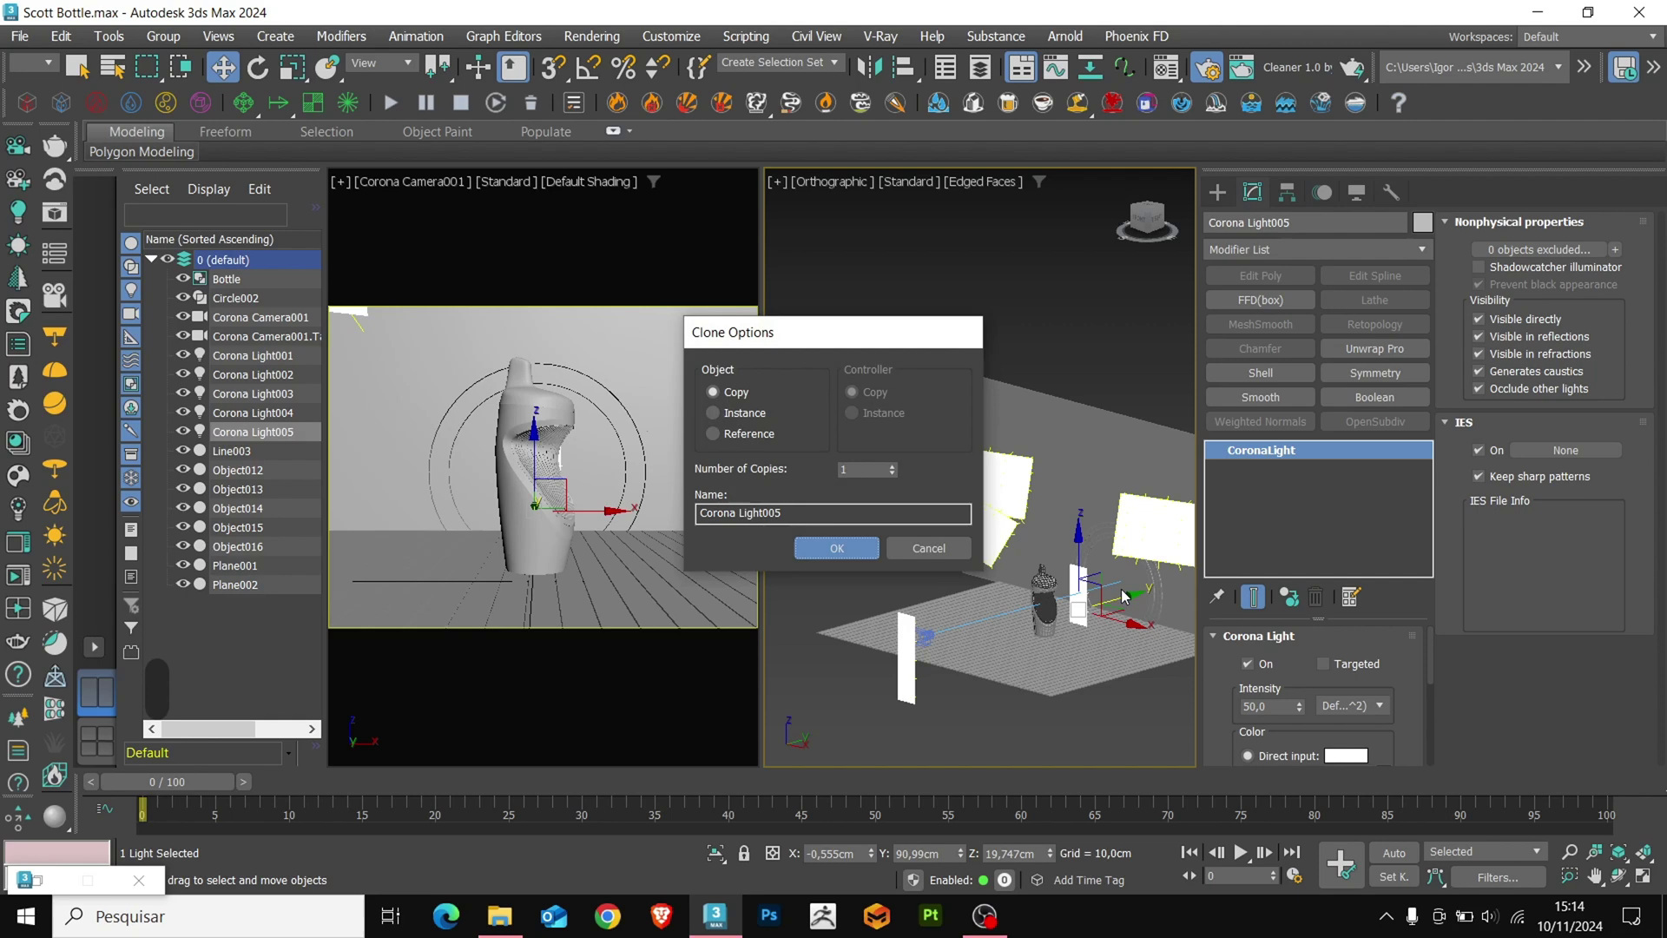
key("Return")
scroll(1120, 594, "up", 3)
middle_click_drag(1107, 627, 1048, 625, "alt")
left_click_drag(1073, 612, 1097, 608)
middle_click_drag(1068, 617, 1160, 623, "alt")
Shorten the narrow rear light and reposition it in the Front view at about X 14 cm, Z 61 cm
left_click(1146, 219)
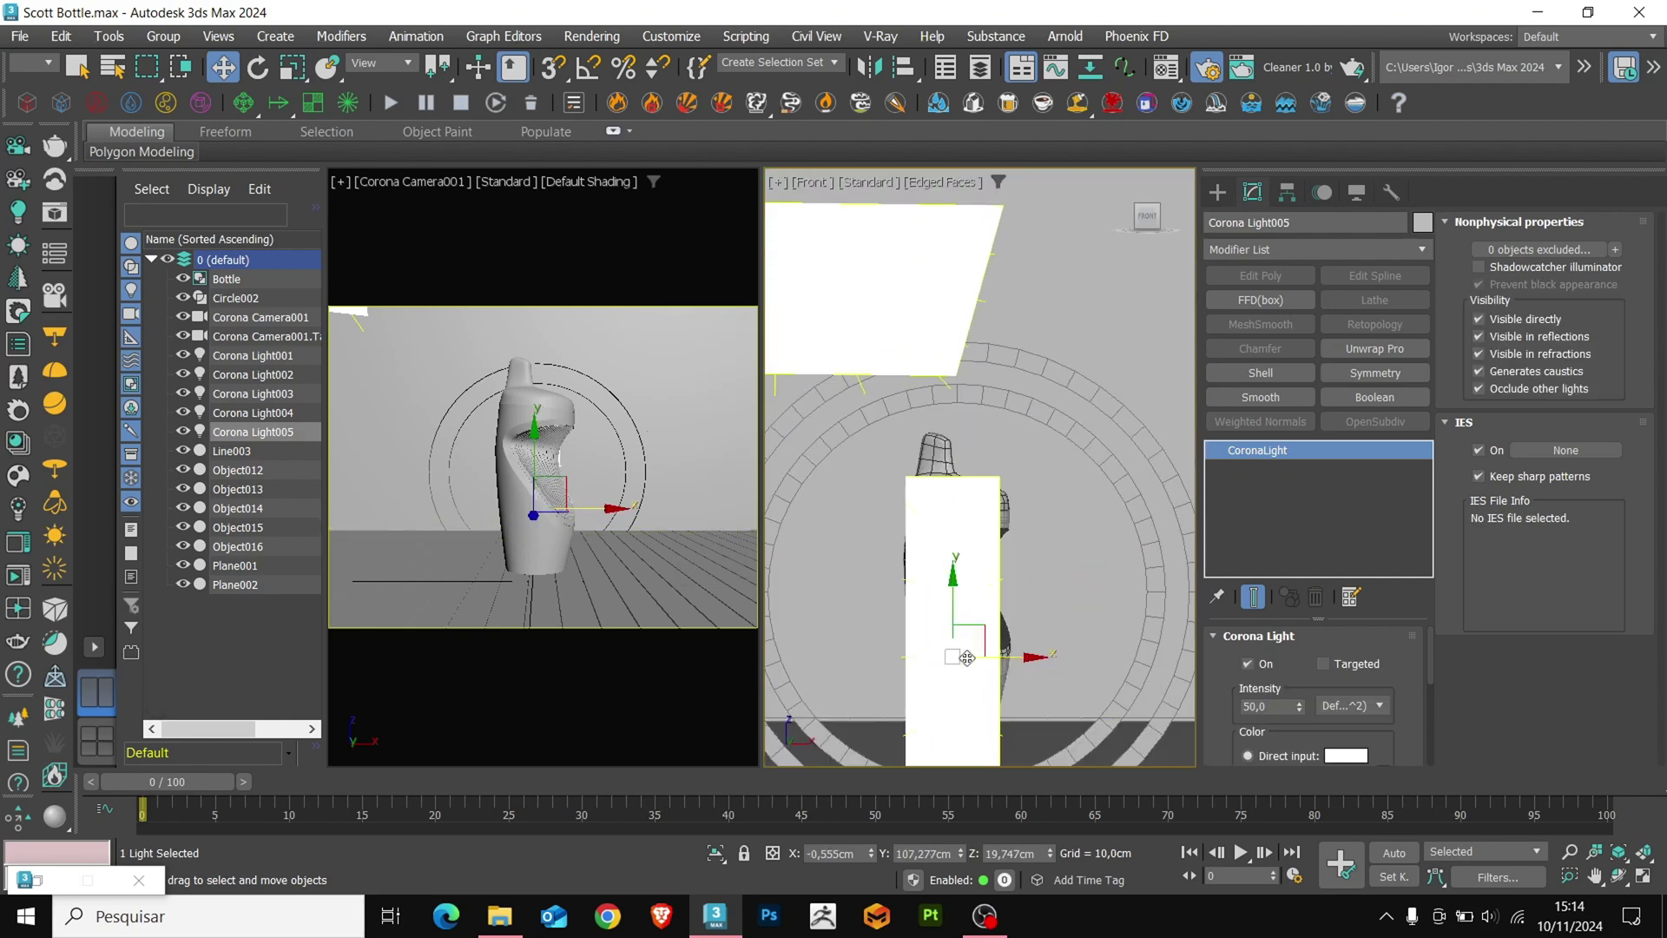
left_click_drag(960, 657, 1005, 582)
middle_click_drag(1004, 582, 1003, 504)
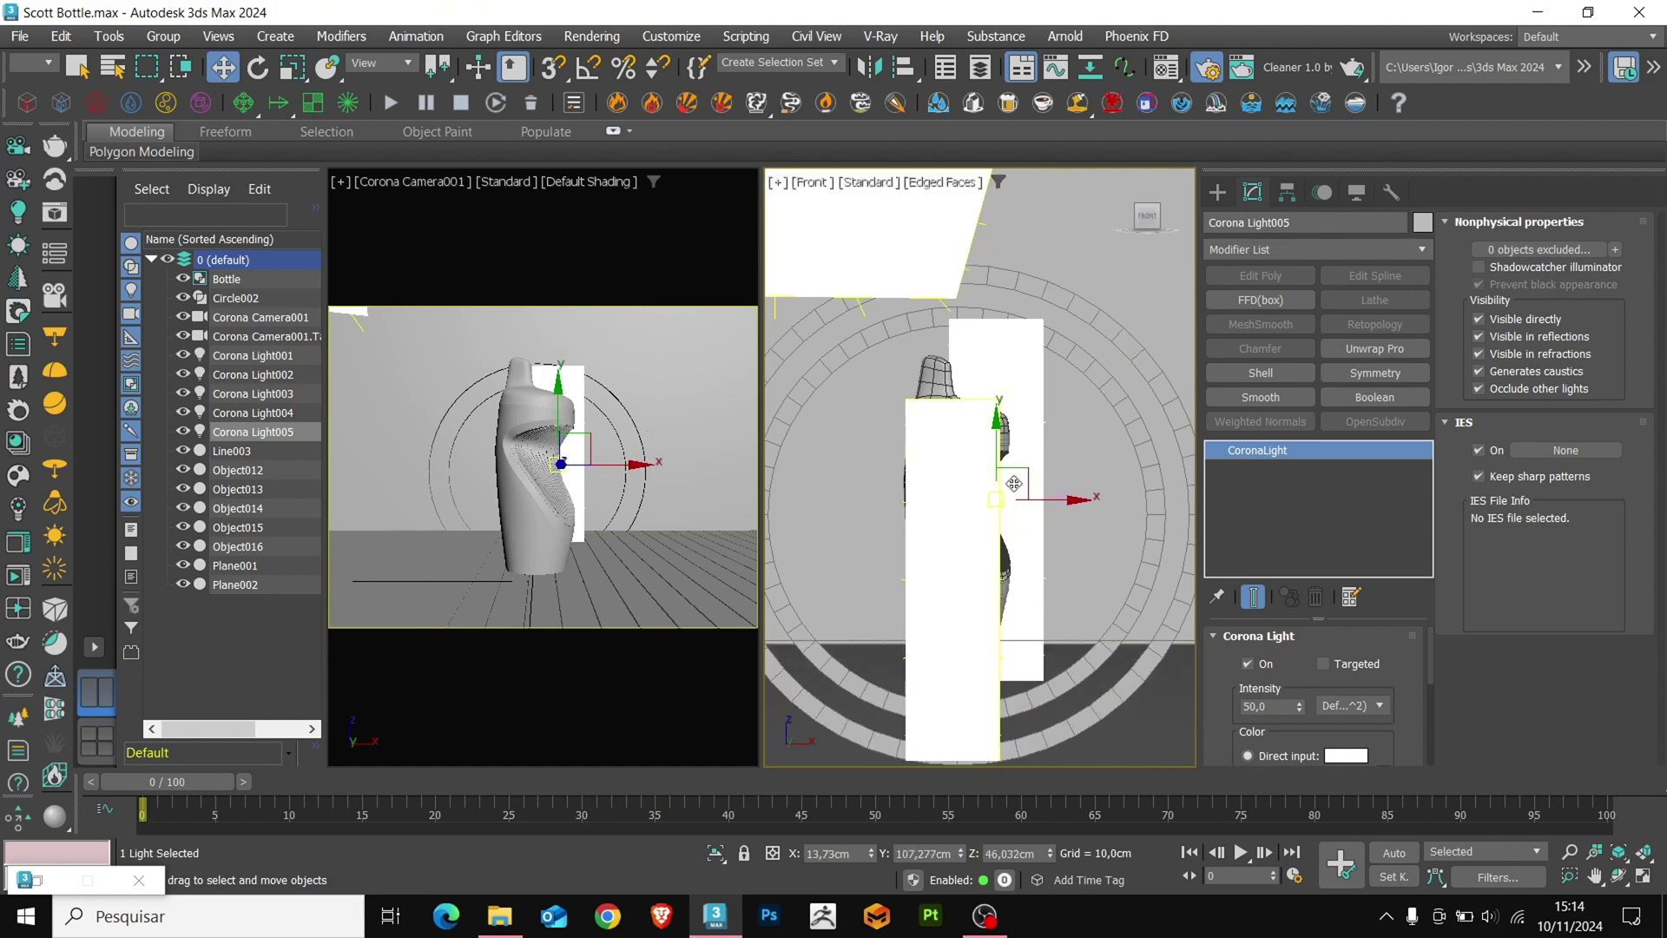
key("r")
key("w")
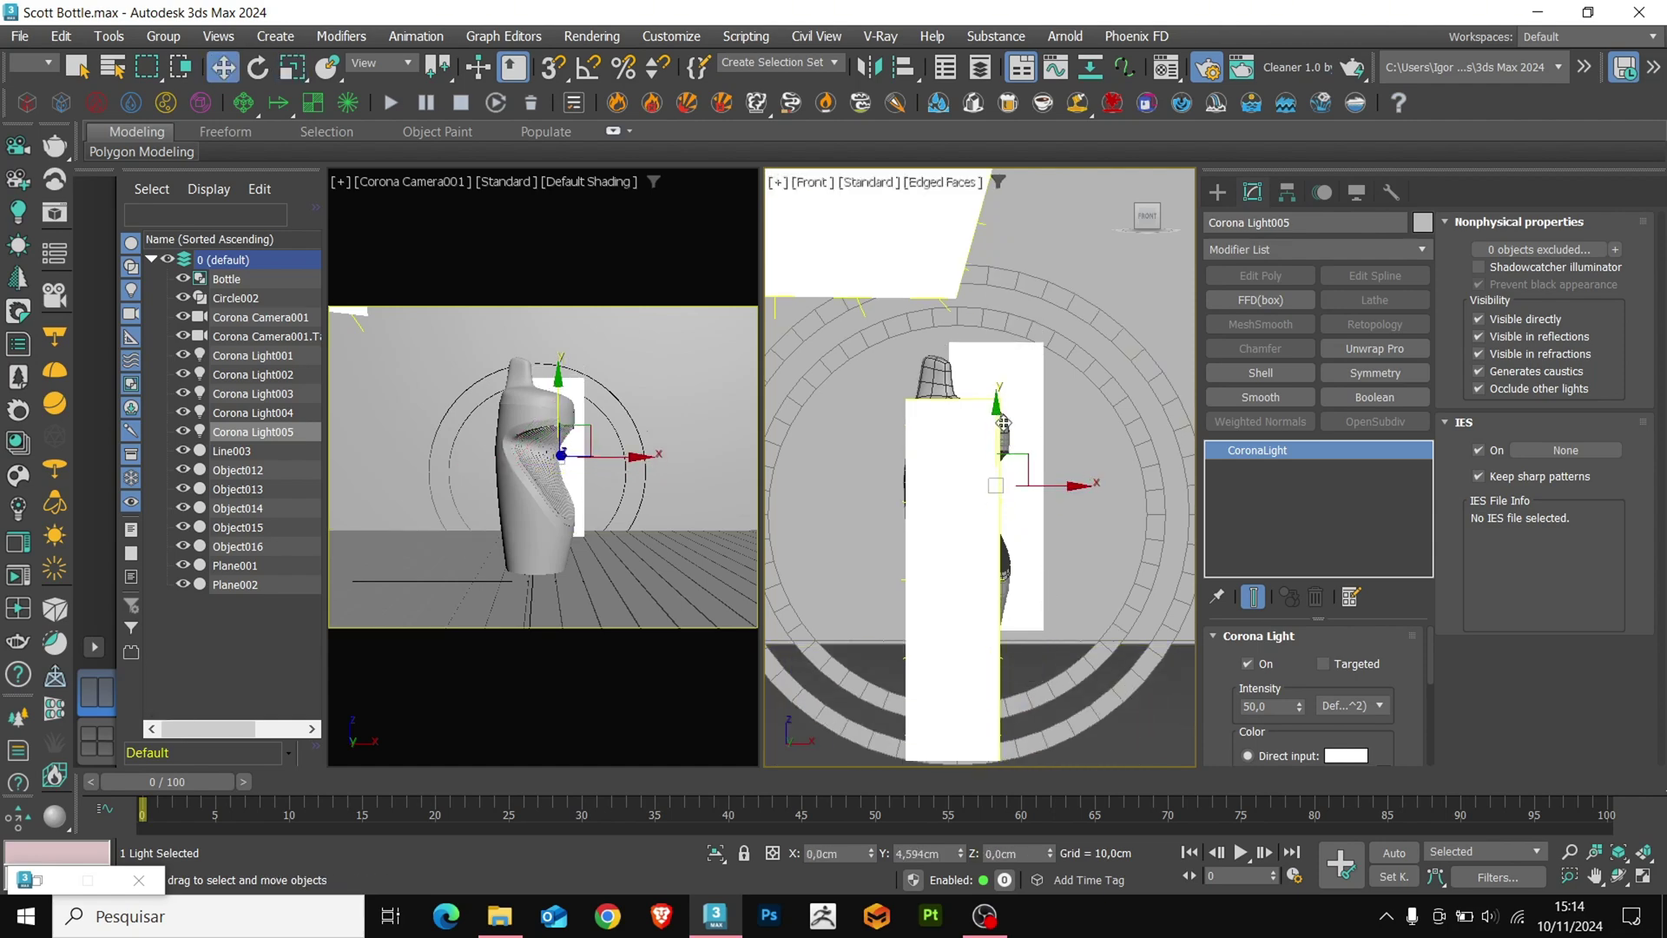
left_click_drag(1003, 423, 999, 369)
key("r")
key("w")
Copy the narrow rear light toward the backdrop, to about Y 120 cm, and rotate the copy to face the opposite way
middle_click_drag(999, 369, 1066, 429, "alt")
left_click_drag(1067, 431, 1153, 451, "shift")
left_click(873, 558)
key("e")
key("a")
key("a")
key("a")
key("w")
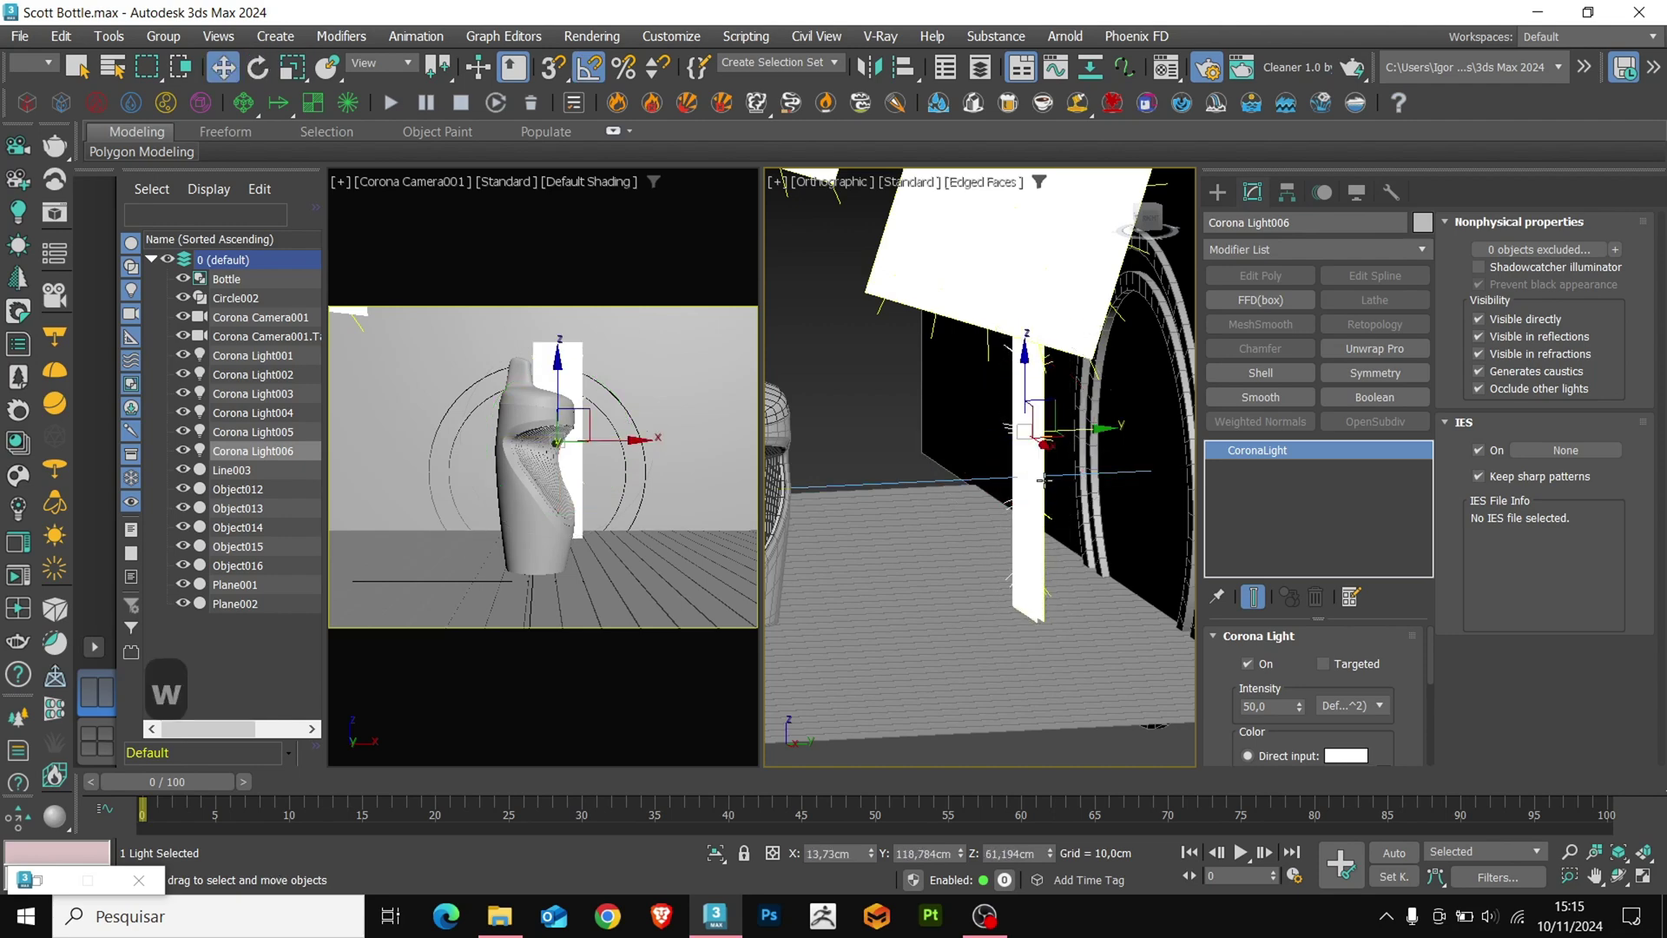
middle_click_drag(1107, 426, 1072, 419, "alt")
scroll(1072, 419, "up", 2)
Copy the outermost light near the backdrop straight down to about Z 55 cm
scroll(937, 486, "down", 5)
mouse_move(877, 473)
middle_mouse_down("alt")
mouse_move(960, 482)
mouse_move(908, 476)
middle_mouse_up("alt")
scroll(938, 482, "down", 2)
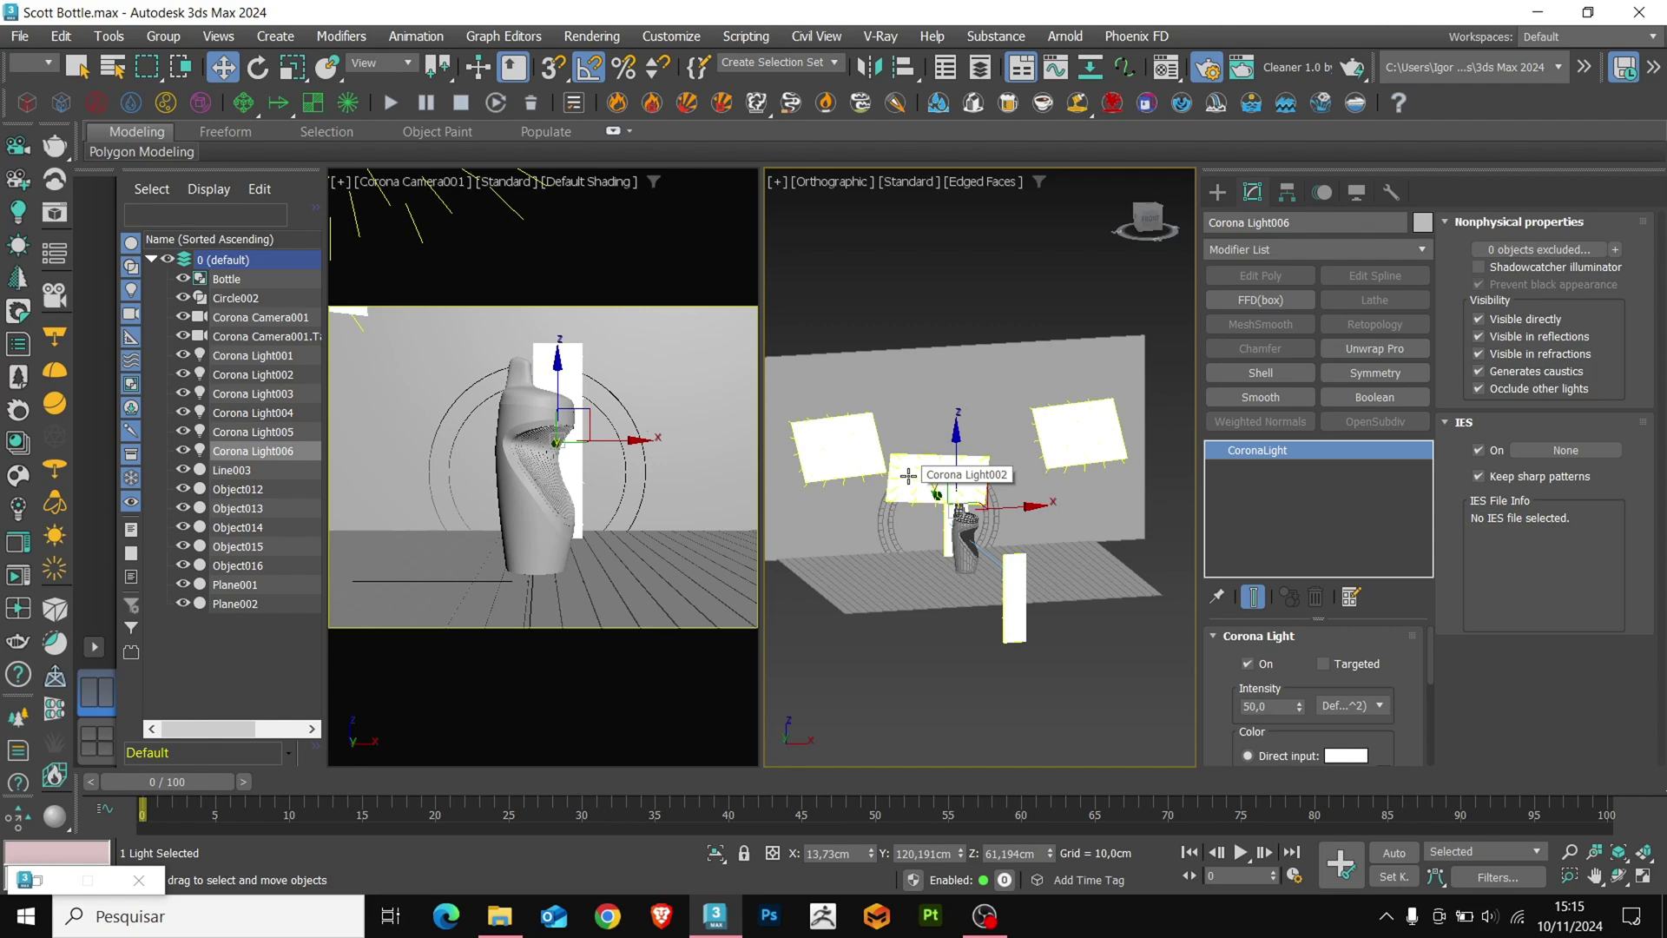
left_click(908, 475)
left_click(826, 458)
middle_click_drag(826, 458, 910, 429)
left_click_drag(913, 375, 915, 455, "shift")
key("Return")
Undo a trial rotation of the lower light copy and rotate it again to angle it toward the bottle
middle_click_drag(920, 465, 951, 548, "alt")
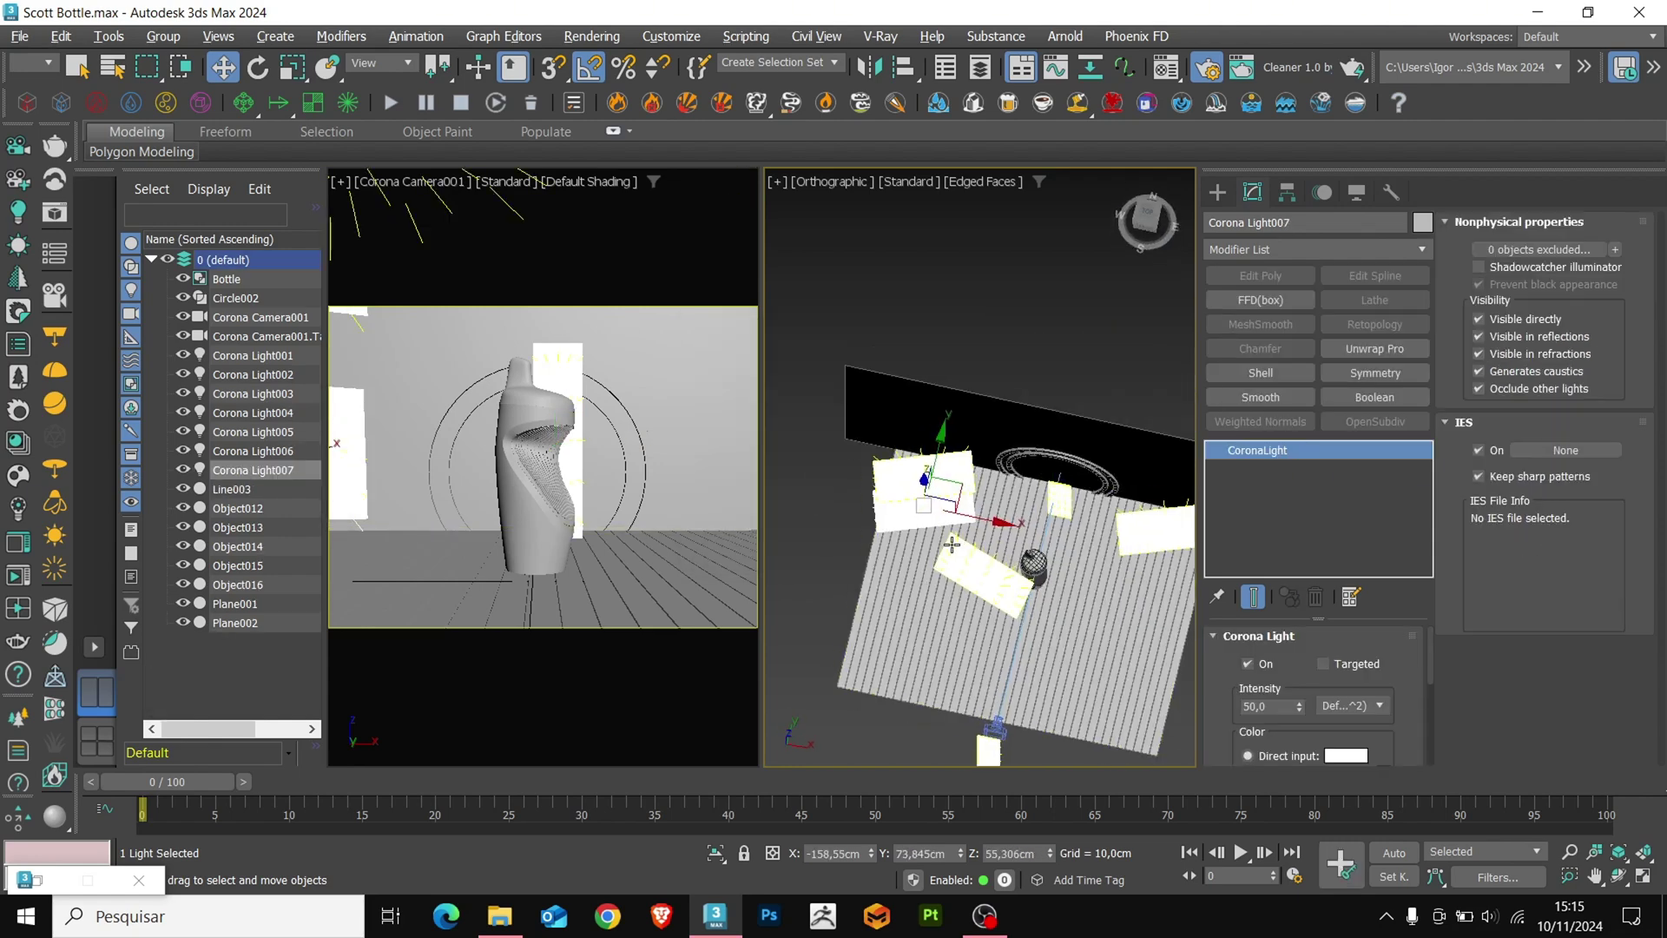
key("f")
key("e")
key("a")
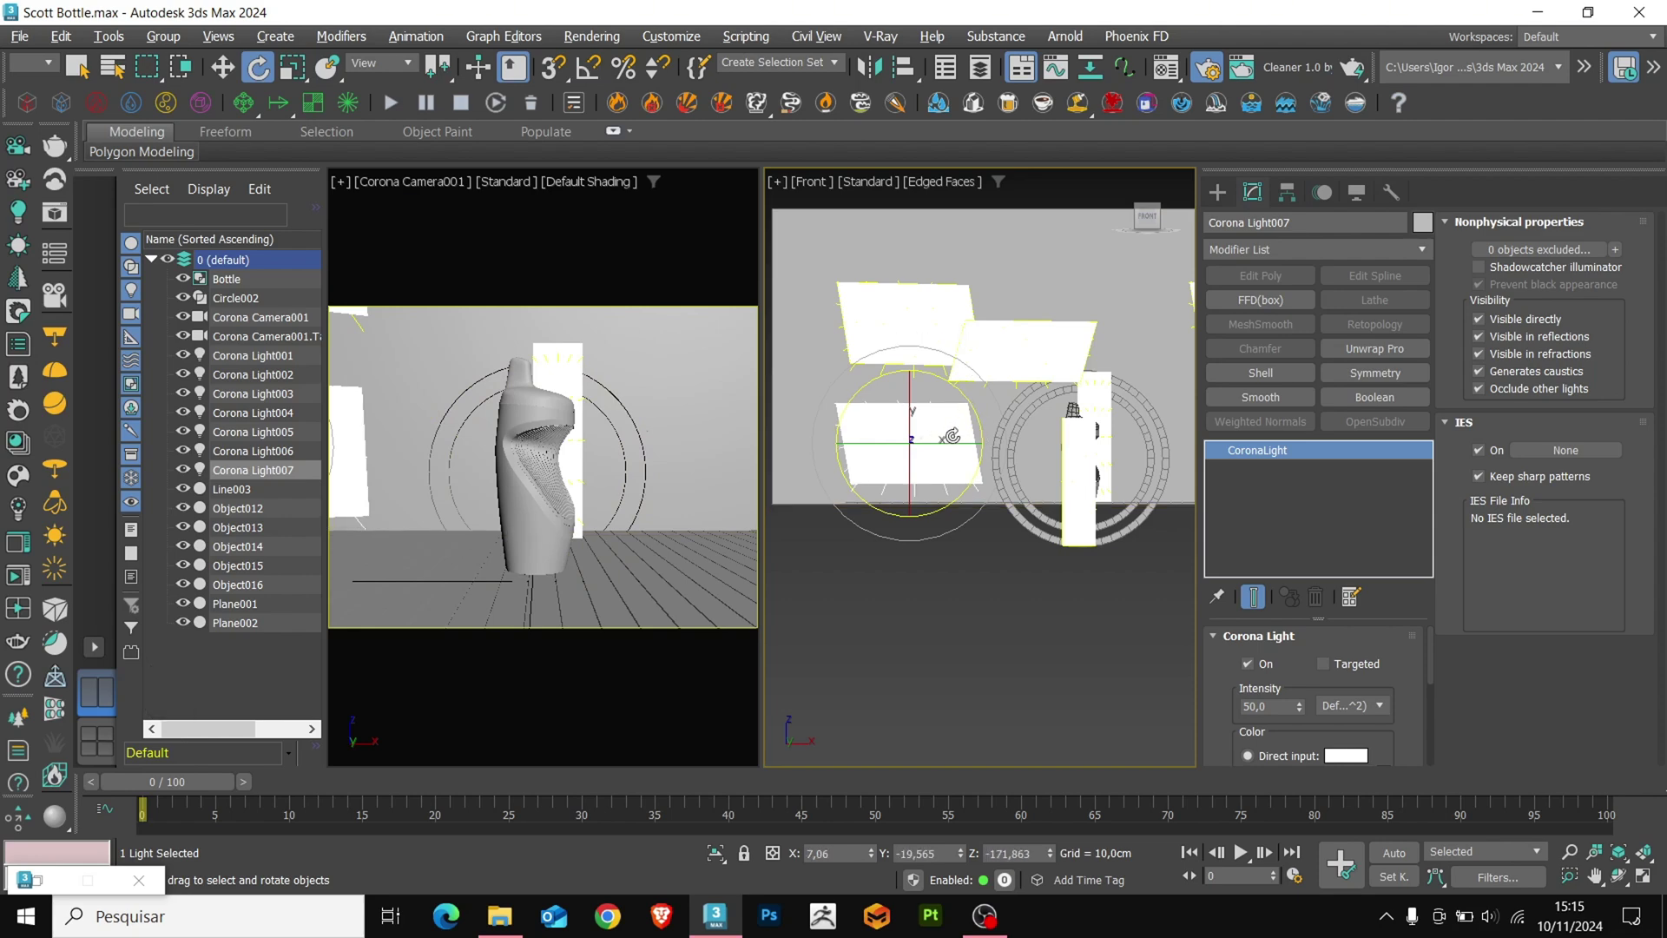
key("ctrl+z")
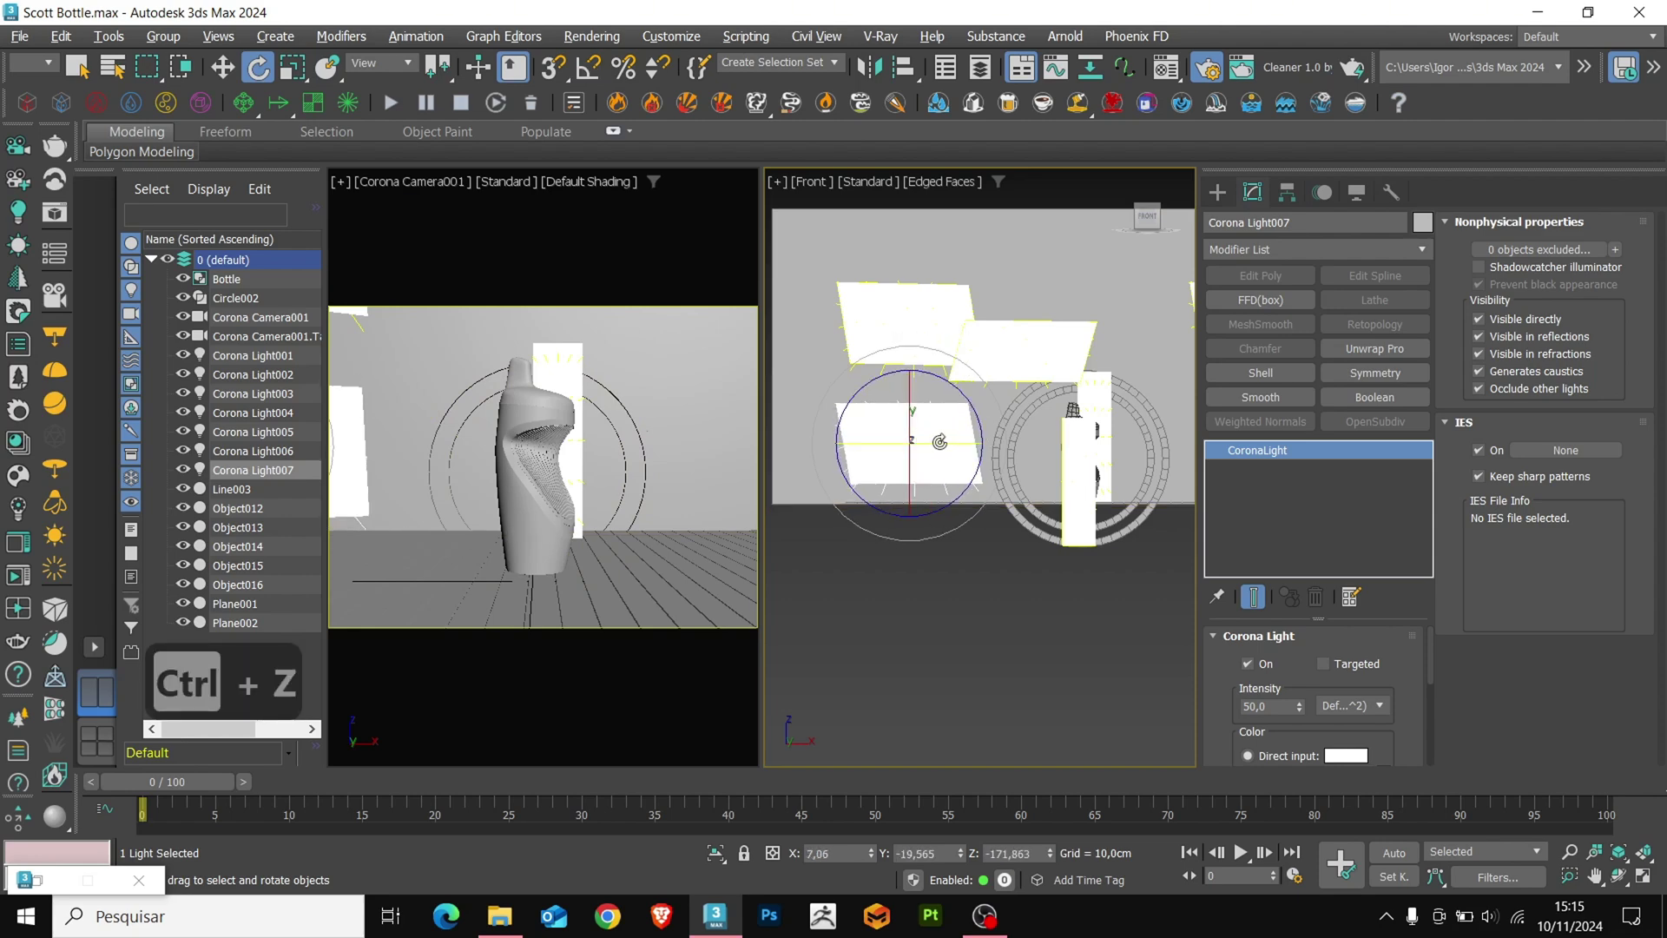
left_click_drag(904, 444, 865, 461)
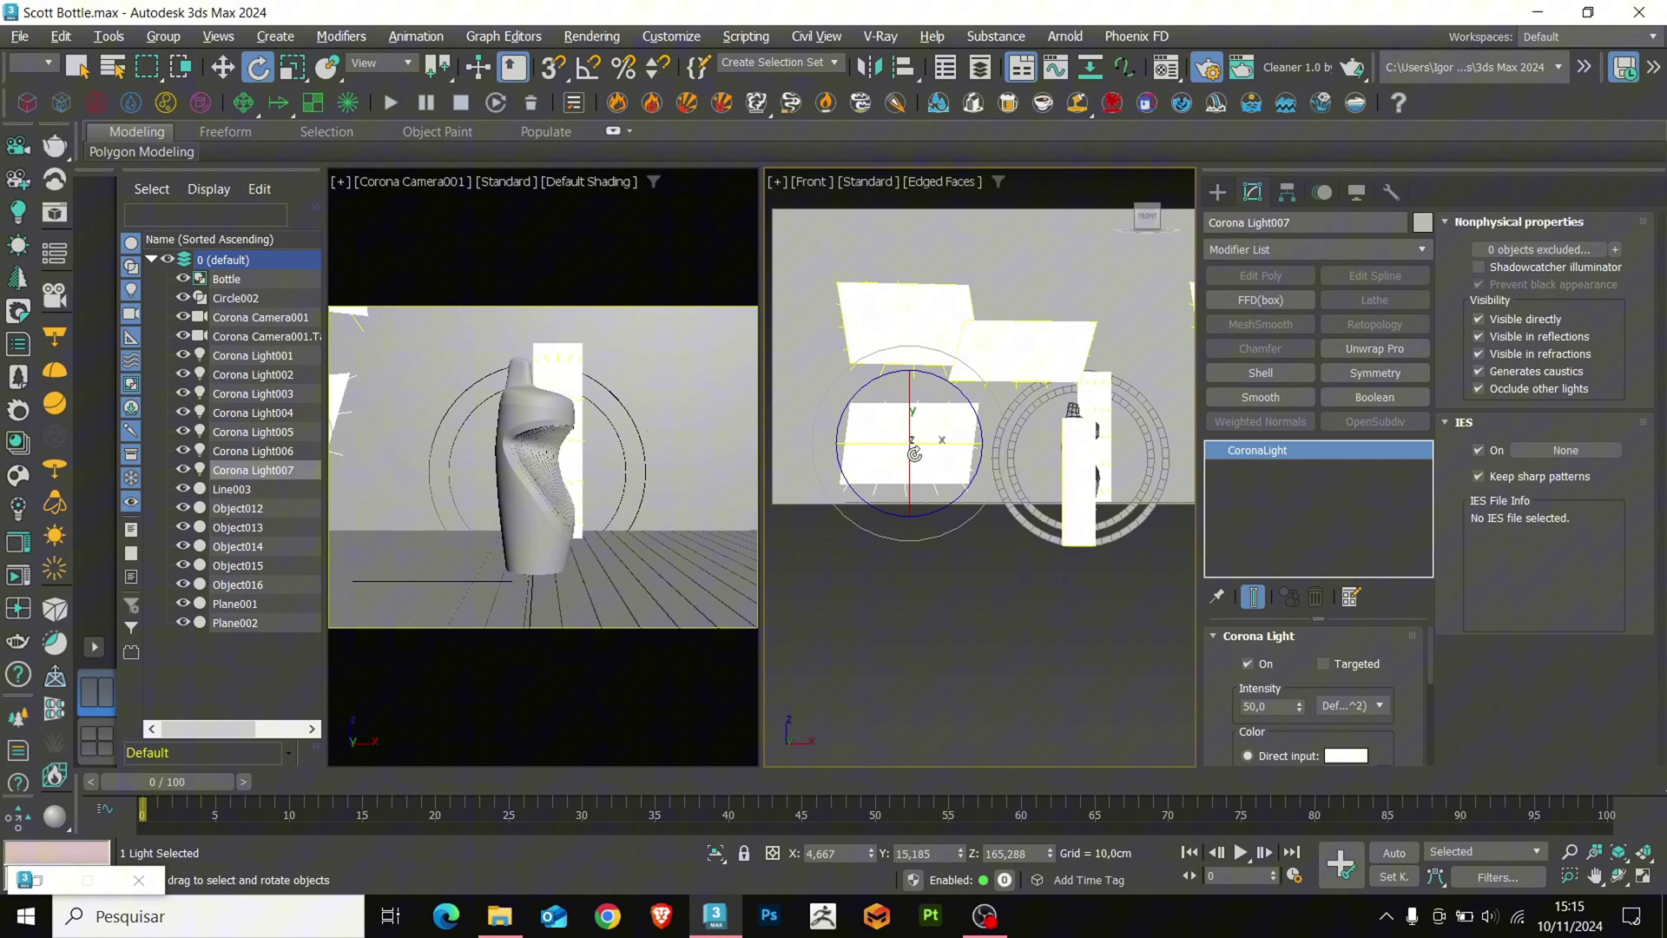
Move the lower light copy to about X -115 cm, Z 75 cm and scale it to 120% along X
key("w")
left_click_drag(966, 446, 1017, 444)
key("r")
left_click_drag(964, 395, 1057, 428)
key("w")
key("r")
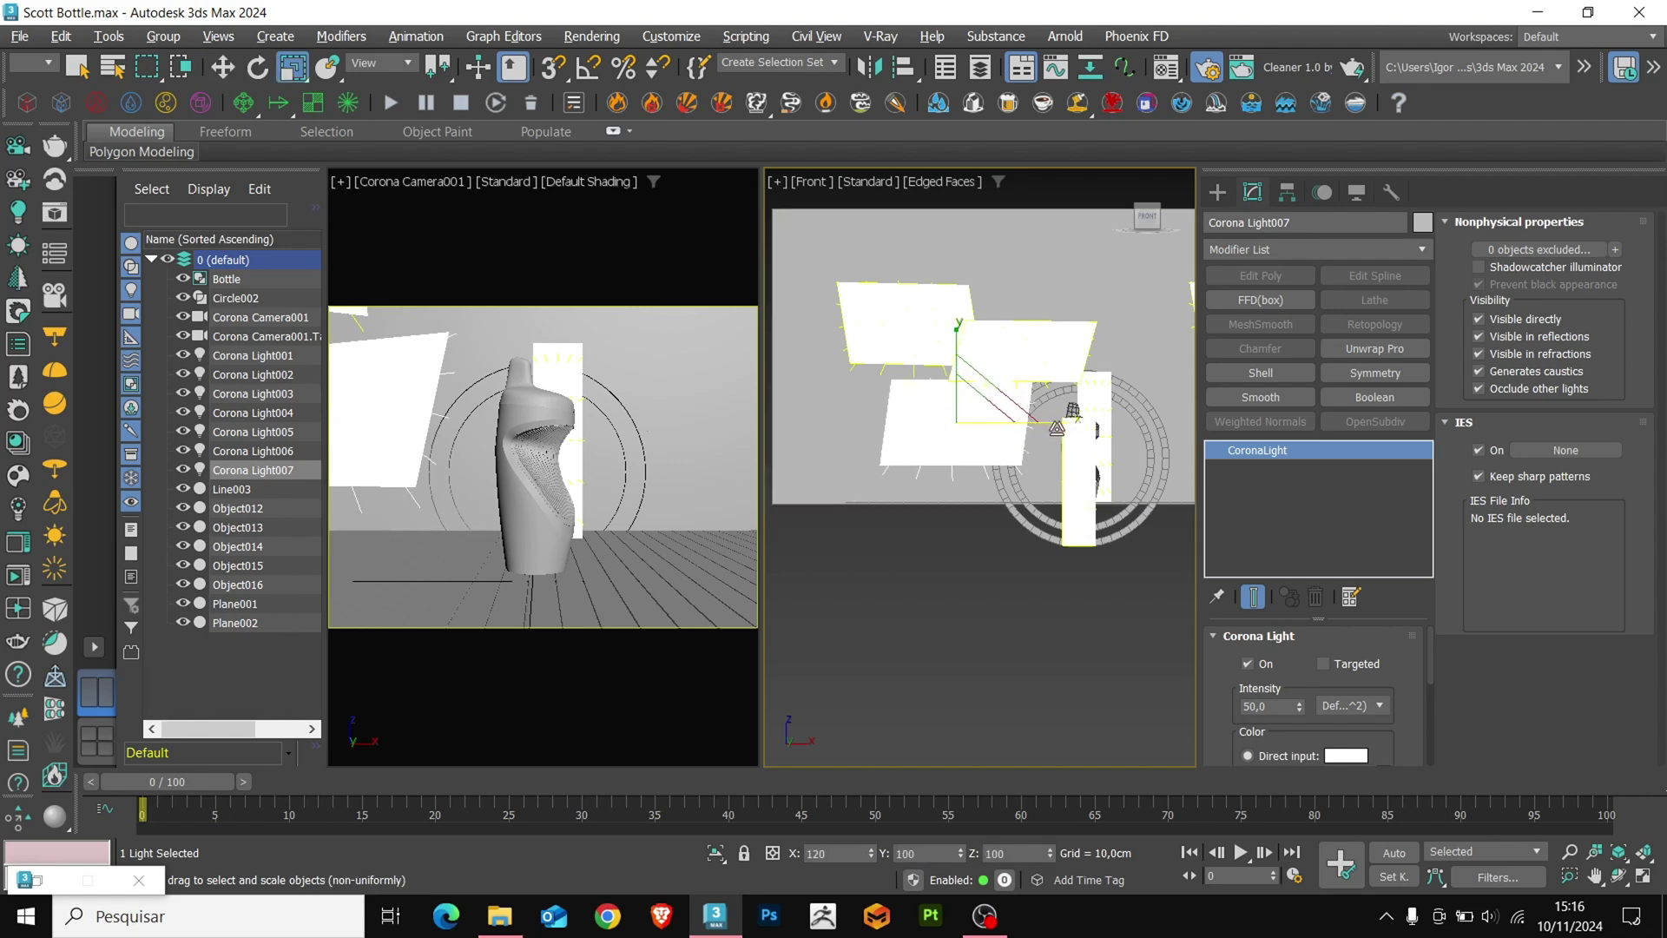
key("w")
Set the renderer to Corona and start an interactive render of the camera view
middle_click_drag(1056, 429, 990, 503, "alt")
right_click(690, 499)
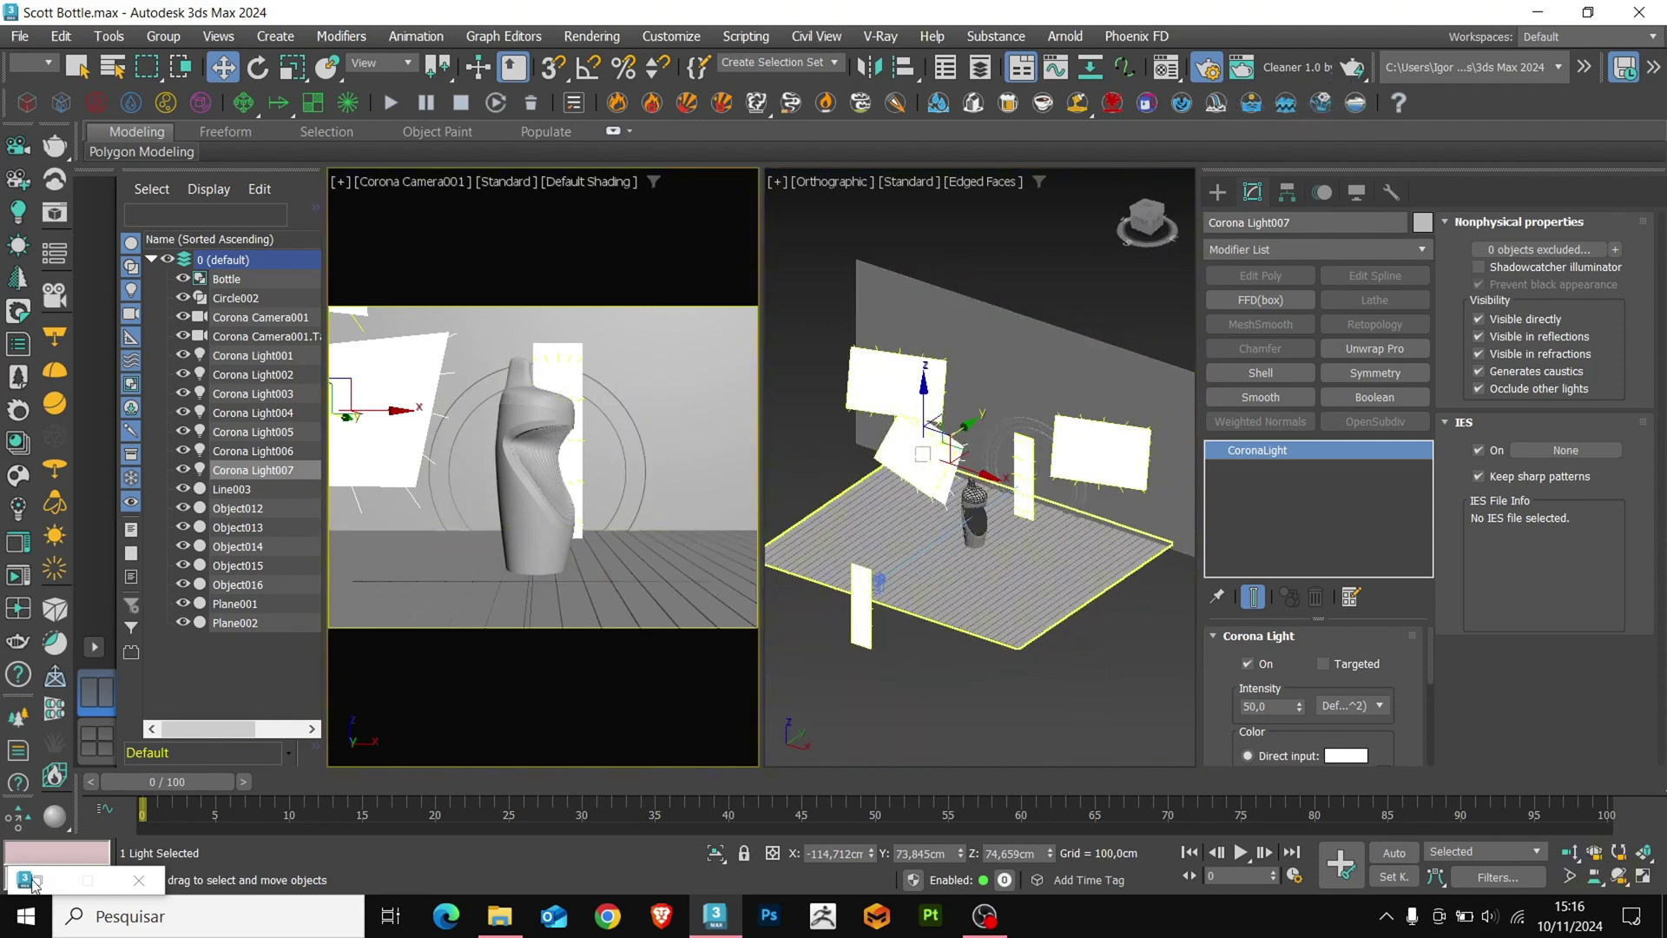
key("F10")
left_click(1292, 266)
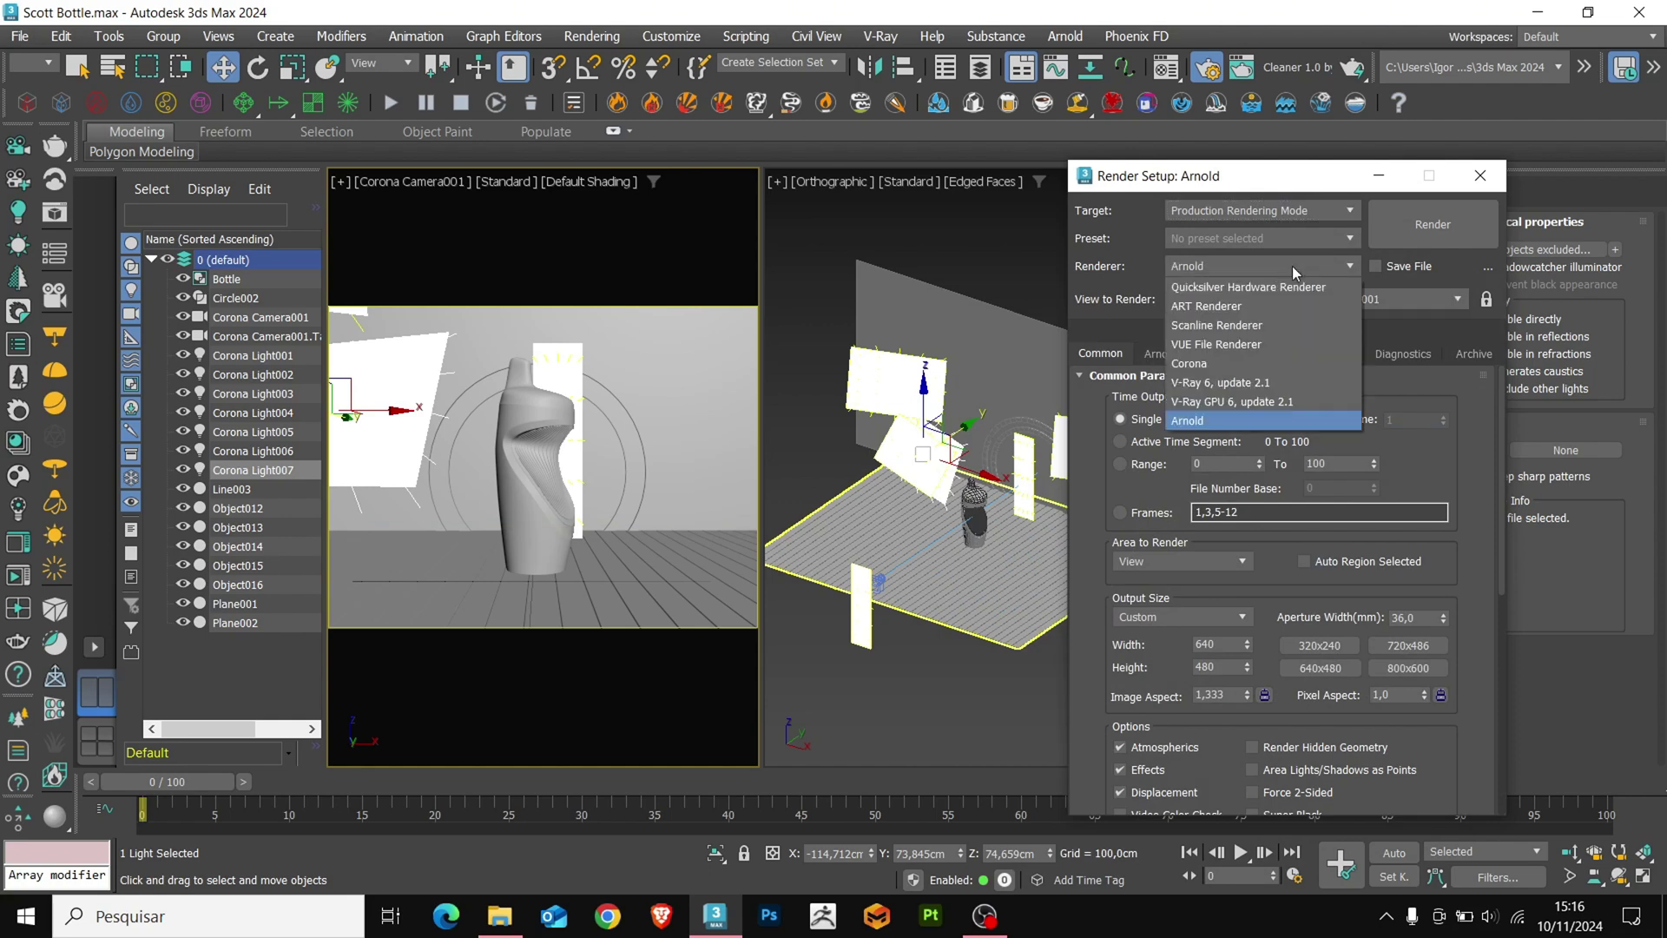
left_click(1219, 371)
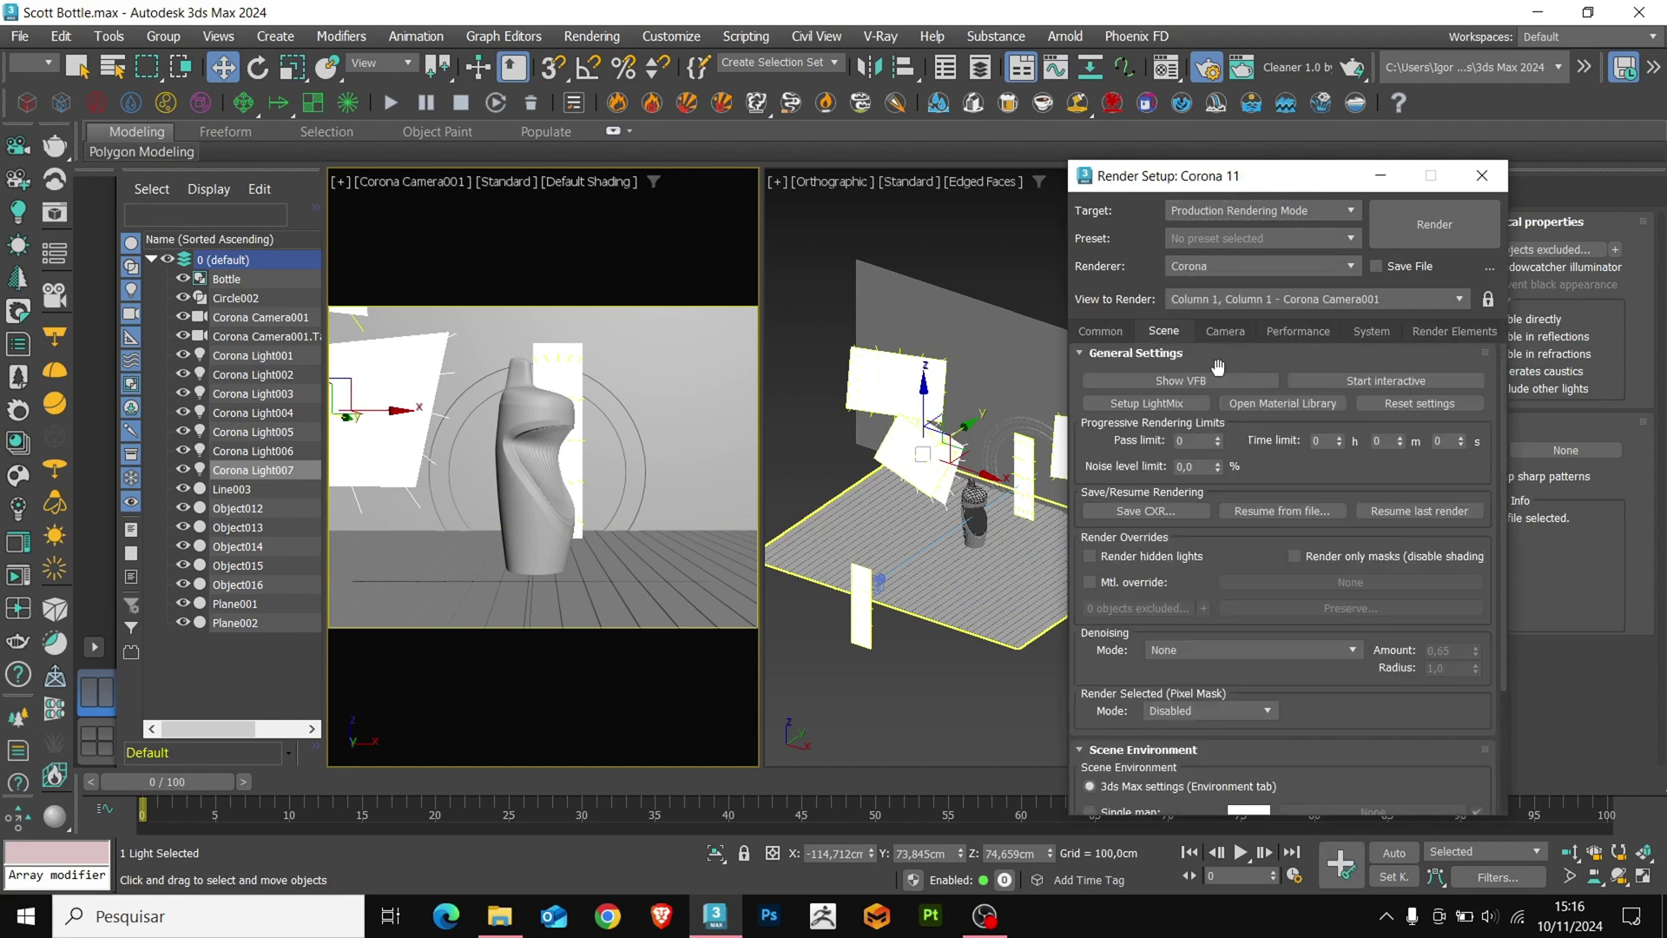
left_click(1389, 386)
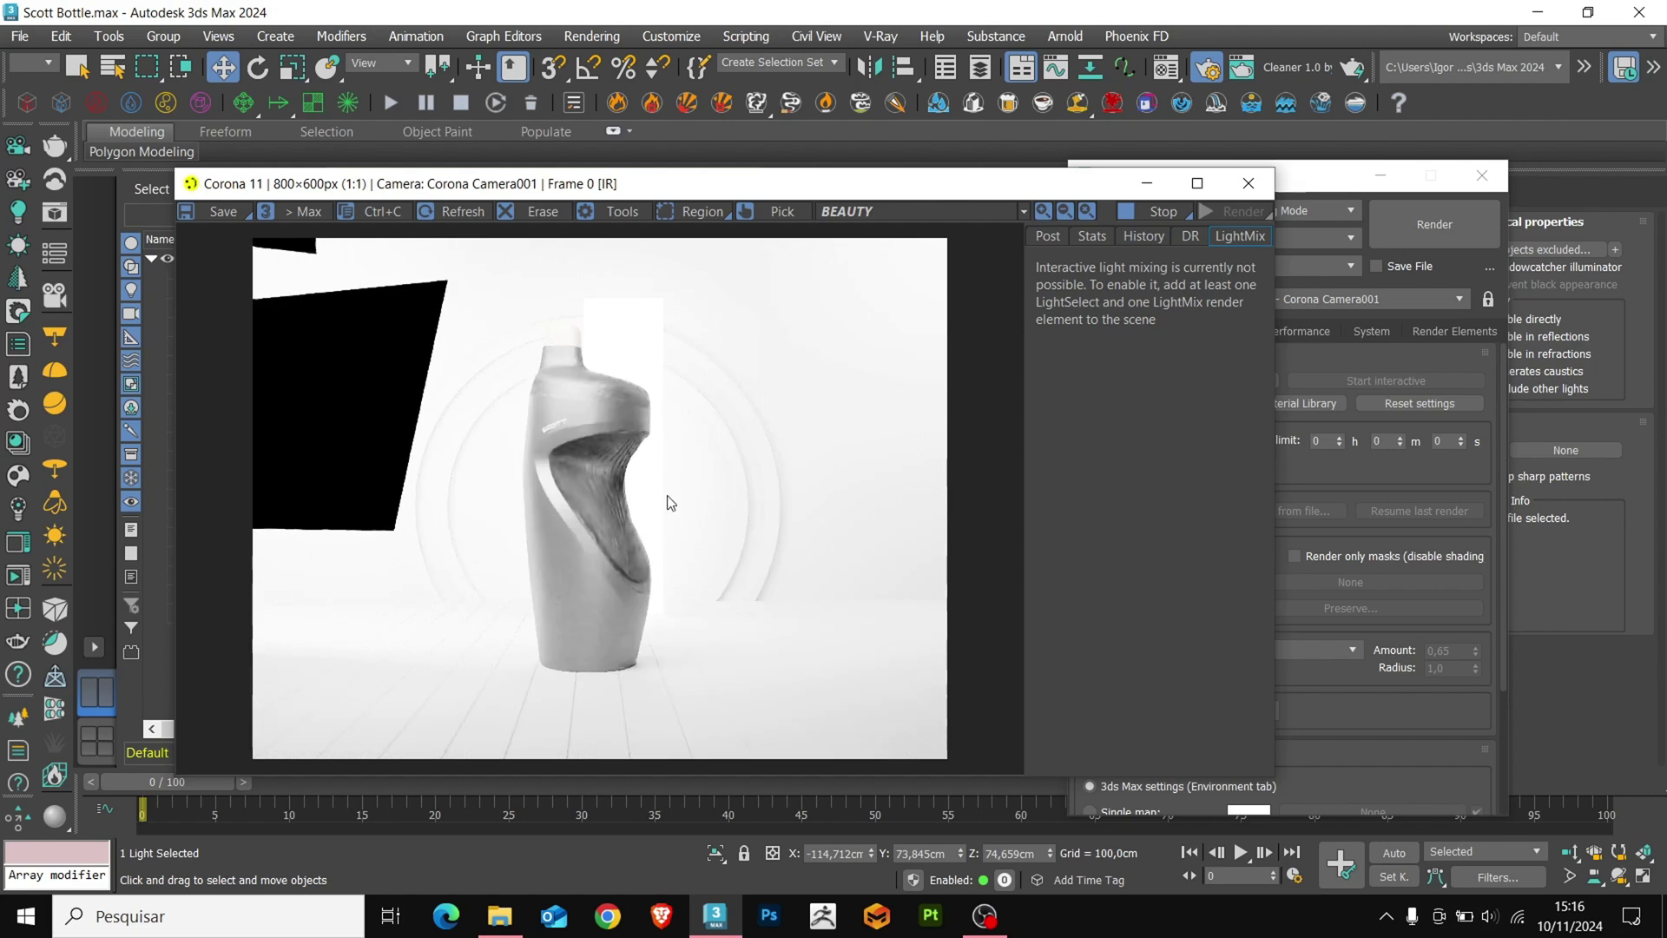
Examine the interactive render of the bottle, stop it, and put away the frame buffer and render settings
scroll(556, 554, "up", 1)
scroll(556, 554, "down", 1)
left_click(1134, 219)
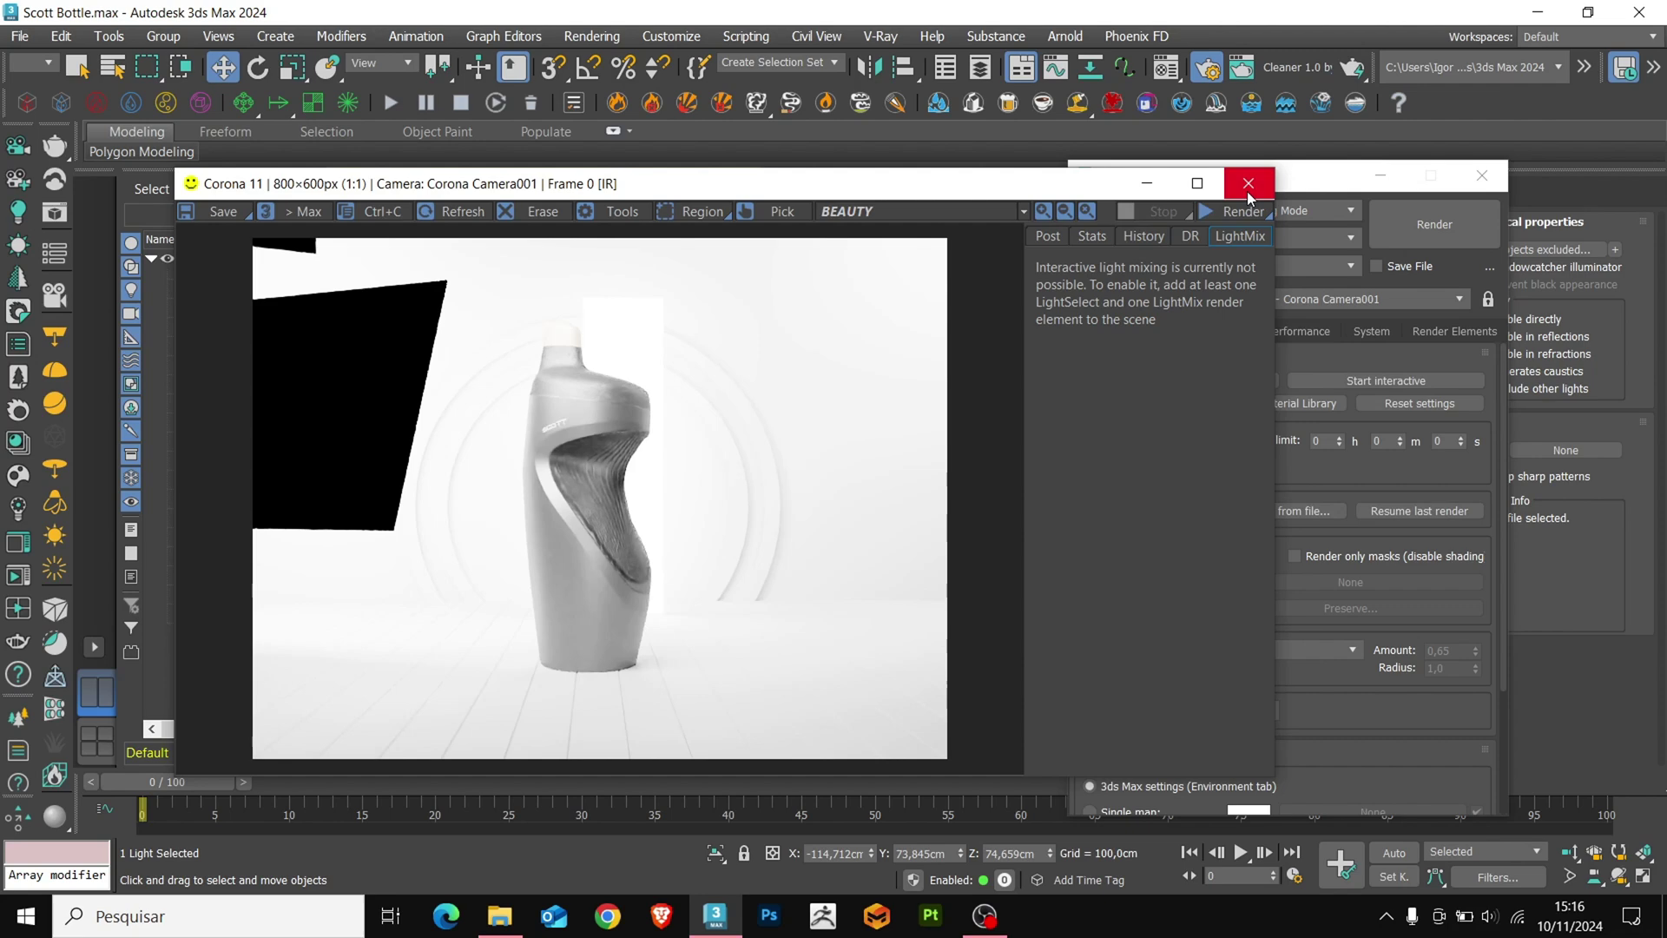
left_click(1249, 183)
left_click(1372, 183)
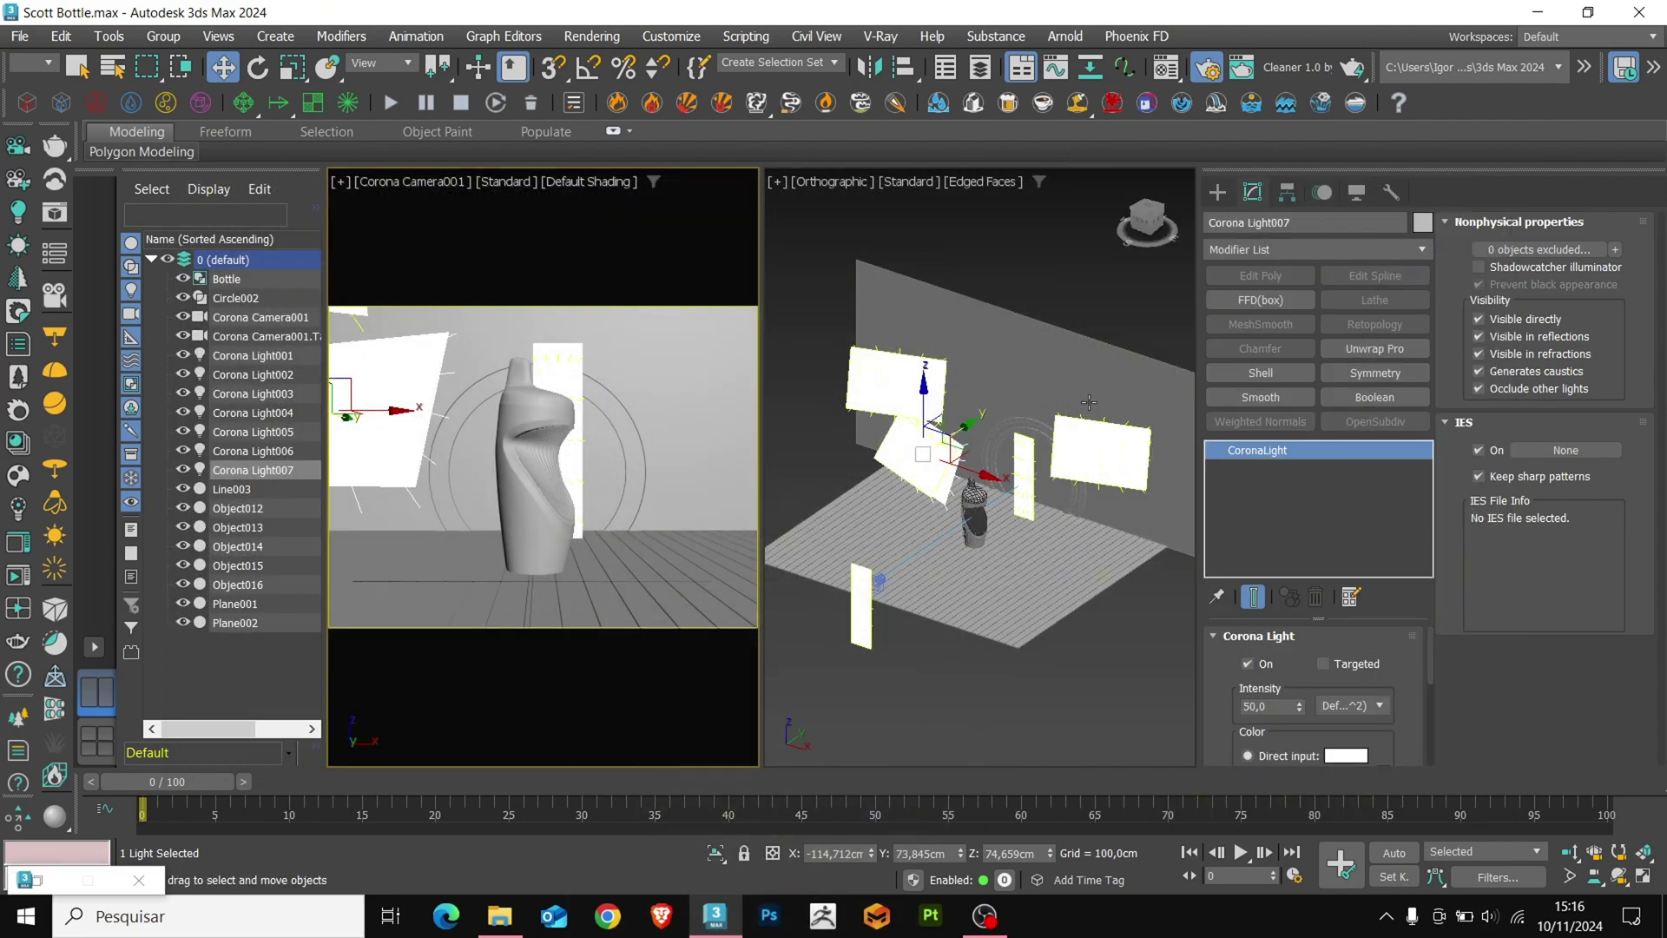
Rename the narrow light in front of the bottle to Front Light
scroll(798, 714, "up", 2)
left_click(899, 594)
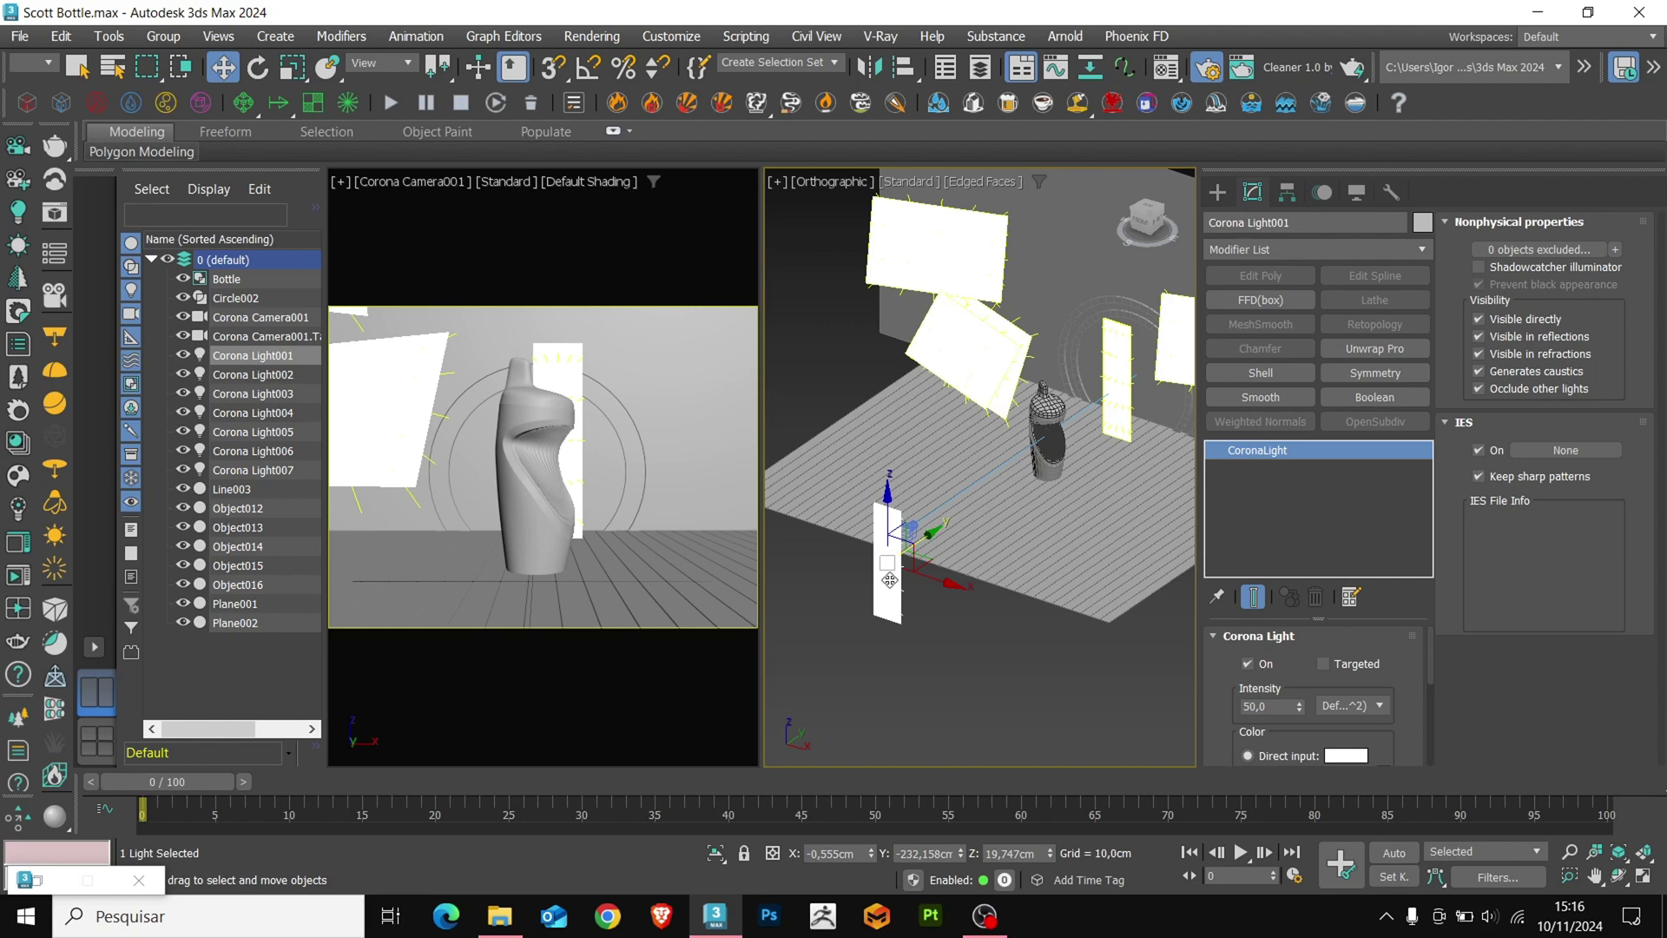
left_click(1259, 222)
type("Front")
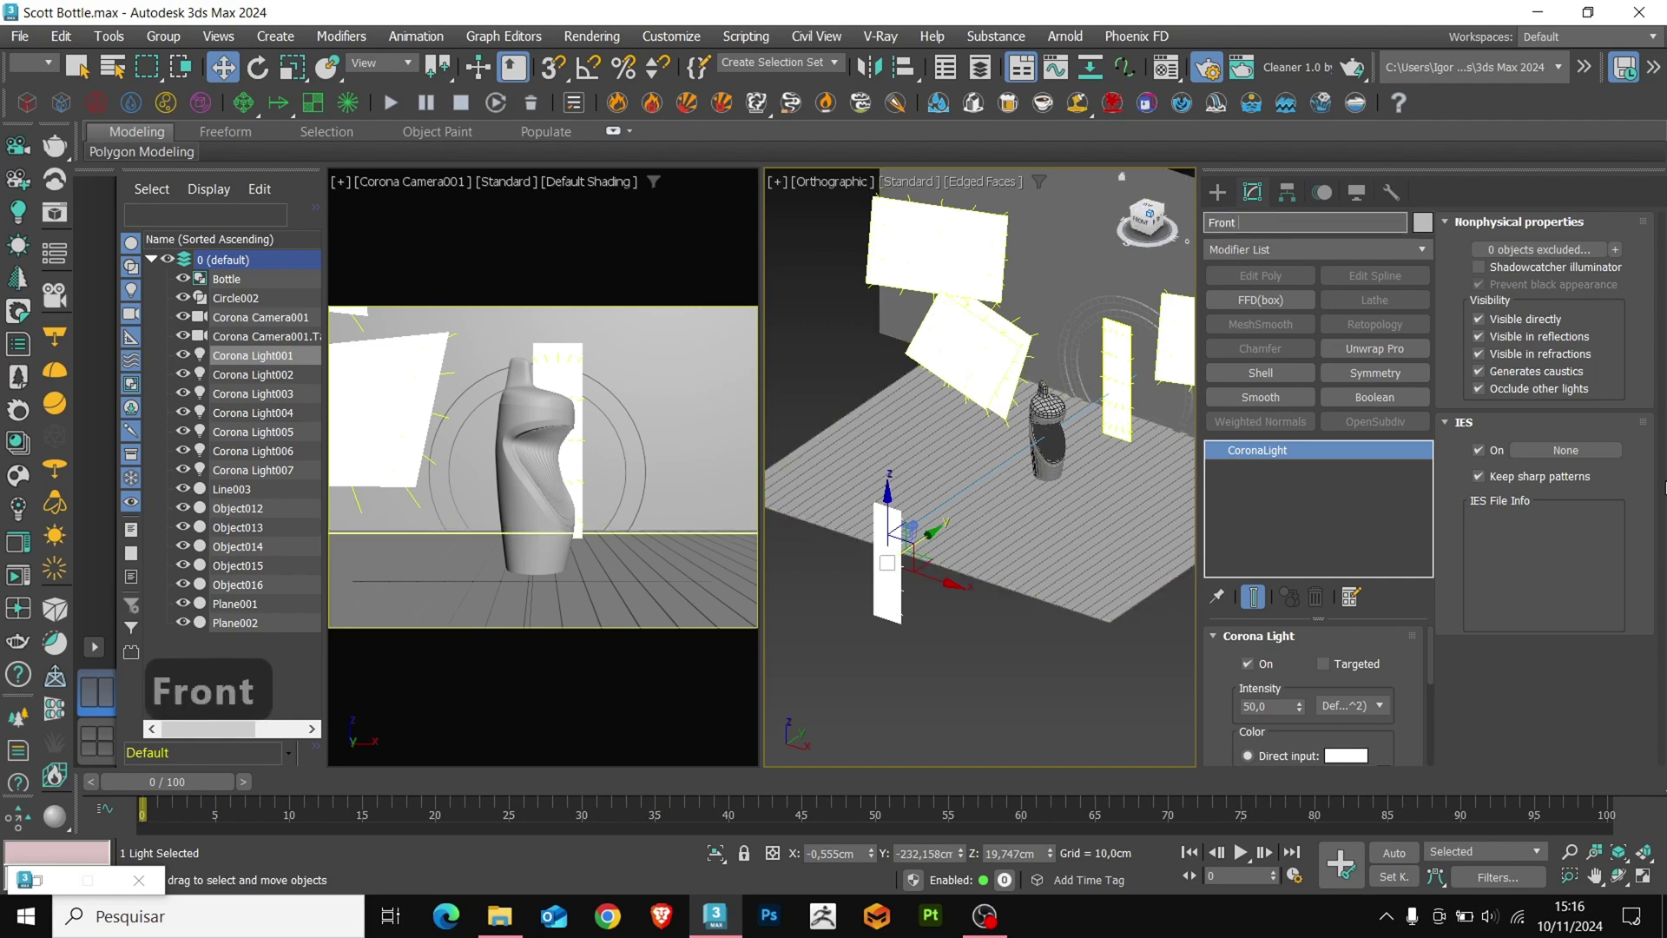
type(" Light")
key("Return")
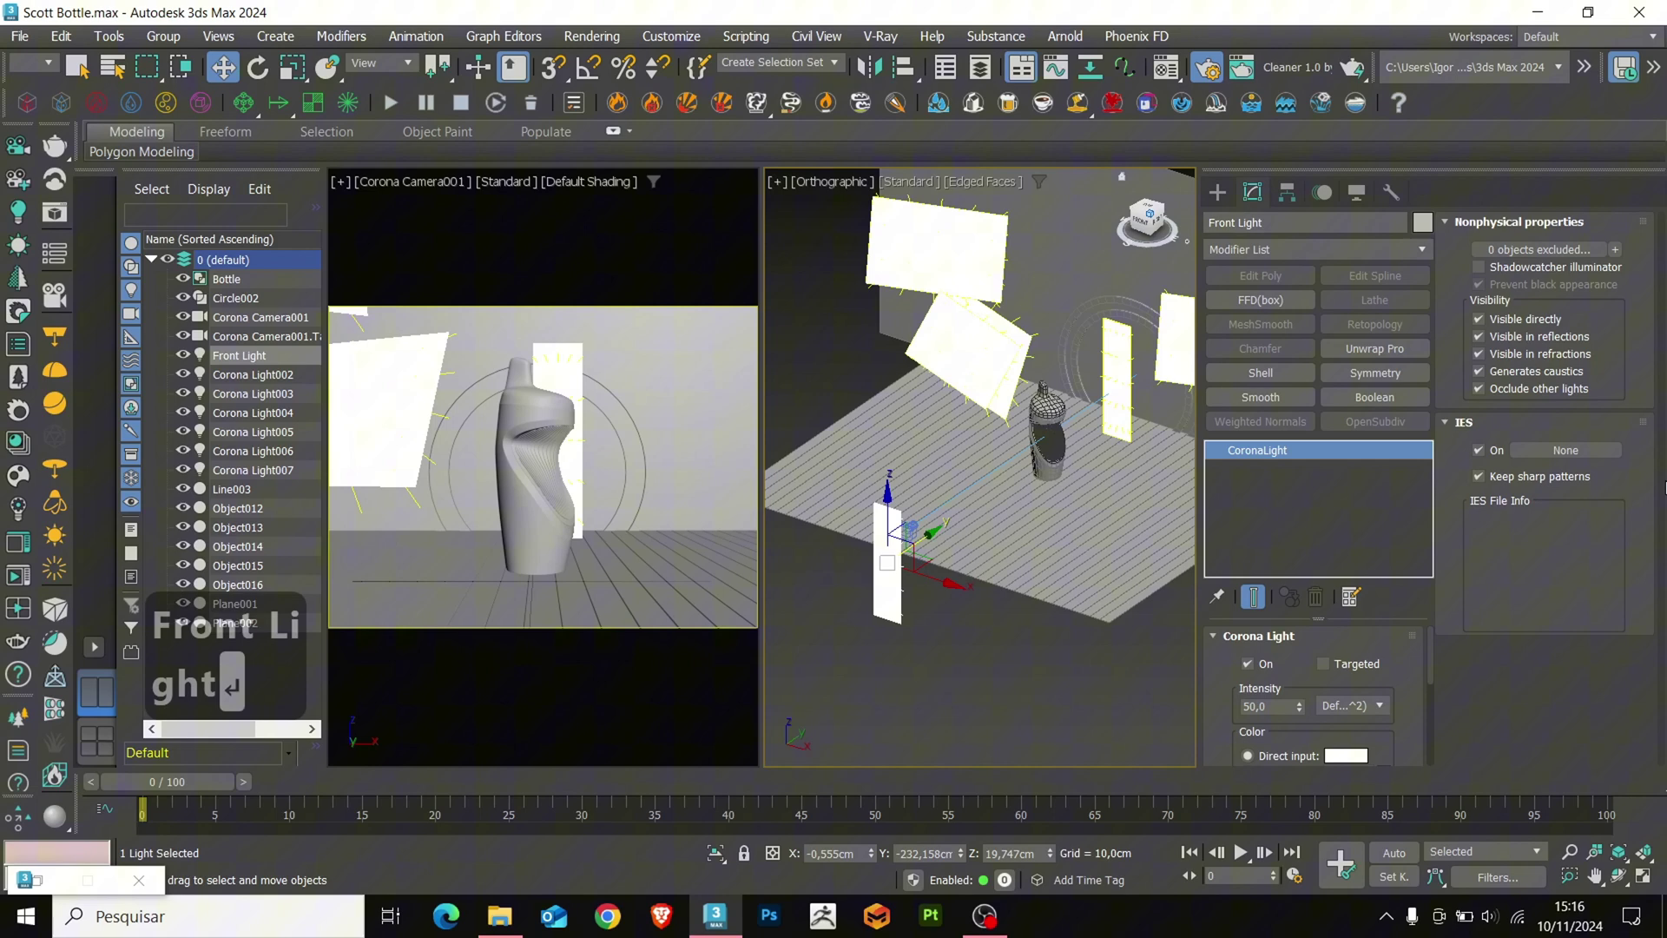
Move the narrow light Corona Light006 behind the bottle along the Y axis to about Y 120 cm
middle_click_drag(1172, 651, 1159, 668)
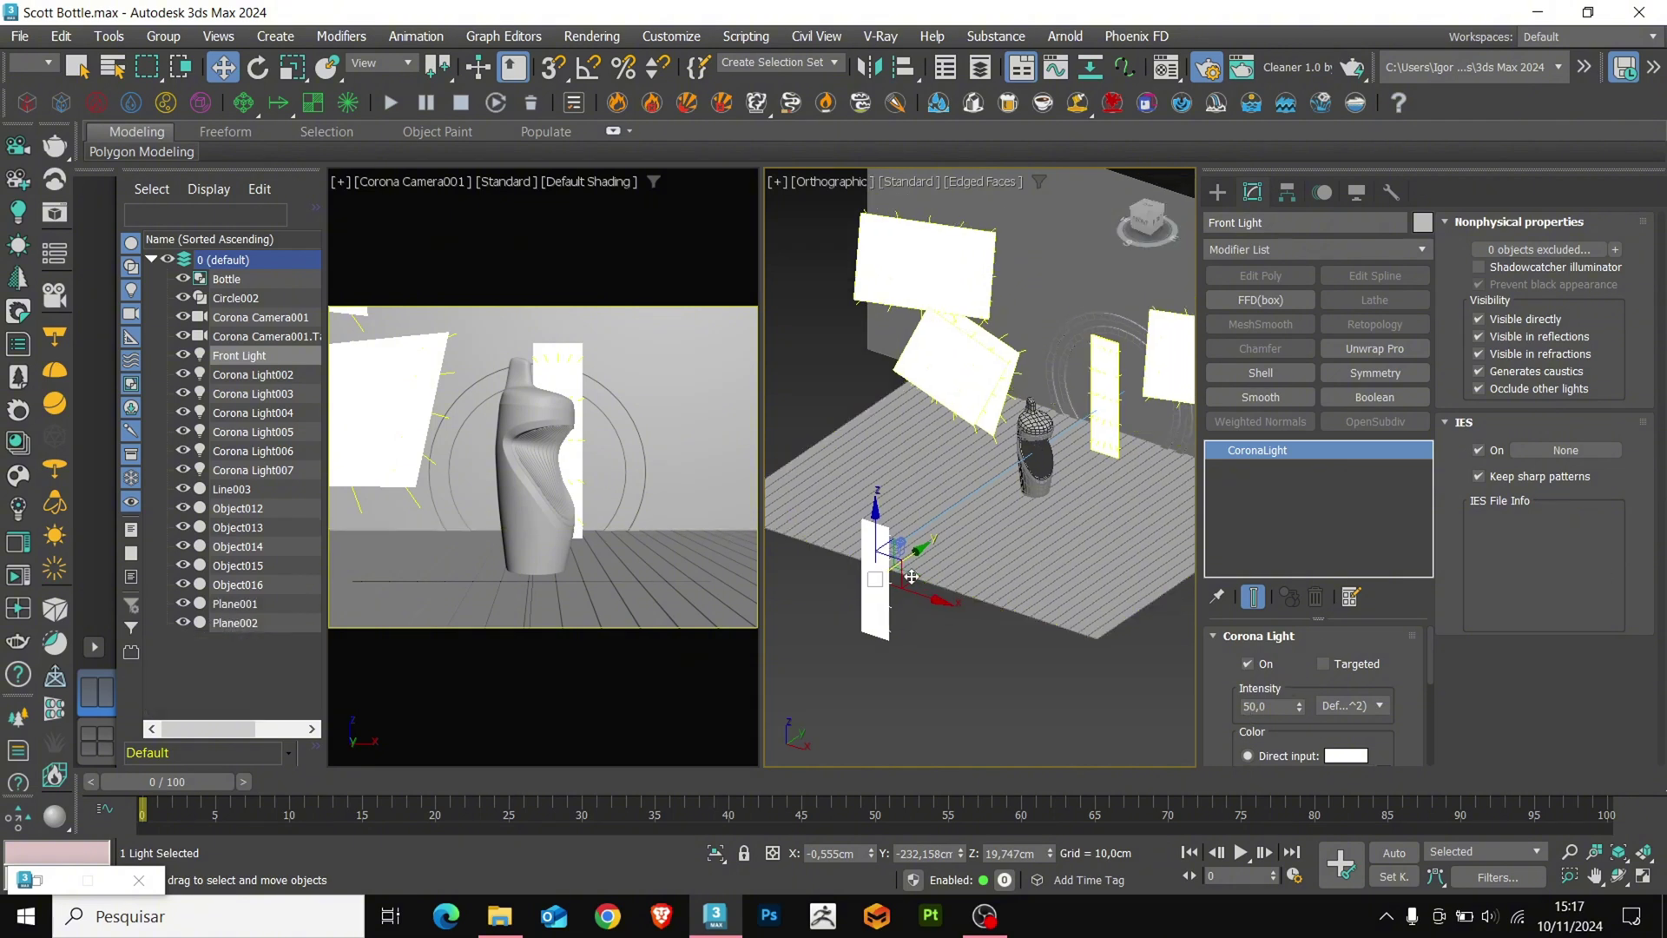
middle_click_drag(912, 577, 881, 575, "alt")
scroll(1146, 408, "up", 4)
left_click(1013, 447)
middle_click_drag(1064, 458, 1017, 462, "alt")
left_click_drag(1044, 429, 1029, 432)
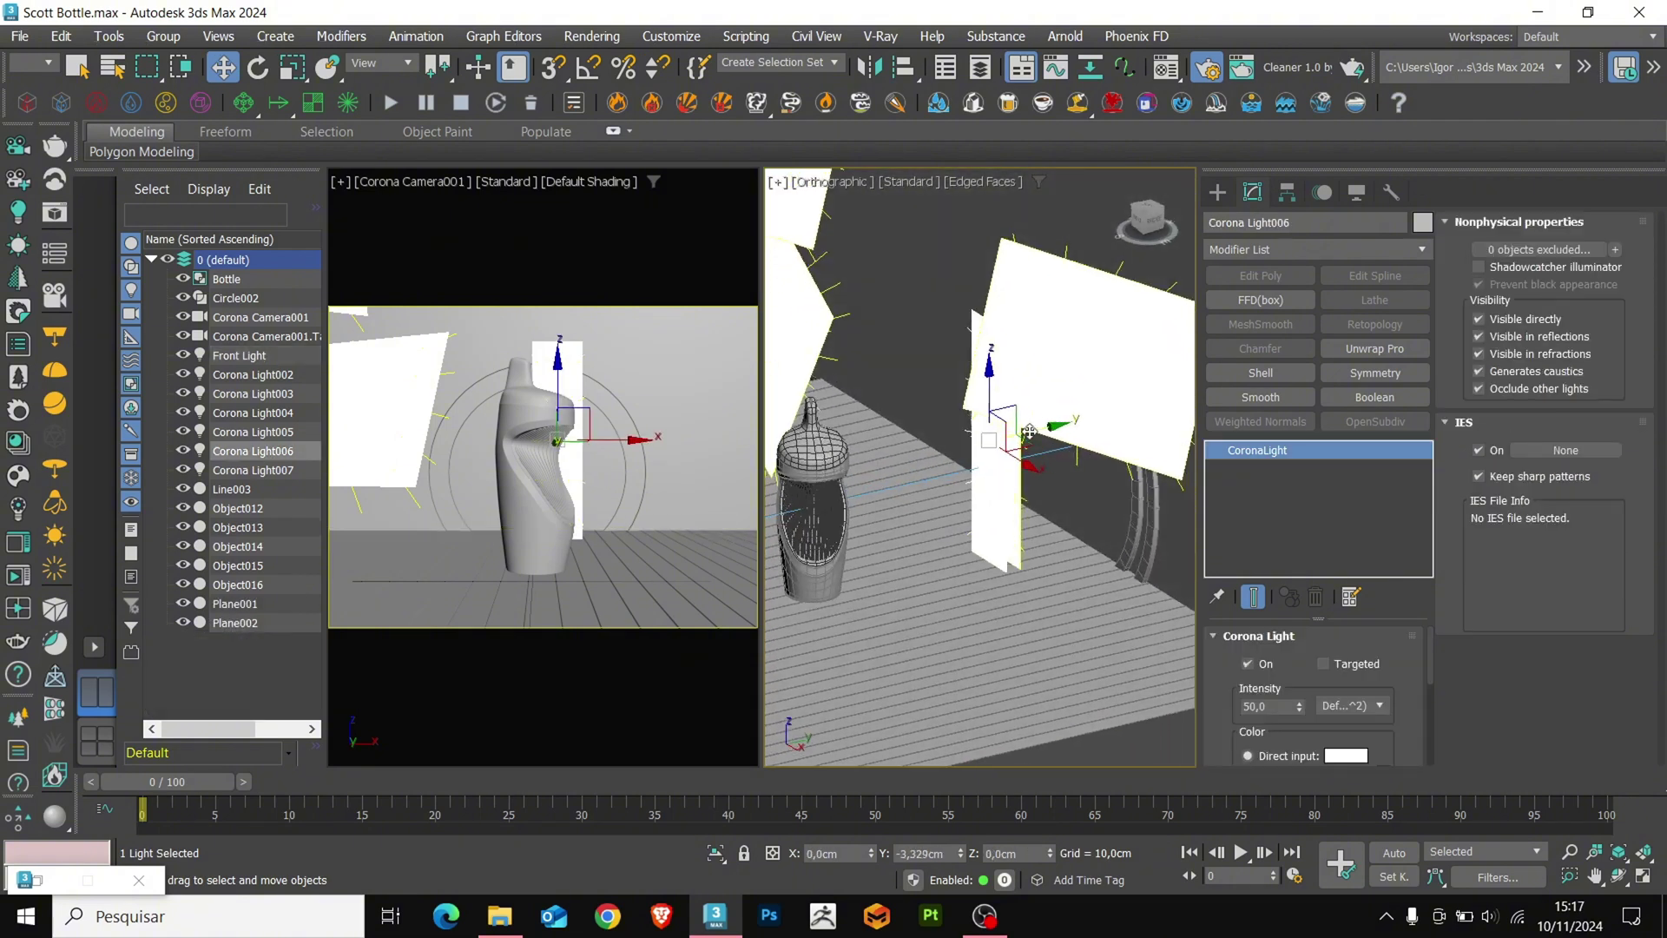
Set Corona Light006's intensity to 200 and switch its color to a Kelvin temperature of 4000
left_click(1281, 705)
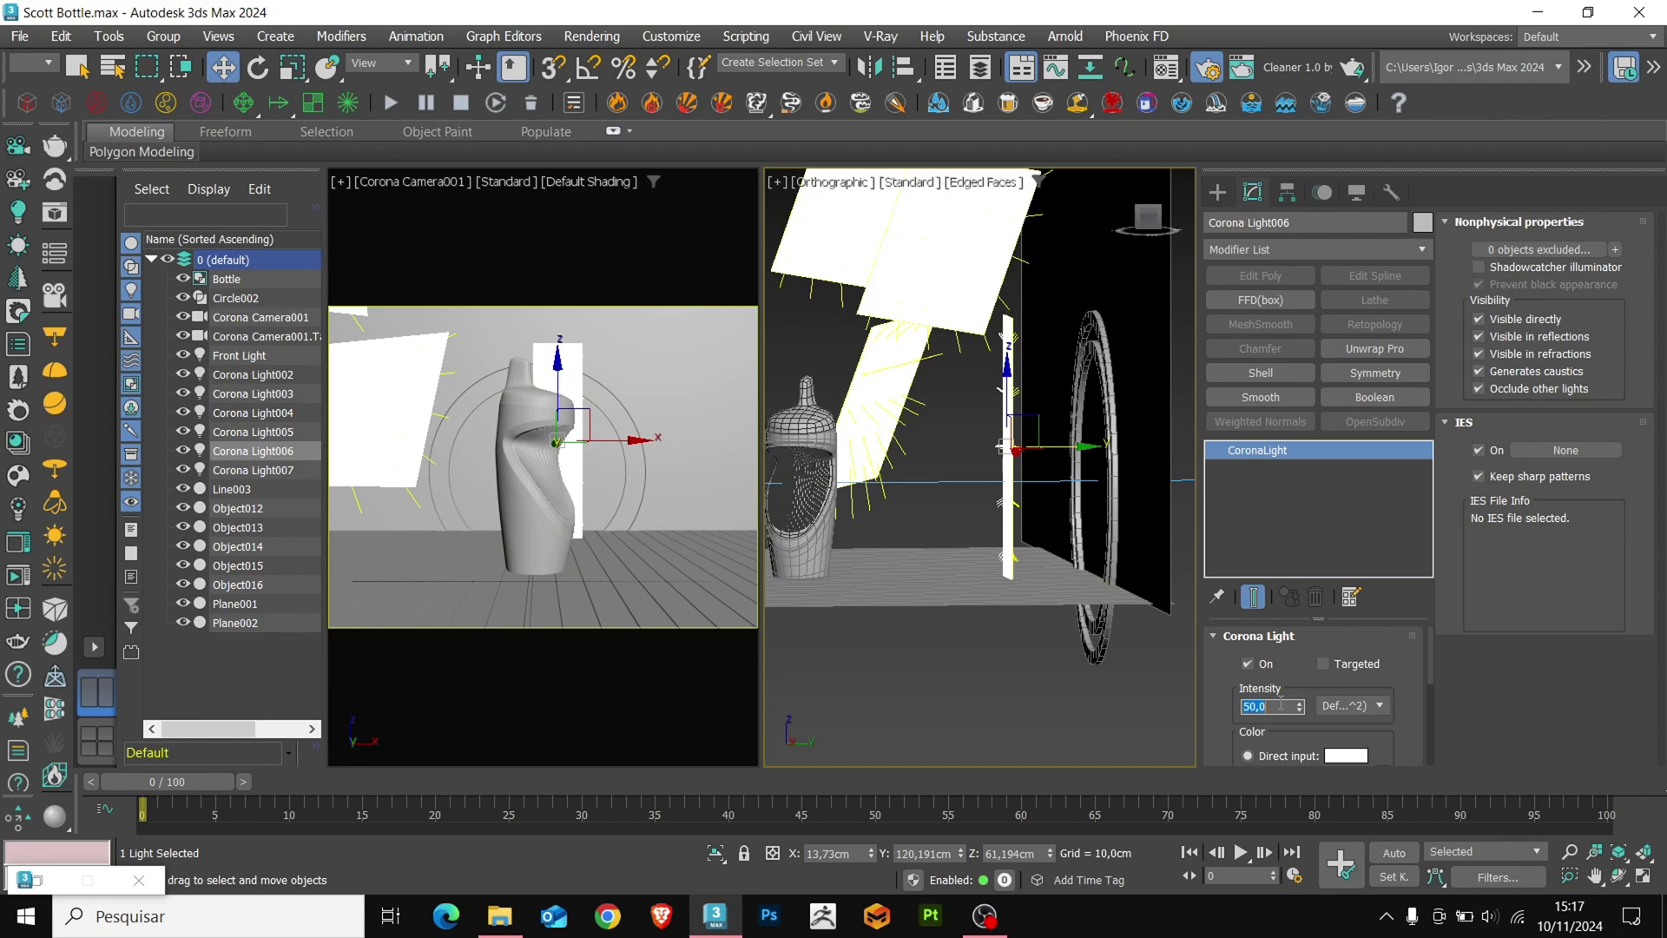
type("00")
key("BackSpace")
key("BackSpace")
key("BackSpace")
type("200")
scroll(1285, 705, "down", 1)
key("Return")
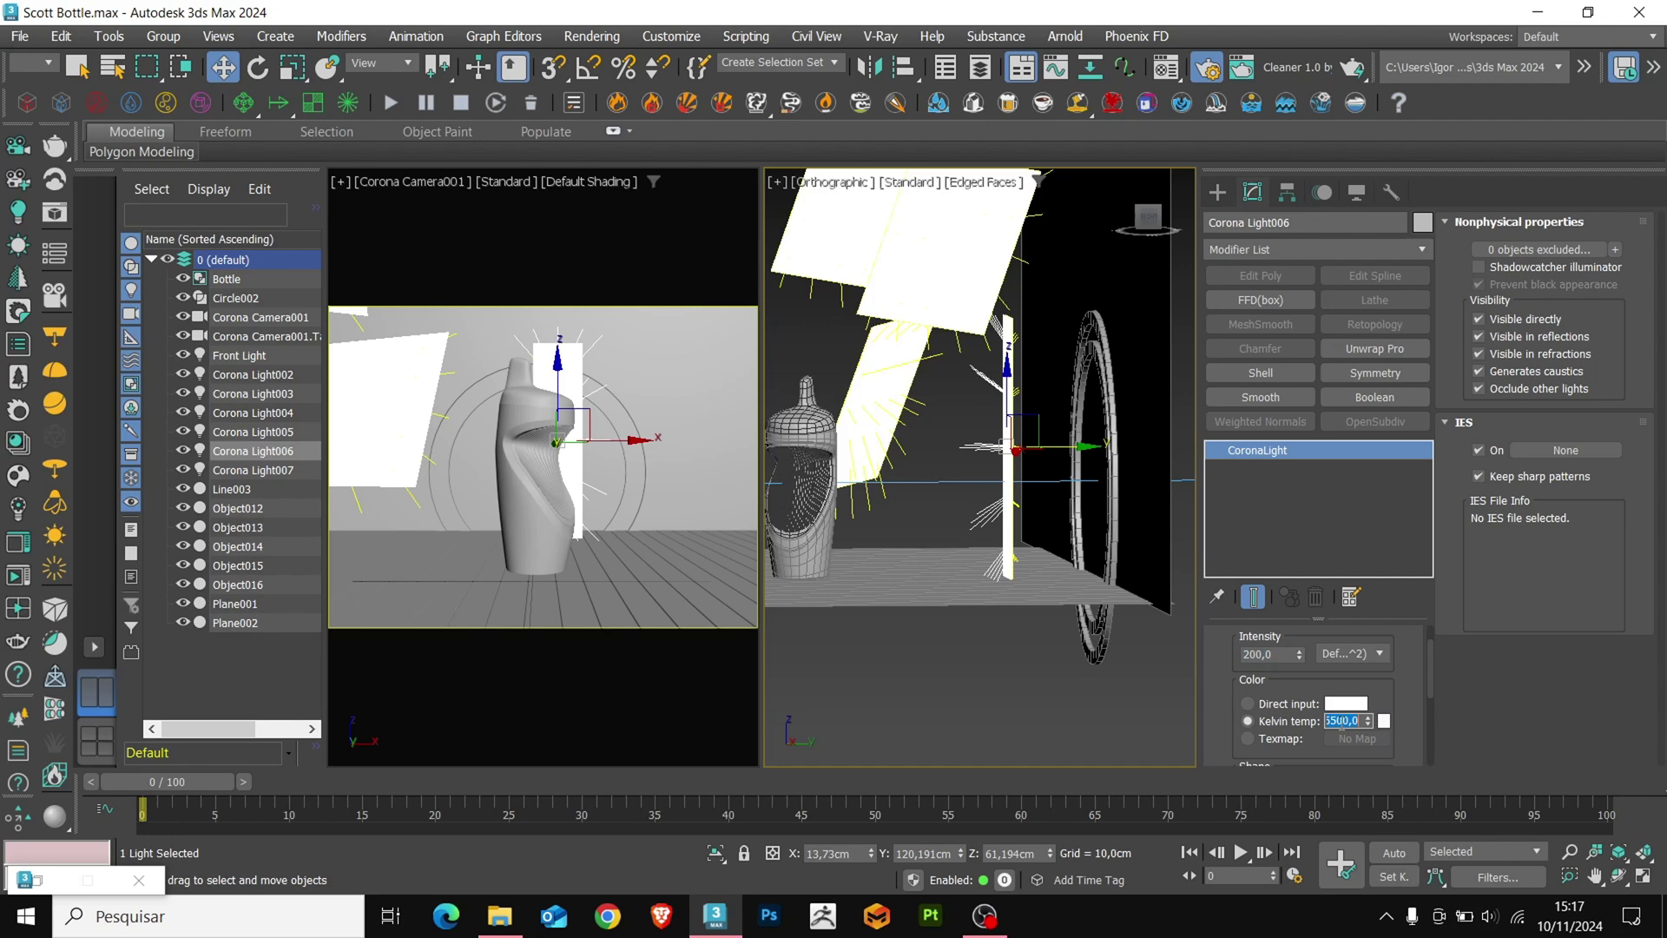
type("400")
type("0")
key("Return")
Set the overlapping narrow light Corona Light005 to intensity 45 with a Kelvin color temperature of 3000
mouse_move(990, 499)
middle_mouse_down("alt")
mouse_move(1033, 497)
mouse_move(958, 499)
mouse_move(1004, 482)
mouse_move(1019, 596)
mouse_move(973, 511)
middle_mouse_up("alt")
scroll(1033, 496, "up", 4)
scroll(1005, 482, "up", 2)
left_click(1005, 476)
scroll(973, 510, "down", 1)
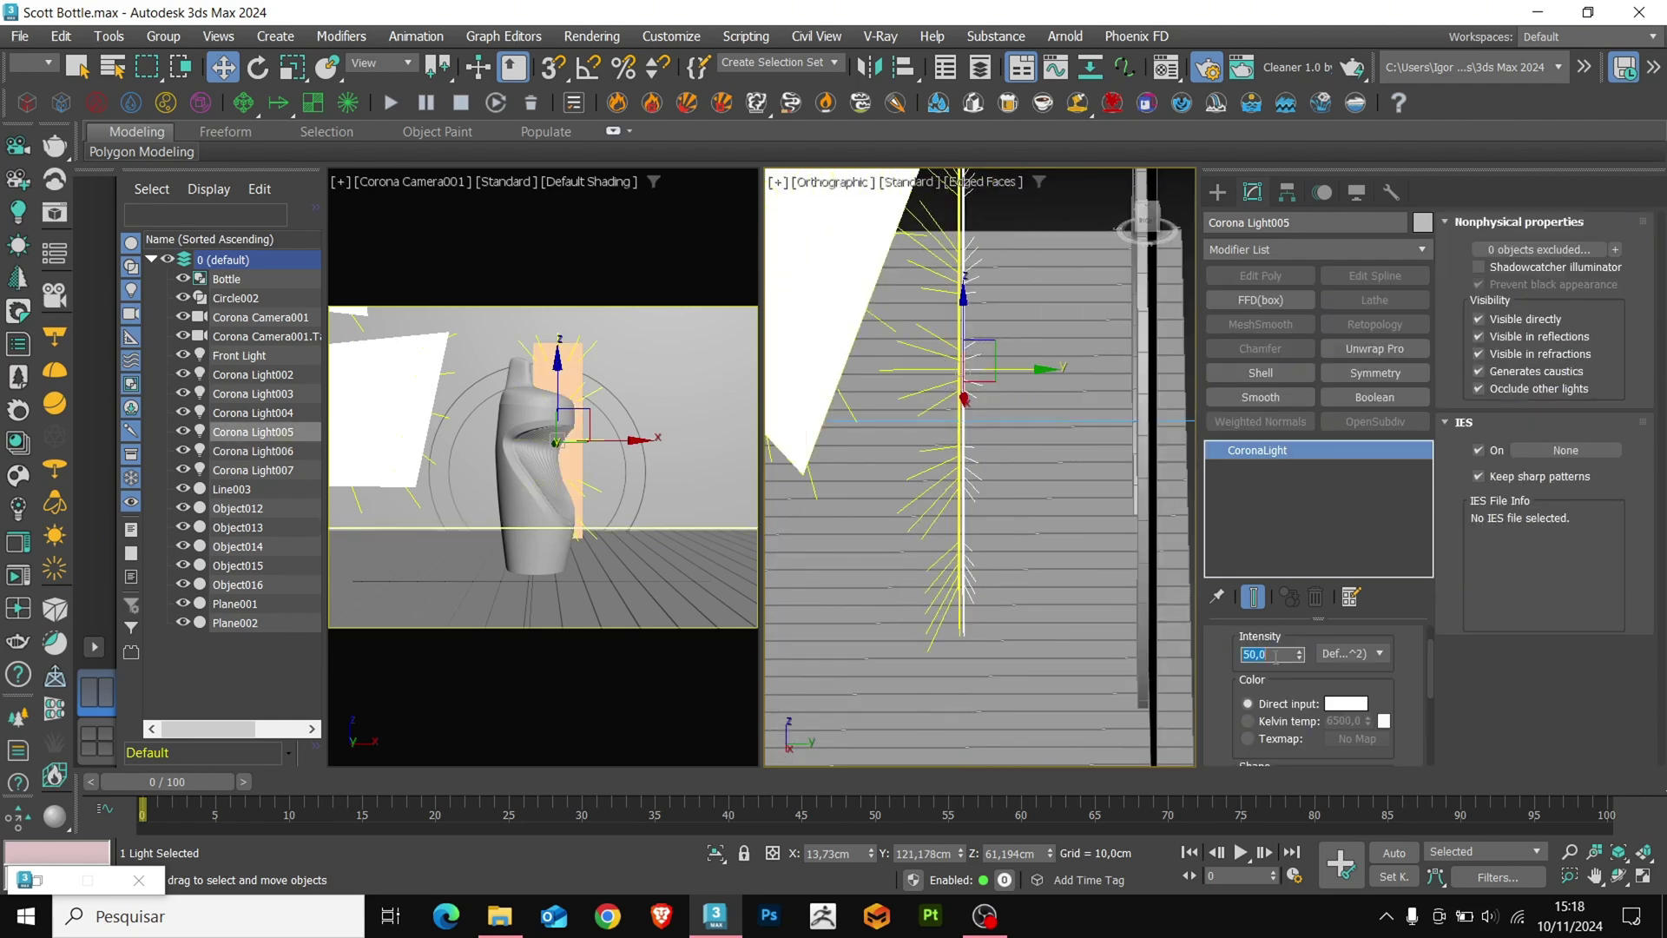
type("45")
key("Return")
left_click(1283, 722)
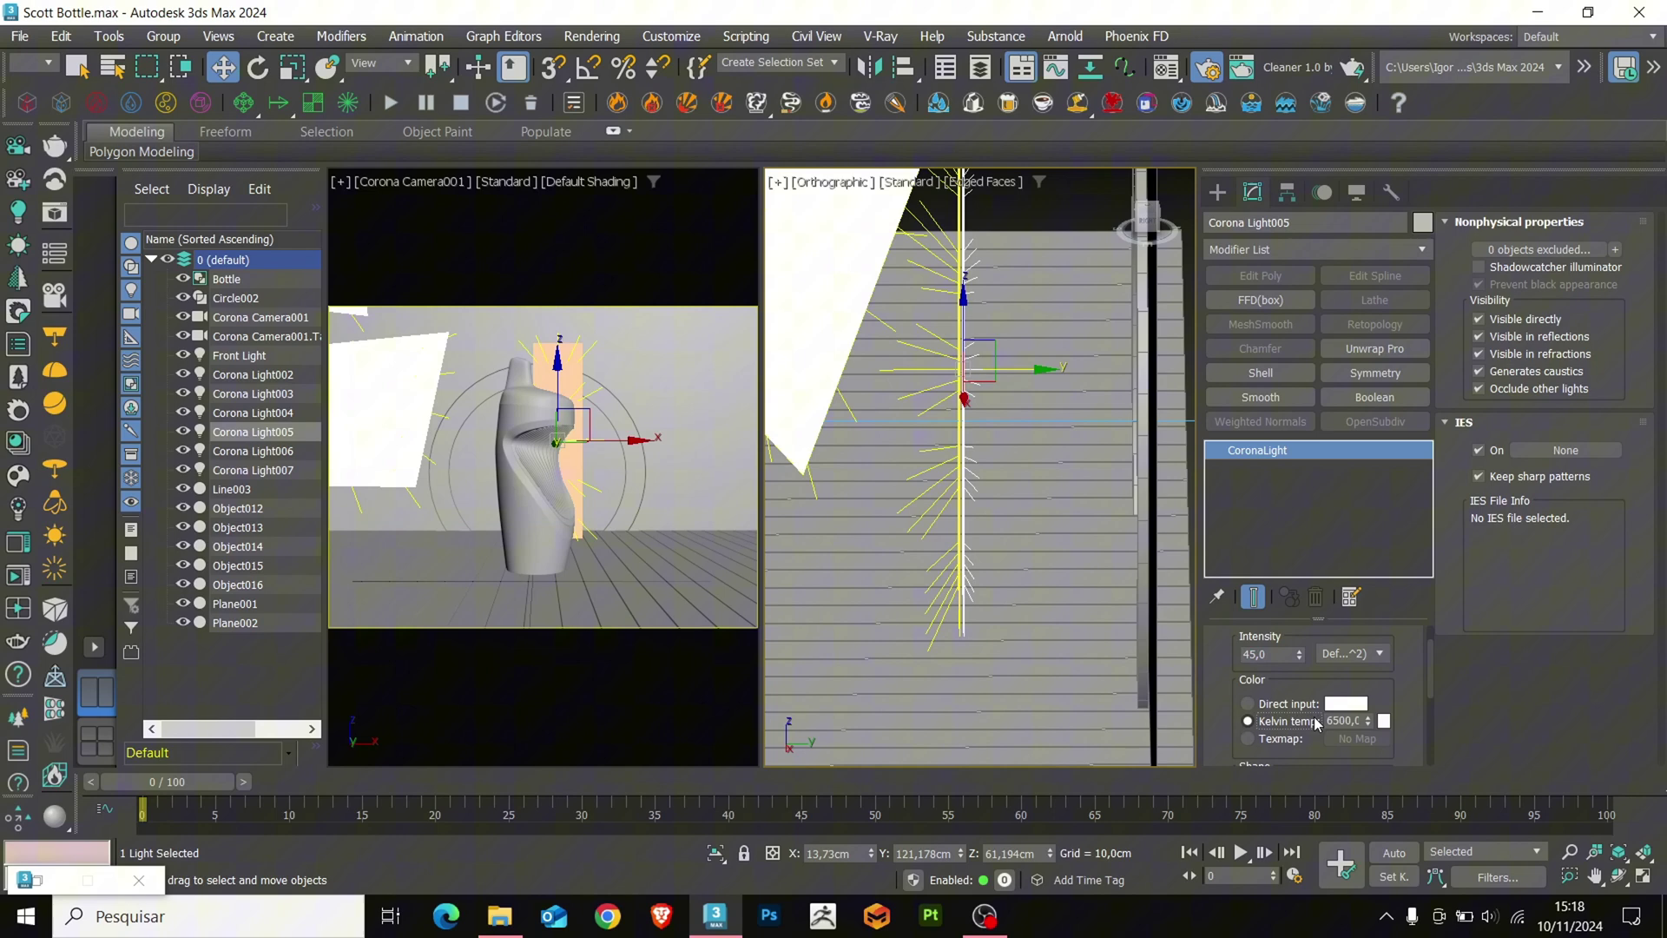
type("3000")
key("Return")
Rename the large light Corona Light003 as Red Light and set its intensity to 15
middle_click_drag(977, 495, 997, 509, "alt")
left_click(1104, 390)
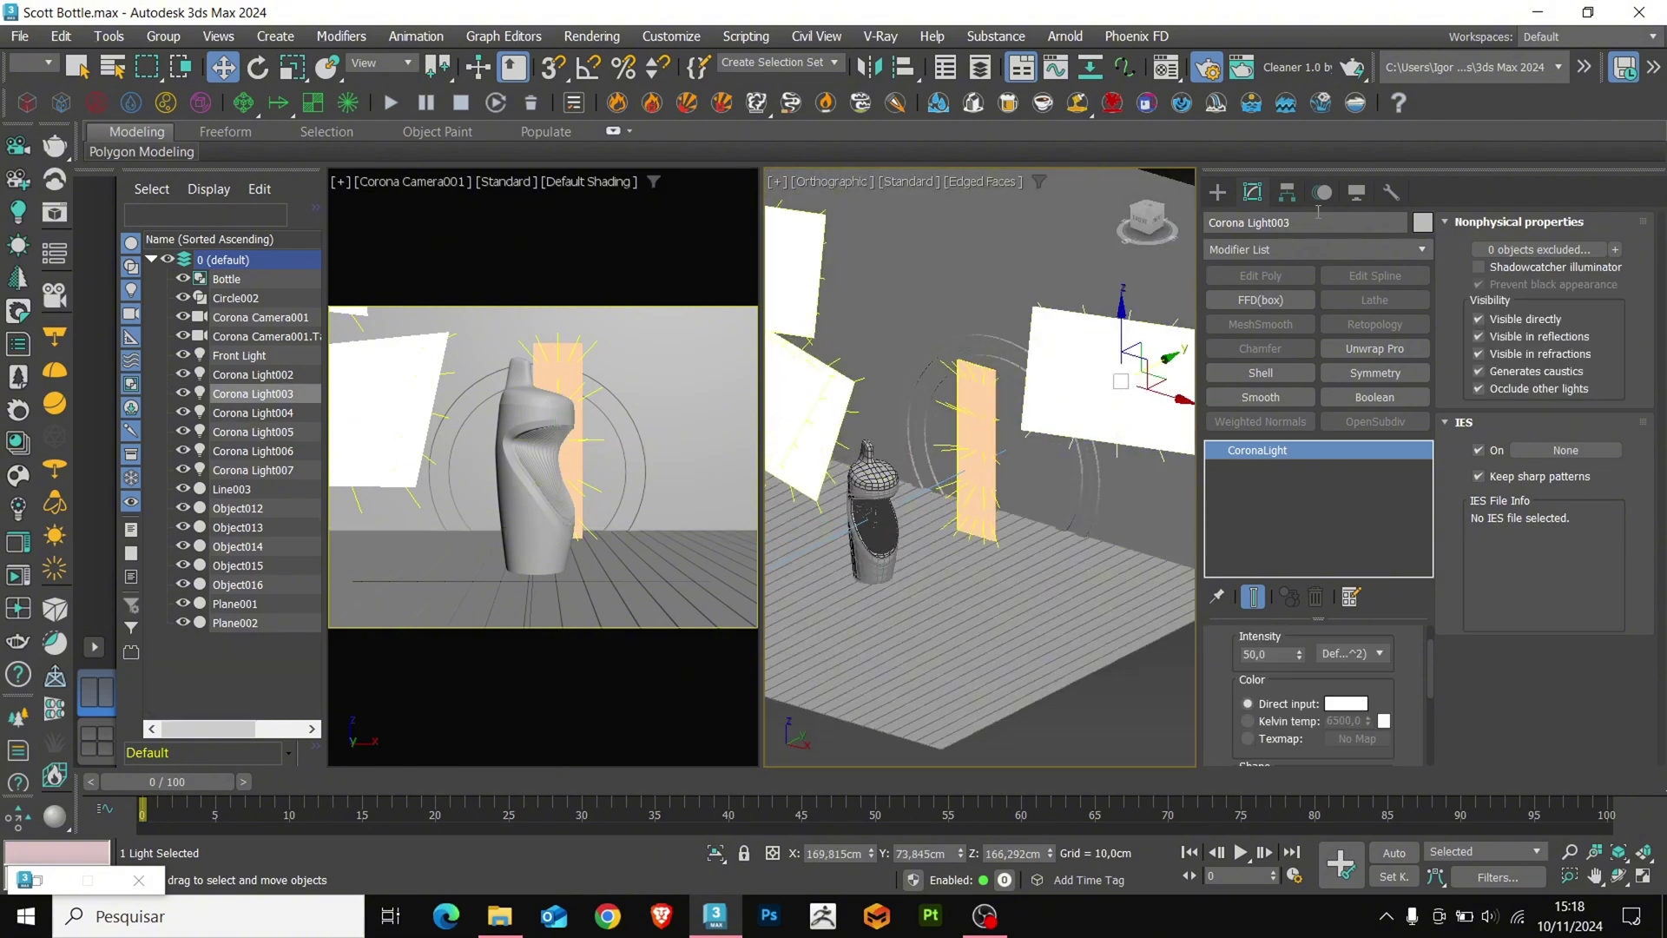
type("Red Light")
key("Return")
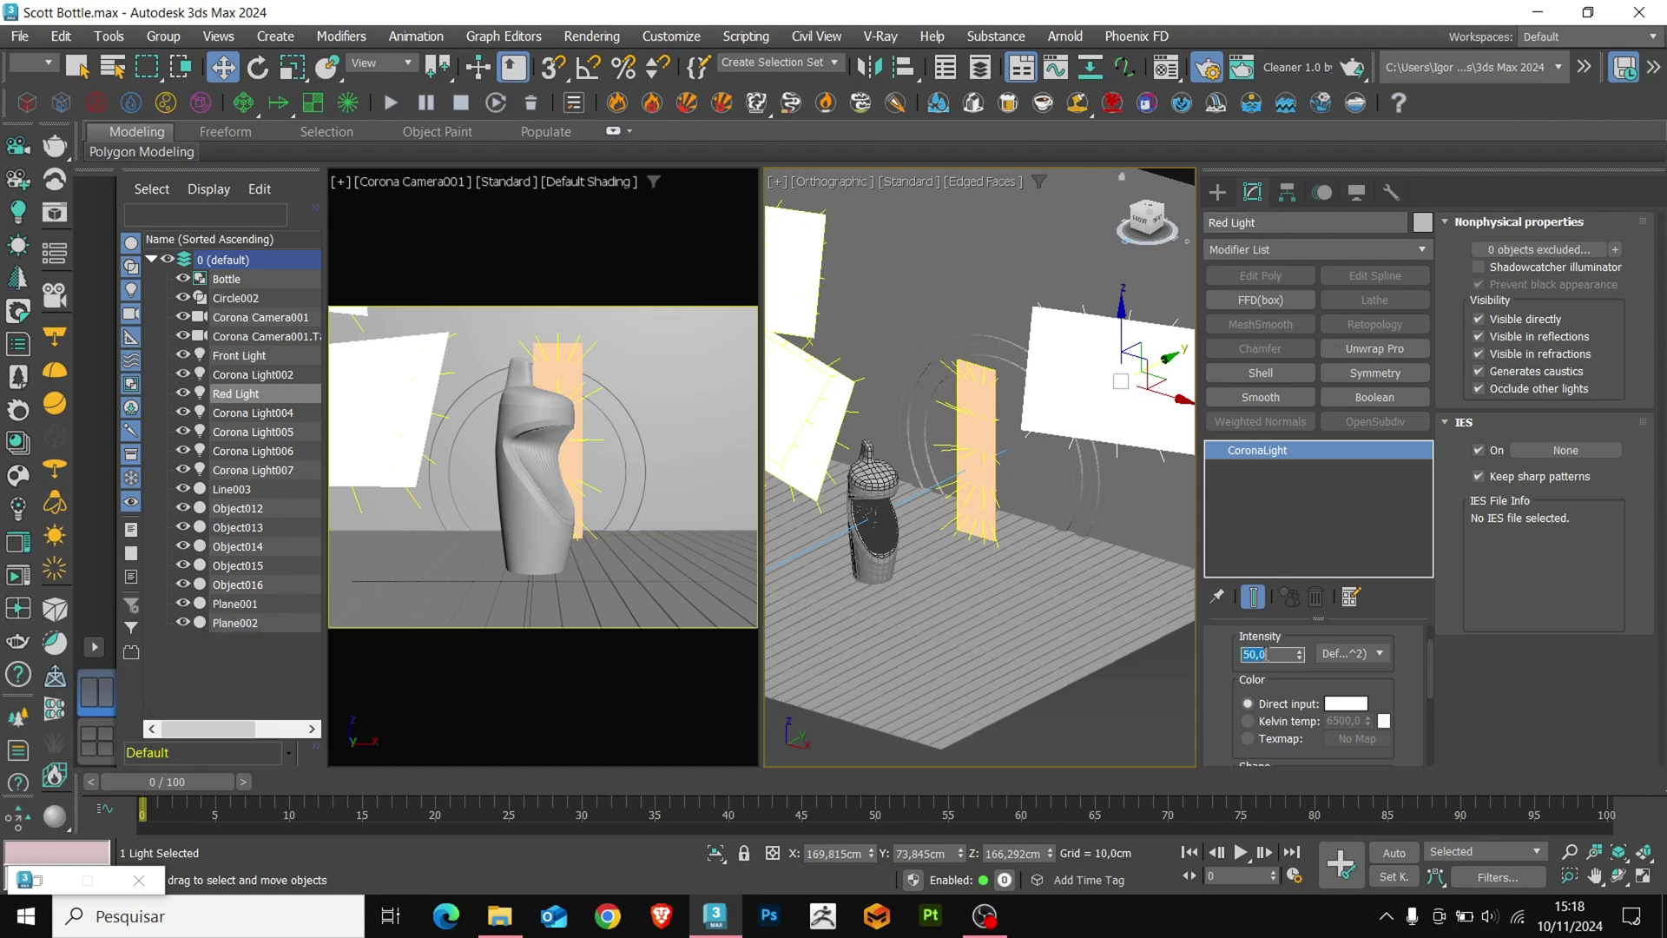
type("15")
key("Return")
Set the Red Light's direct input color to scene values red 0.408, green 0.043 and blue 0.031
left_click(1346, 704)
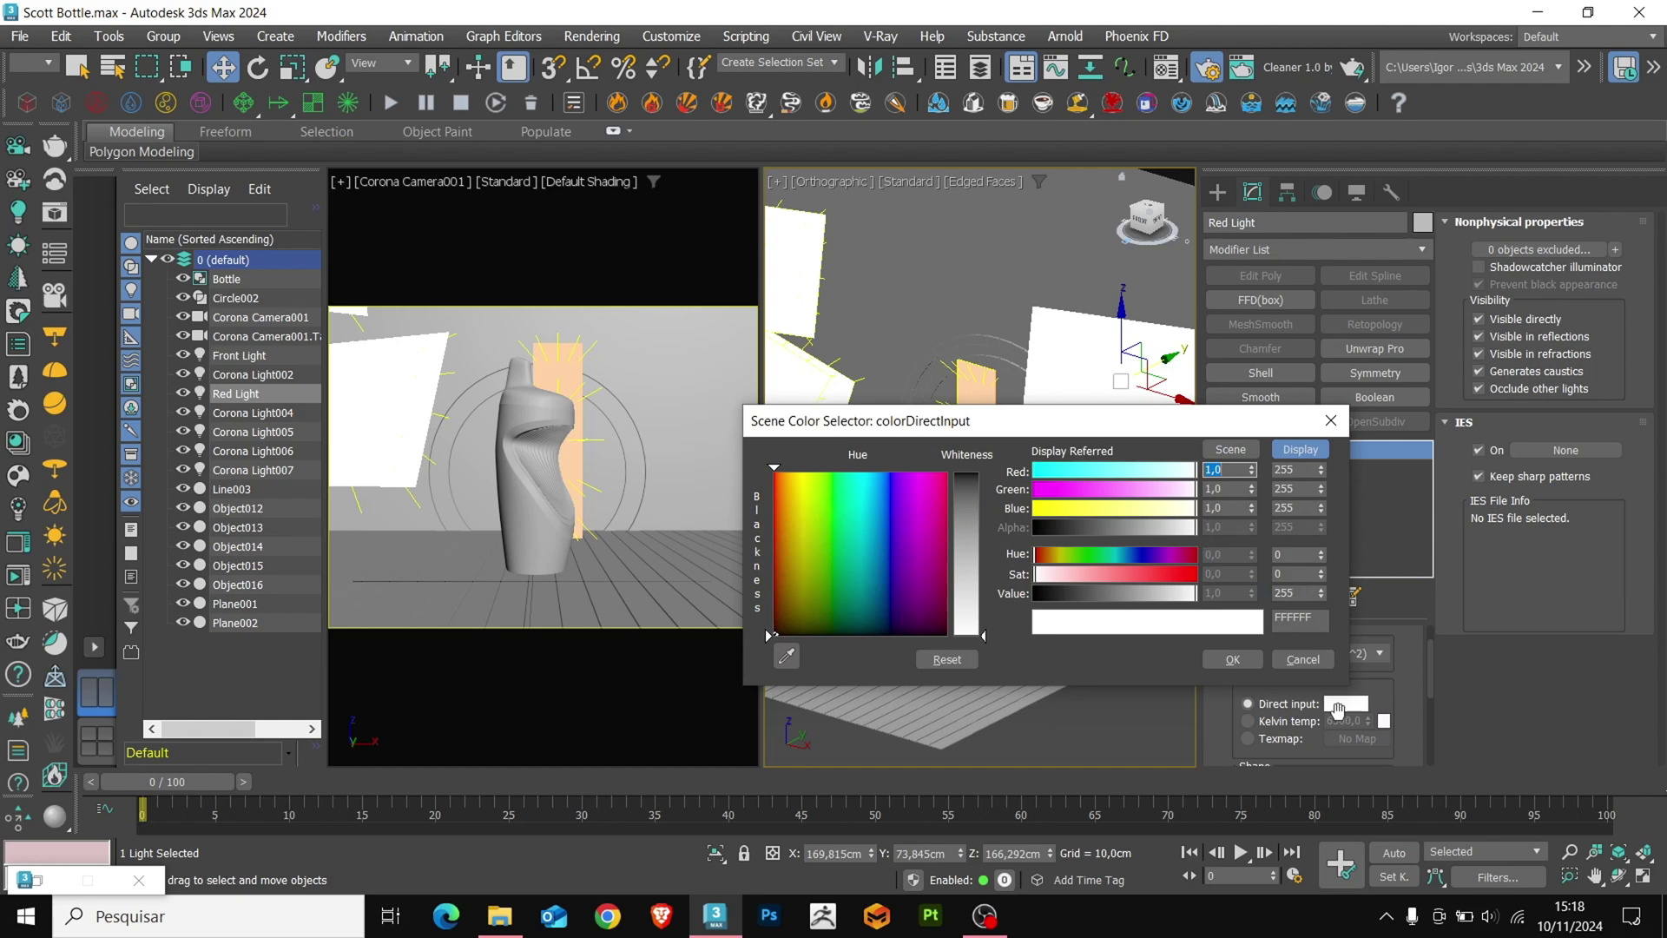
left_click(1115, 471)
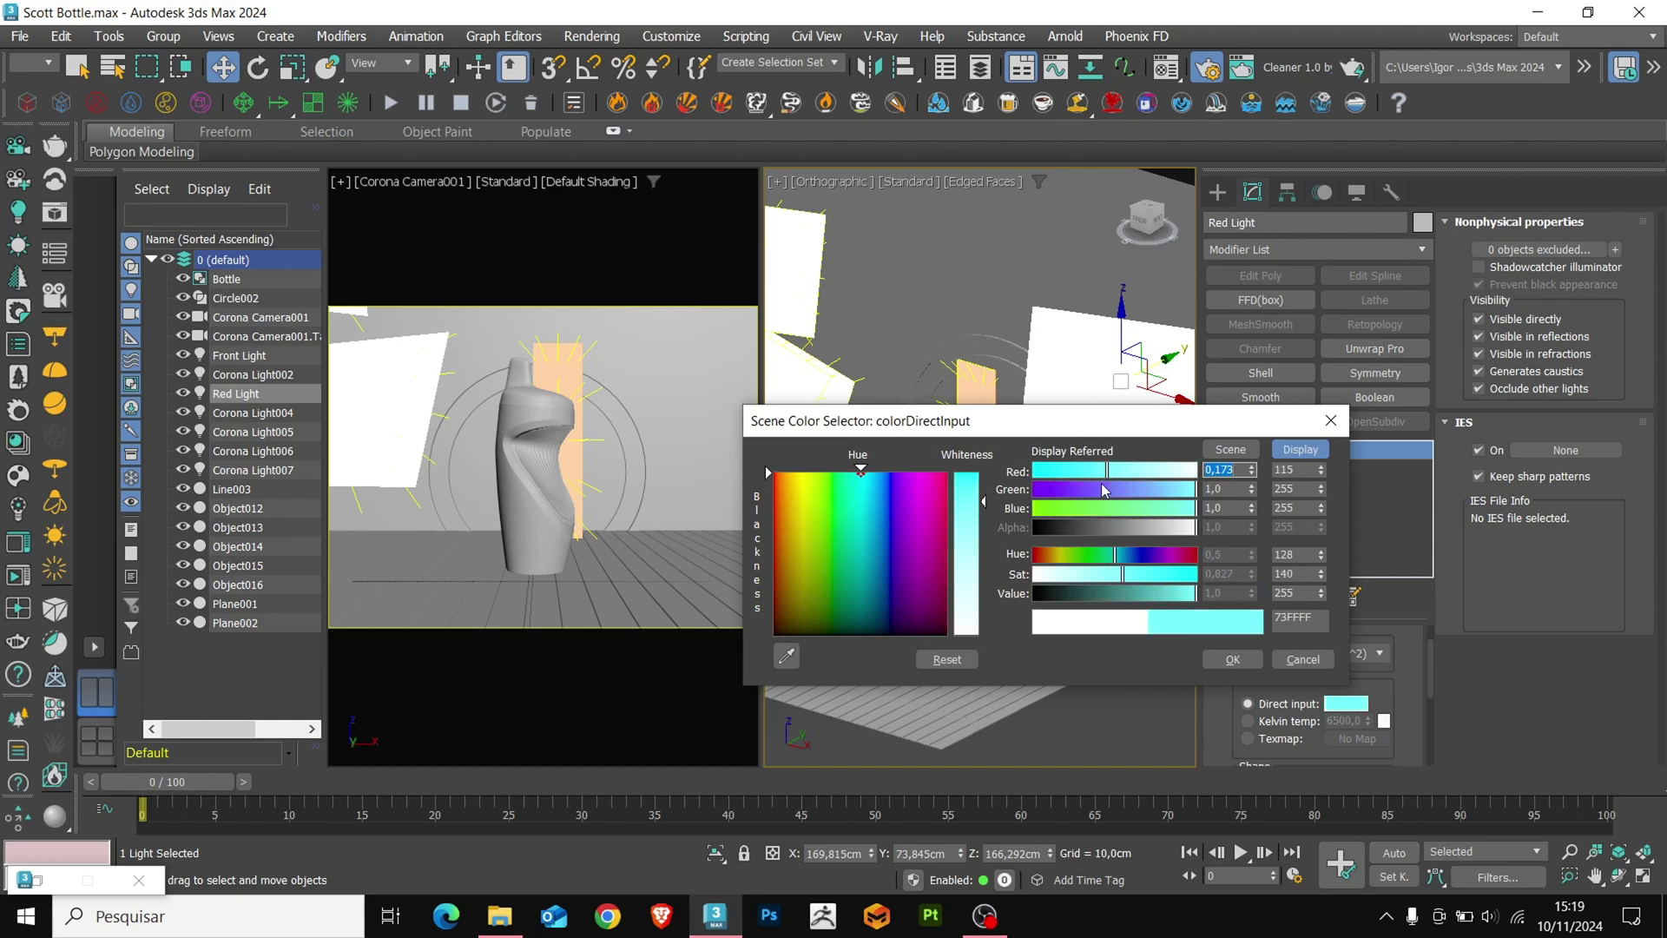
left_click_drag(1103, 490, 1036, 491)
left_click(1033, 510)
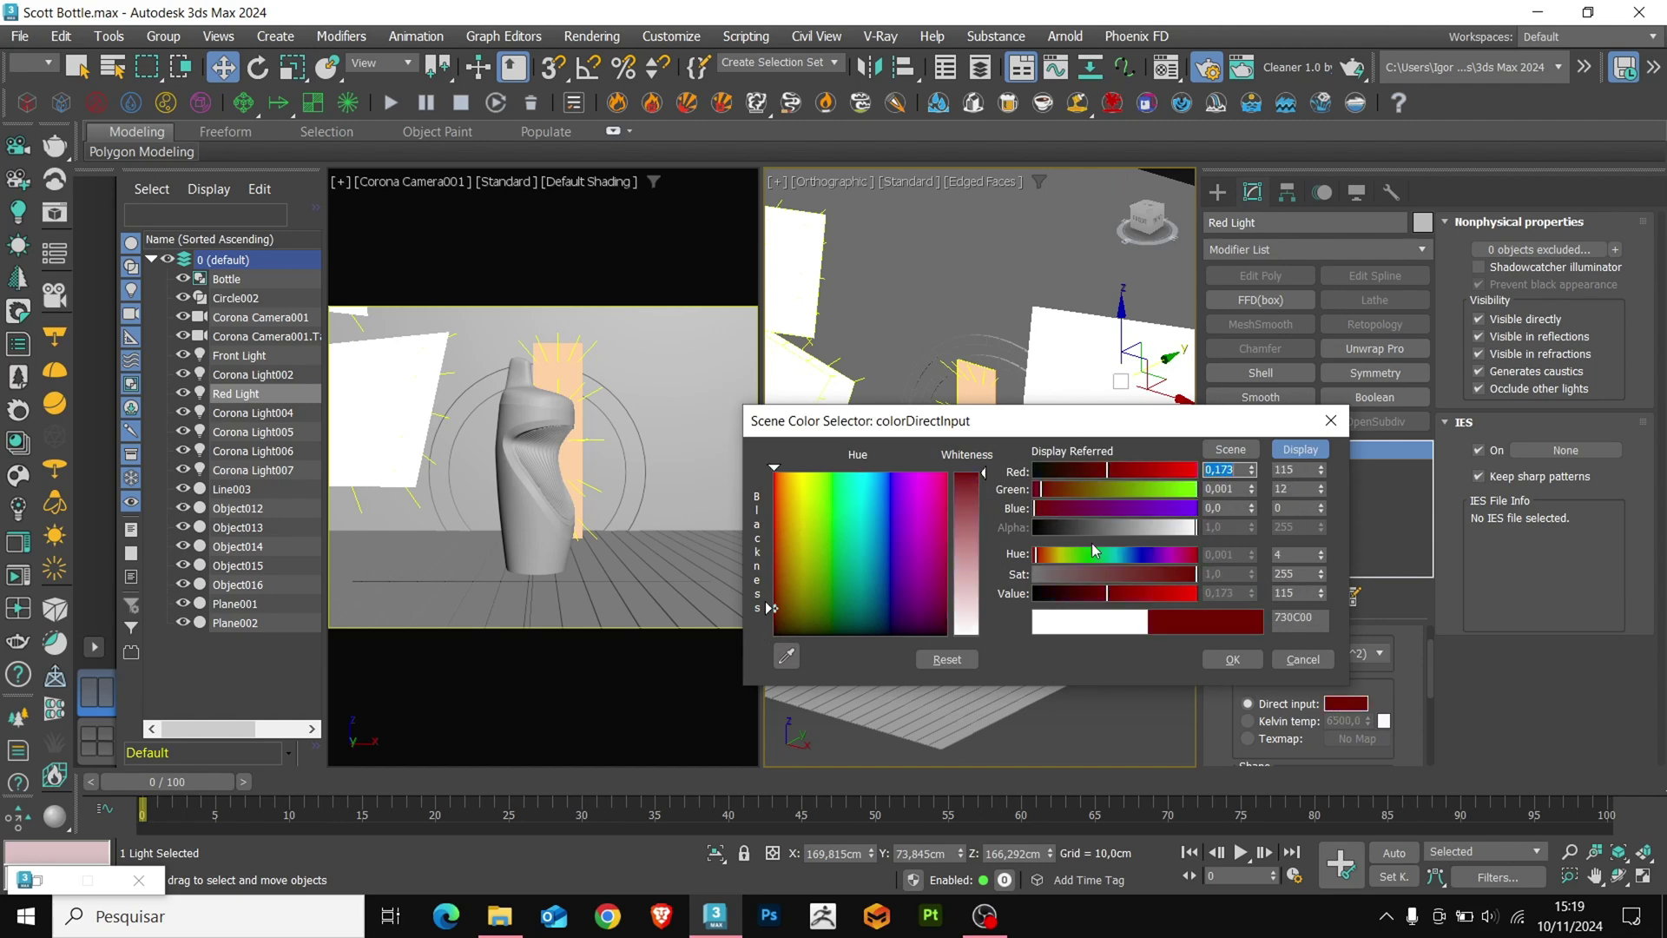
left_click(1241, 450)
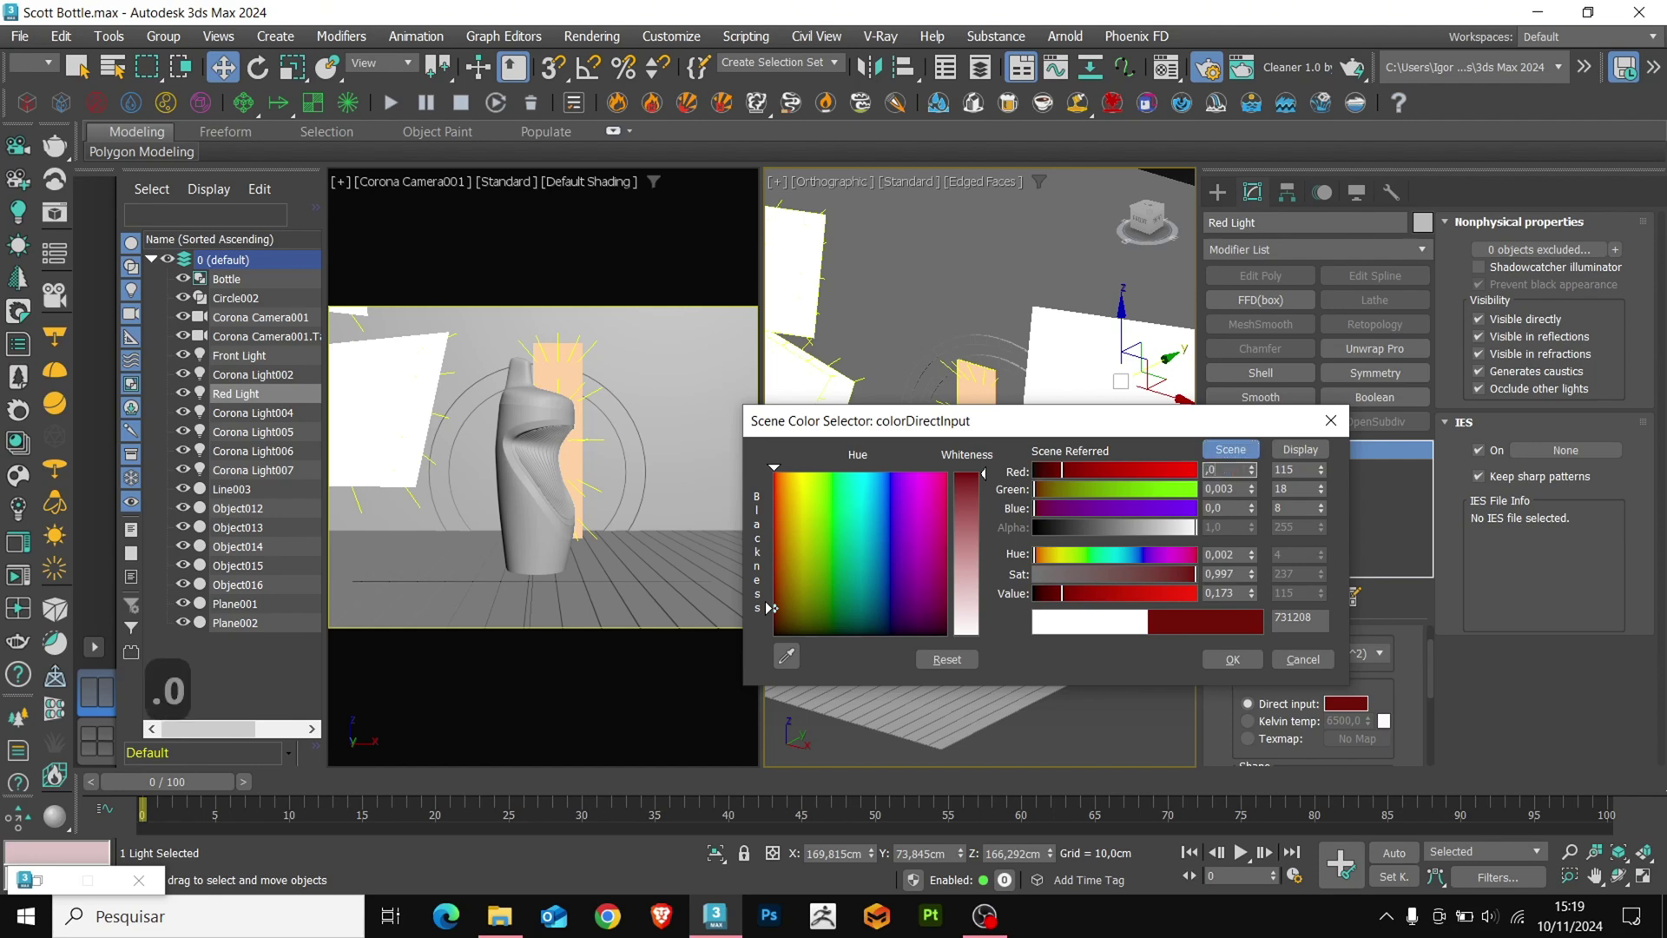
type("408")
left_click(1244, 488)
key("BackSpace")
key("BackSpace")
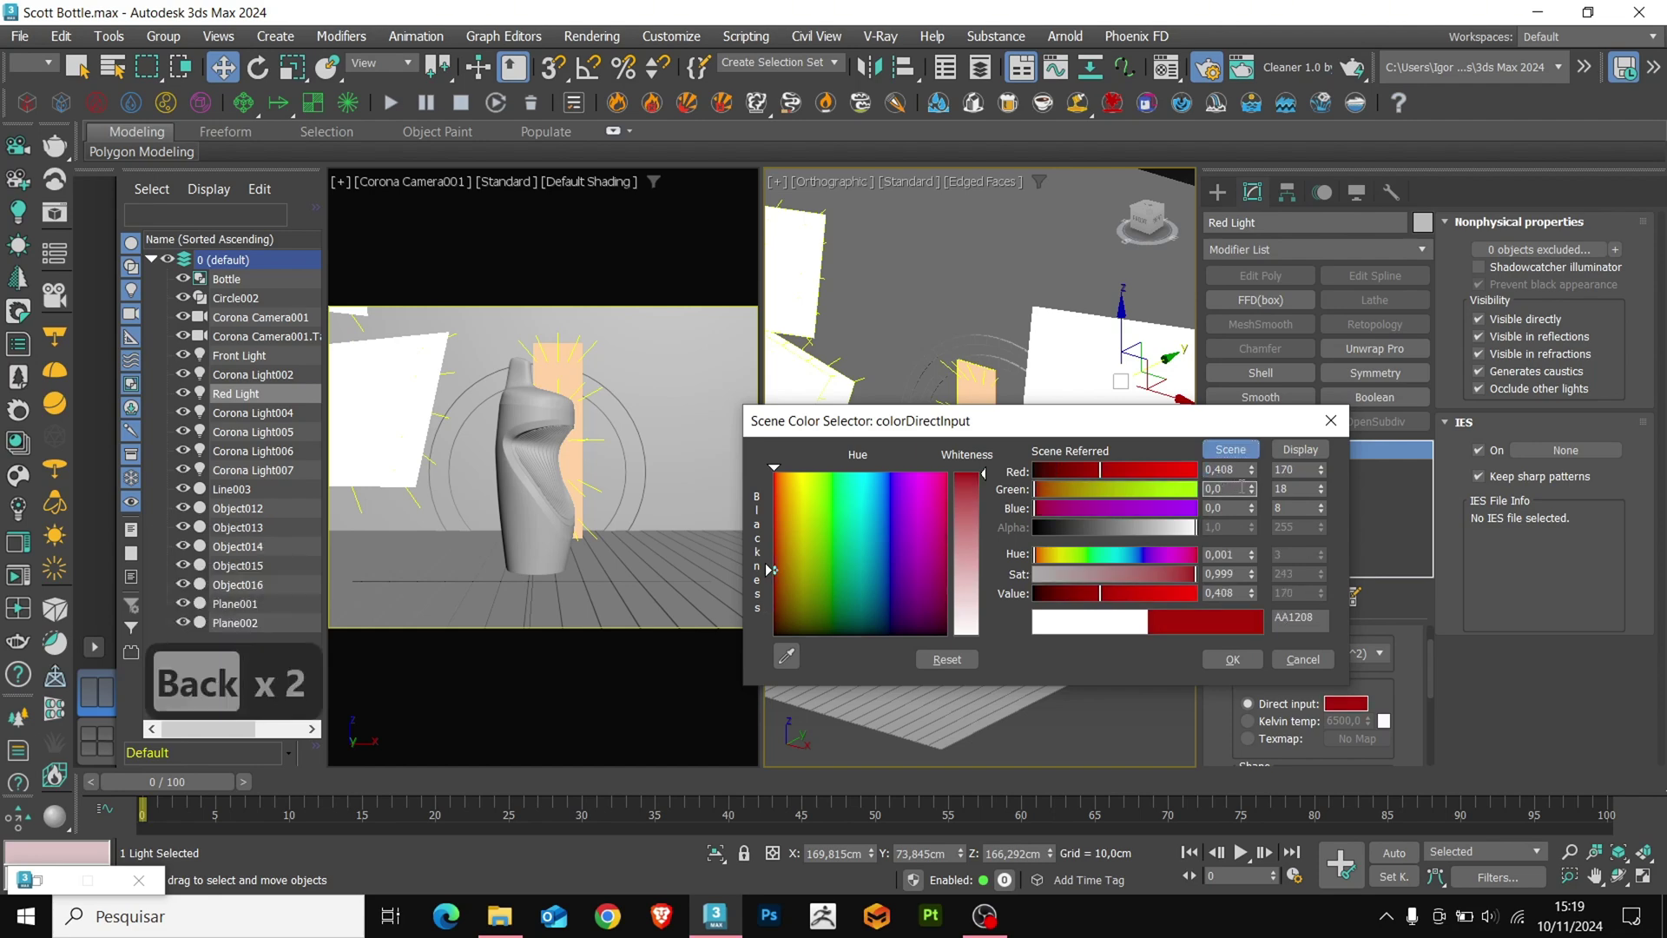
type("43")
key("Return")
type("31")
key("Return")
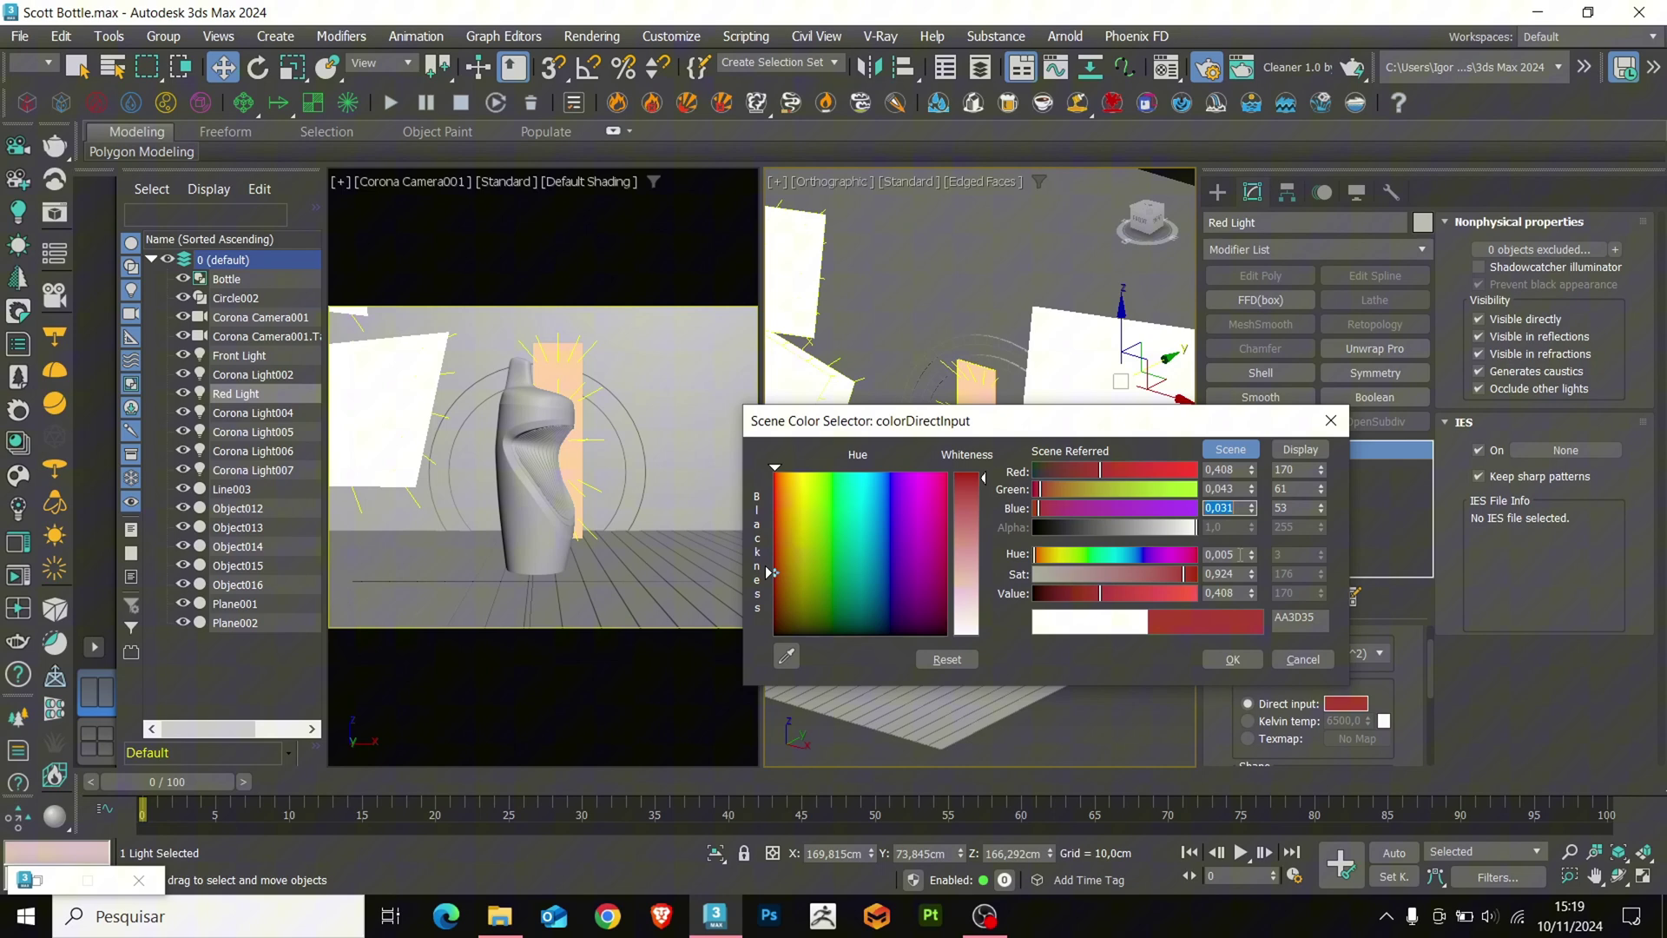
left_click(1235, 659)
Set Corona Light007's intensity to 0.1 and its direct input color to purple with red 0.417, green 0.048 and blue 1.0
scroll(1141, 381, "down", 3)
middle_click_drag(1141, 381, 1076, 431, "alt")
left_click(916, 473)
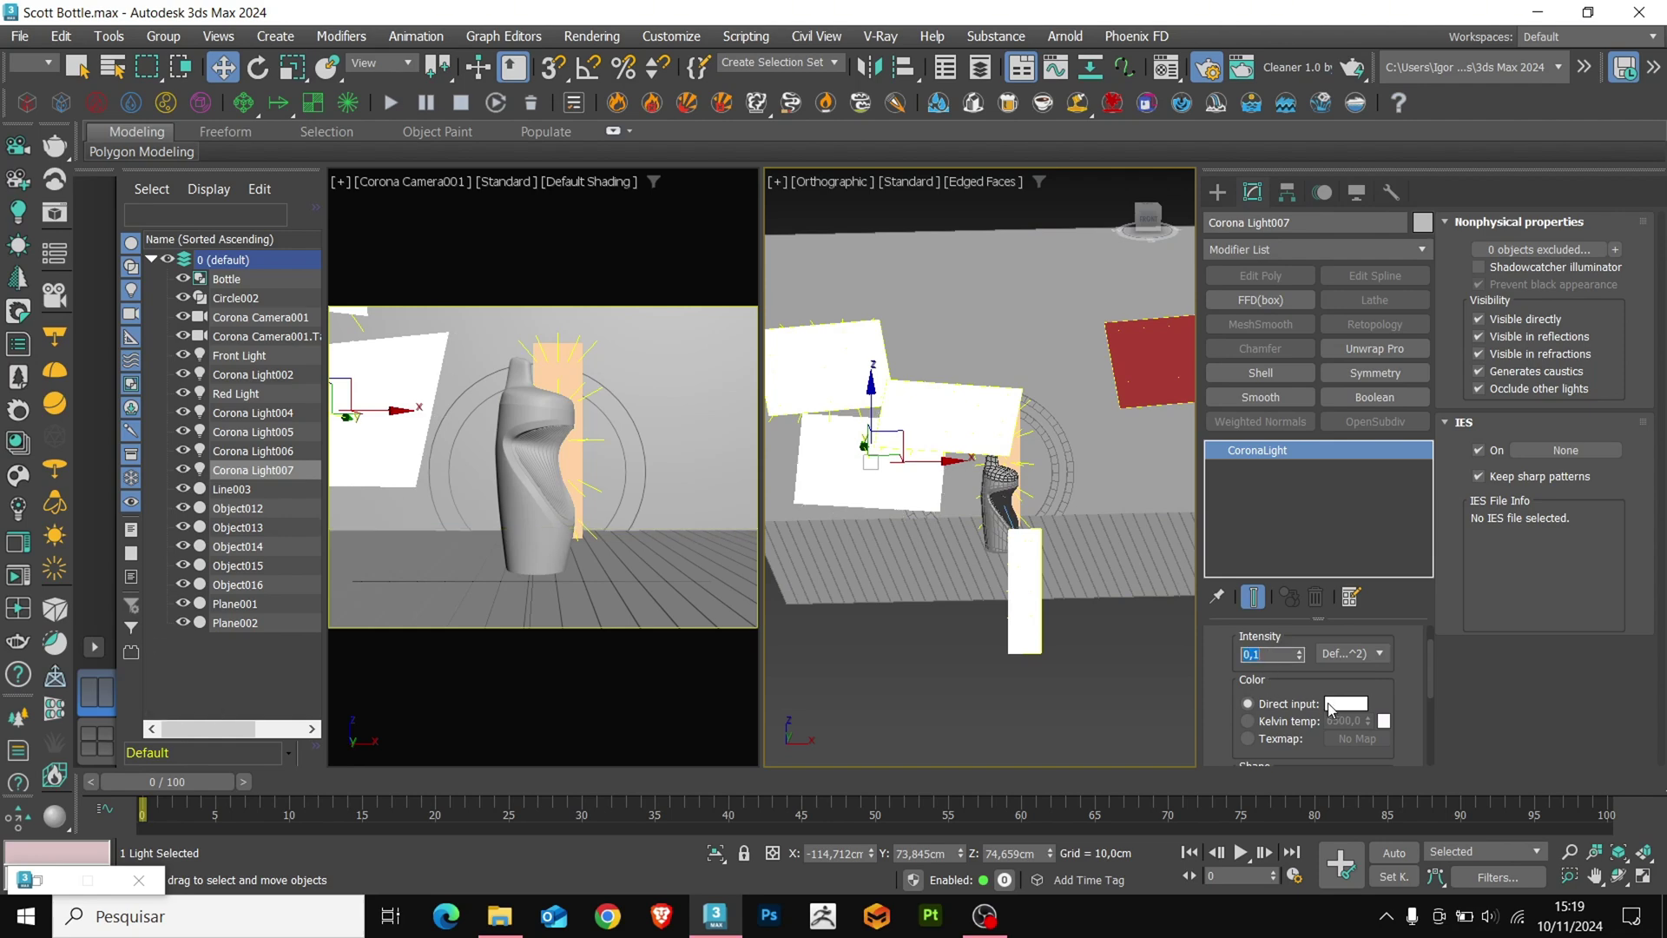
left_click(1346, 704)
left_click_drag(1166, 471, 1016, 502)
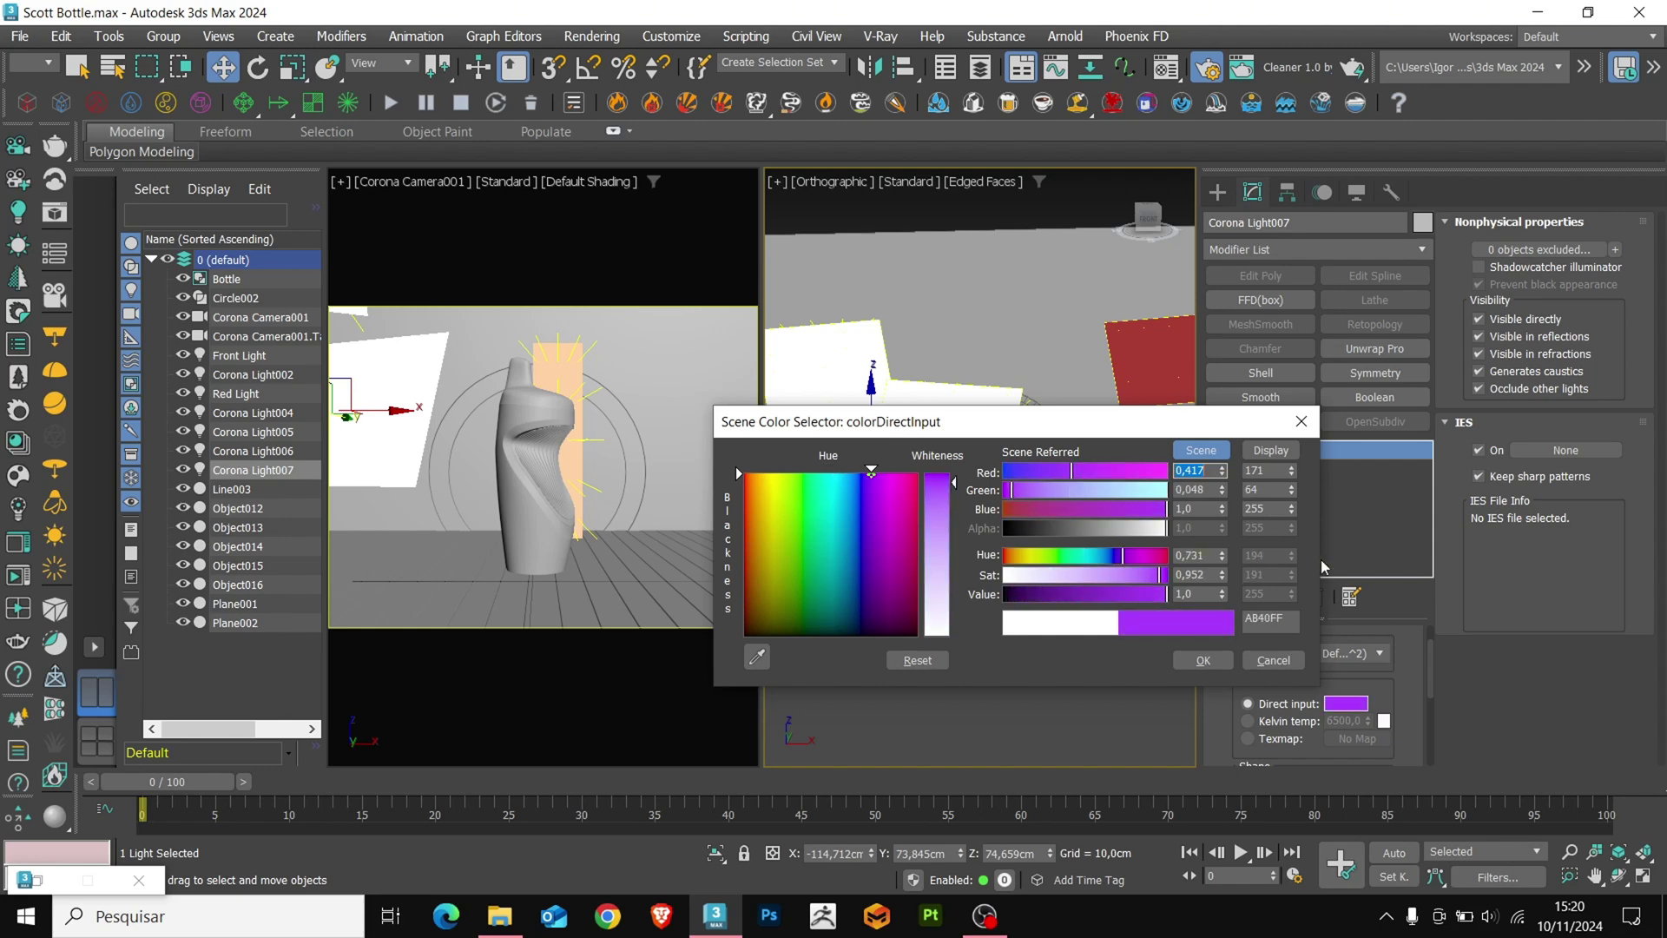
left_click(1203, 660)
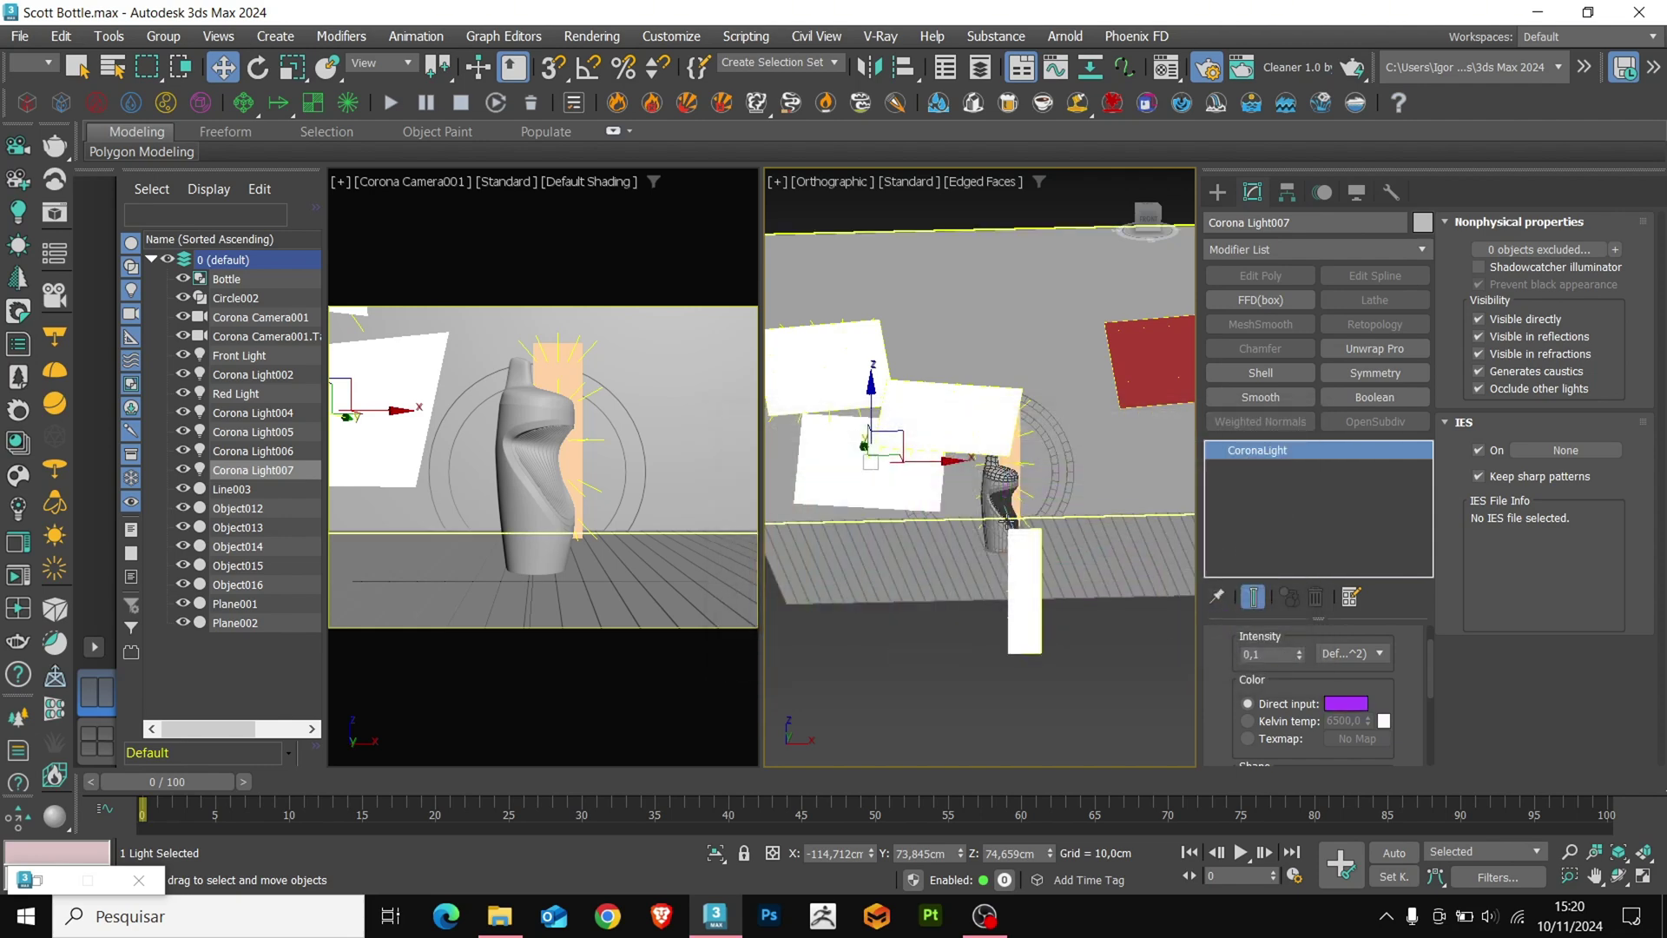
Rename the purple light as Purple Light
scroll(982, 502, "down", 2)
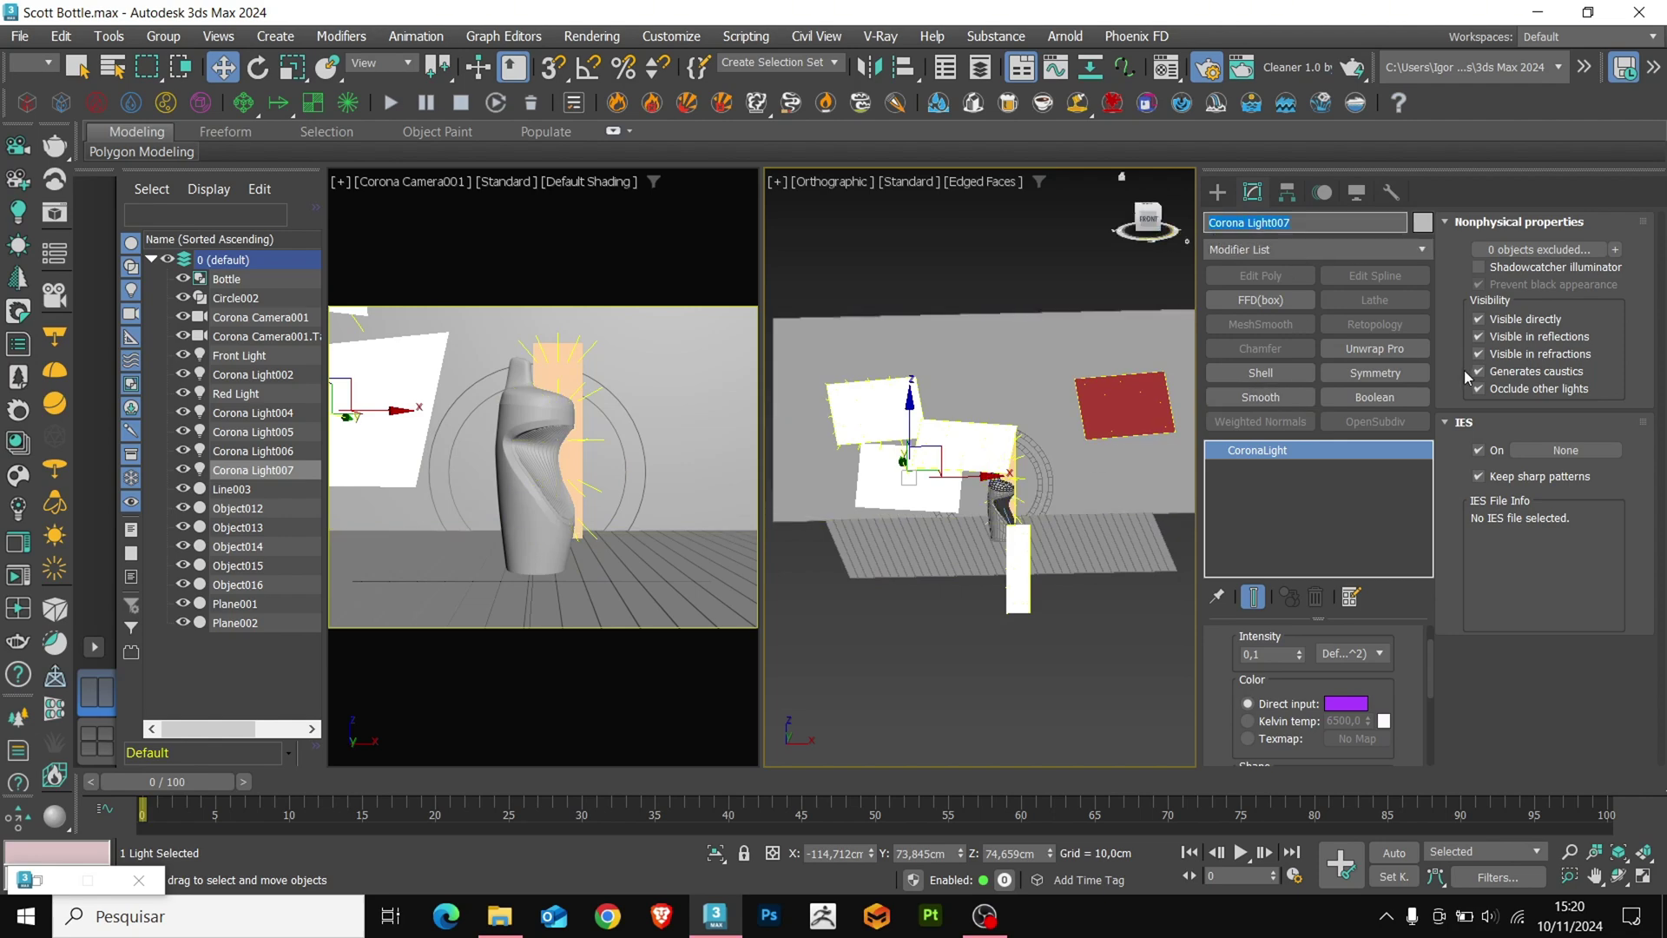
type("Purppl")
key("BackSpace")
key("BackSpace")
type("le")
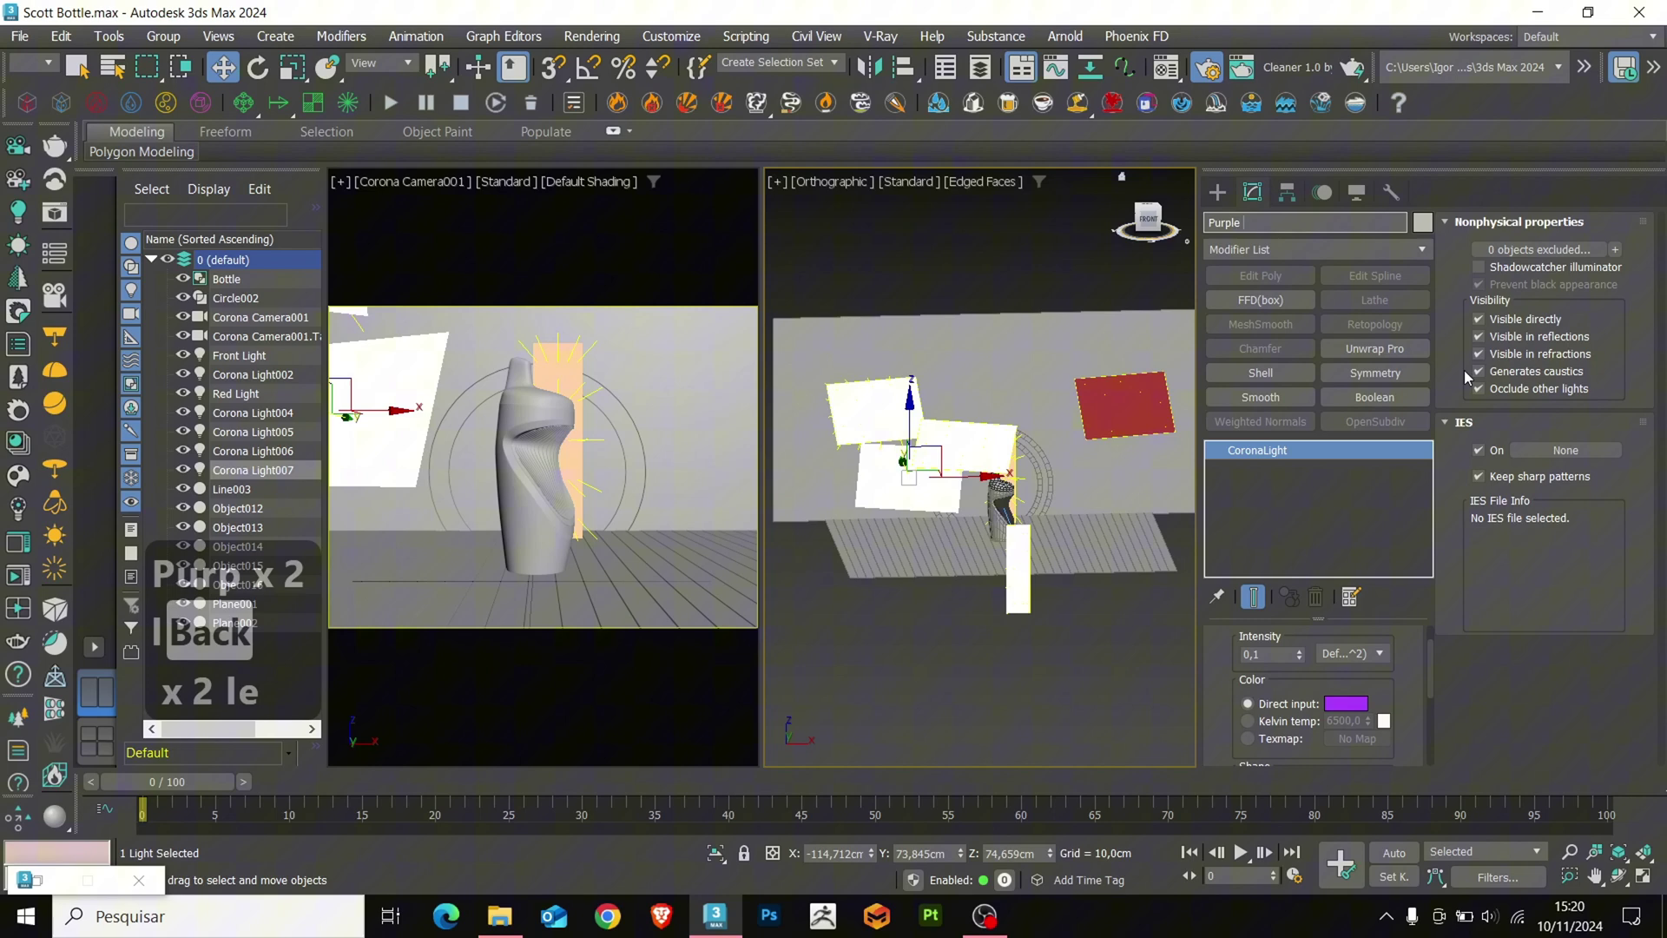
type("Light")
key("Return")
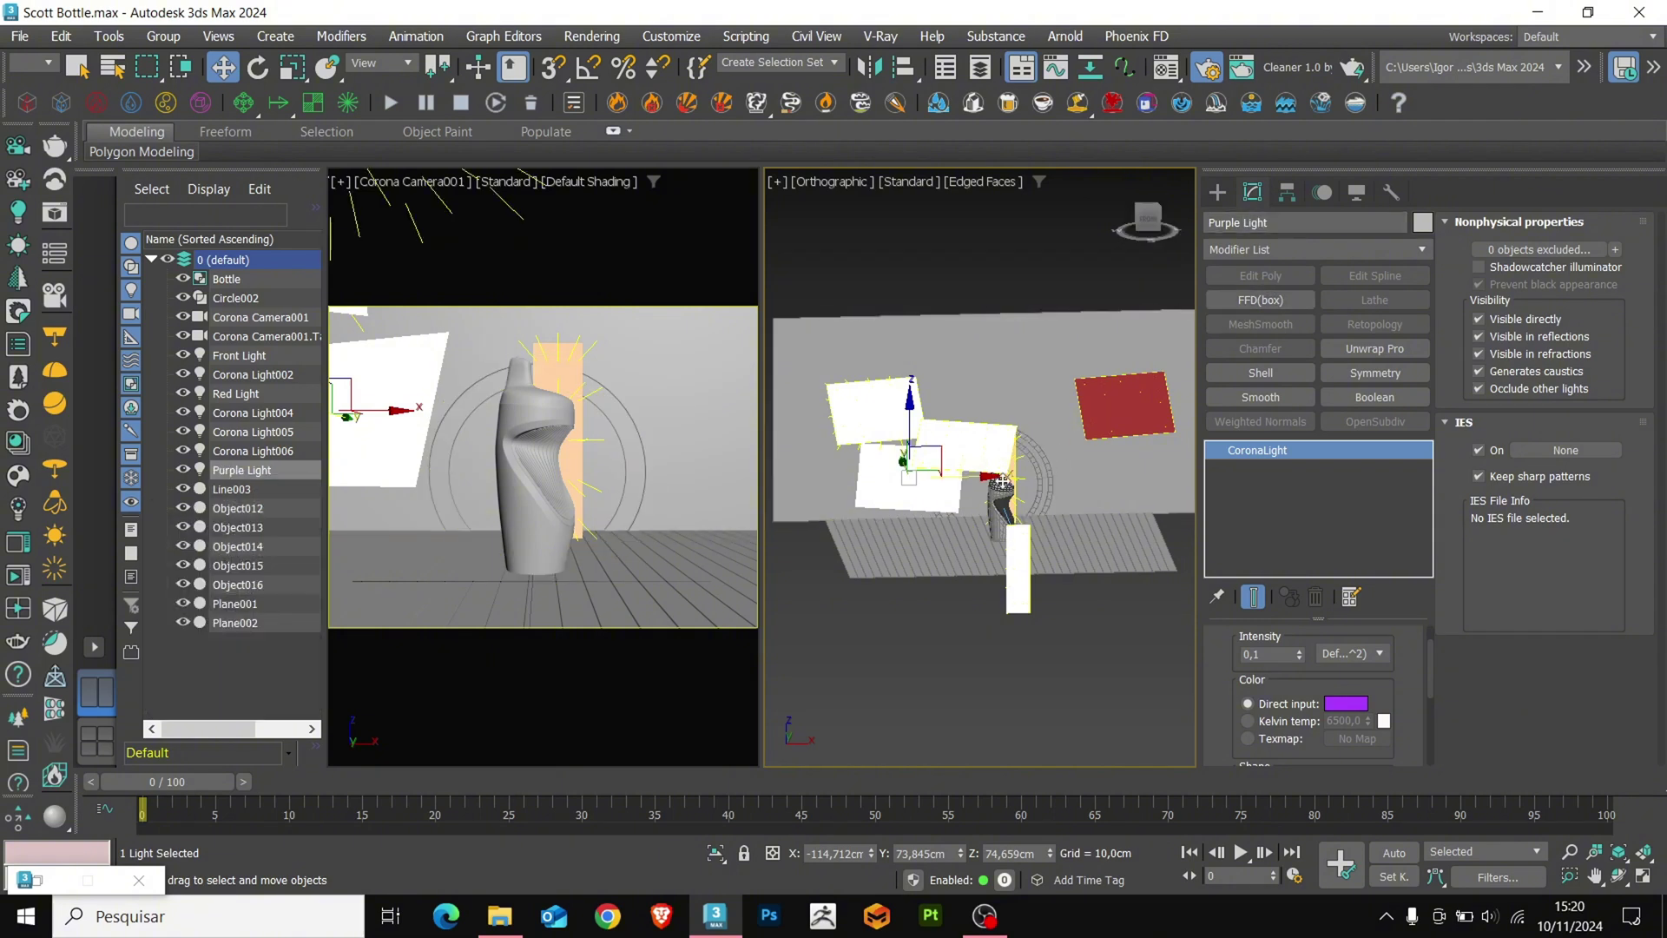
Rename the white light Corona Light004 above the Purple Light as Backgound Light_01
middle_click_drag(1003, 481, 884, 536, "alt")
left_click(882, 420)
middle_click_drag(895, 421, 934, 425)
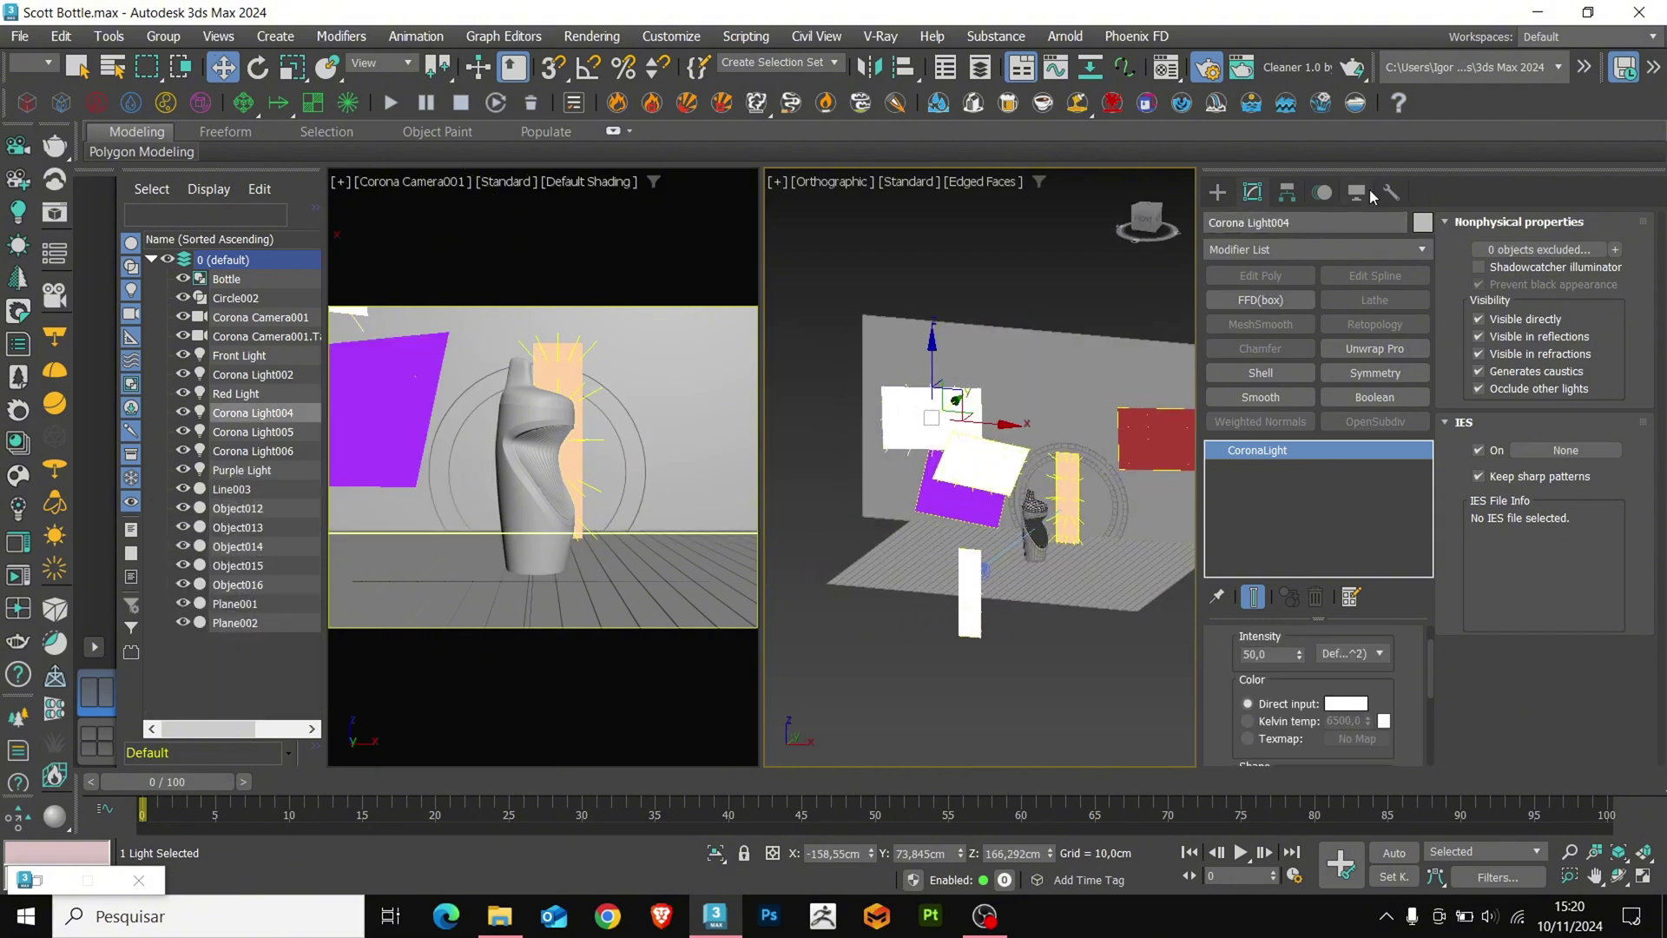
left_click(1359, 222)
type("Backgou")
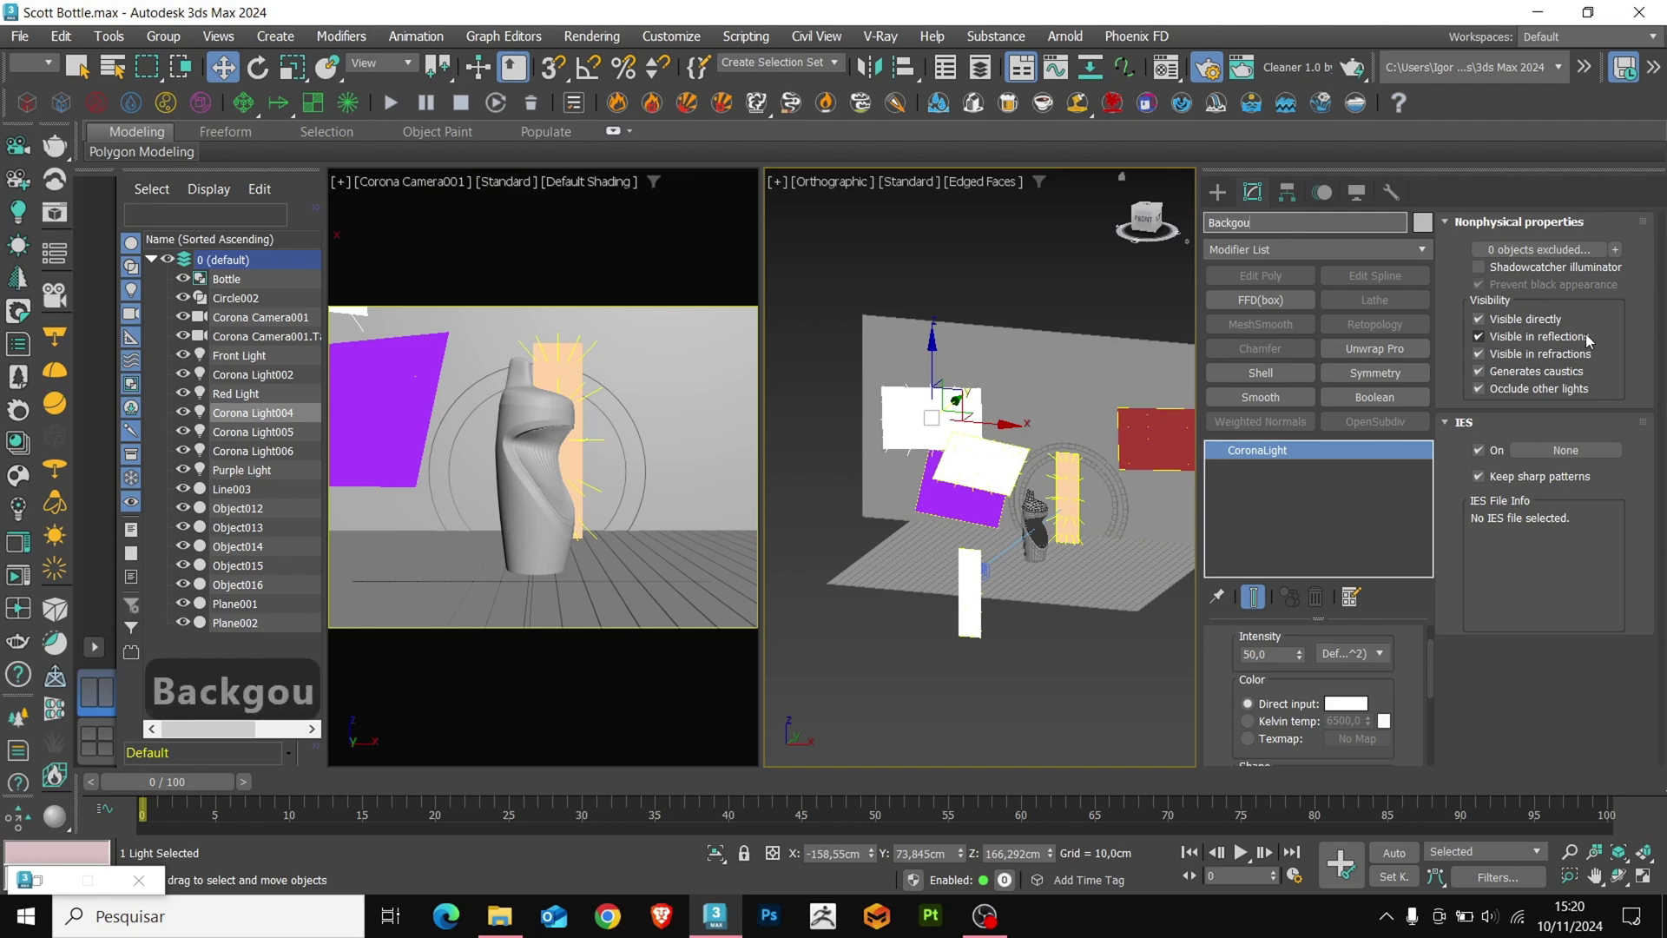
type("nr")
key("BackSpace")
type("d Li")
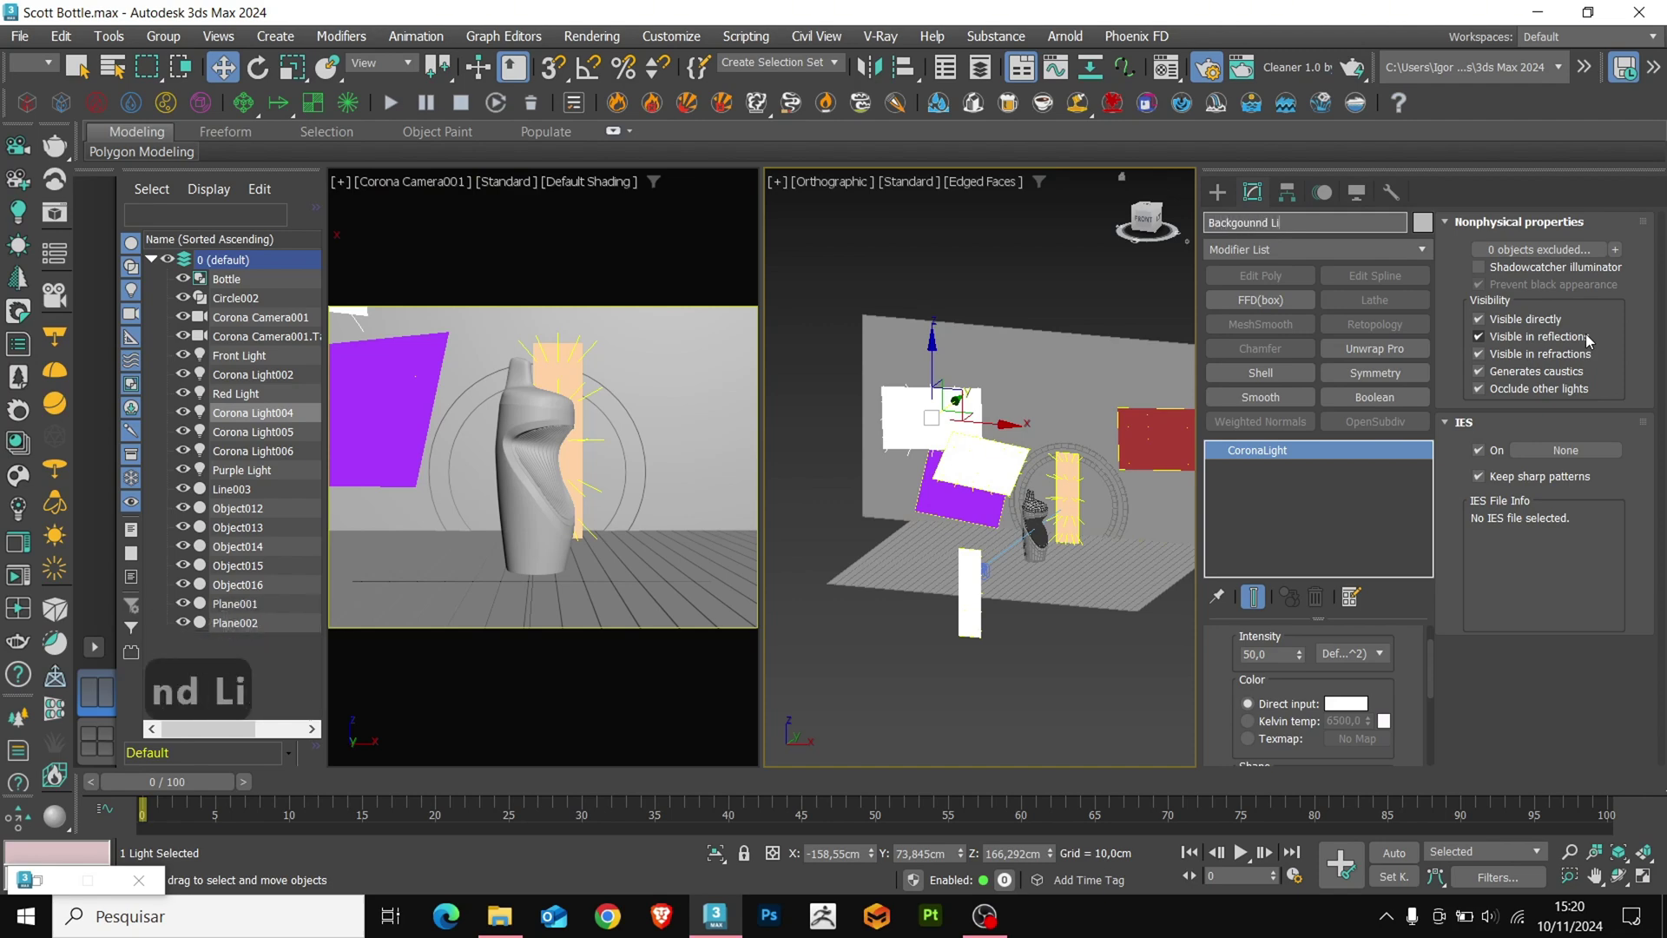
type("ght")
key("Left")
key("Left")
key("Left")
type("=")
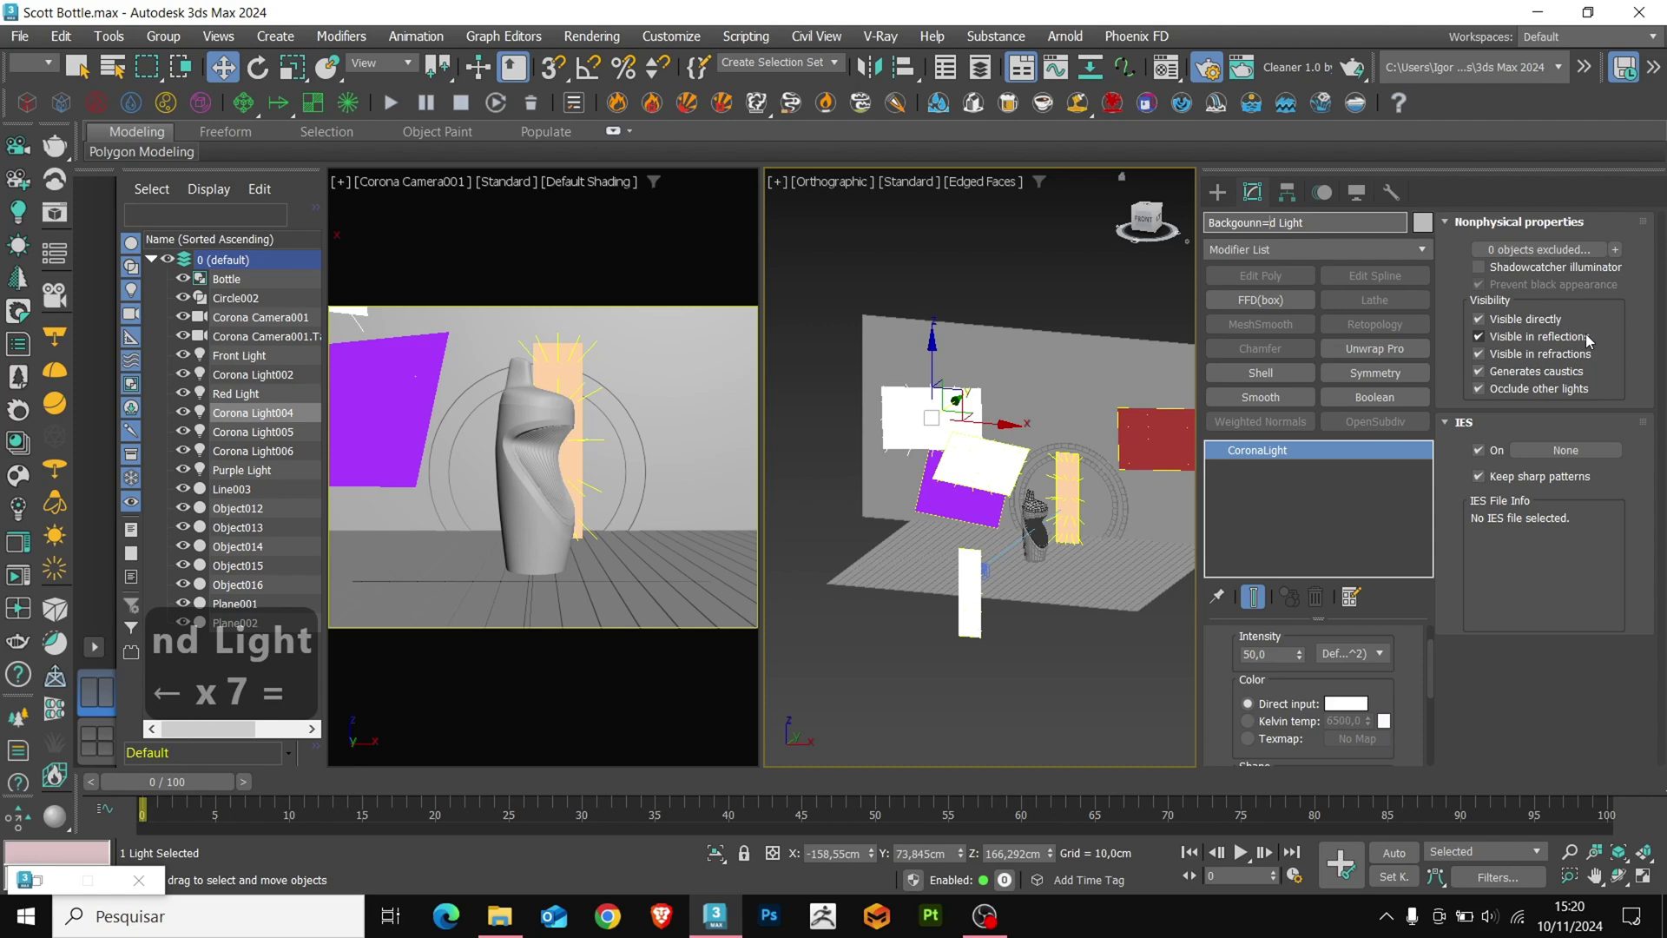
key("BackSpace")
key("BackSpace")
key("Right")
key("Right")
type("_")
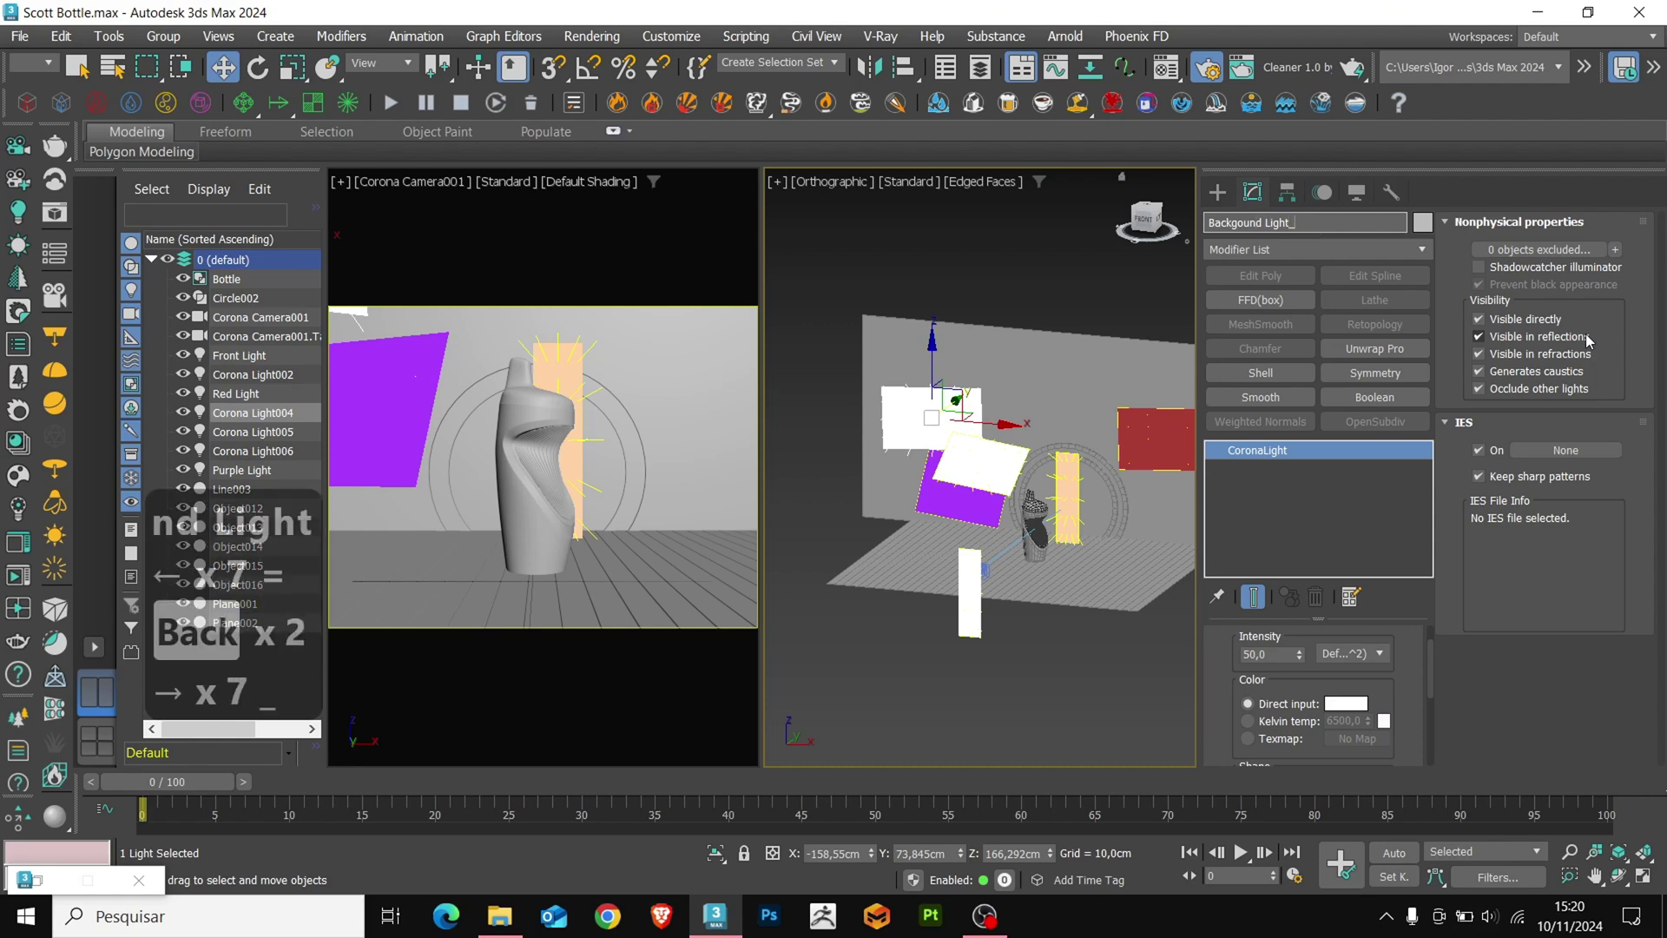
type("01")
key("Return")
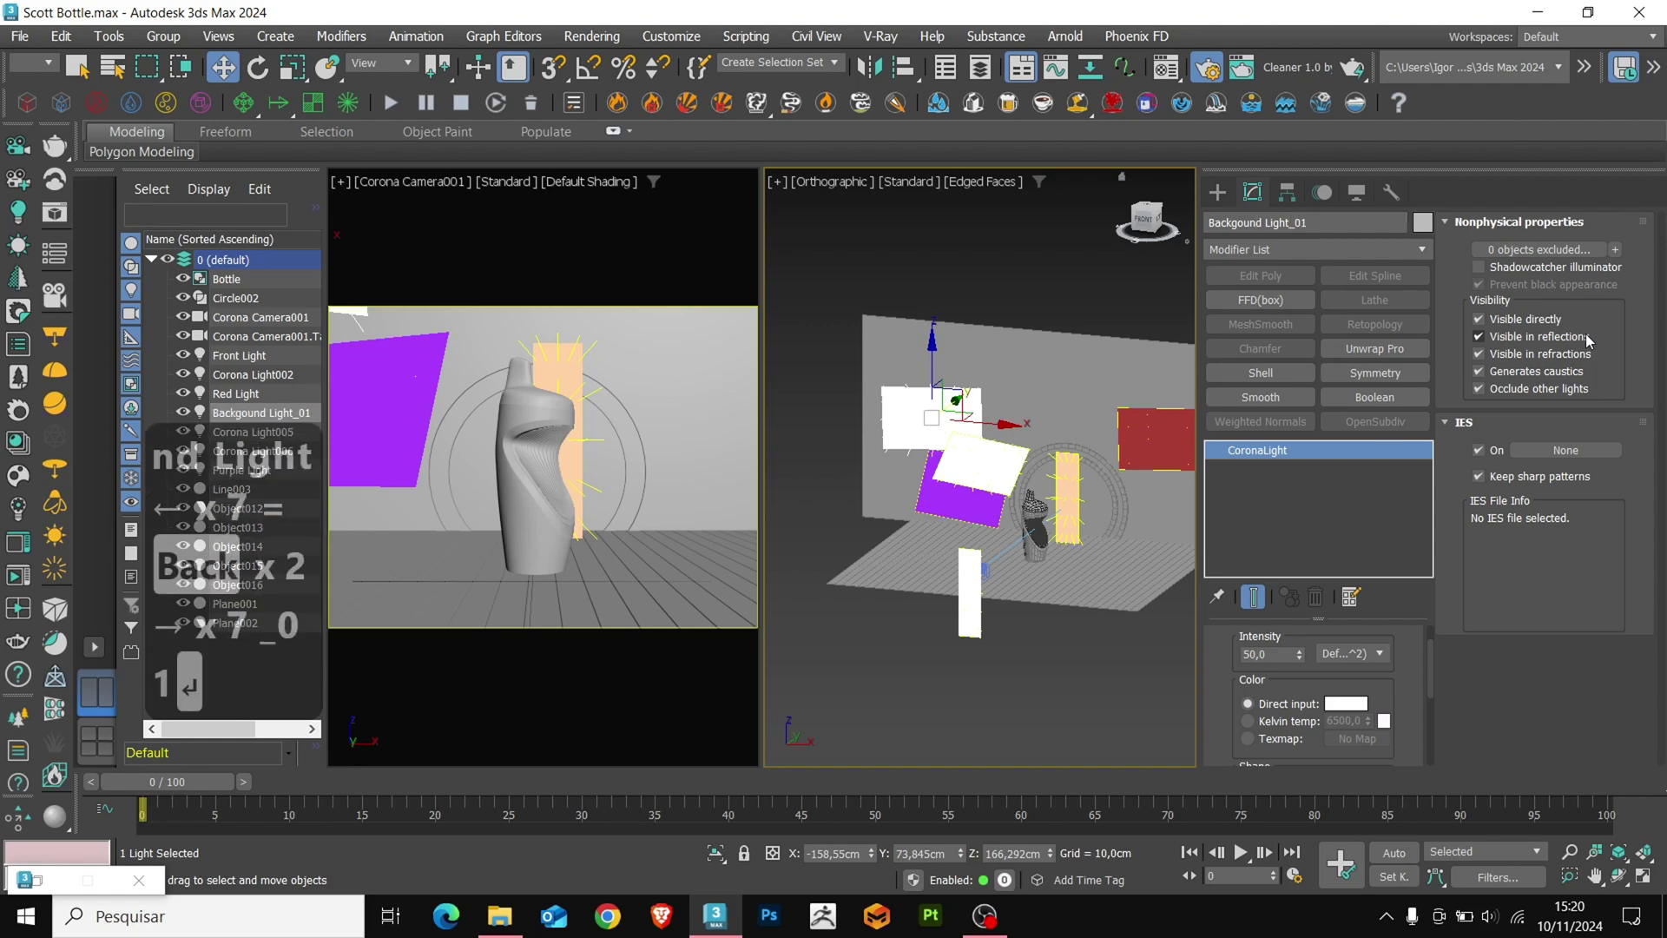
Set the intensity of Backgound Light_01 to 20
double_click(1267, 654)
type("20")
key("Return")
Rename the tilted light Corona Light002 above the bottle as Main Light and set its intensity to 1
middle_click_drag(1024, 508, 1031, 452)
left_click(1031, 426)
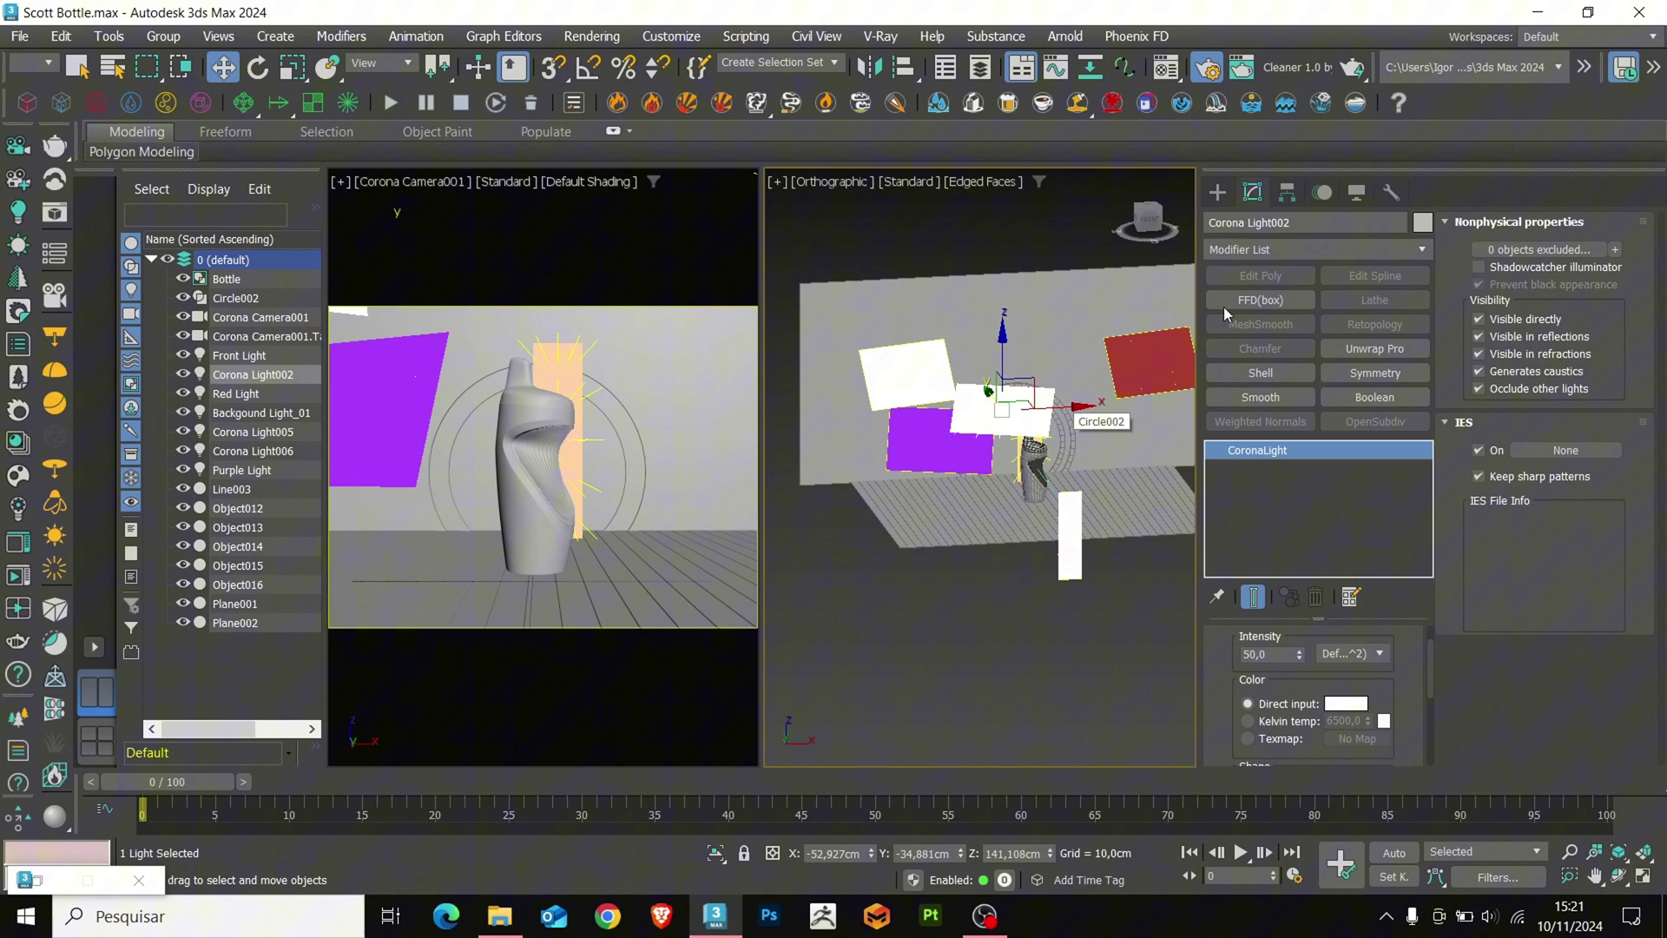
left_click_drag(1300, 222, 1091, 235)
type("Main Light")
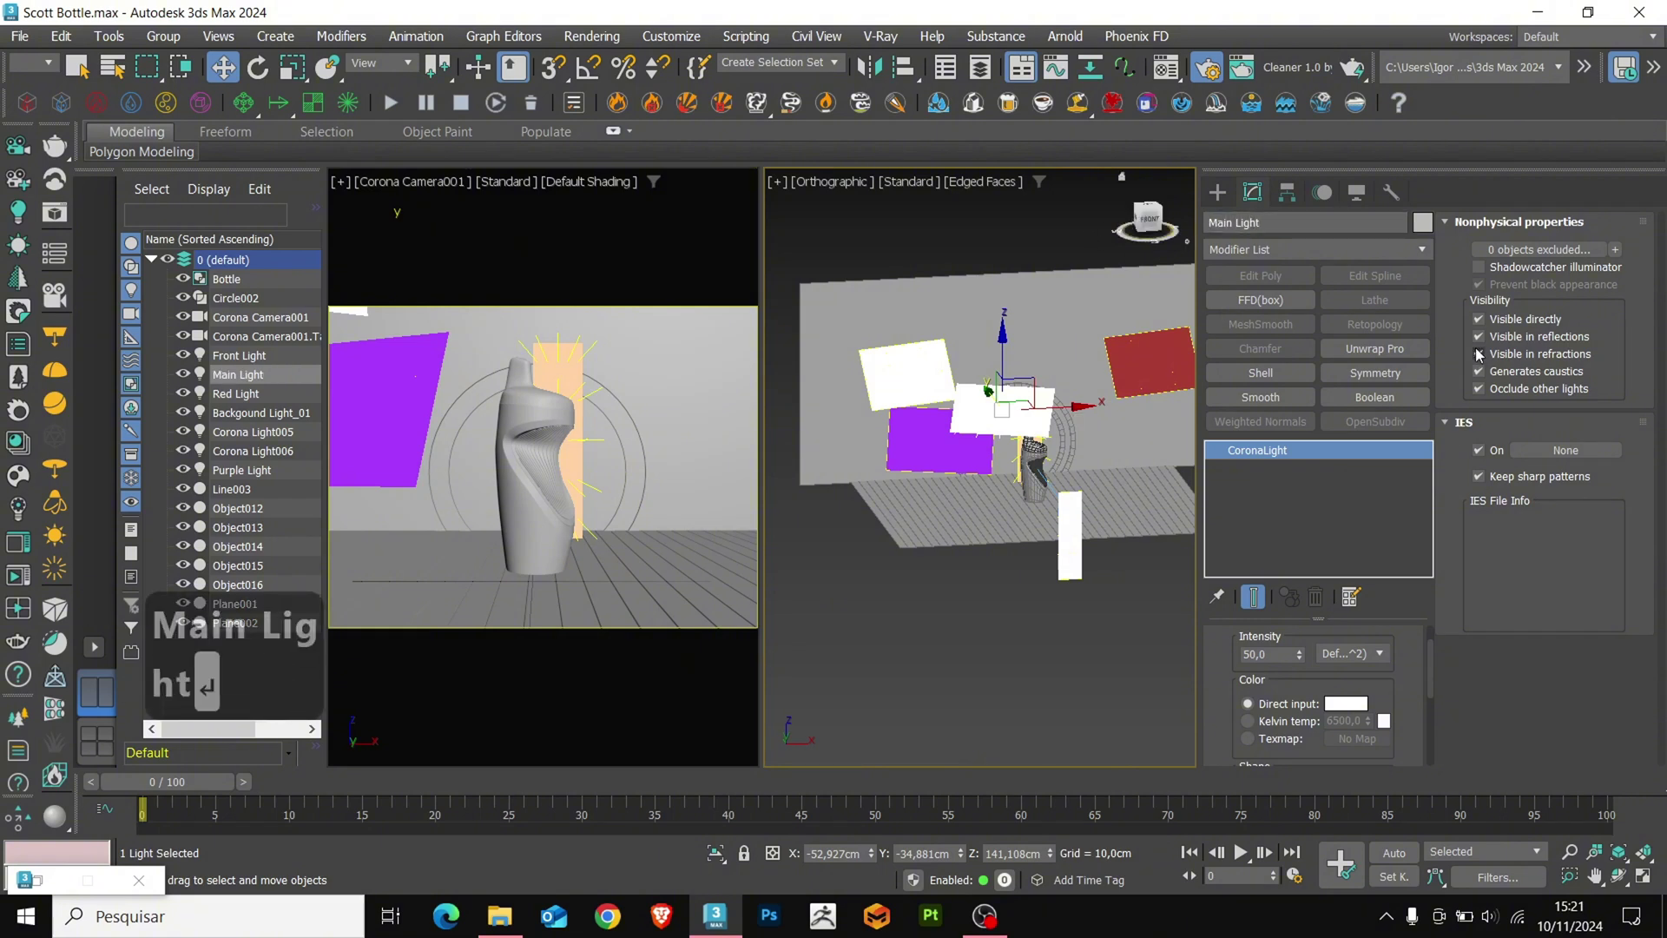
key("Return")
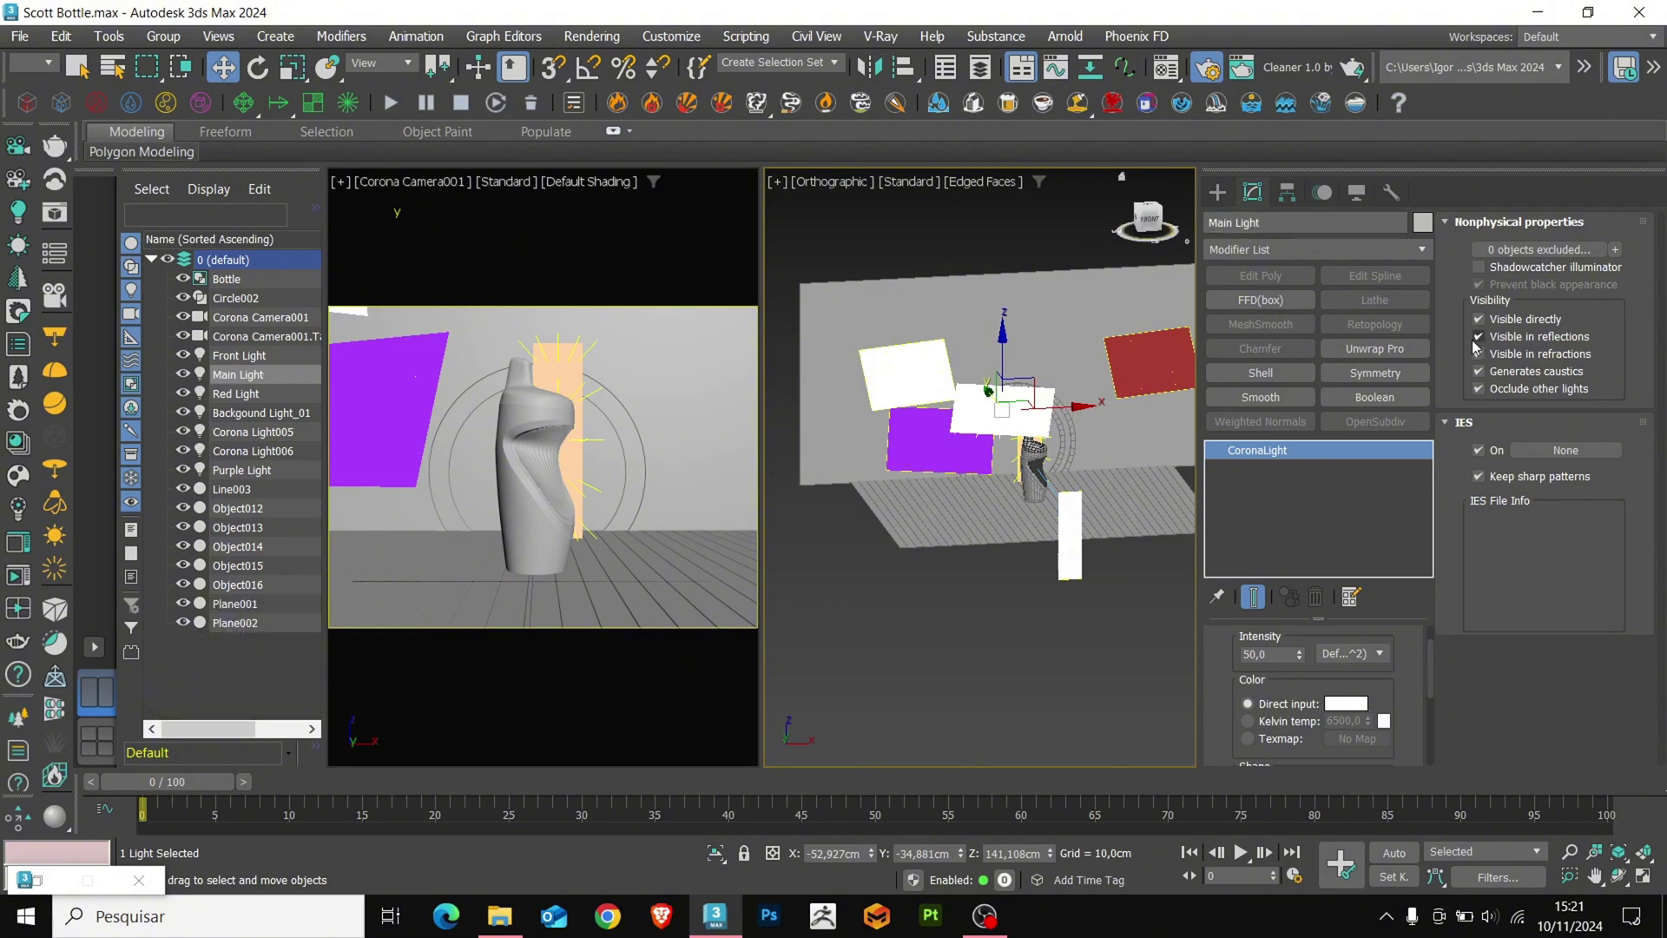
type("1")
key("Return")
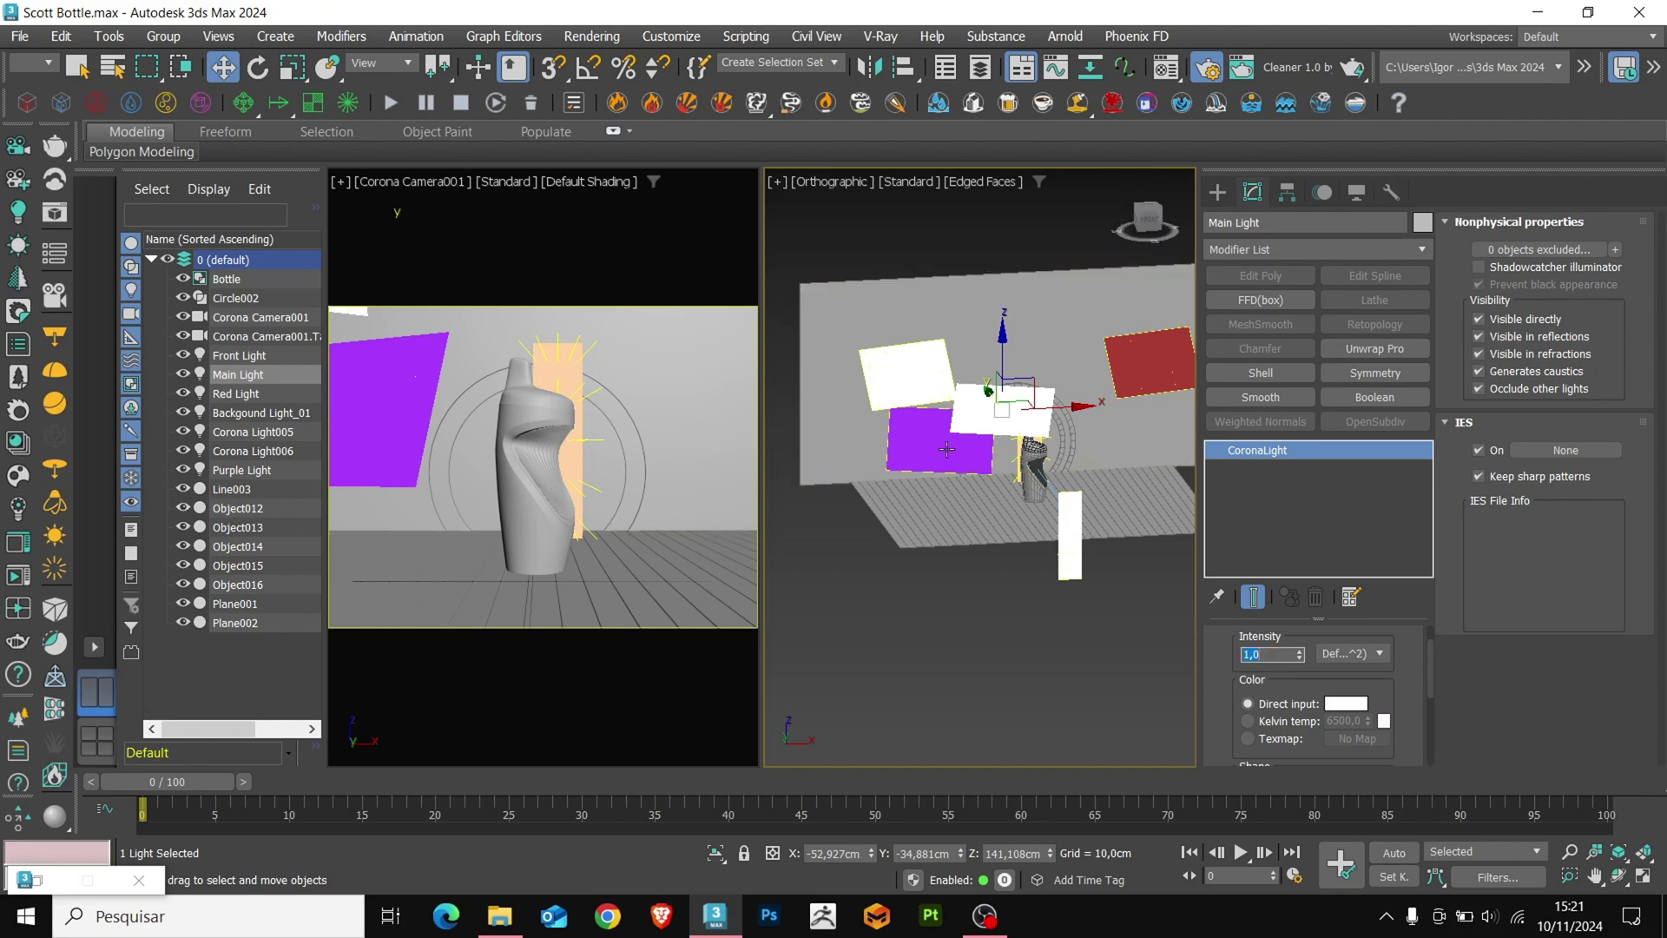
Activate the Corona Camera001 view and start an interactive Corona render of it
middle_click_drag(999, 521, 885, 410)
right_click(664, 394)
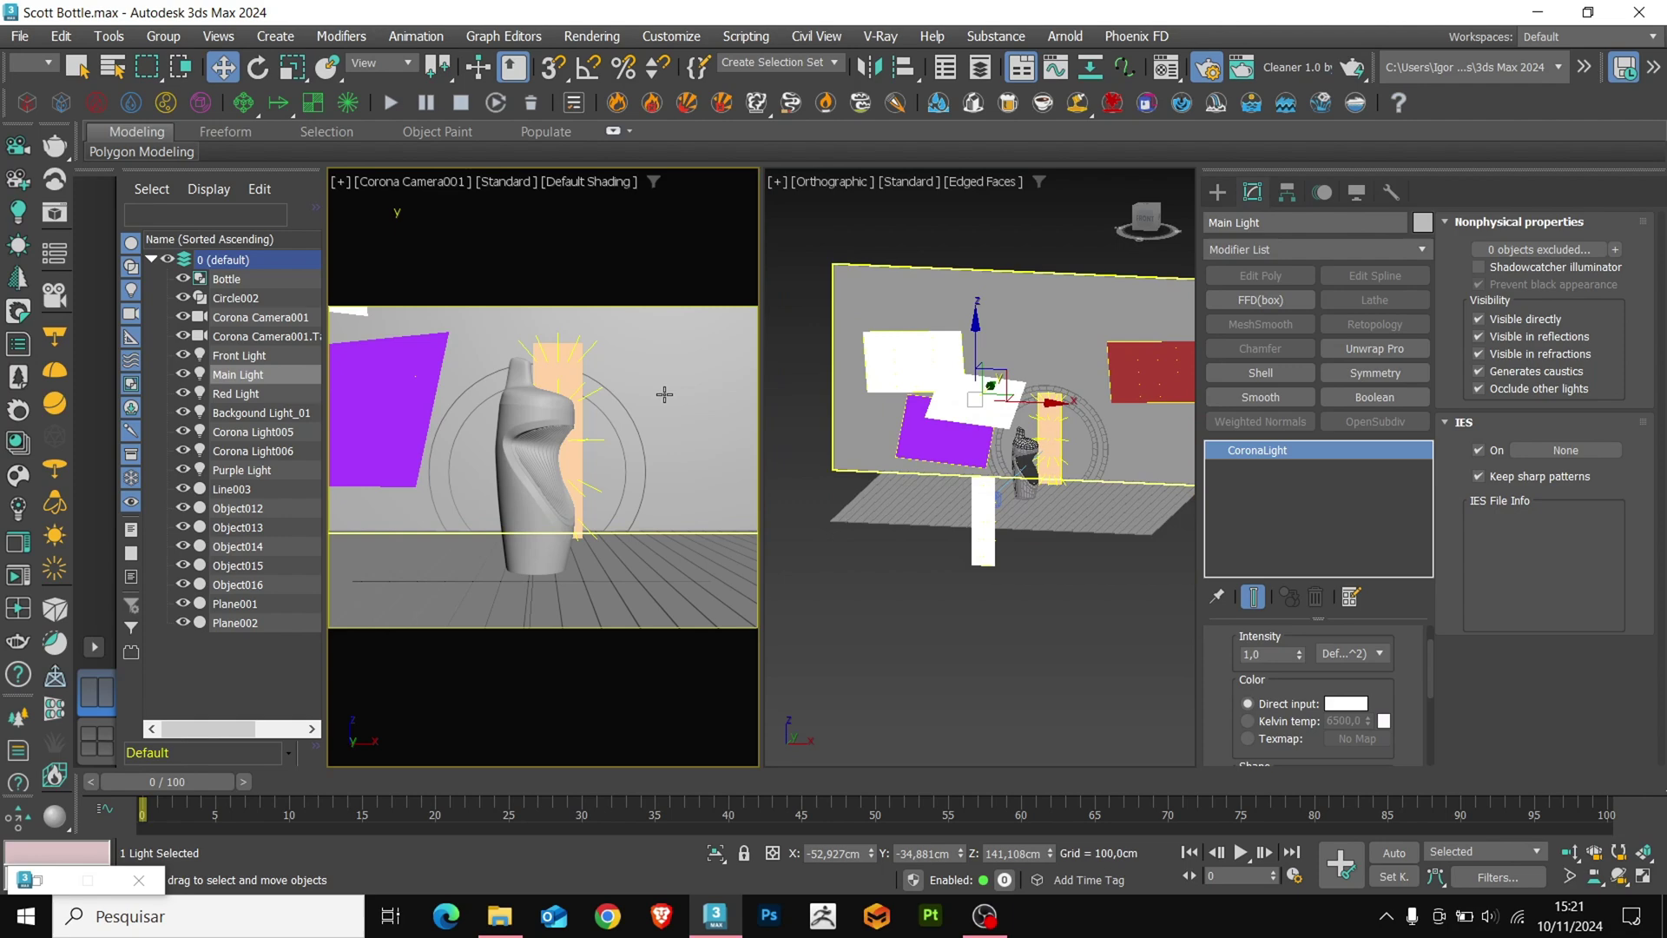
left_click(39, 882)
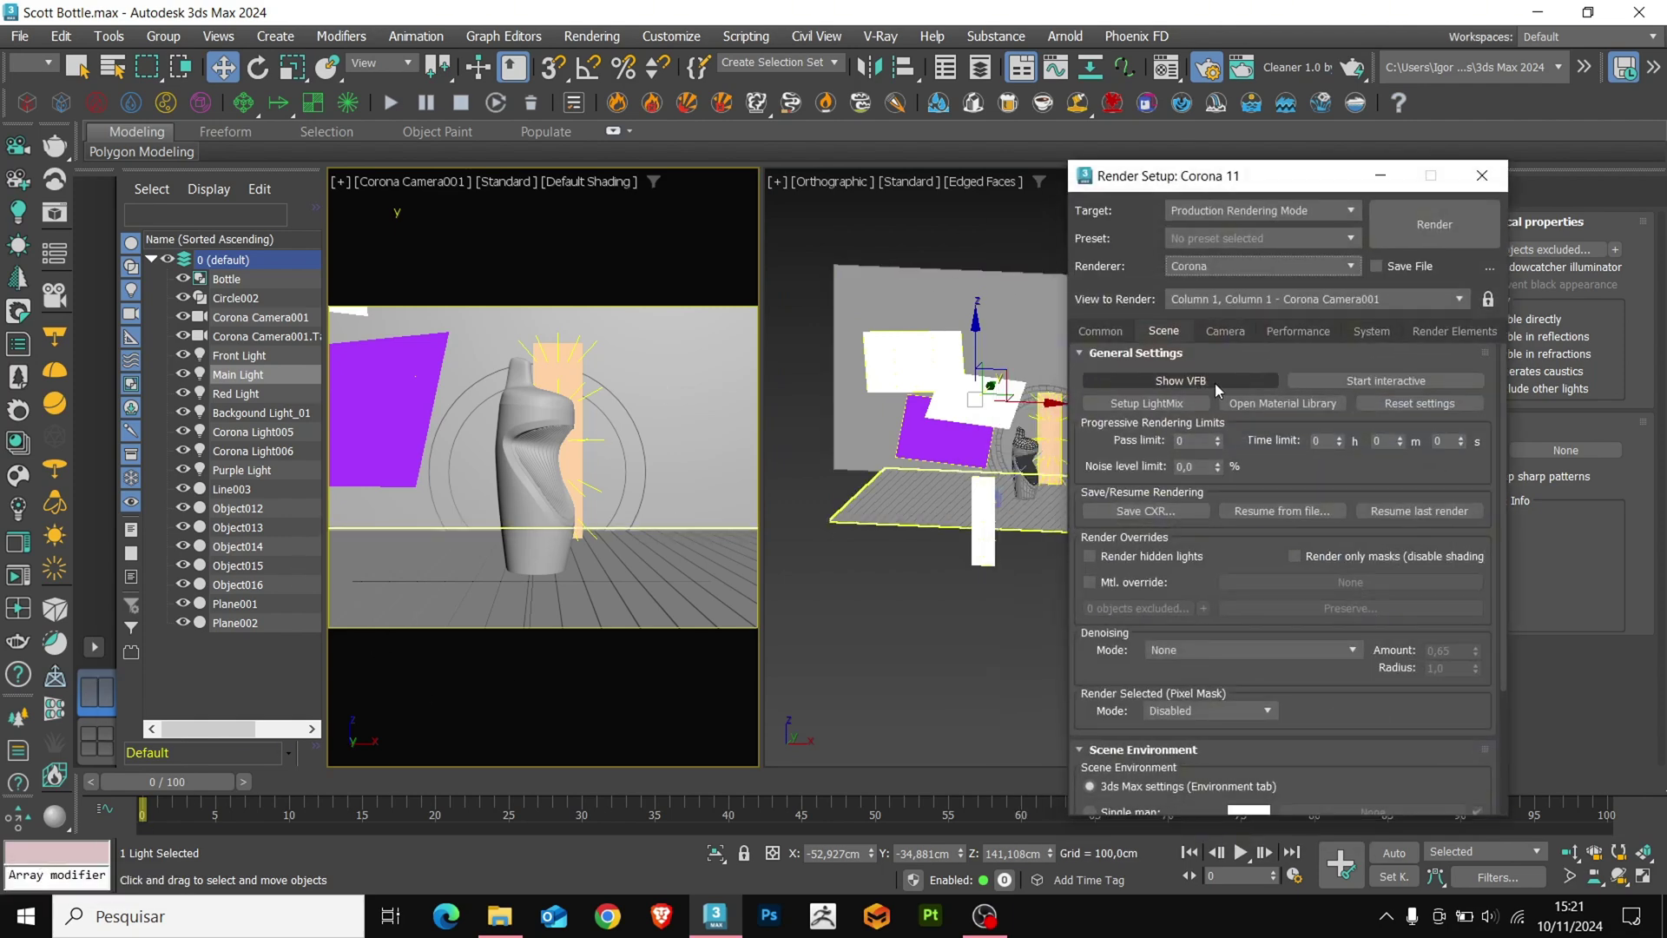
left_click(1348, 383)
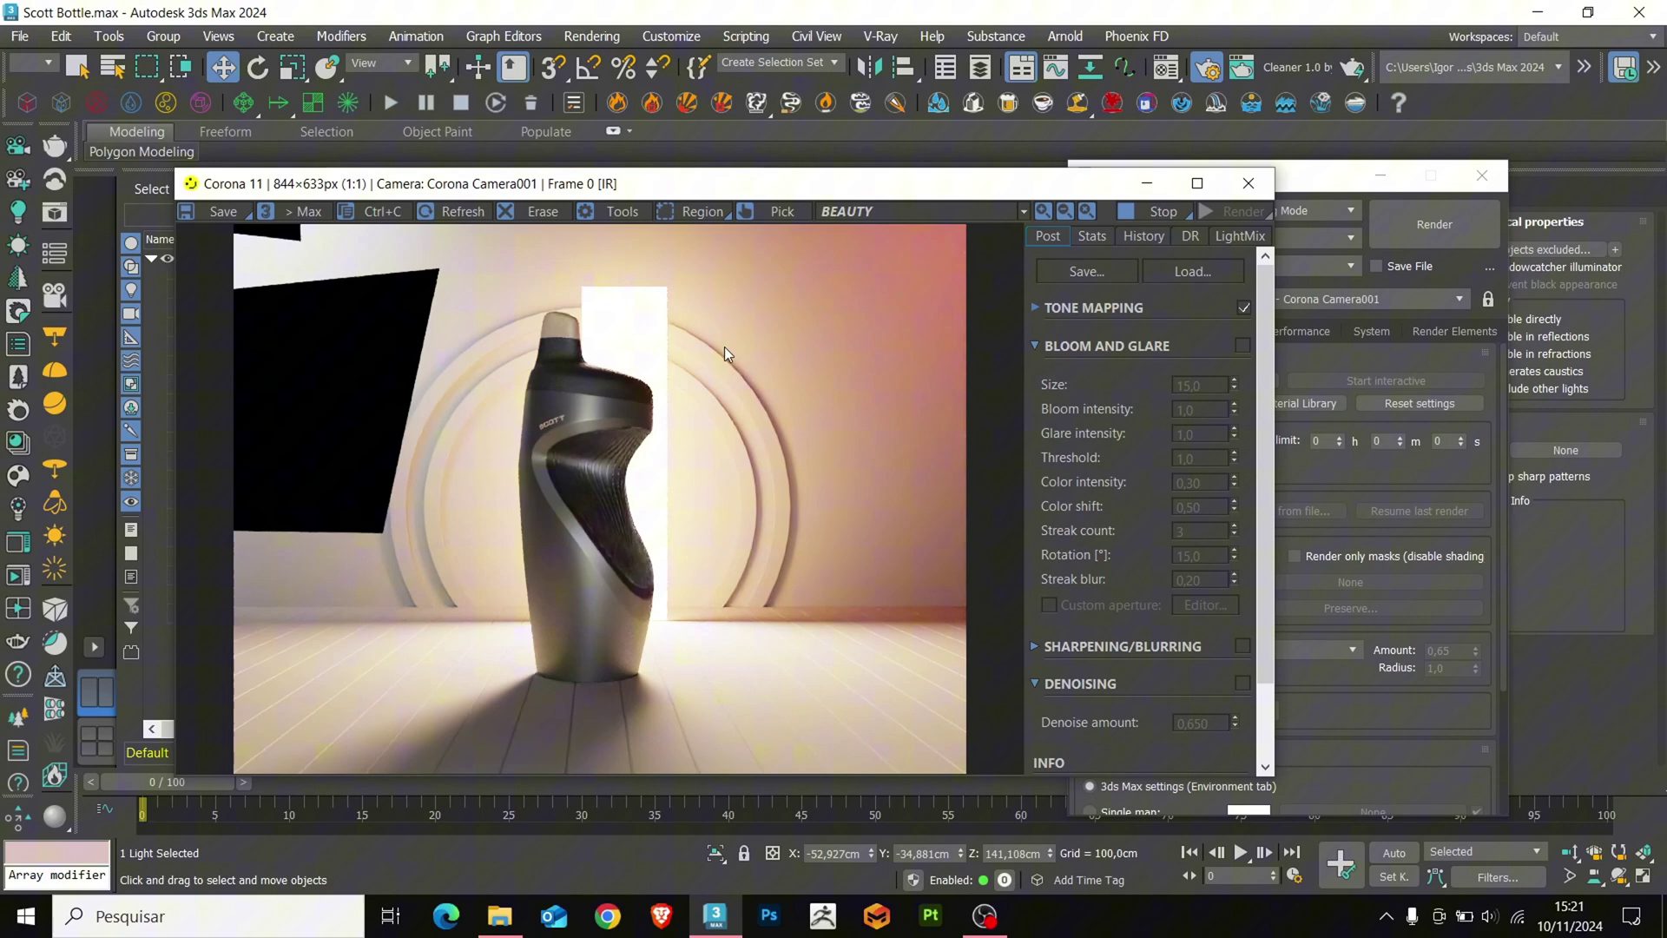
Stop the interactive render and minimize the frame buffer and render settings windows
left_click(1160, 214)
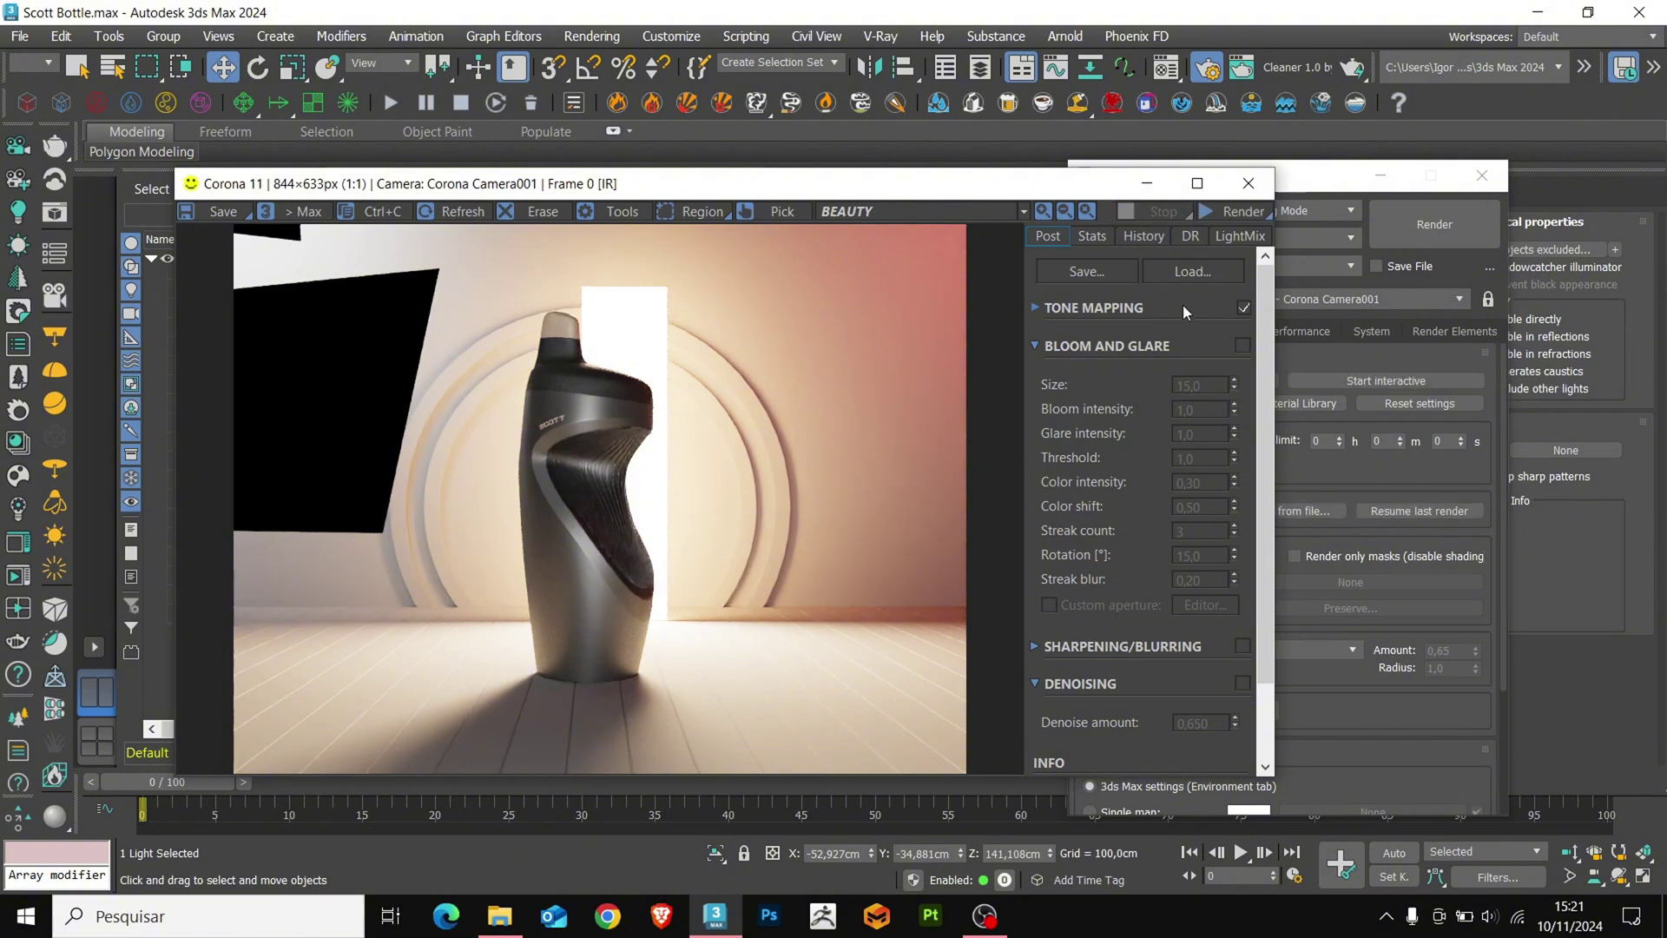
left_click(1143, 185)
left_click(1381, 176)
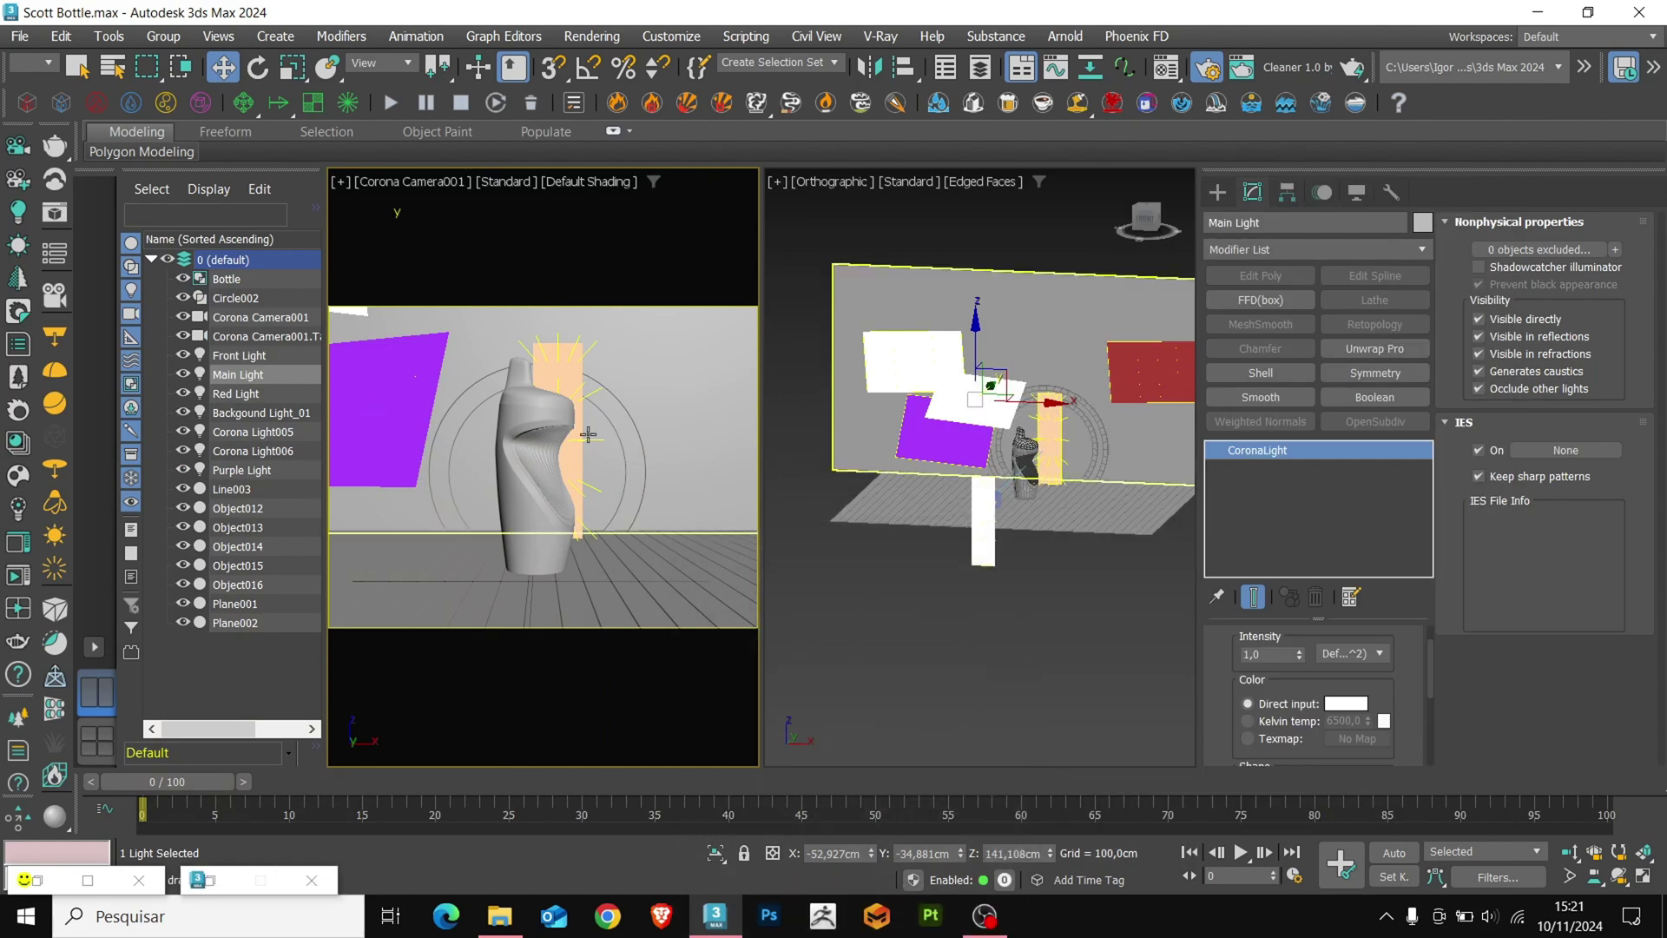
Turn off direct visibility for Purple Light and Corona Light006 behind the bottle
left_click(976, 431)
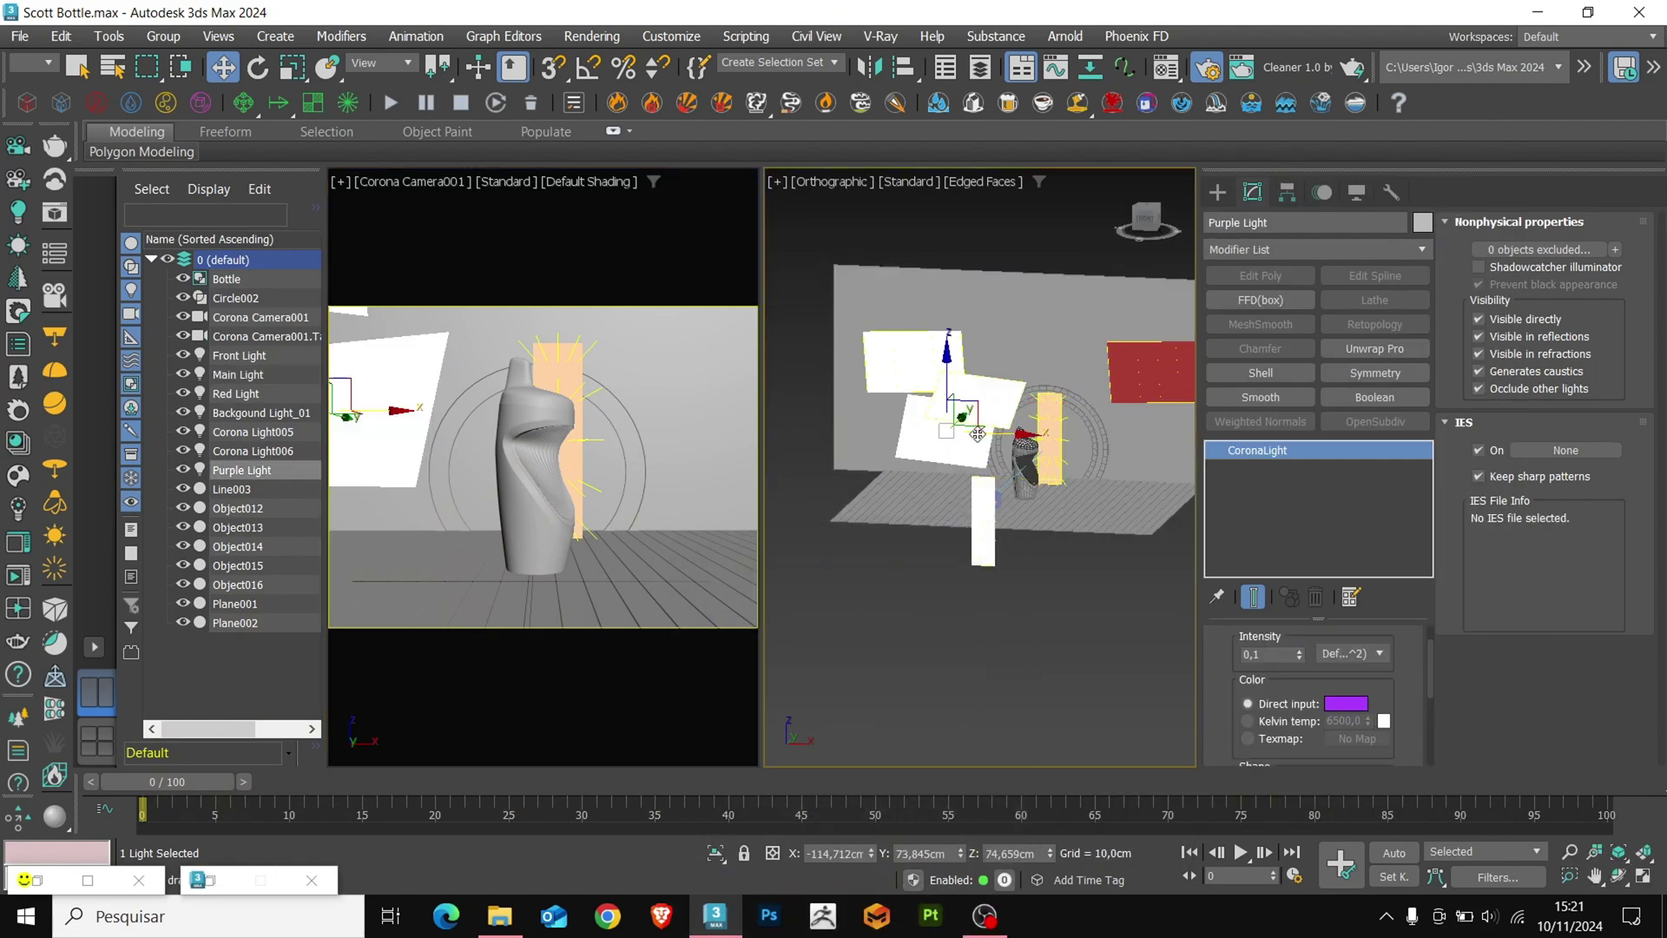
left_click(1537, 322)
left_click(1048, 403)
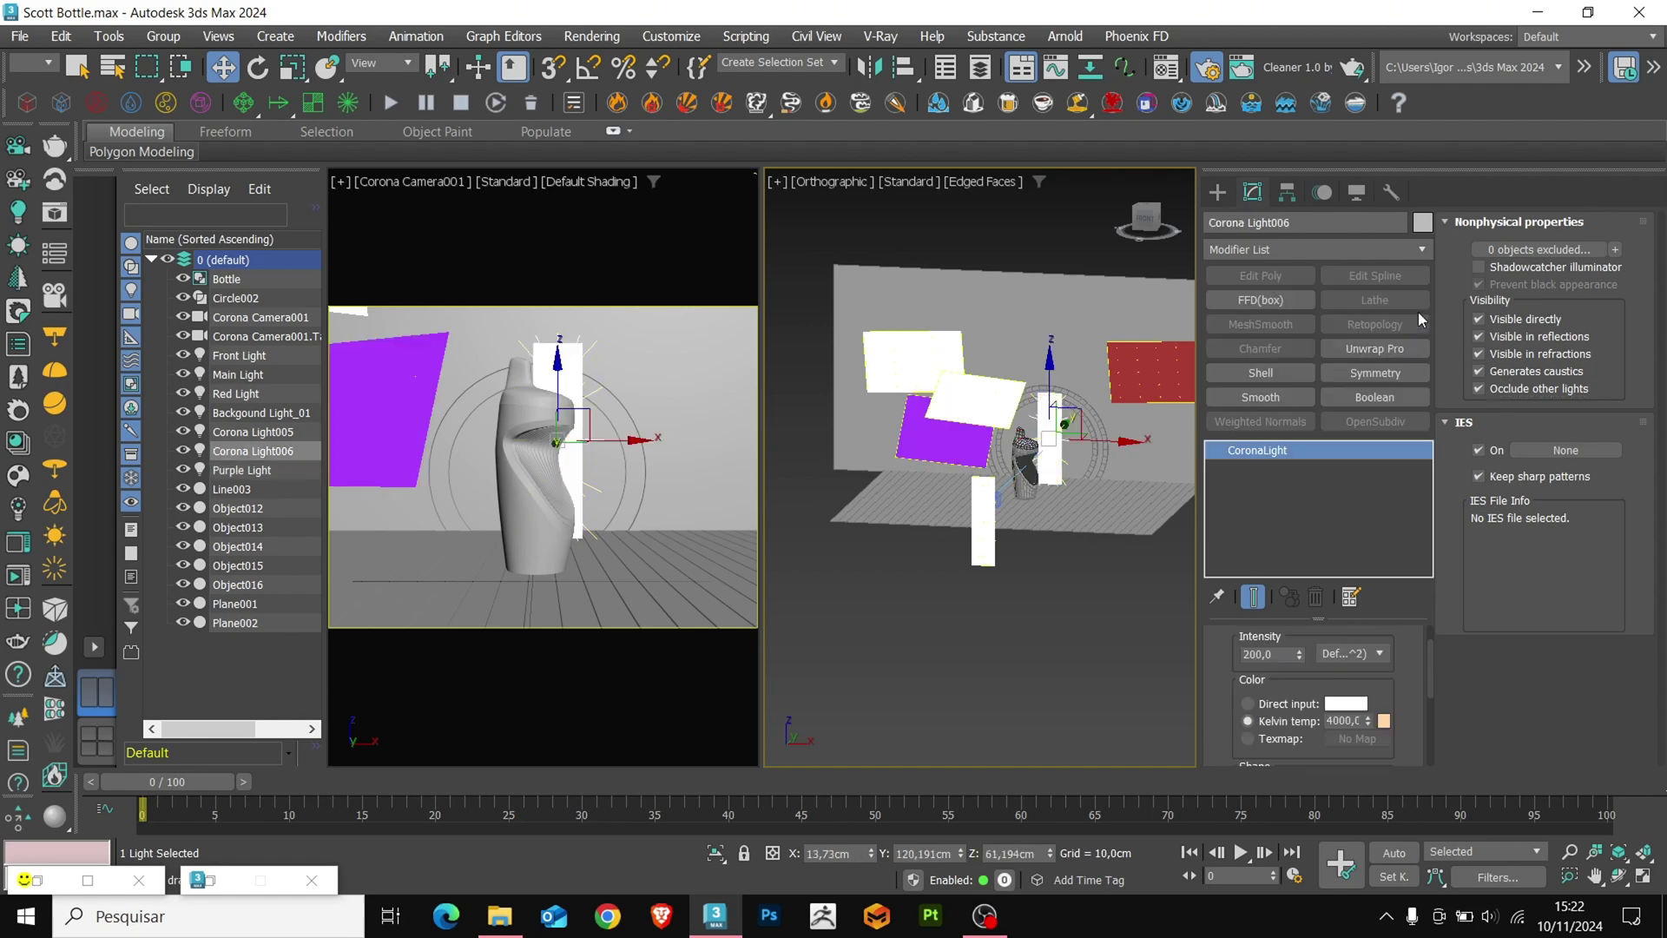
Rename the ground plane Plane002 as Floor
left_click(1079, 521)
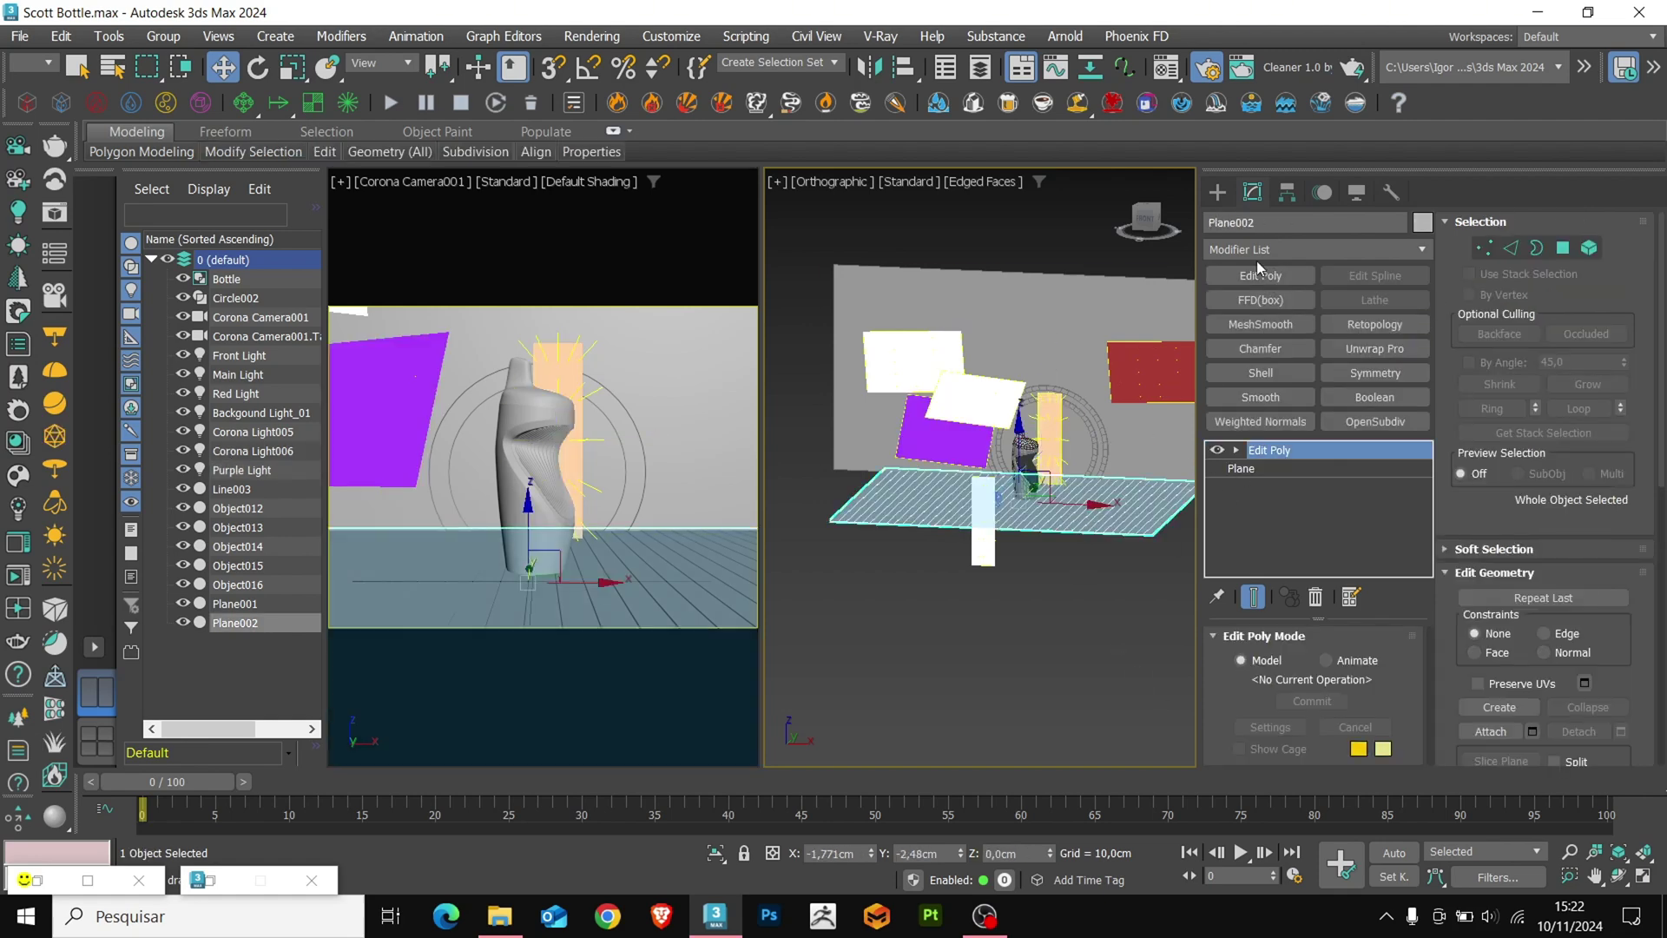
left_click(1233, 223)
type("Floor")
key("Return")
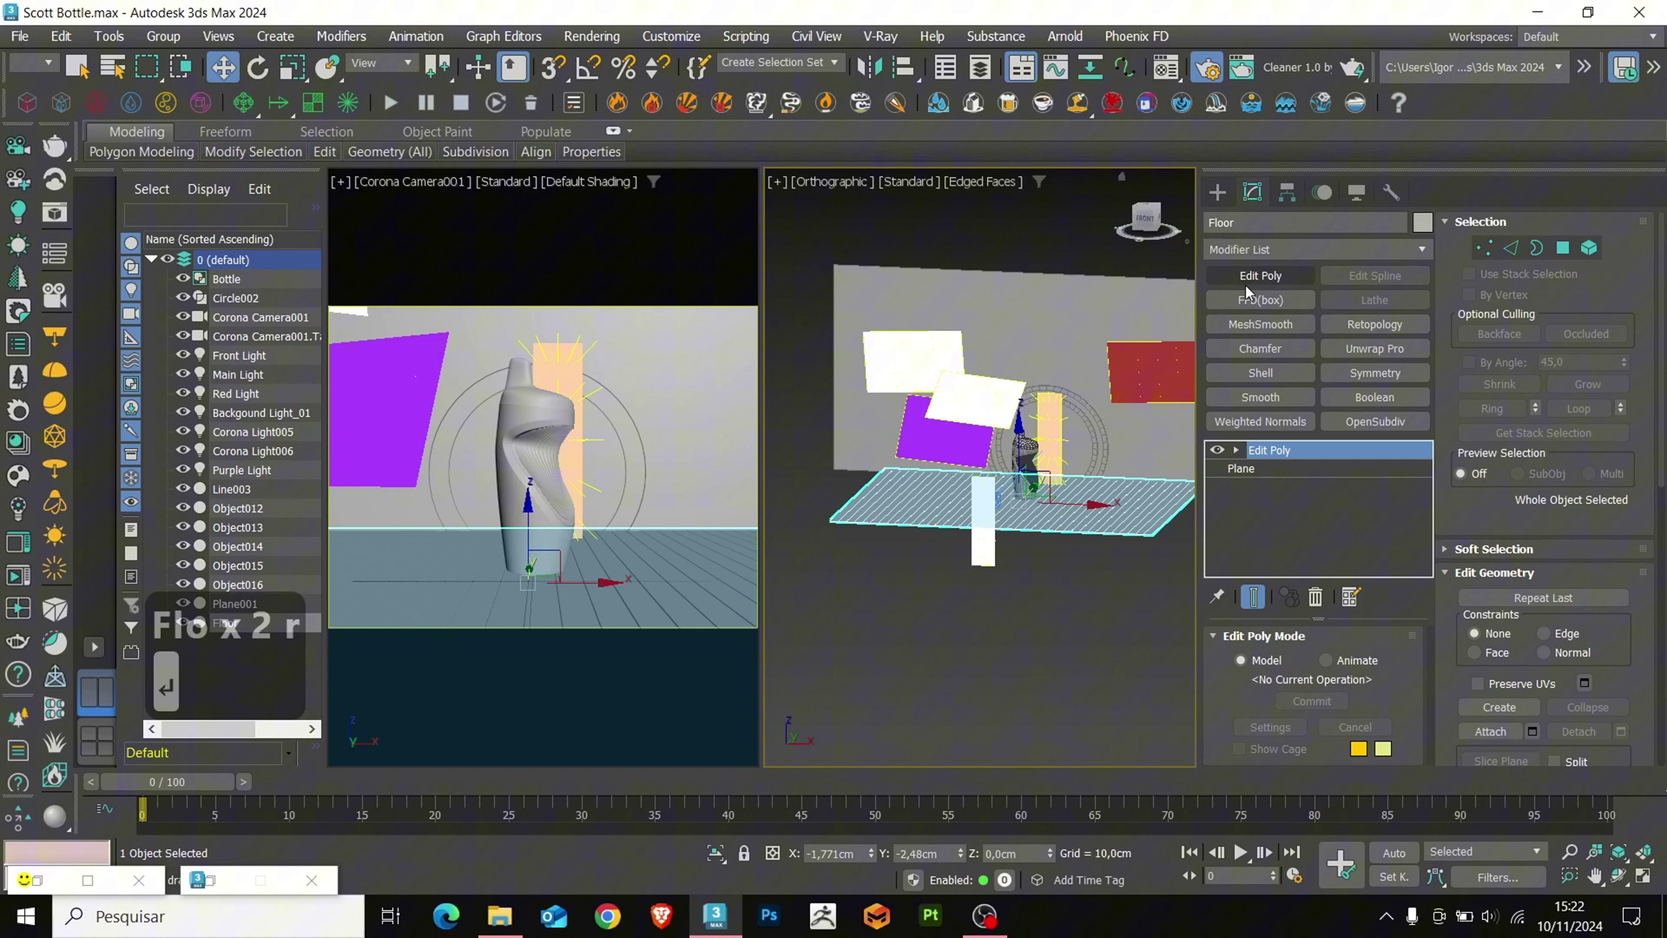
Exclude Floor from Corona Light006's illumination and stop that light from occluding other lights
left_click(1050, 443)
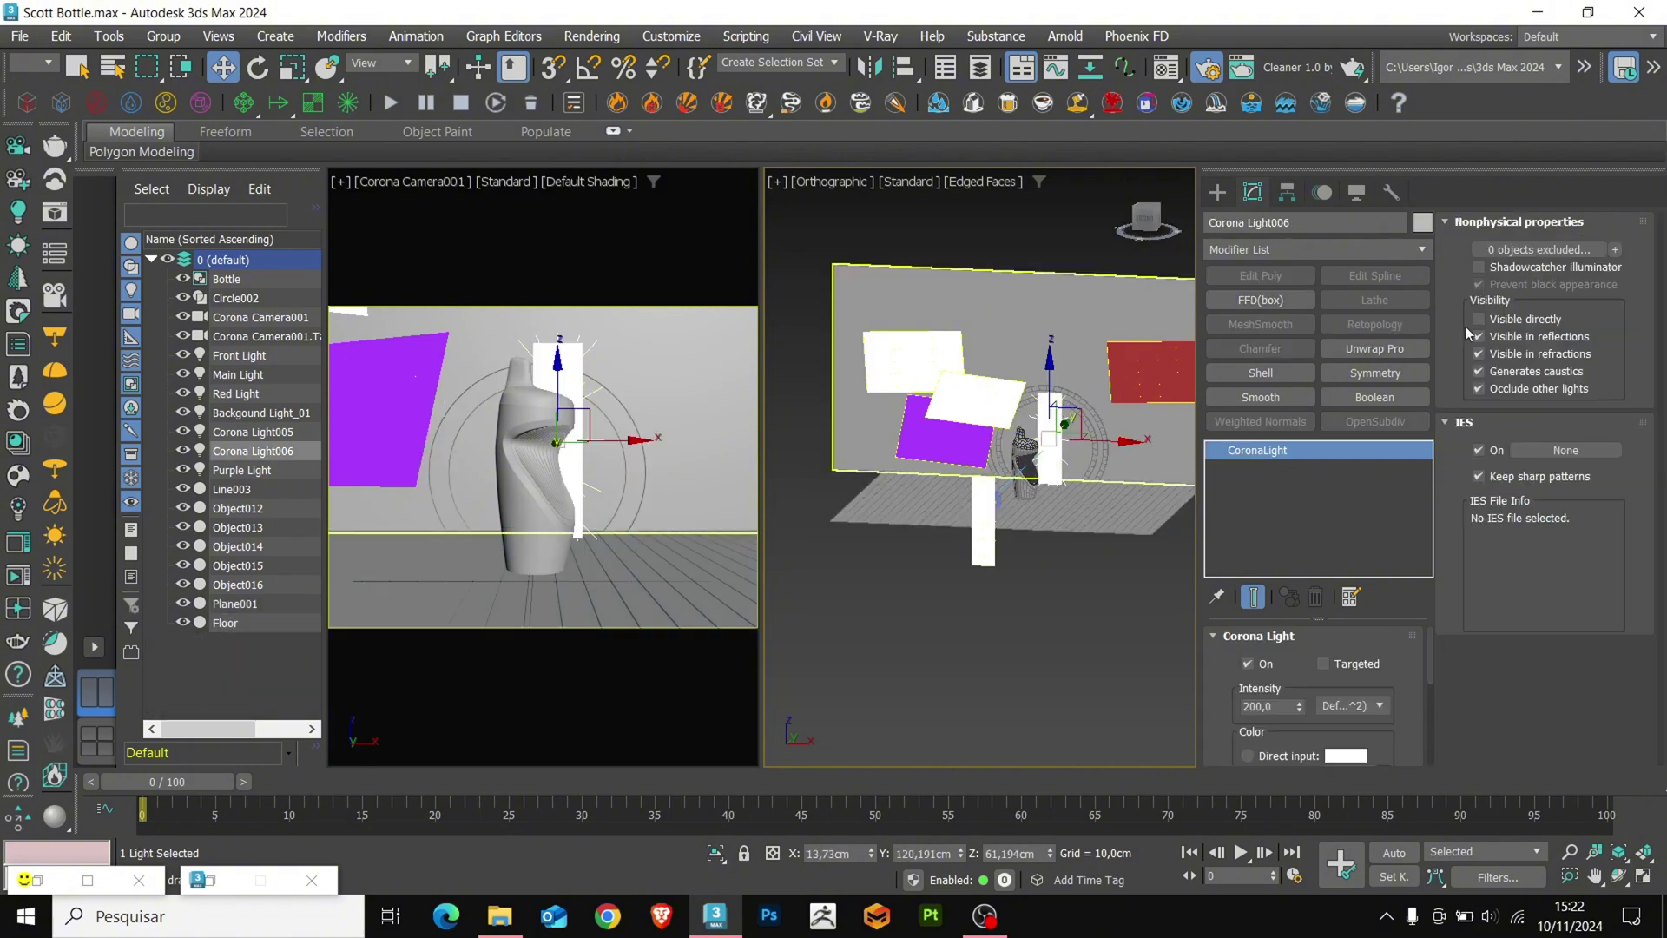
left_click(1518, 251)
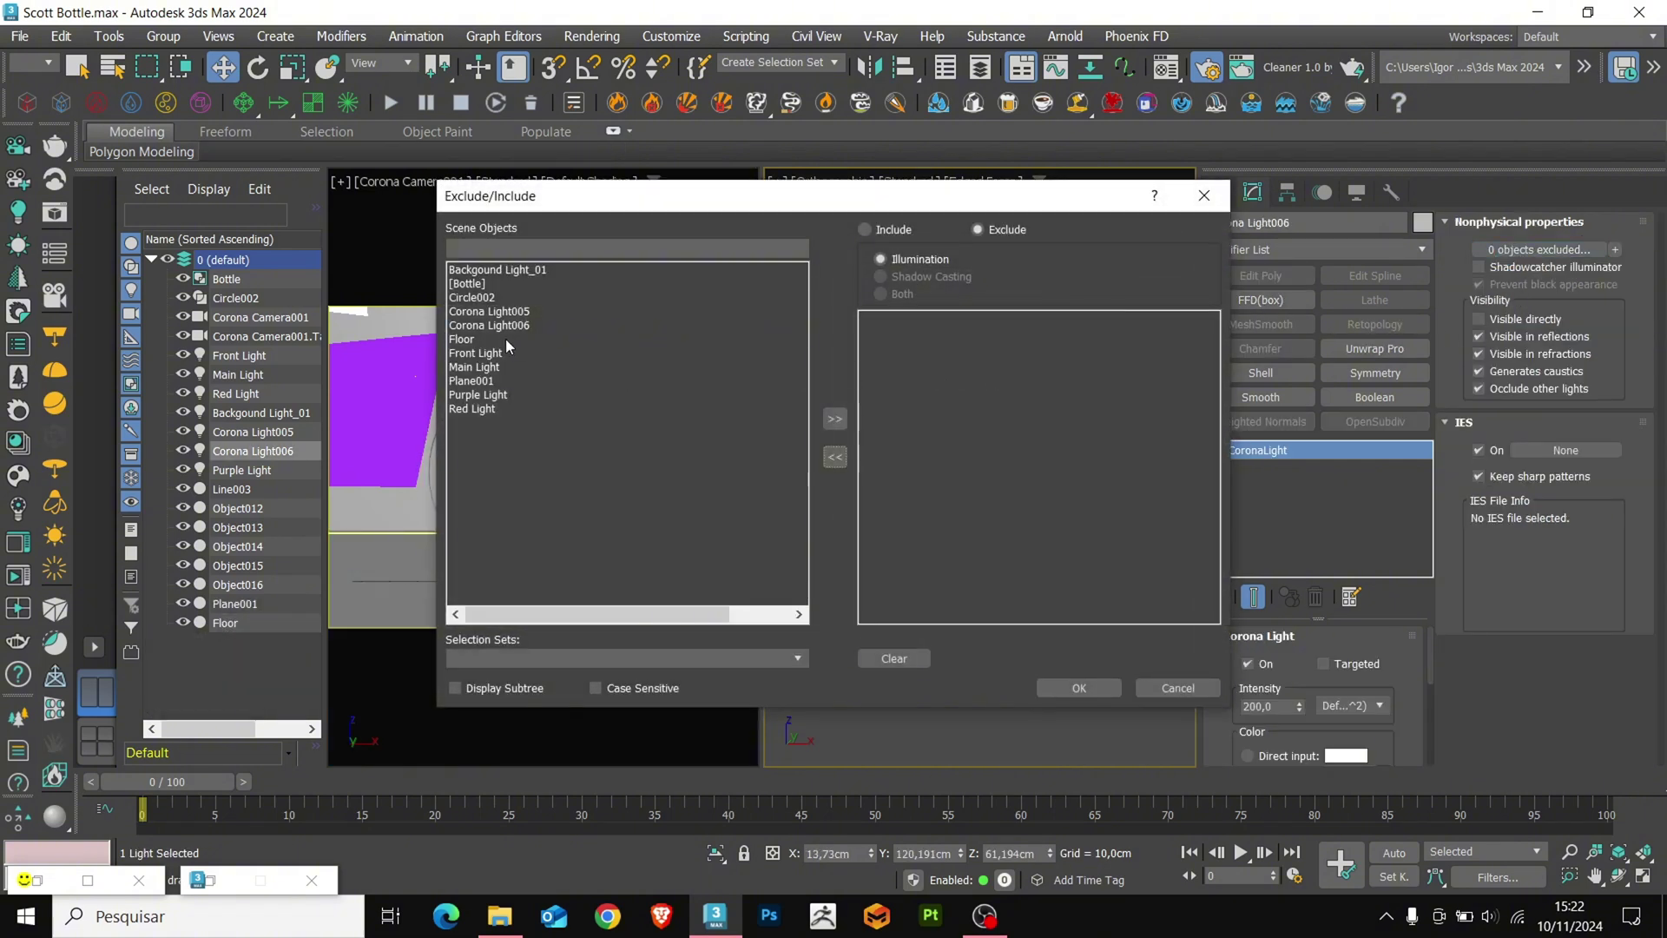
left_click(505, 339)
left_click(835, 419)
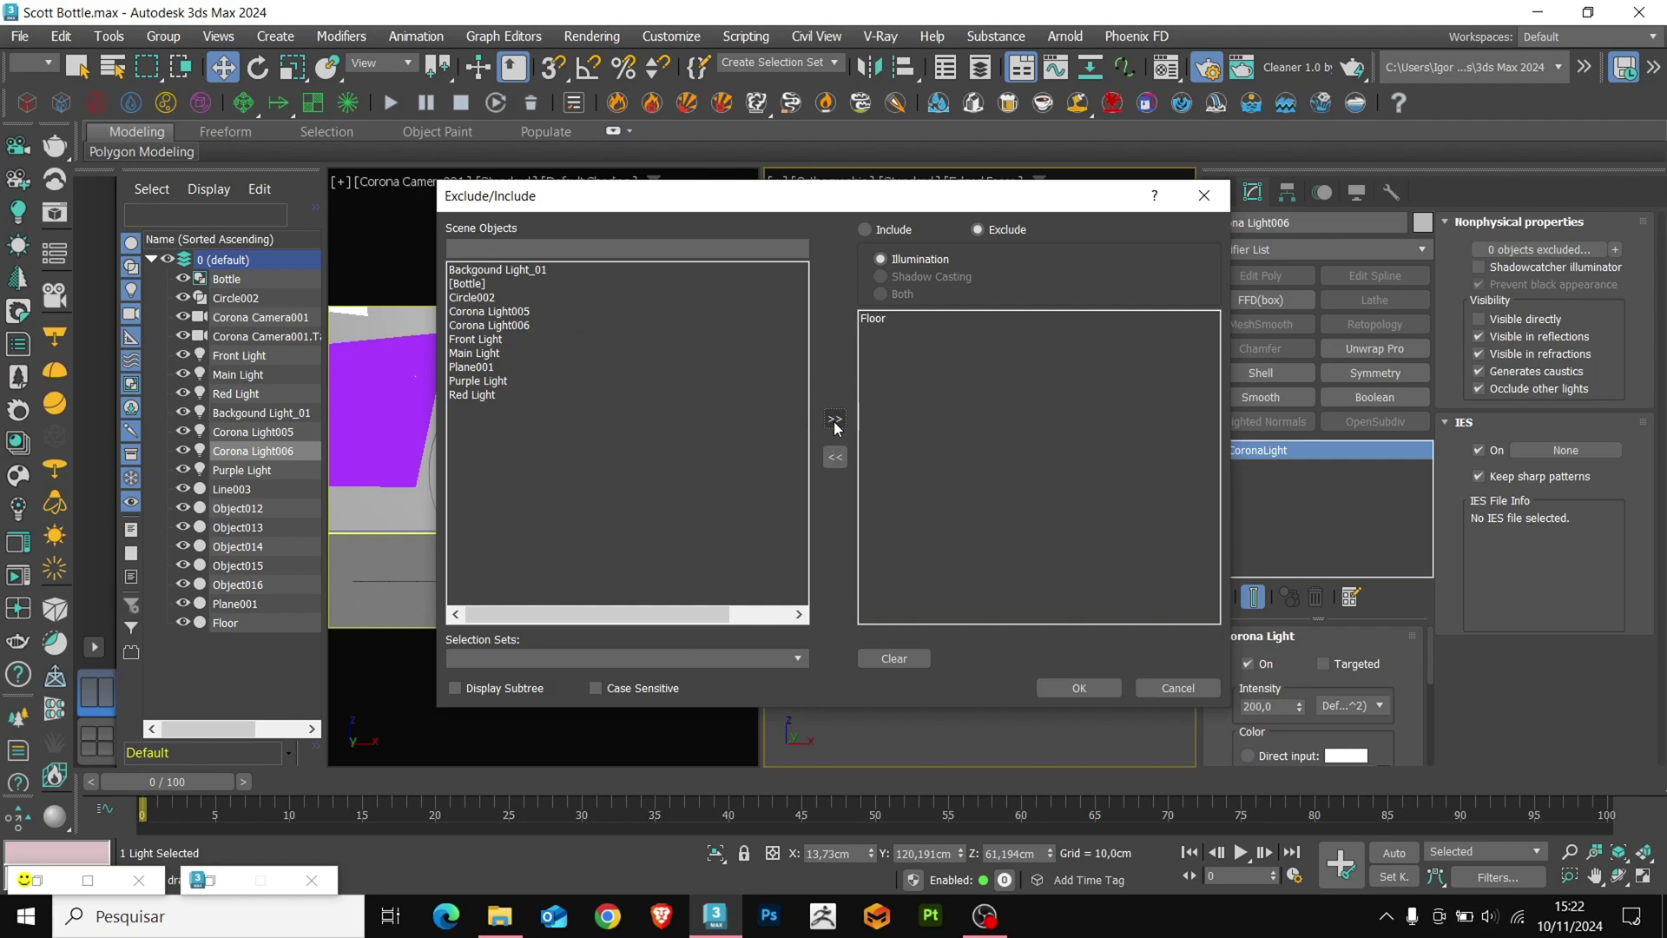
left_click(1051, 691)
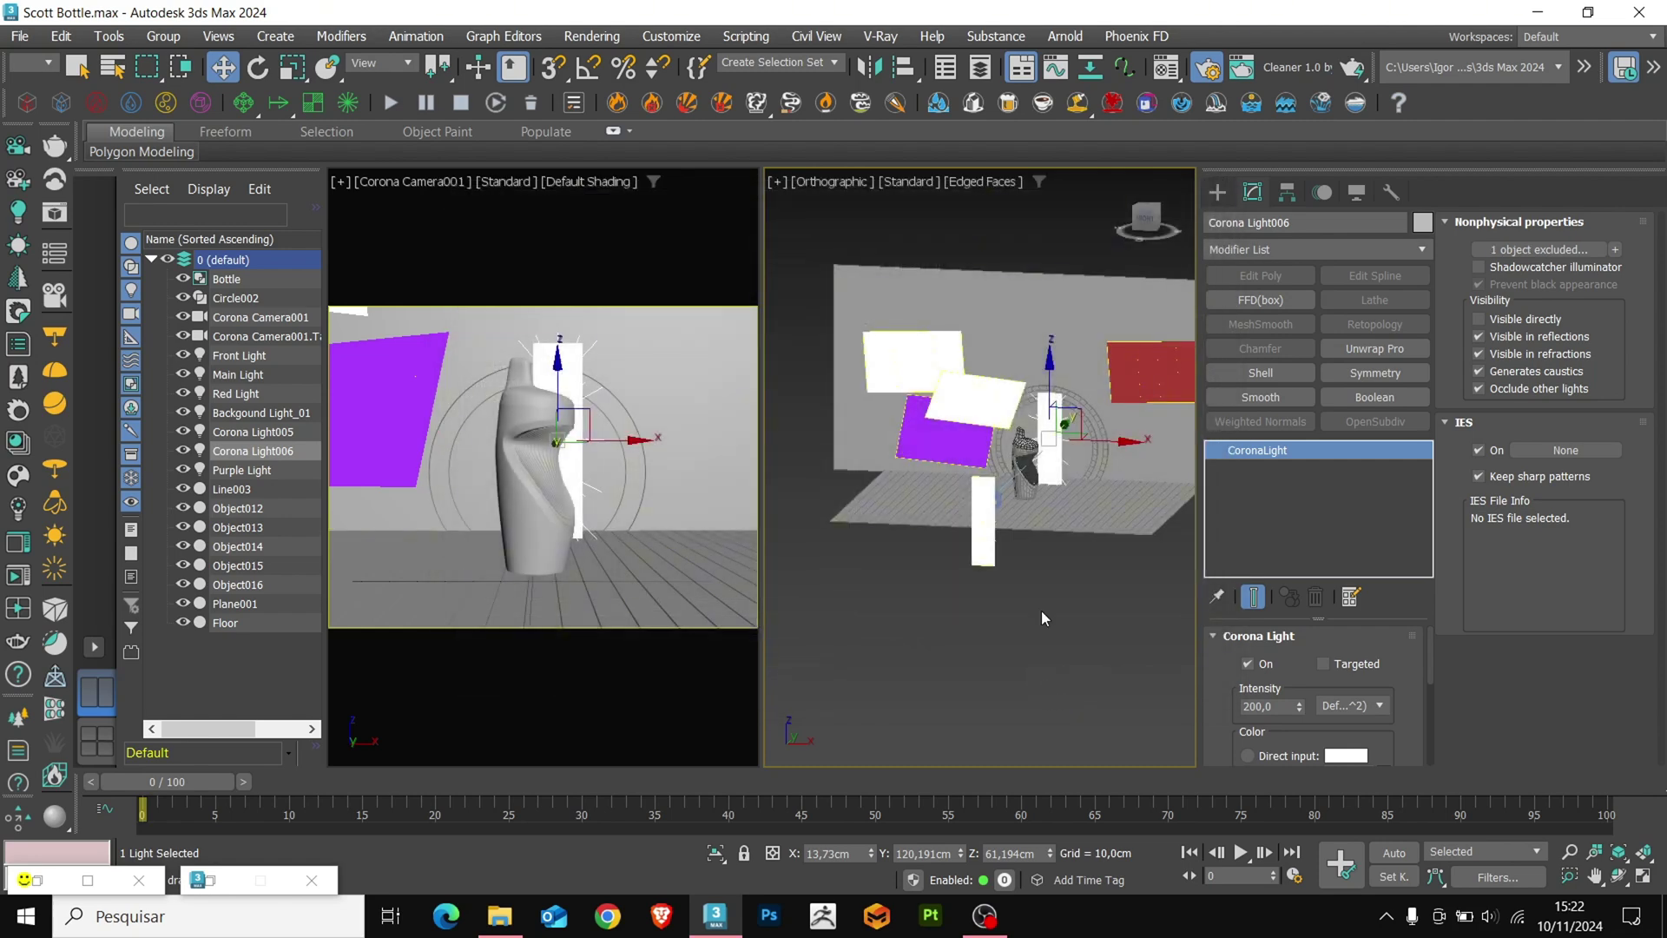
left_click(1518, 389)
key("x")
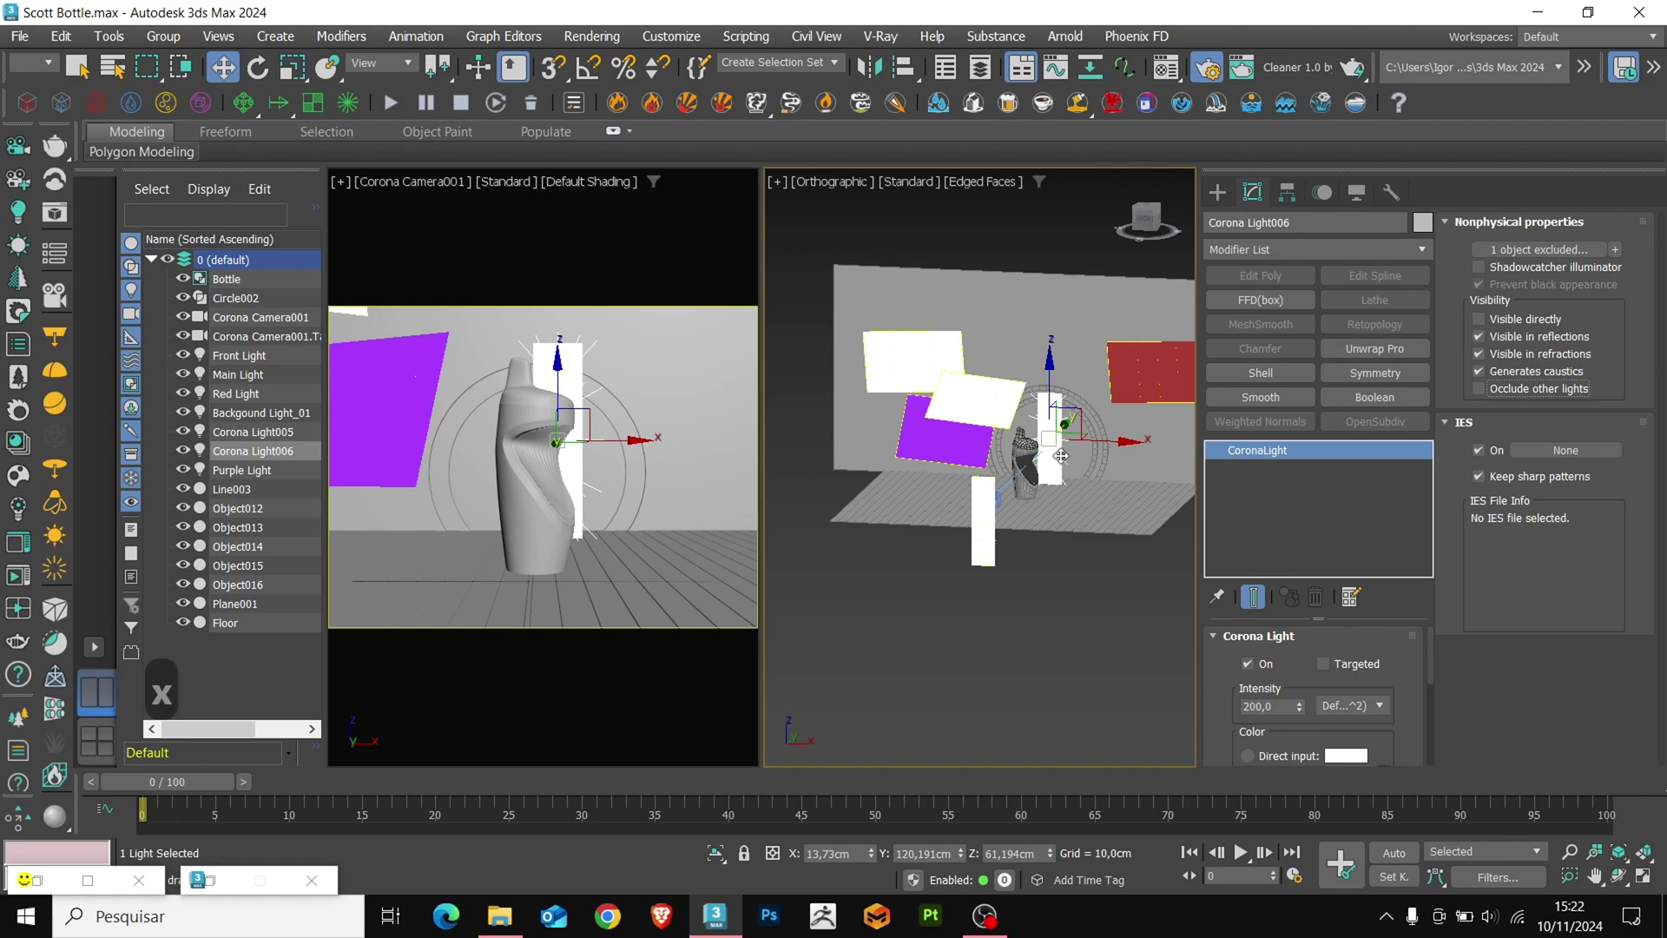
Turn off direct visibility for Corona Light005, the warm light behind the bottle, and exclude Floor from its illumination
middle_click_drag(1060, 502, 982, 528)
scroll(1061, 508, "up", 5)
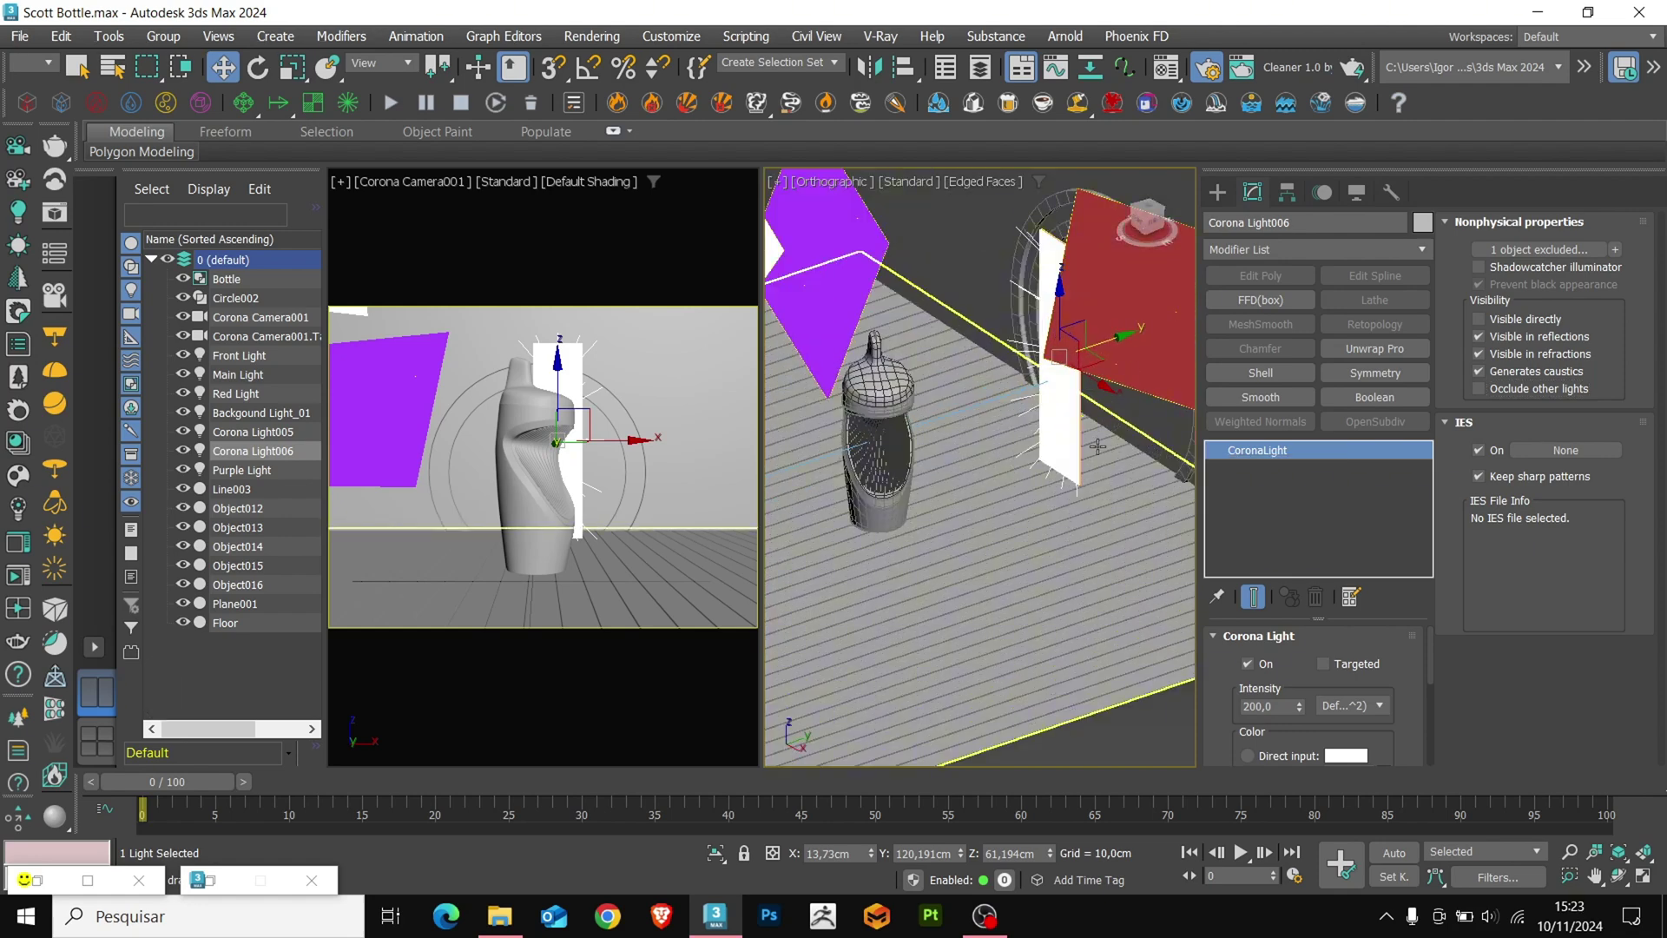
middle_click_drag(1061, 469, 1015, 435, "alt")
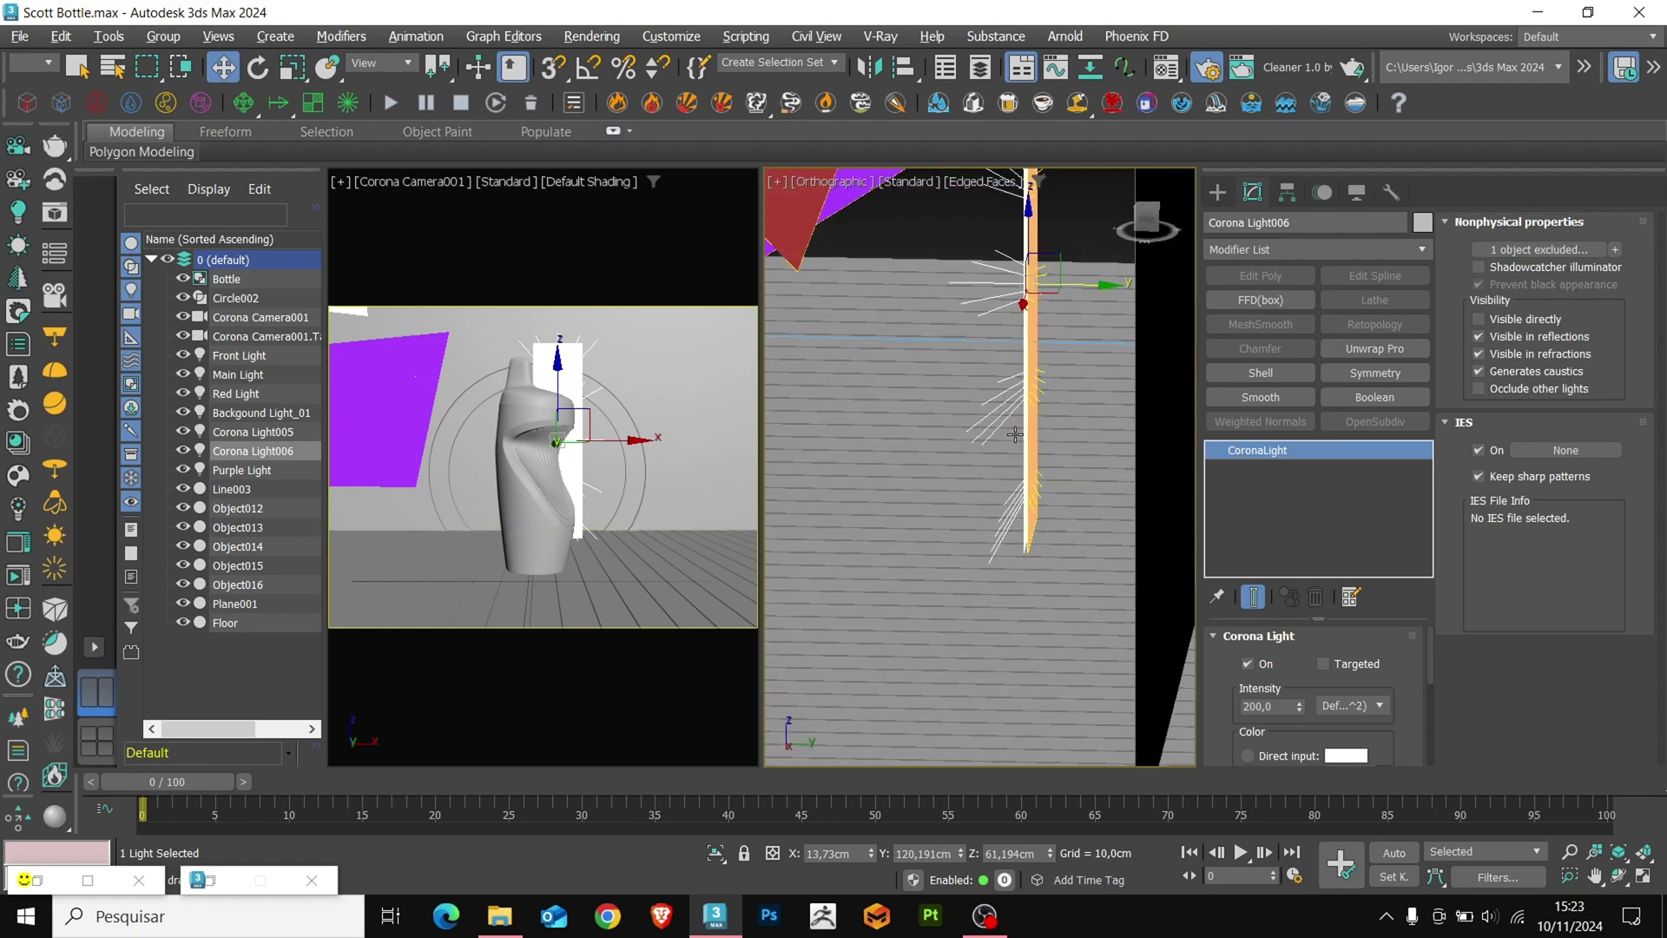
left_click(1031, 398)
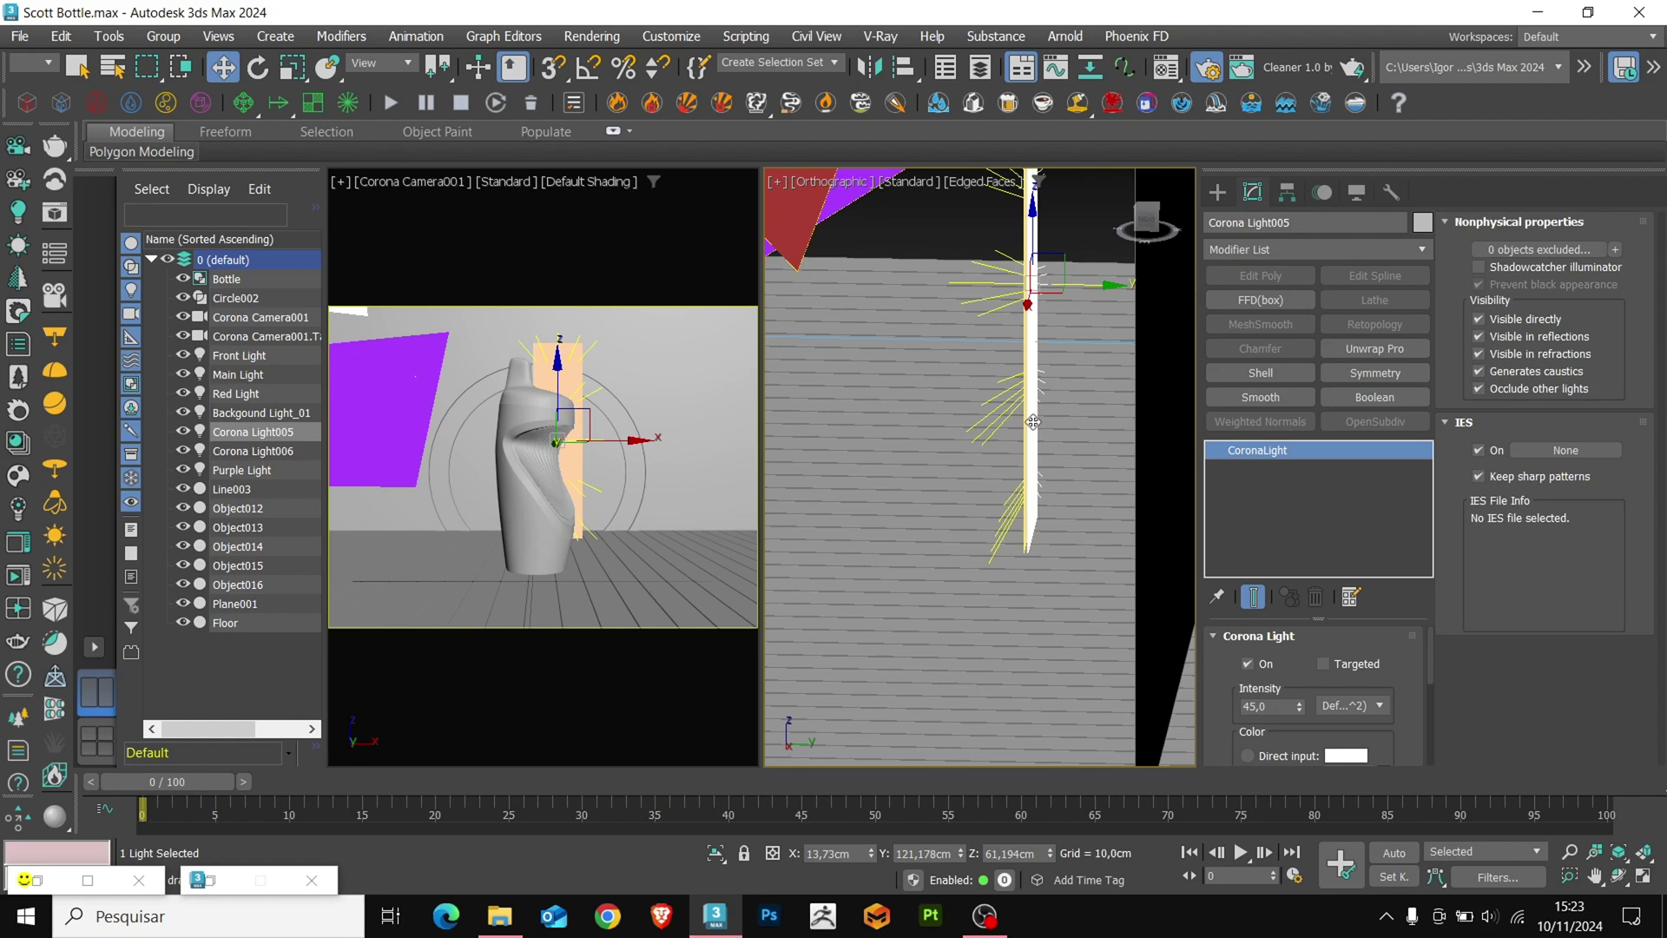
left_click(1537, 318)
left_click(1589, 250)
left_click(523, 339)
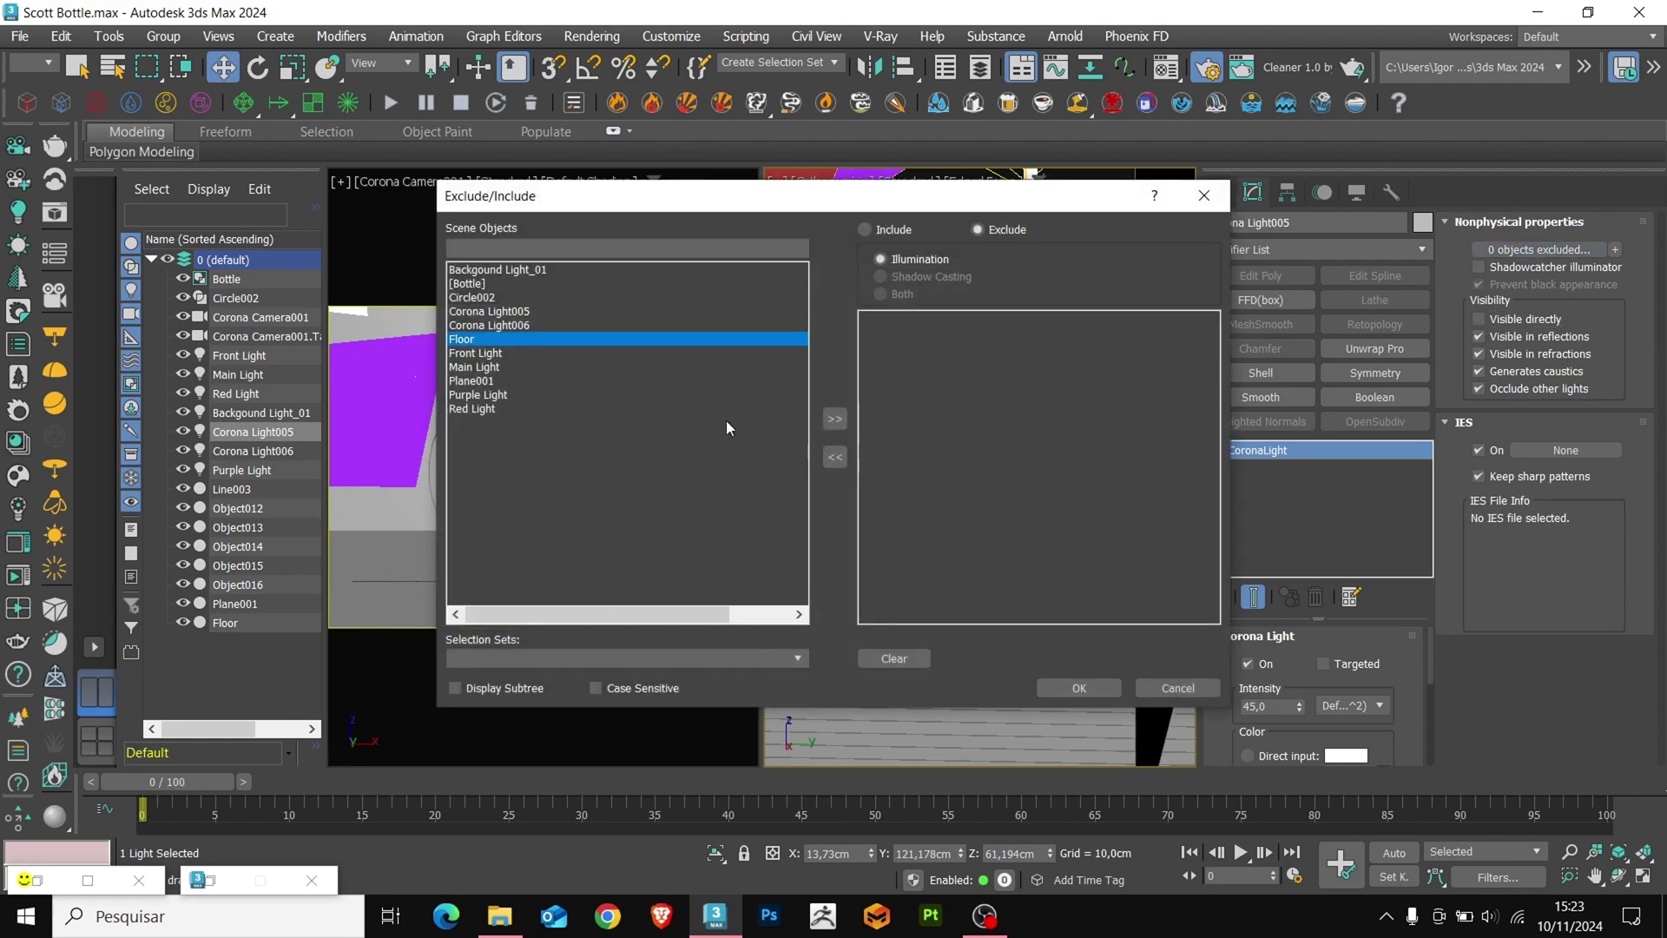
left_click(835, 419)
left_click(1077, 689)
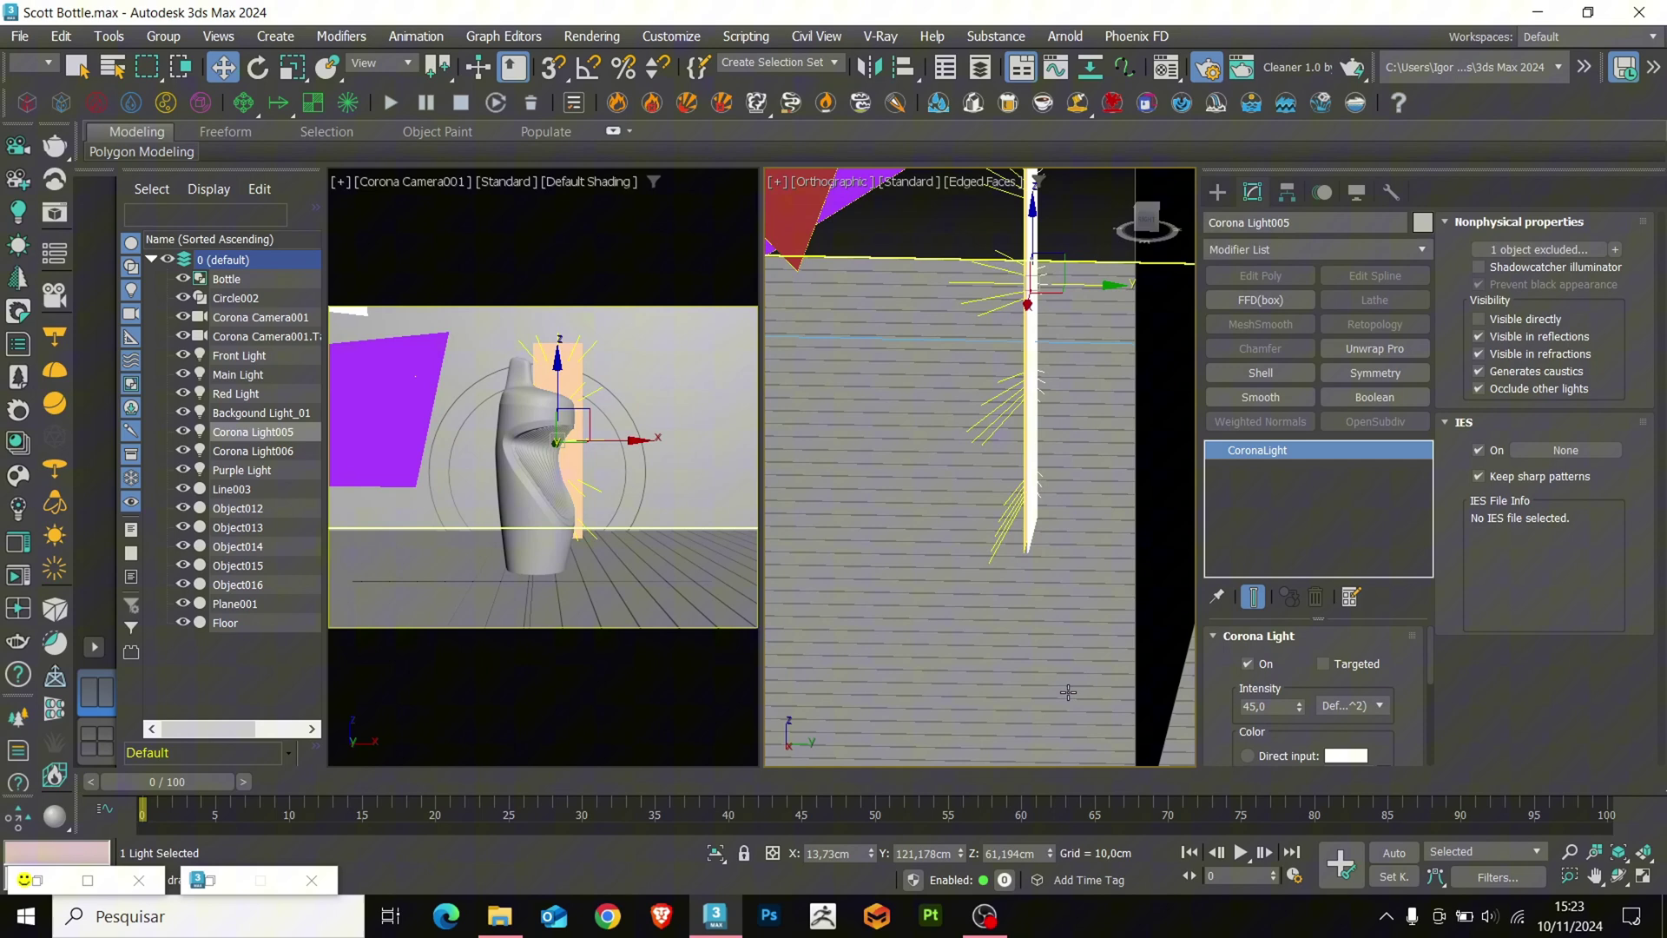
Rename Corona Light005 as Background Light
left_click_drag(1340, 224, 1163, 223)
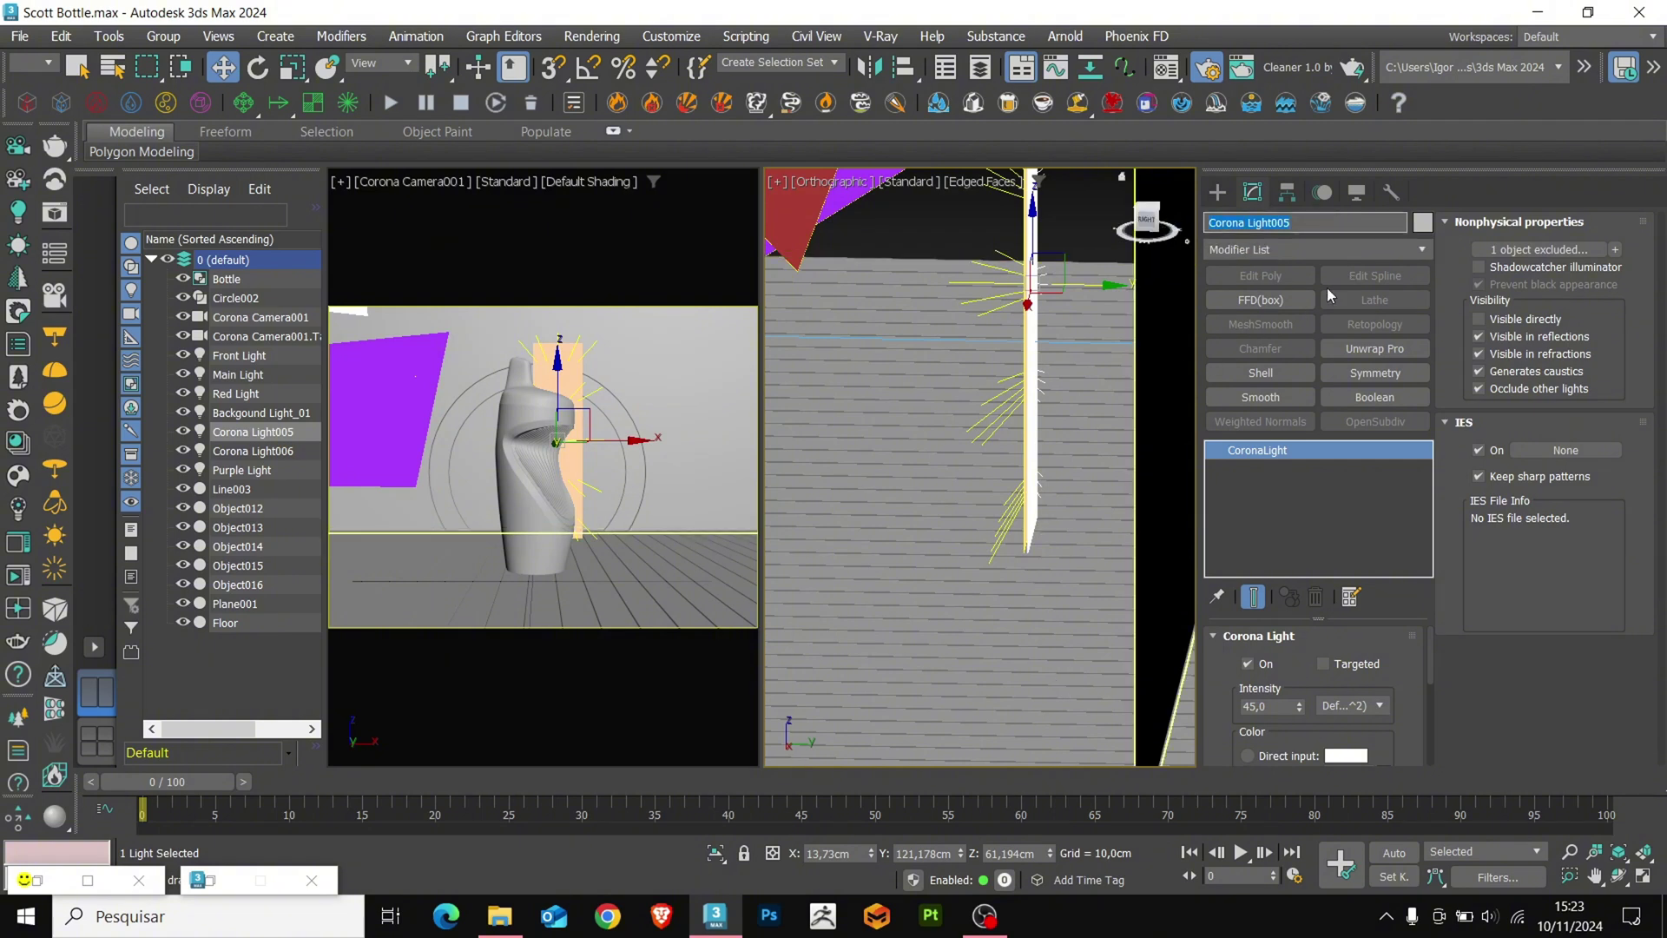
type("Backgt")
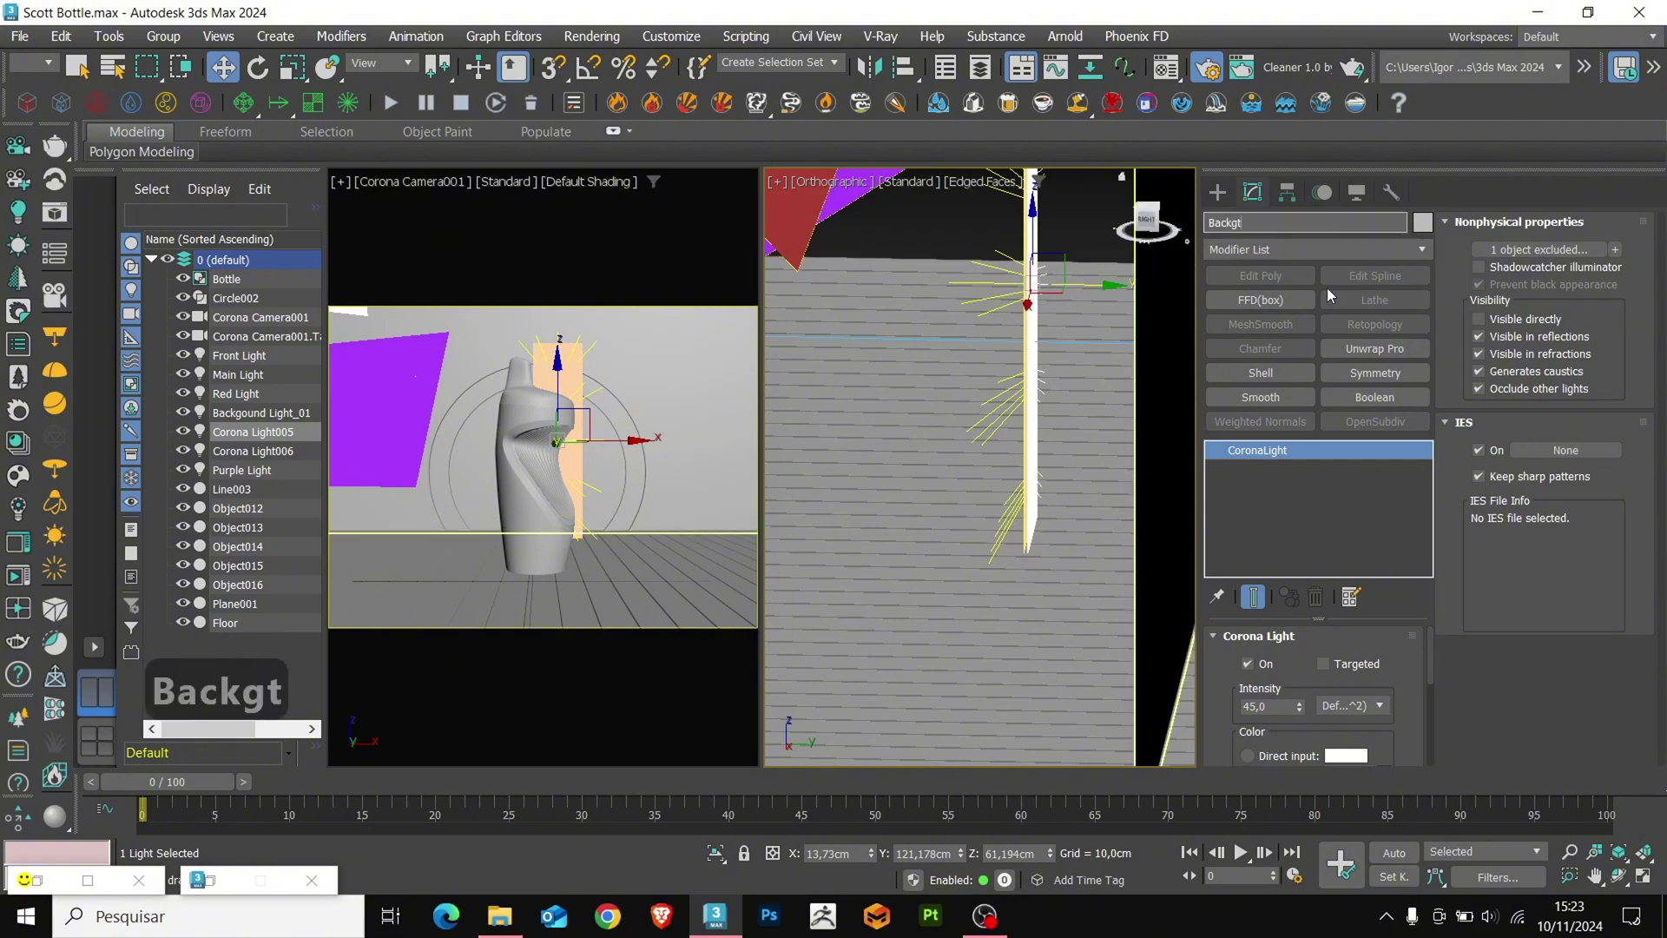
key("Num_Lock")
type("r")
key("BackSpace")
key("BackSpace")
type("rou")
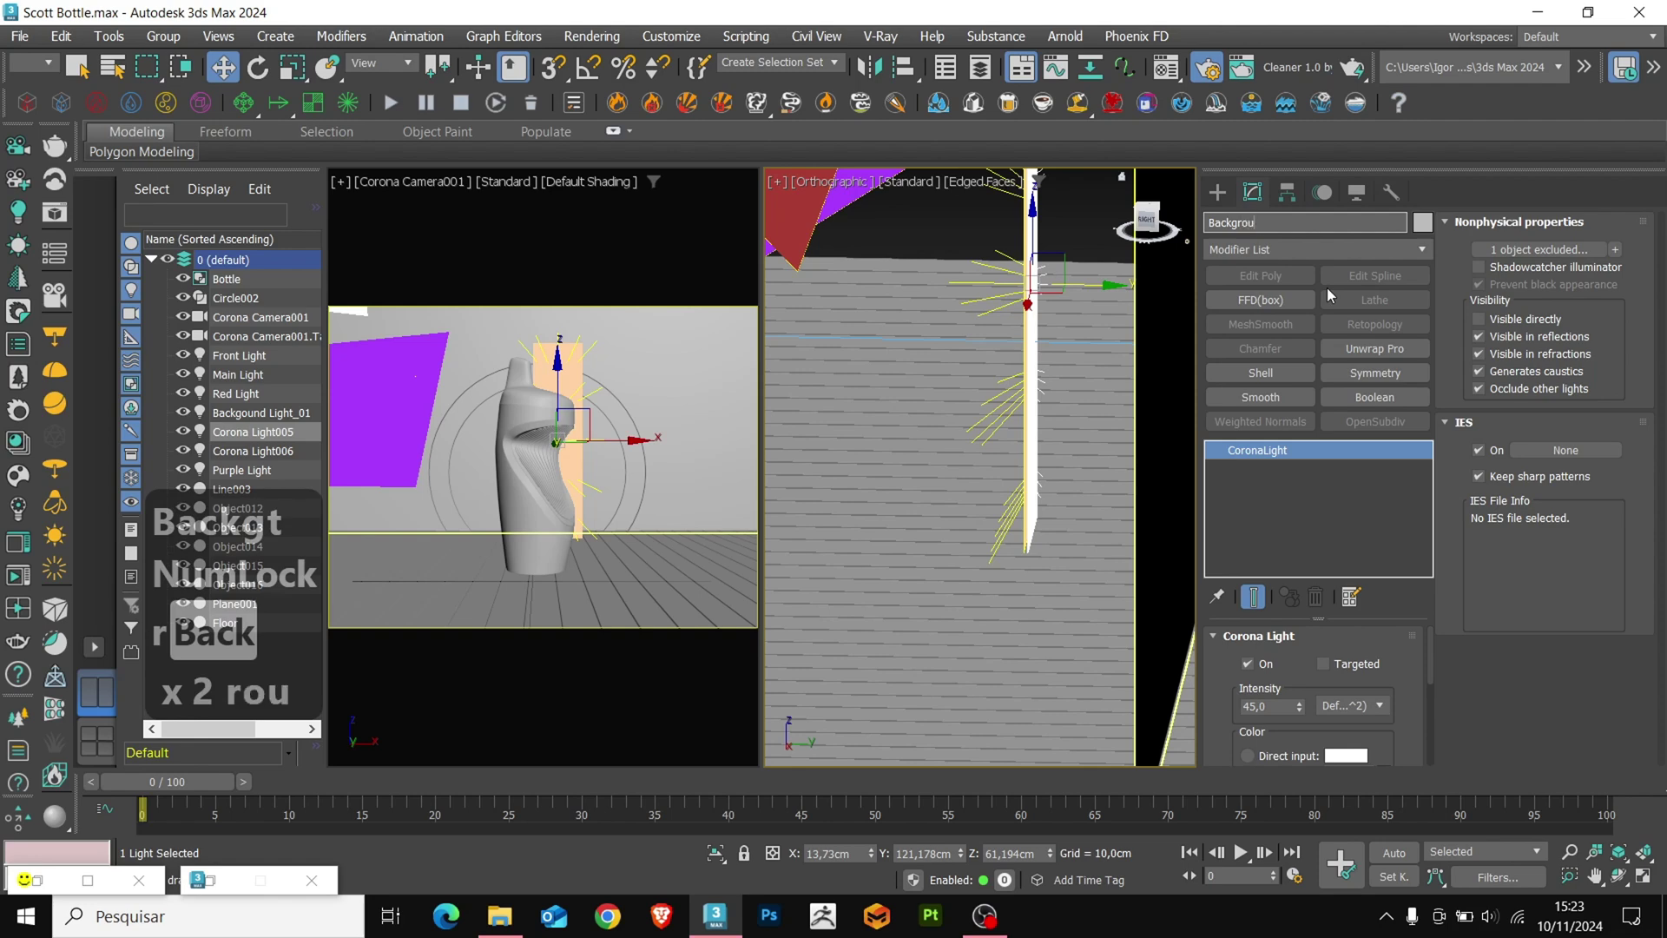
type("nd Light")
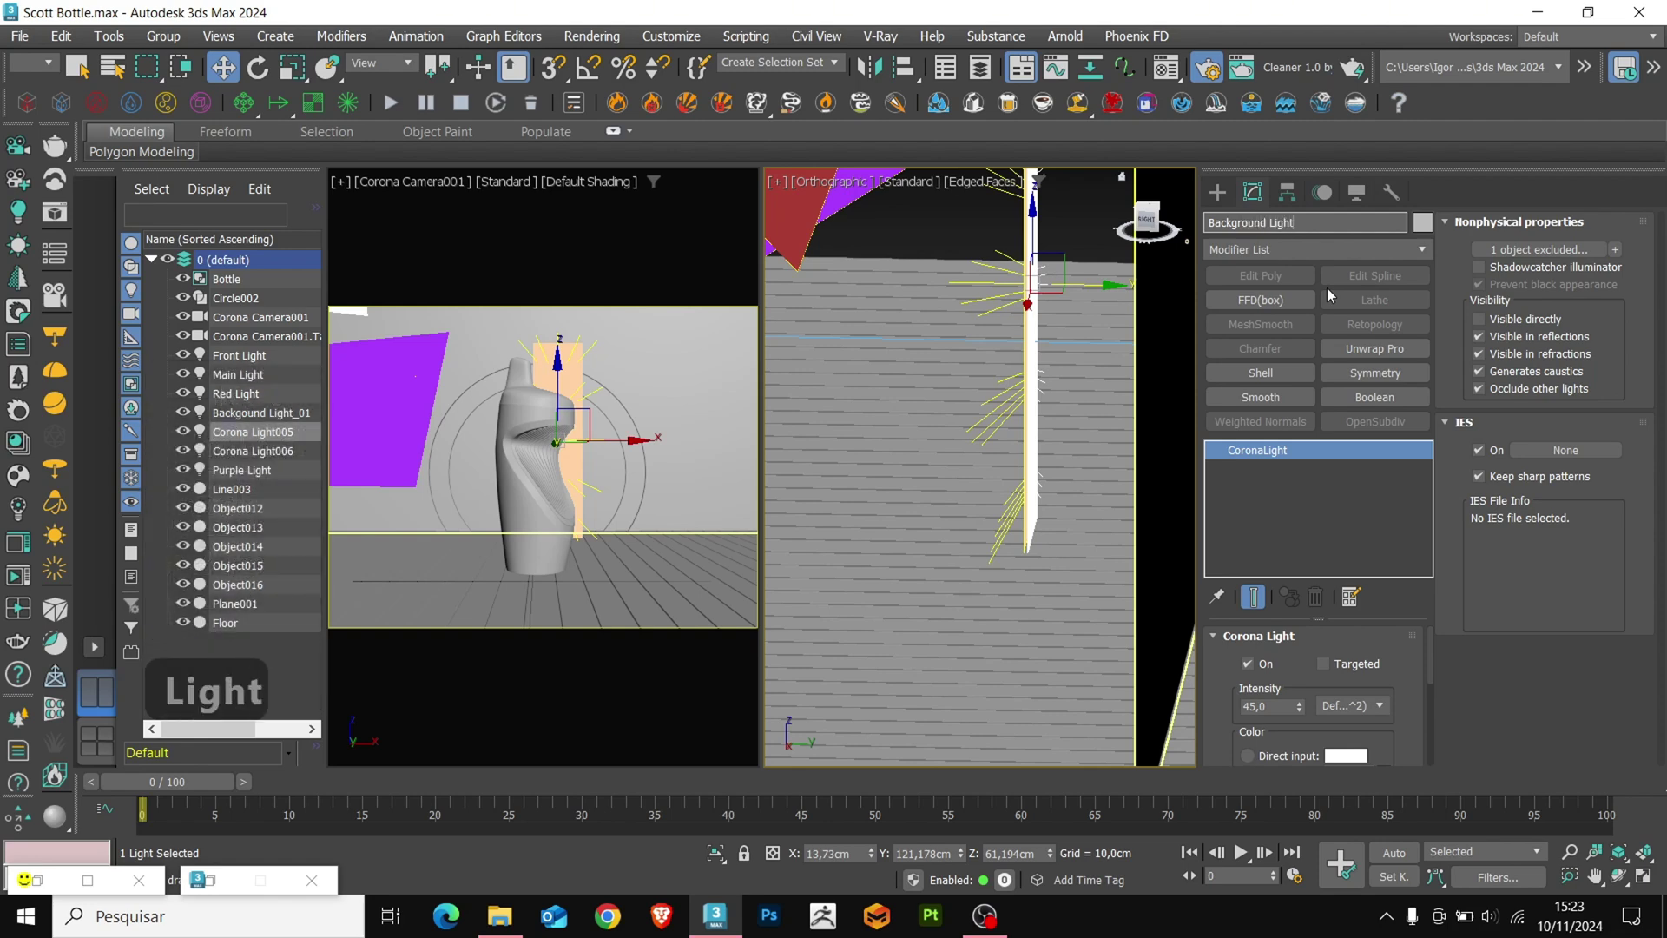
key("Return")
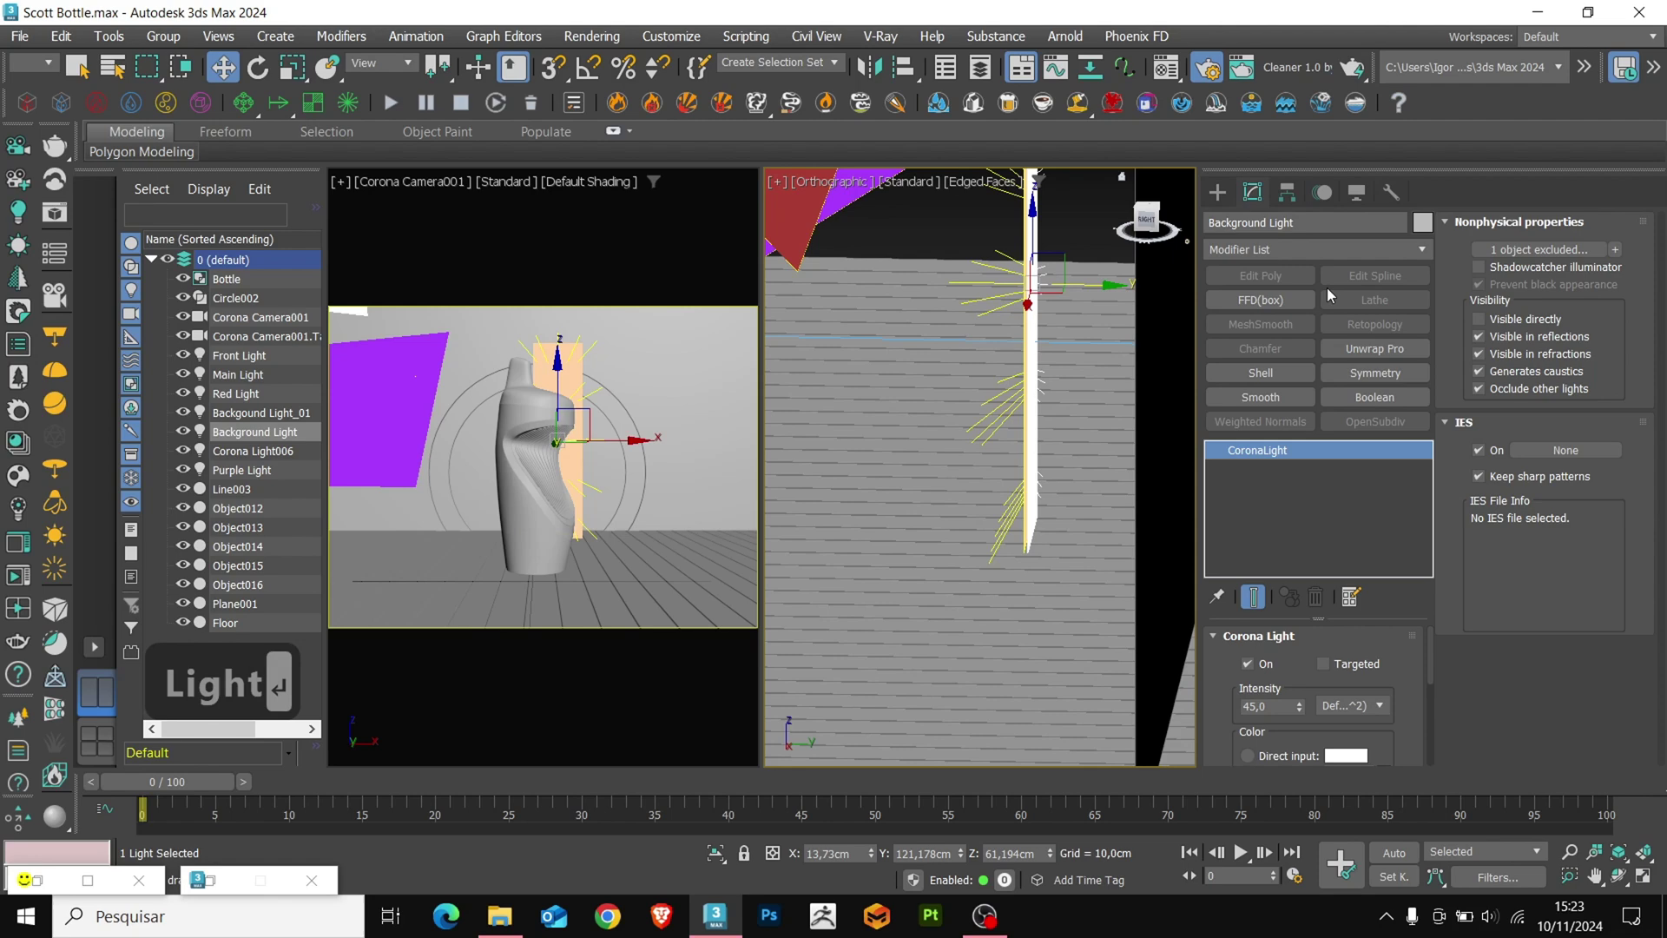
Select Main Light, restore the Corona frame buffer, run an interactive render to check the lighting, and minimize the buffer
middle_click_drag(938, 422, 1019, 458, "alt")
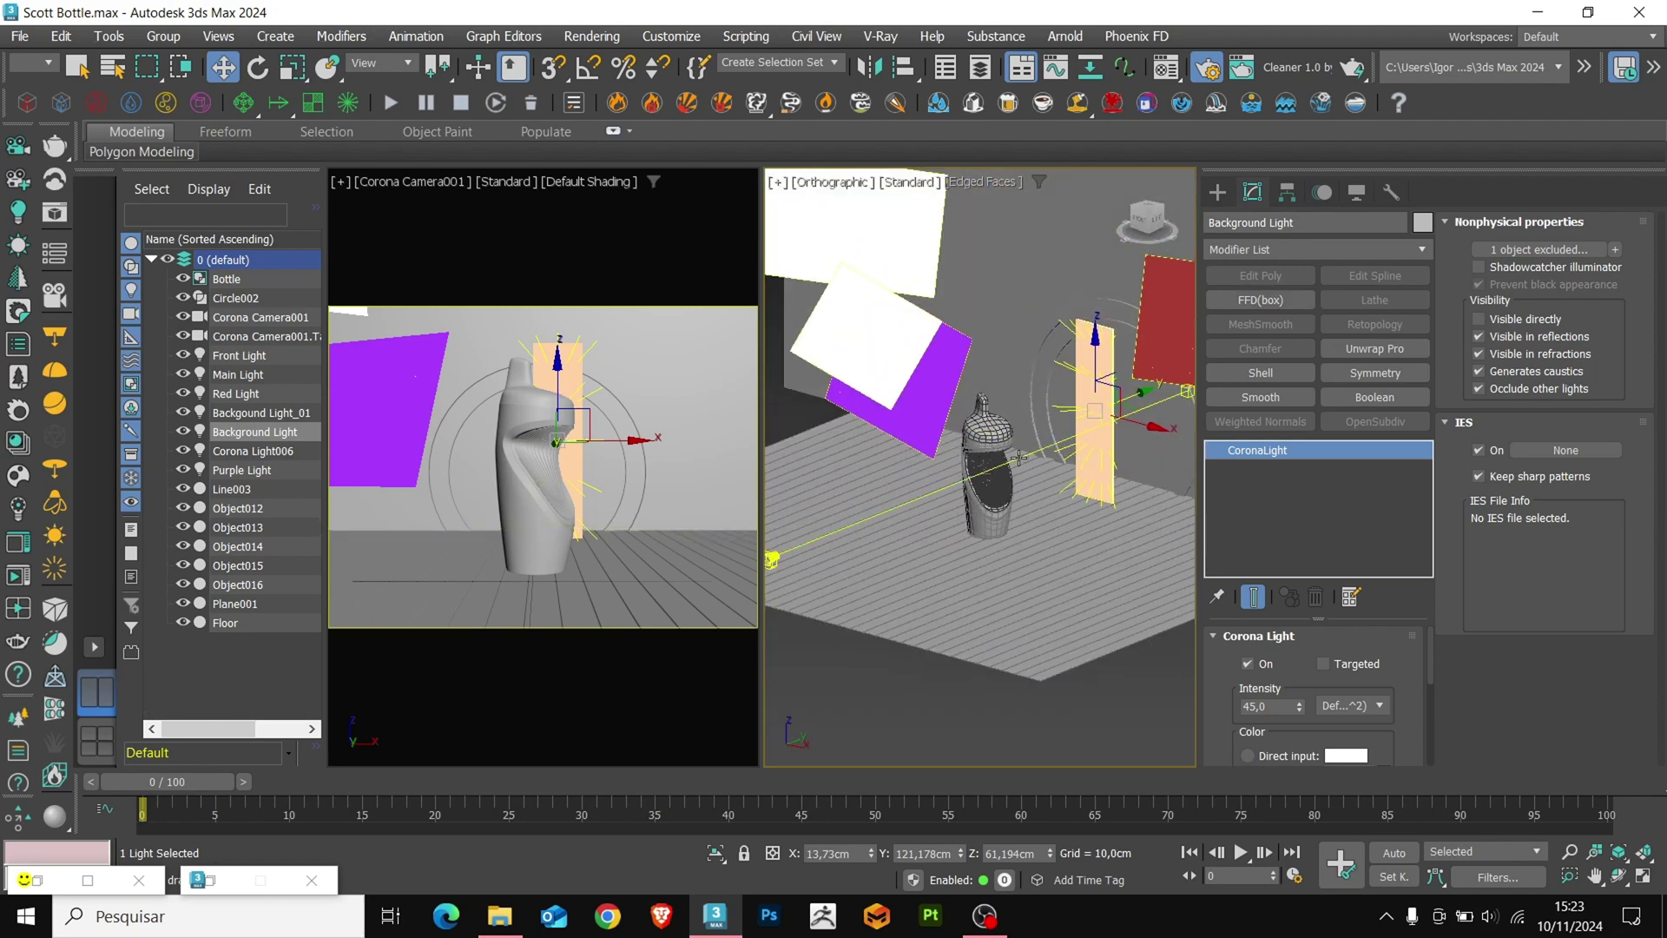
left_click(239, 374)
left_click(36, 879)
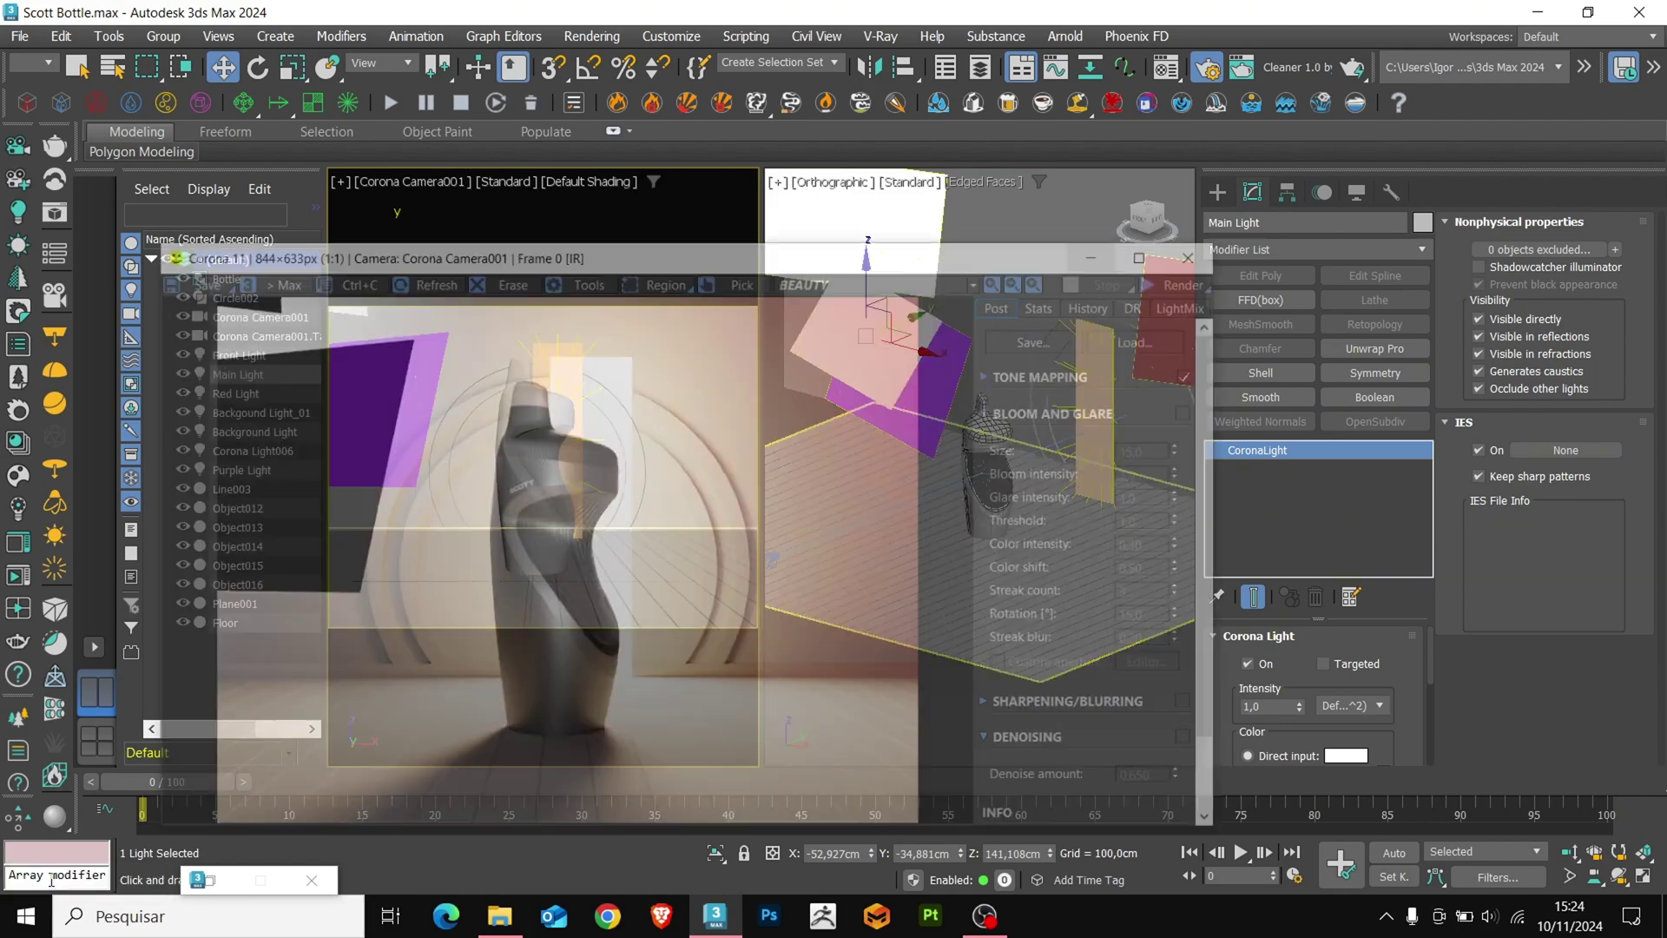
left_click(1212, 217)
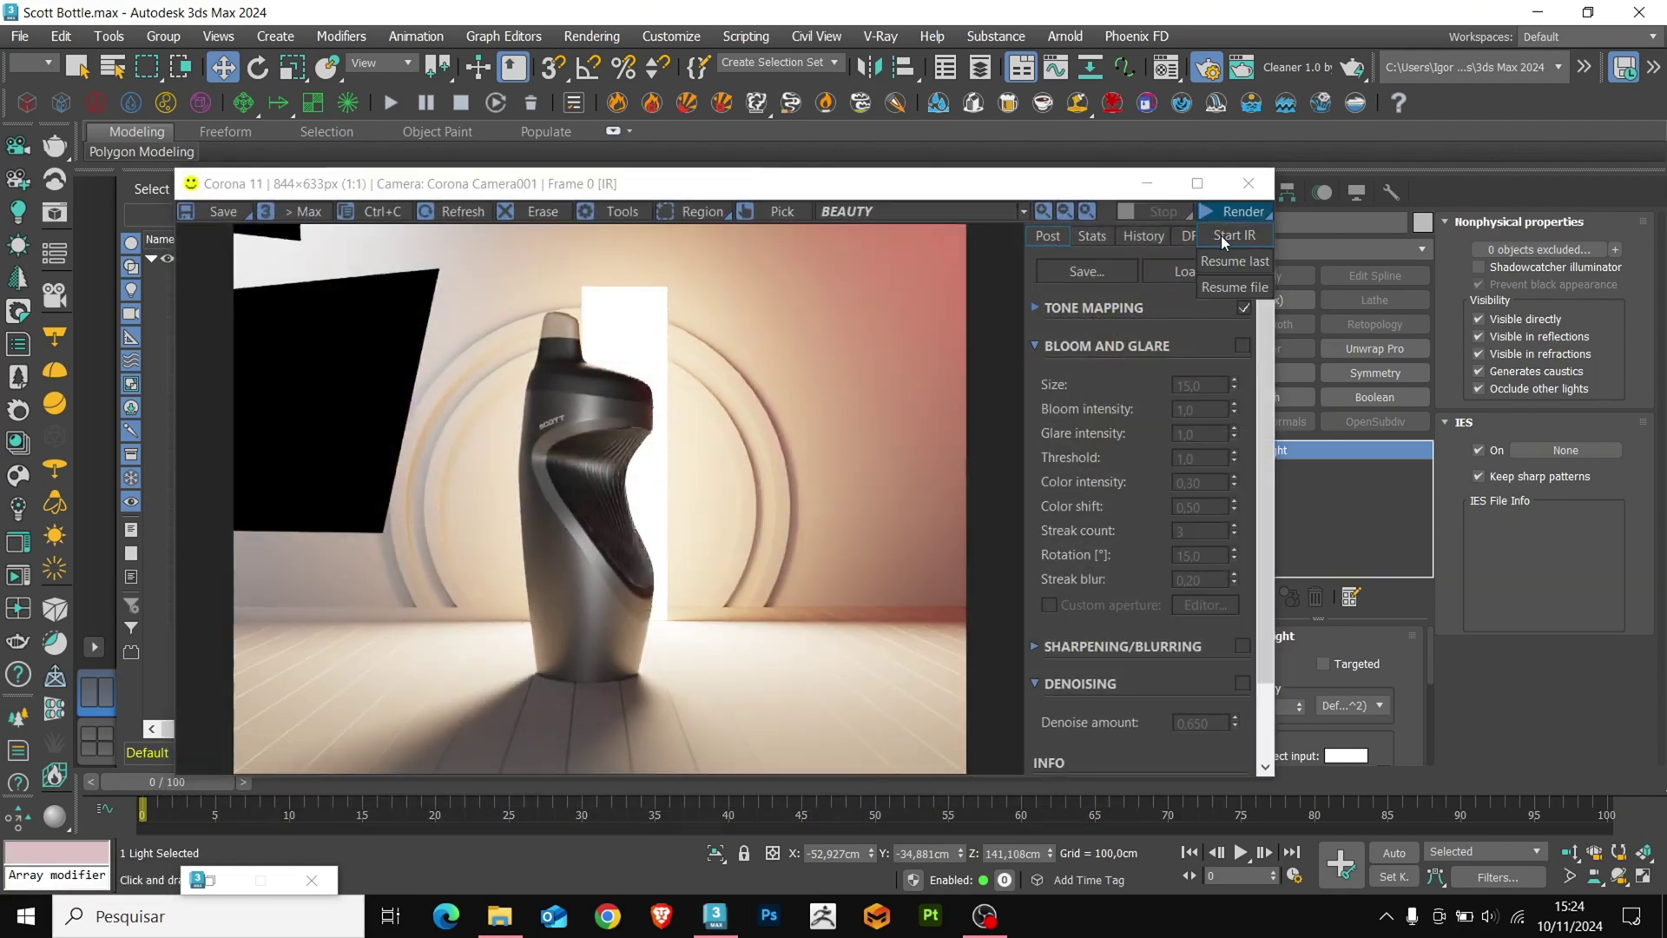
left_click(1220, 236)
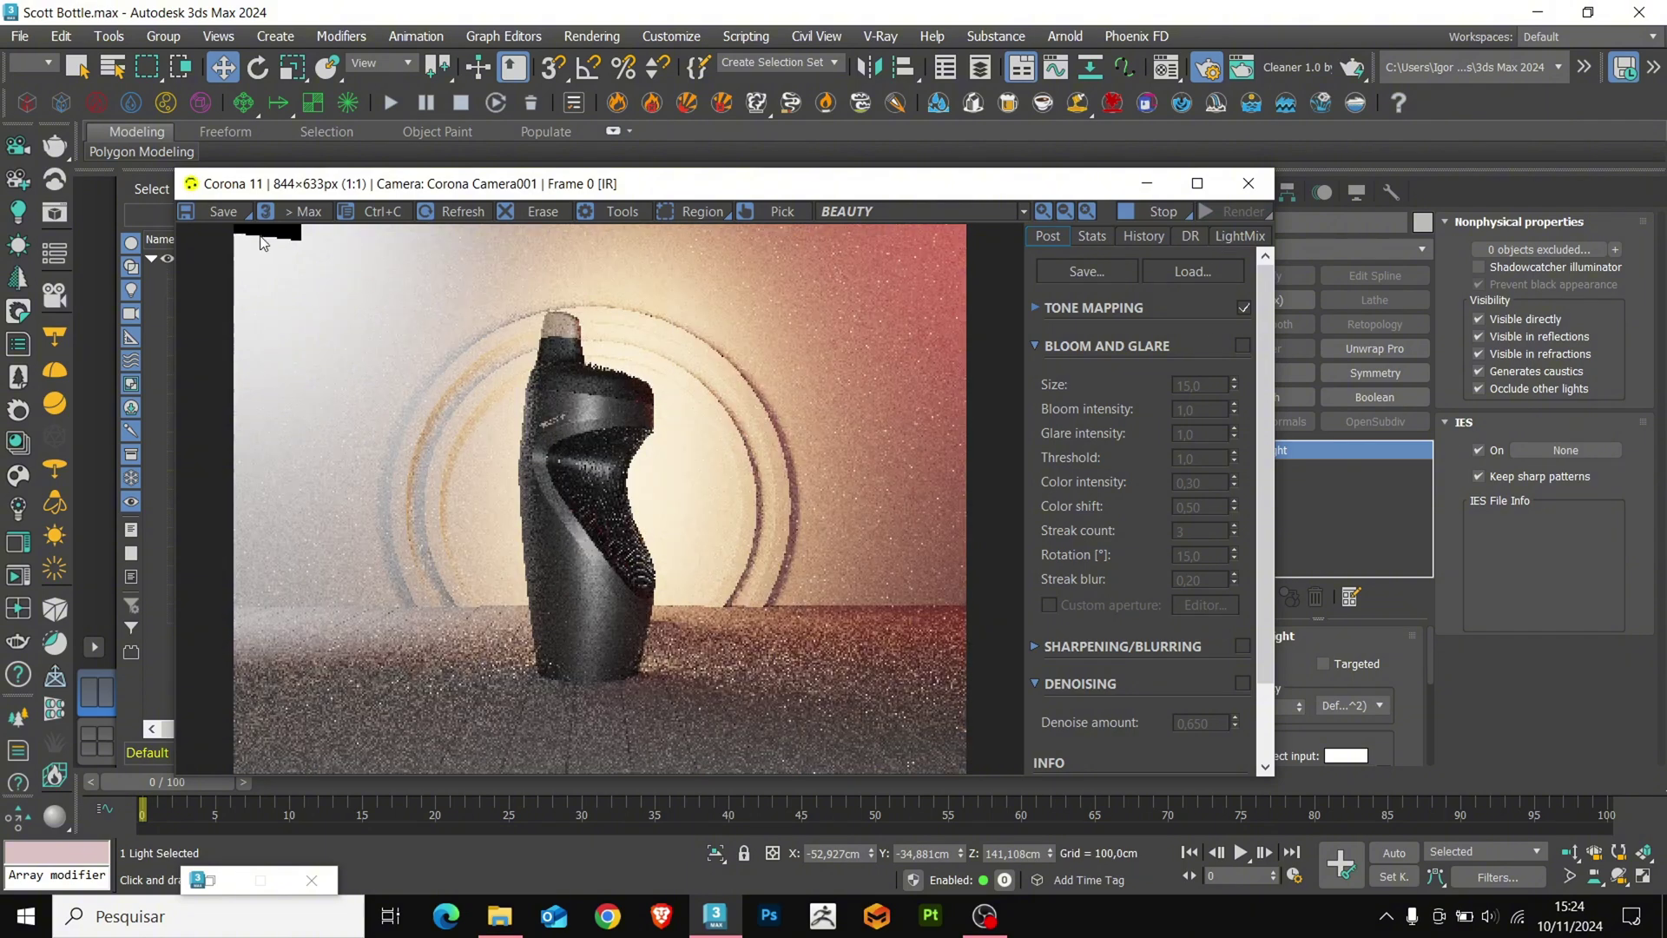
left_click(1146, 183)
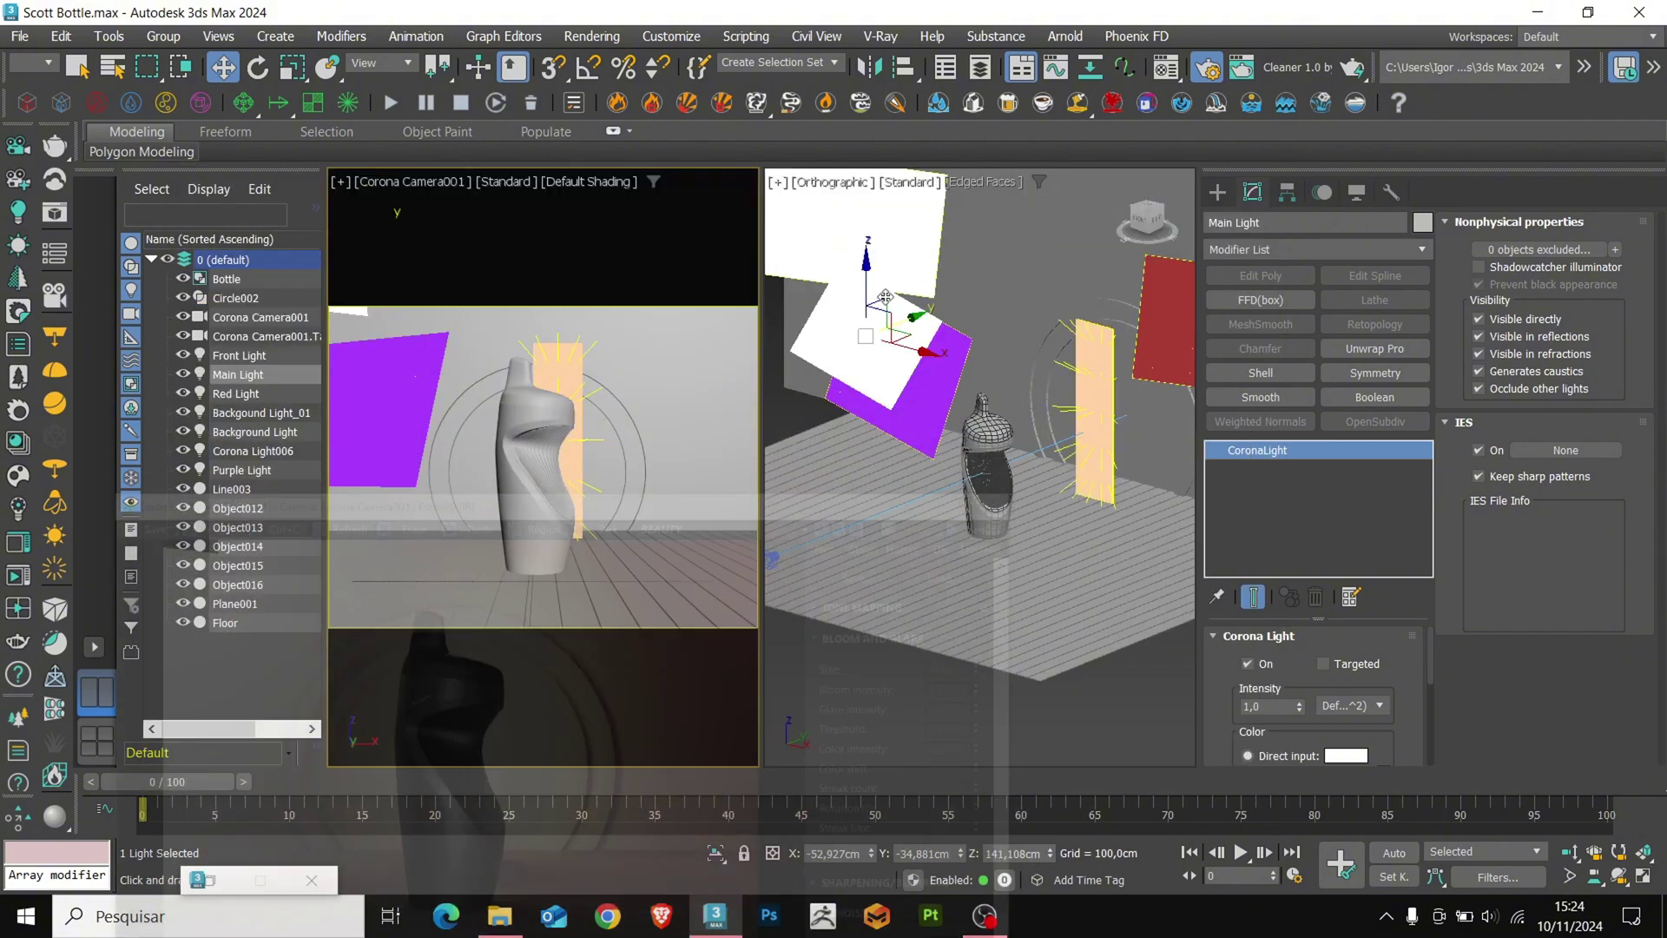
Raise Backgound Light_01 about 9 cm, rotate it slightly to align more with the back wall, and shift it about 10 cm along X
left_click(355, 311)
middle_click_drag(910, 329, 1029, 486)
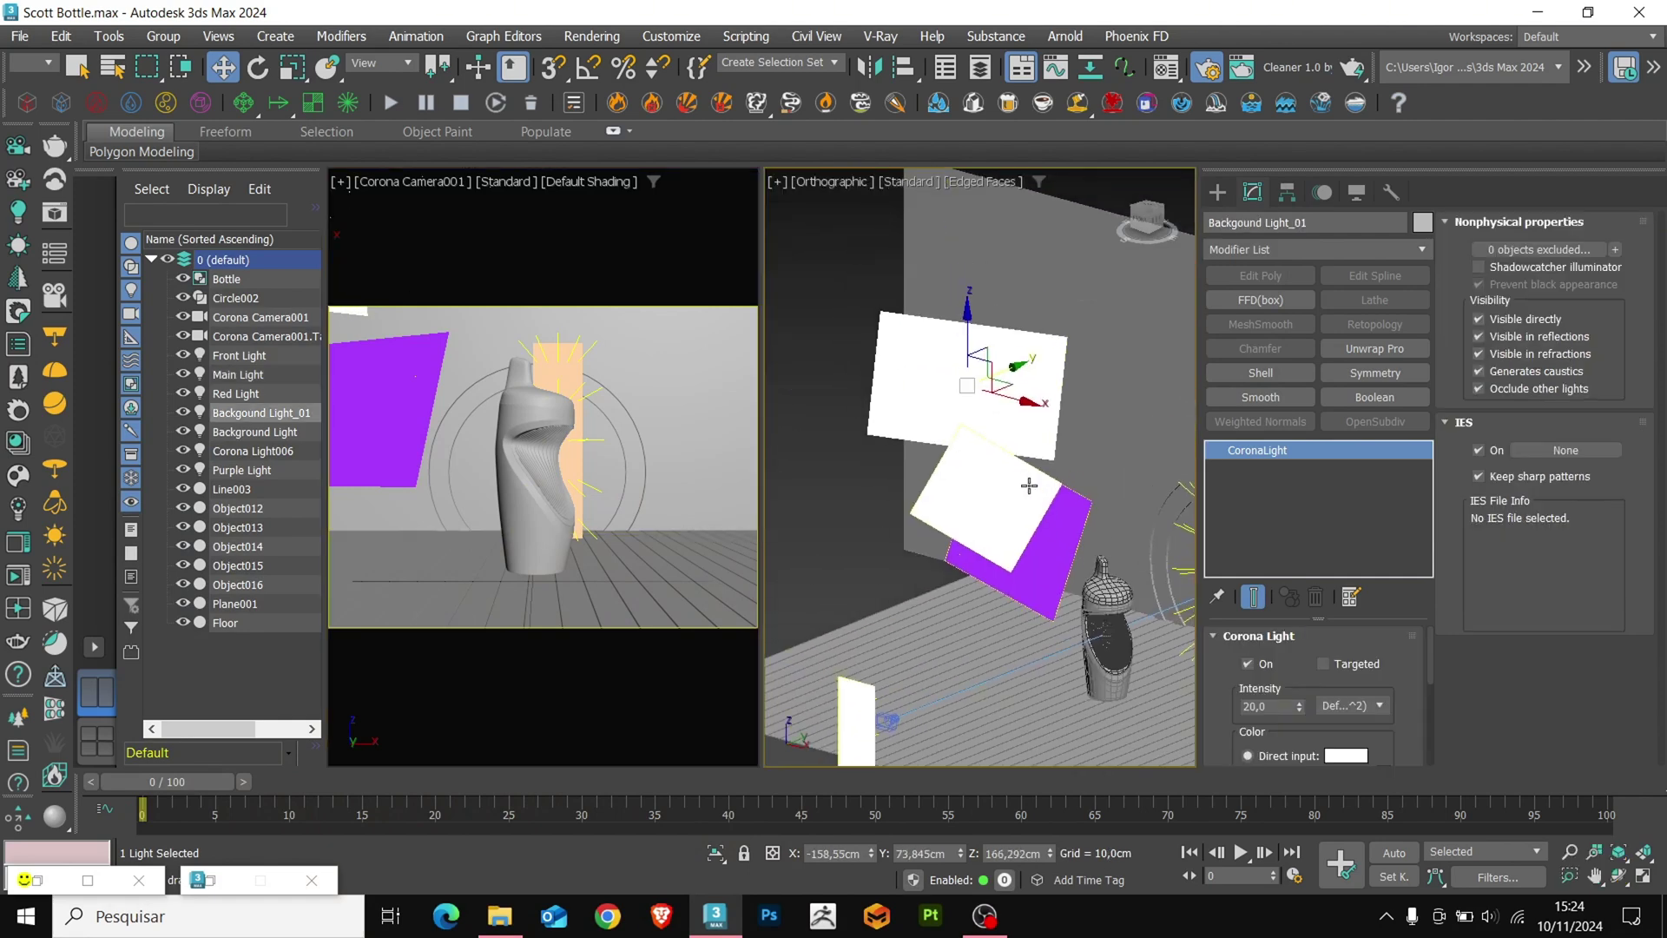
left_click_drag(967, 340, 968, 327)
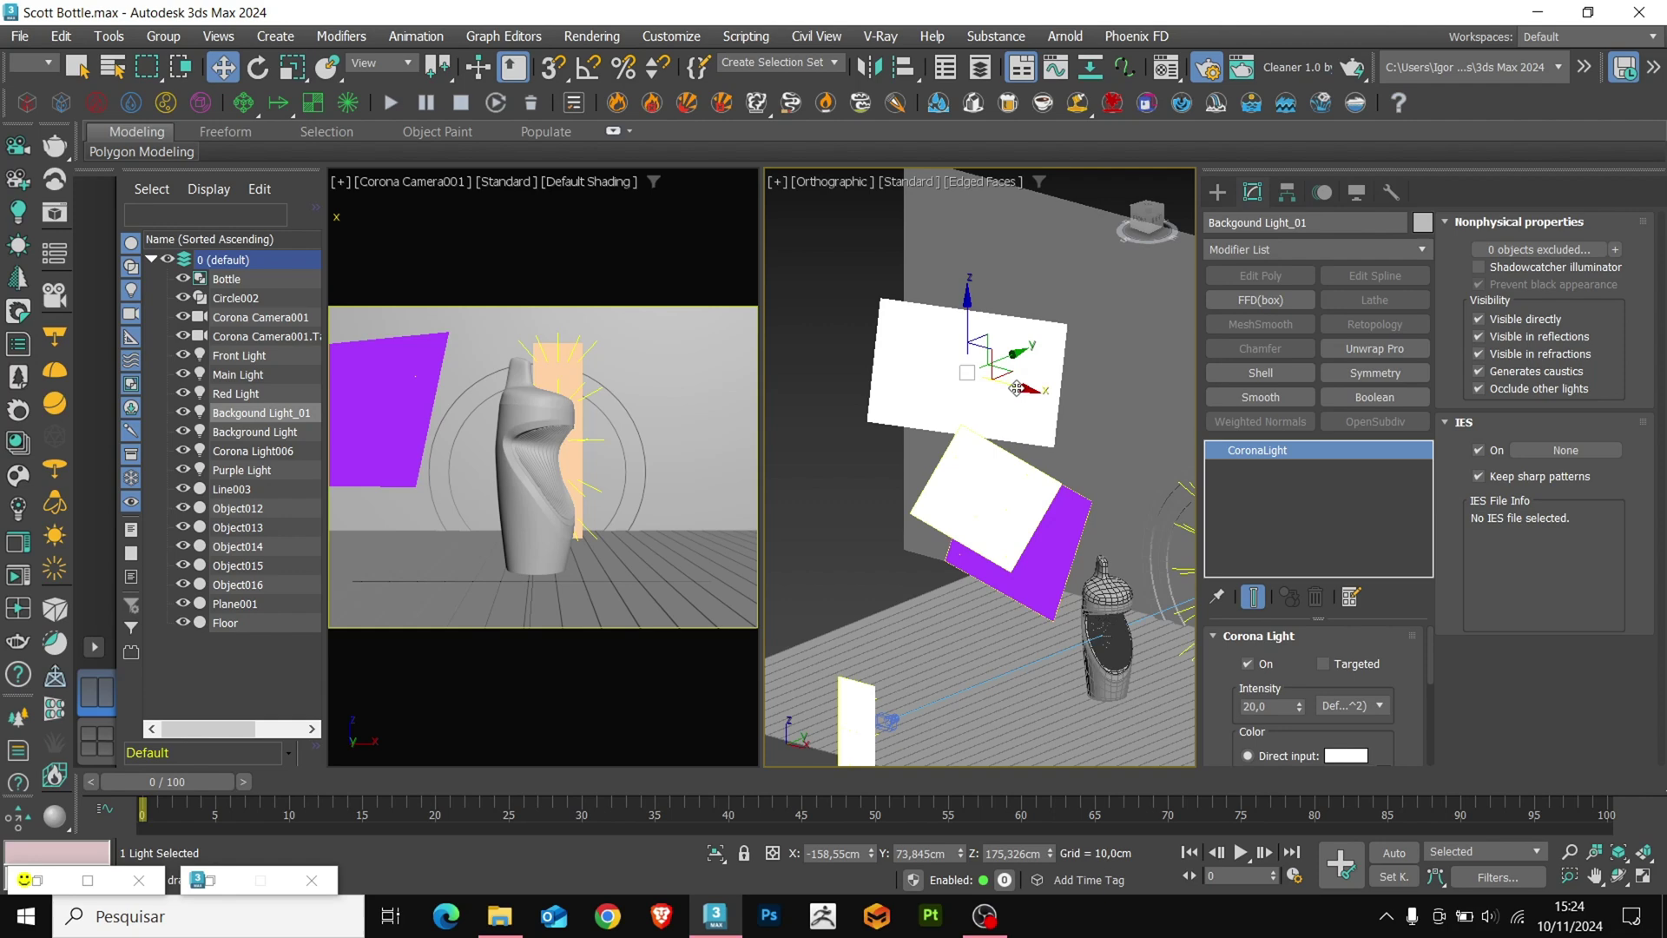
middle_click_drag(1016, 388, 1007, 430, "alt")
key("e")
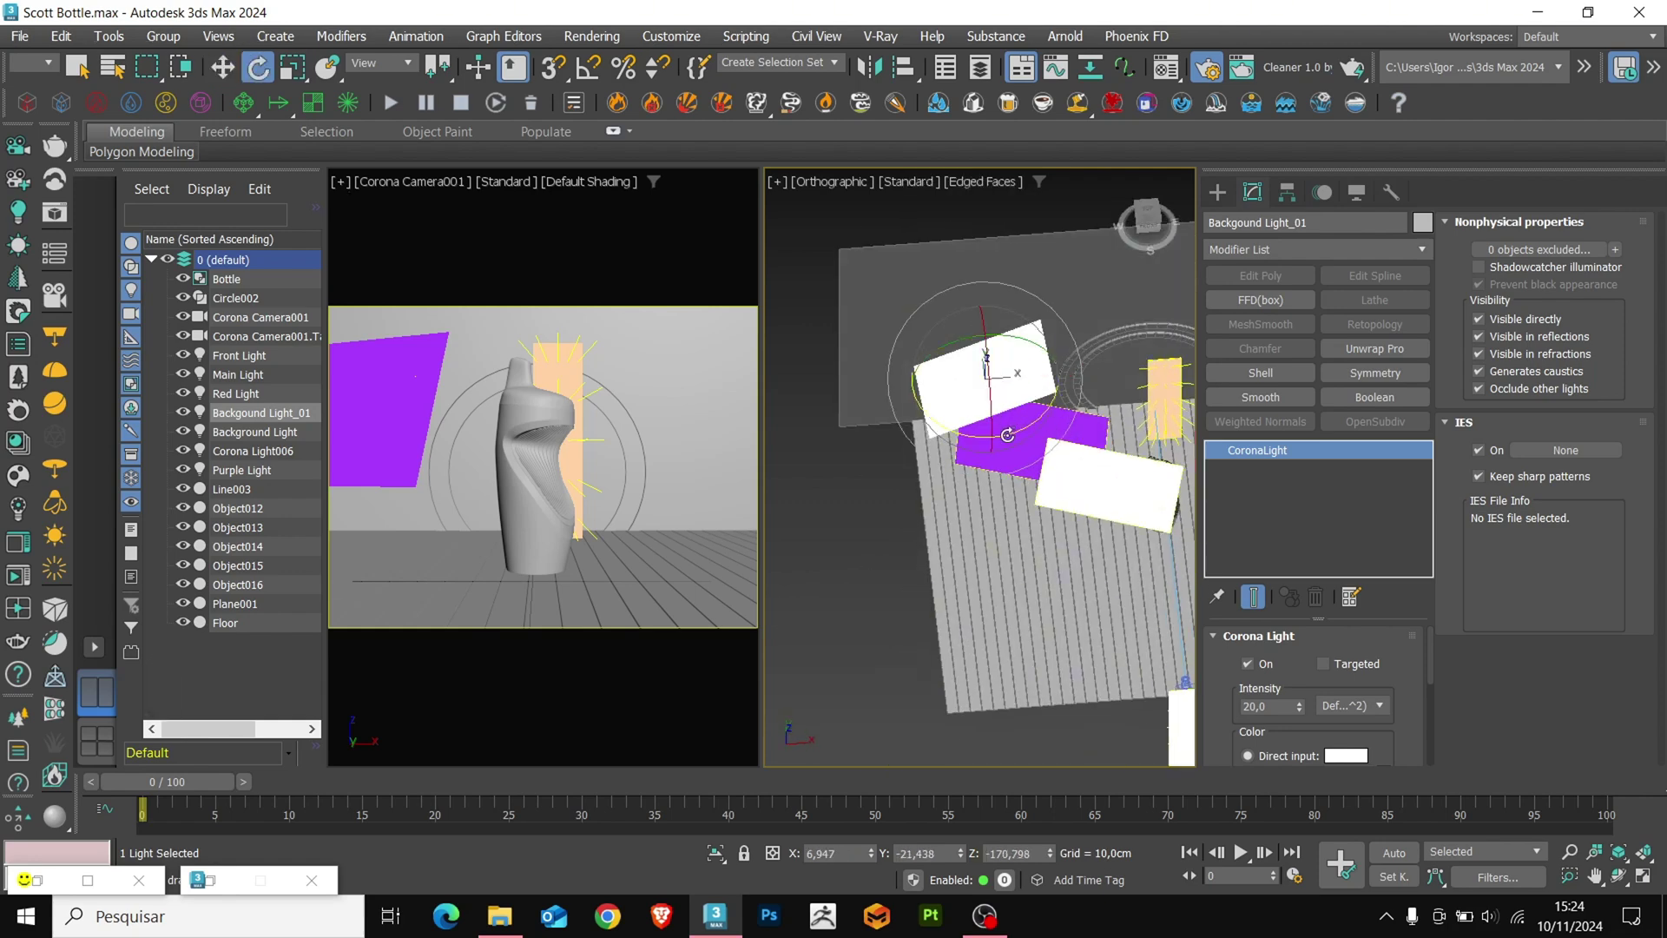
left_click_drag(1008, 435, 985, 435)
key("w")
left_click_drag(1033, 373, 1044, 372)
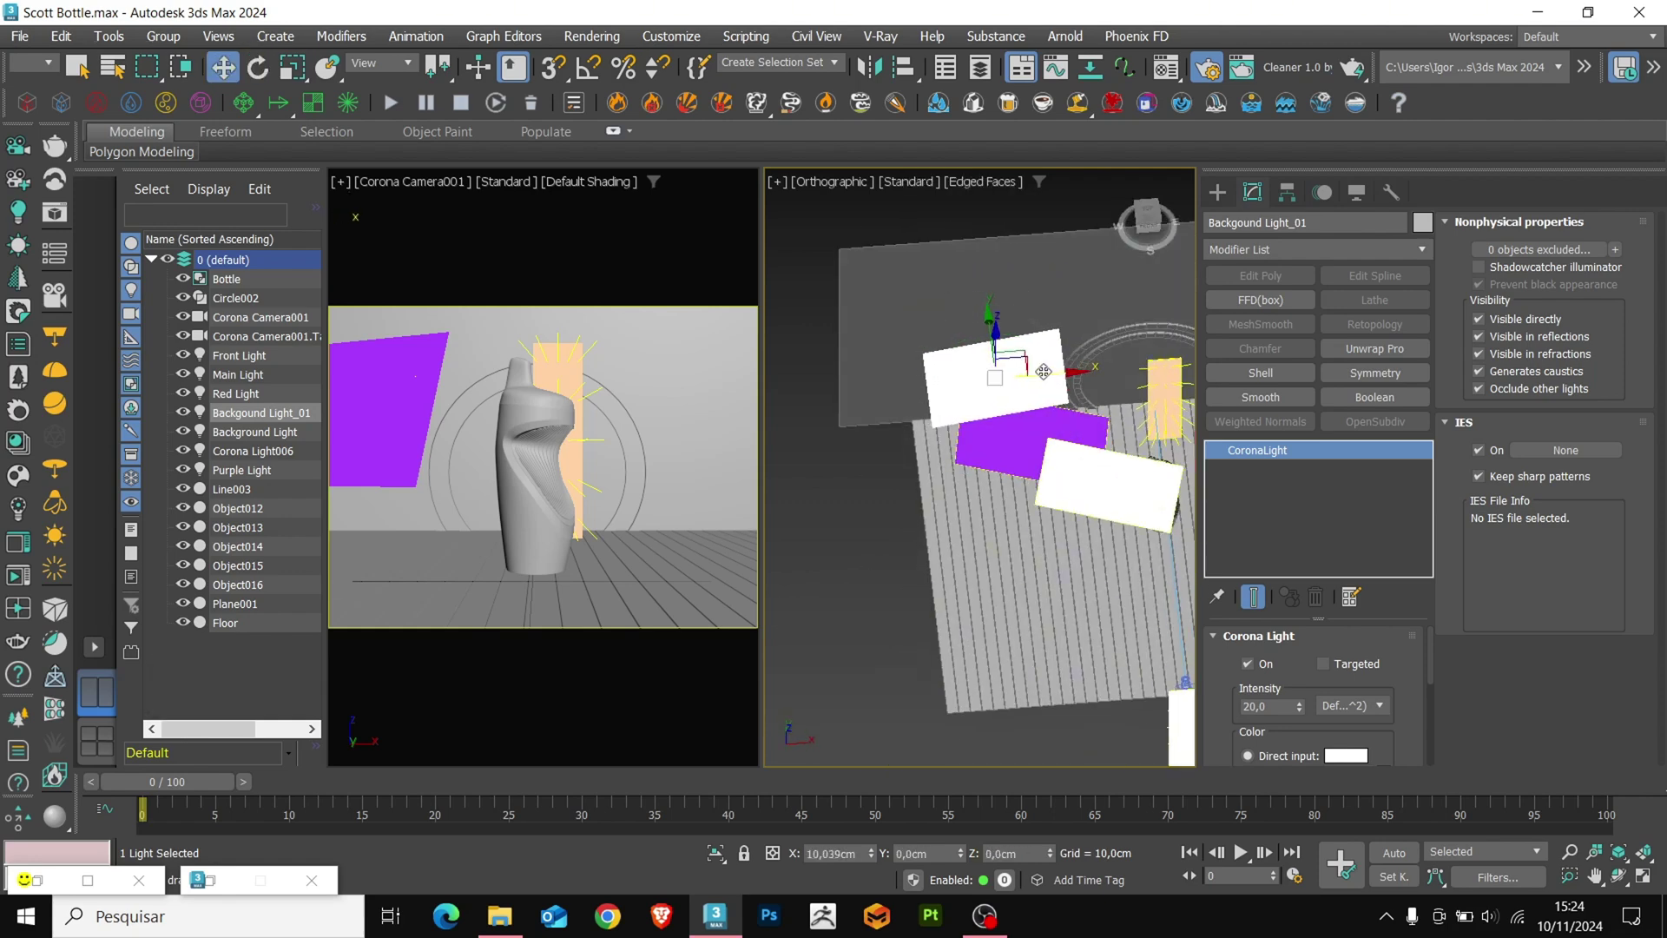
middle_click_drag(1044, 371, 976, 283, "alt")
Run another interactive render of Corona Camera001, examine the bottle's base and floor up close, then stop it and minimize the frame buffer
right_click(669, 434)
left_click(37, 879)
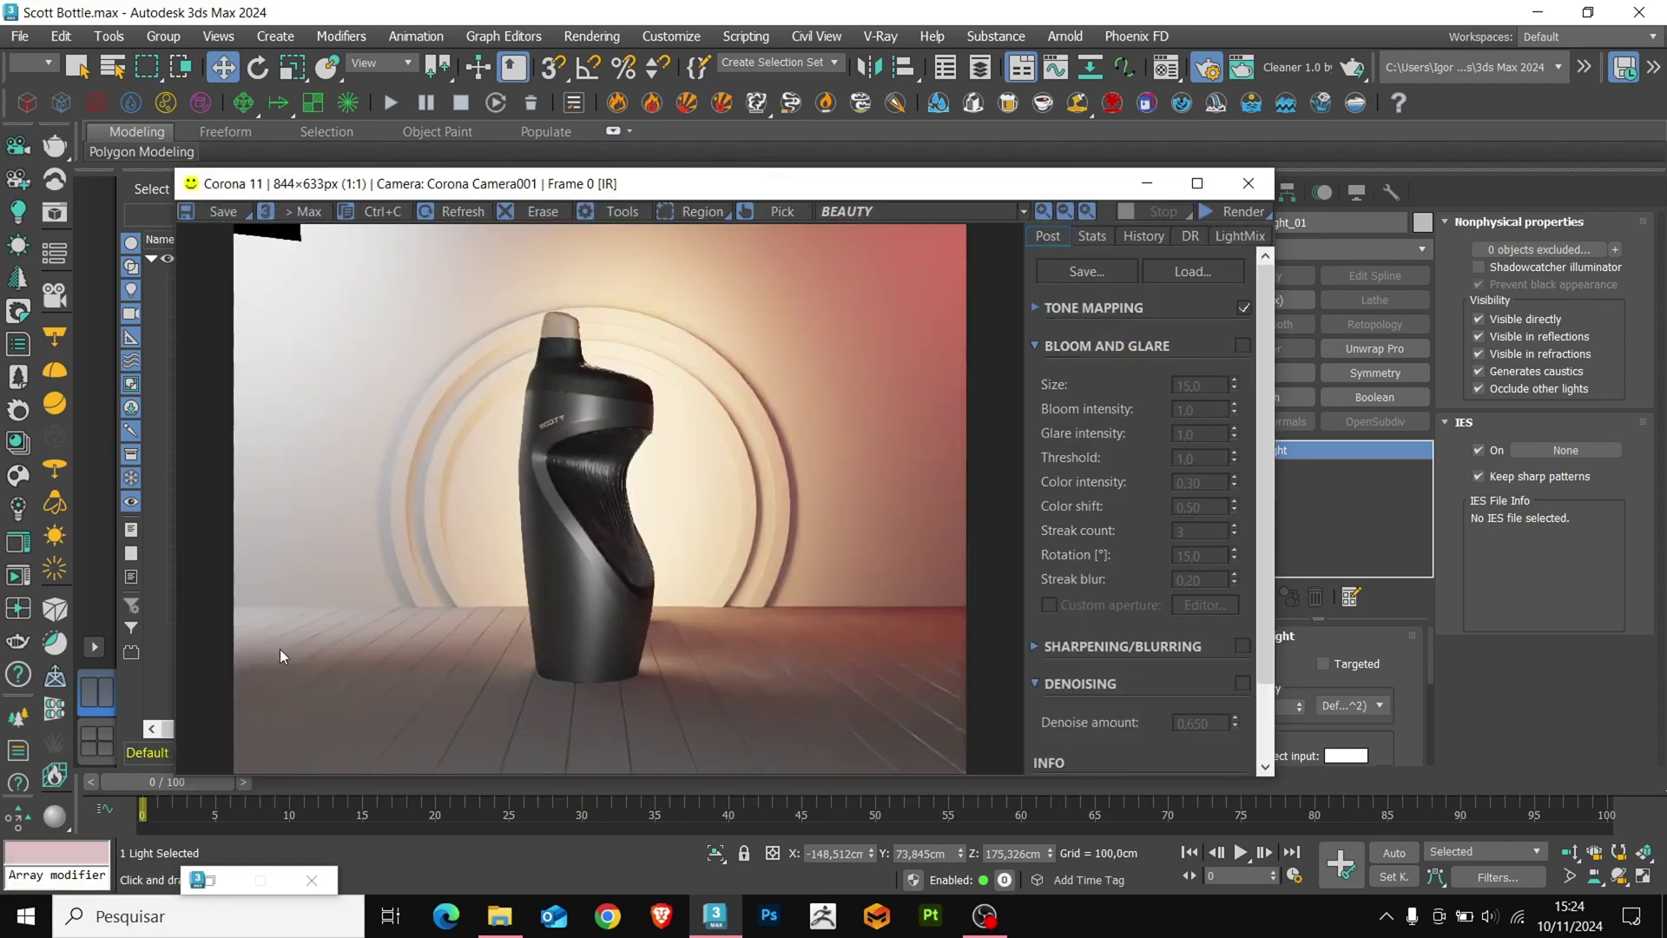
left_click(1238, 211)
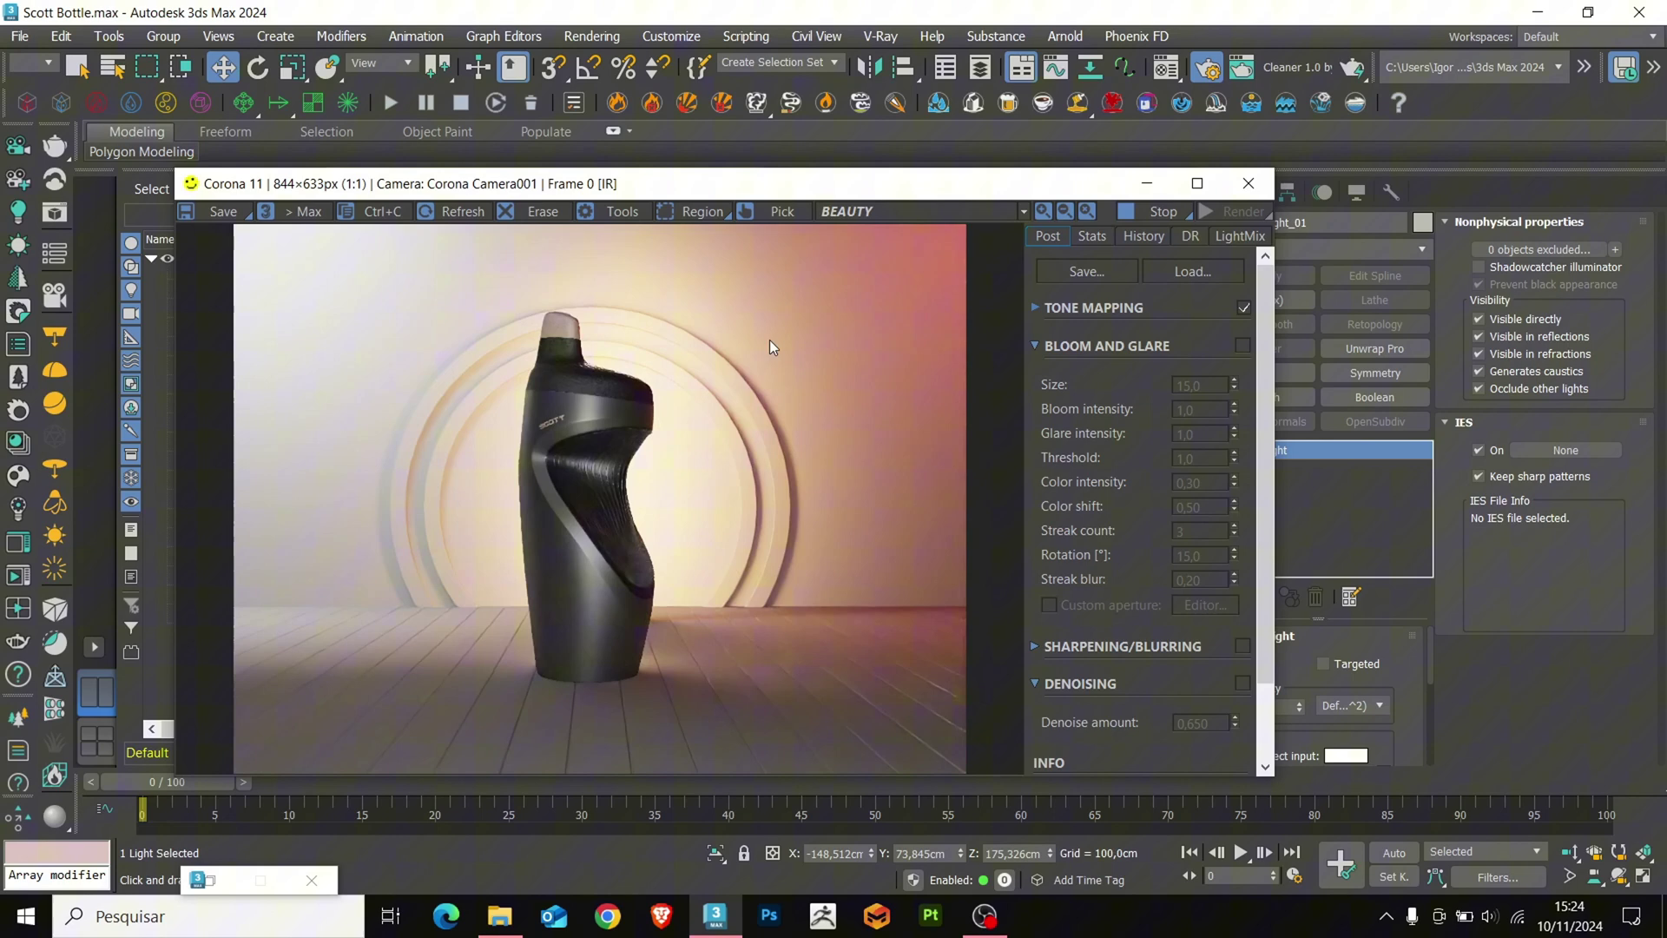
scroll(711, 702, "up", 2)
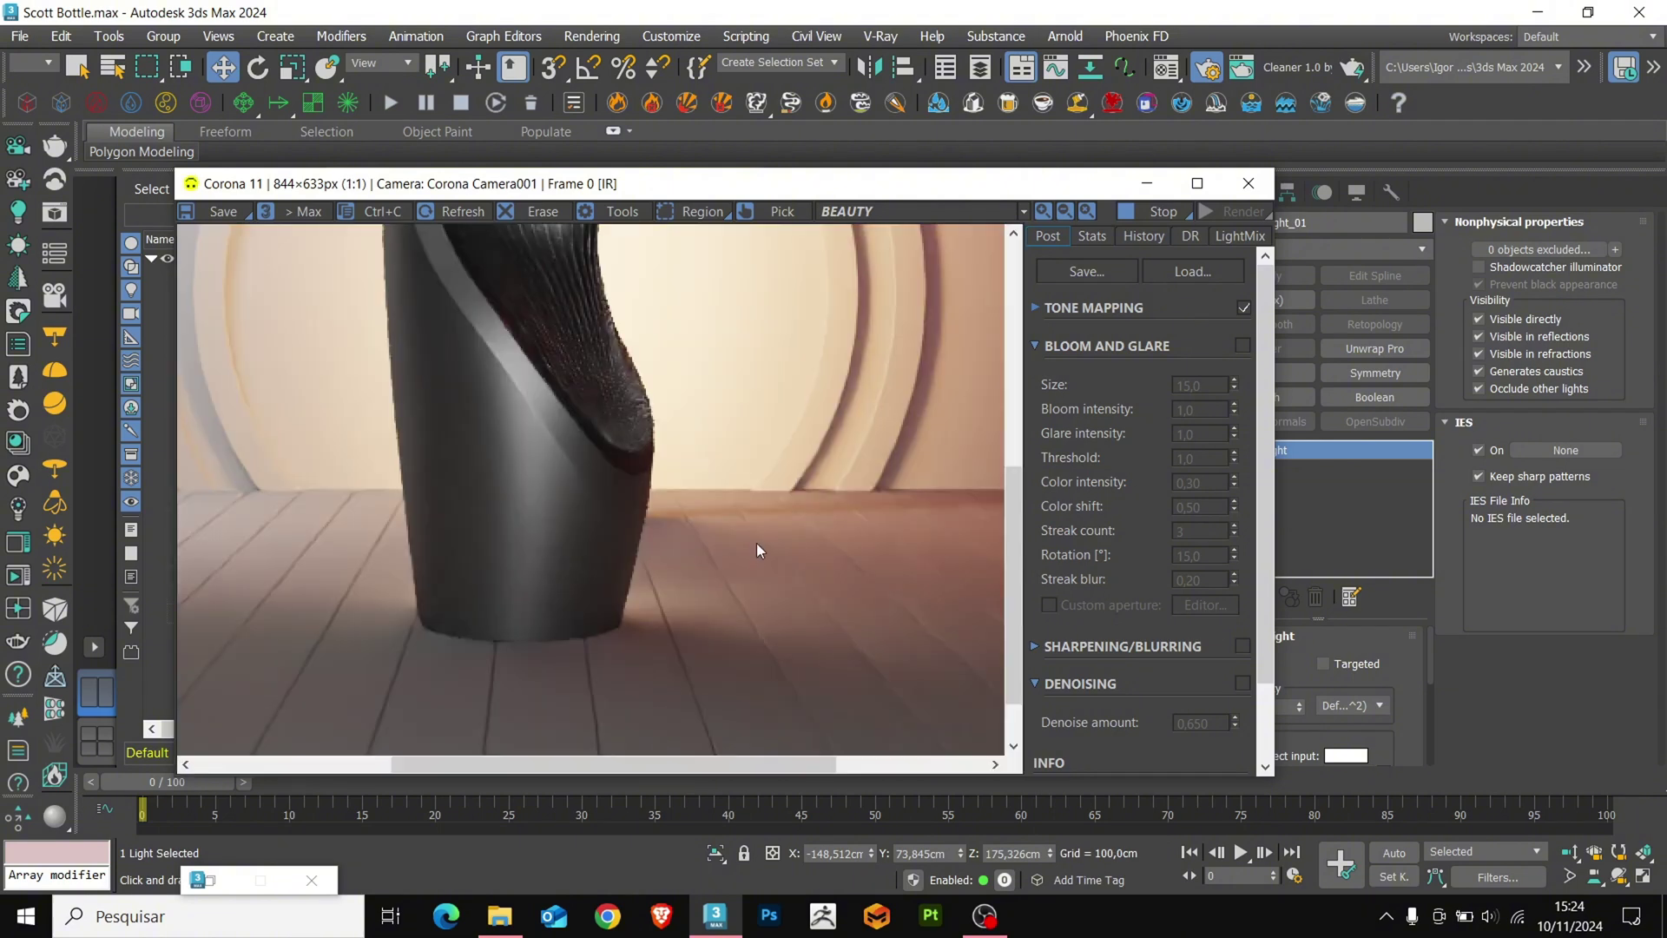
scroll(757, 551, "down", 2)
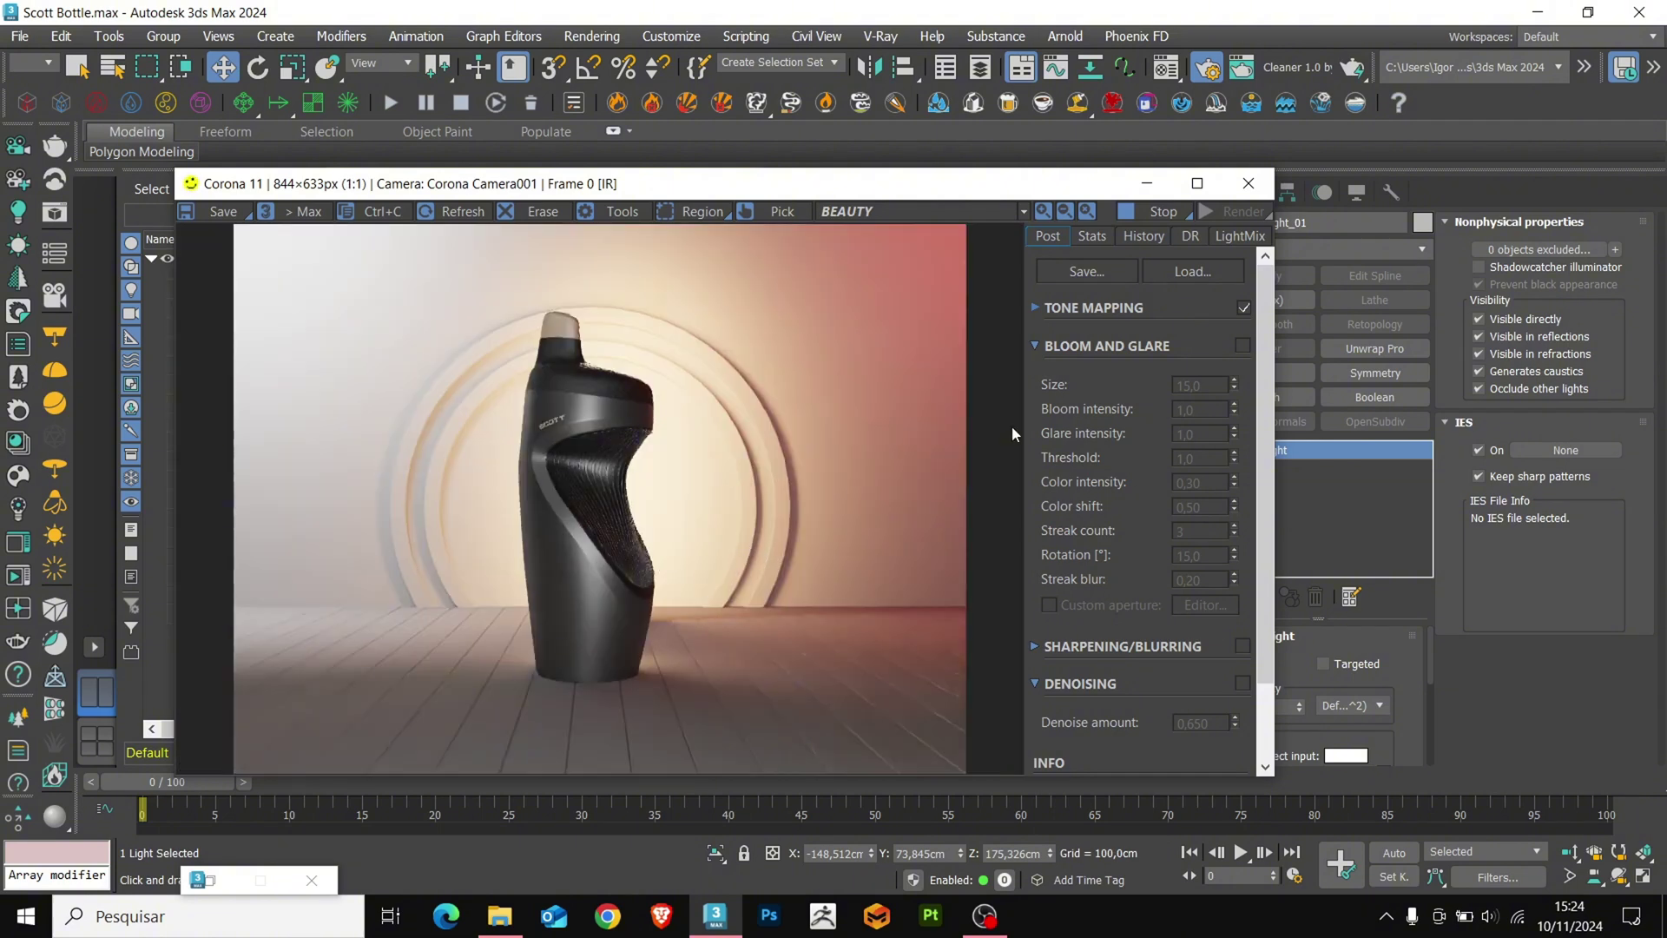
left_click(1163, 212)
left_click(1146, 184)
Create a CoronaLightMtl named Circle Light in the first material slot and assign it to the Circle002 rings
left_click(606, 426)
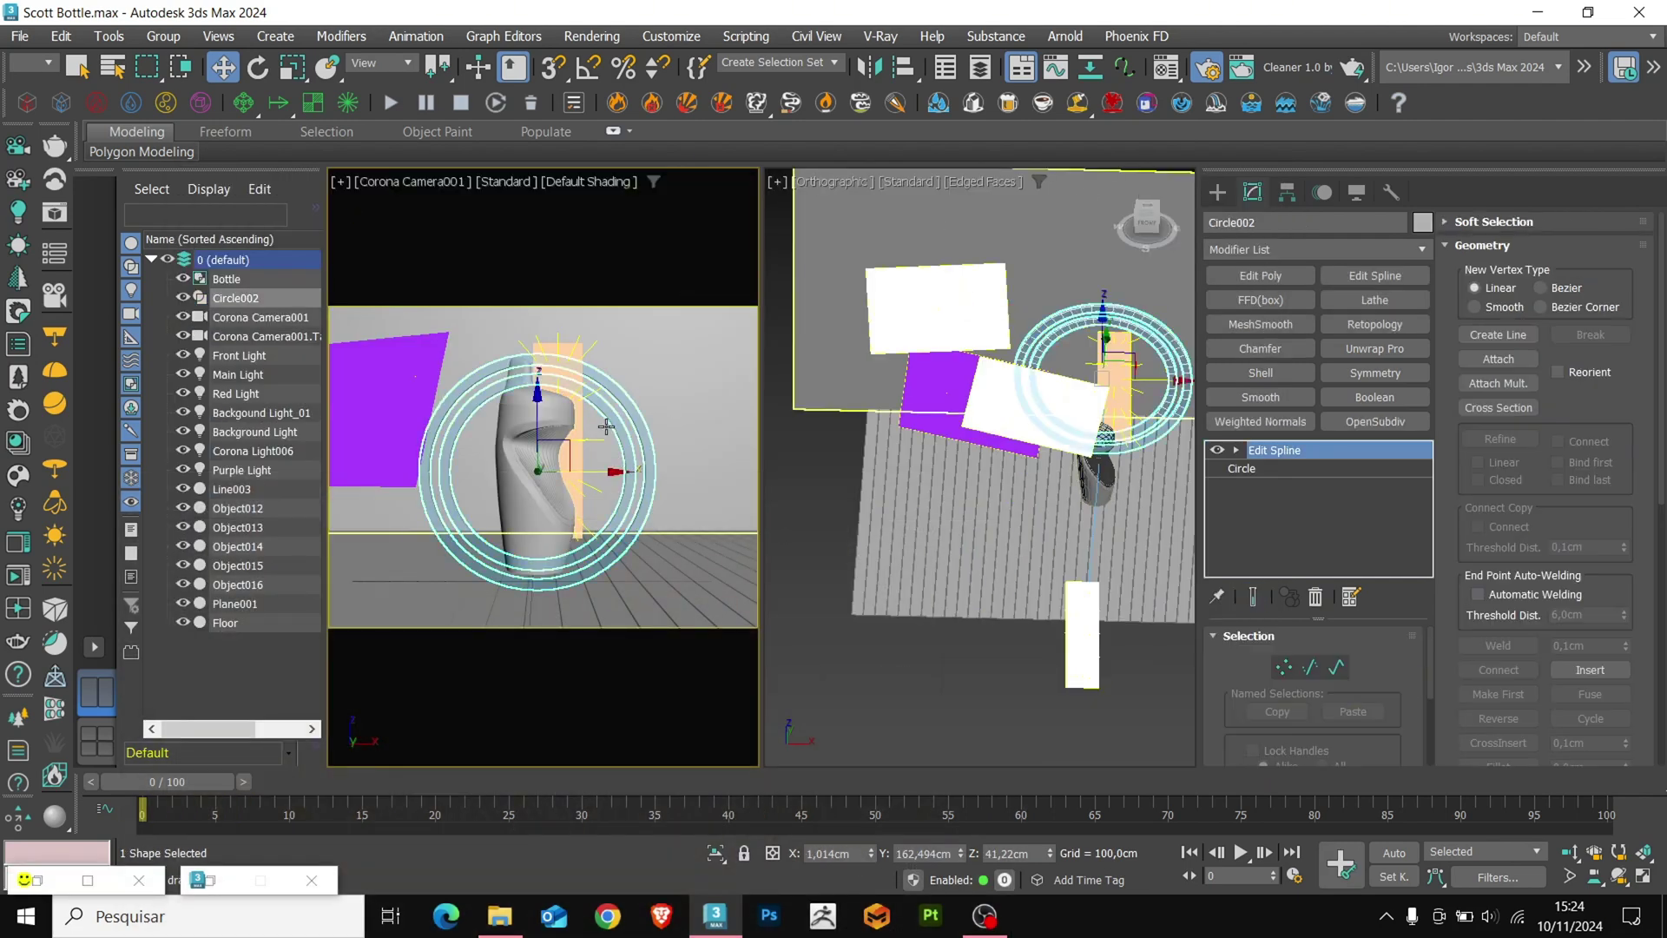
left_click(1166, 67)
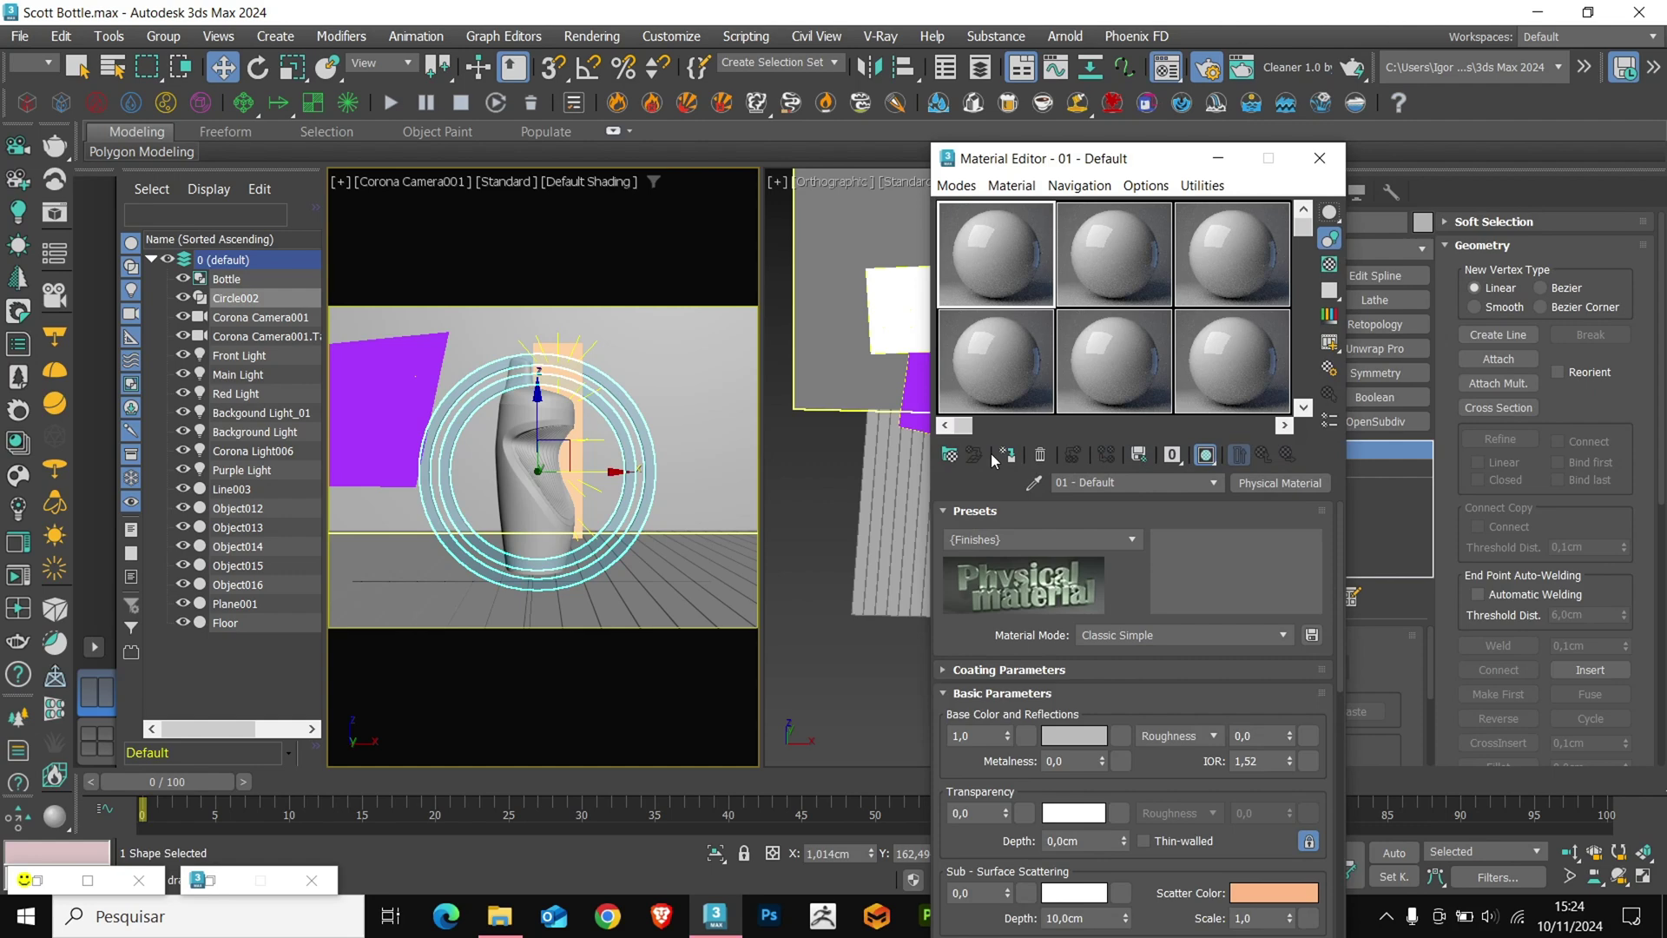
left_click(949, 452)
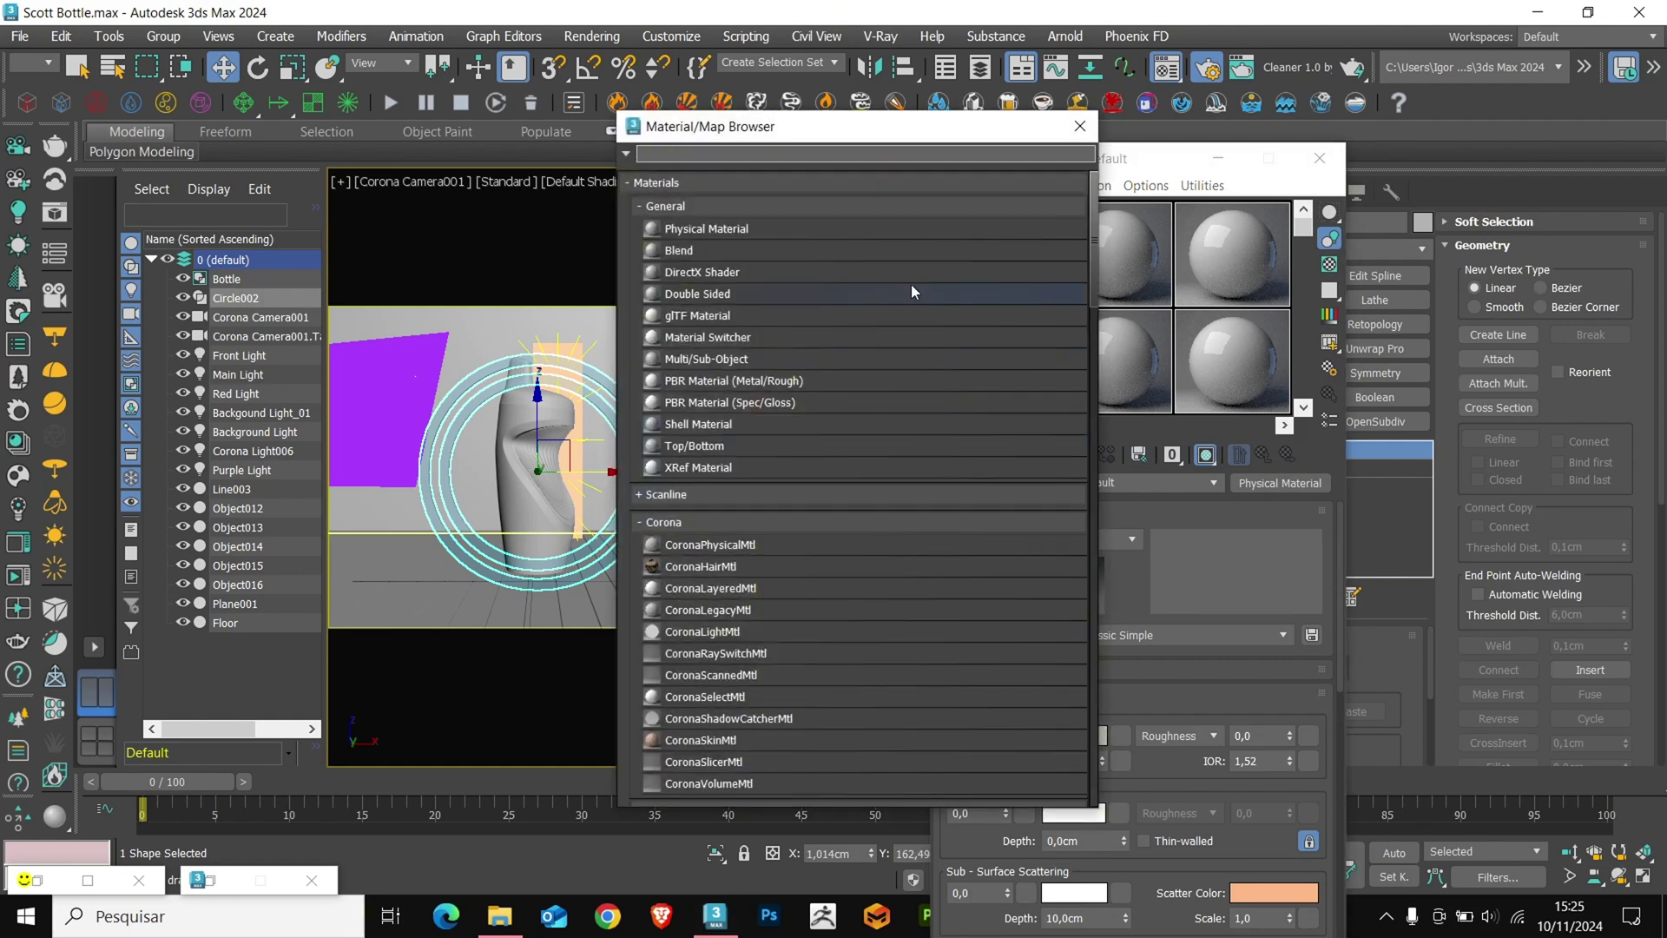
type("corona")
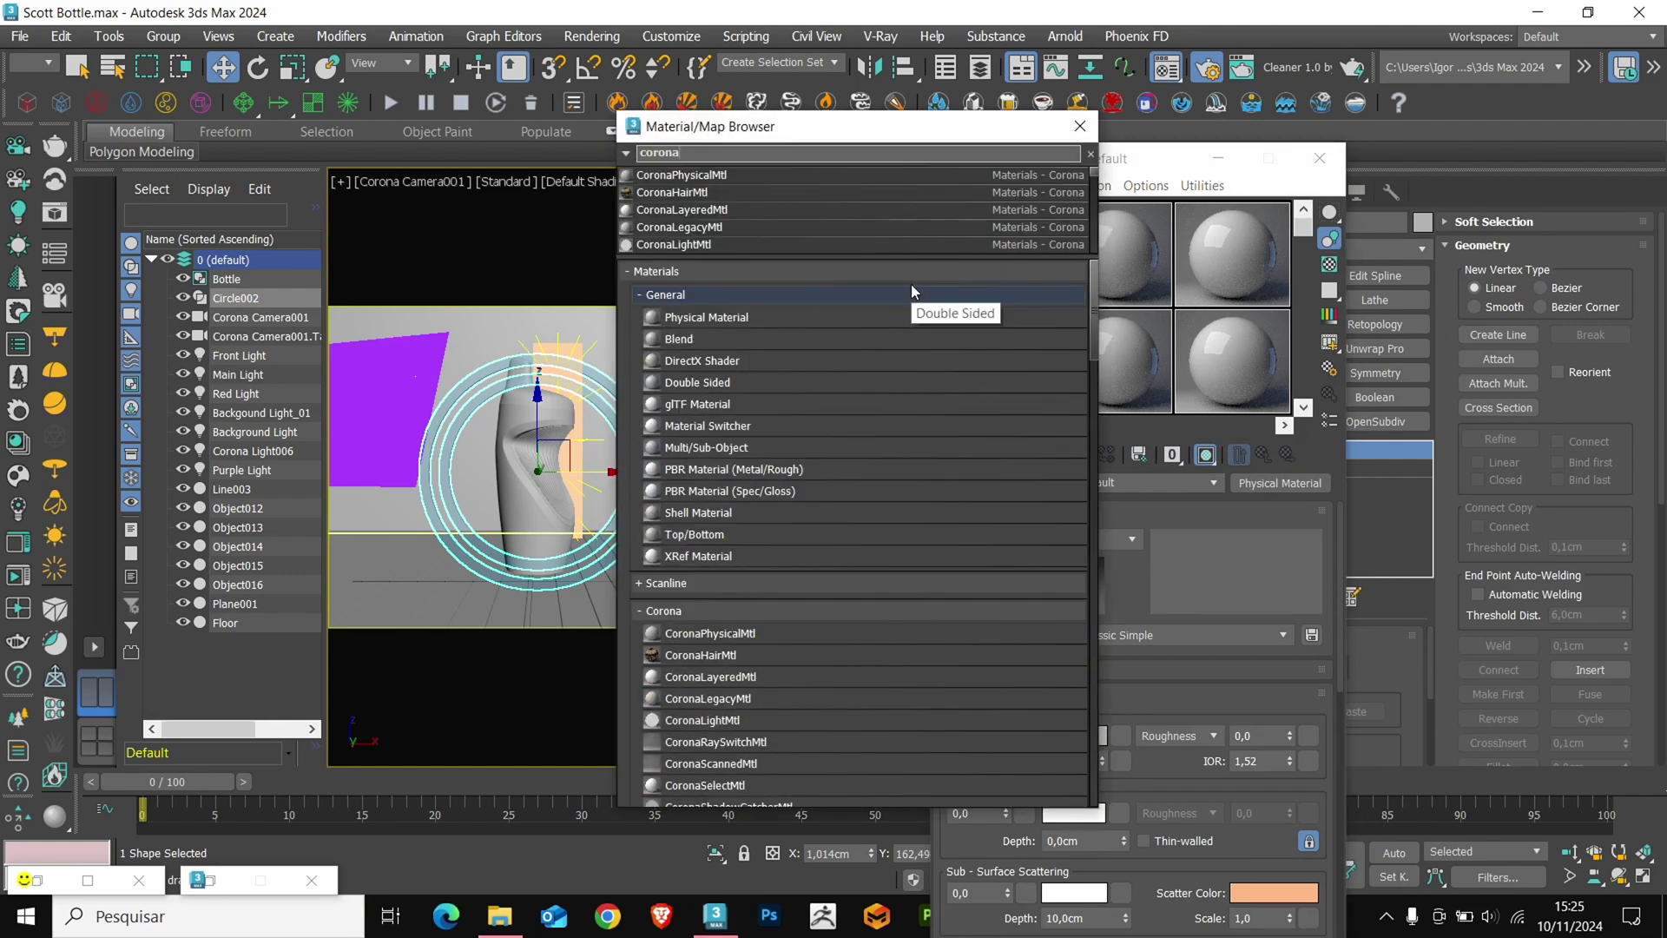
double_click(698, 245)
left_click(1079, 126)
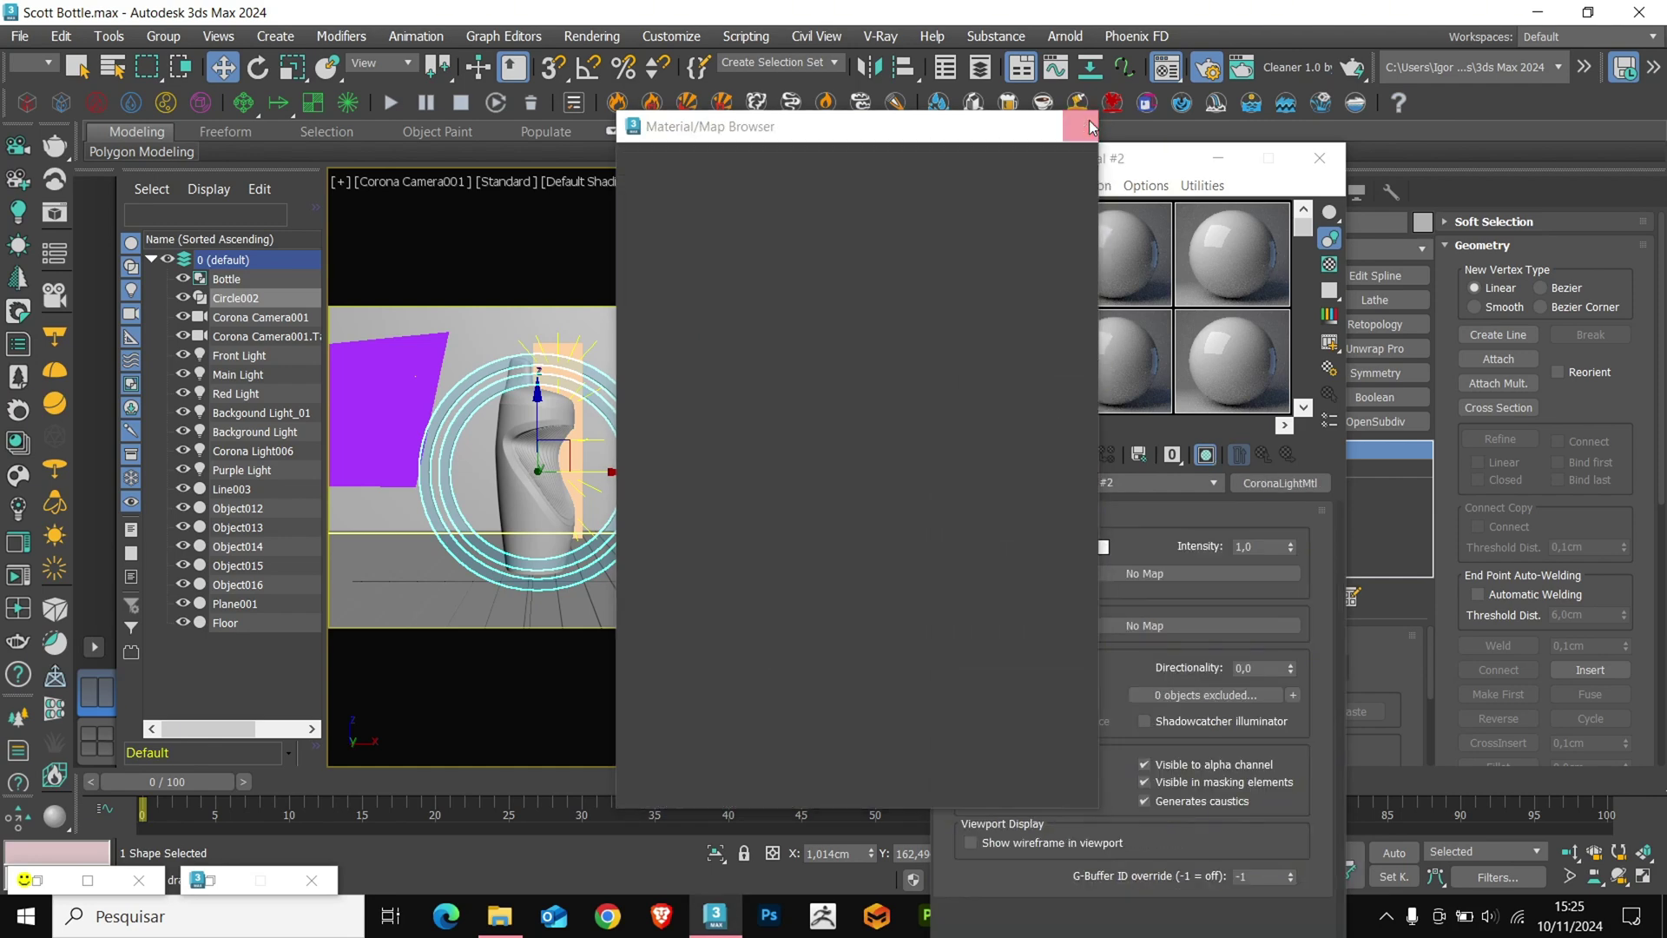
left_click_drag(1118, 482, 1039, 475)
type("Circle Light")
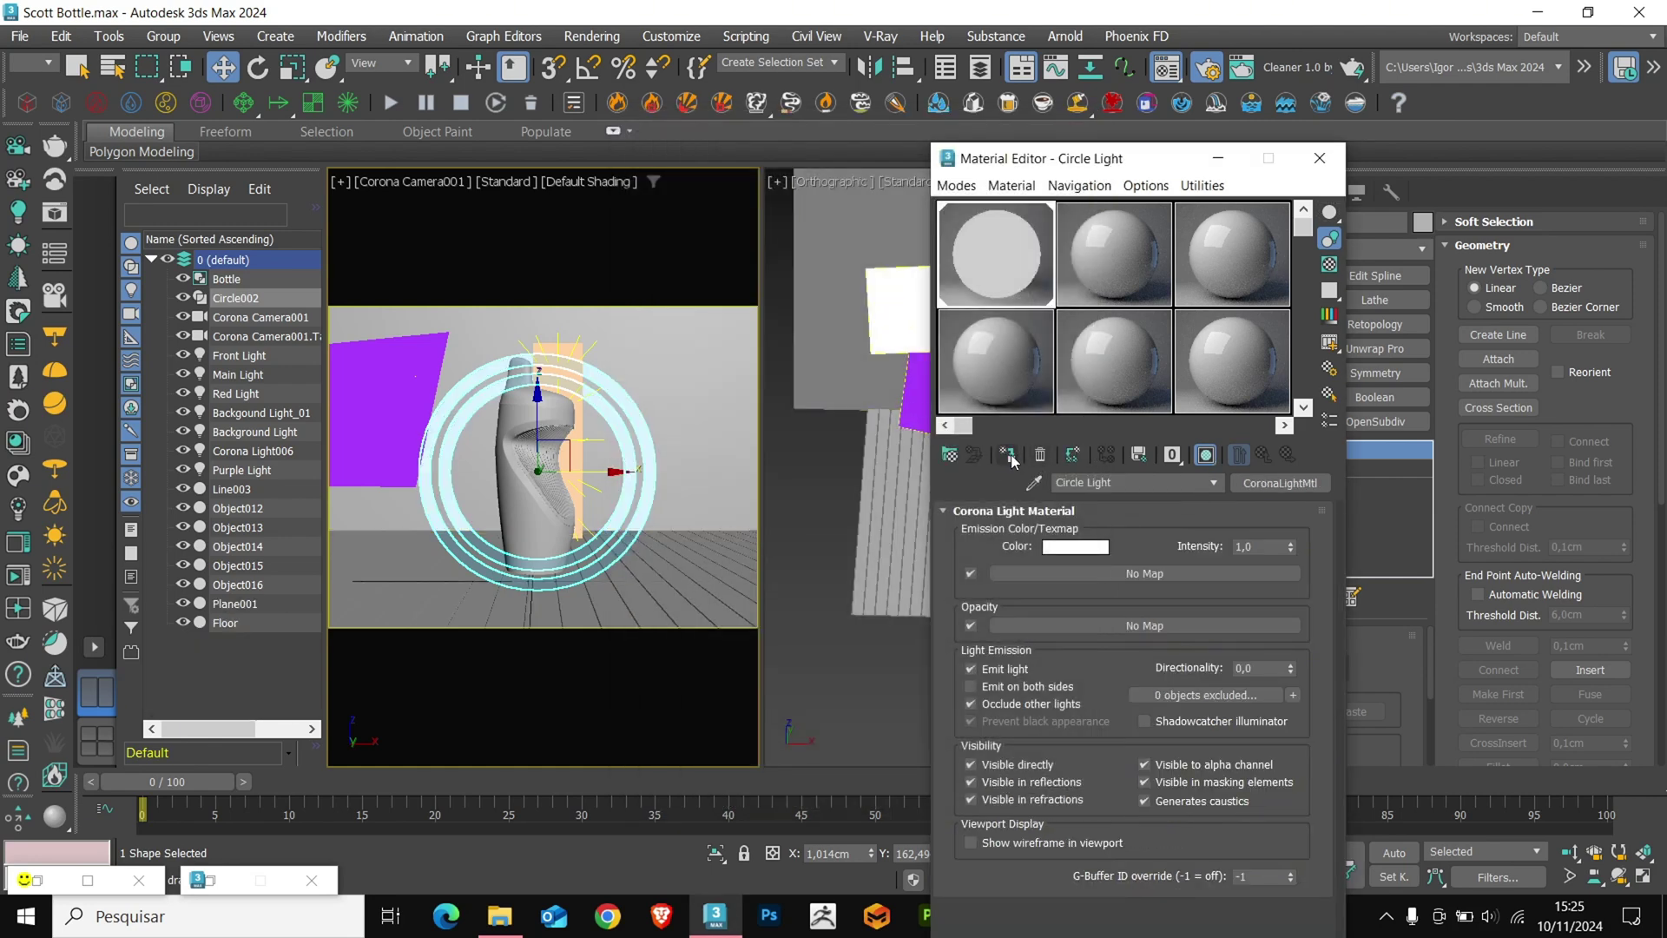
Set Circle Light's emission color to warm orange, with red 1,0, green 0,537 and blue 0,161
left_click(1054, 548)
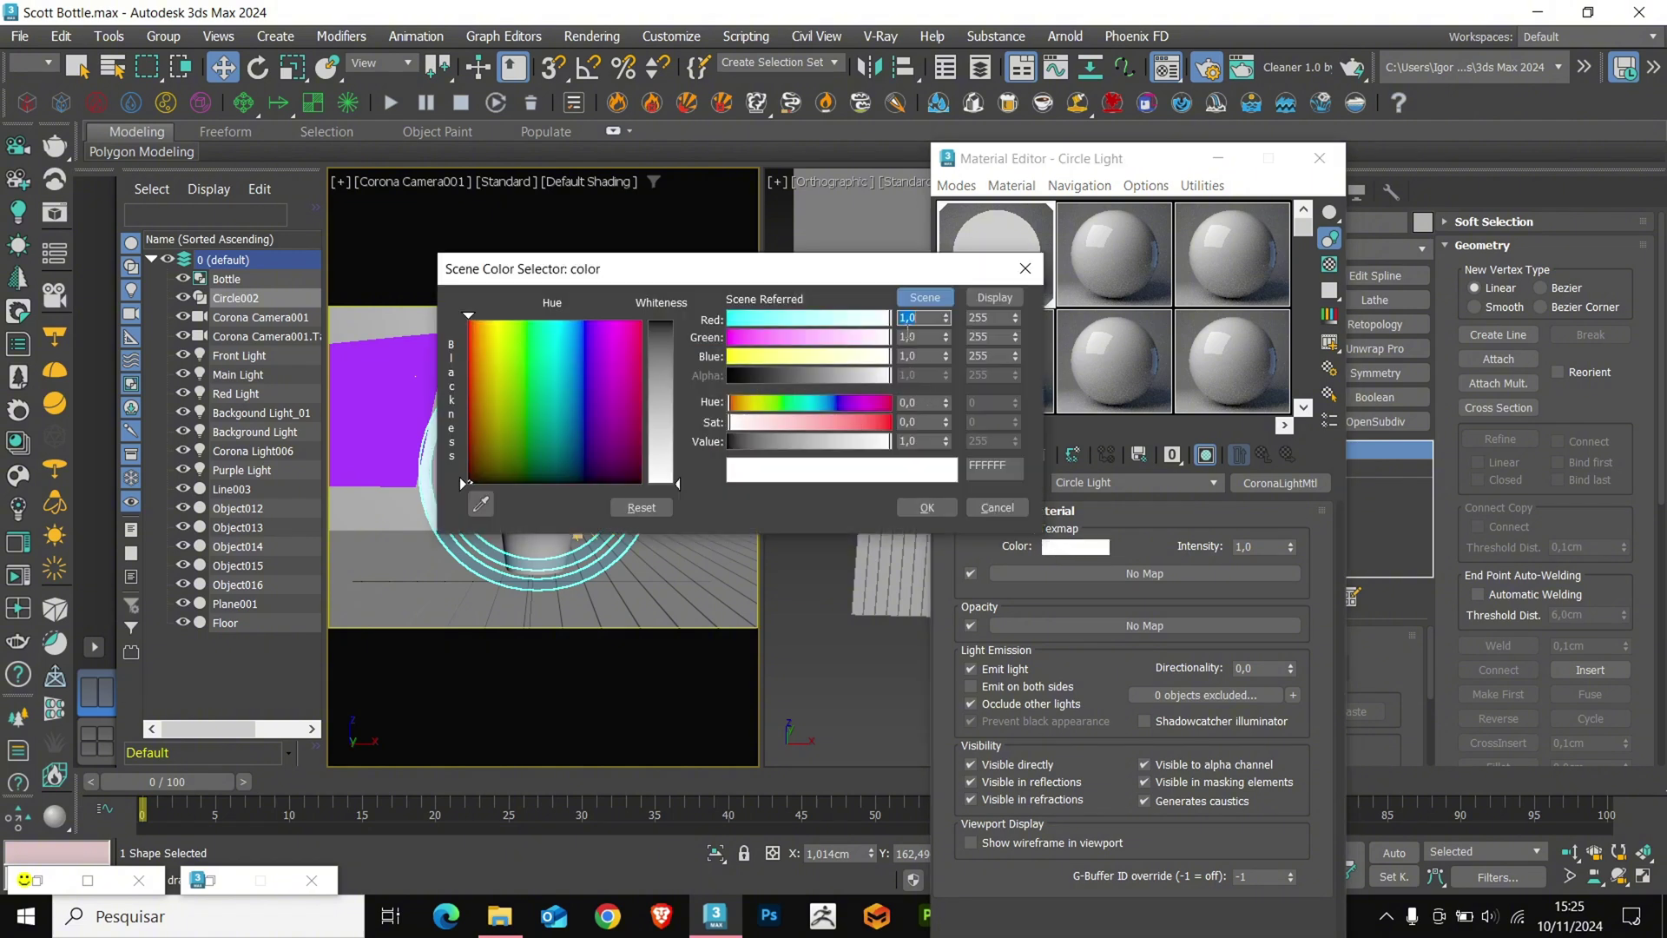
left_click_drag(873, 347, 748, 363)
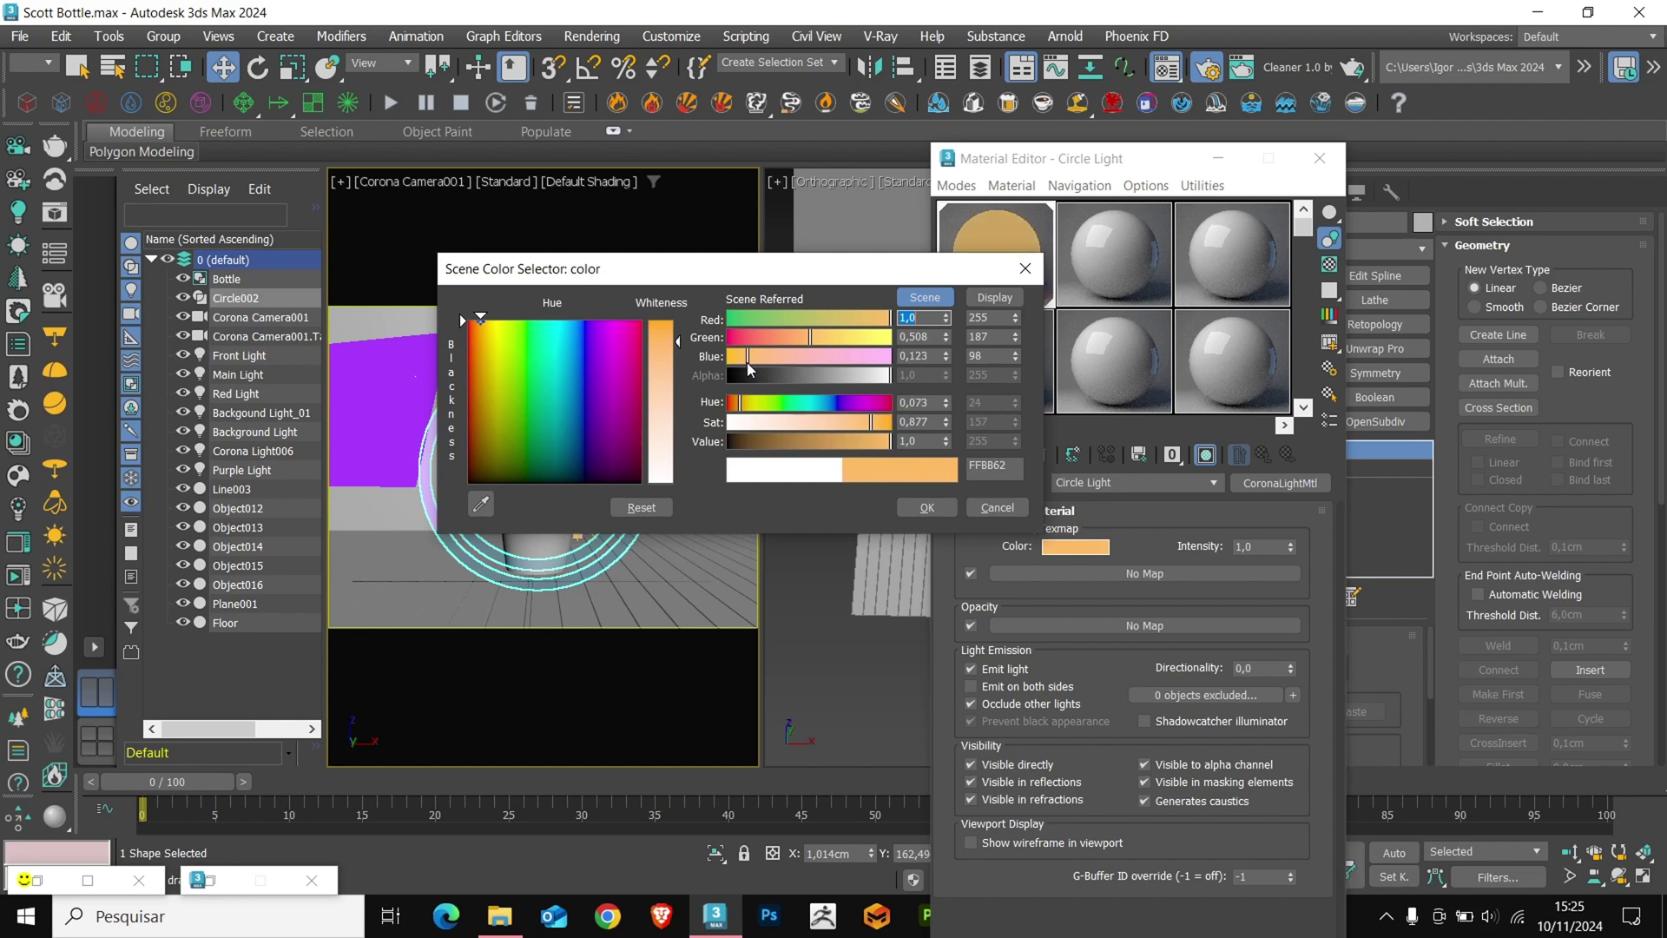
left_click(925, 336)
key("BackSpace")
key("BackSpace")
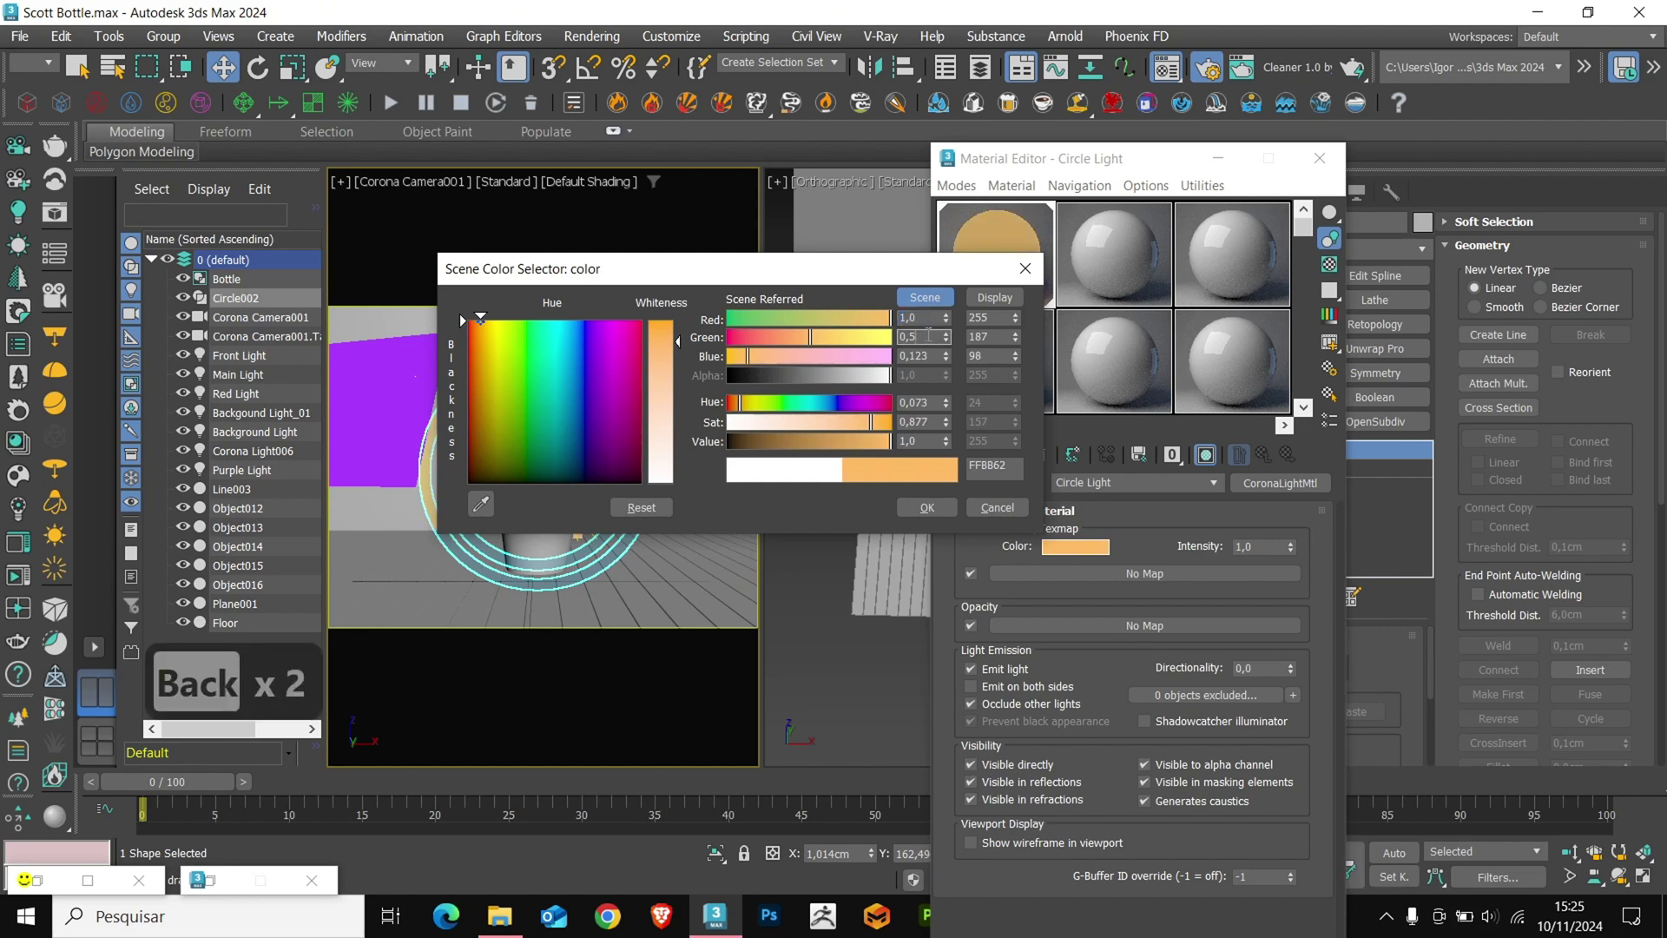
key("Page_Down")
key("Home")
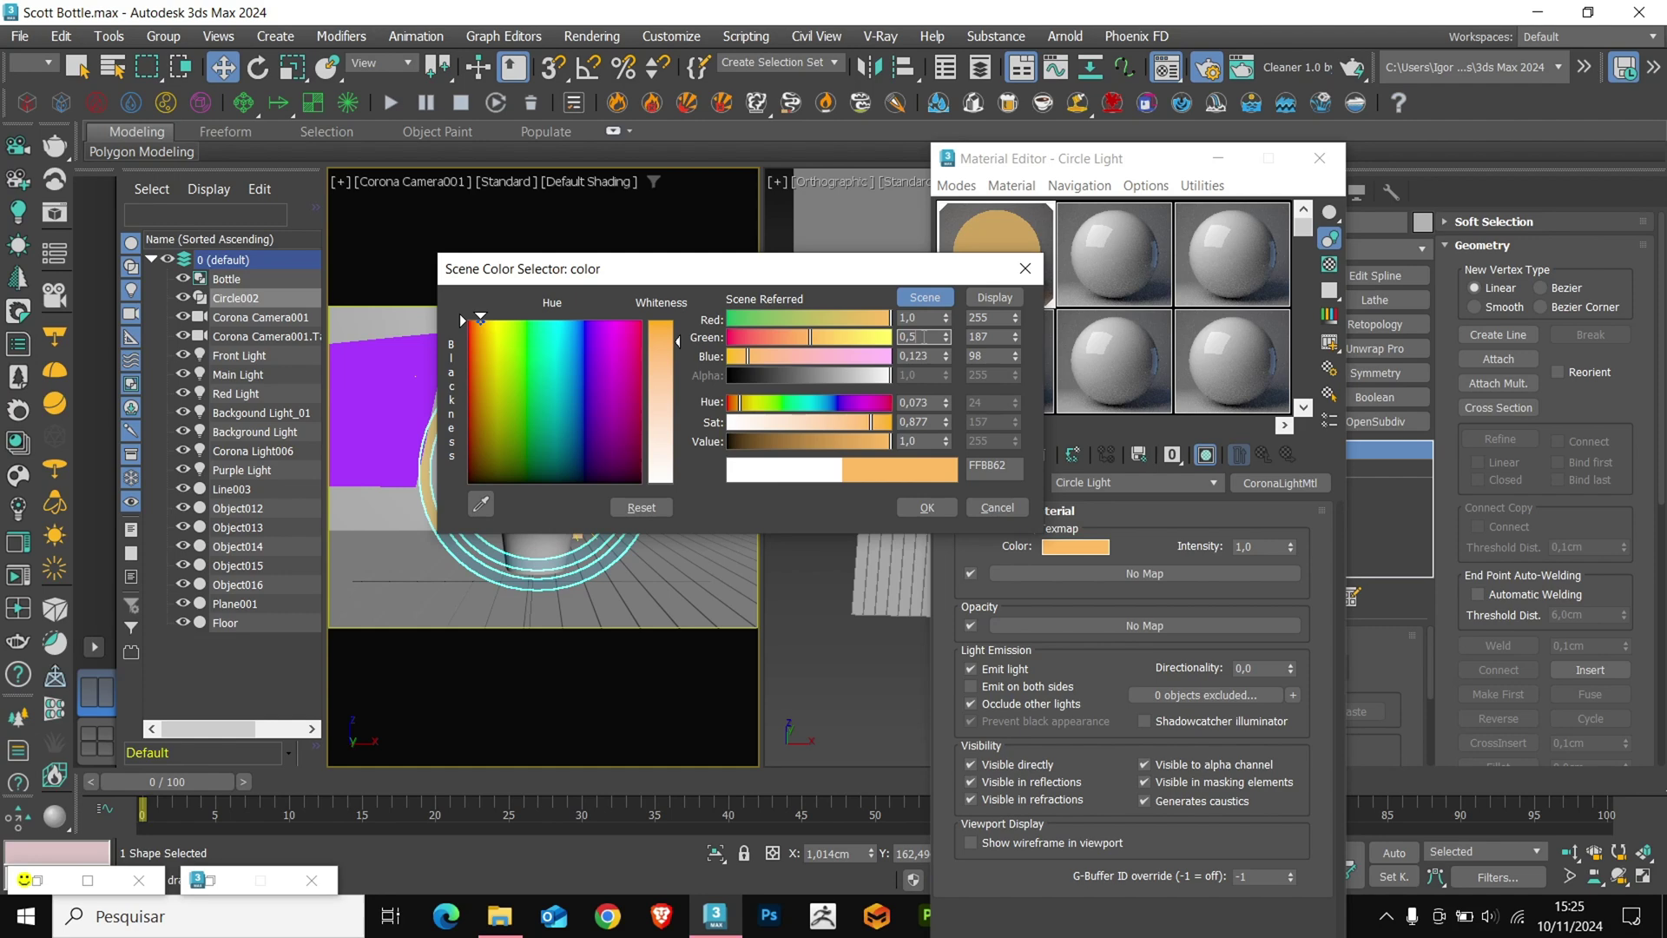
key("Num_Lock")
type("37")
key("Return")
left_click(927, 356)
key("BackSpace")
key("BackSpace")
type("61")
key("Return")
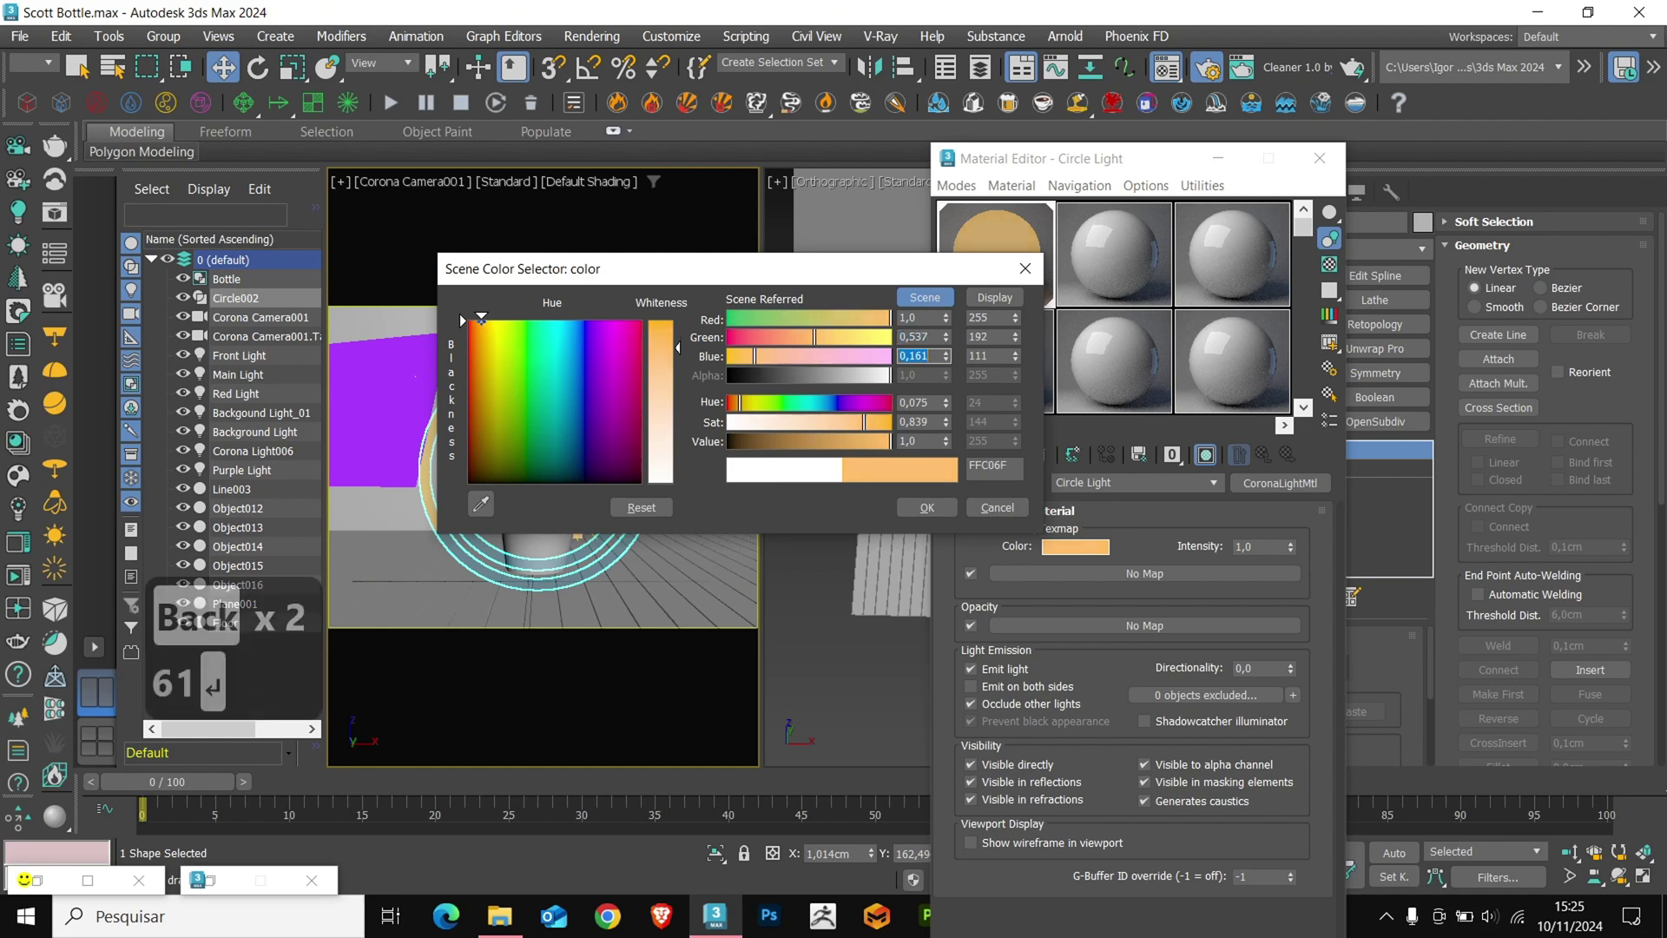
left_click(929, 506)
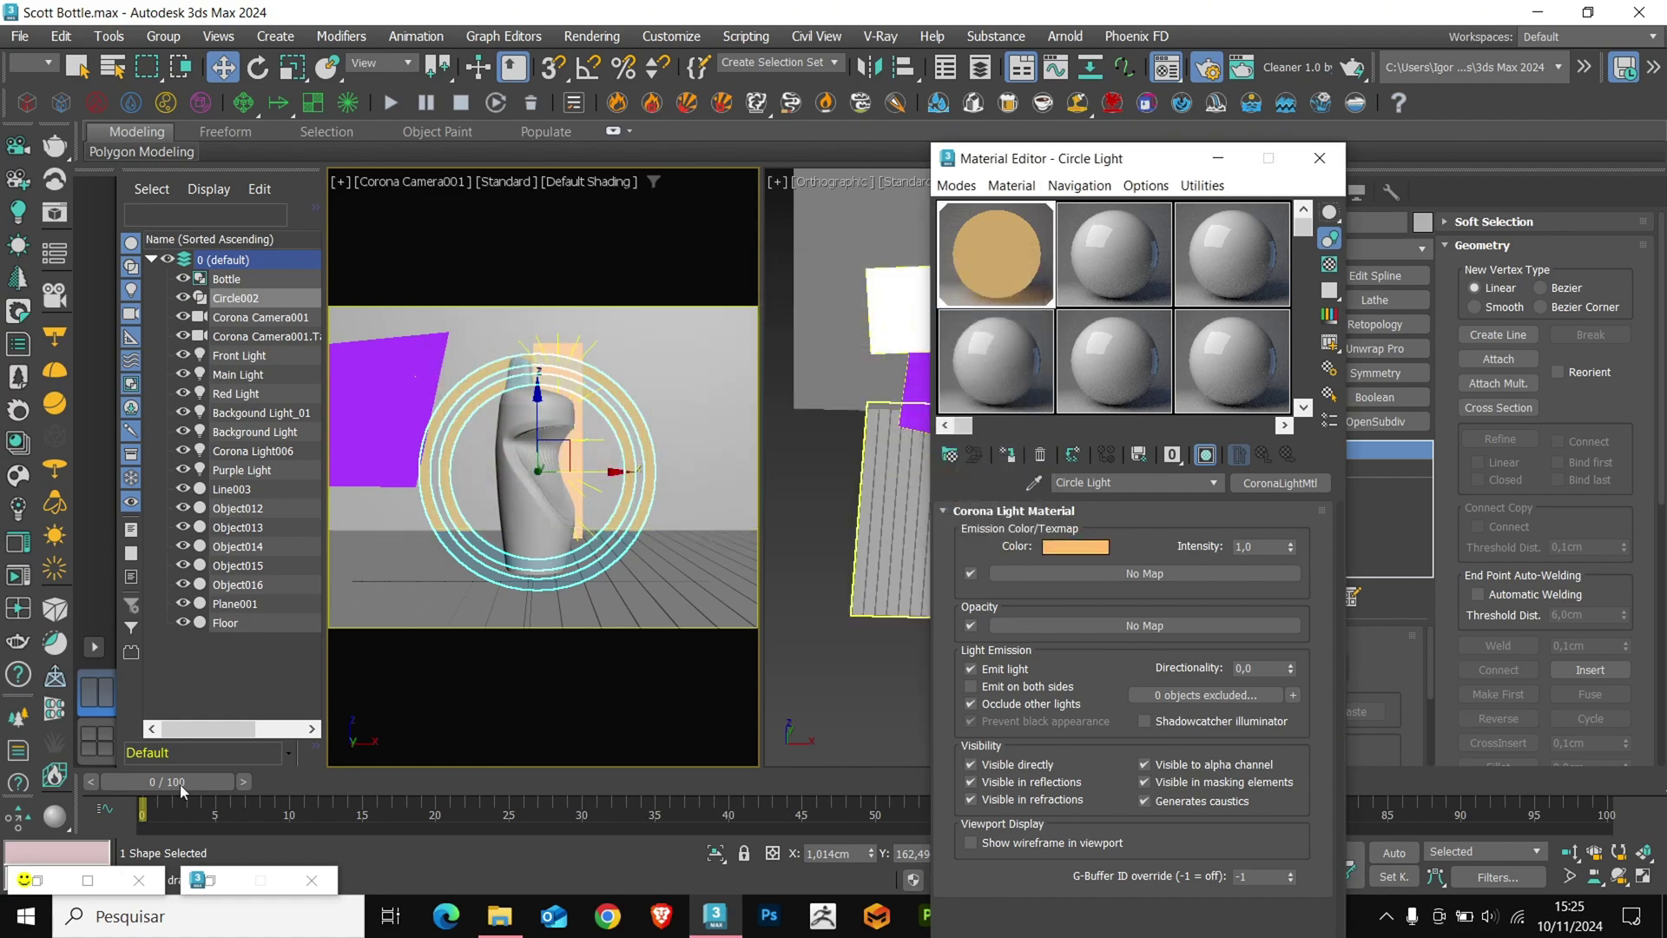
Start an interactive render and set Circle Light's intensity to 15, trying 5 and 10 along the way
left_click(36, 880)
left_click(1206, 217)
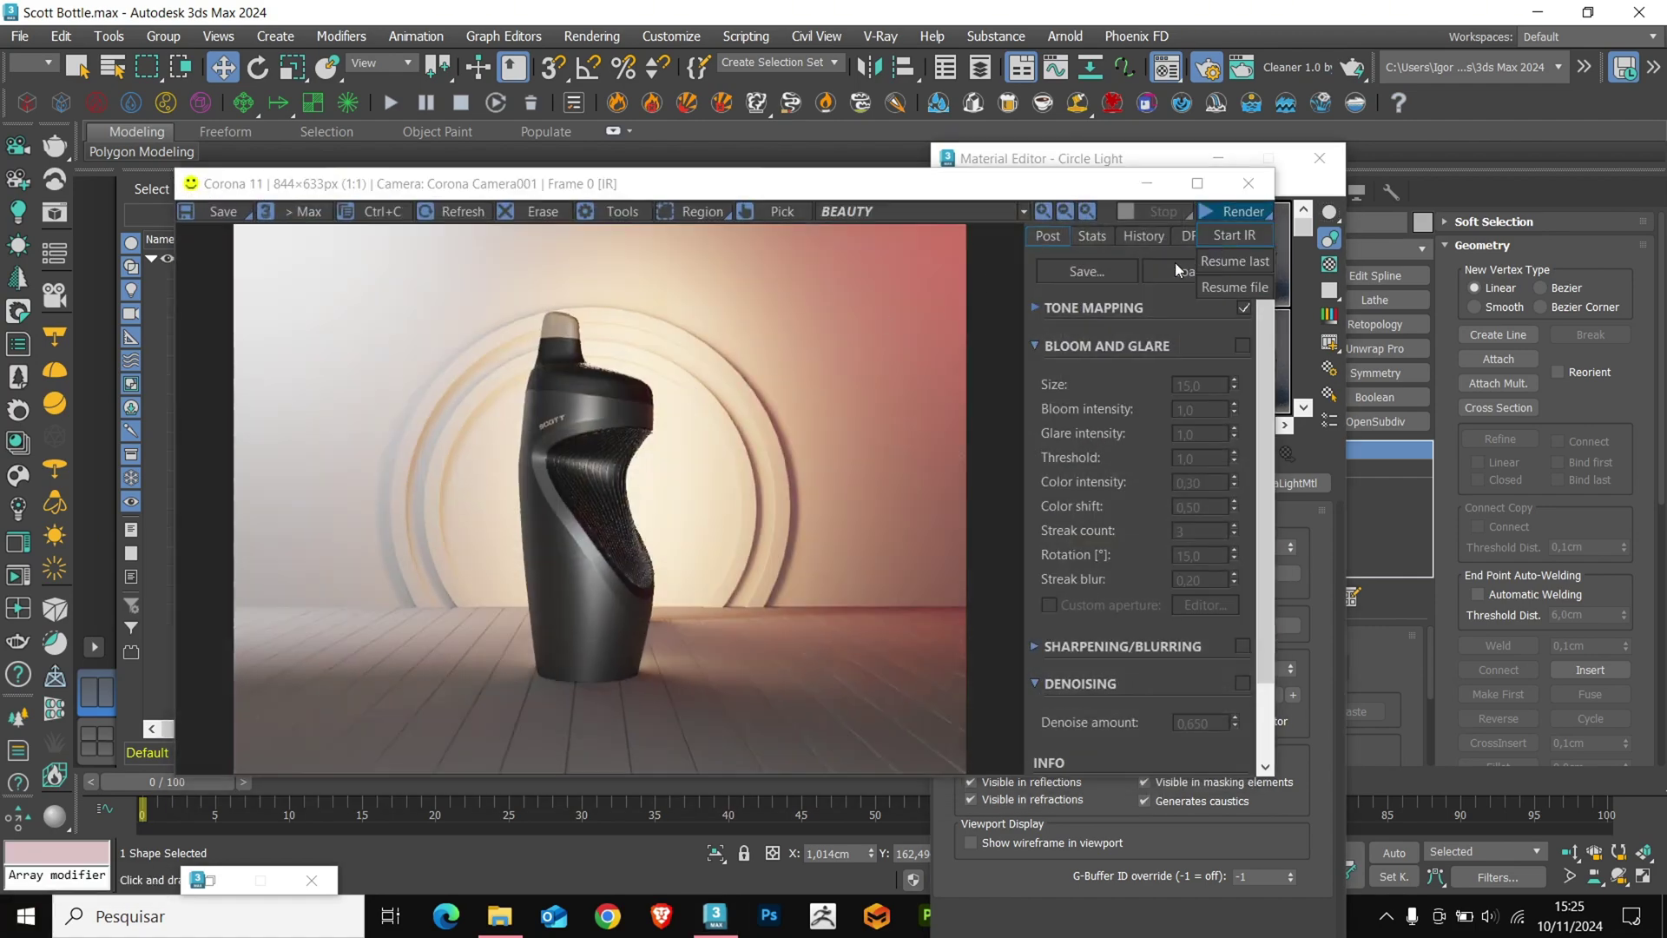
left_click_drag(1019, 168, 1266, 153)
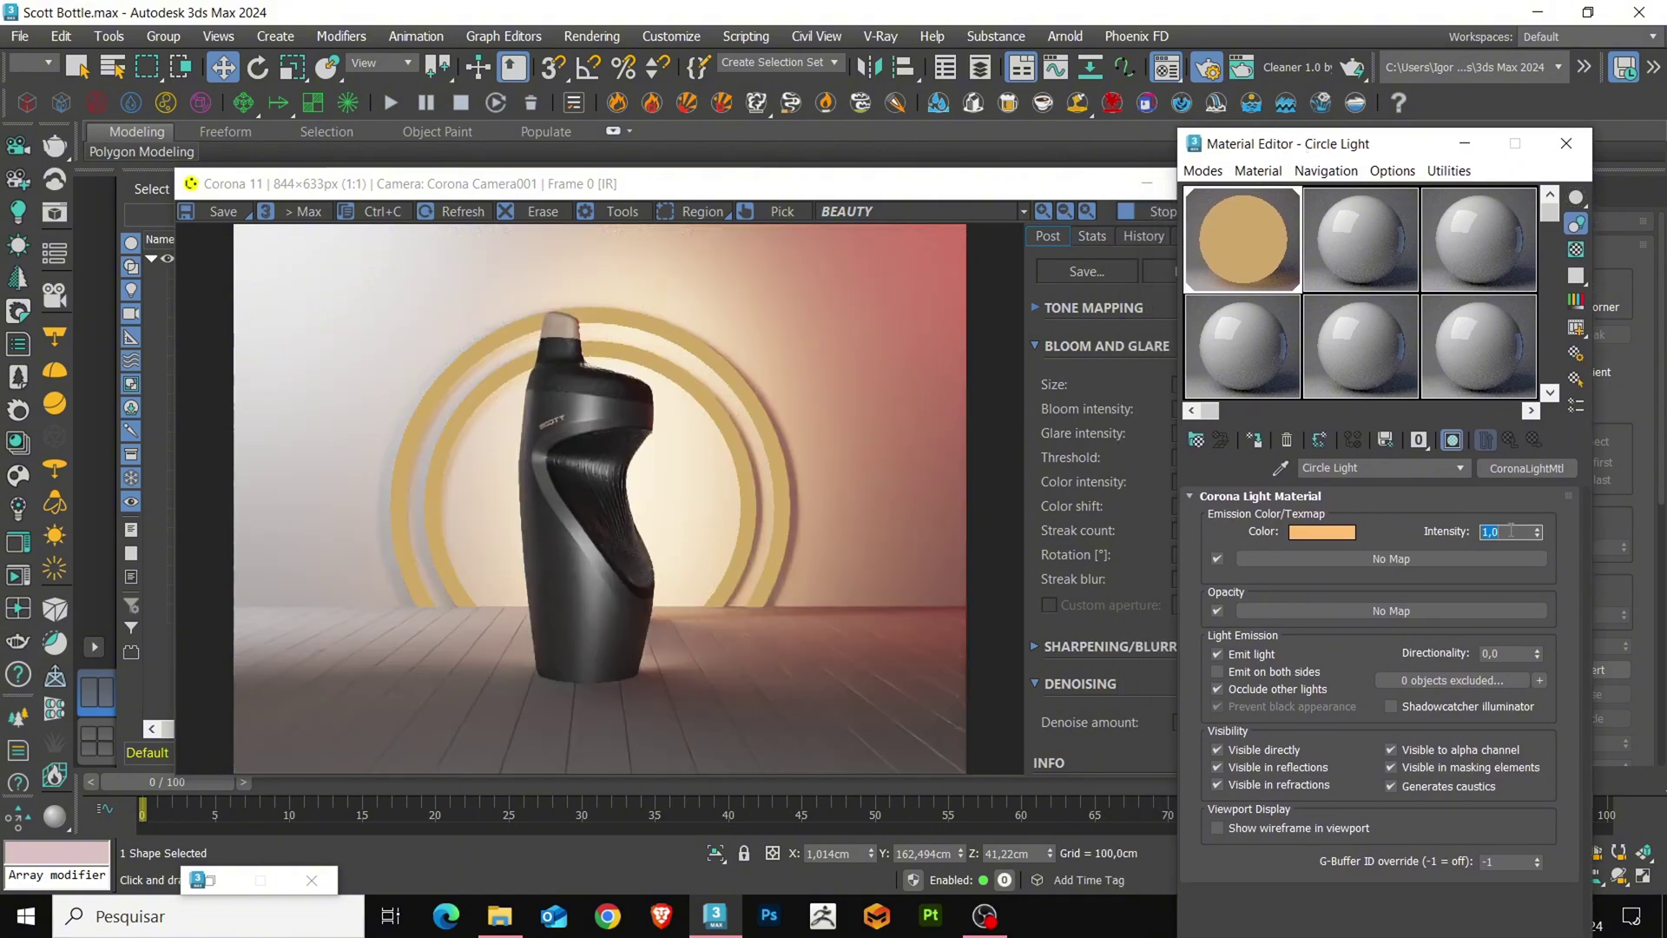
type("5")
key("Return")
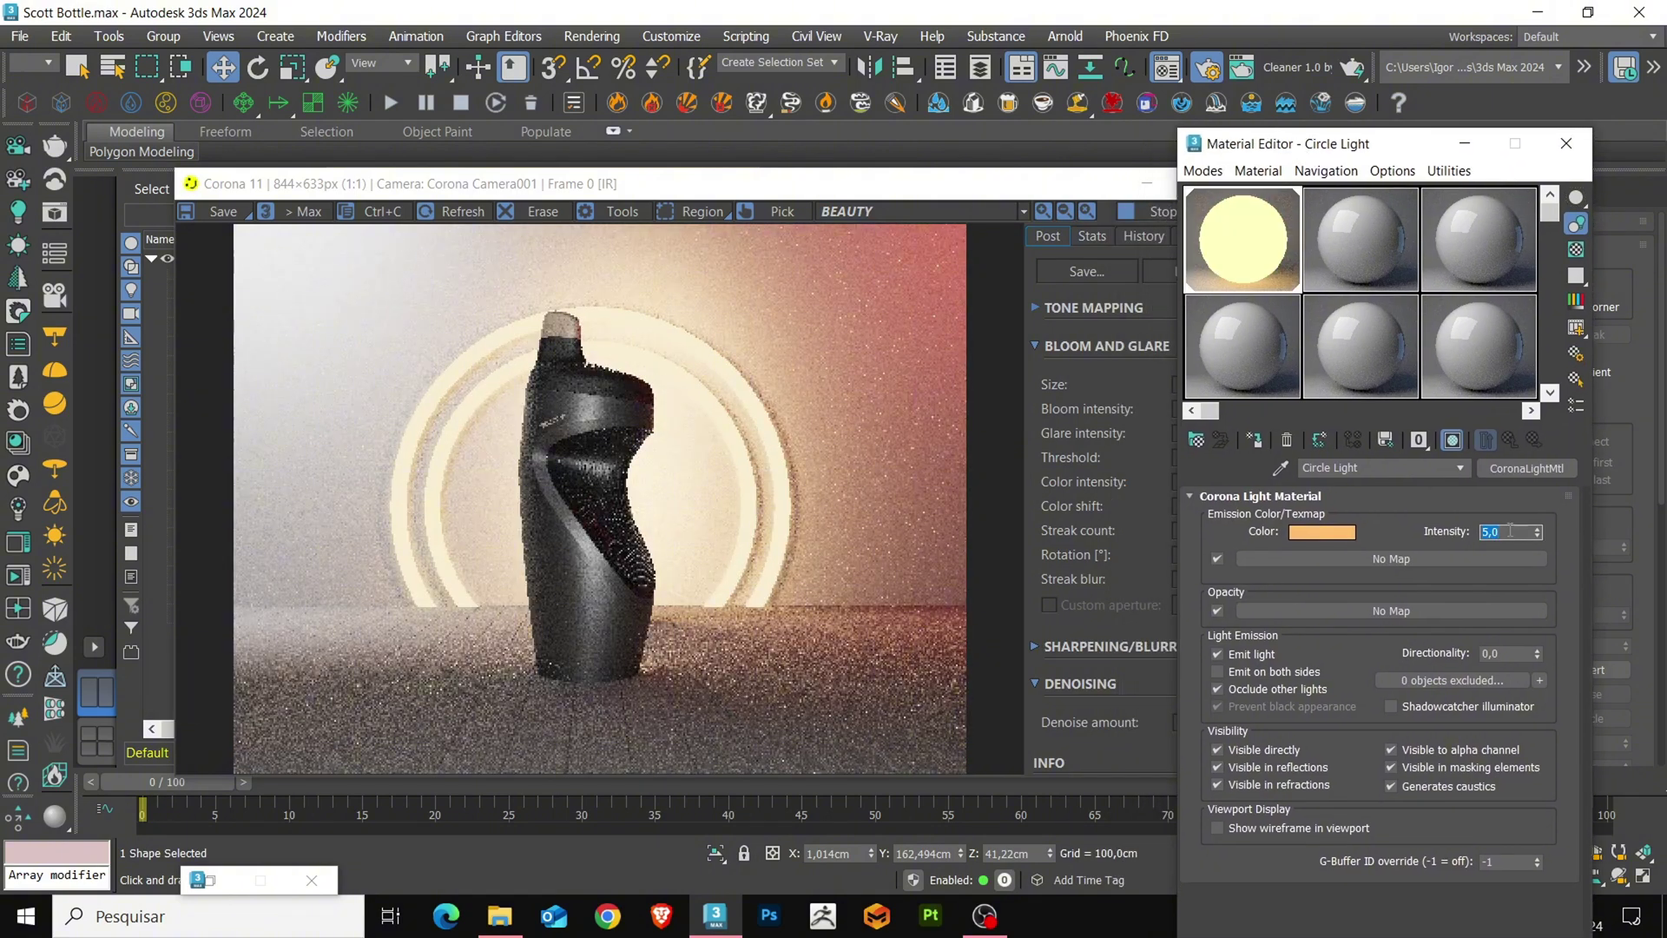
type("10")
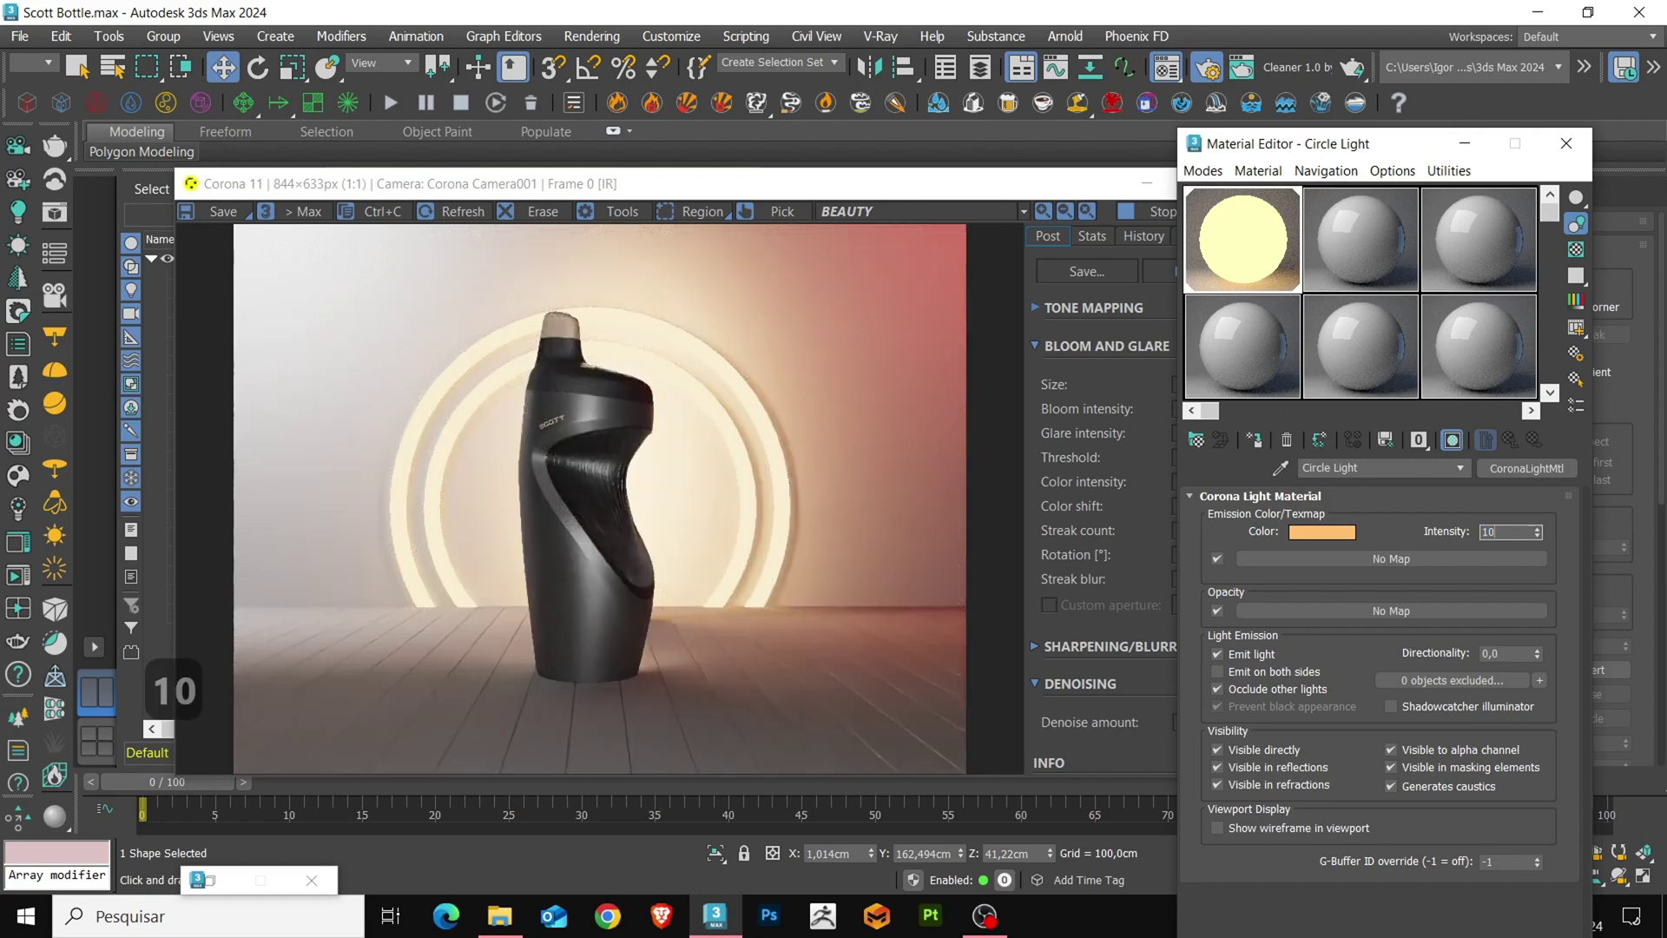
key("Return")
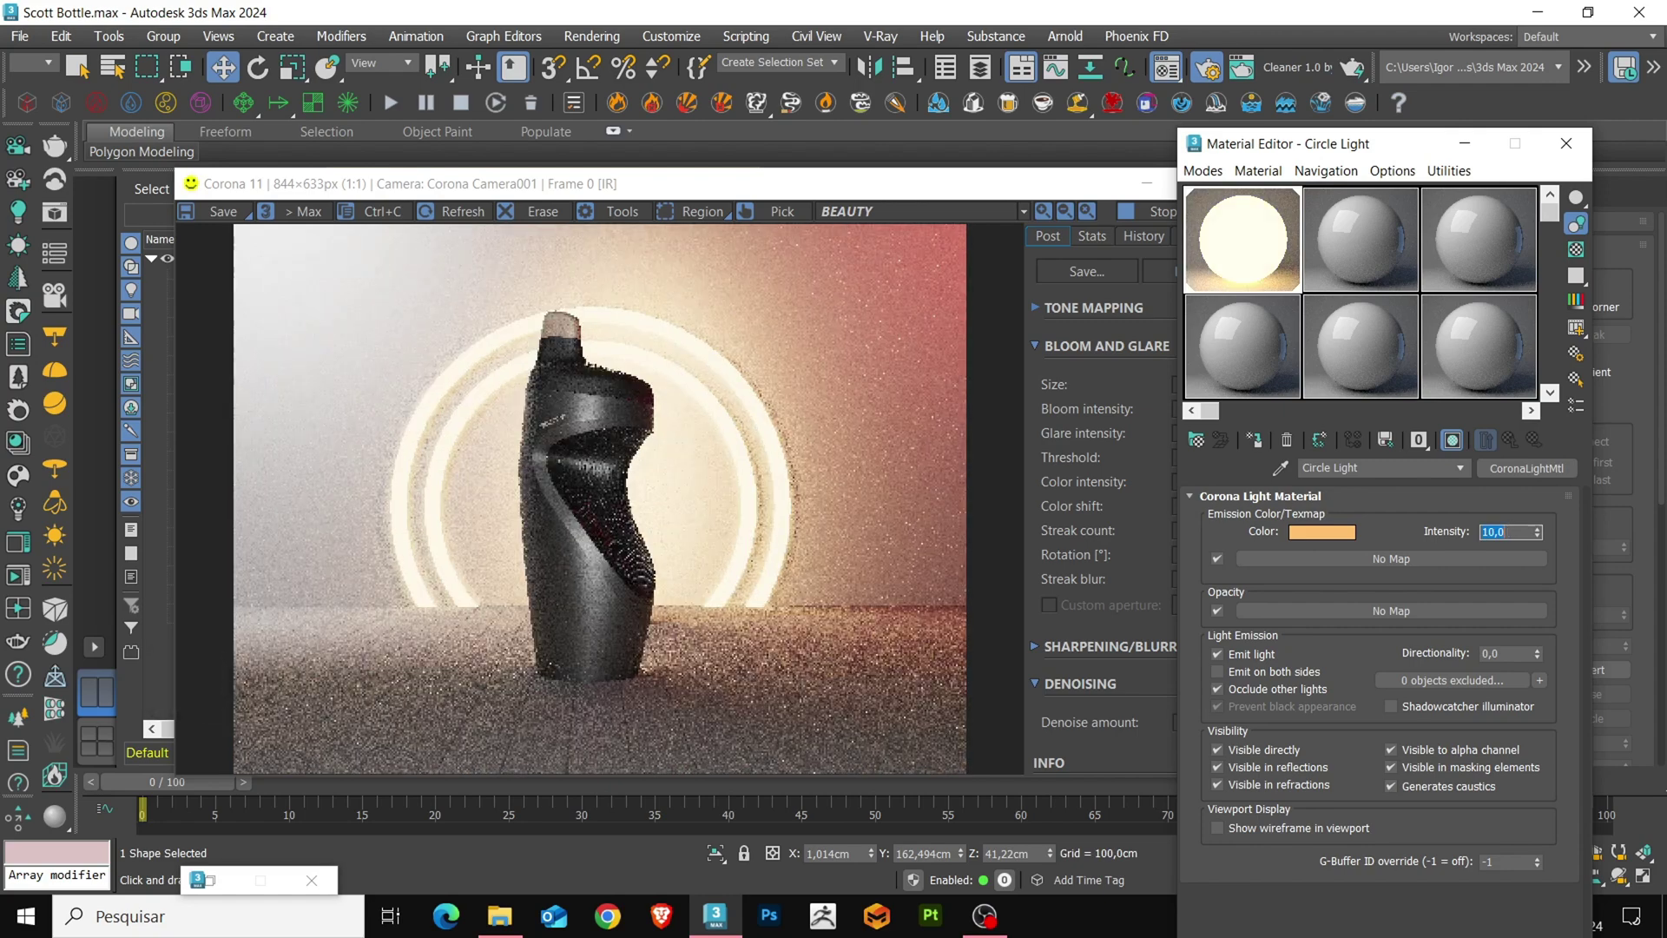
type("15")
key("Return")
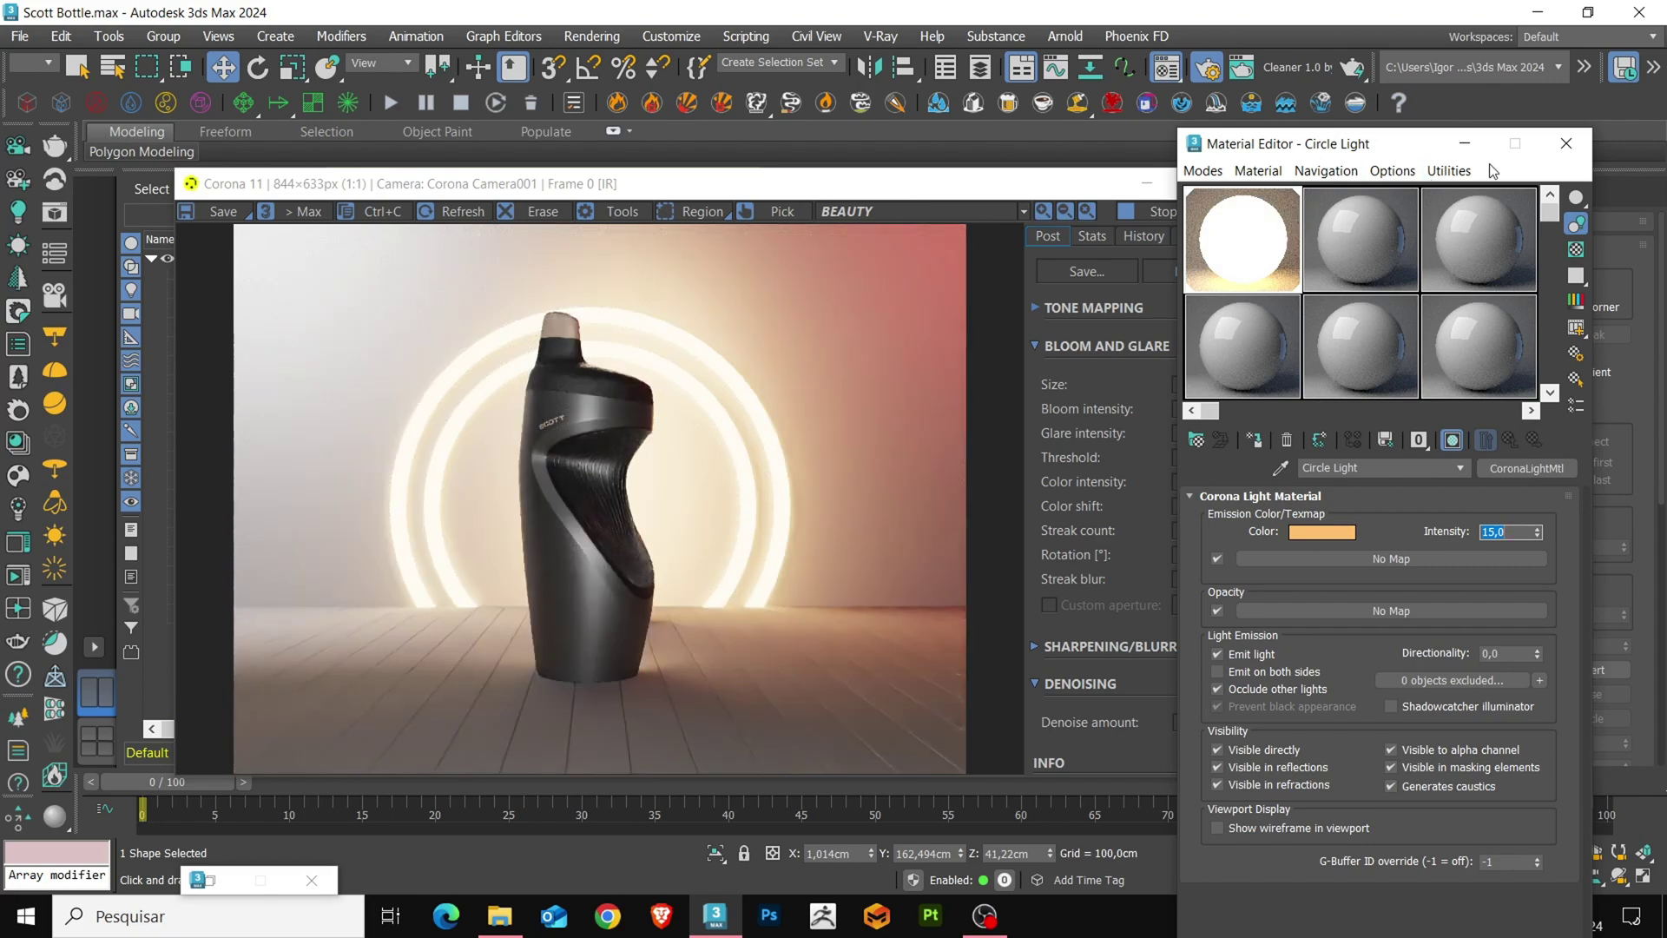
Close the Material Editor, stop the interactive render, and minimize the frame buffer
left_click(1567, 143)
left_click(1160, 211)
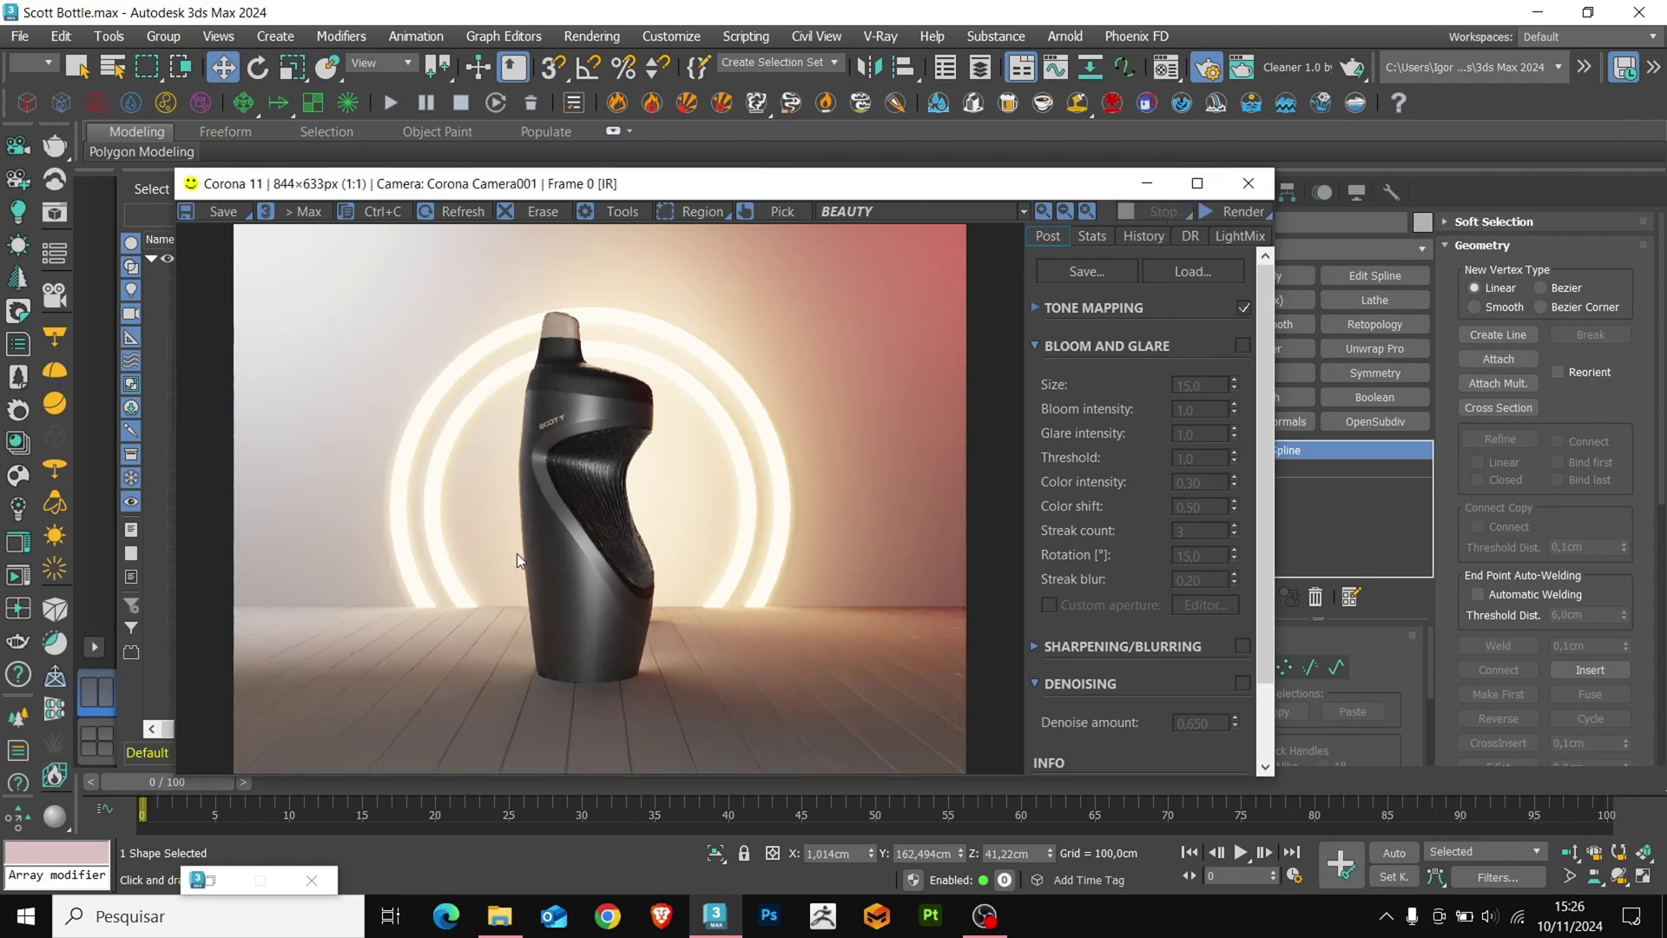
left_click(1151, 187)
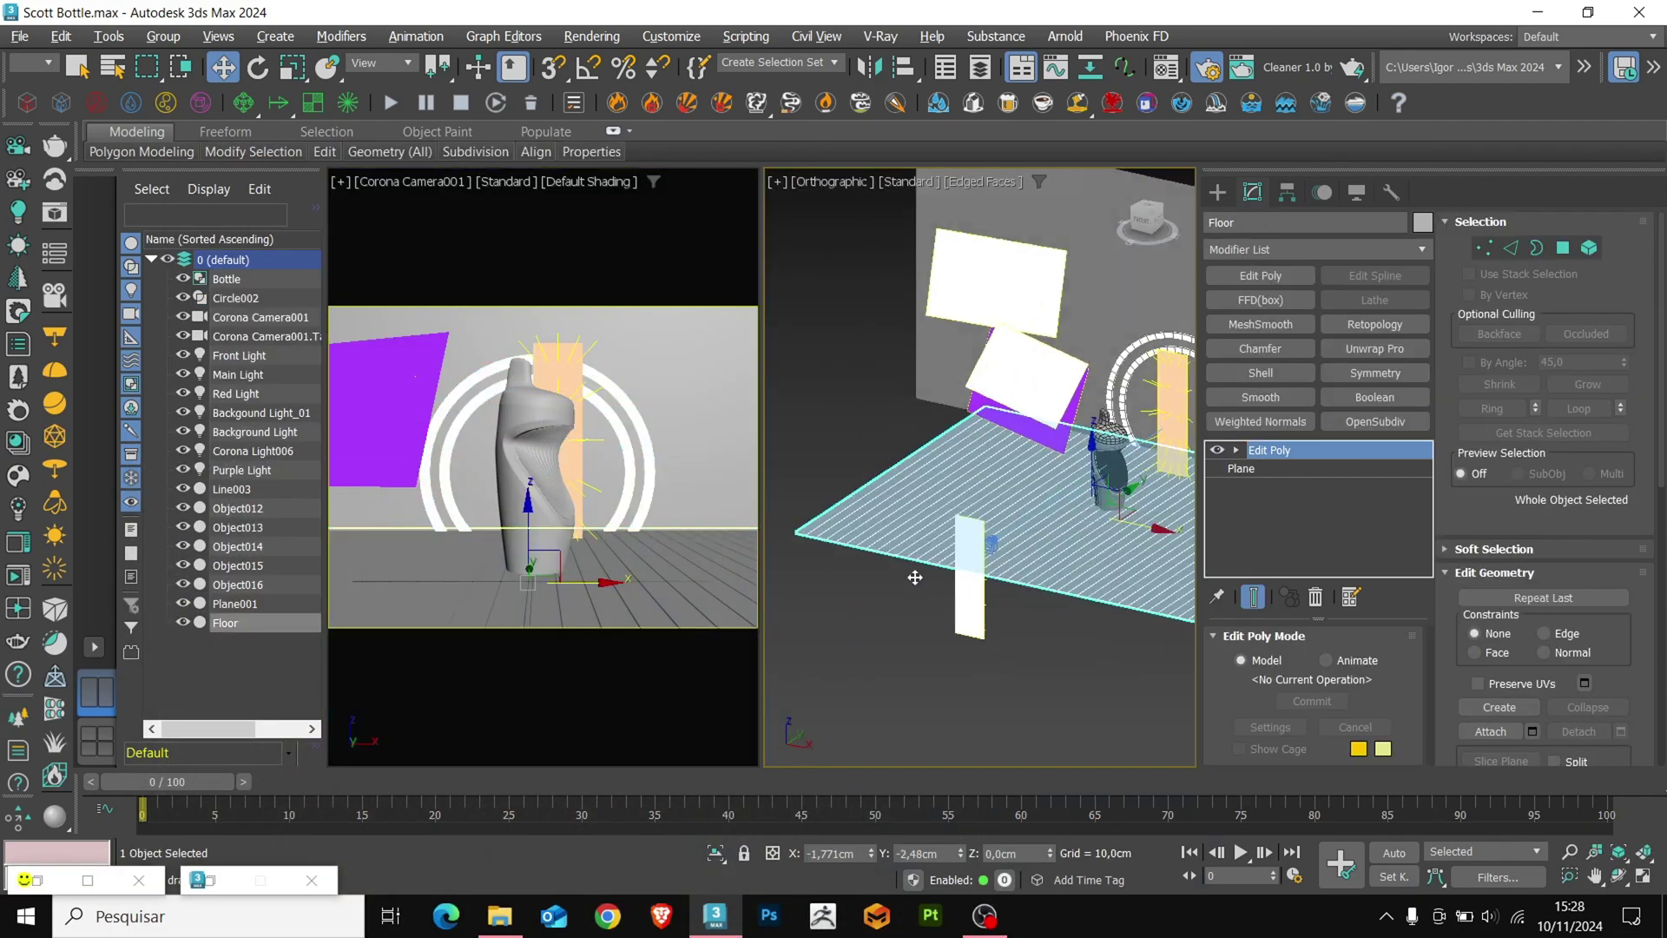
Load Wenge Semigloss from the Corona Material Library's Wood category into the second material slot and assign it to the floor
middle_click_drag(915, 577, 1016, 575, "alt")
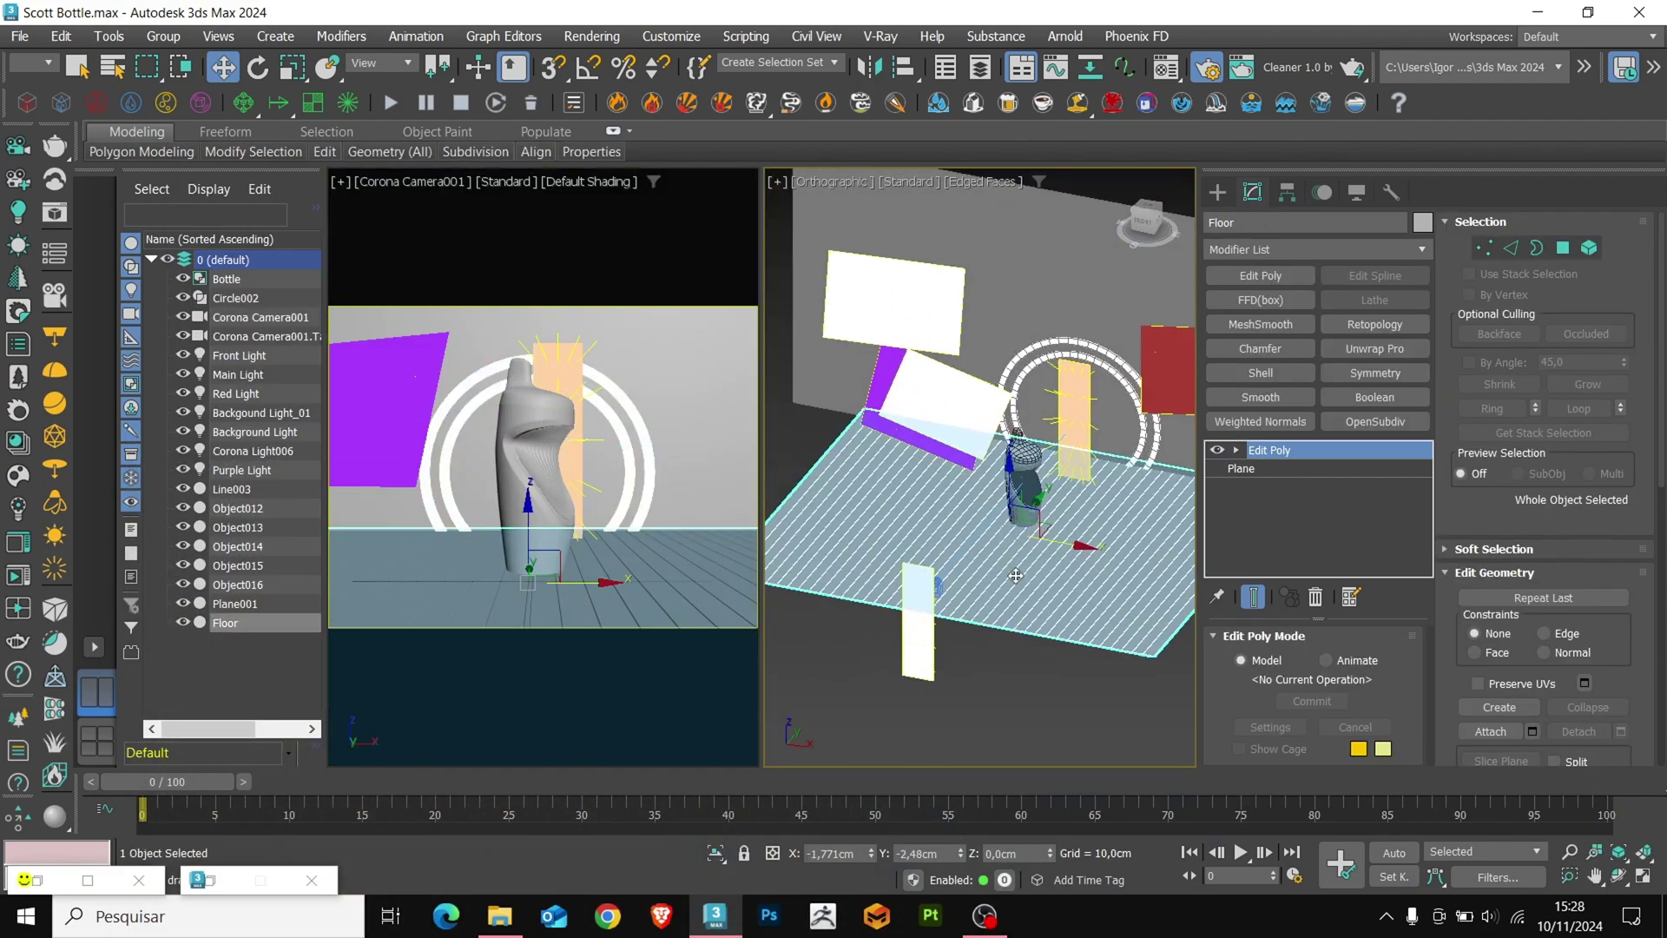
left_click(17, 441)
left_click(215, 676)
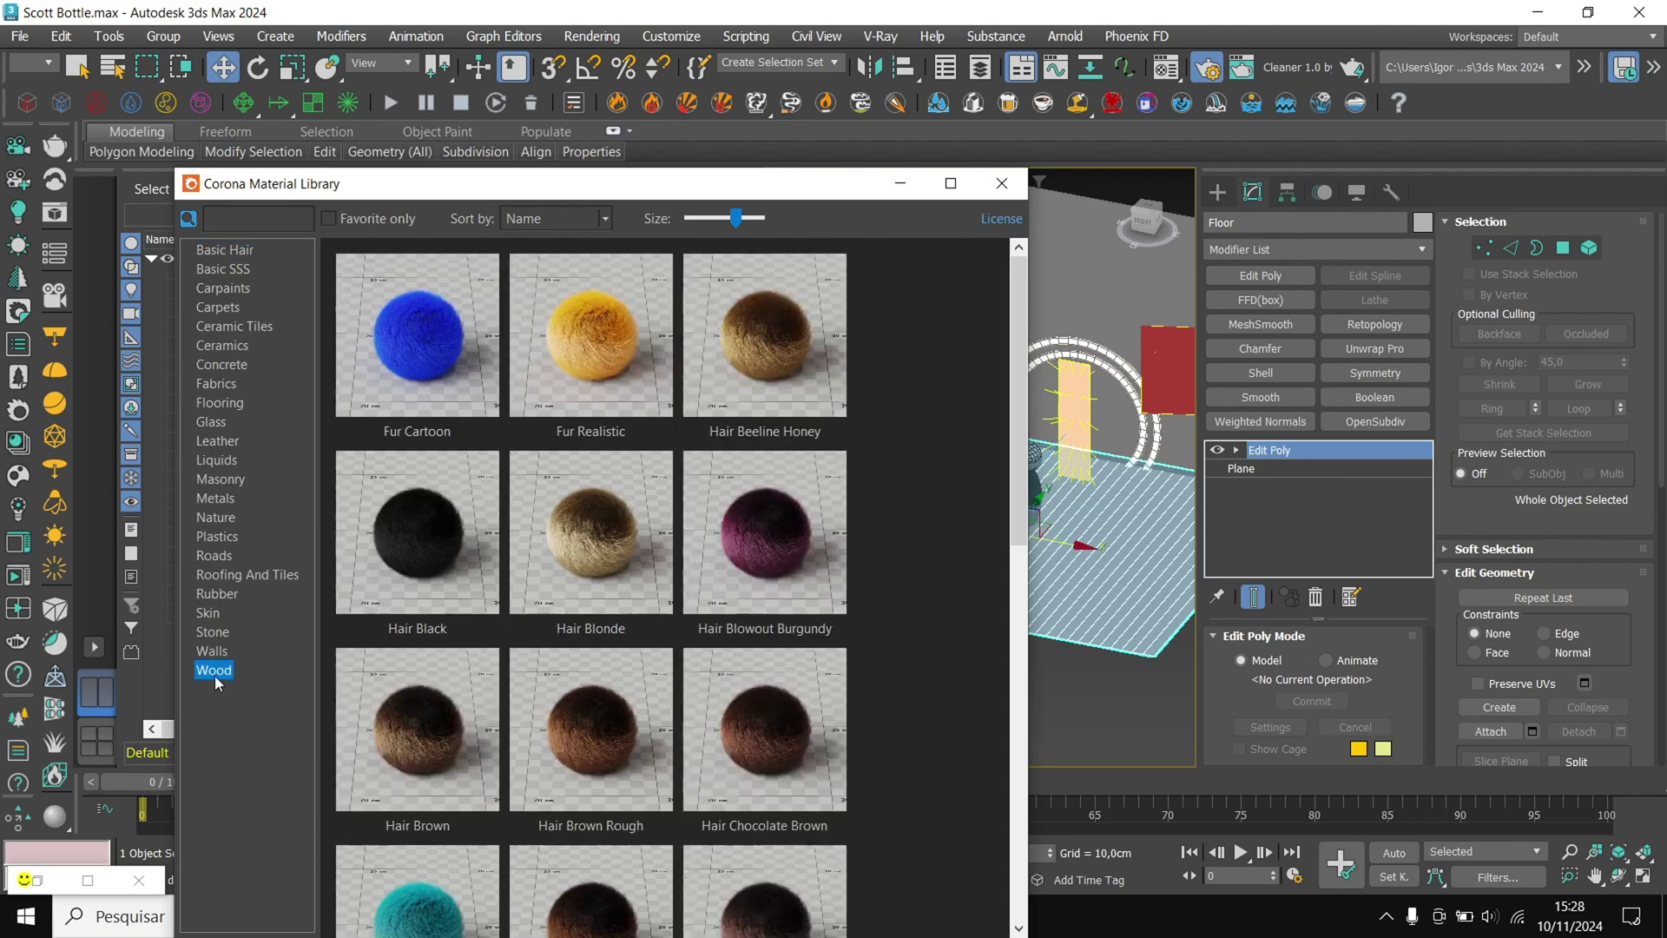
left_click(214, 670)
left_click_drag(1021, 310, 978, 493)
left_click(1165, 66)
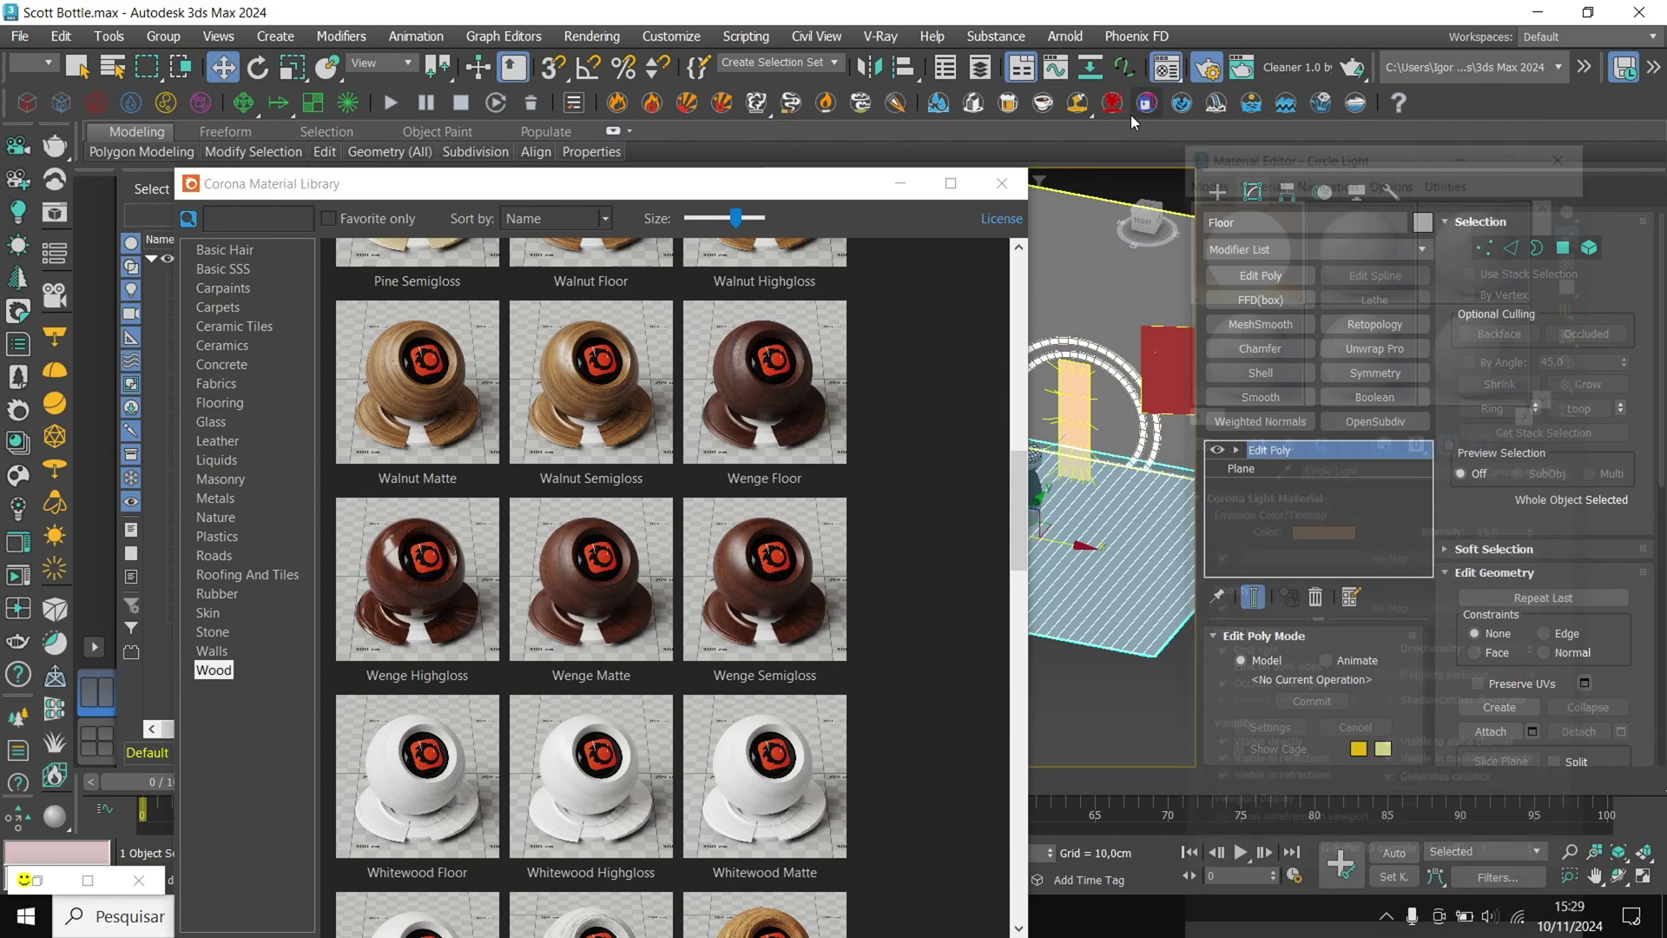
left_click_drag(1039, 431, 1356, 254)
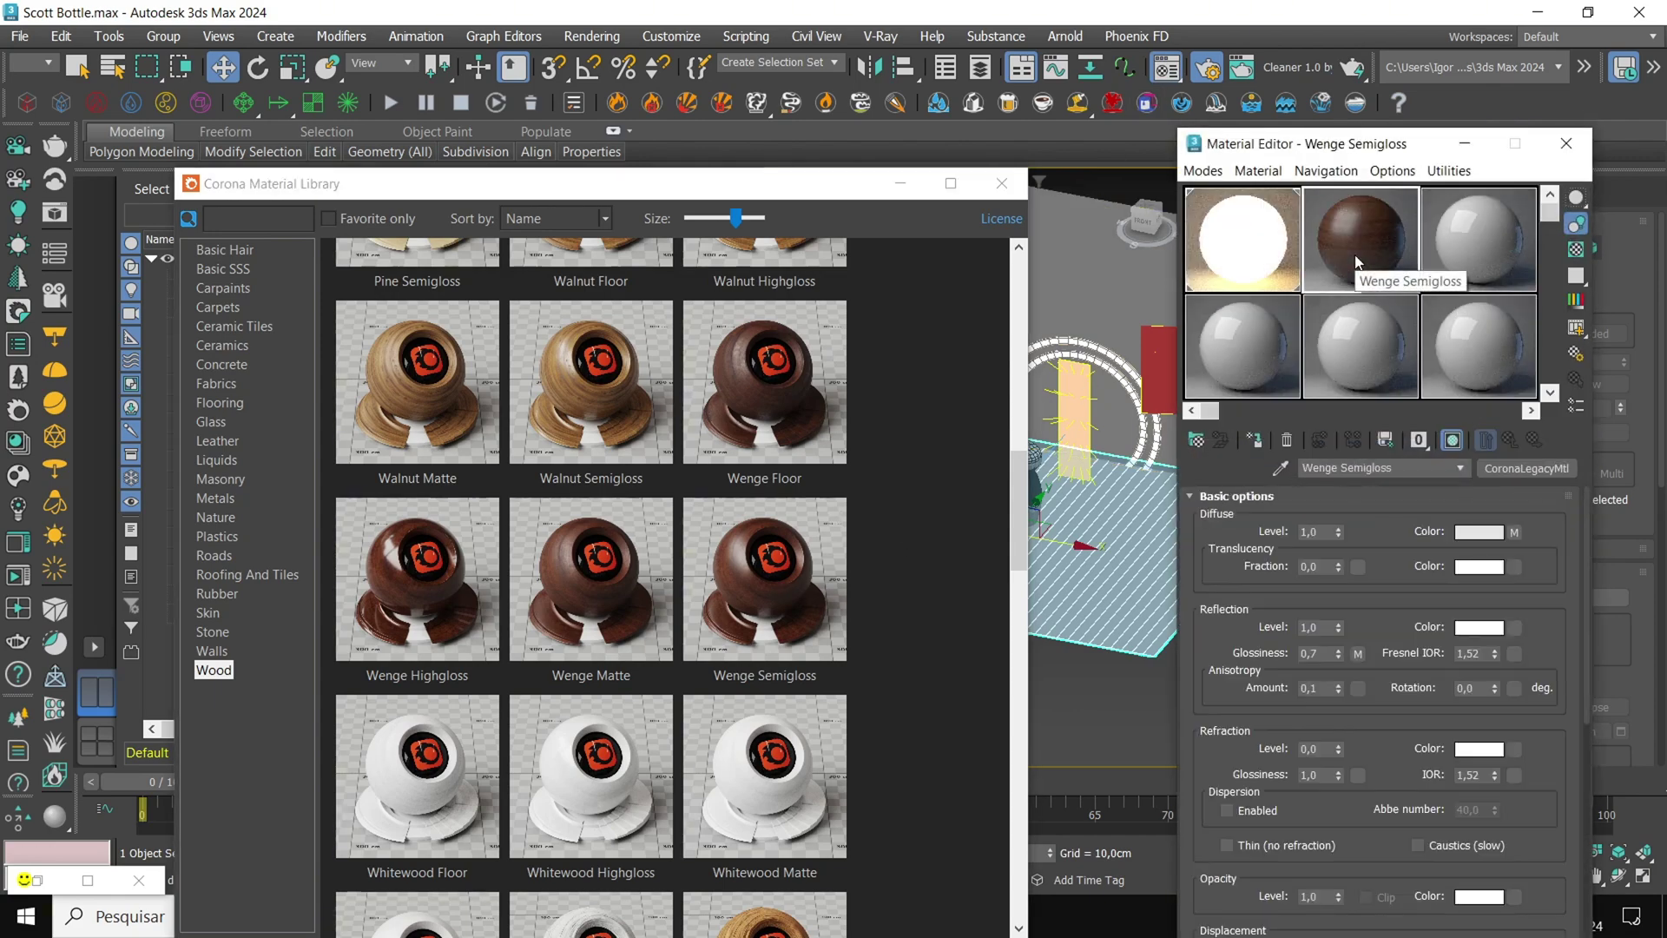
left_click(1002, 184)
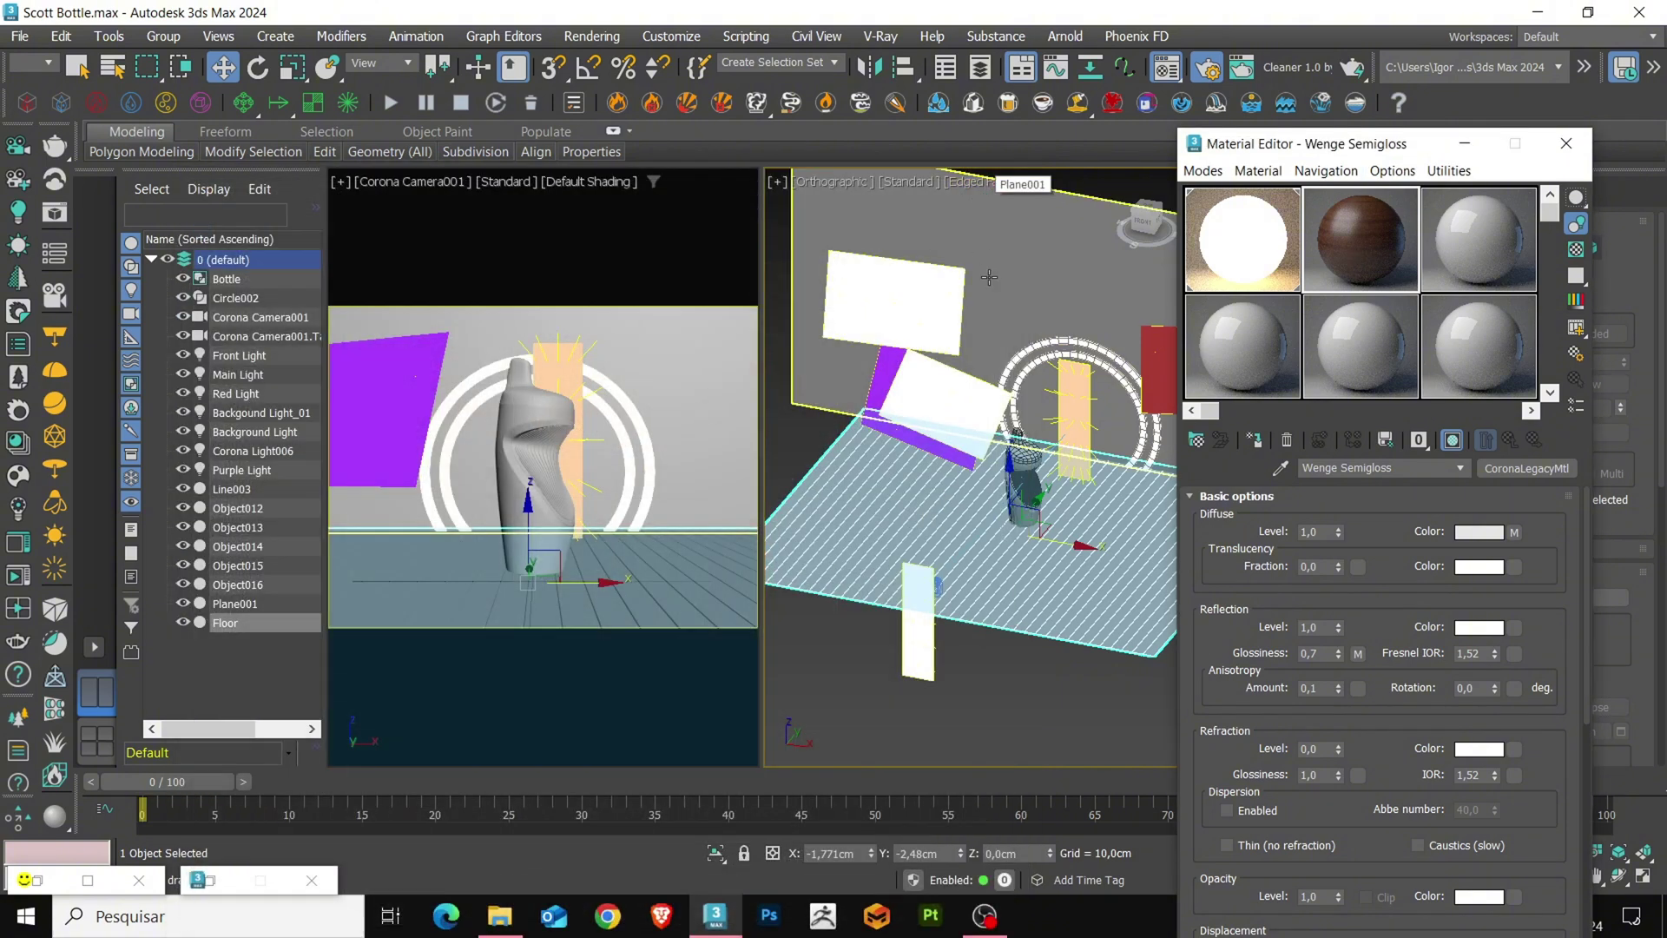
left_click(1255, 440)
Set the Wenge Semigloss diffuse bitmap's real-world width and height to 0,5 cm
scroll(1050, 564, "up", 5)
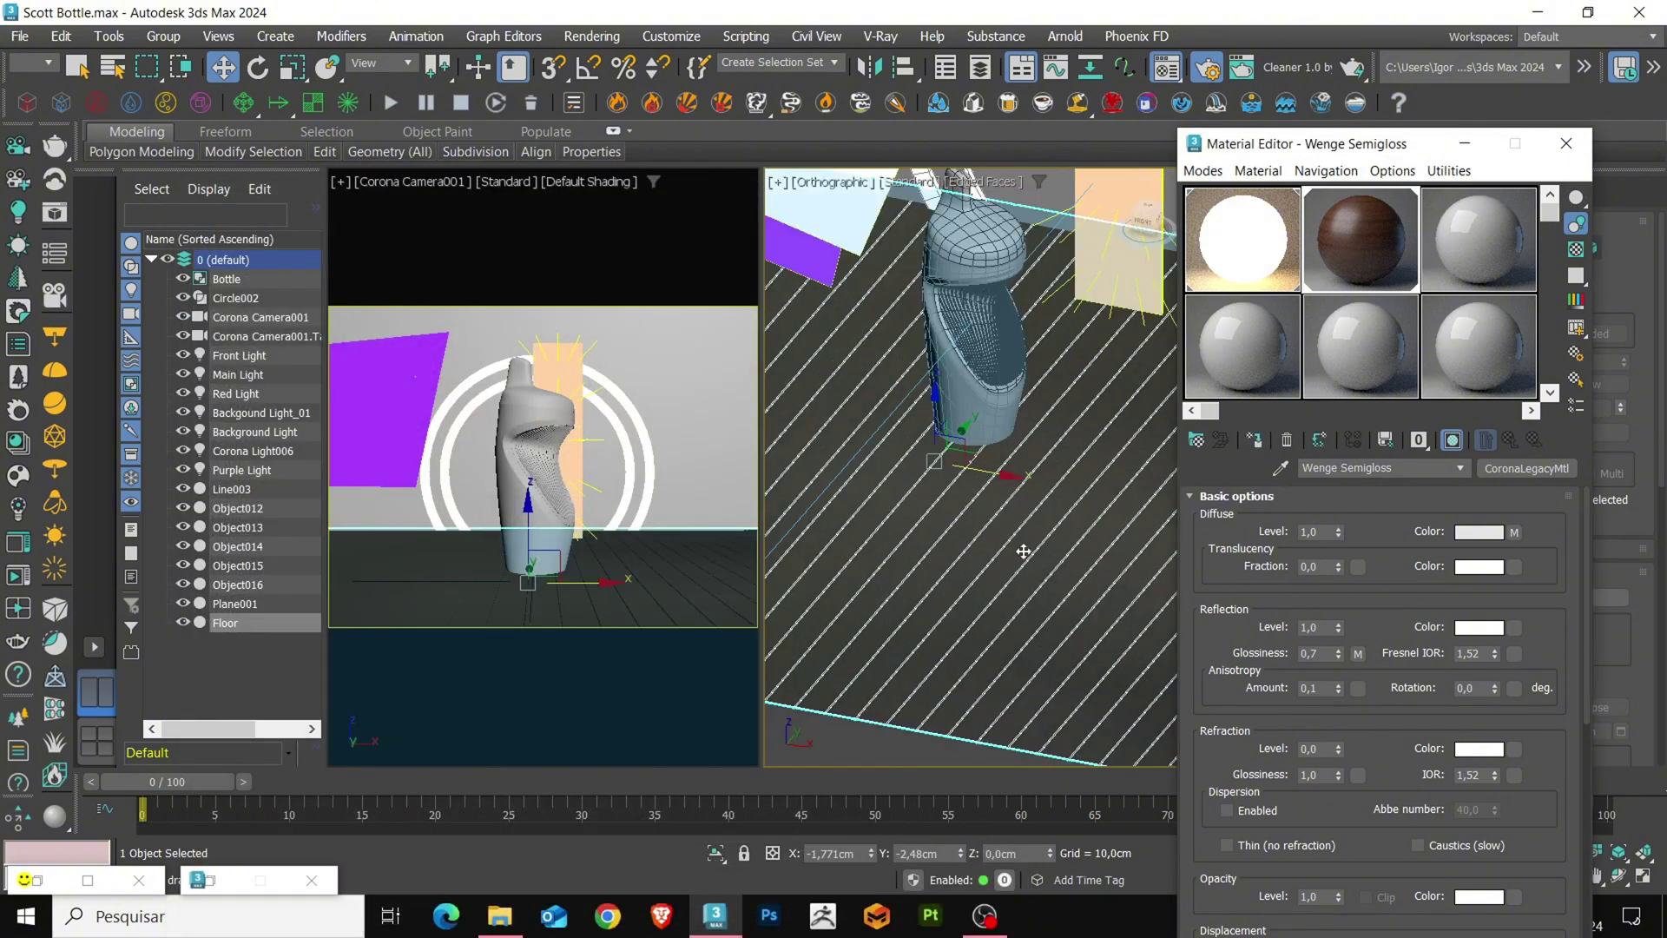
scroll(1023, 552, "down", 2)
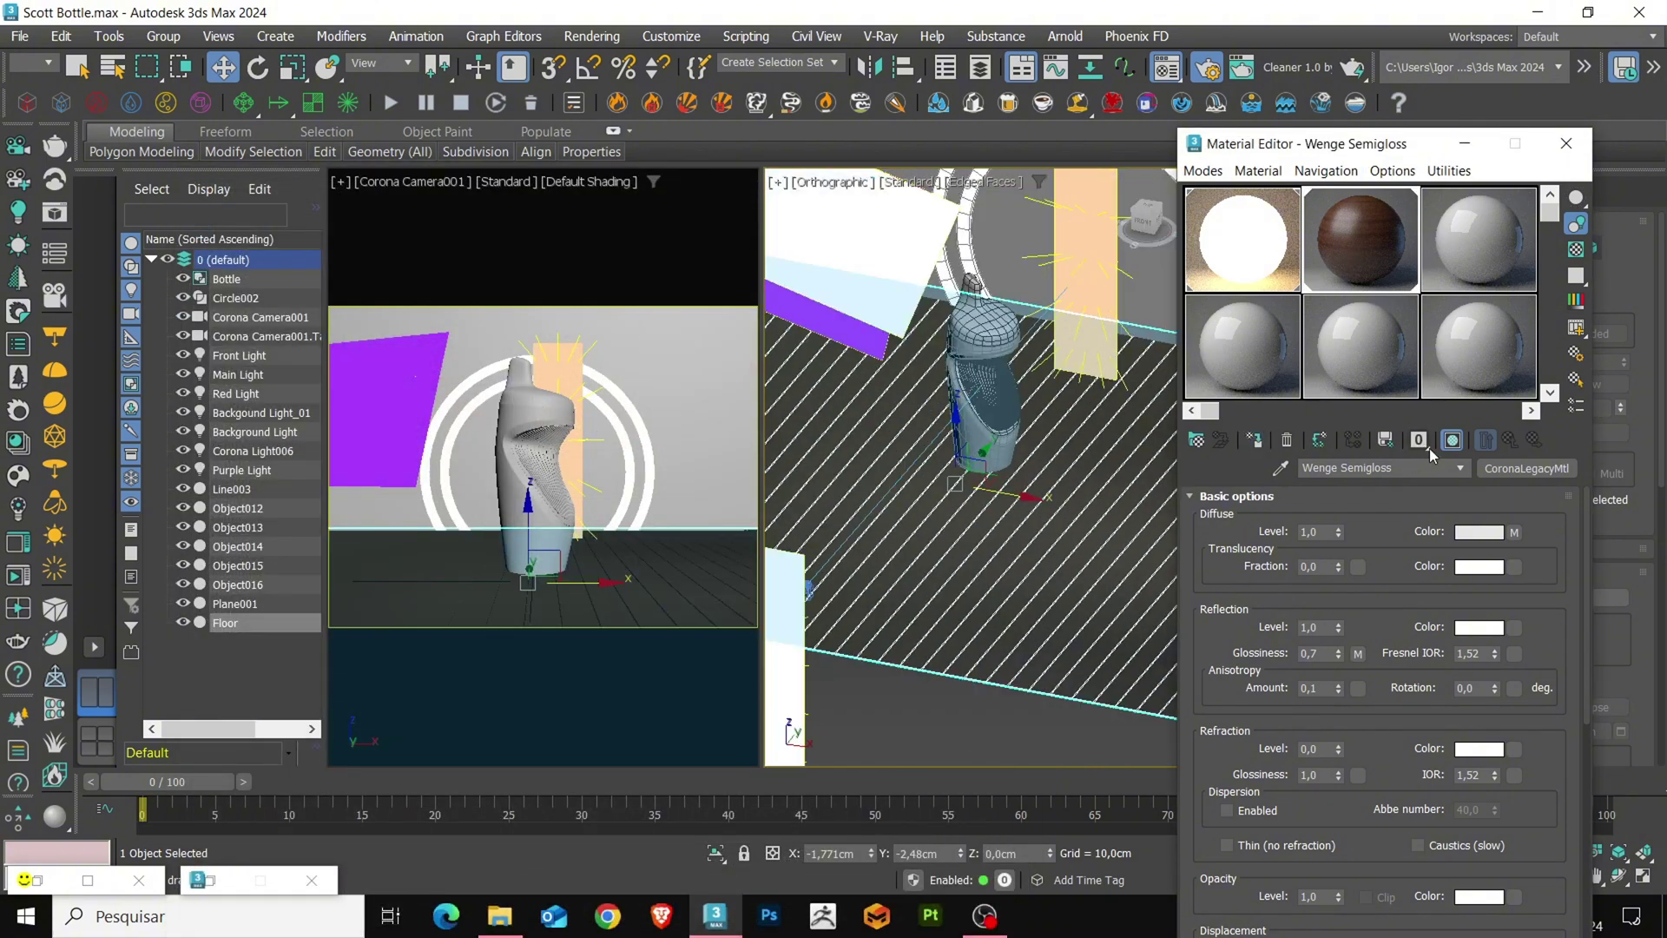
left_click(1515, 531)
scroll(1068, 553, "up", 5)
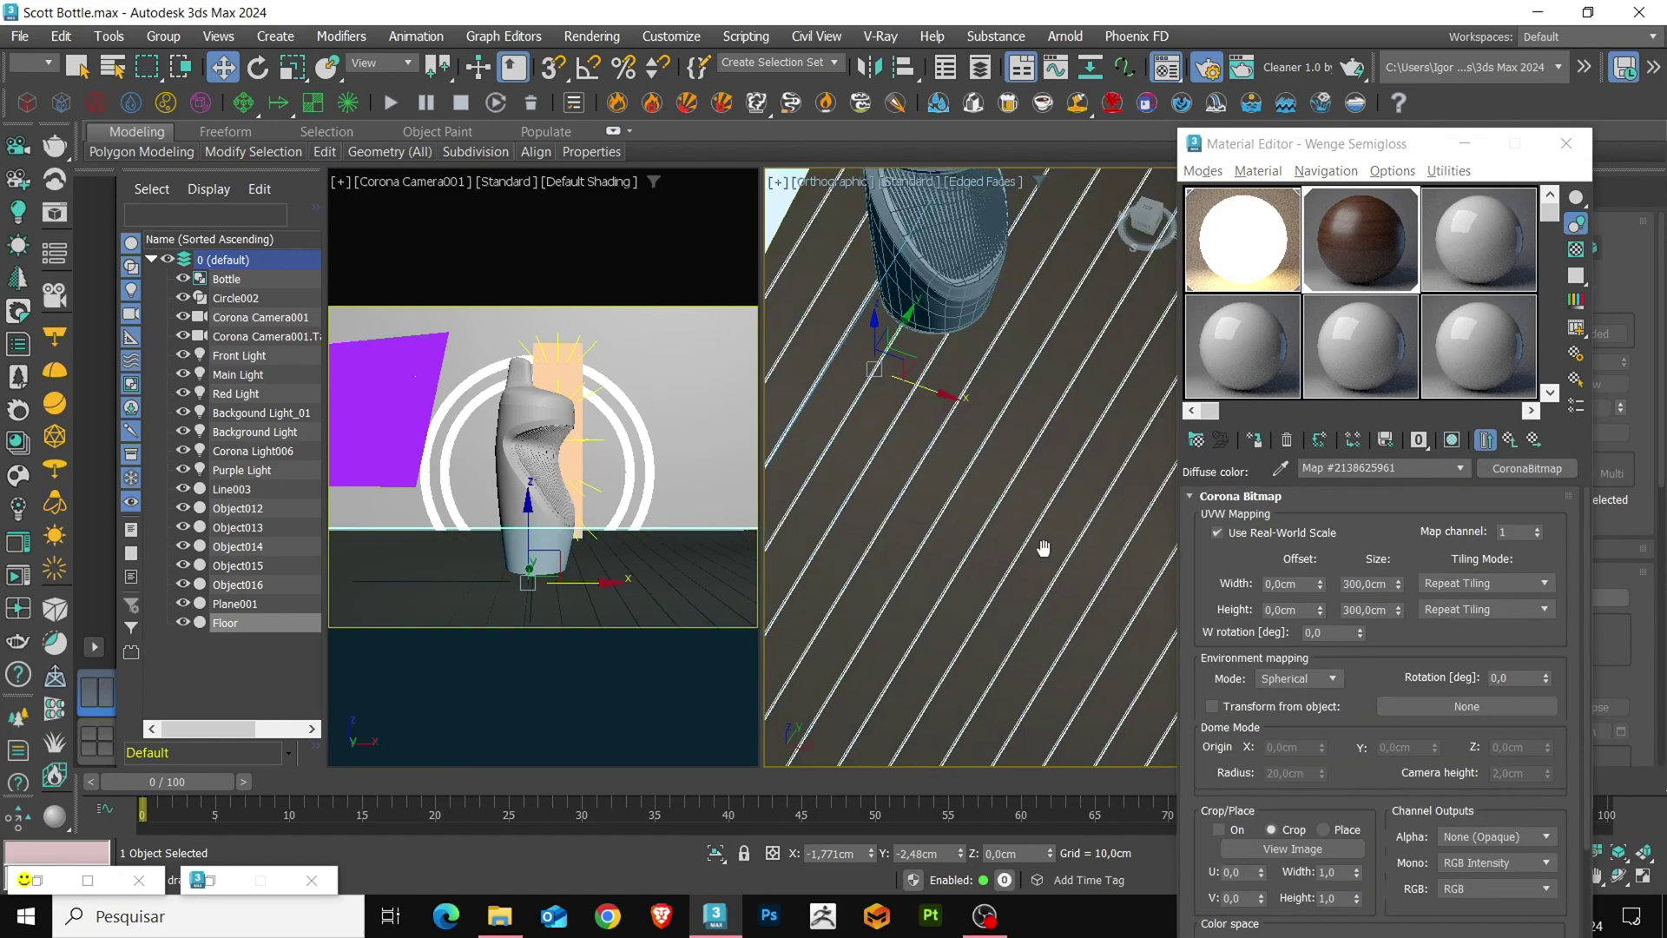
double_click(1389, 584)
type("0.5")
key("Tab")
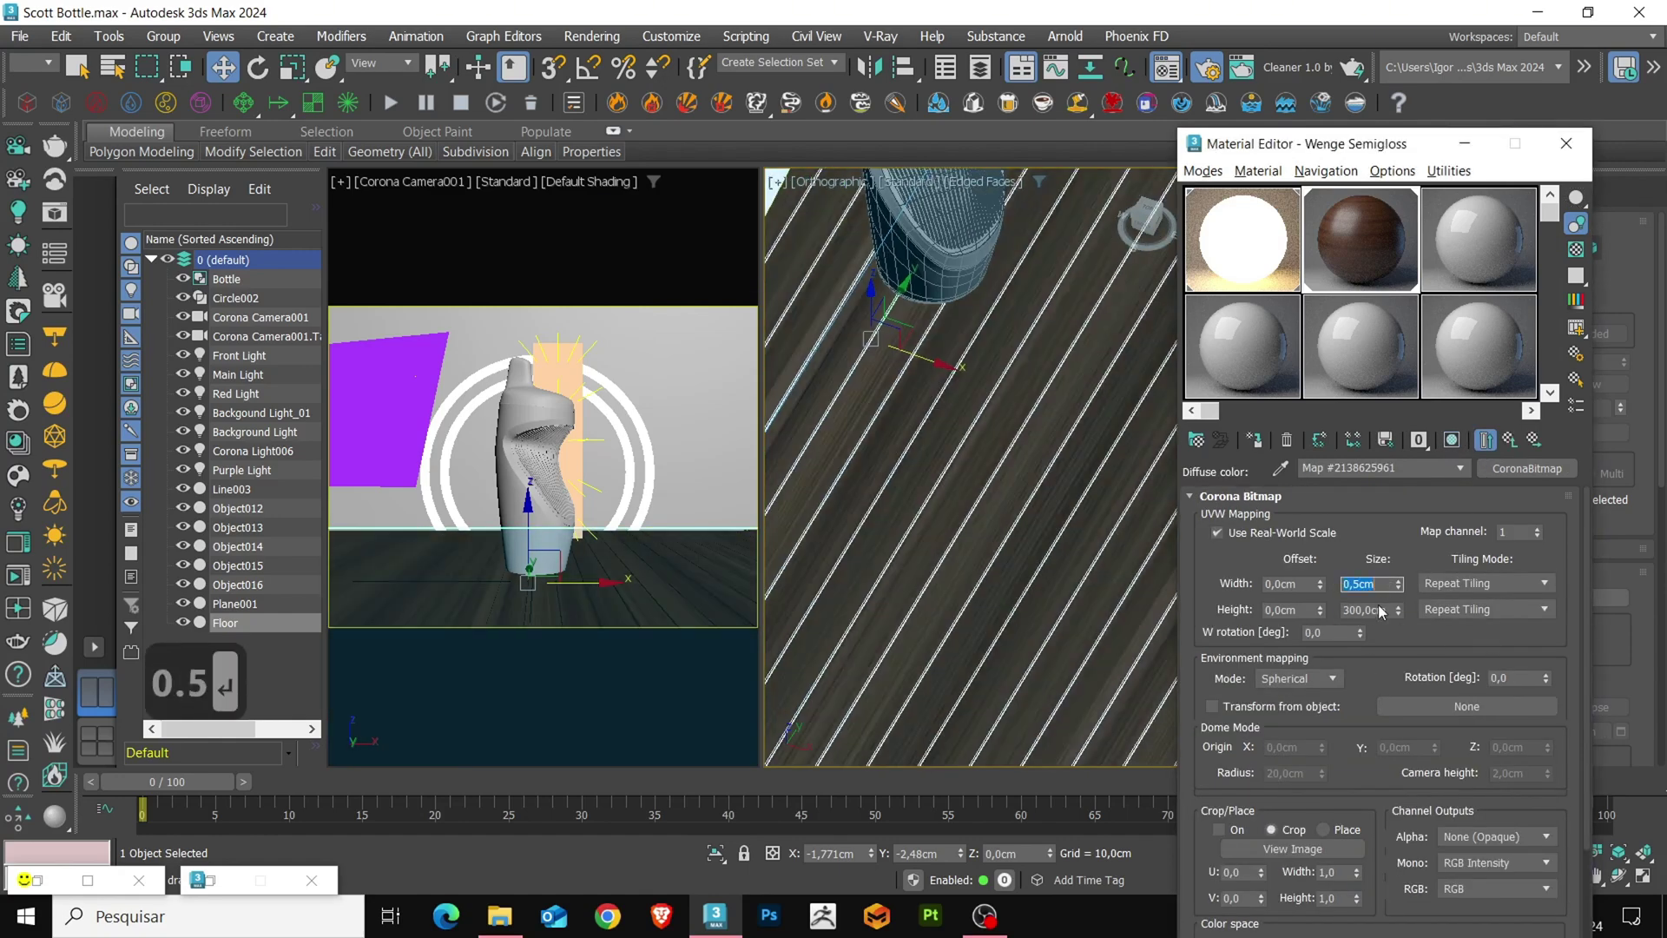
type("0.5")
key("Return")
scroll(1018, 542, "down", 4)
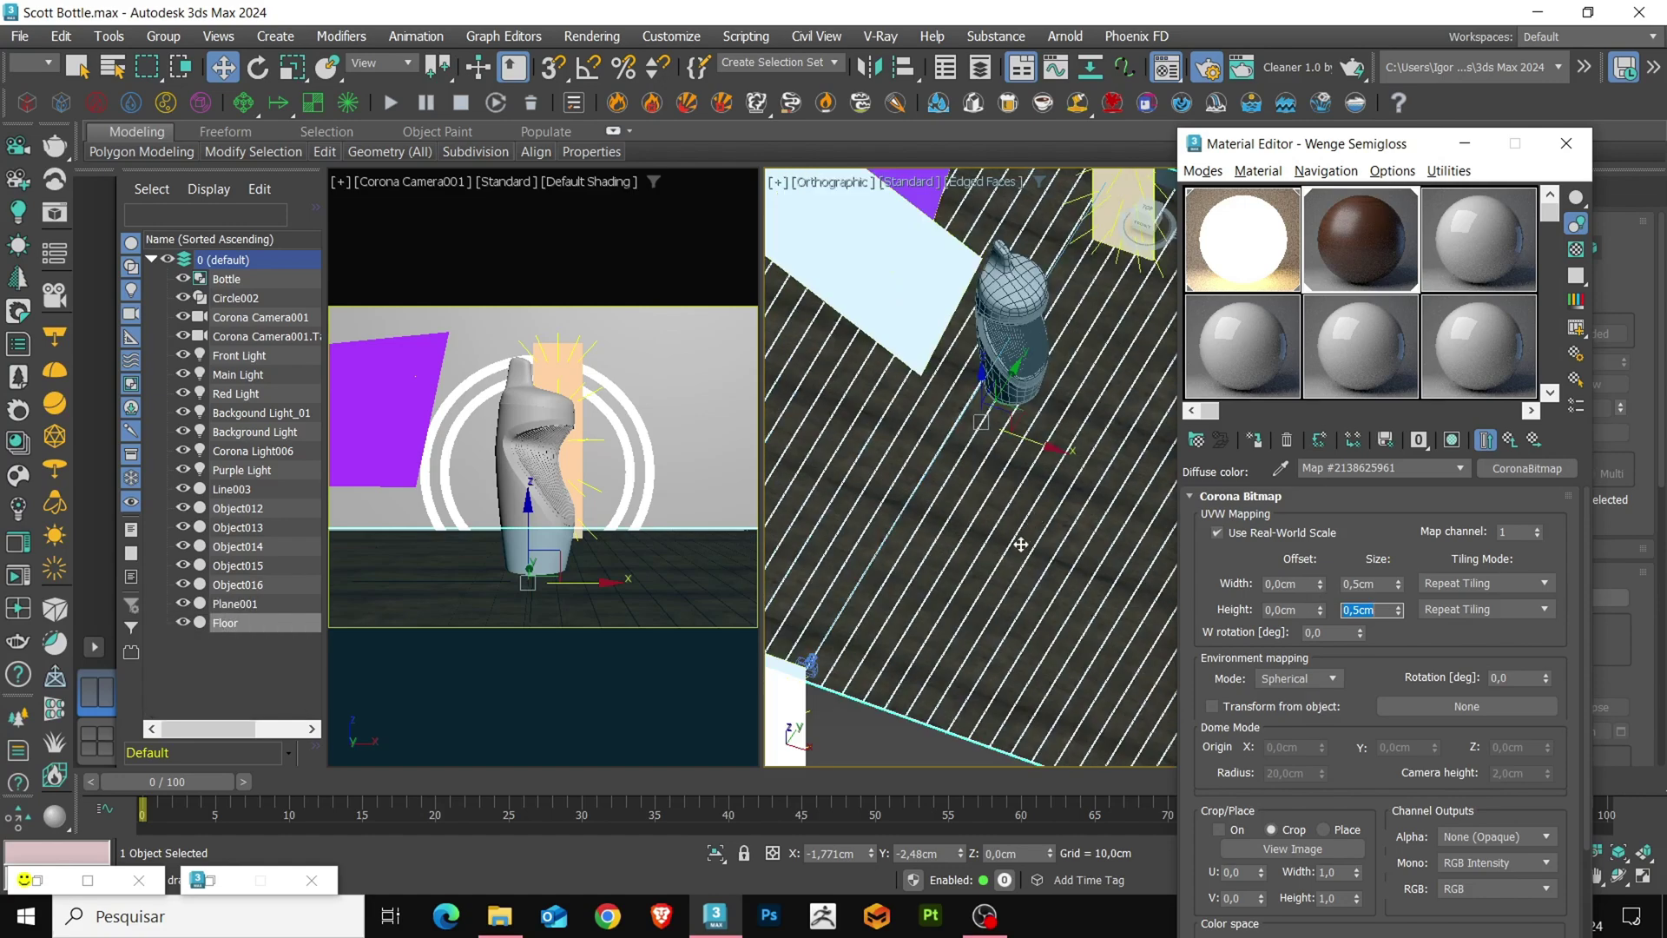
Turn off edged faces in the orthographic view and add a UVW Map modifier to the floor
left_click(1464, 144)
scroll(1045, 498, "down", 4)
middle_click_drag(1077, 491, 1032, 541, "alt")
key("F4")
scroll(1051, 512, "up", 4)
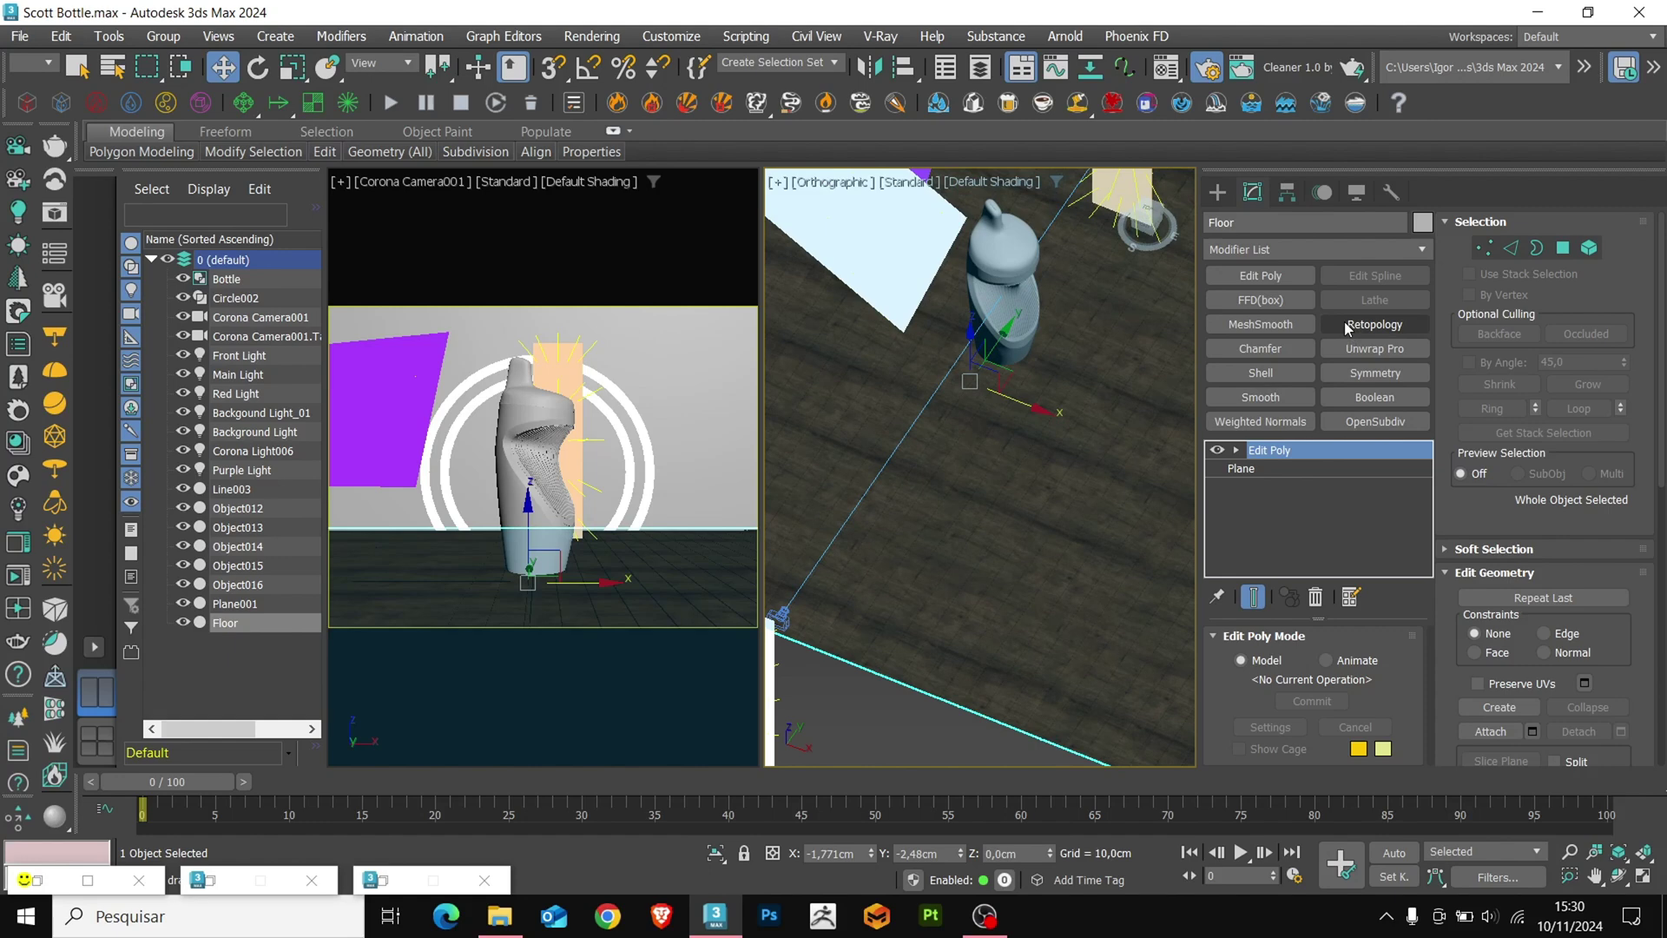
left_click(1358, 249)
type("u")
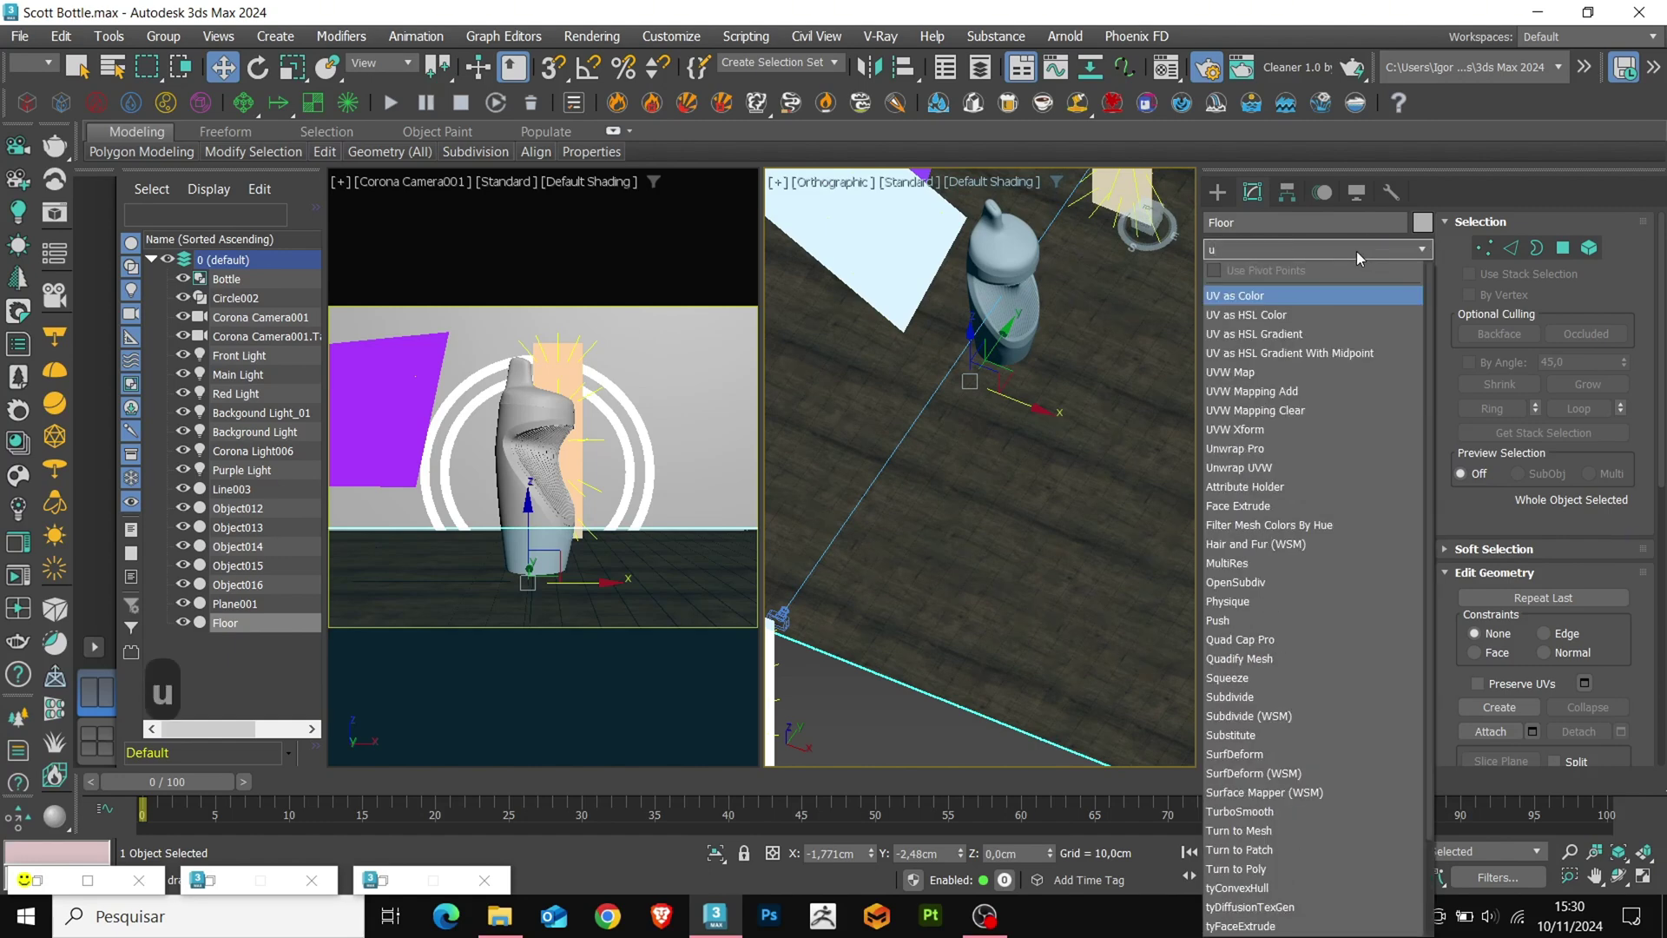
type("vw")
left_click(1294, 290)
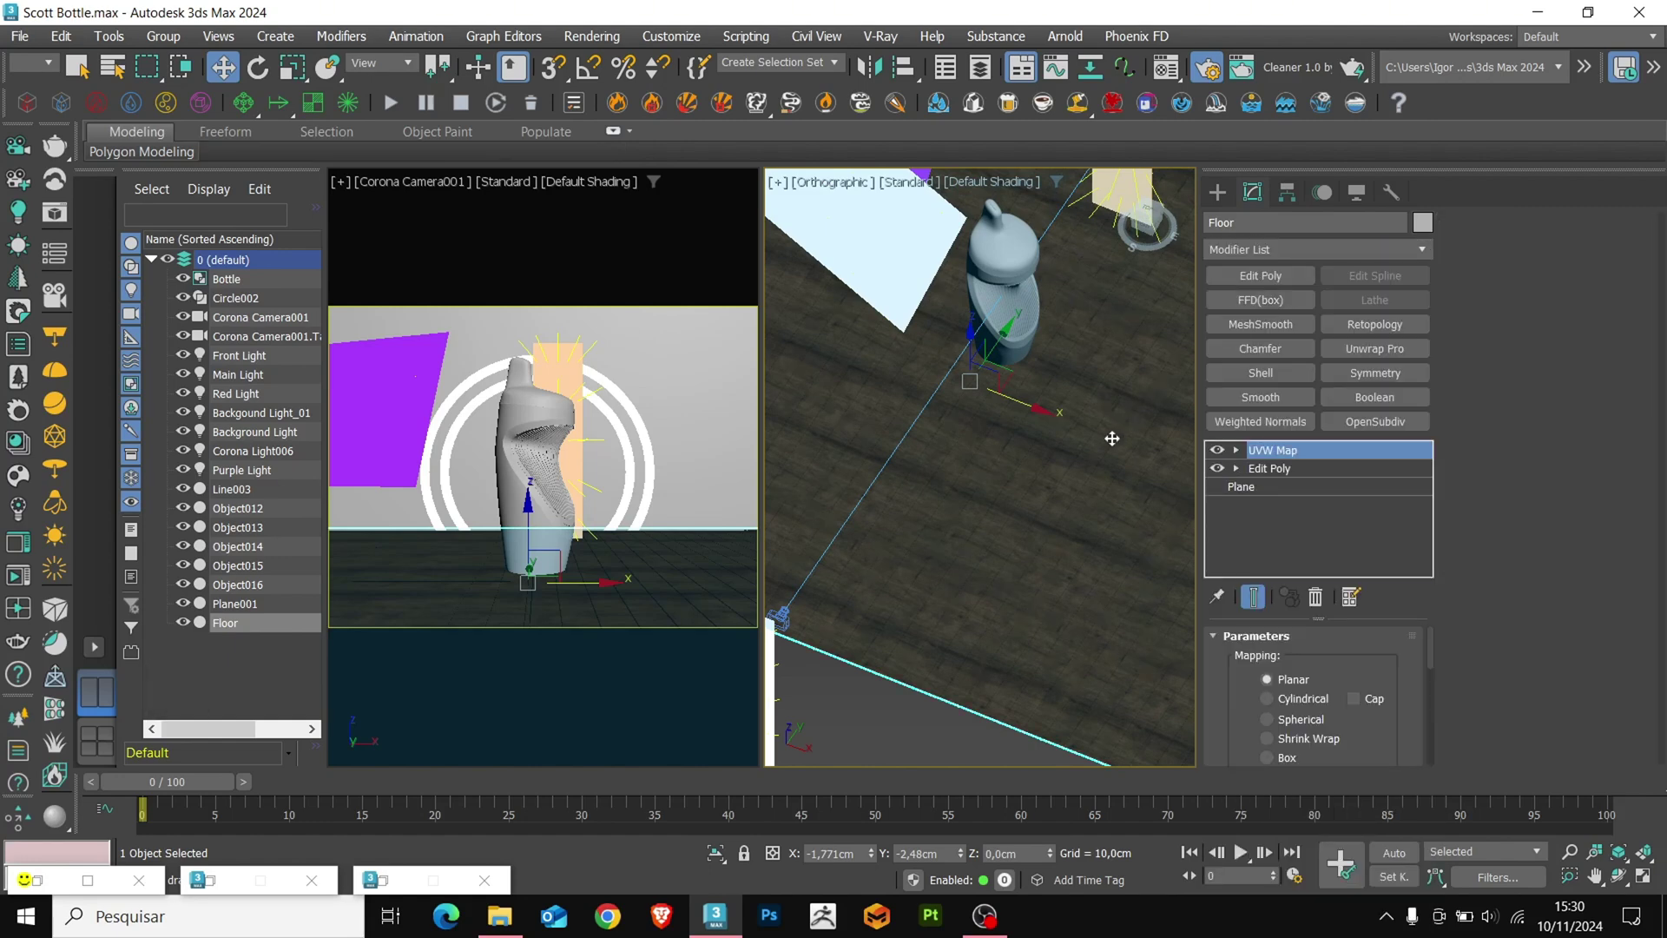
Enable angle snapping and rotate the floor's UVW Map gizmo -90° about Z to turn the wood grain
scroll(1113, 438, "down", 5)
key("e")
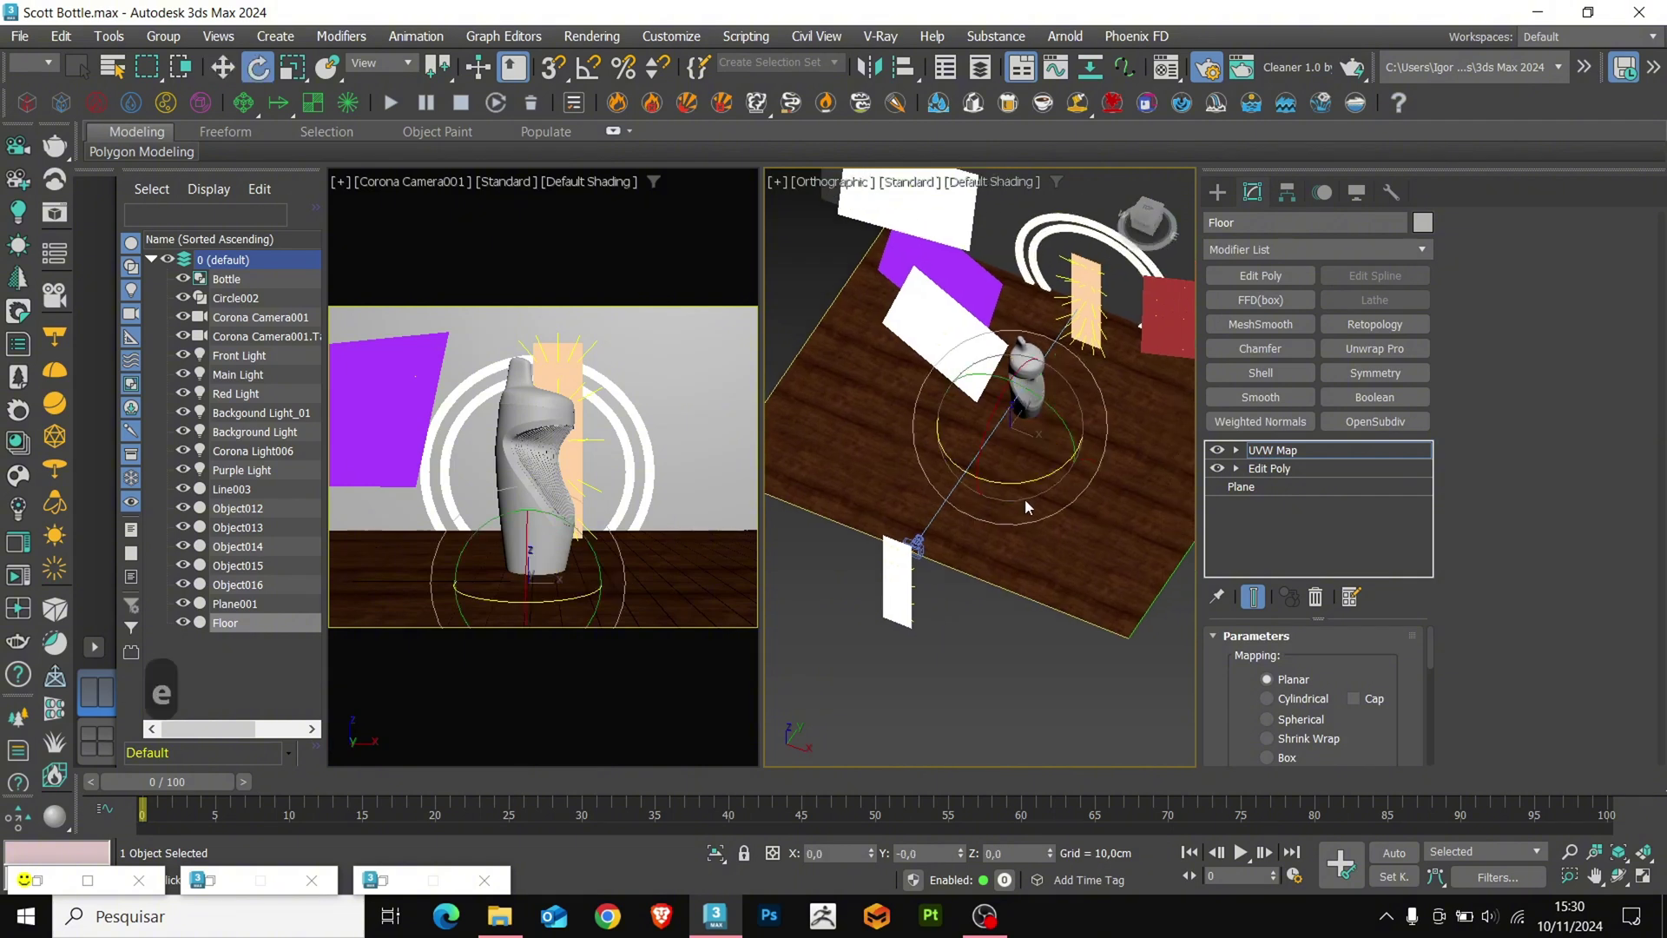
key("a")
left_click_drag(1034, 477, 958, 496)
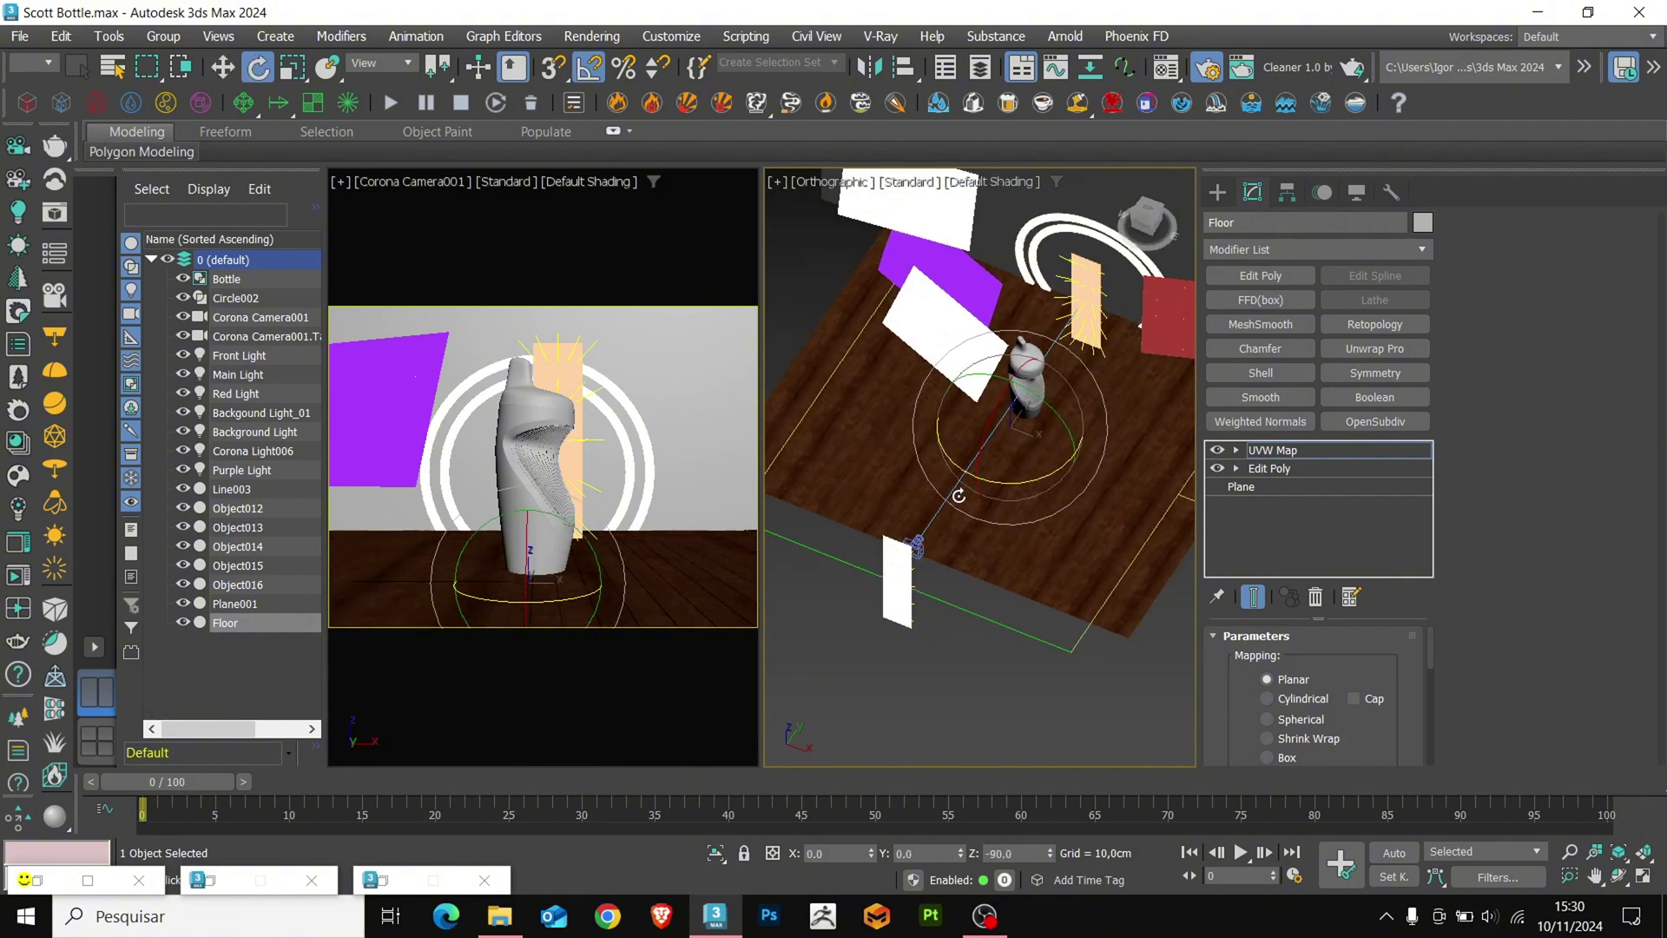
Scale down the floor's UVW Map gizmo to make the wood planks smaller, and leave gizmo editing
key("r")
left_click_drag(1074, 452, 958, 413)
key("w")
scroll(1024, 491, "down", 3)
middle_click_drag(966, 527, 920, 568)
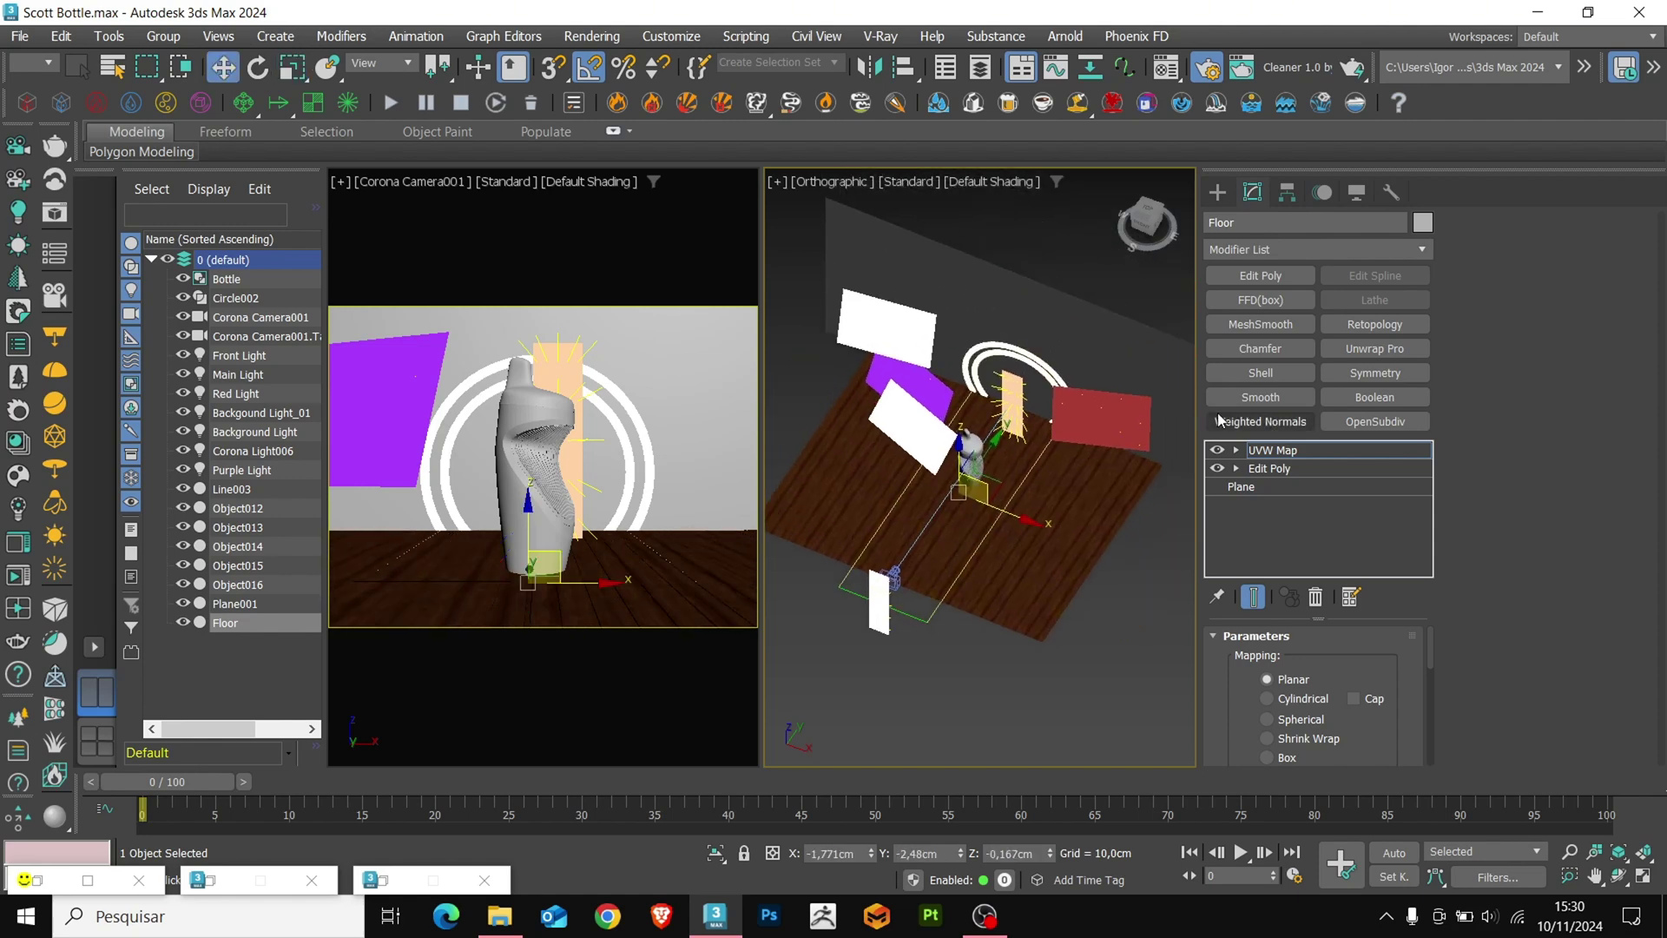
left_click(1265, 452)
Add a Shell modifier to the back wall plane with a 0 cm outer amount and a 5 cm inner amount
left_click(1112, 343)
middle_click_drag(1056, 505, 1039, 428, "alt")
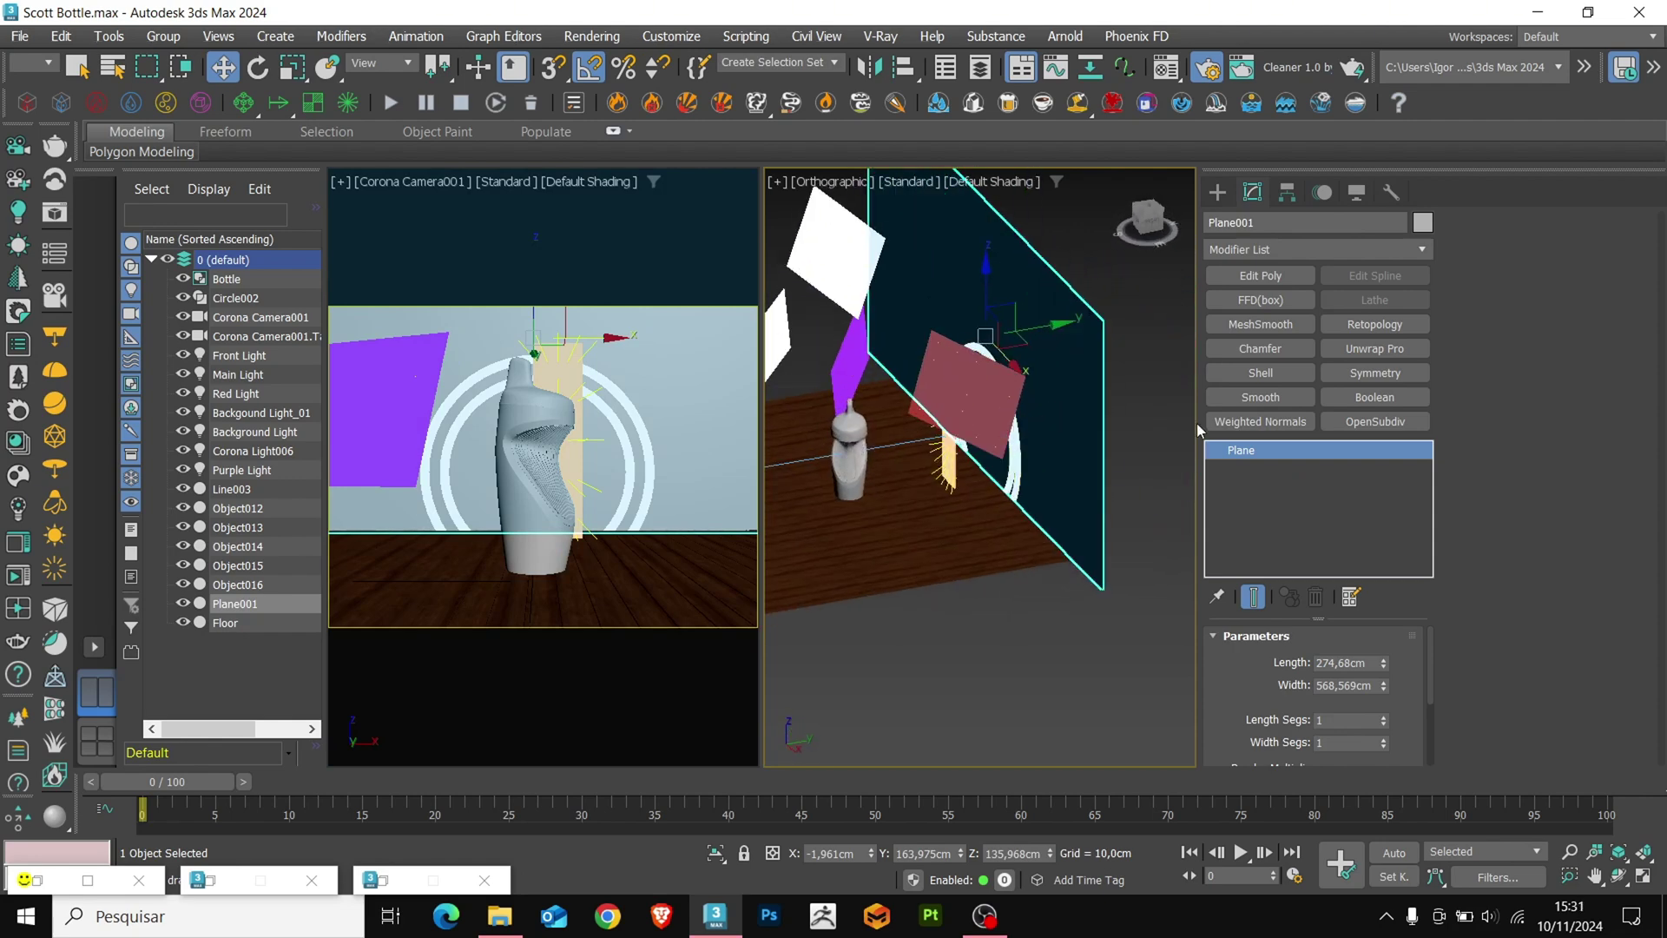
left_click(1259, 373)
double_click(1354, 687)
type("0cm")
key("Return")
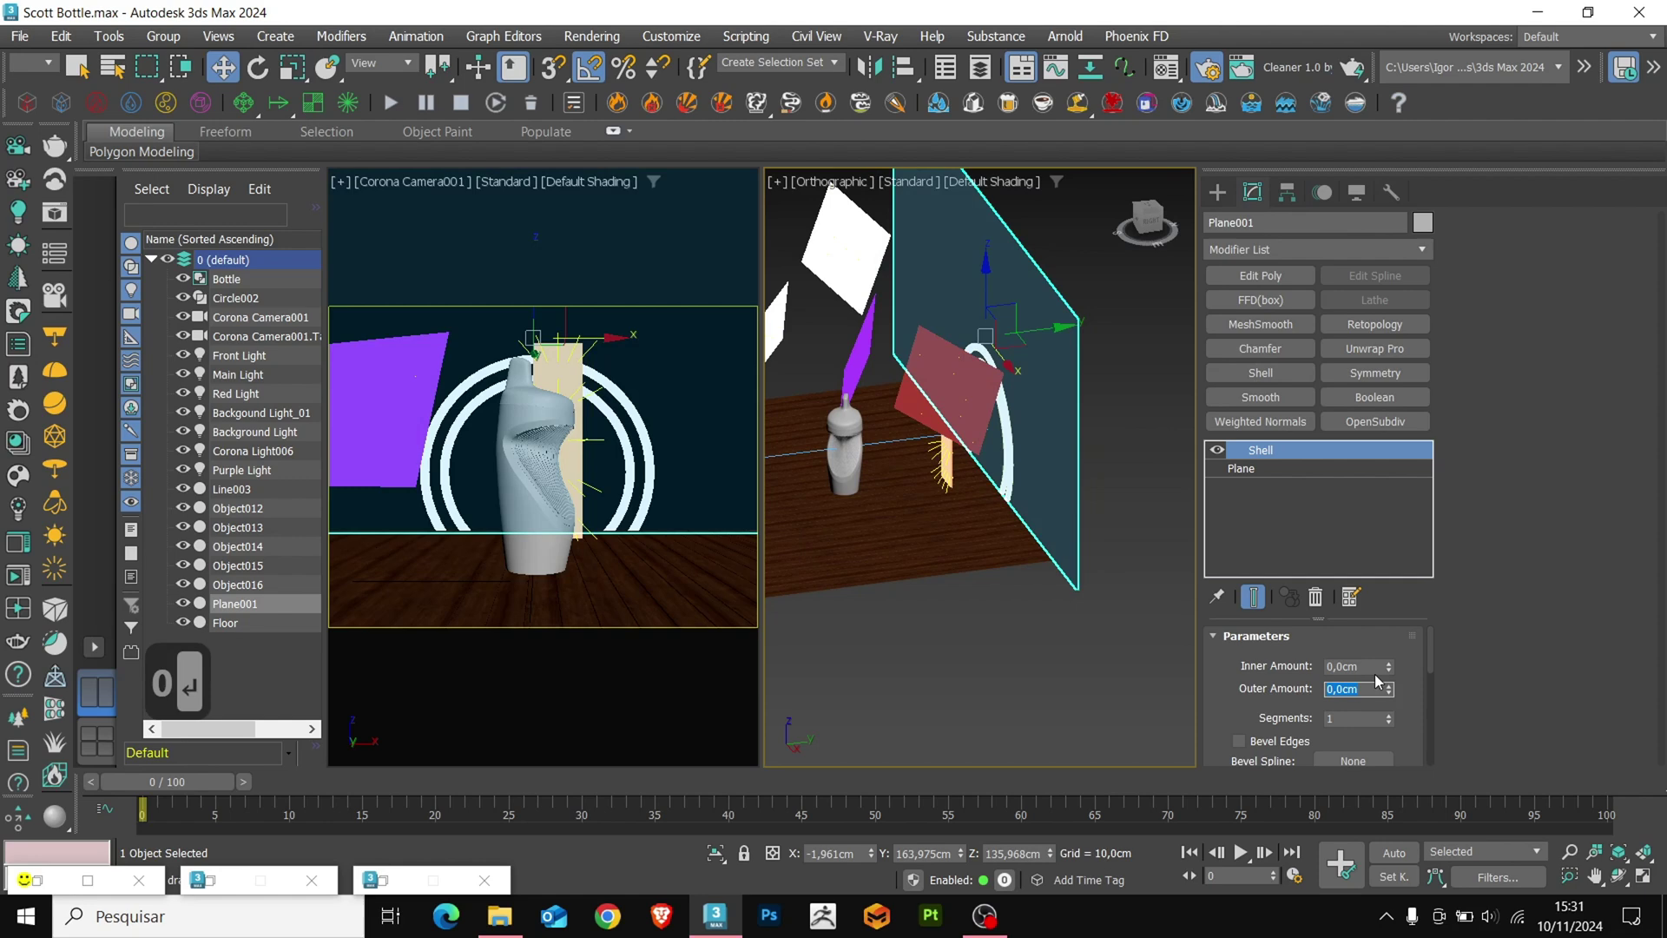
double_click(1358, 666)
type("5")
key("Return")
middle_click_drag(1166, 550, 1080, 512, "alt")
Turn the third material slot into a CoronaLegacyMtl named Wall and assign it to the back wall
key("m")
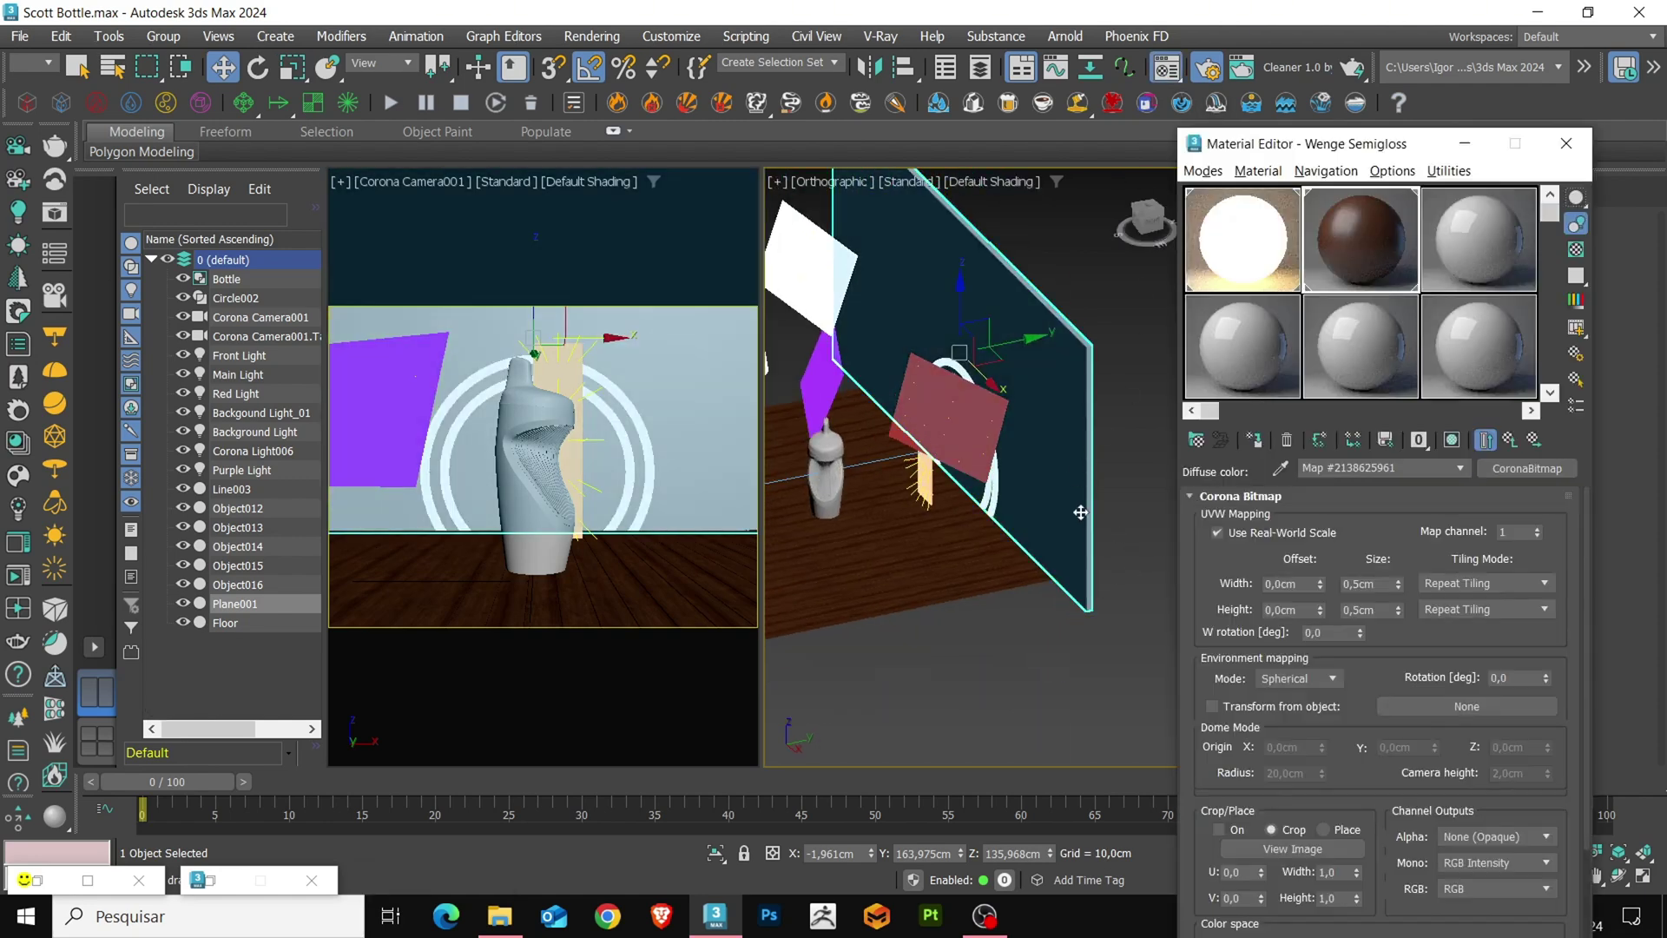
left_click(1450, 285)
left_click(1198, 441)
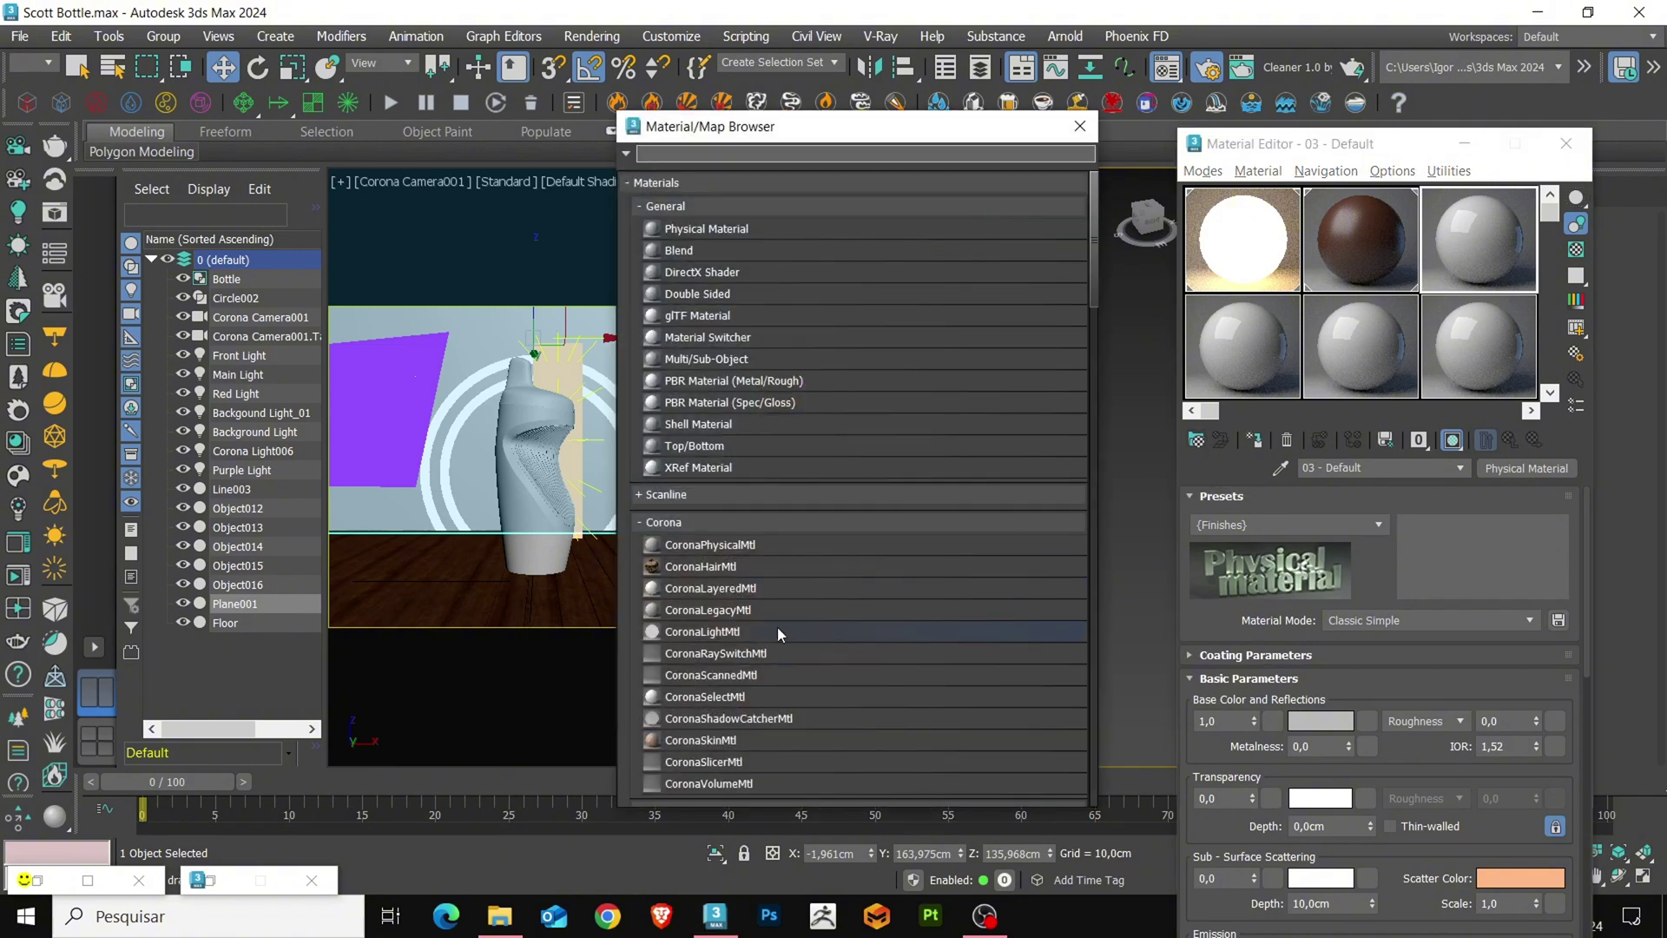
double_click(778, 612)
left_click(1079, 126)
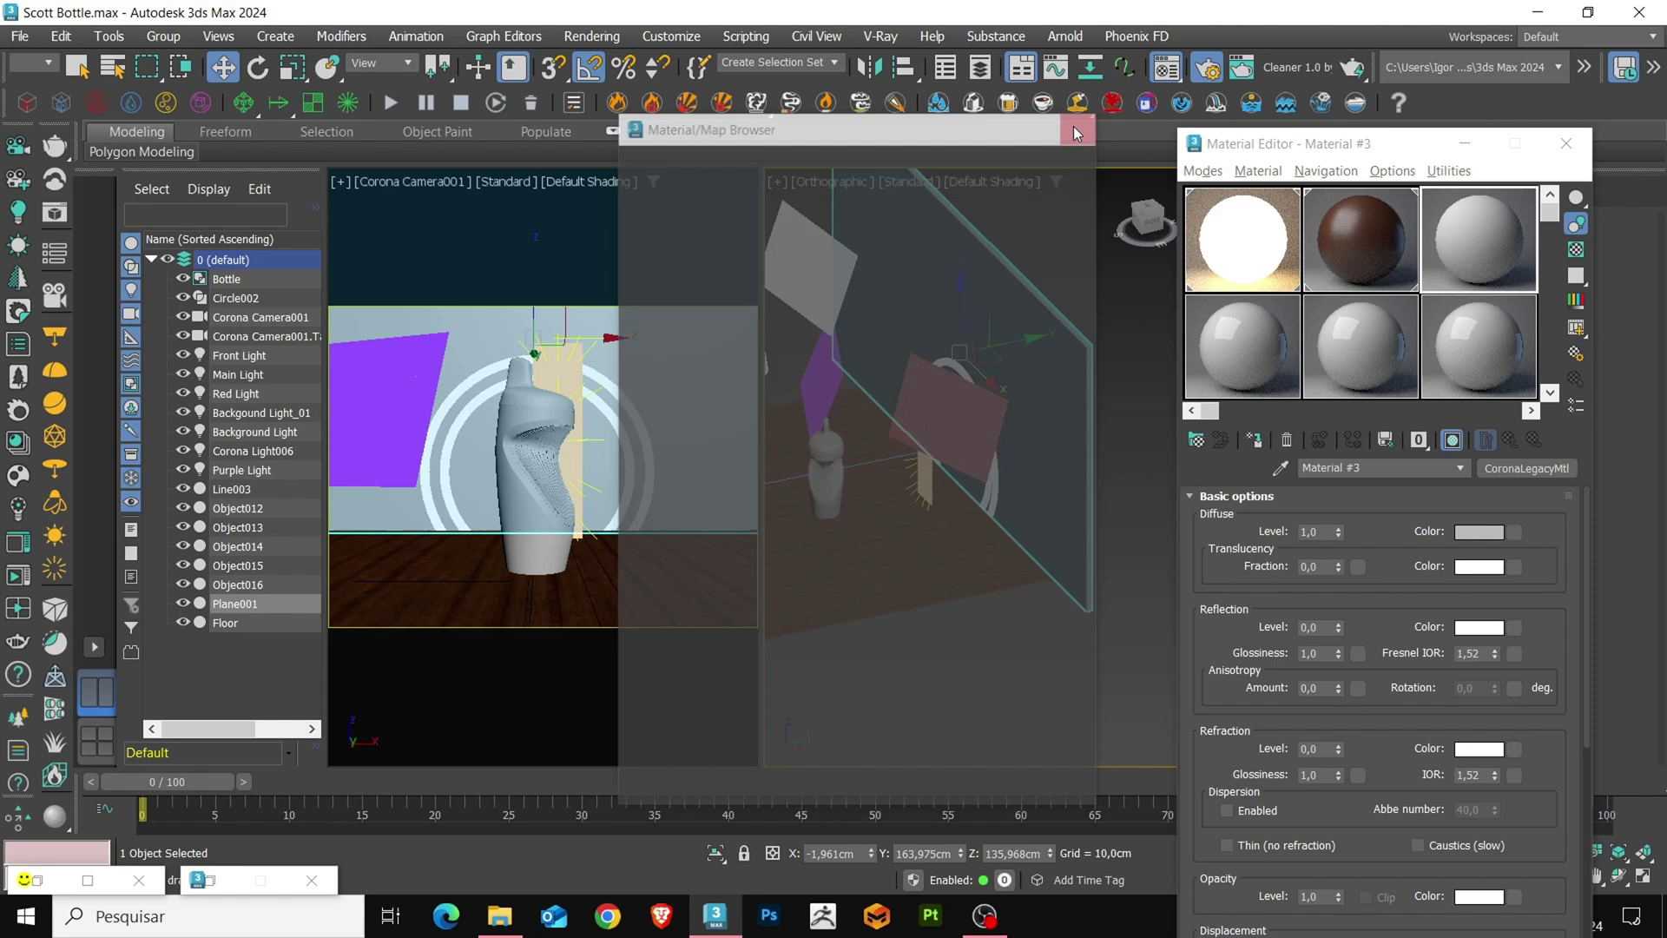
left_click_drag(1376, 468, 1251, 460)
type("Wall")
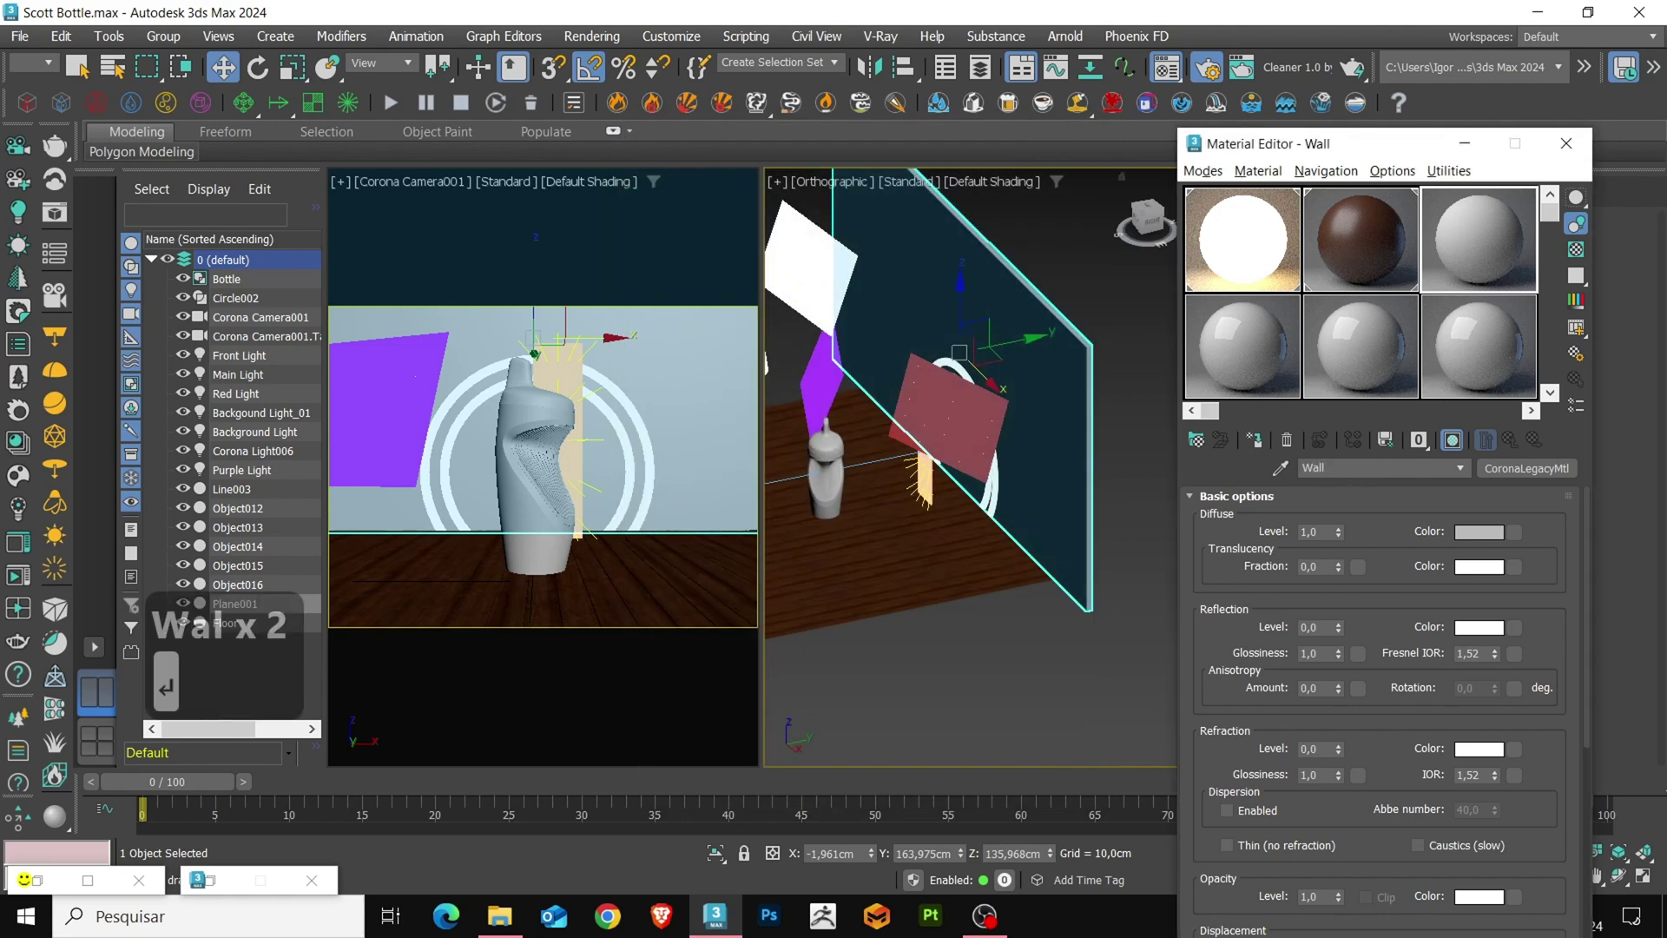
left_click(1255, 440)
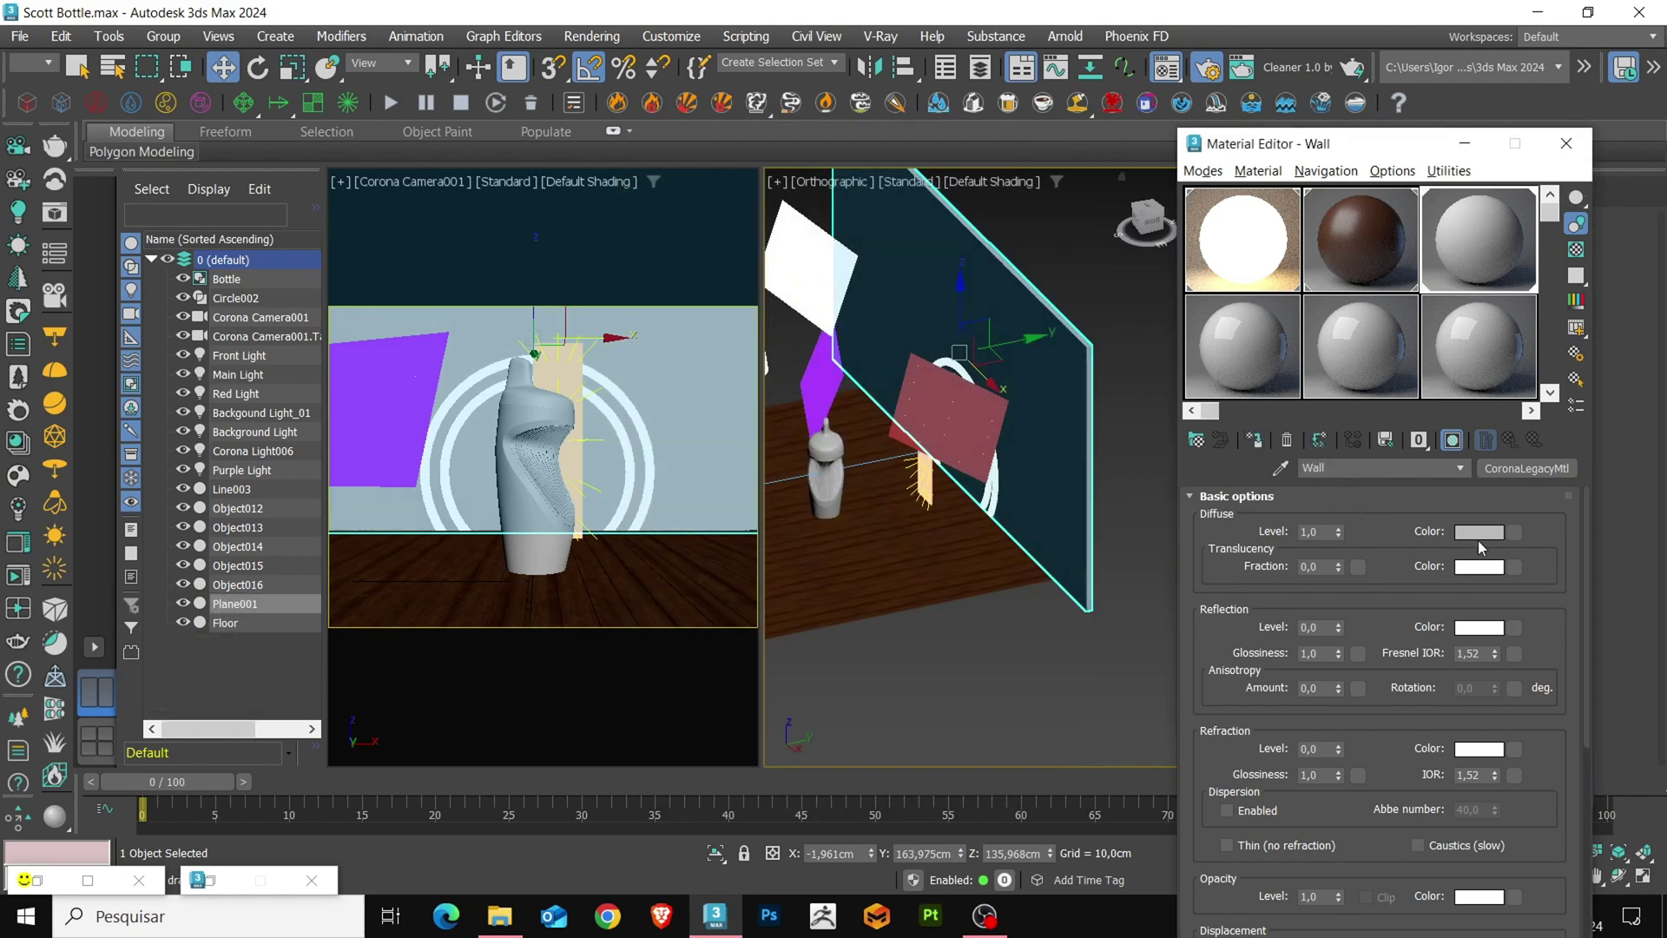
Set the Wall material's diffuse color to blue-grey 7F8588 and close the material editor
left_click(1478, 533)
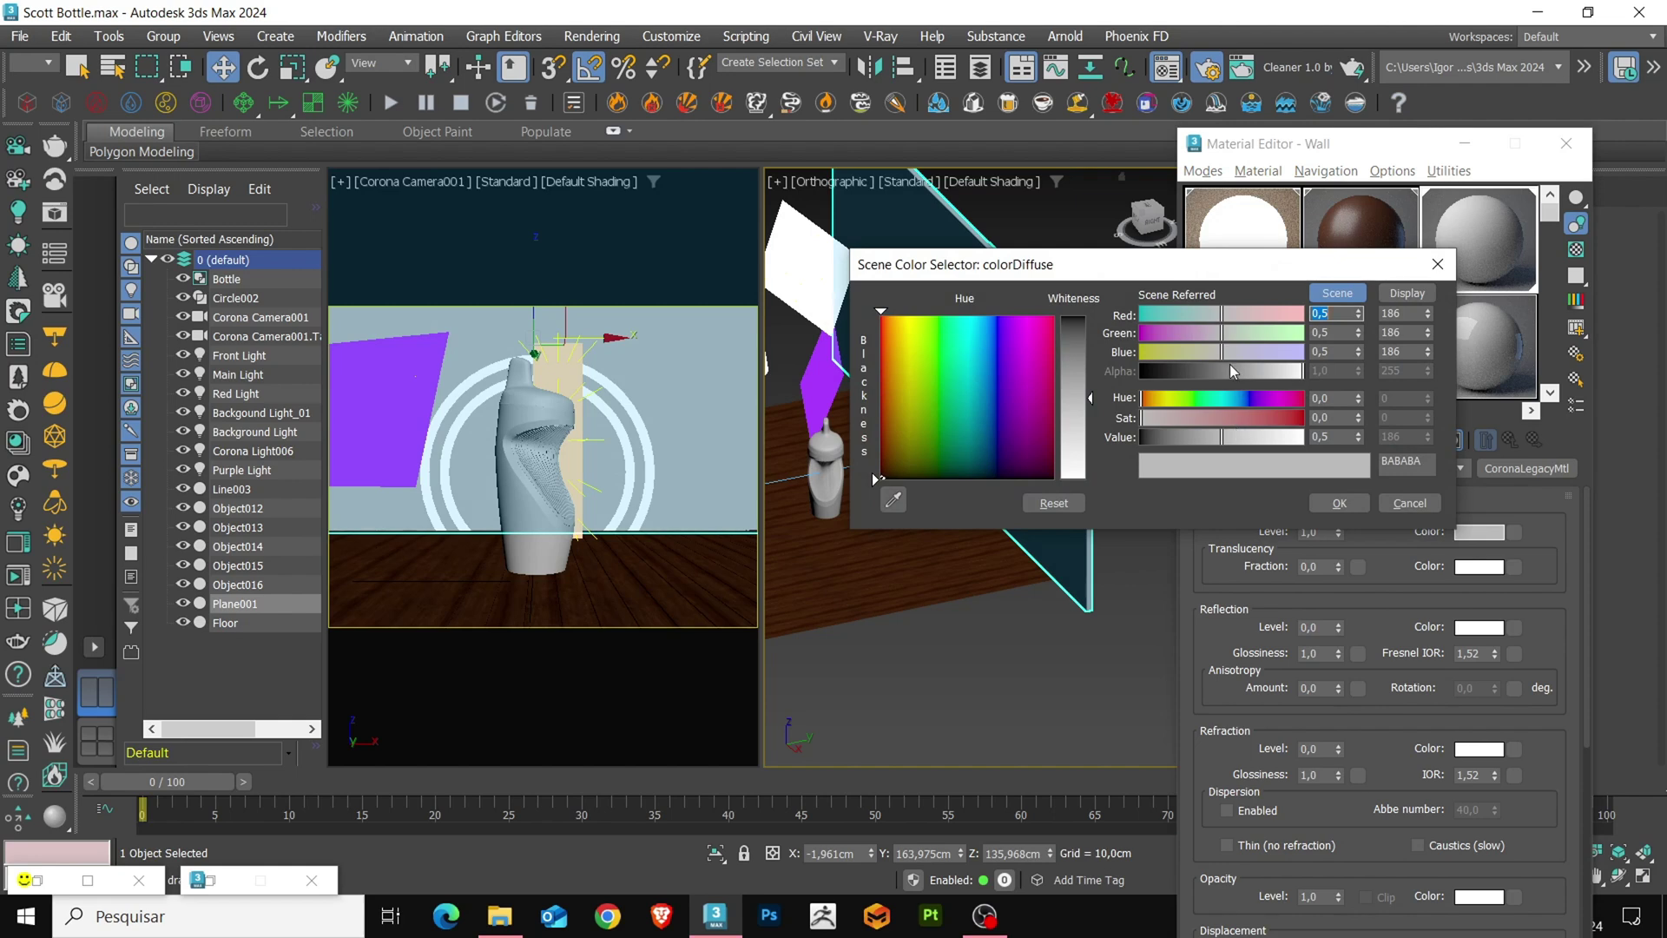
left_click_drag(1223, 314, 1182, 359)
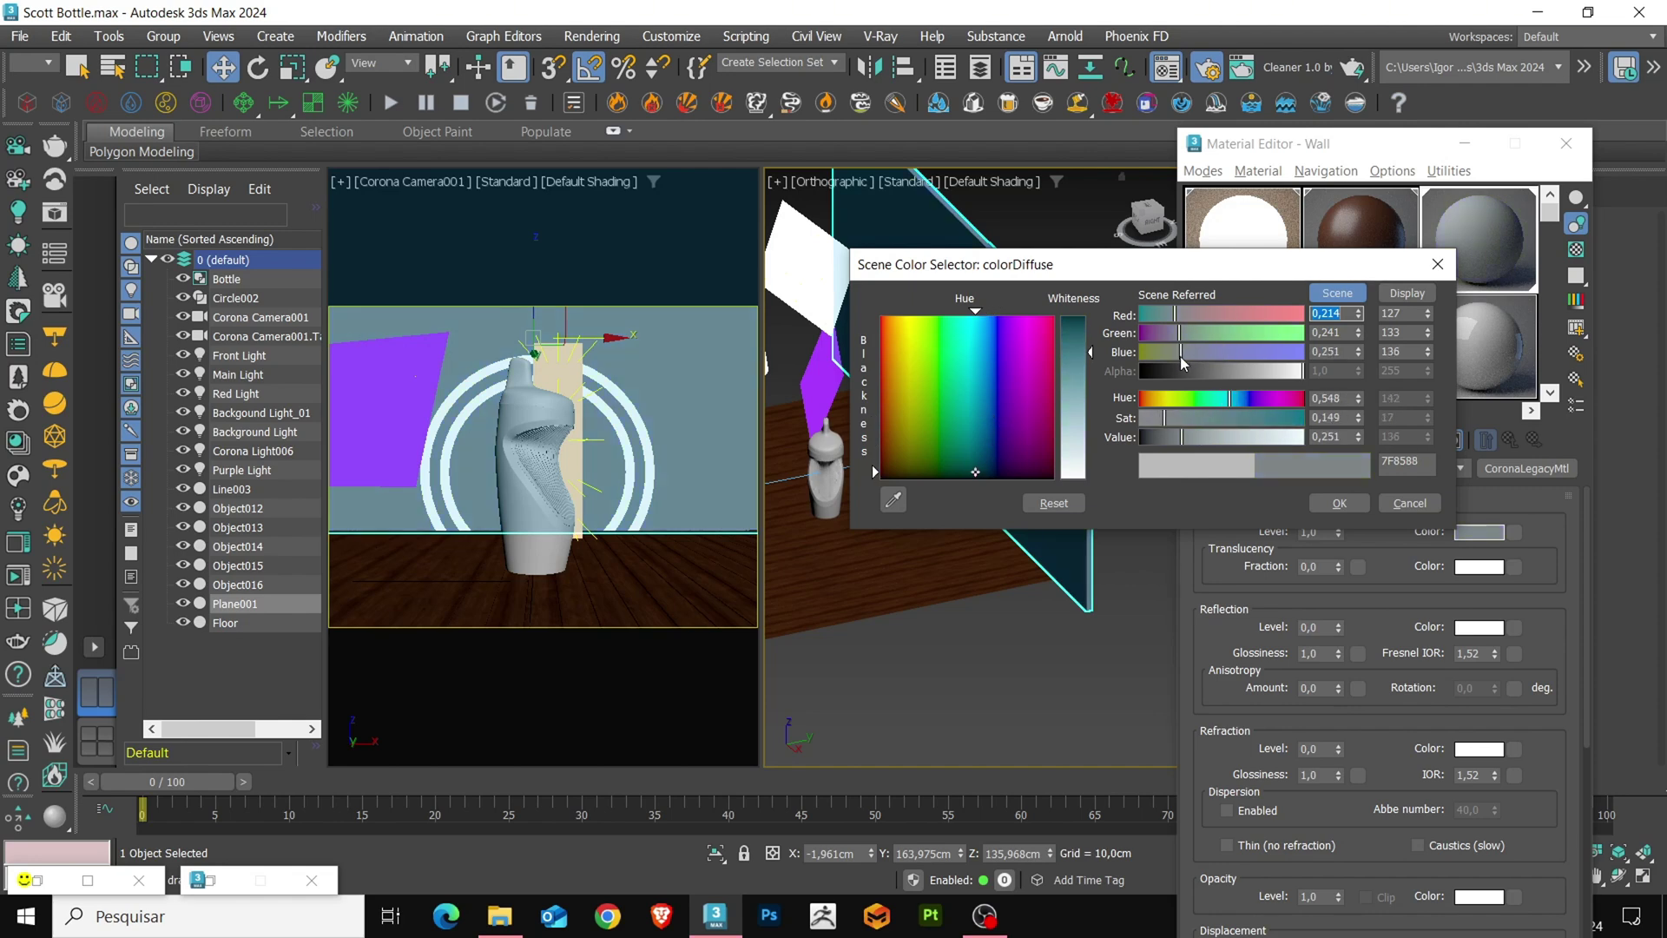
left_click(1339, 503)
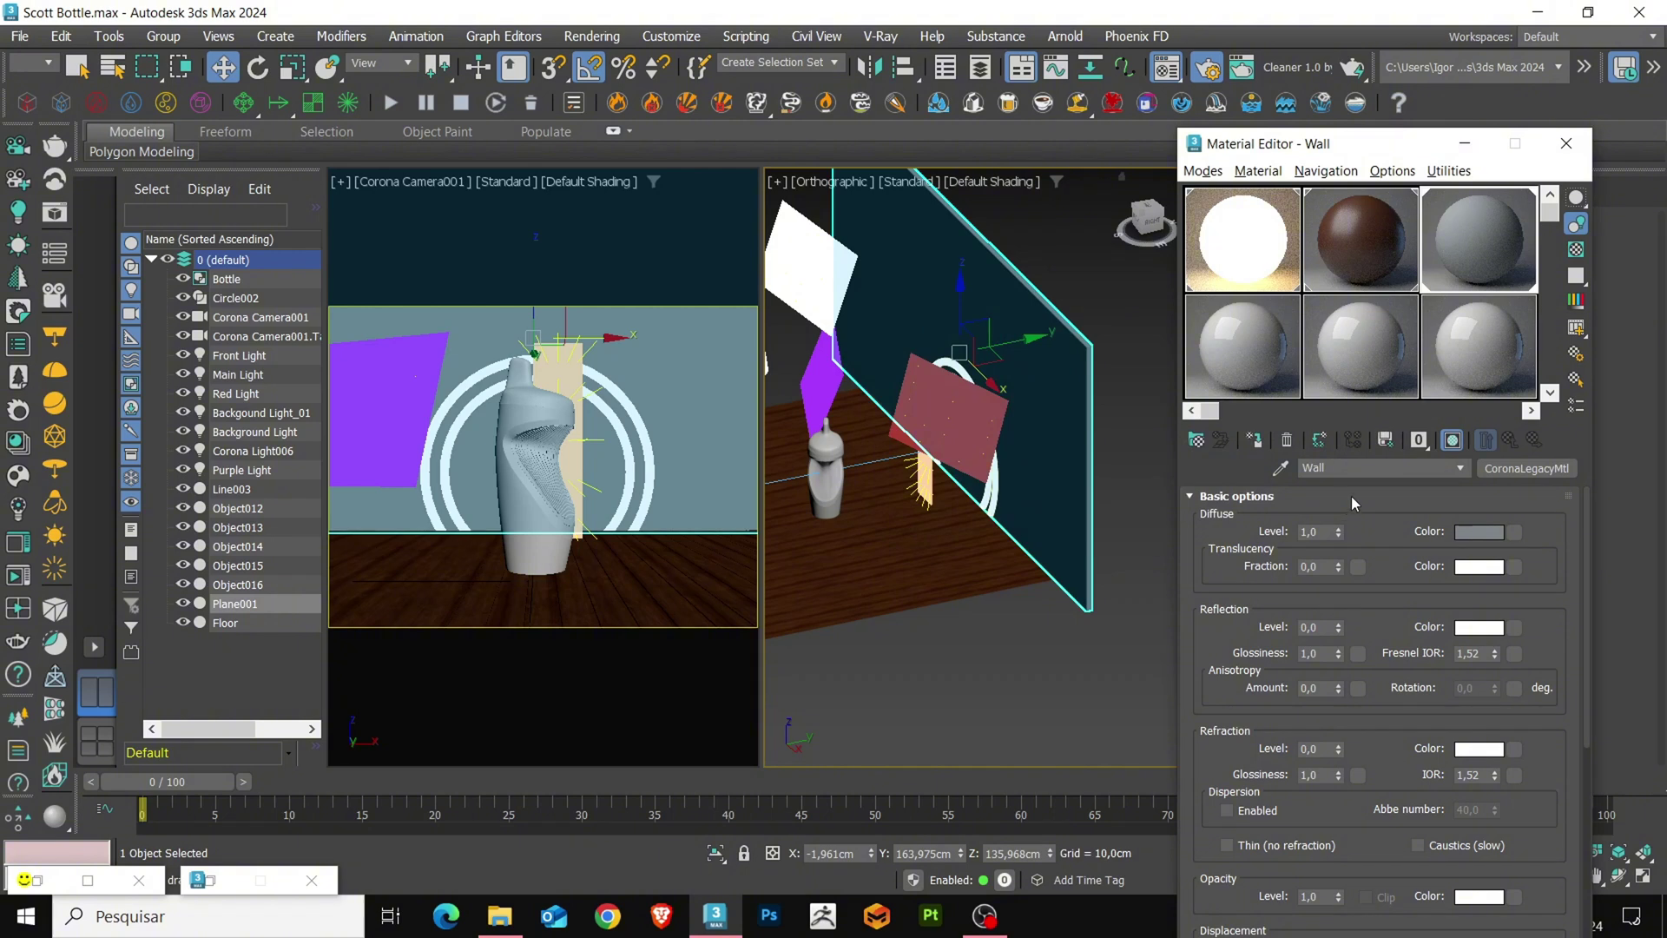
mouse_move(1311, 772)
left_click(1567, 143)
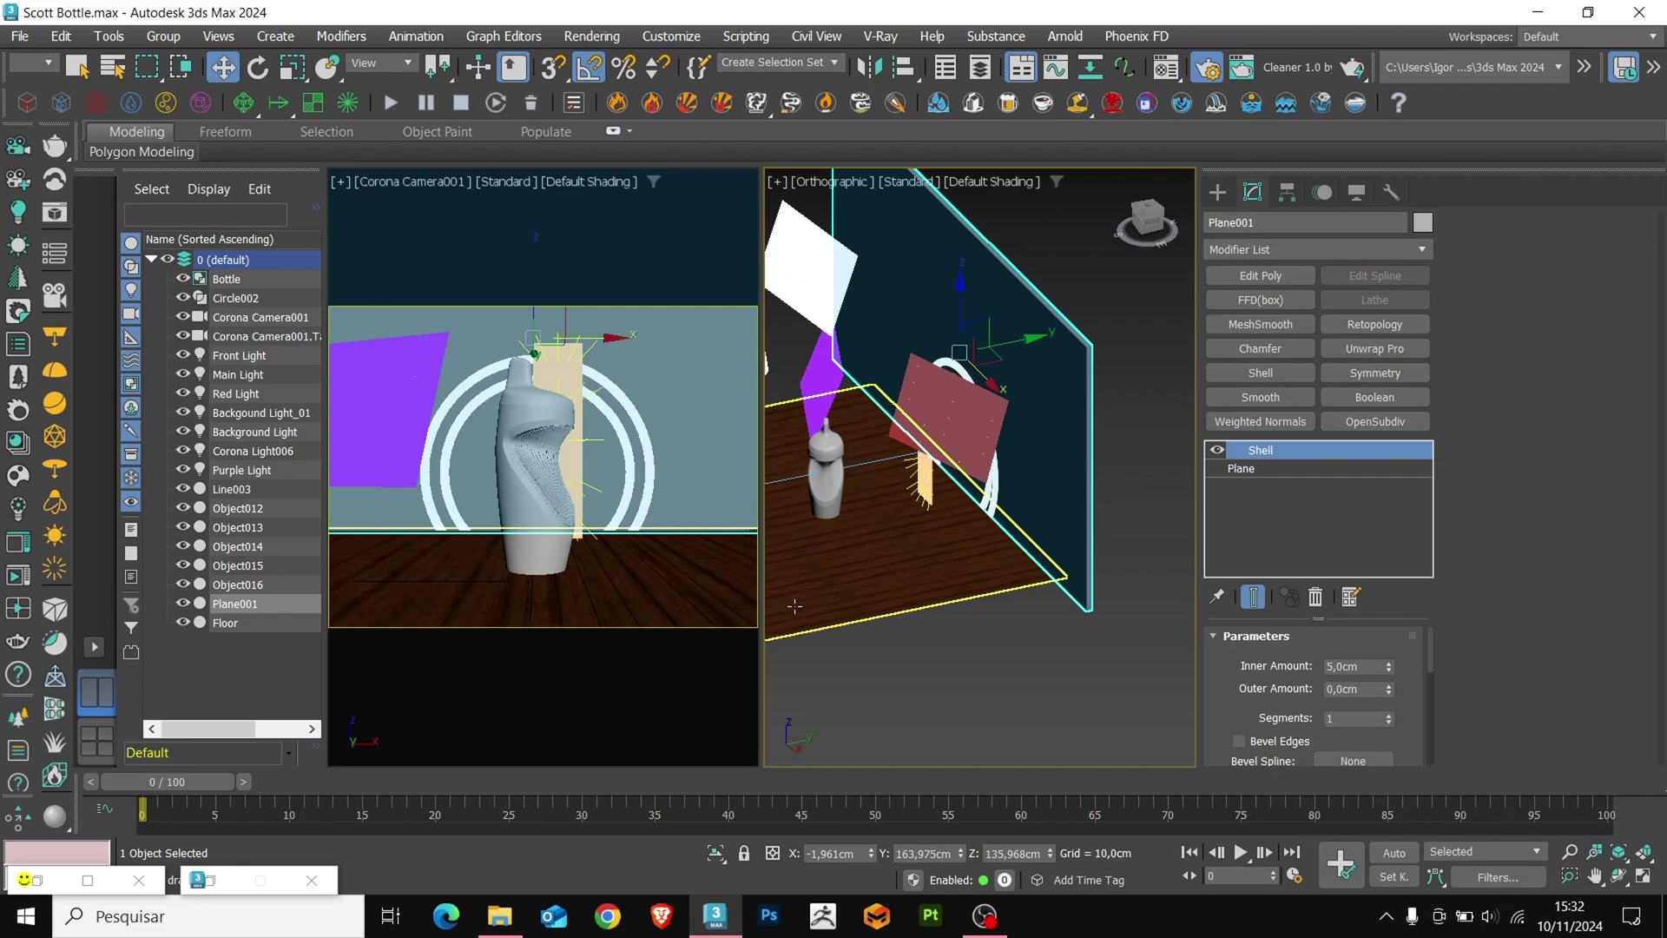
Bring back the interactive camera render and enable Bloom and Glare with size 30 and bloom intensity 2
left_click(37, 880)
left_click(1230, 211)
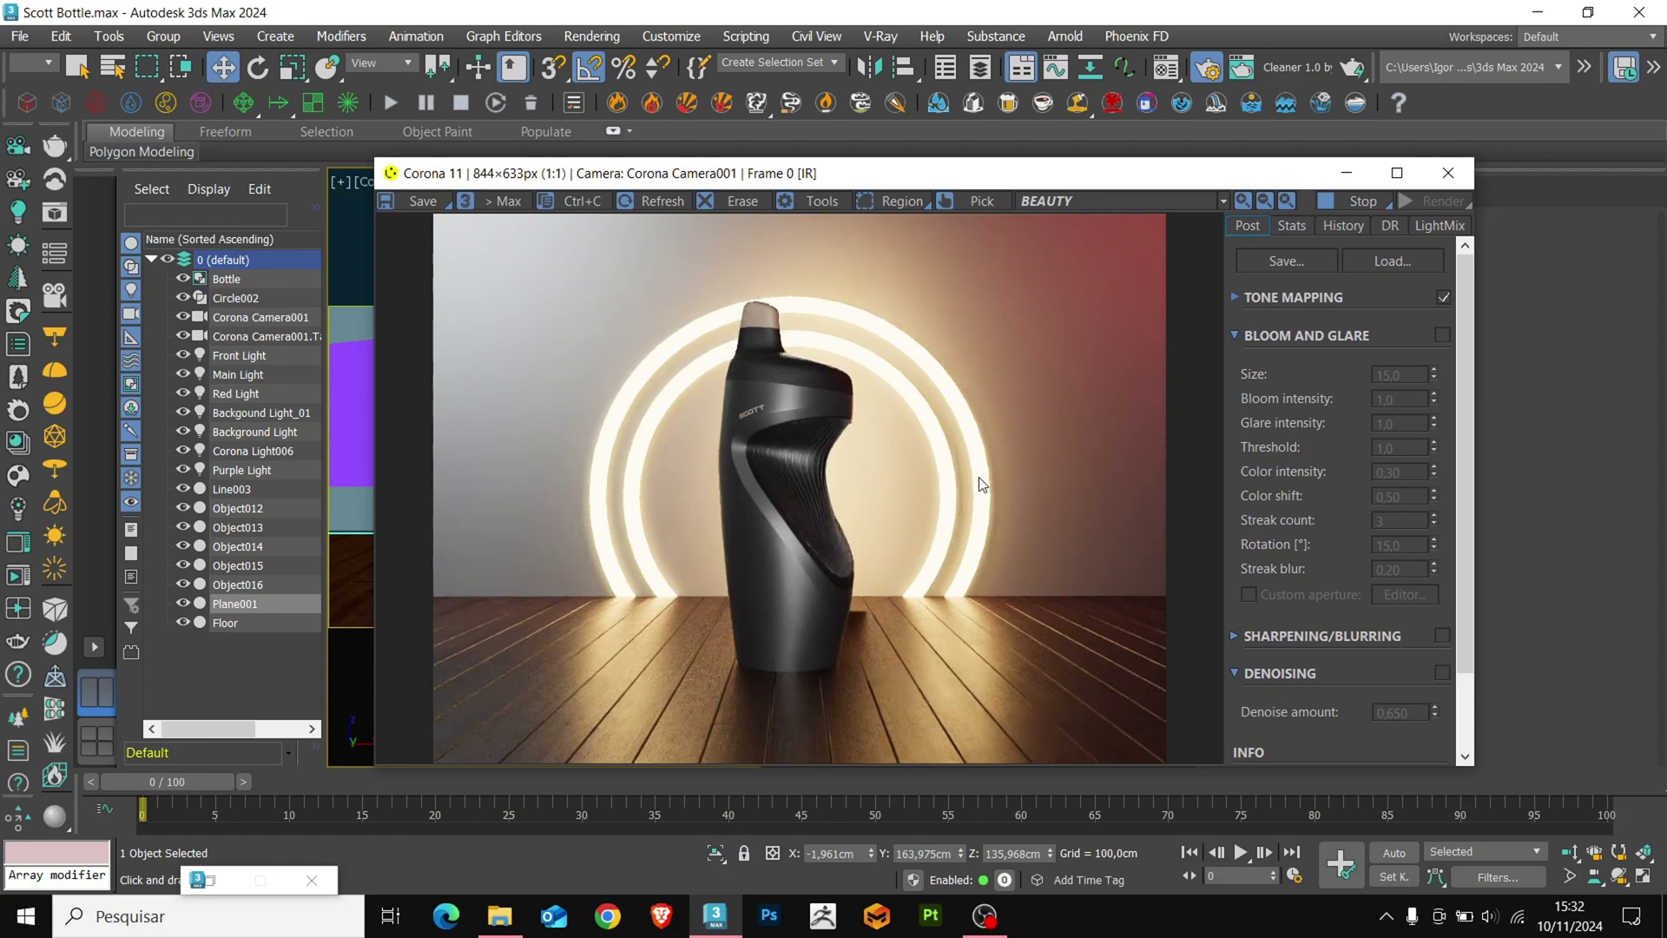
left_click(1442, 335)
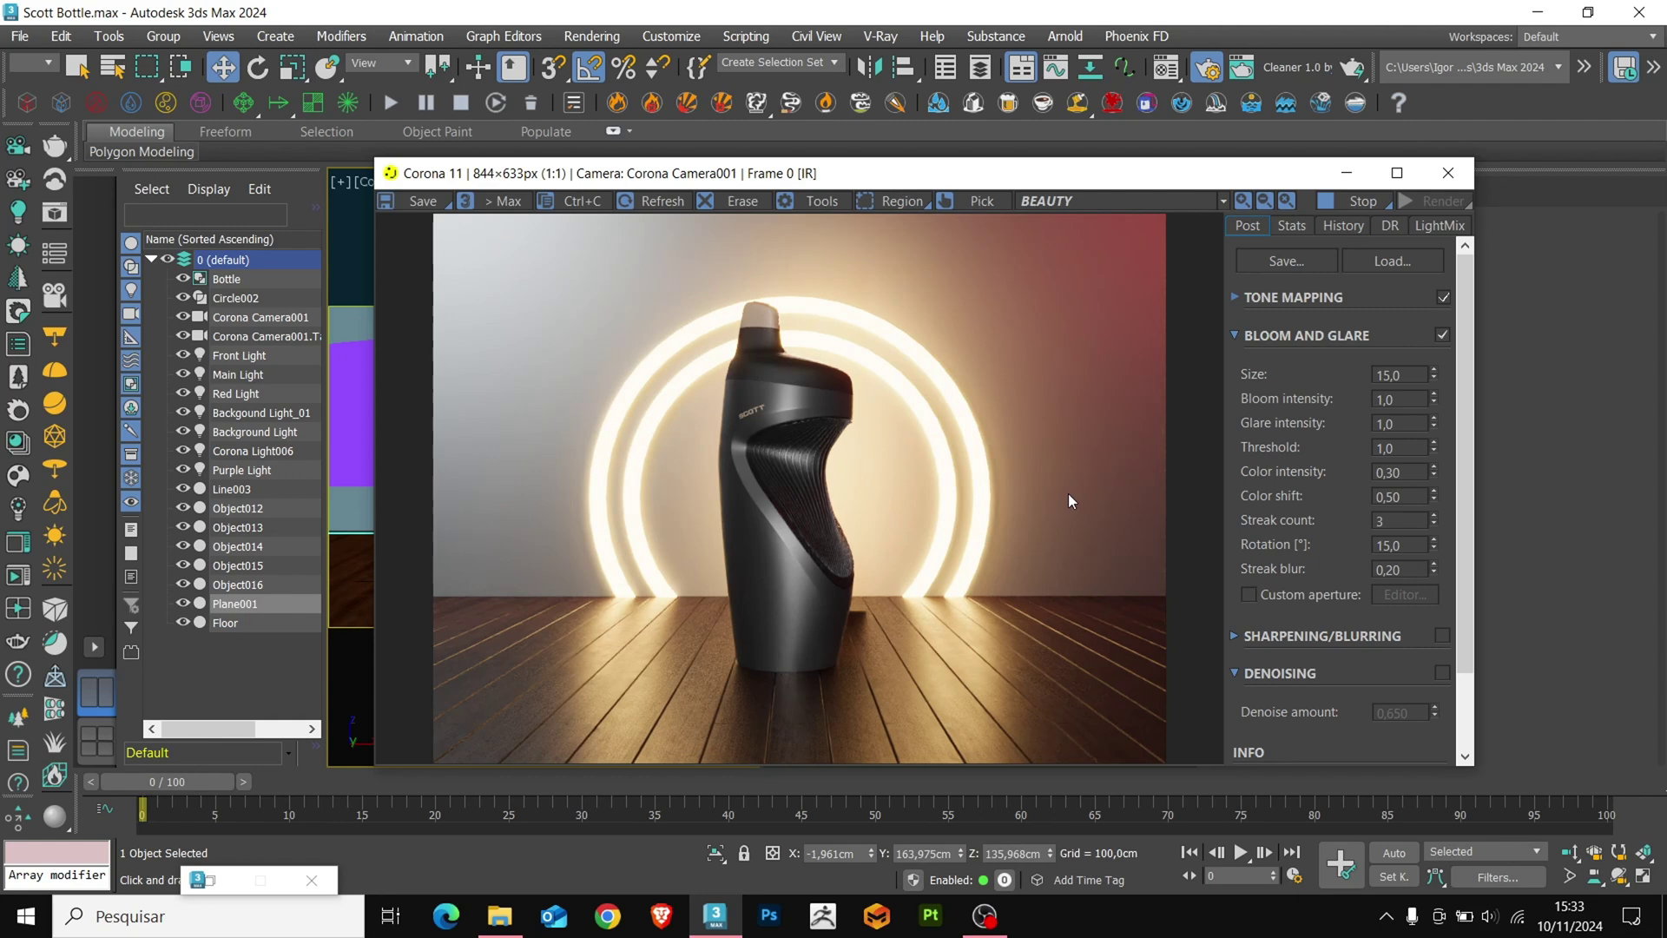
double_click(1408, 375)
type("30")
key("Return")
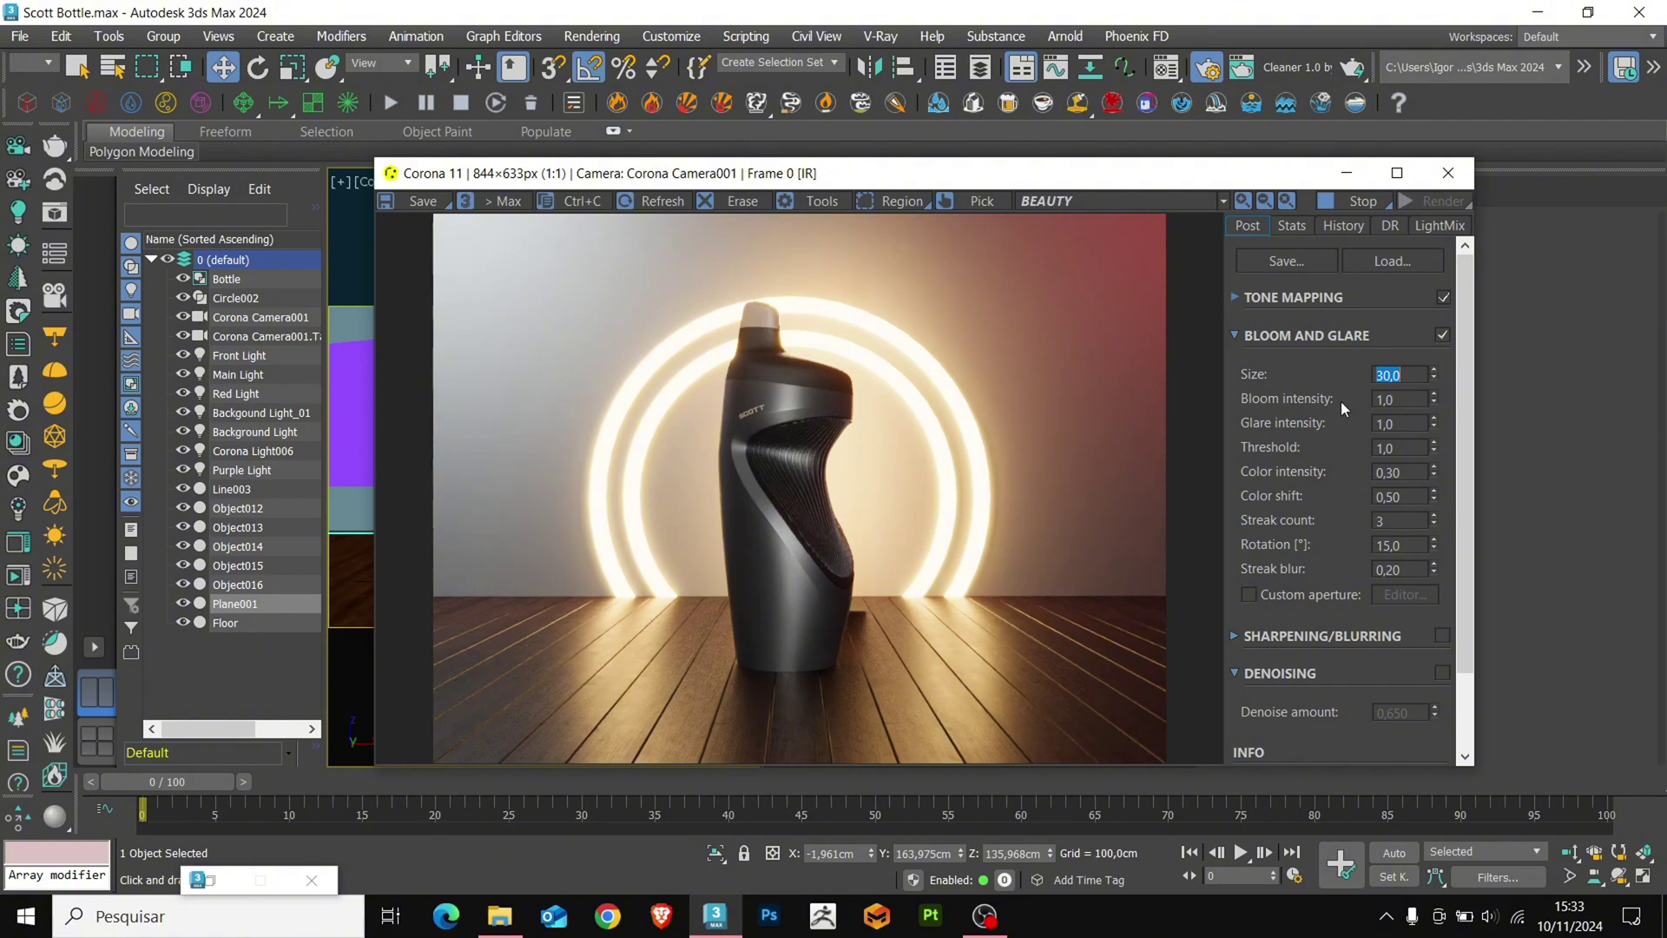
double_click(1401, 401)
type("2")
key("Return")
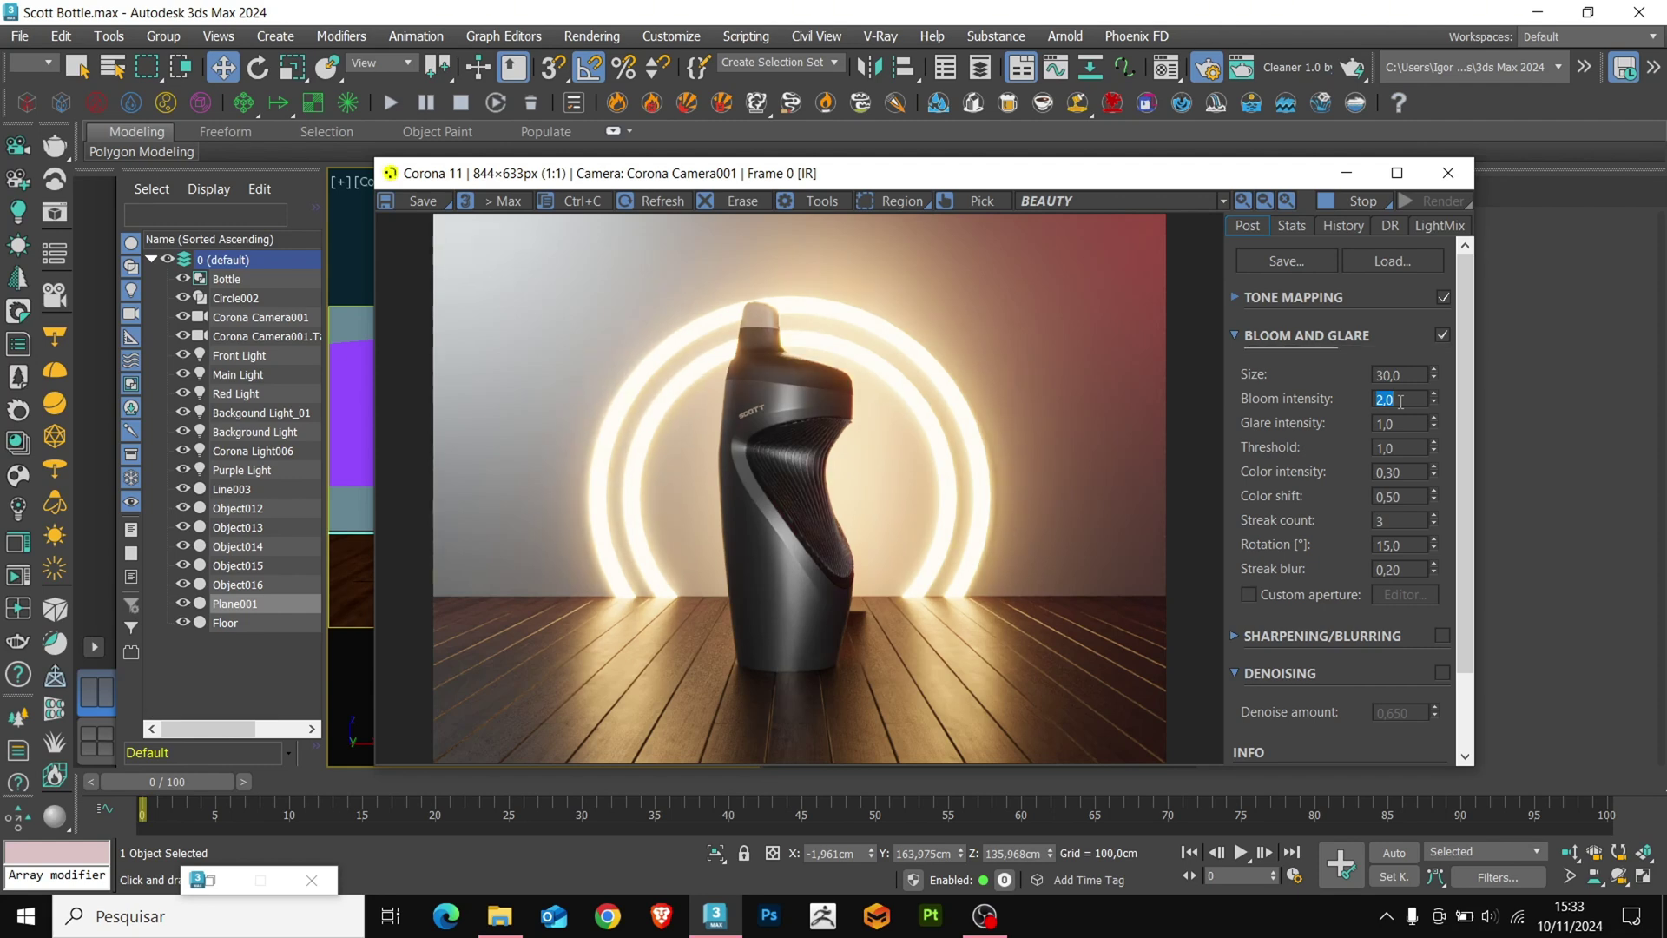
Examine the dark patch on the floor behind the bottle's base in the render
scroll(855, 689, "up", 1)
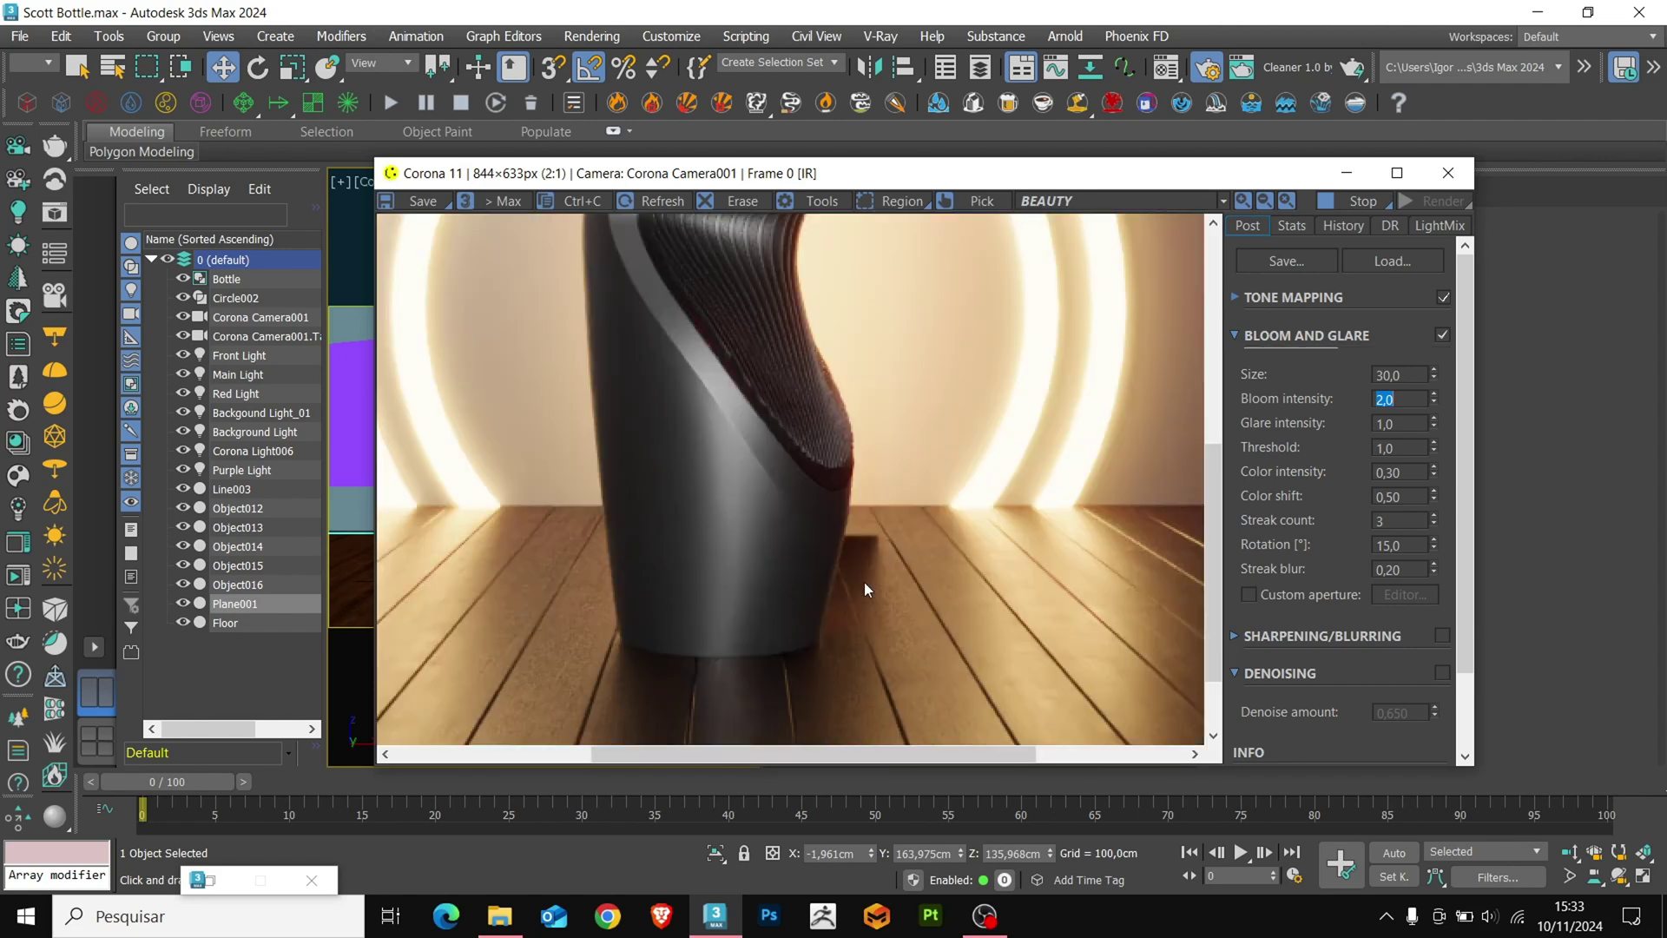
scroll(863, 582, "down", 1)
scroll(859, 624, "up", 1)
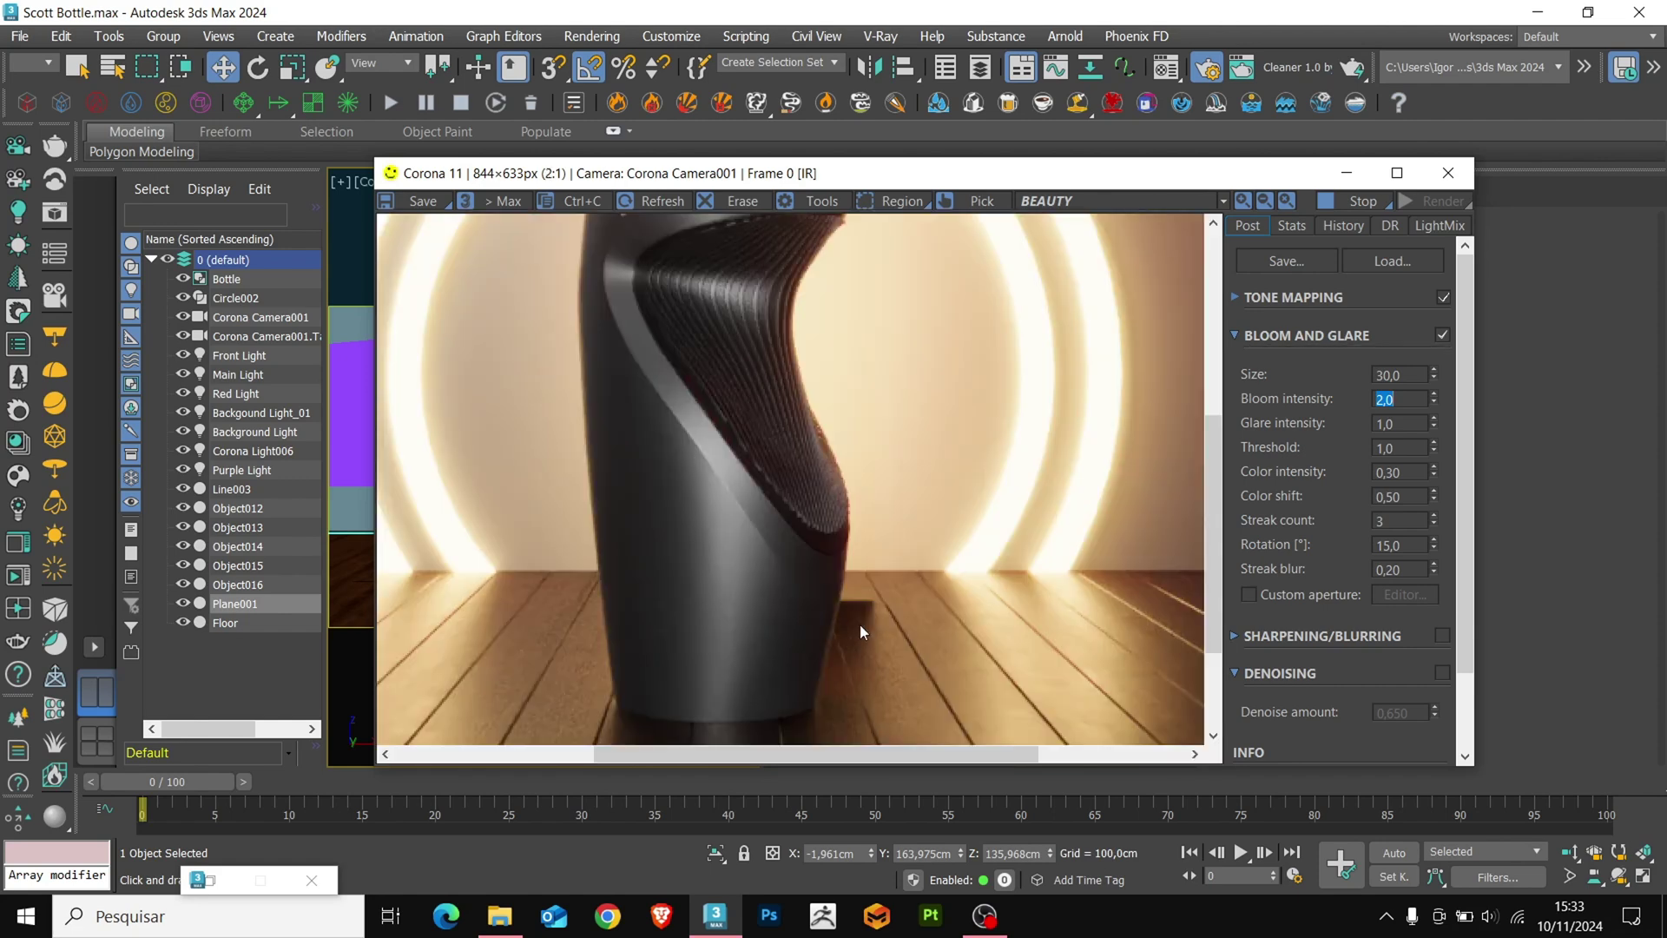
scroll(860, 624, "up", 1)
scroll(871, 577, "down", 1)
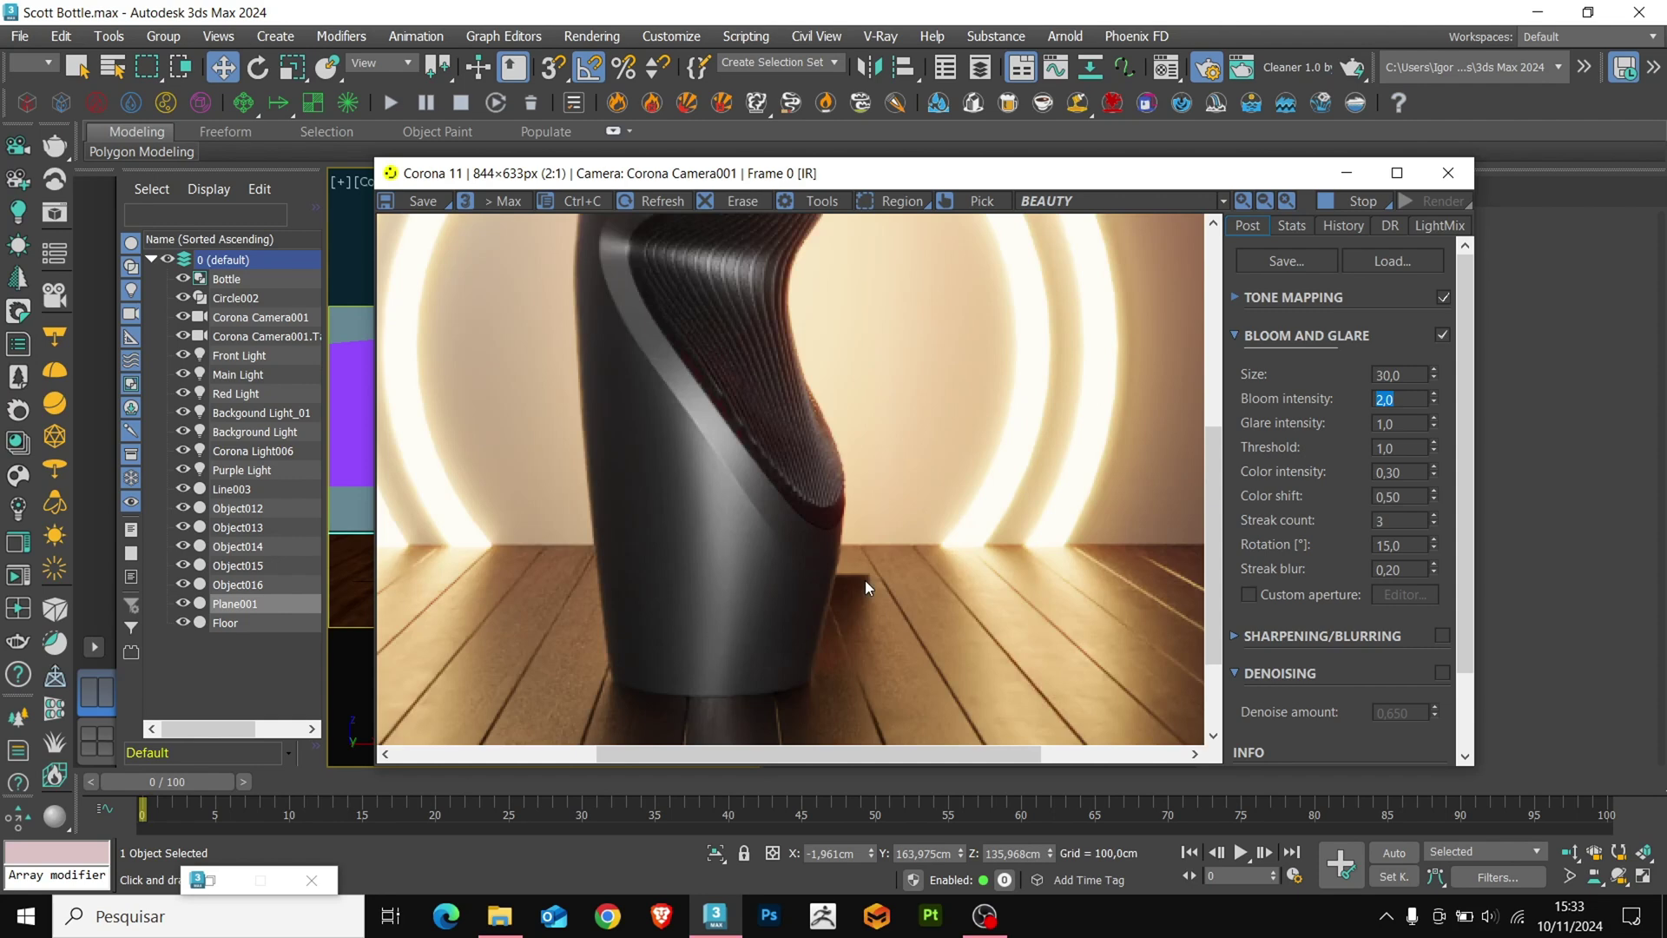
scroll(865, 580, "down", 1)
left_click(1346, 174)
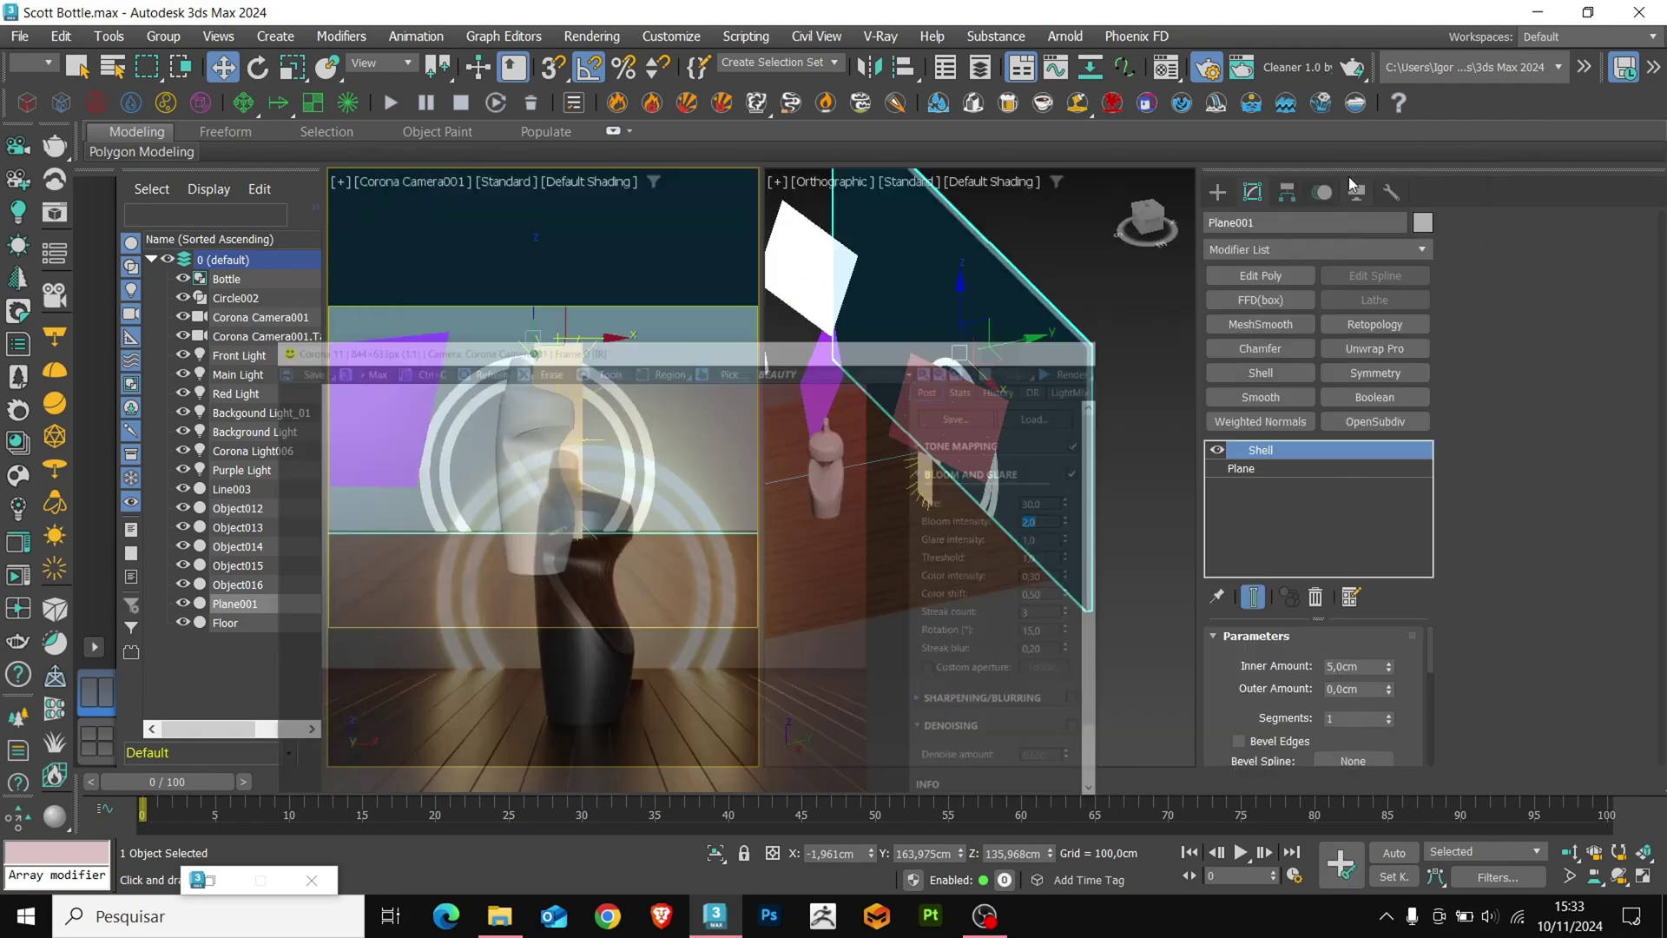
Turn off Occlude other lights for the Background Light behind the bottle
left_click(922, 491)
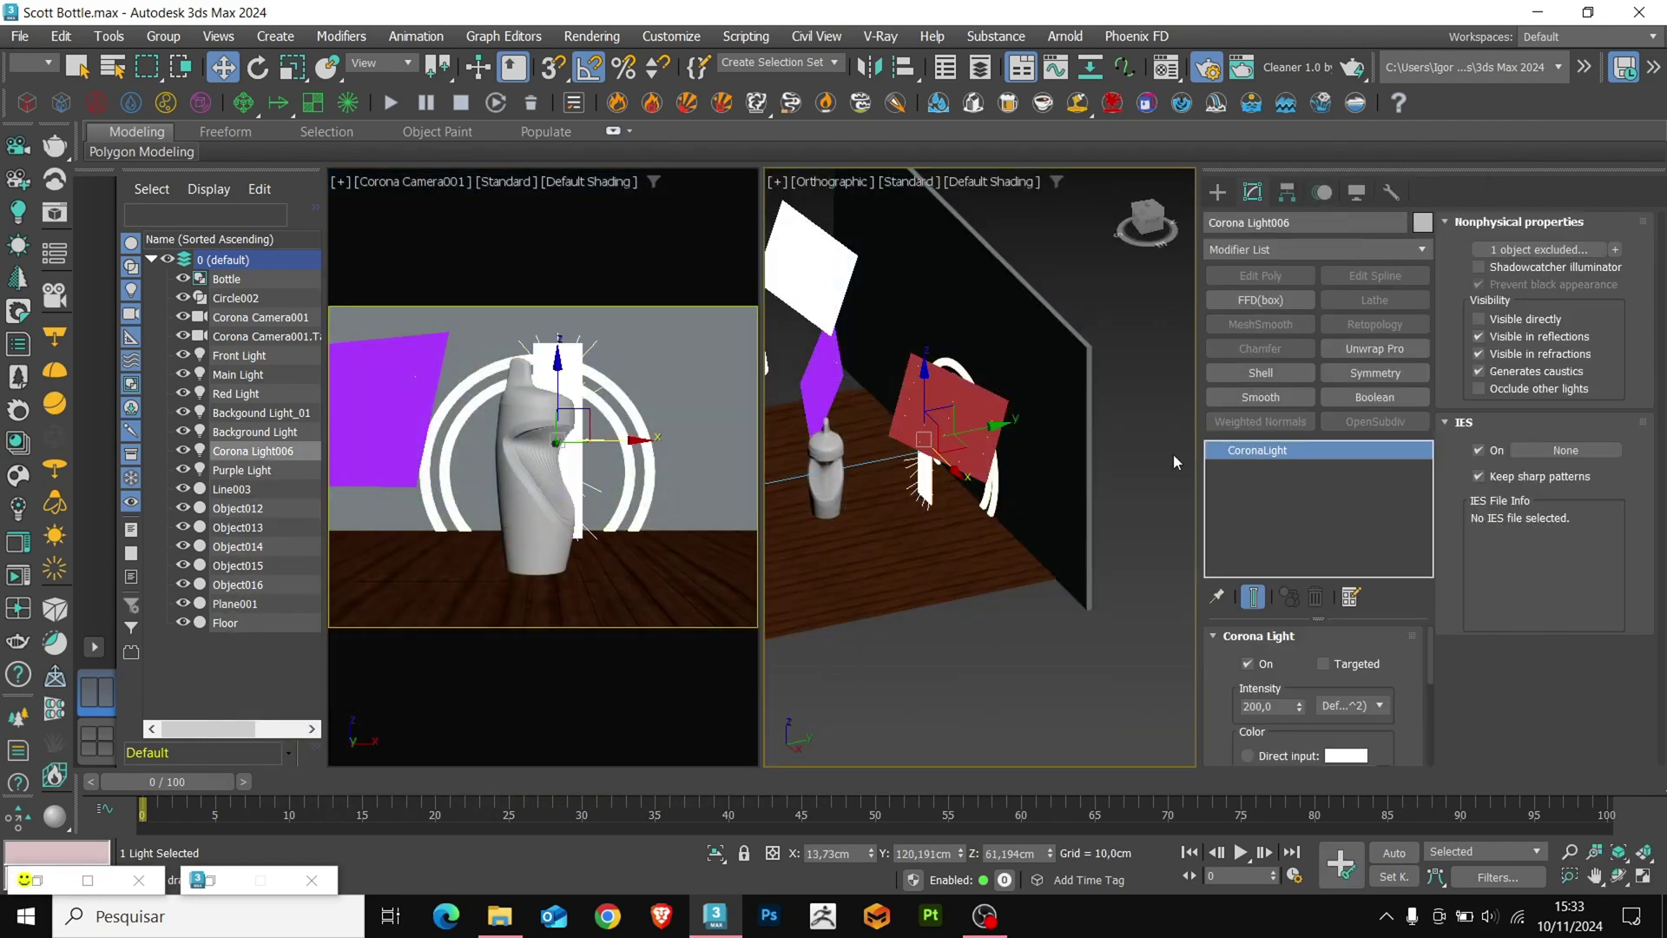
scroll(909, 479, "up", 3)
scroll(909, 478, "up", 1)
middle_click_drag(910, 478, 893, 438, "alt")
scroll(906, 499, "up", 8)
left_click(906, 515)
left_click(1478, 388)
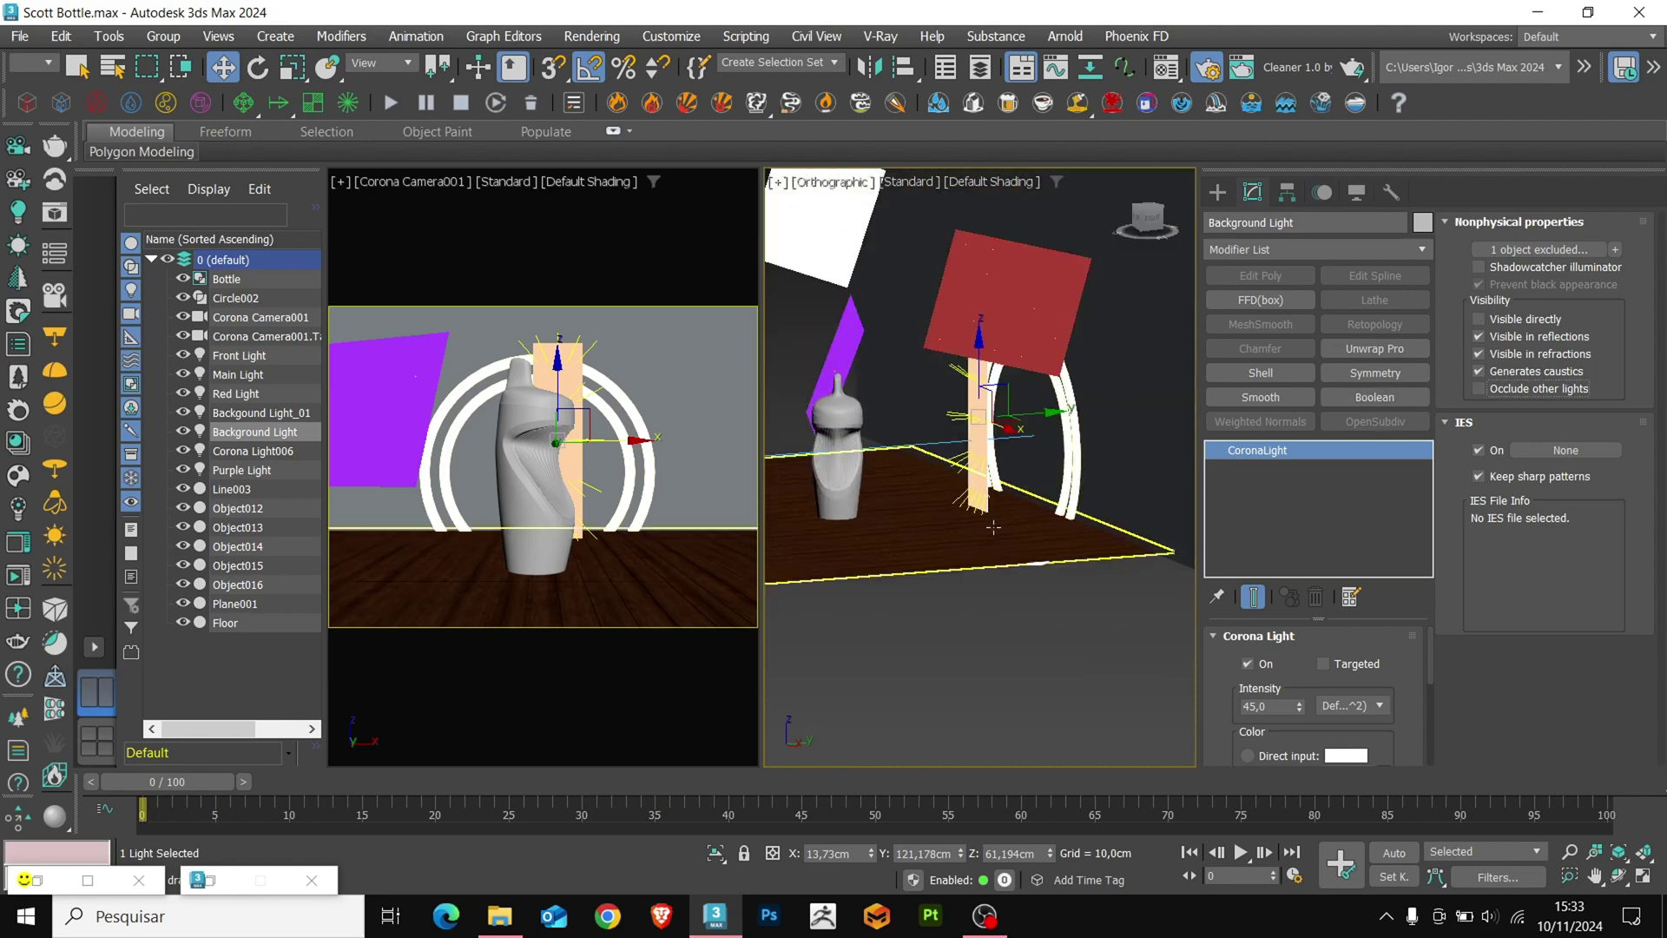
Rerun the interactive render to check the floor behind the bottle, and view the LightMix settings before closing the render
left_click(37, 880)
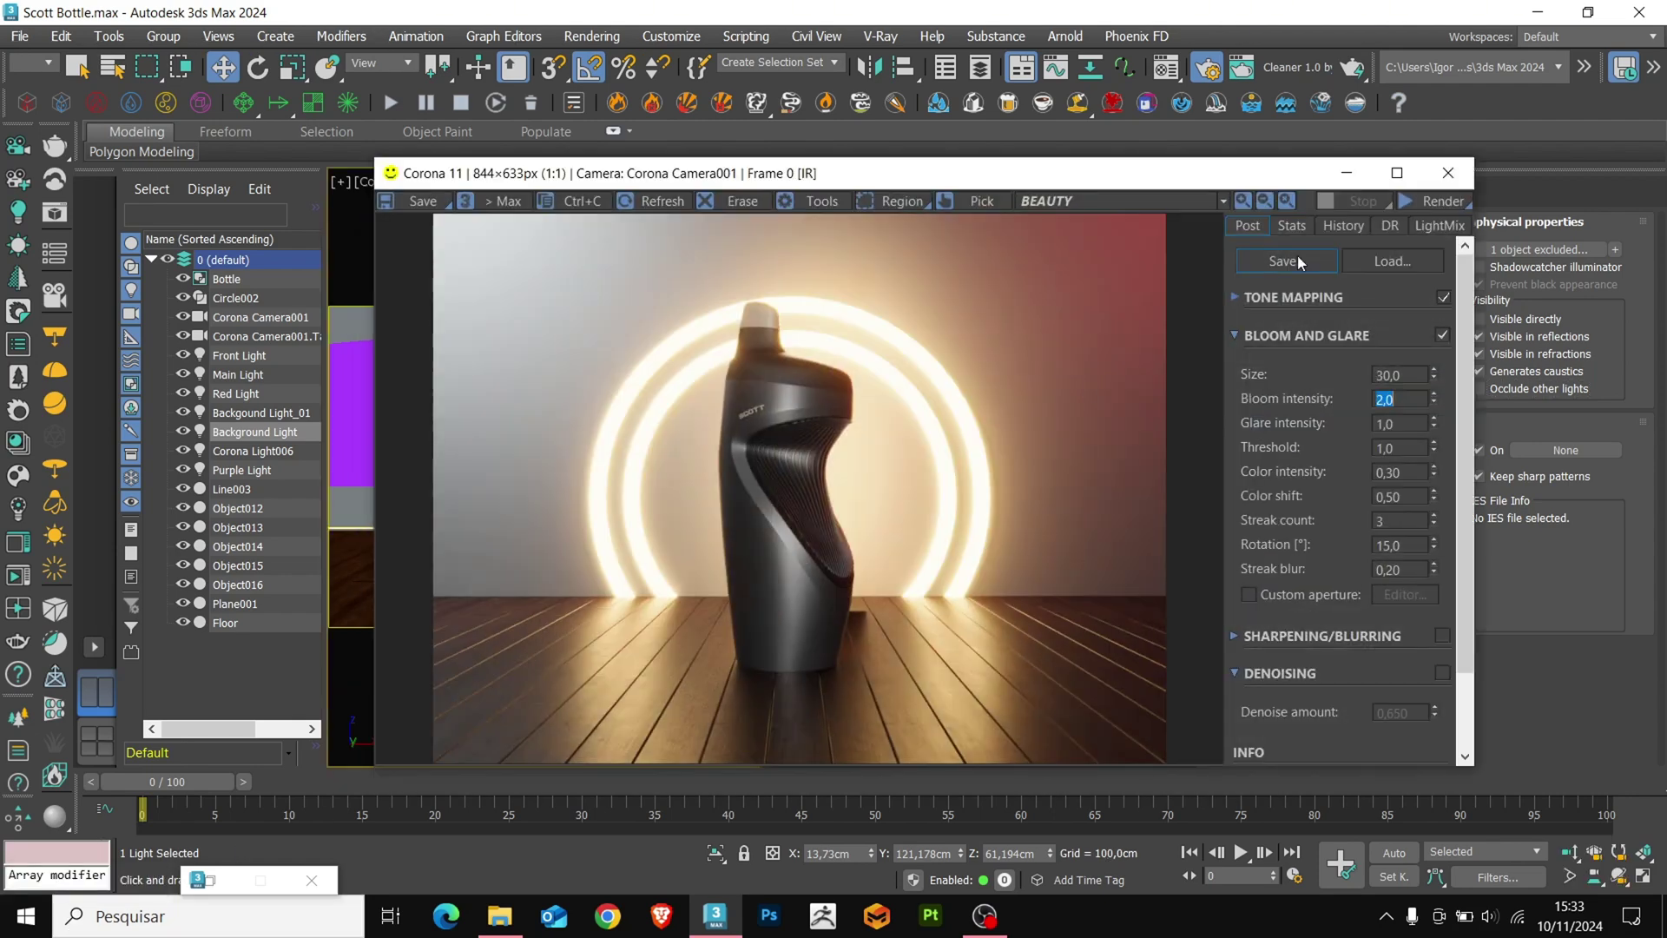
left_click(1413, 203)
left_click(1425, 228)
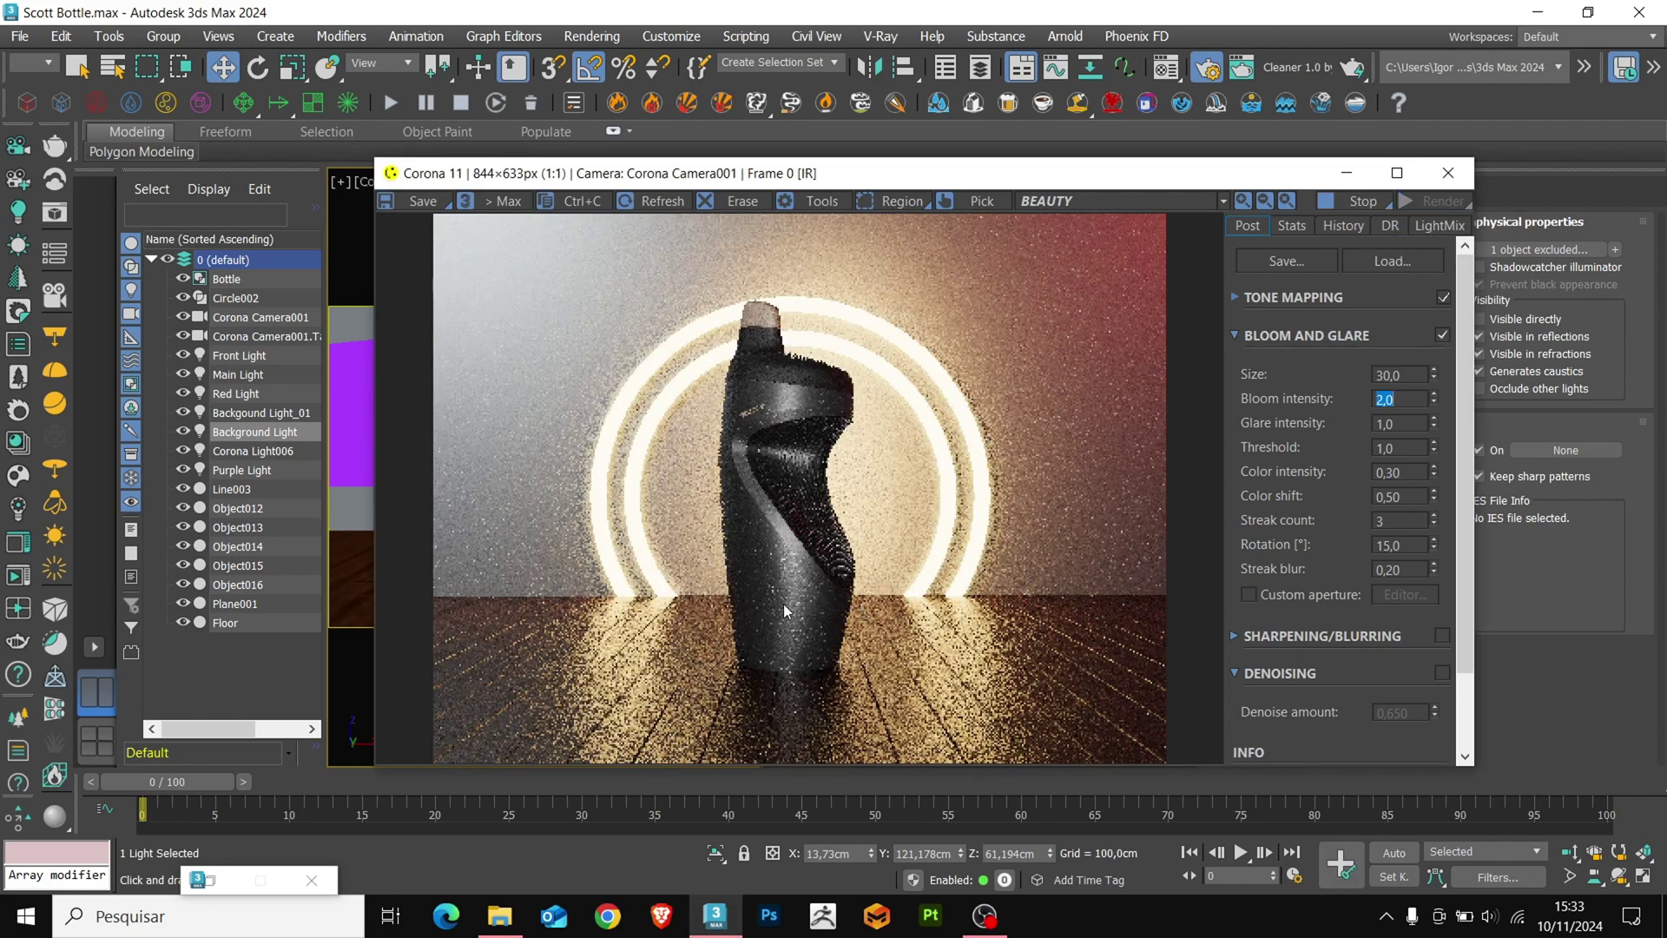
left_click(1438, 226)
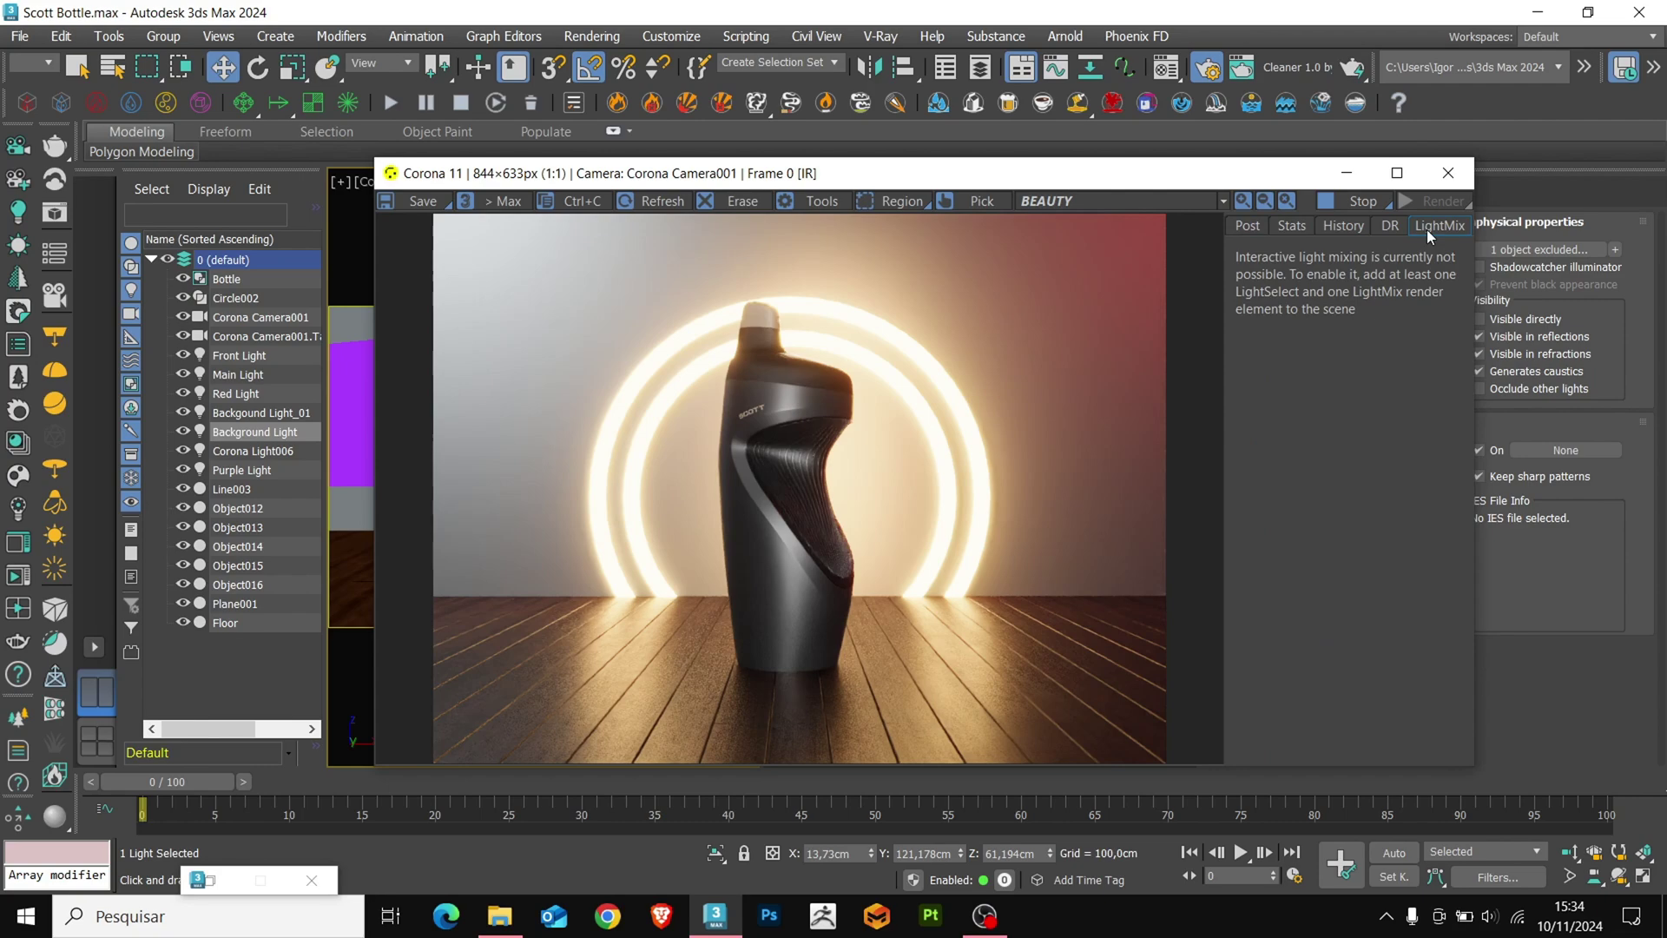
left_click(1447, 173)
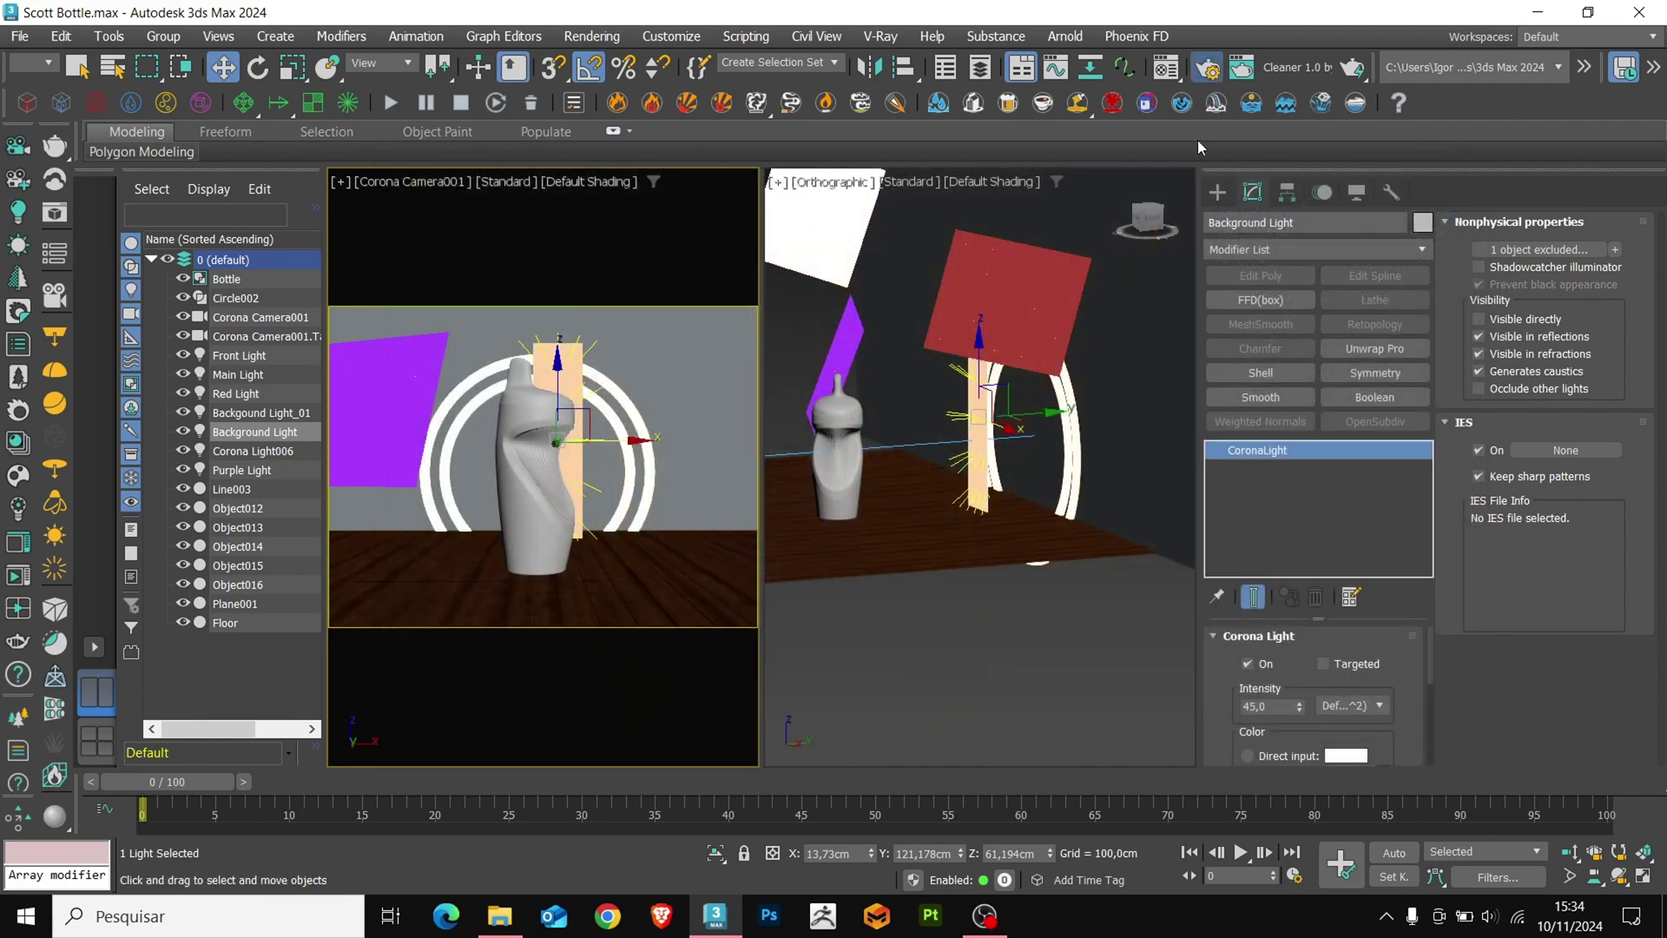
Generate a Corona Interactive LightMix setup separated by Instanced Lights and included in denoising
key("F10")
left_click(1154, 403)
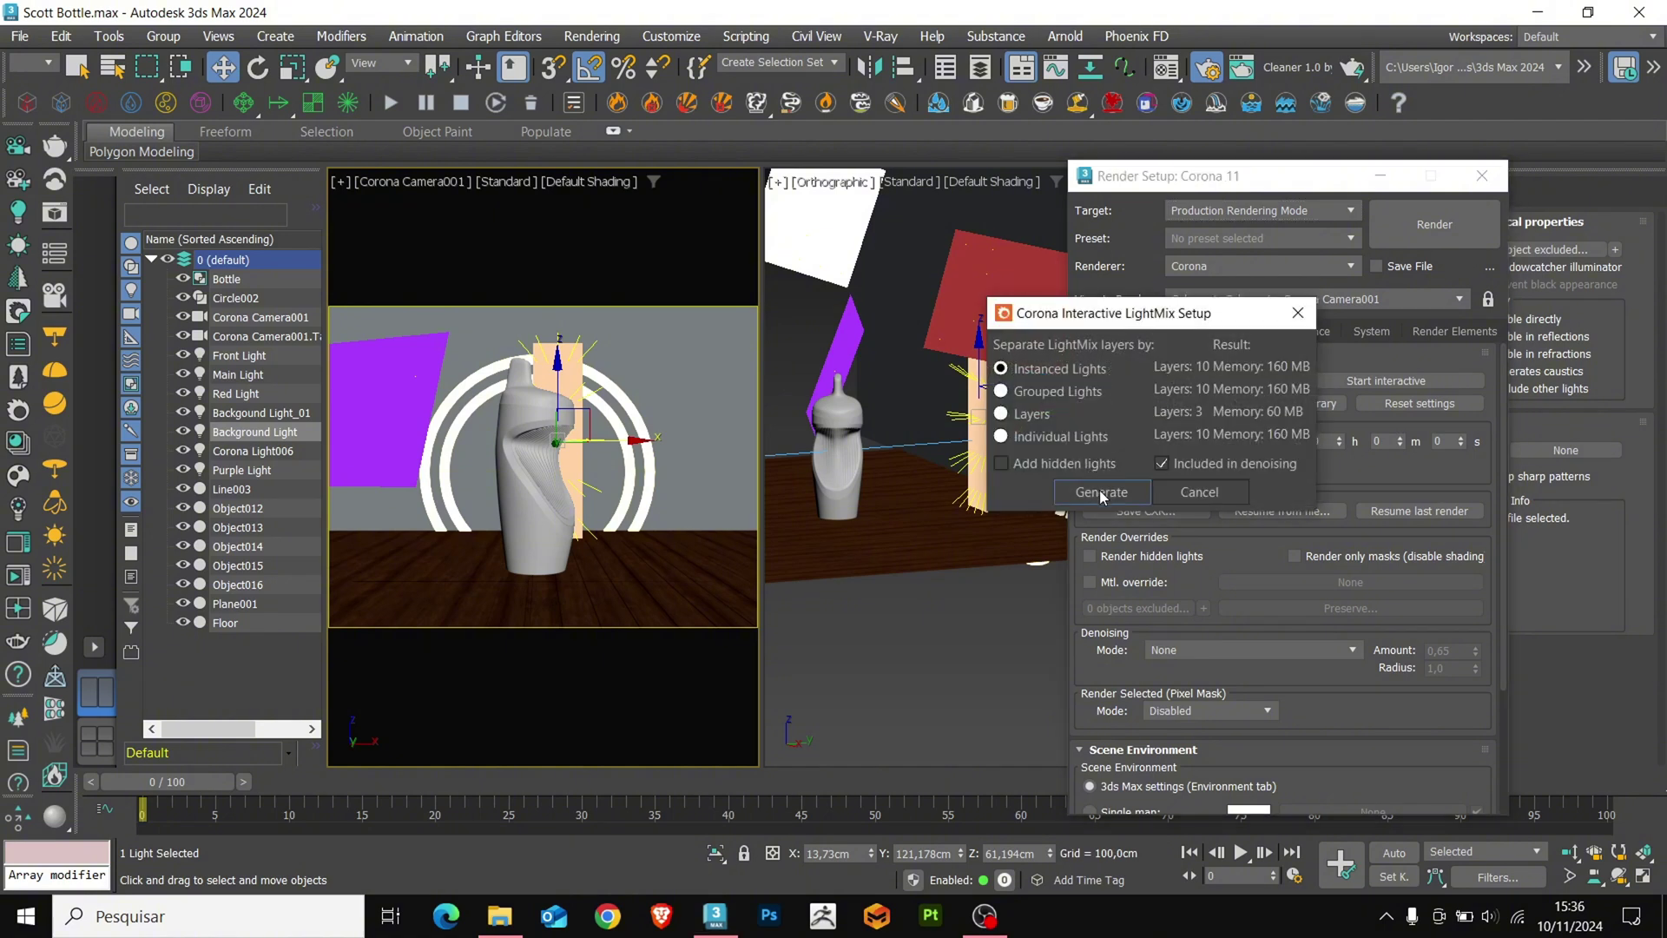
left_click(1100, 492)
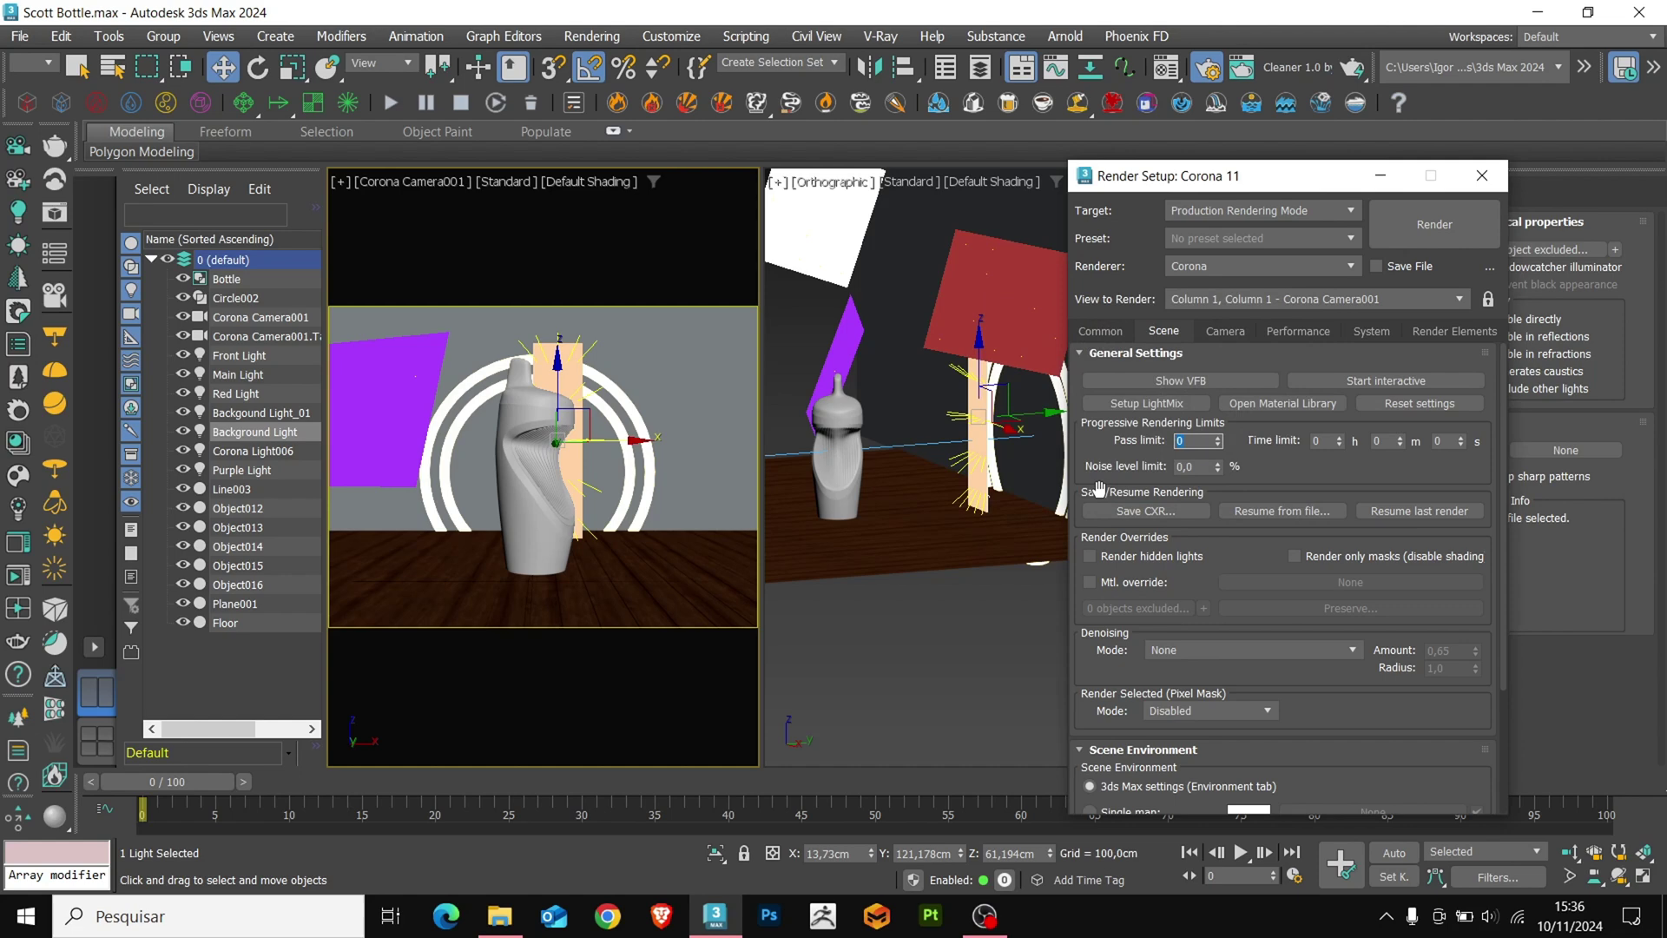
Lock the render output's image aspect and set its width to 2500 pixels
left_click(1101, 331)
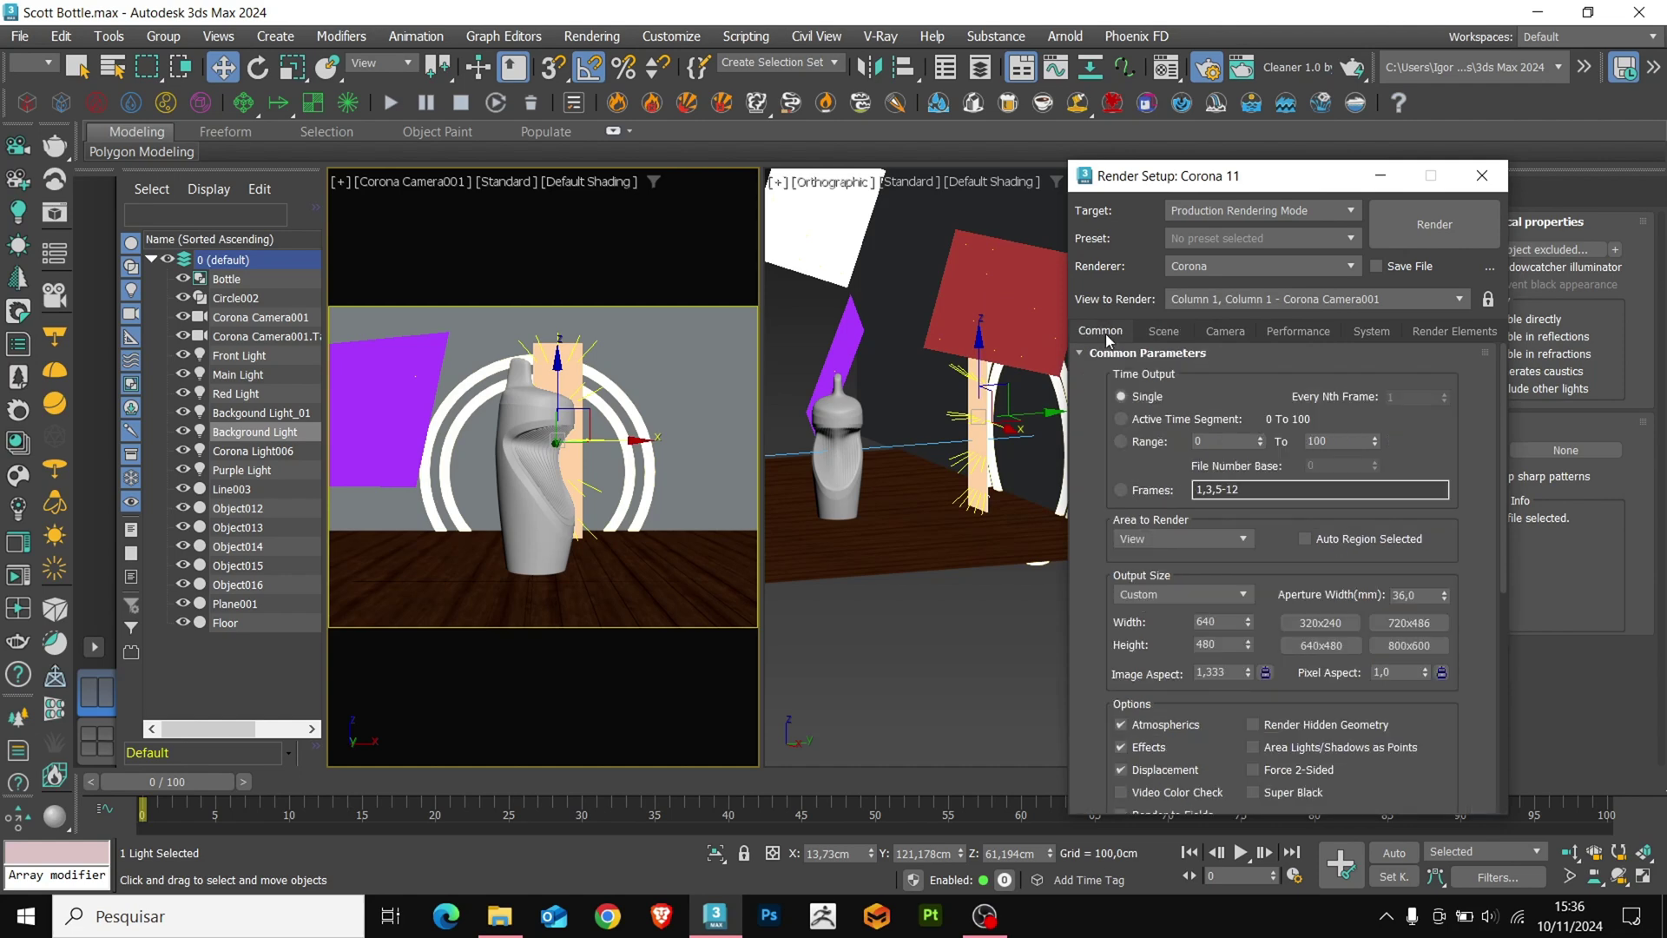
scroll(1096, 612, "down", 2)
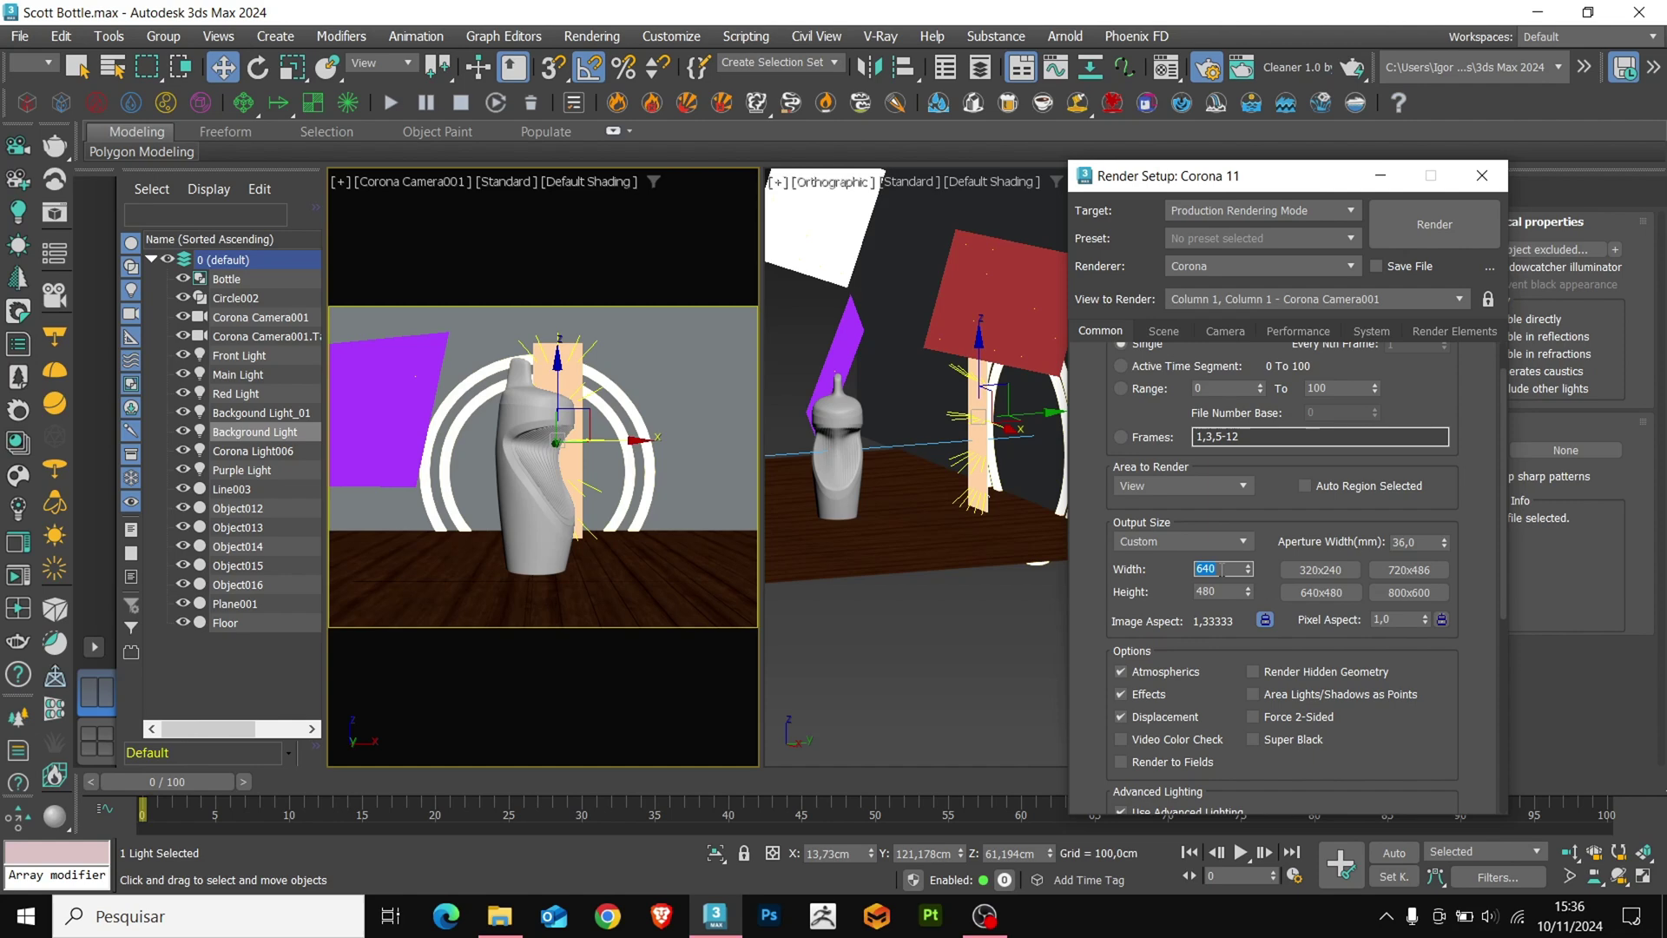
type("2500")
key("Return")
Start an interactive LightMix render, toggle Background Light_01 to compare its effect, and set its intensity to 0,5
left_click(1164, 331)
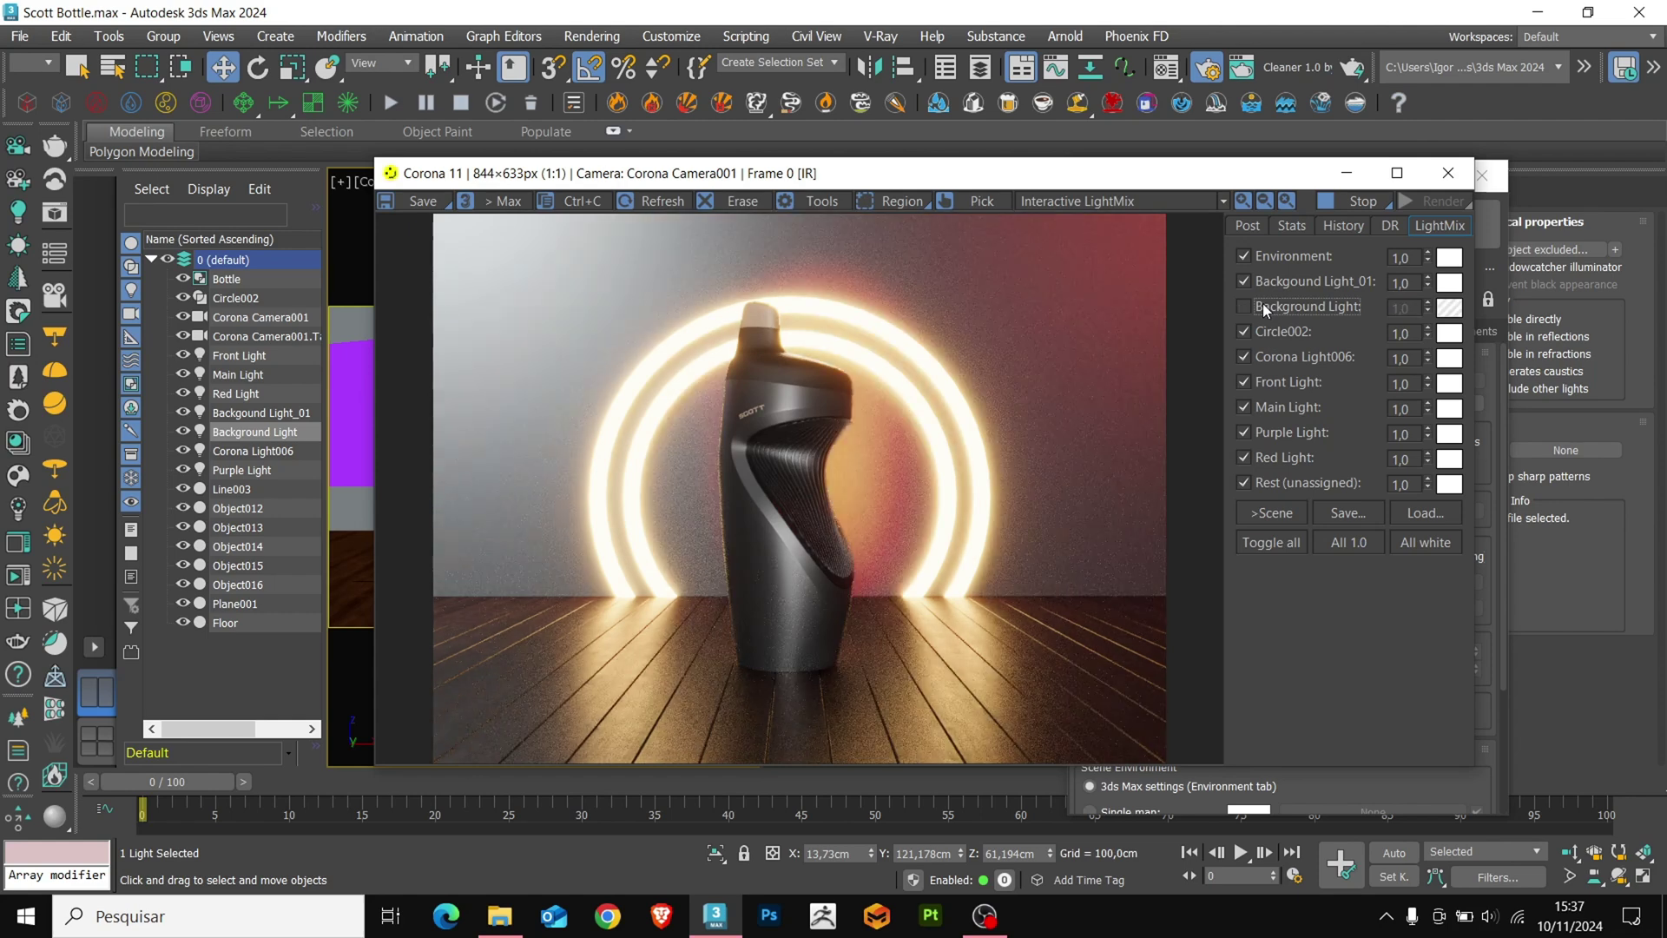
left_click(1275, 281)
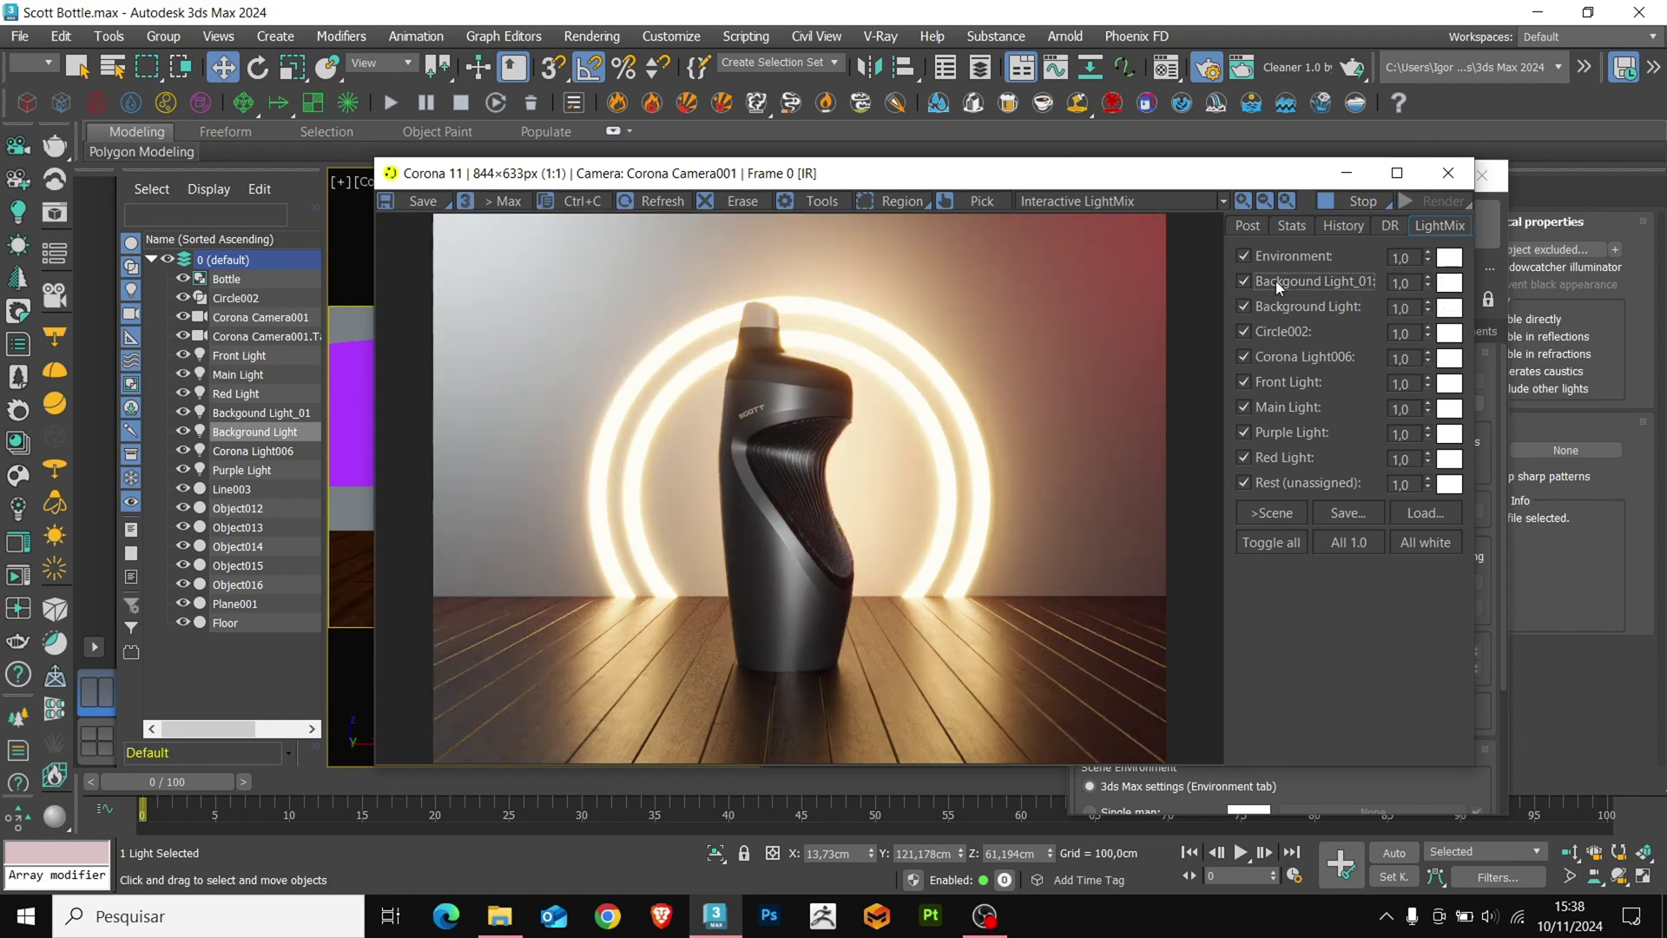
left_click(1274, 281)
double_click(1403, 282)
type(".5")
key("Return")
Check the contribution of Corona Light006 in the LightMix and set the Front Light's intensity to 1,2
left_click(1294, 357)
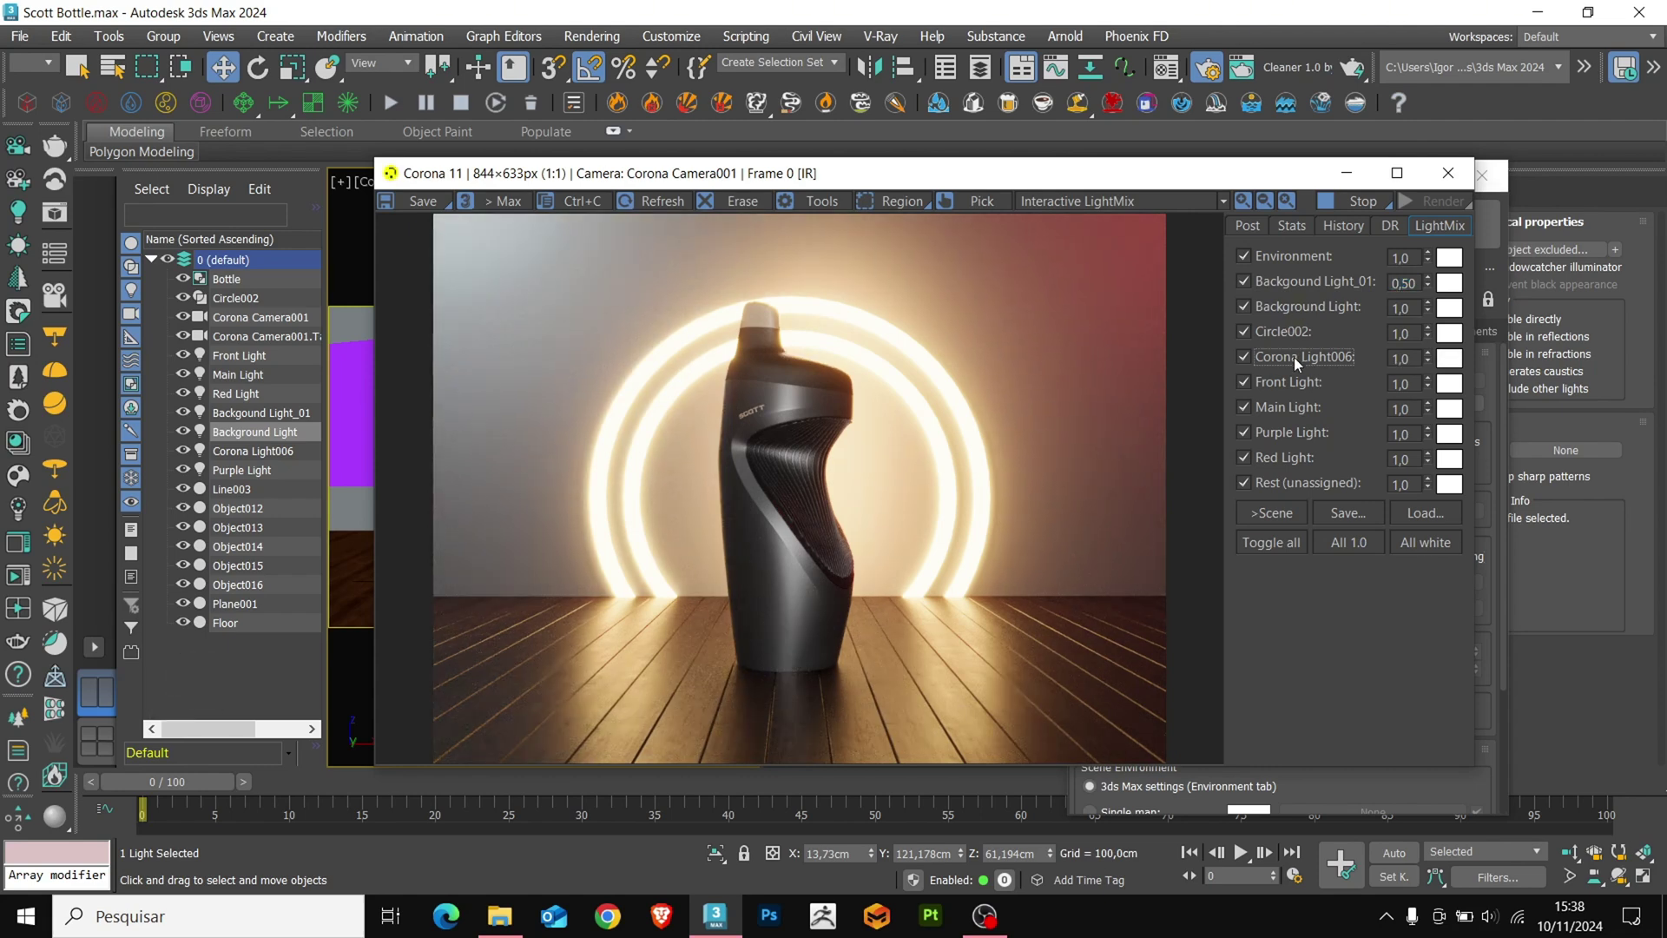
double_click(1400, 383)
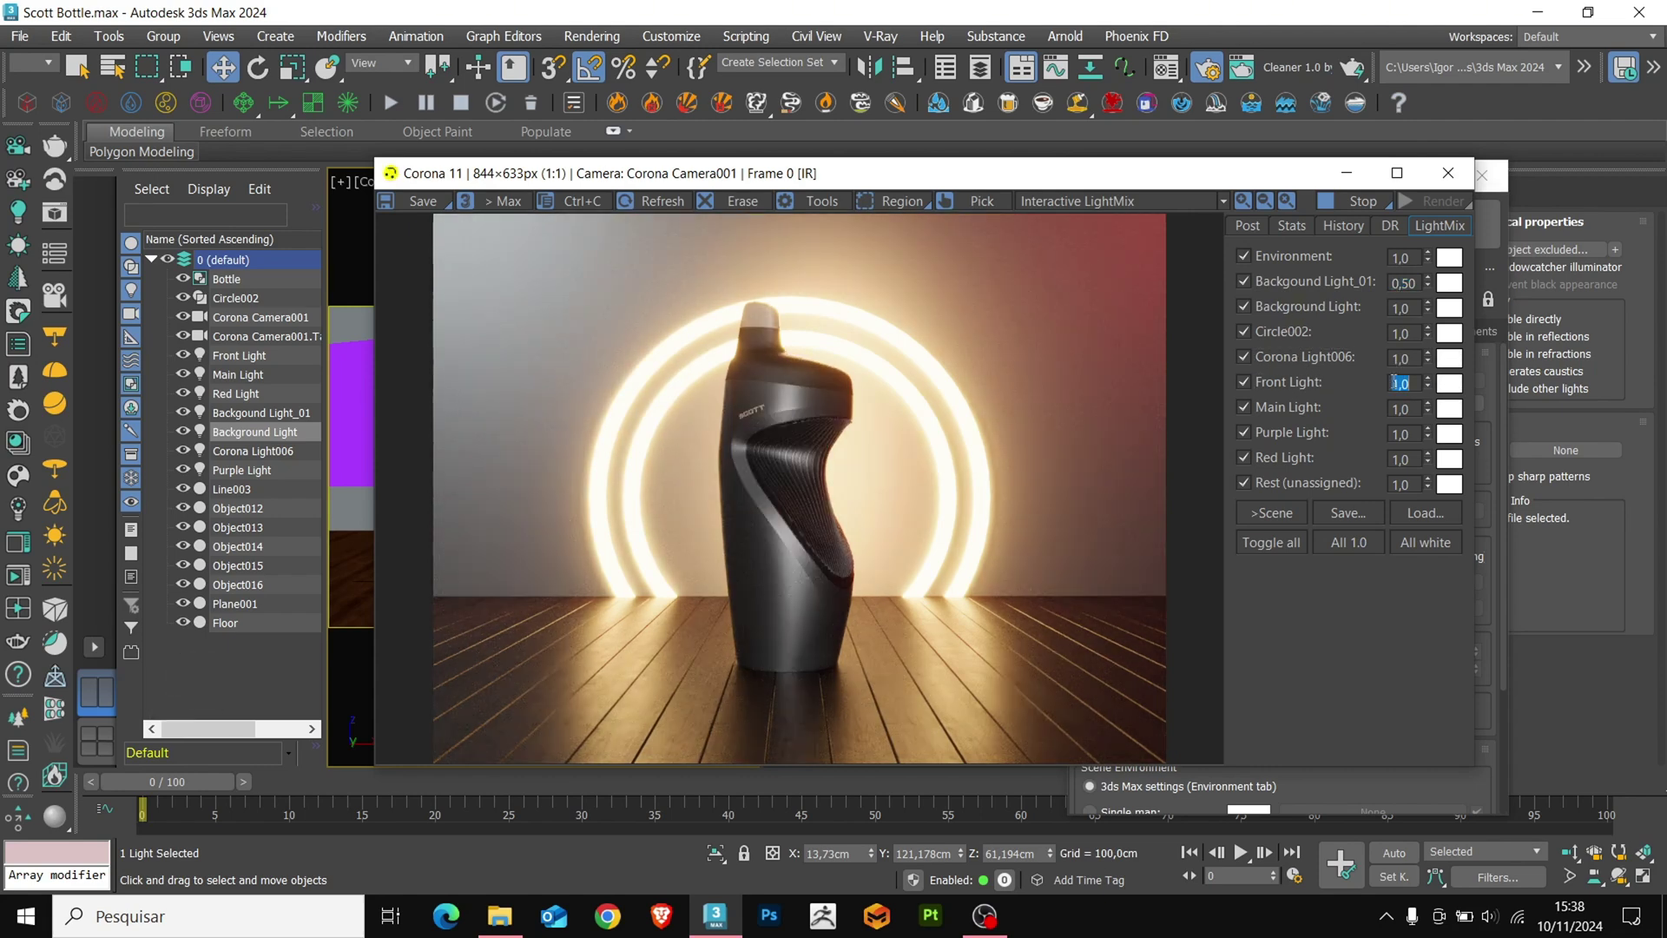
type("1.2")
key("Return")
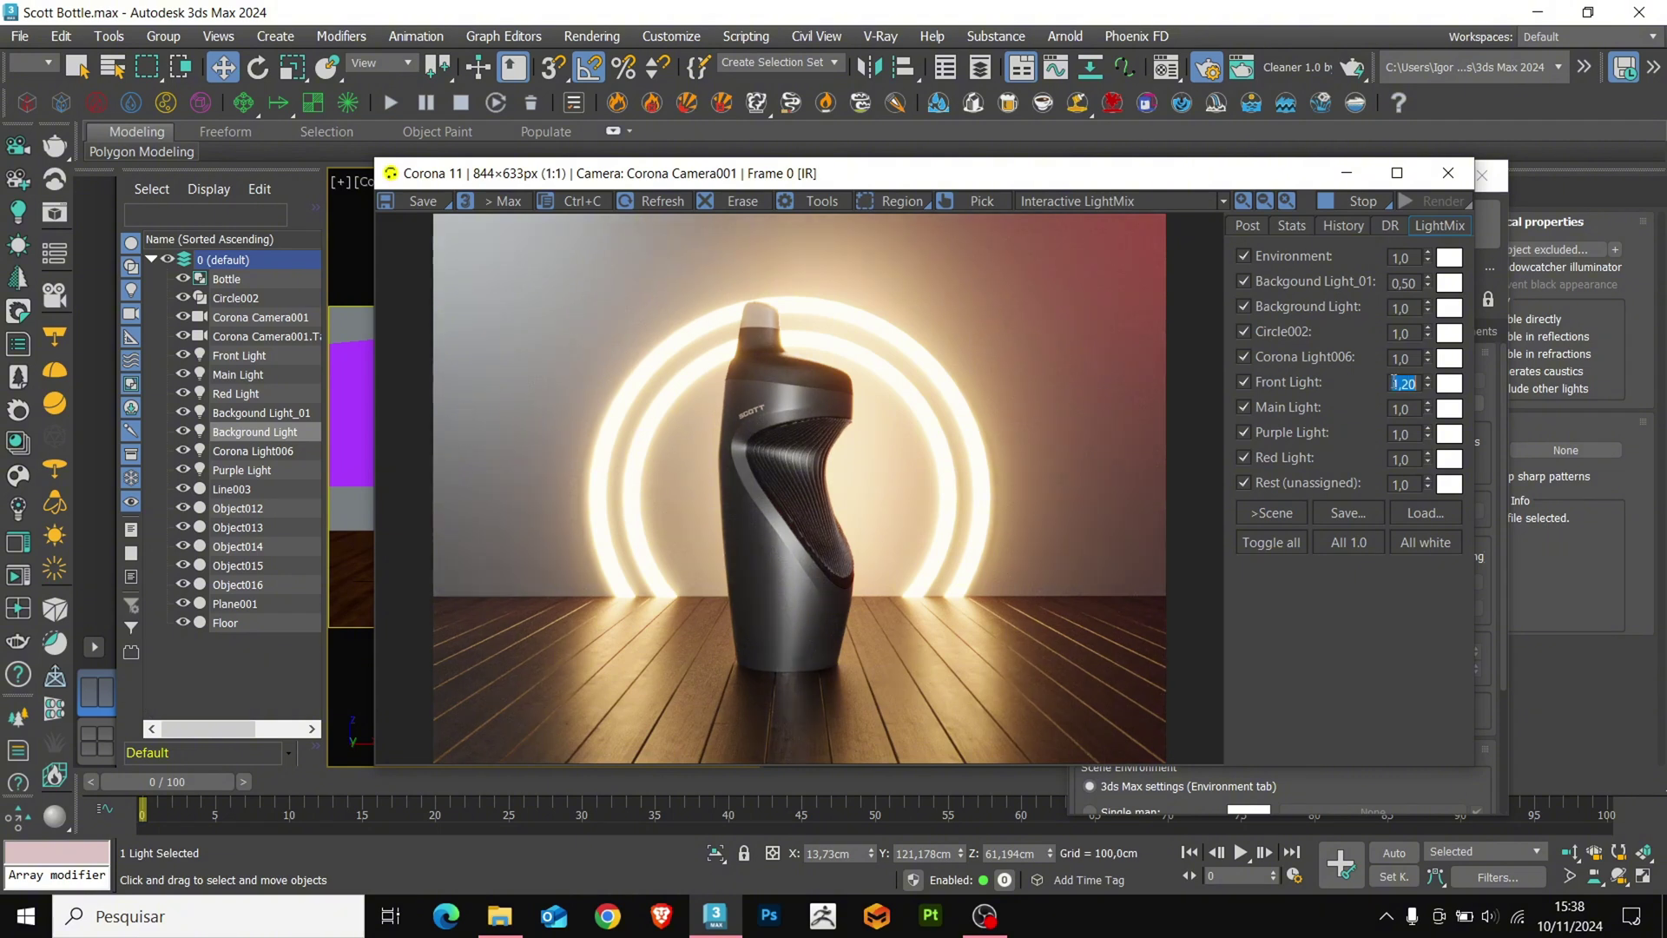
Set the Red Light's intensity to 0,8 in the LightMix
left_click(1268, 406)
double_click(1401, 457)
type("0,8")
key("Return")
left_click(1346, 306)
Set the render's tone-mapping contrast to 2,5 and its simple exposure to 0,1
left_click(1248, 226)
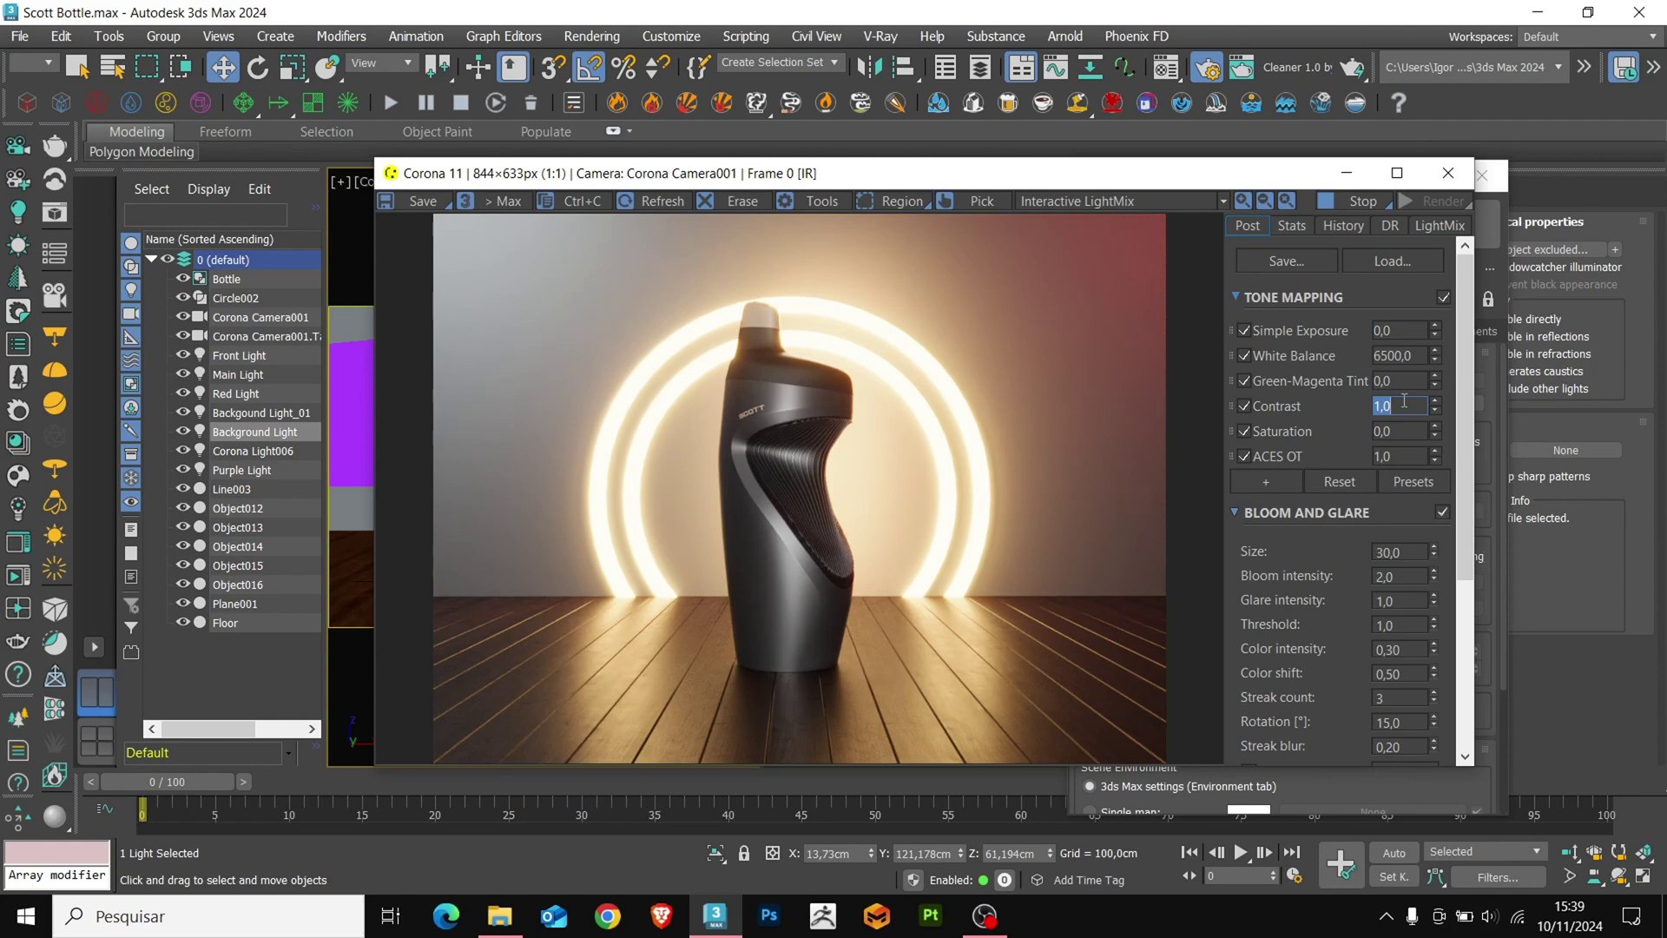
type("2.5")
key("Return")
mouse_move(1302, 424)
left_click(1393, 330)
type(".1")
key("Return")
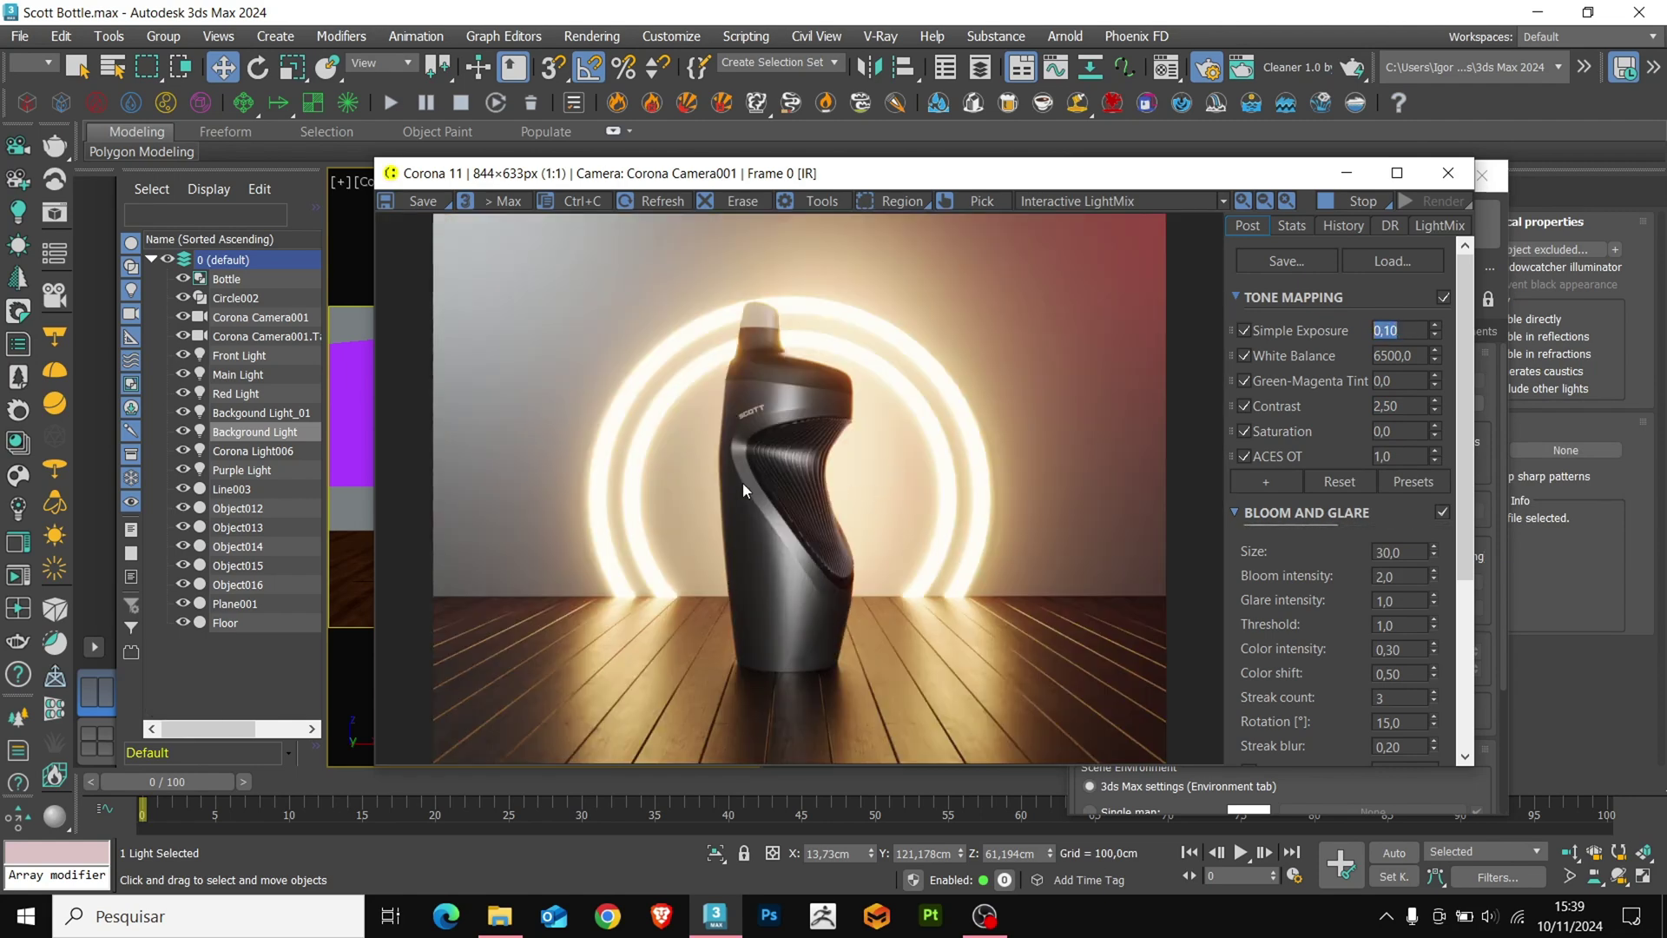
Minimize the render window, close the render settings, and move Background Light and Corona Light006 together about 57 cm along Y toward the bottle
left_click(1346, 172)
left_click(1482, 176)
left_click(838, 473)
middle_click_drag(942, 495, 932, 567, "alt")
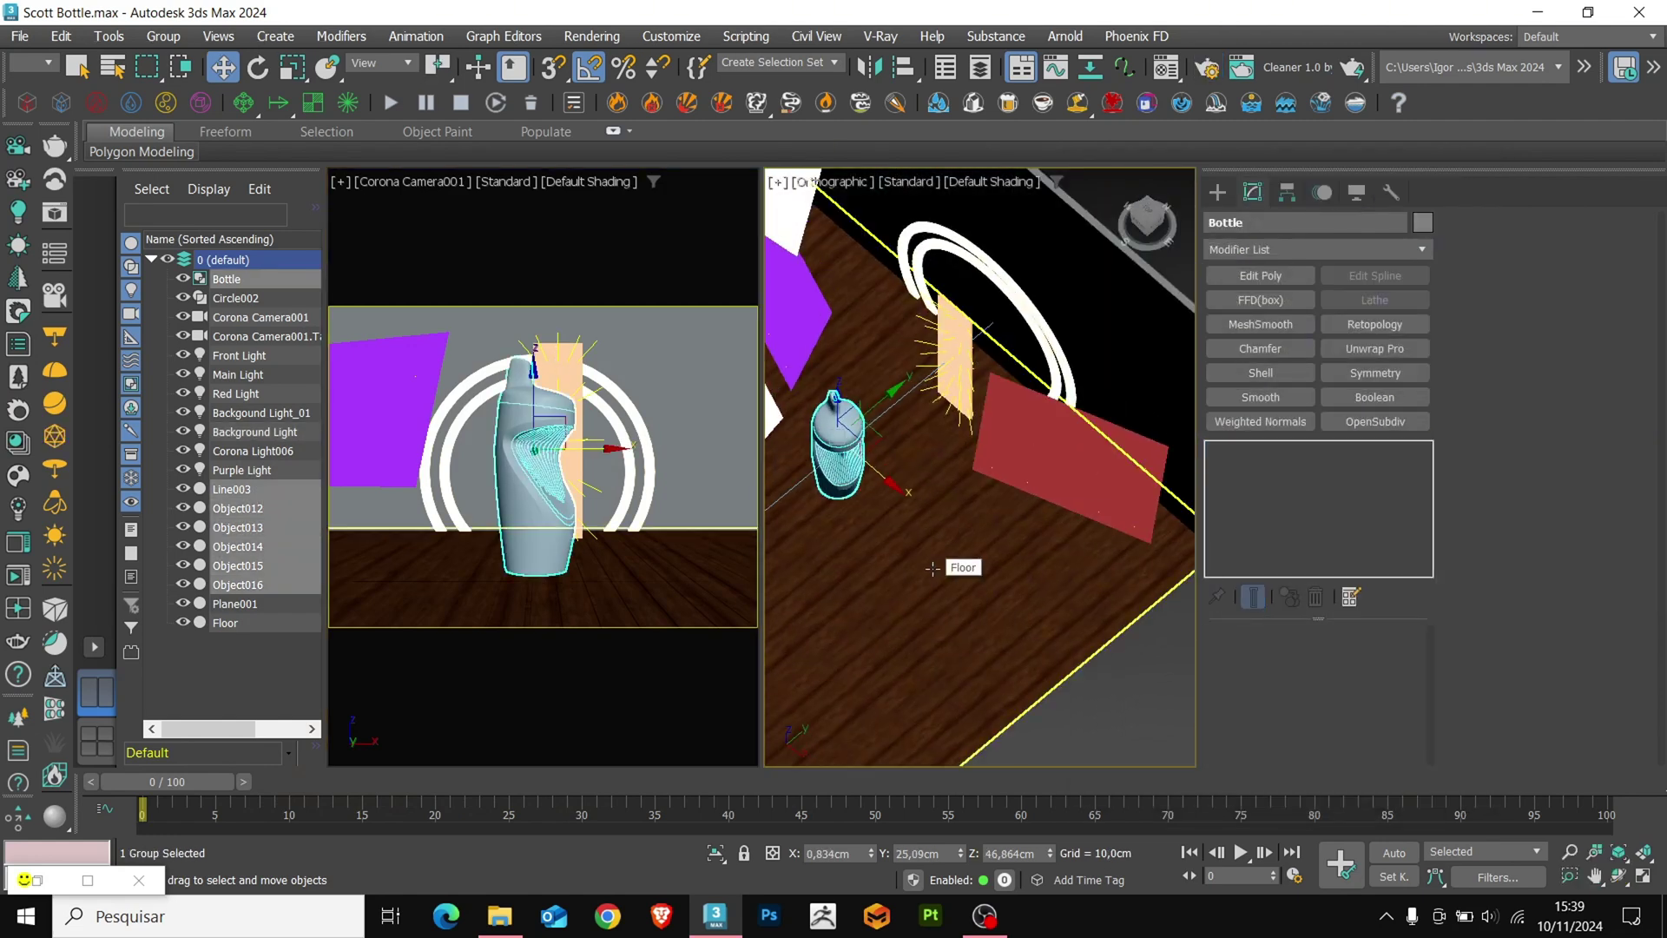
left_click(955, 372)
middle_click_drag(956, 372, 985, 439, "alt")
left_click(993, 323, "ctrl")
left_click_drag(1027, 379, 910, 387)
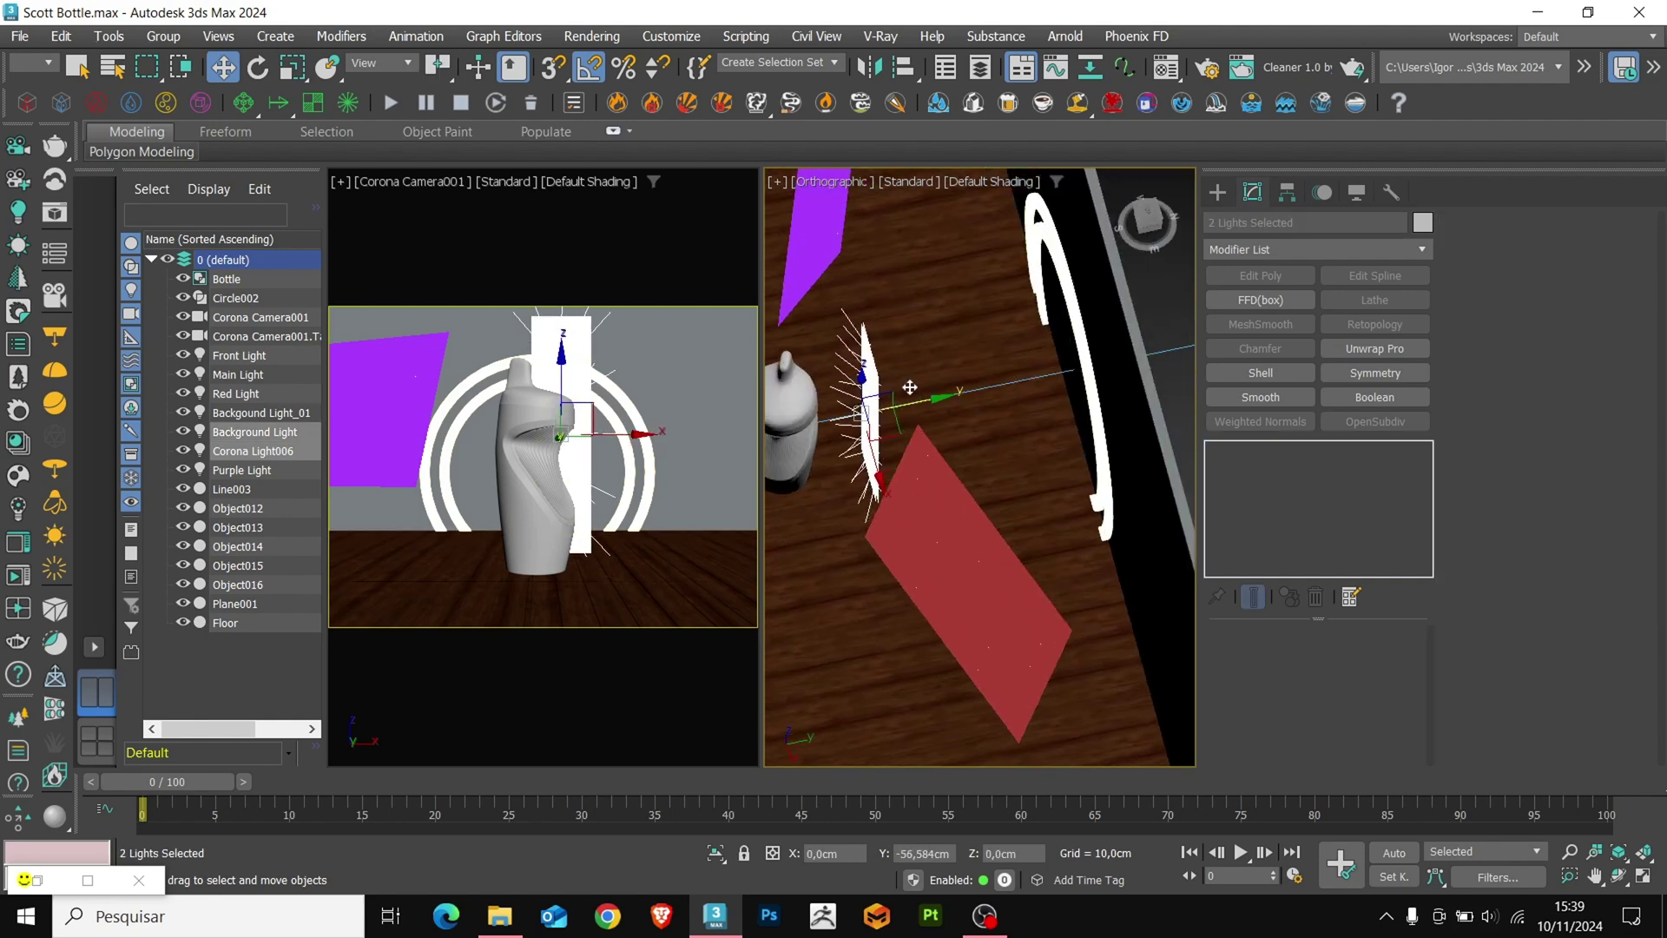
Move Corona Camera001 slightly along Y toward the bottle and lower it a little
middle_click_drag(910, 387, 979, 391, "alt")
middle_click_drag(969, 383, 877, 347, "alt")
left_click(830, 483)
left_click_drag(849, 458, 858, 455)
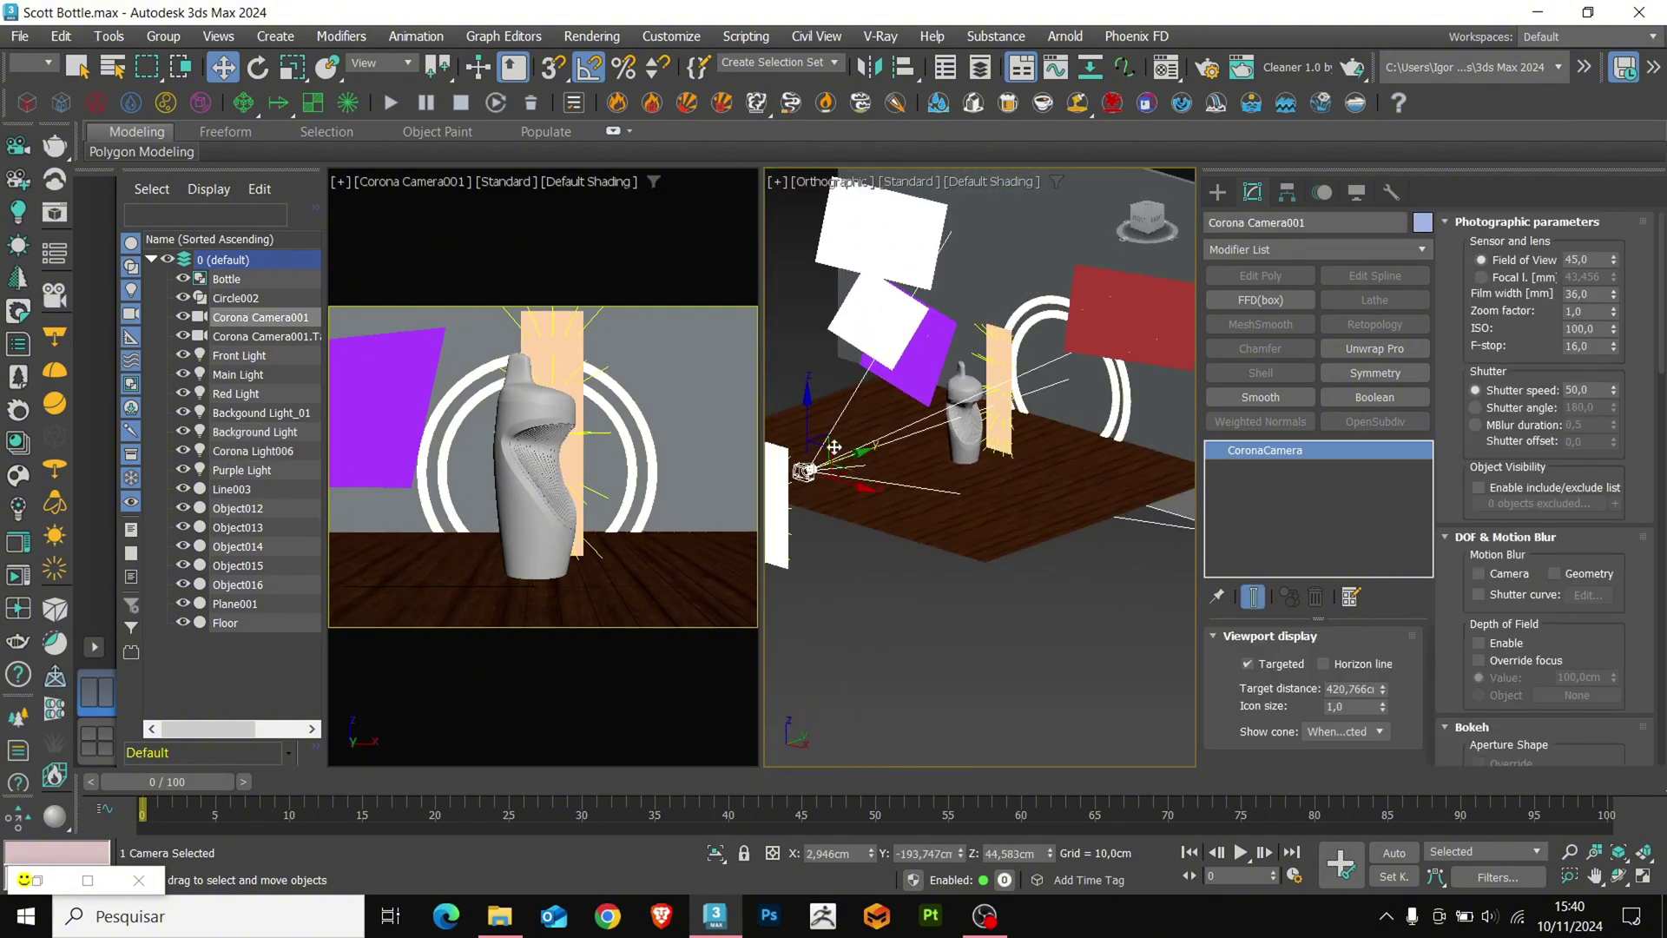
left_click_drag(810, 405, 809, 418)
Scale the Circle002 light rings up uniformly to about 135% in the front view
mouse_move(1164, 491)
middle_mouse_down("alt")
mouse_move(1106, 456)
mouse_move(1144, 502)
middle_mouse_up("alt")
left_click(1105, 454)
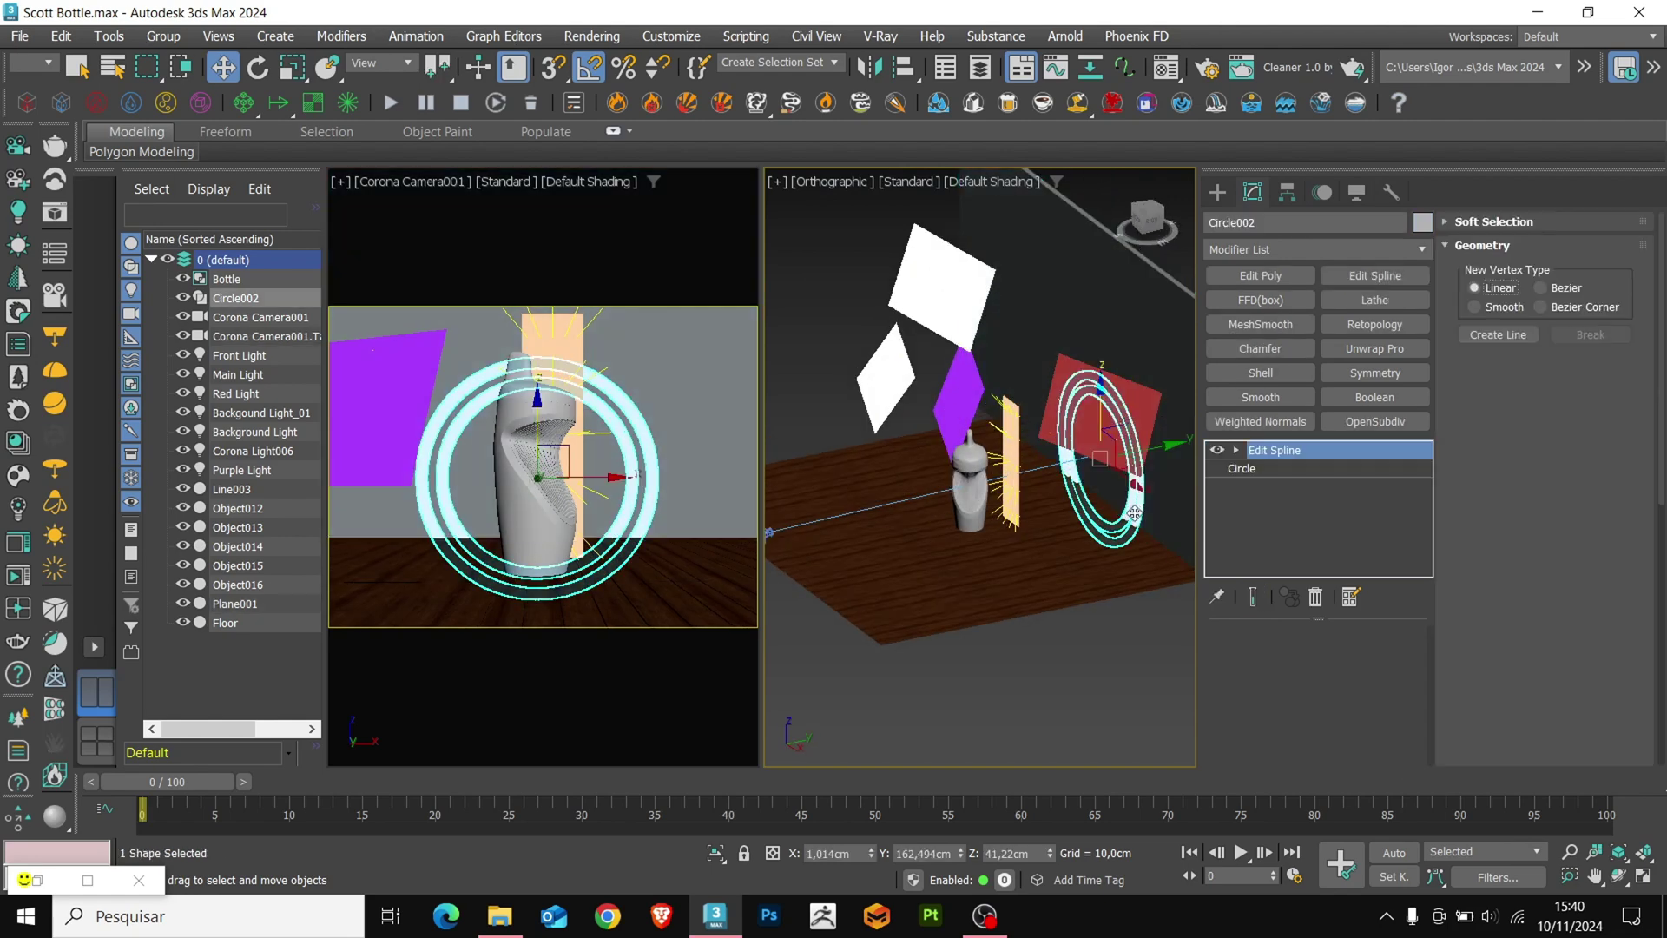
scroll(1144, 515, "up", 4)
left_click_drag(1058, 342, 991, 318)
key("ctrl+z")
key("f")
scroll(966, 465, "up", 4)
key("r")
left_click_drag(1003, 375, 1003, 364)
key("w")
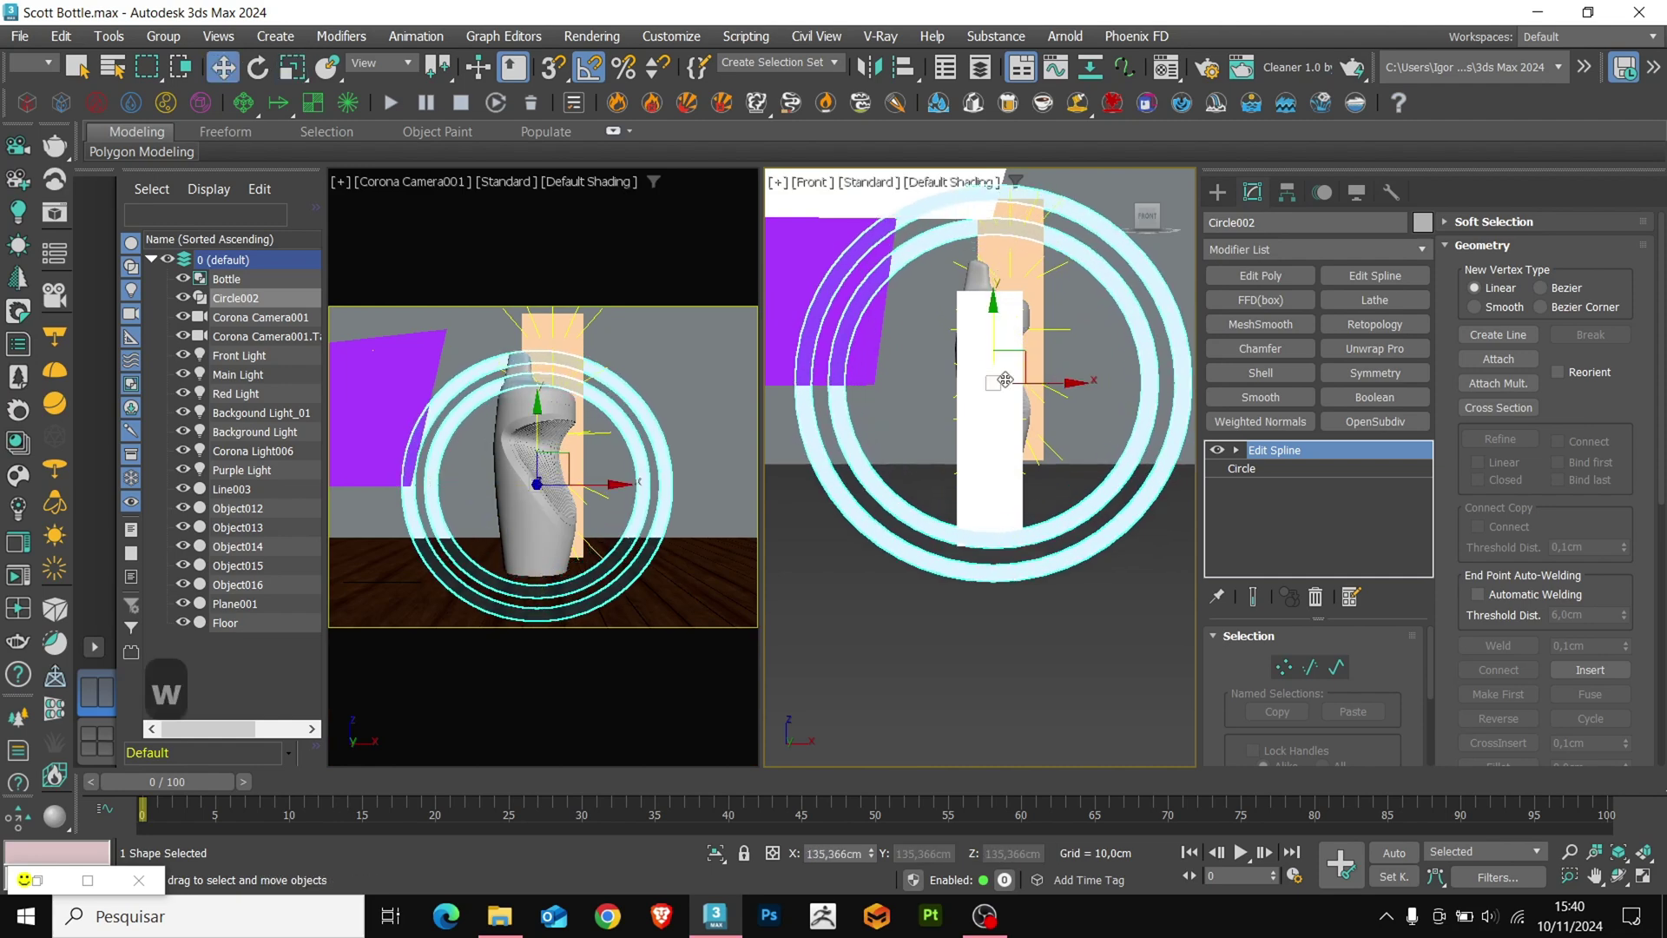
Lower Background Light and Corona Light006 together behind the bottle and adjust their height by scaling them along Z
middle_click_drag(1005, 379, 877, 425, "alt")
left_click(560, 347)
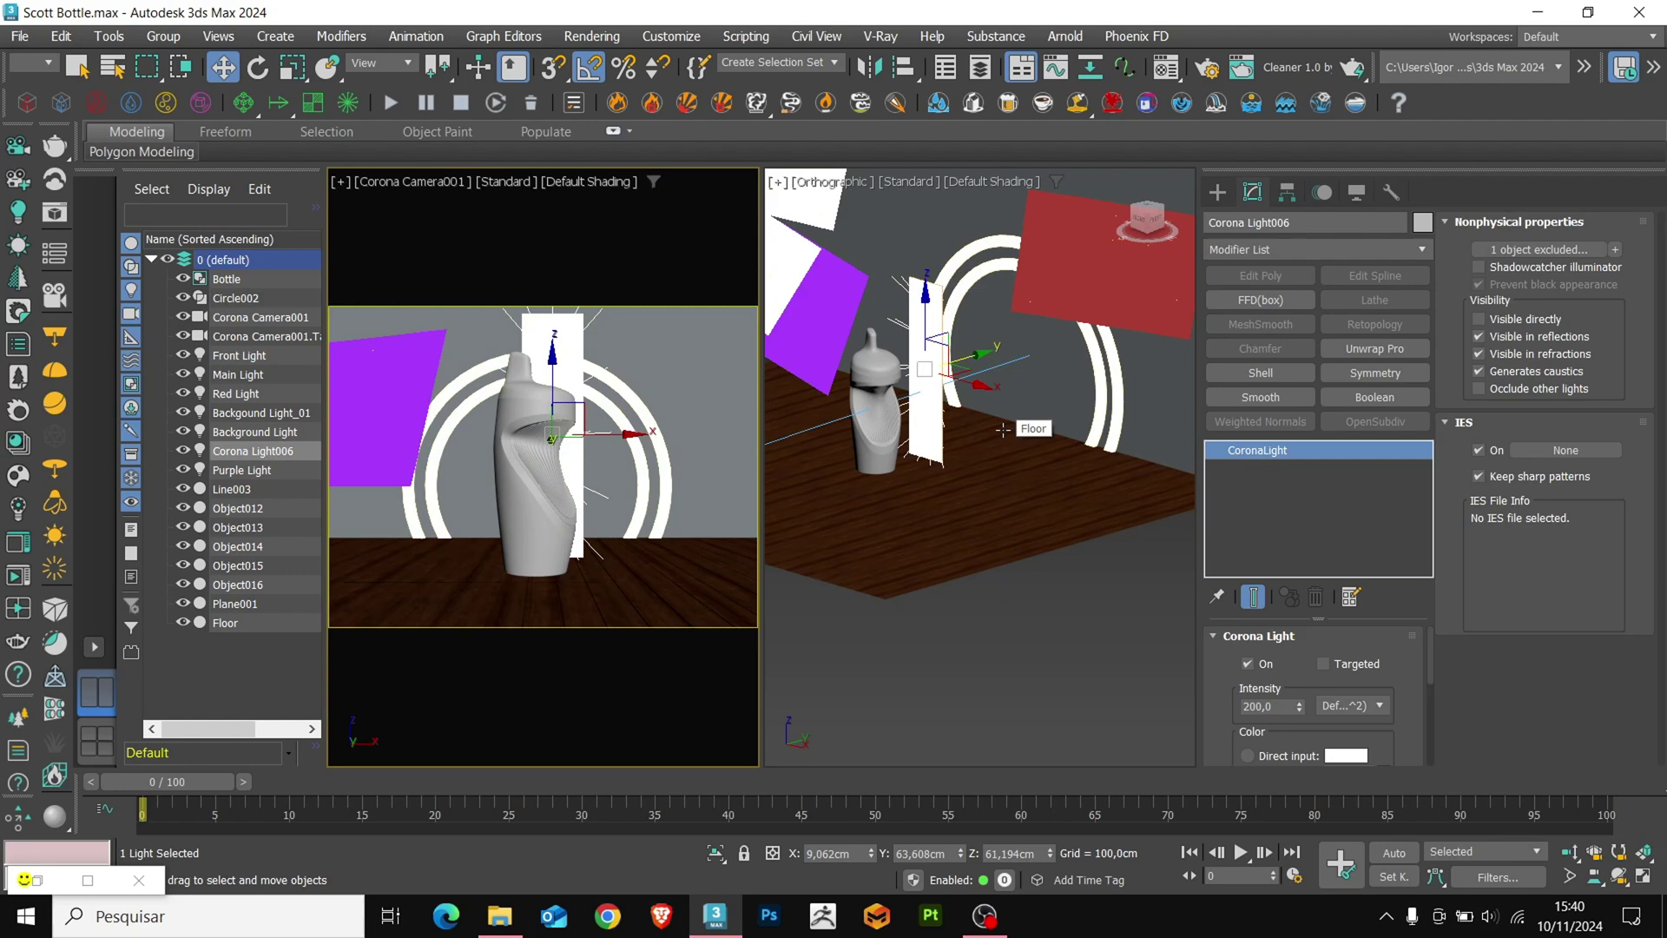
scroll(935, 296, "up", 3)
middle_click_drag(935, 296, 894, 633, "alt")
left_click(923, 365, "ctrl")
middle_click_drag(923, 365, 934, 408, "alt")
key("r")
key("w")
left_click_drag(913, 364, 913, 396)
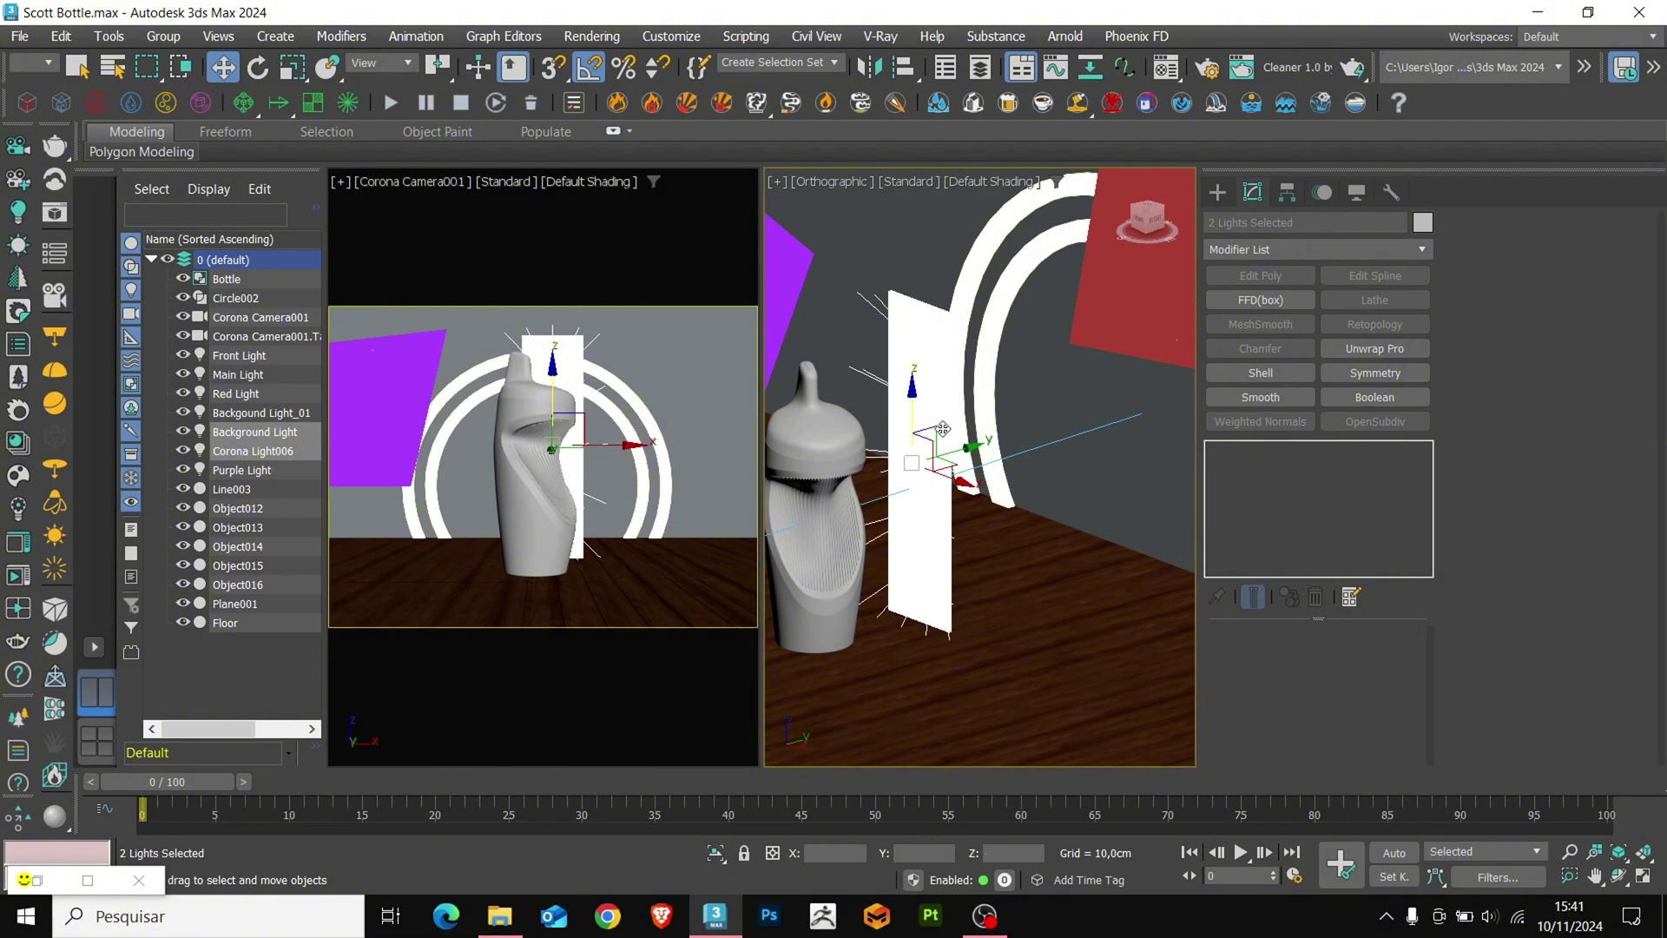
middle_click_drag(912, 395, 988, 499, "alt")
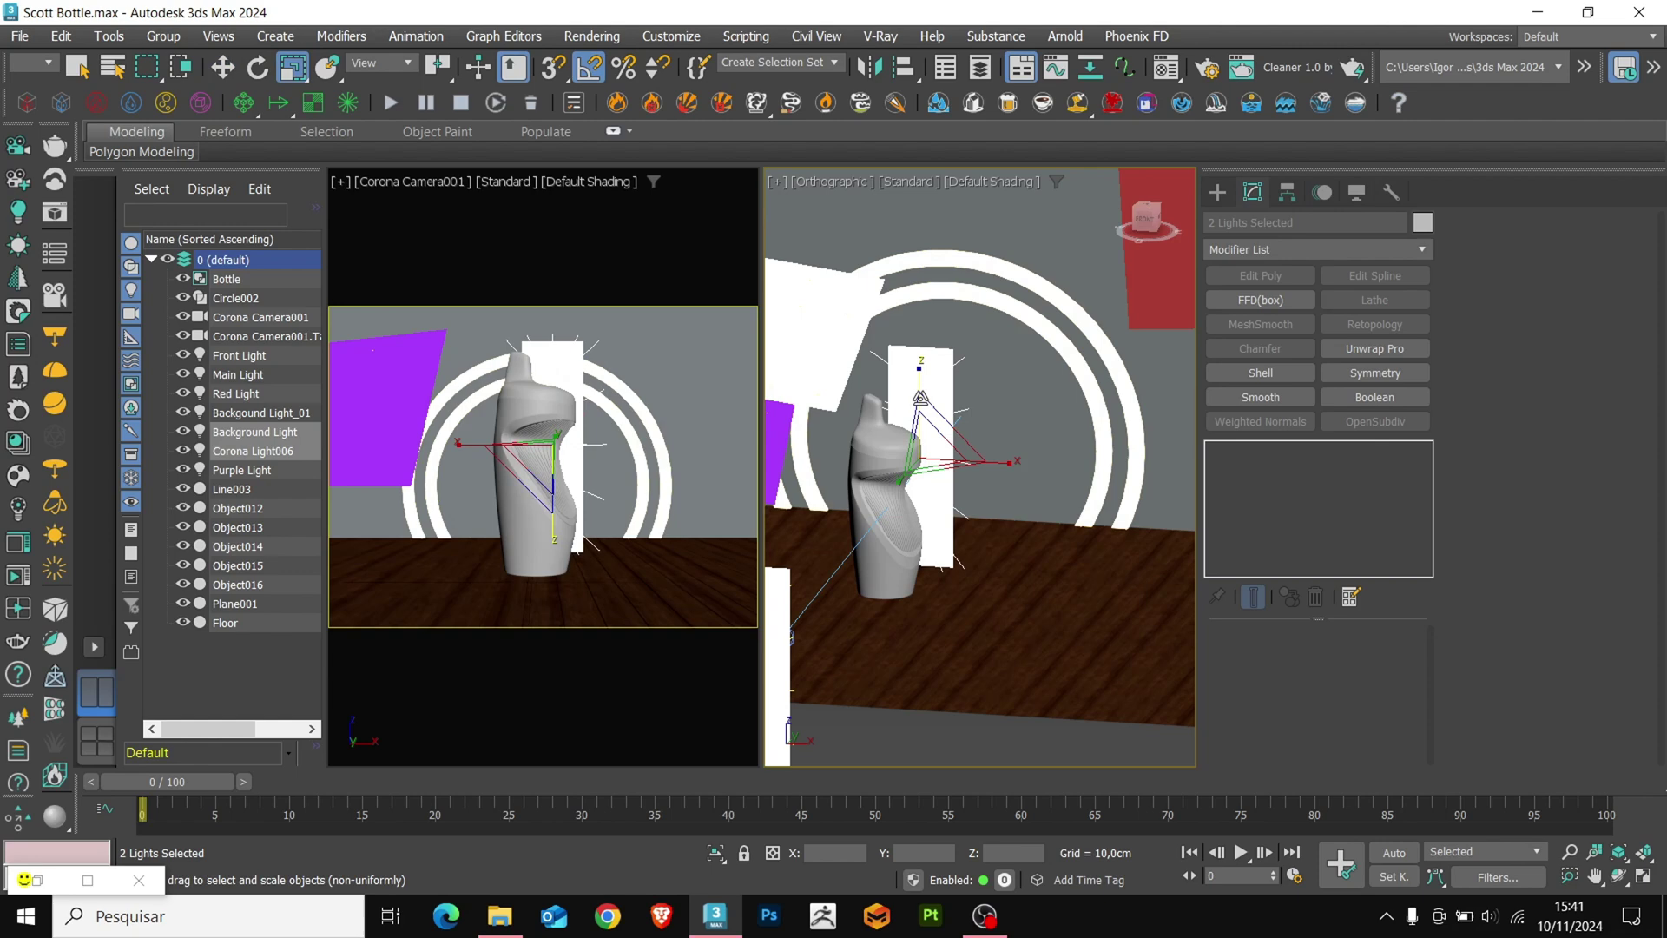
left_click_drag(919, 395, 920, 384)
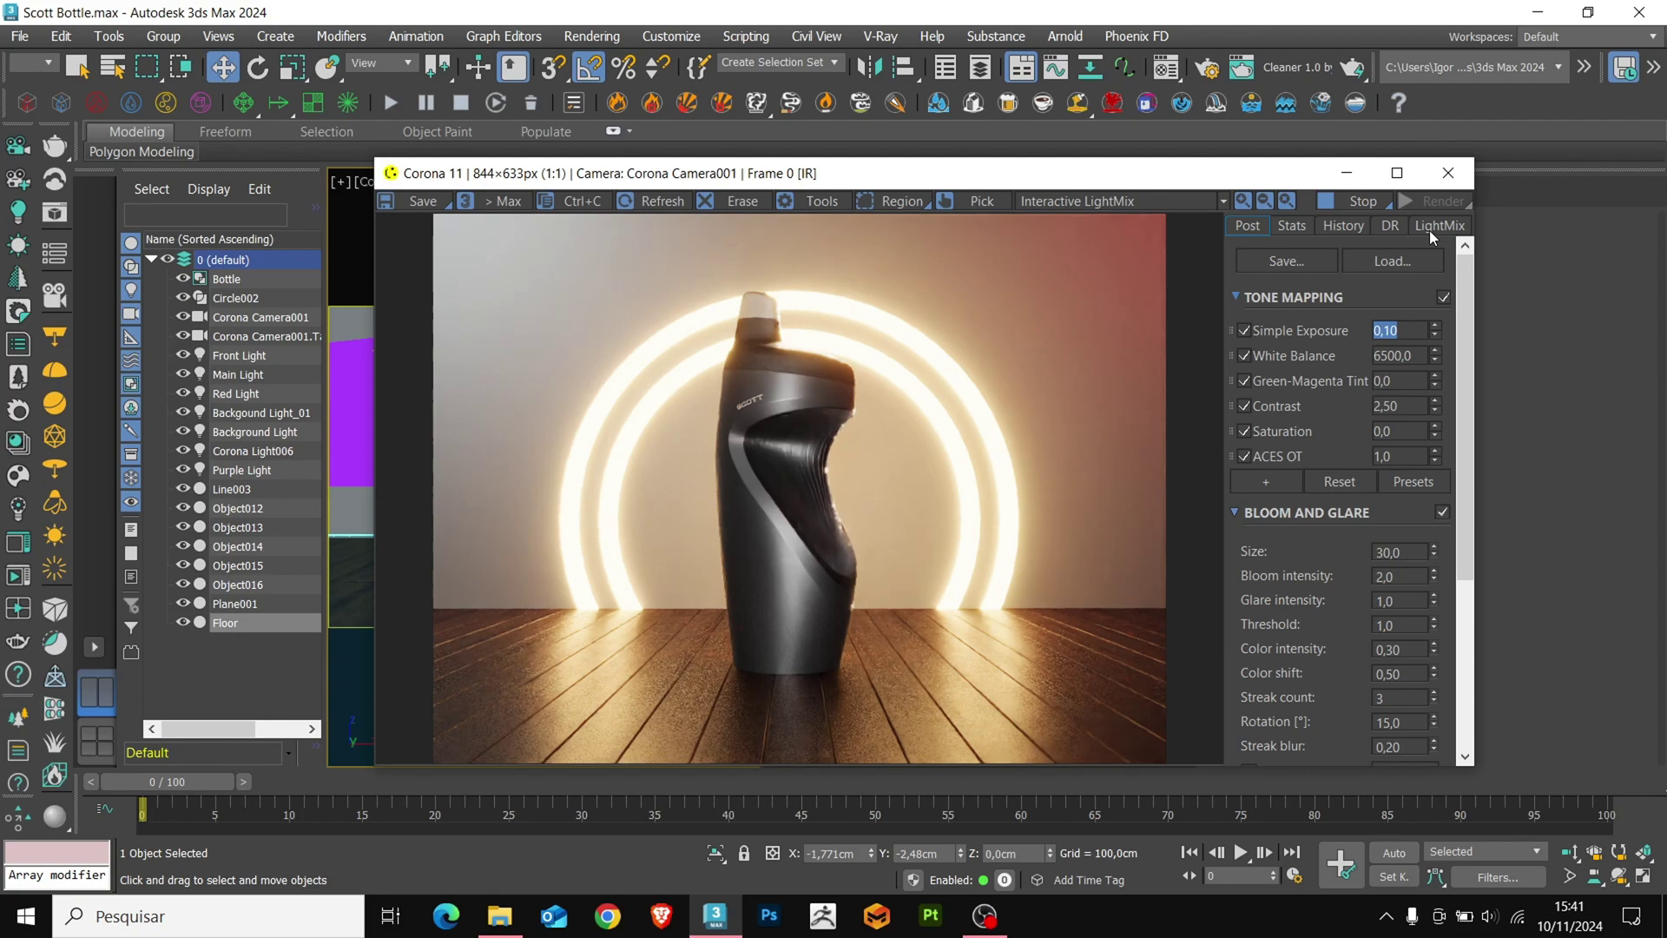
Show the camera view in wireframe and shift Background Light and Corona Light006 slightly along X toward the bottle's centre
left_click_drag(1293, 179, 1267, 530)
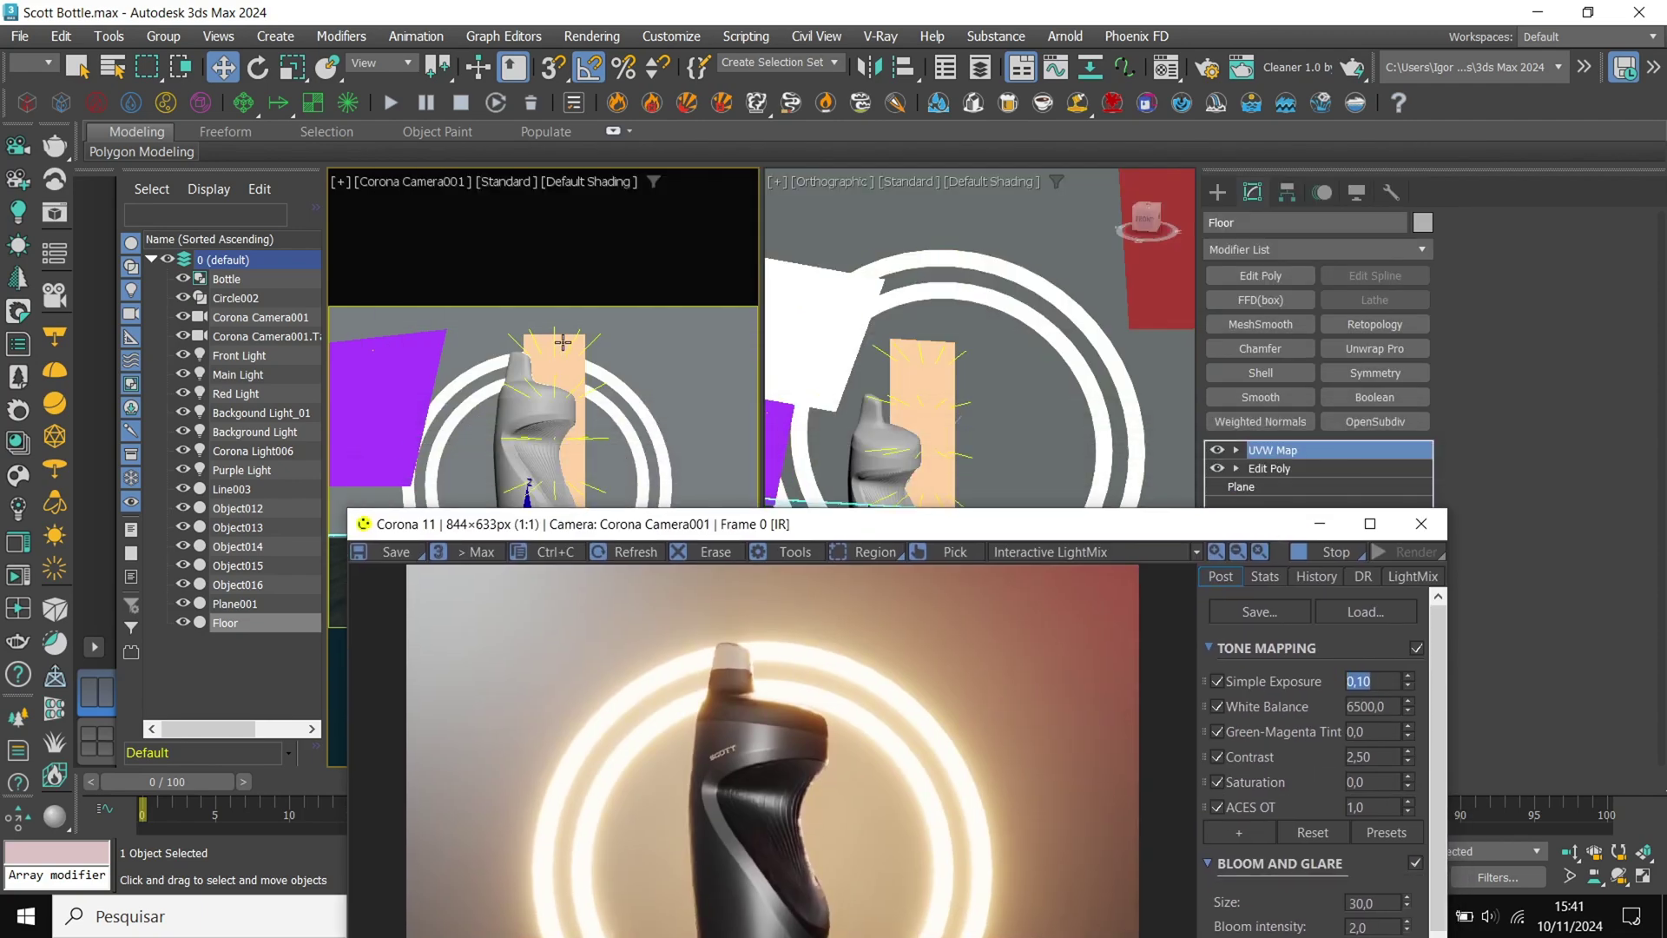
key("F3")
left_click_drag(606, 326, 575, 345)
left_click_drag(686, 517, 1040, 161)
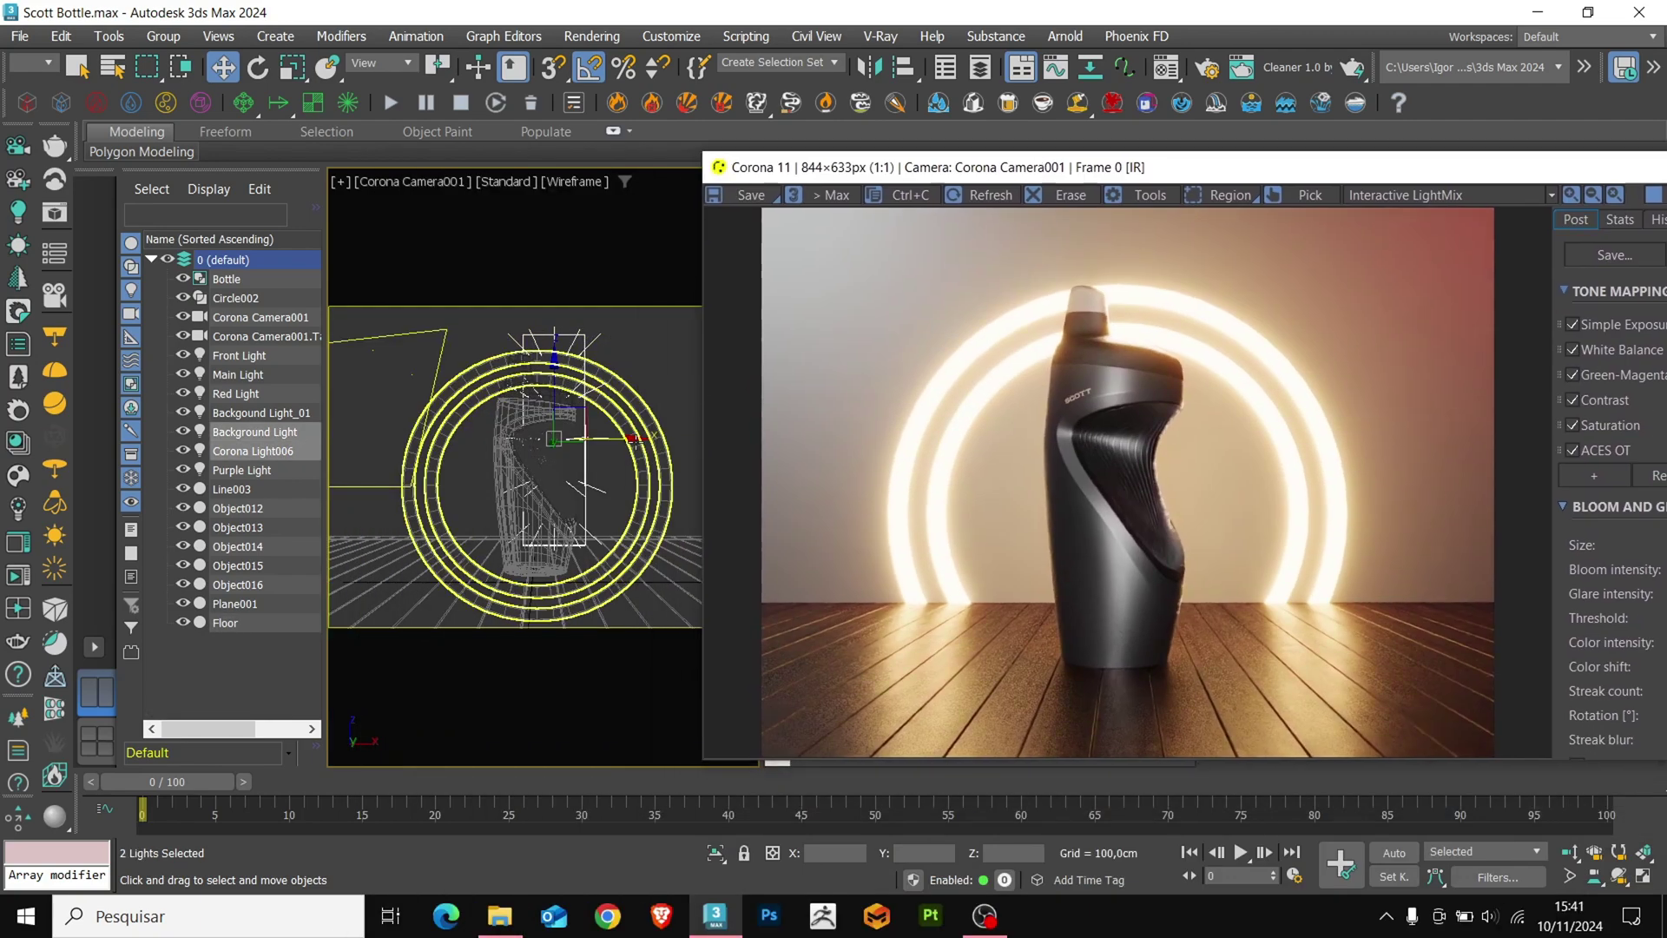
left_click_drag(636, 441, 622, 441)
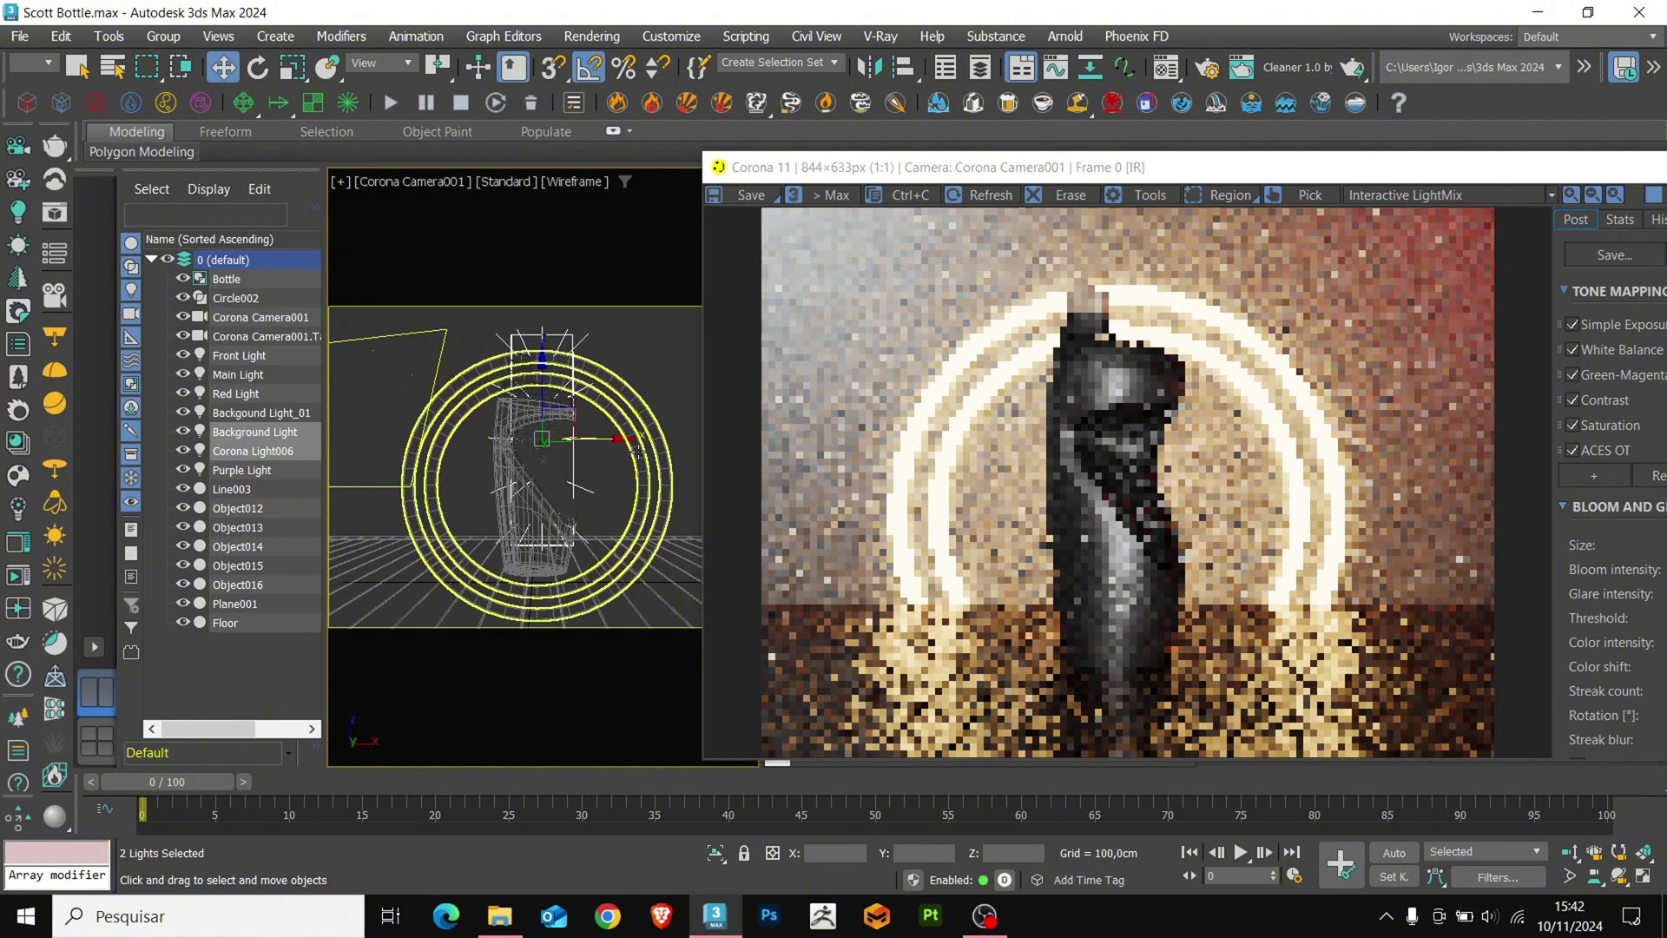
left_click_drag(1246, 167, 1003, 142)
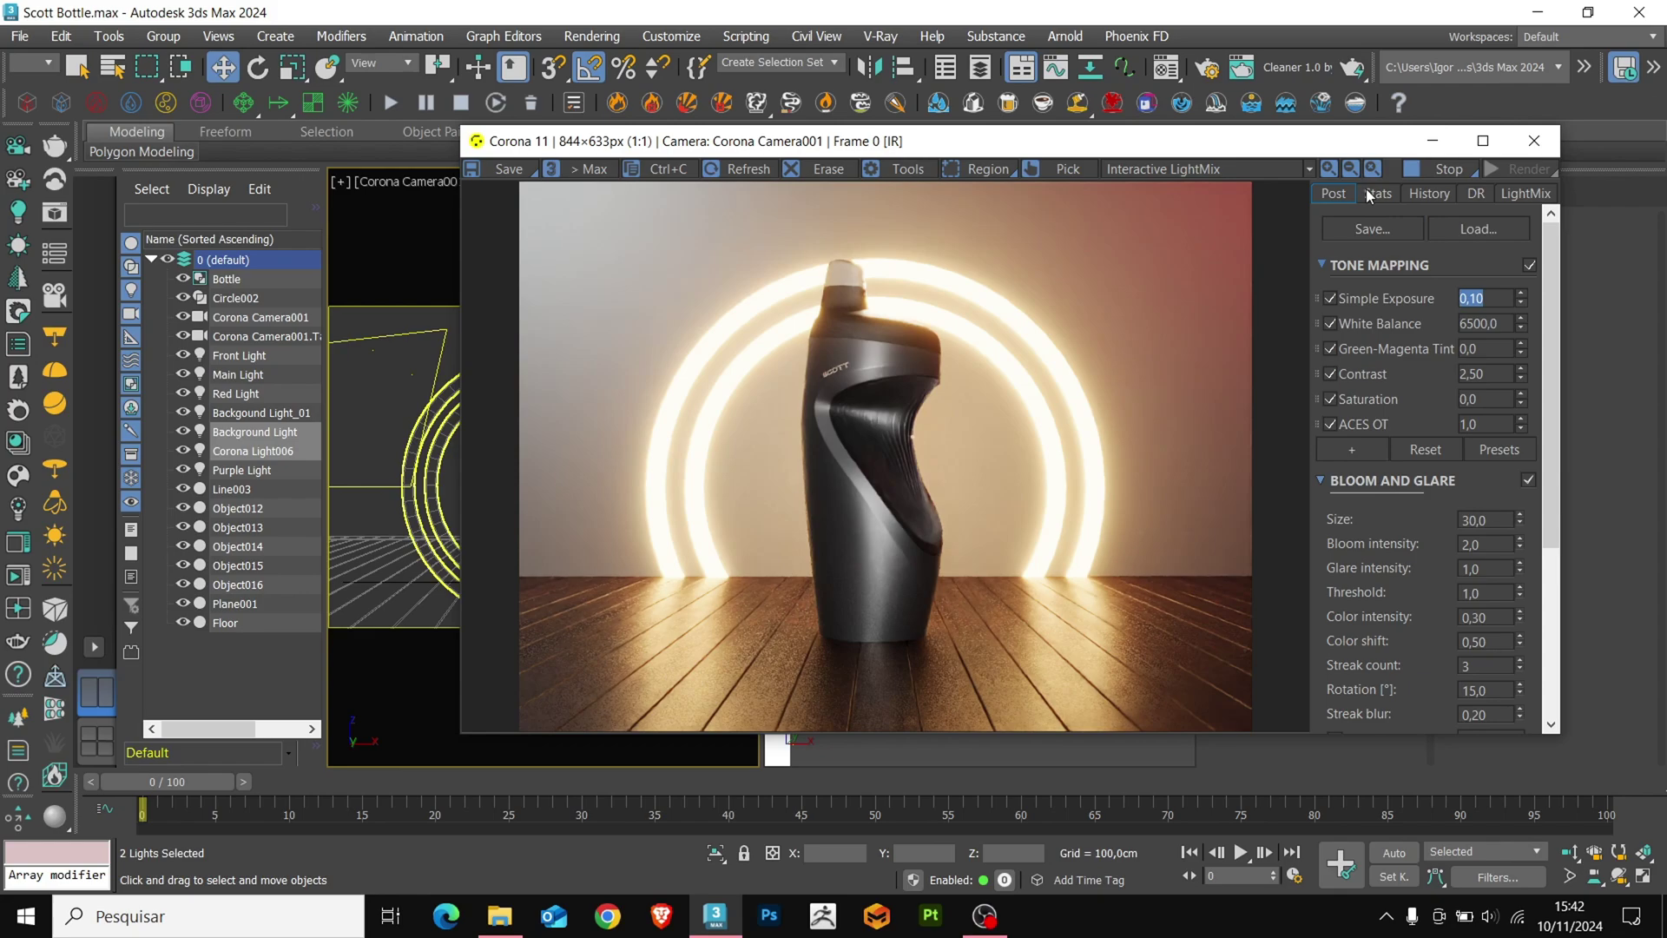
Set the bump amount of the floor's Wenge Semigloss material to 0,8 and stop the interactive render
left_click_drag(1358, 144, 708, 120)
left_click(1065, 651)
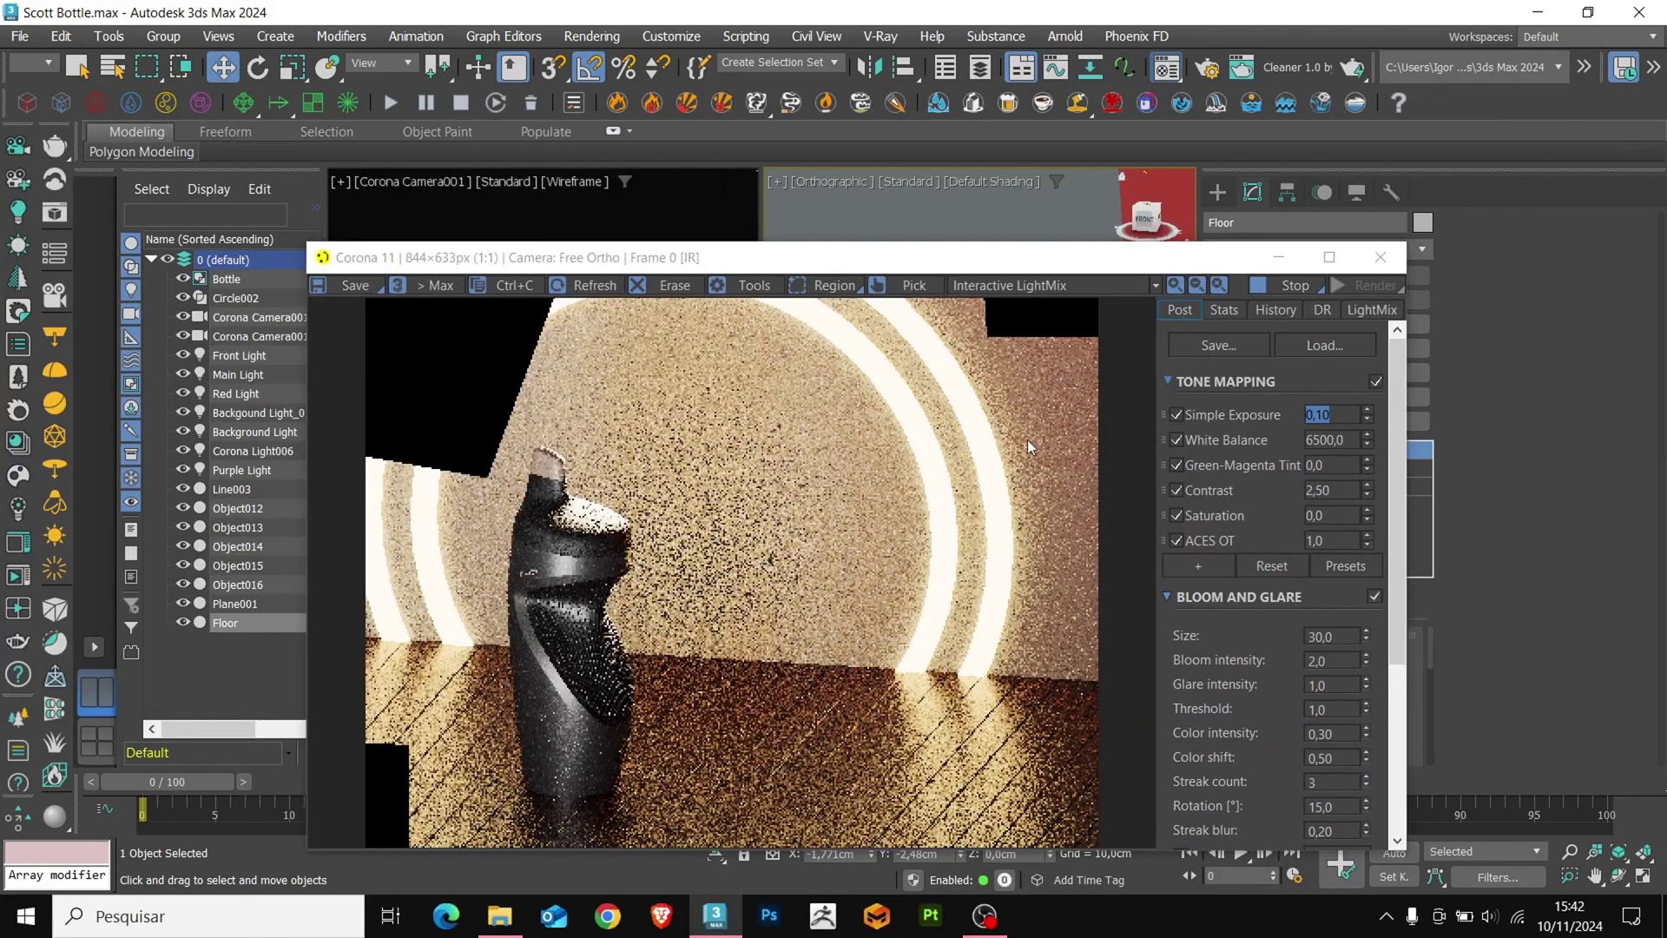
key("m")
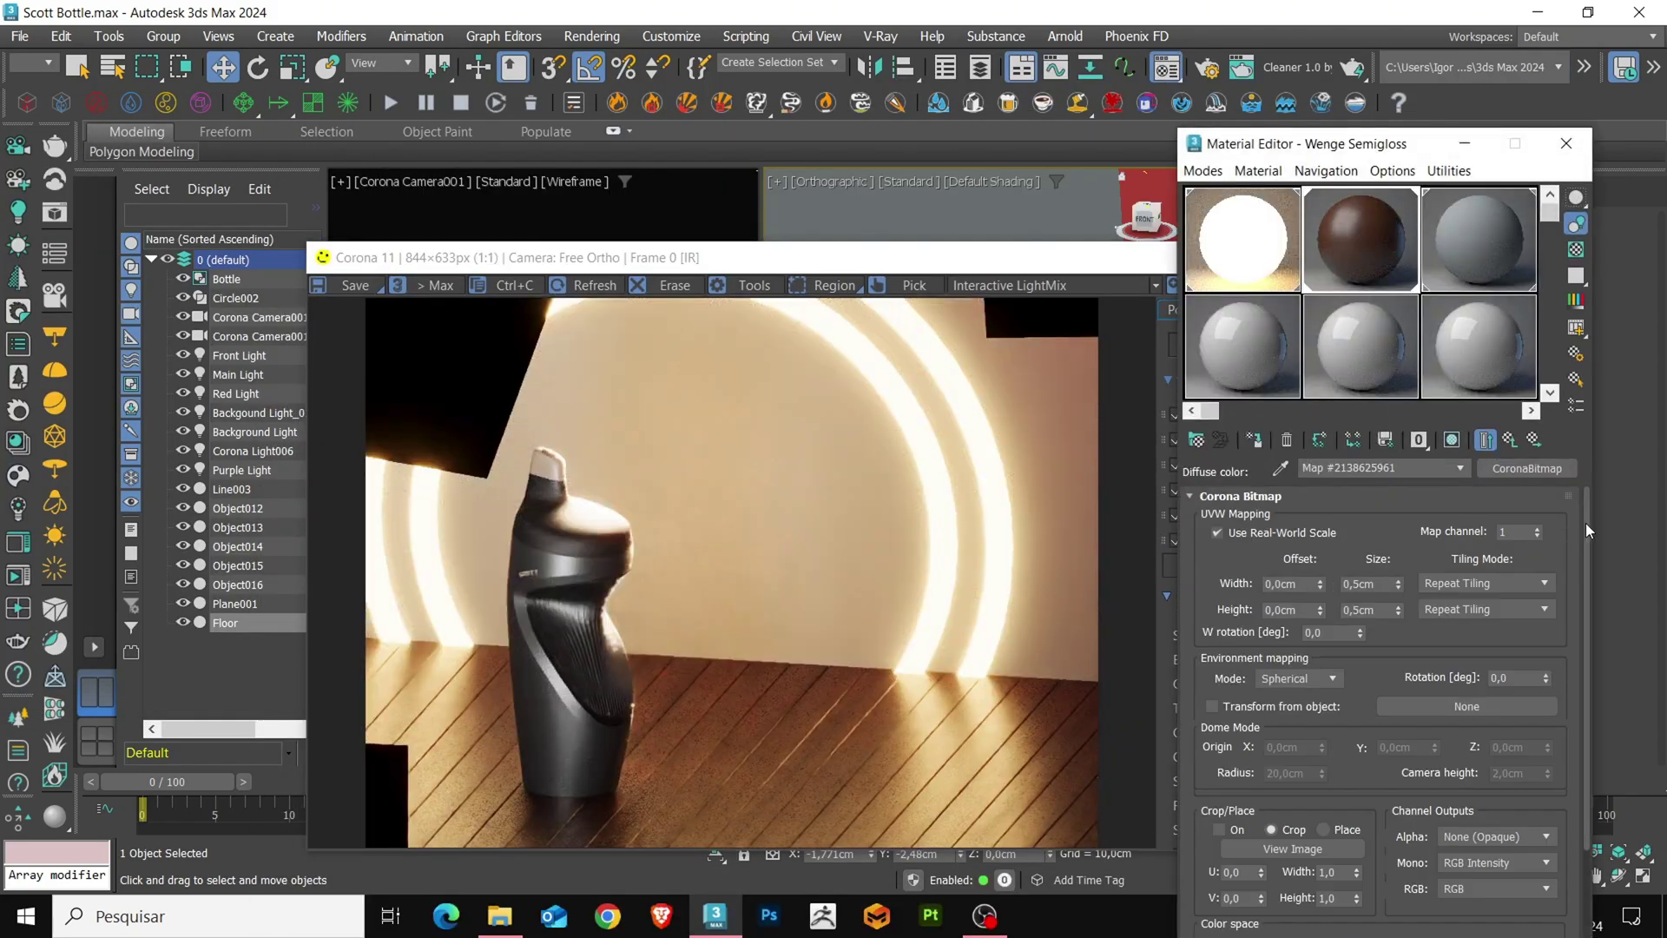
left_click_drag(1586, 523, 1593, 571)
left_click(1510, 440)
scroll(1592, 571, "down", 10)
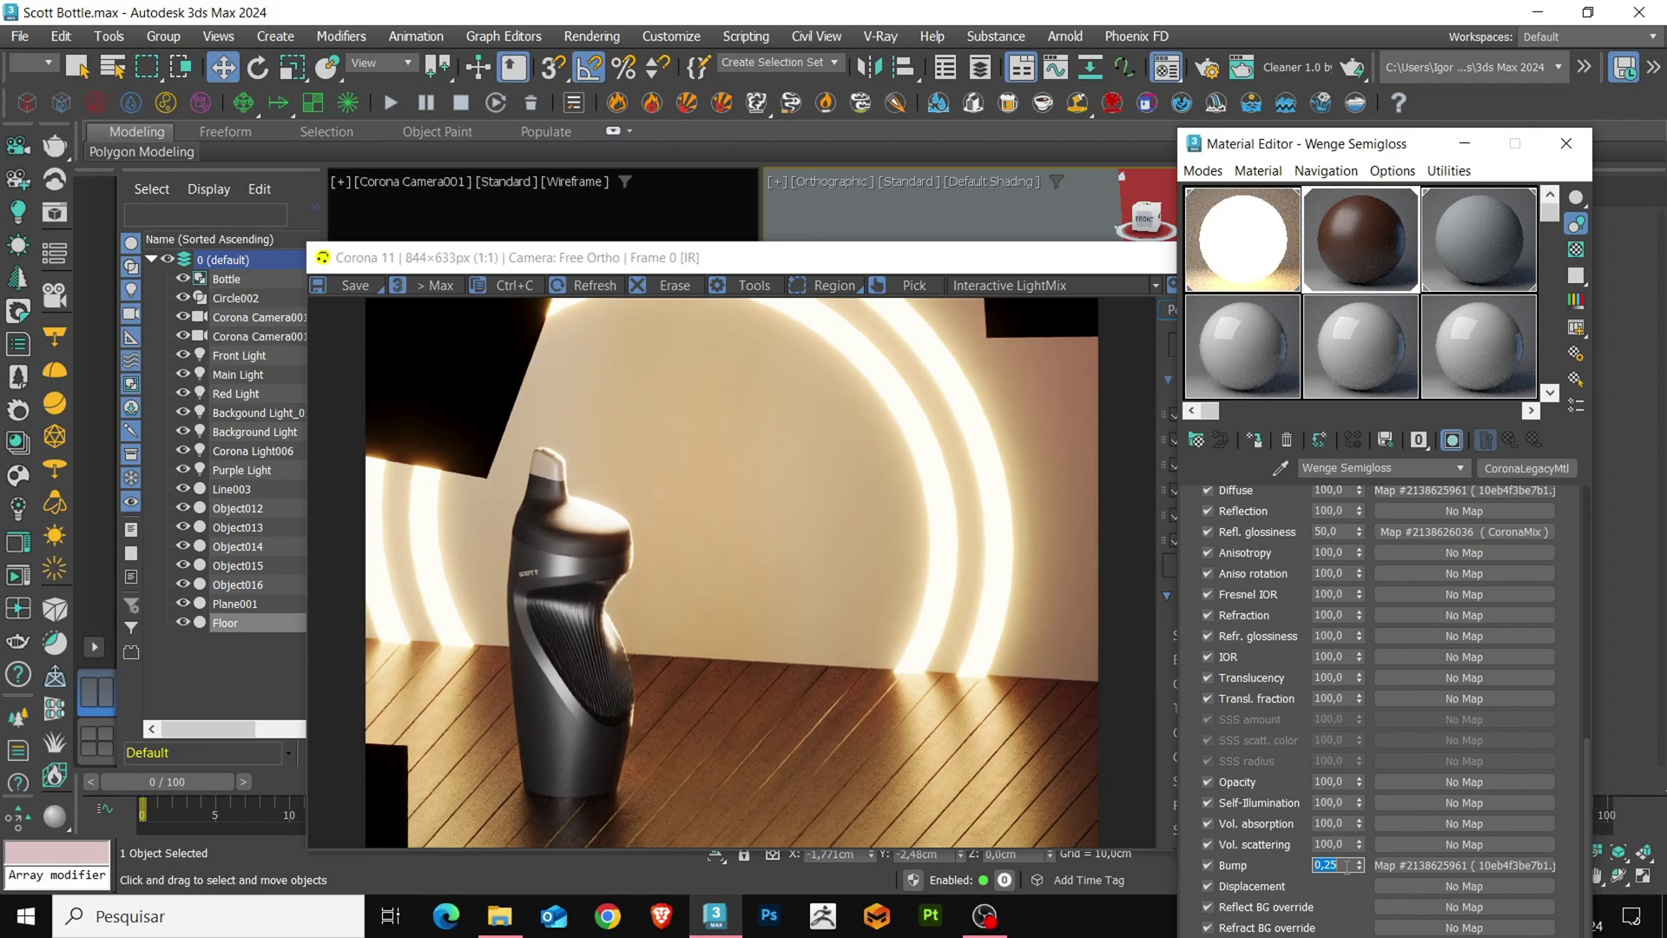
type("0,8")
key("Return")
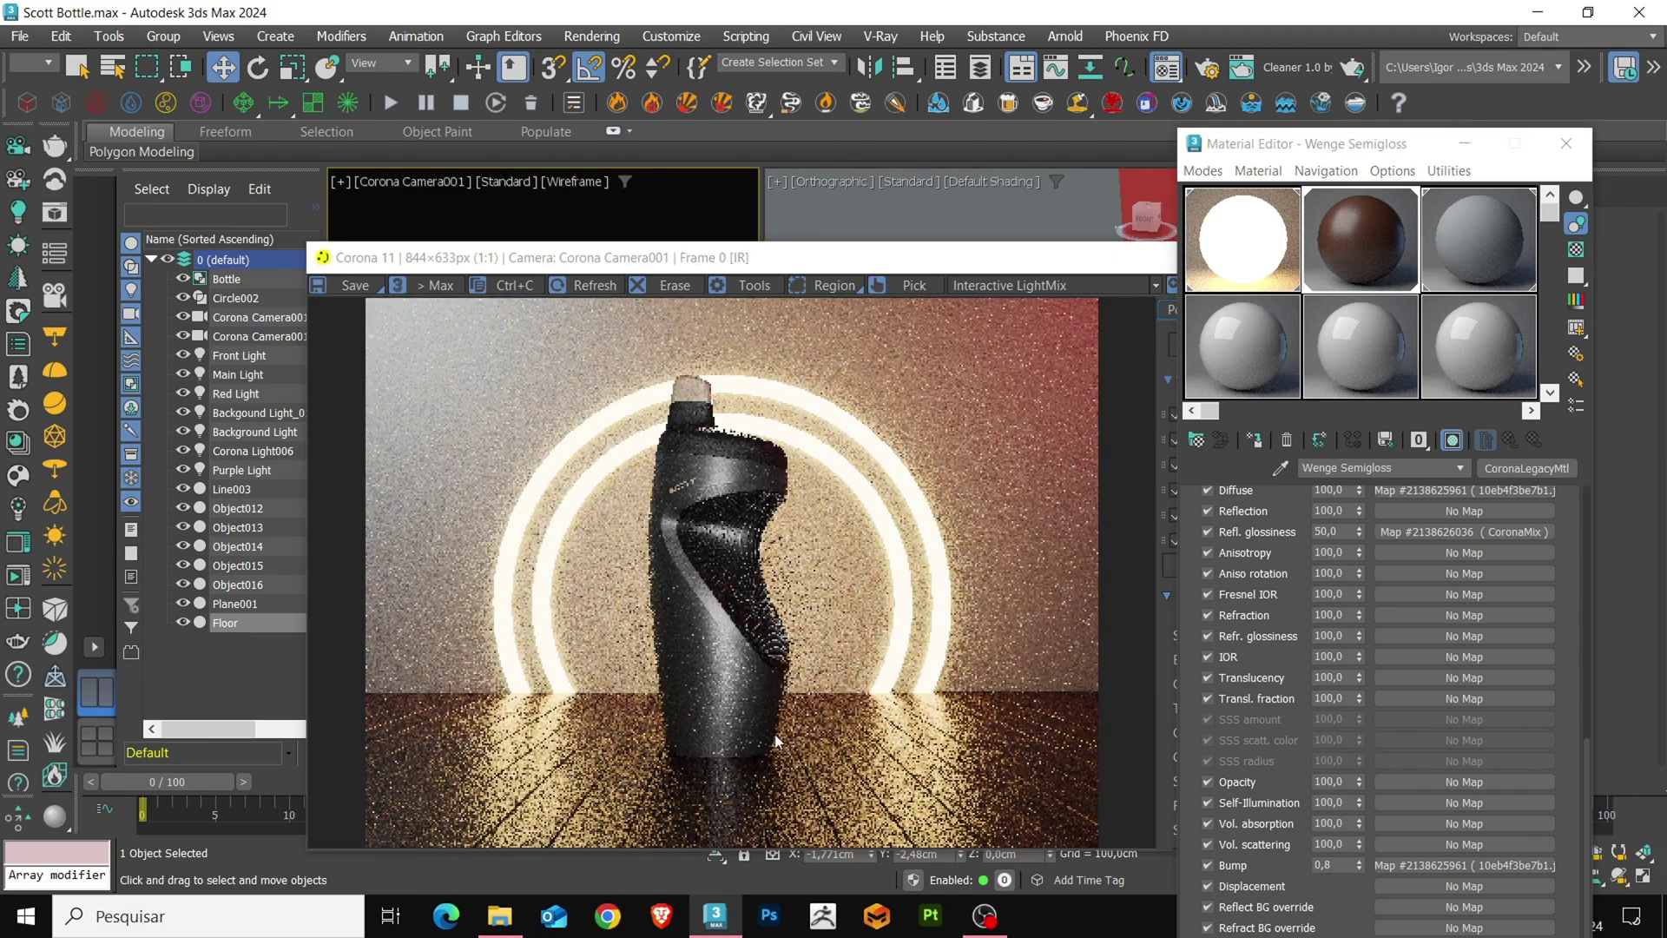
left_click(1566, 143)
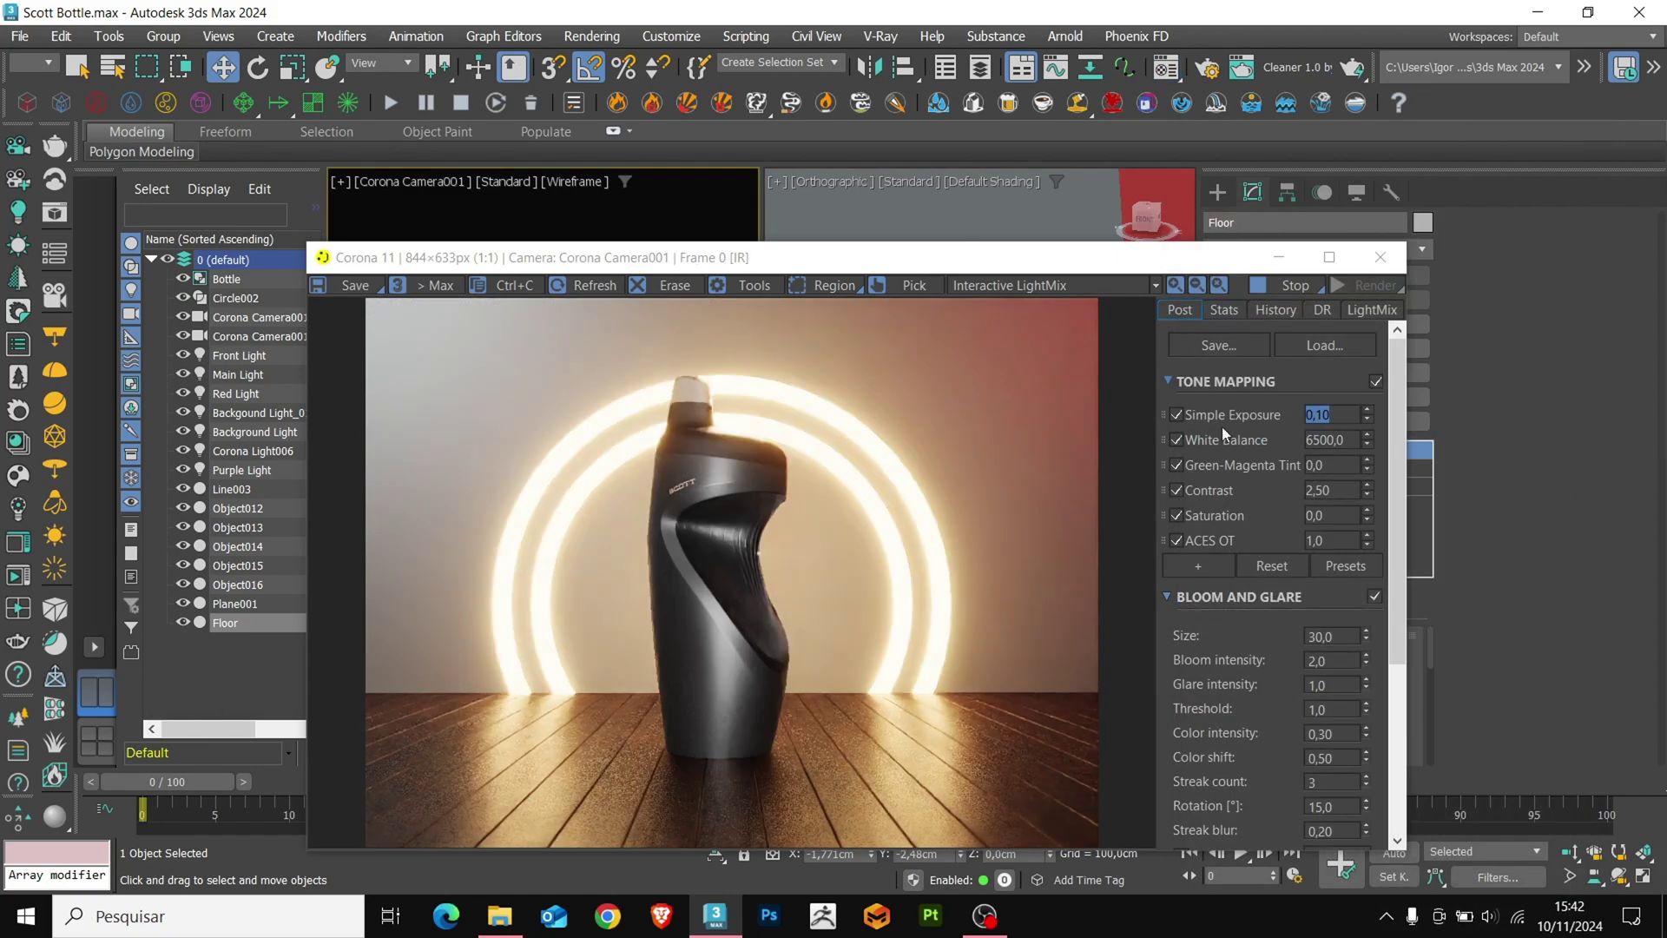
left_click(1291, 285)
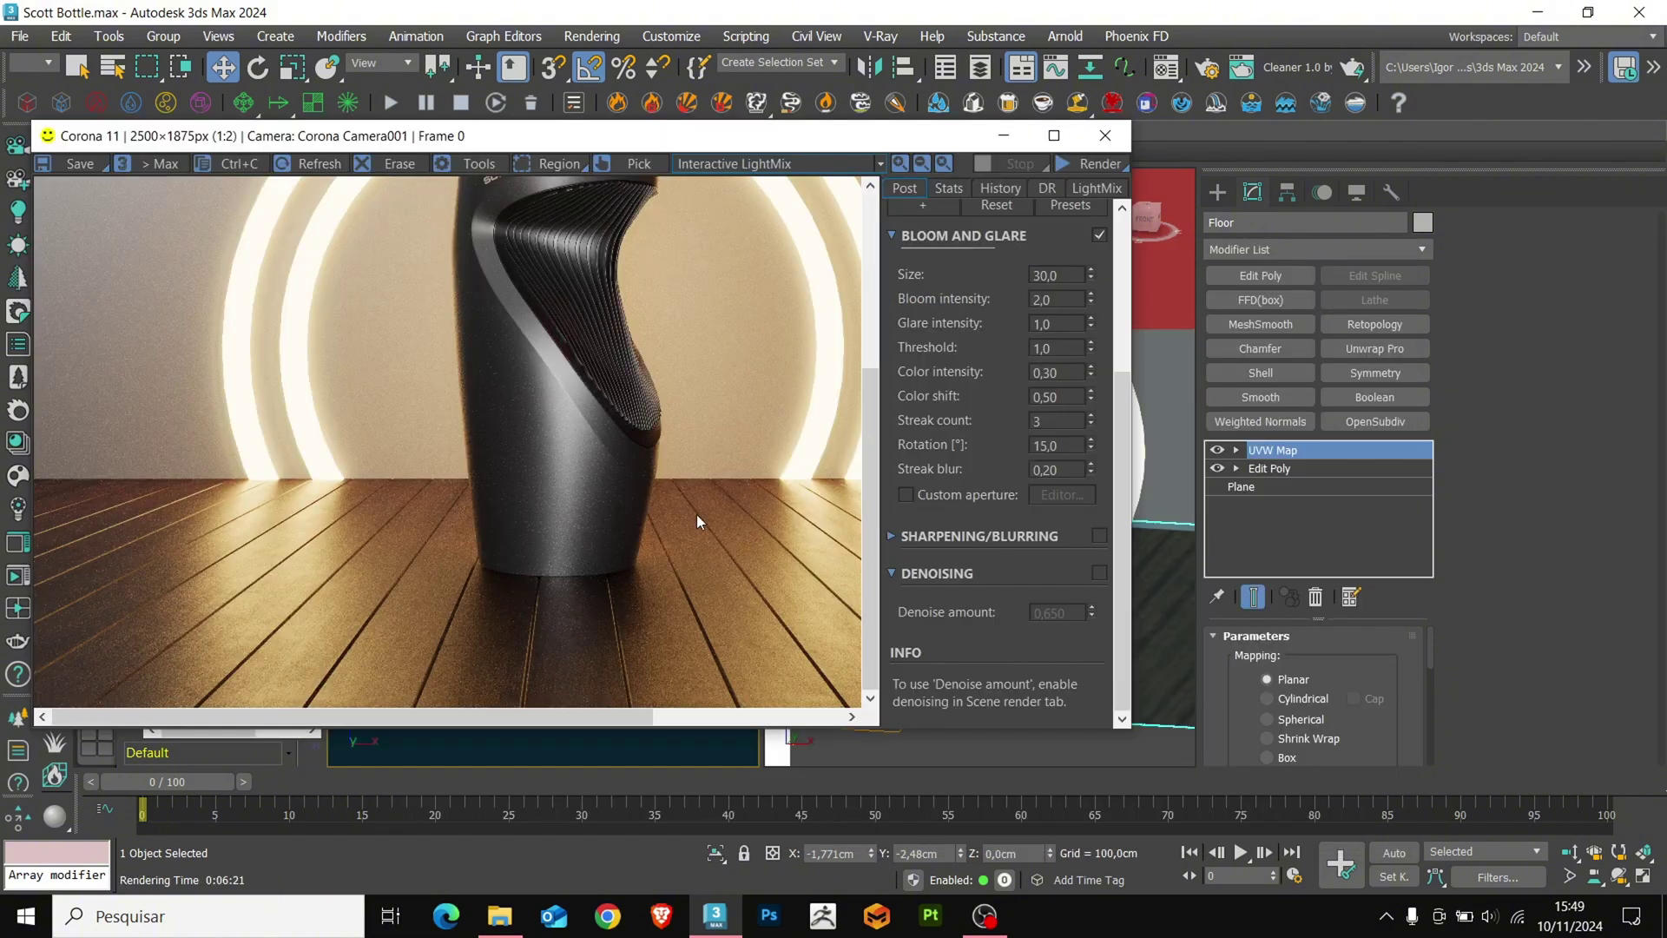
Close the render window and set the render's denoising mode to Corona High Quality
left_click(1105, 135)
left_click(1209, 68)
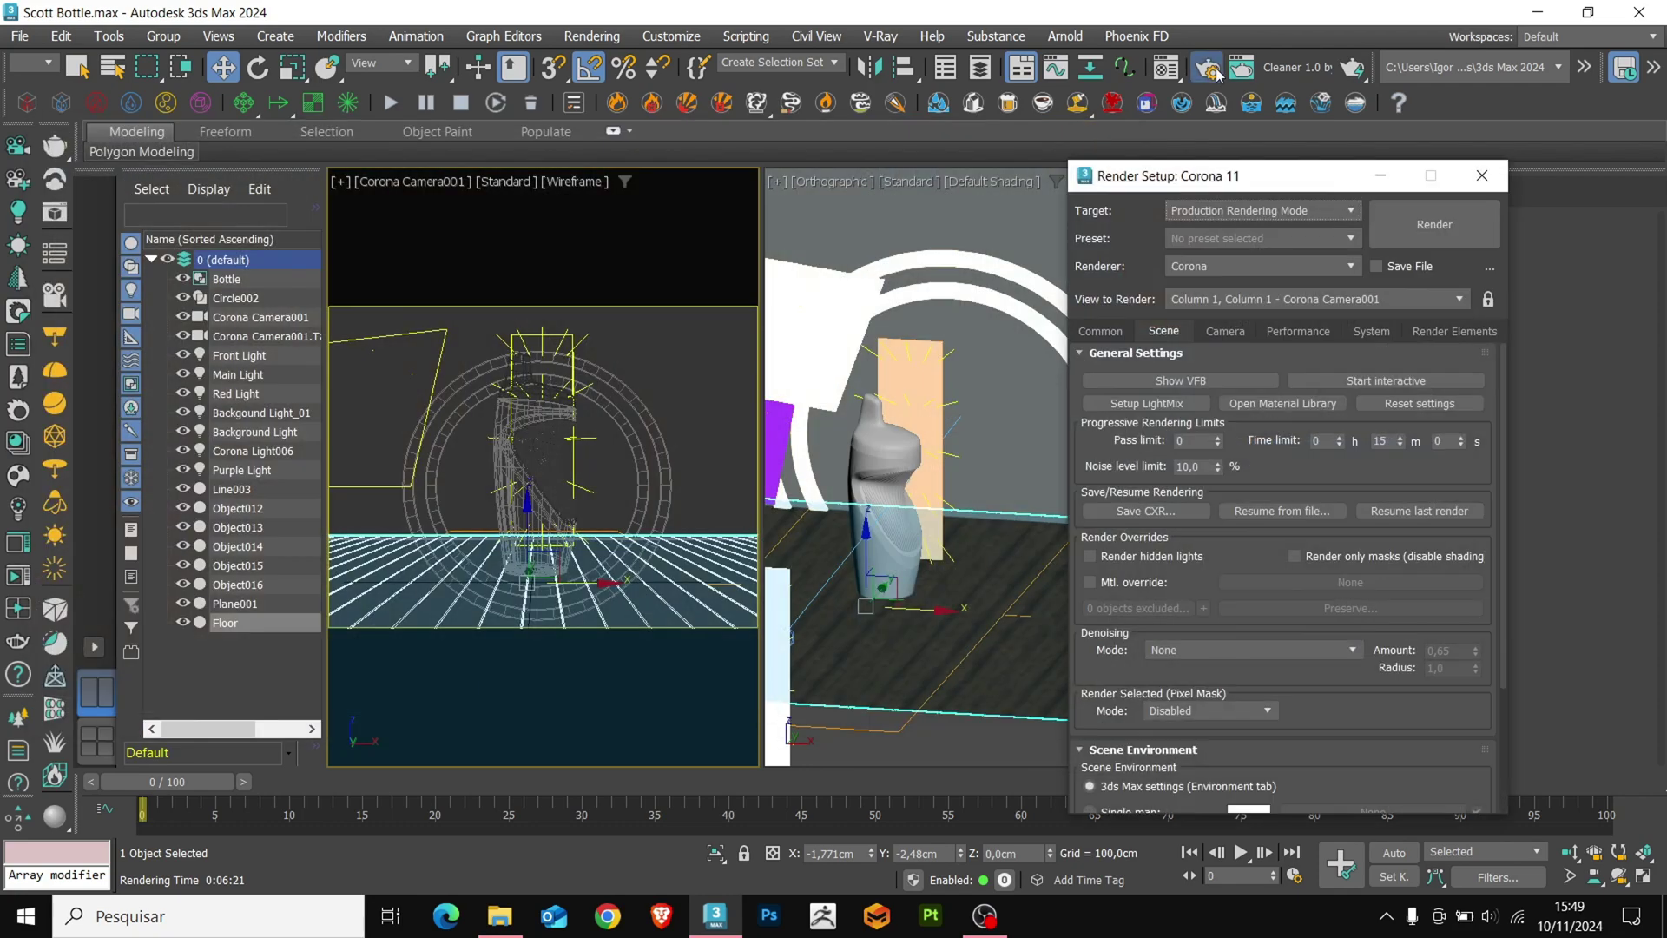
left_click(1308, 652)
left_click(1229, 723)
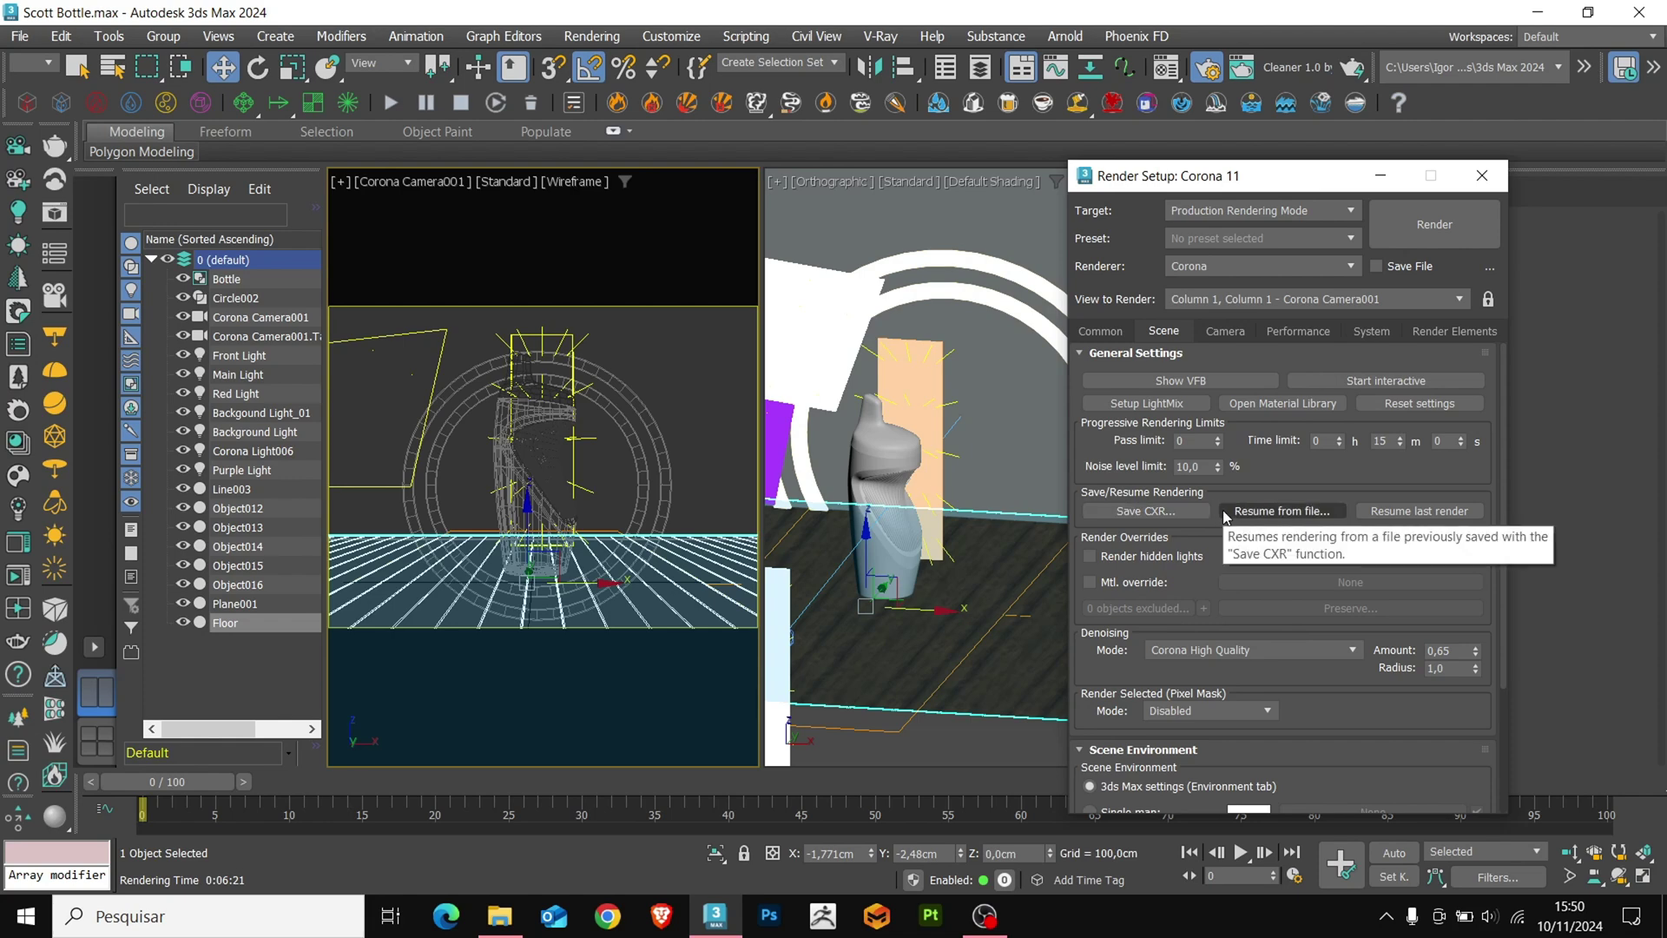
Set the noise level limit to 5% and start the final render
left_click(1201, 468)
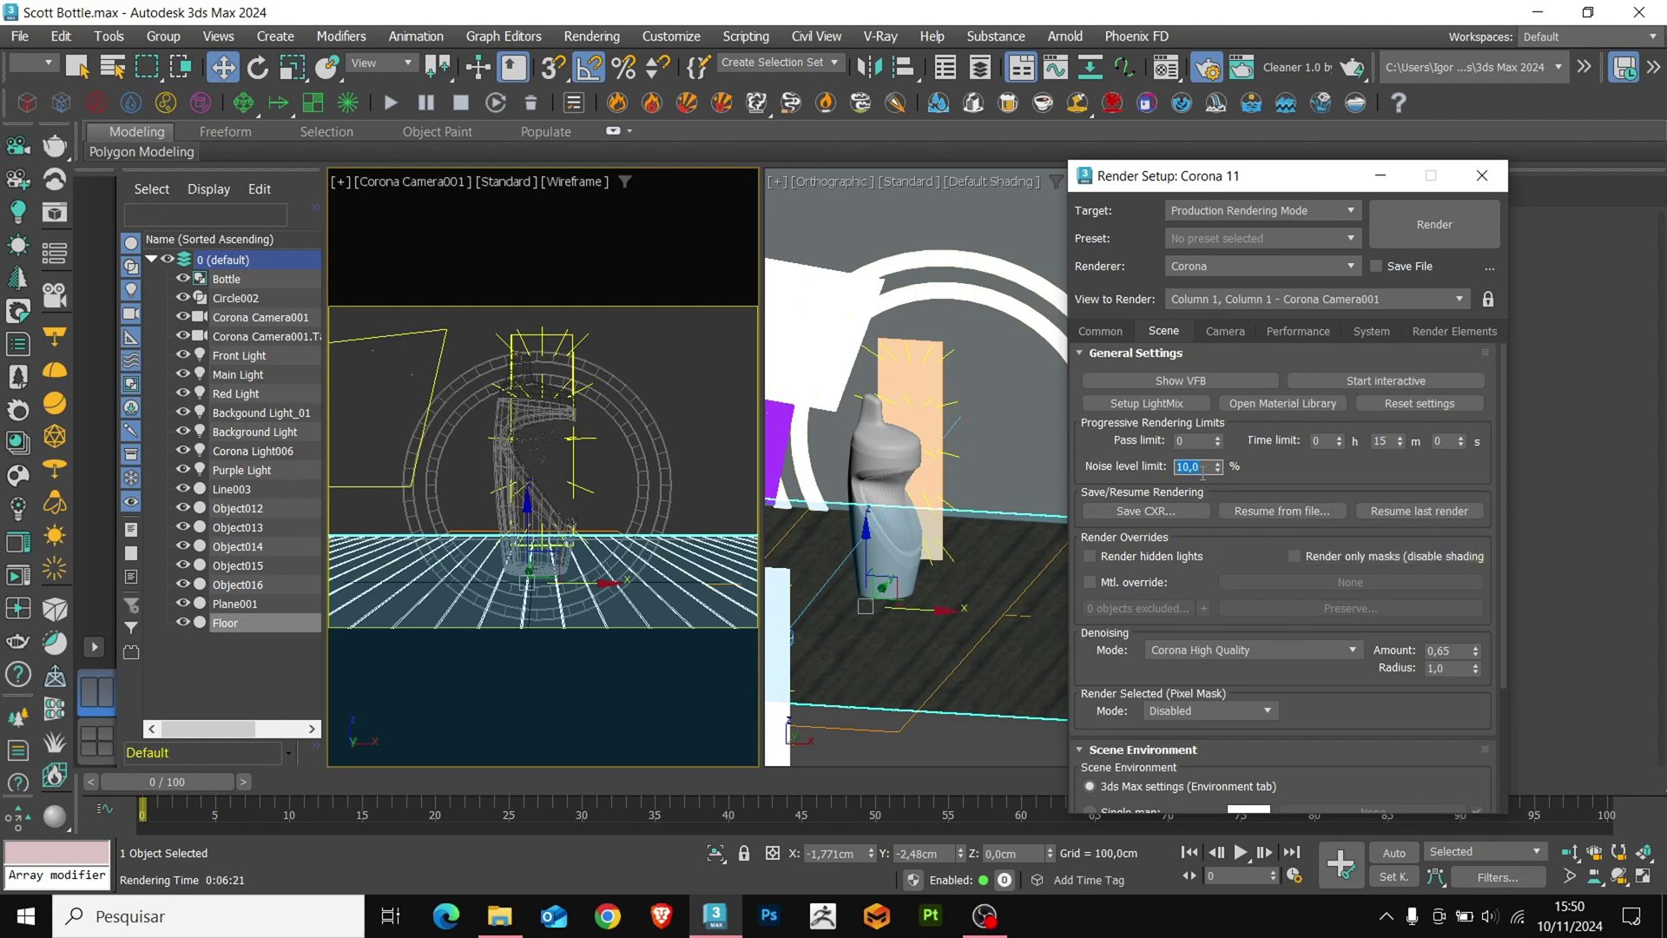
type("5")
key("Return")
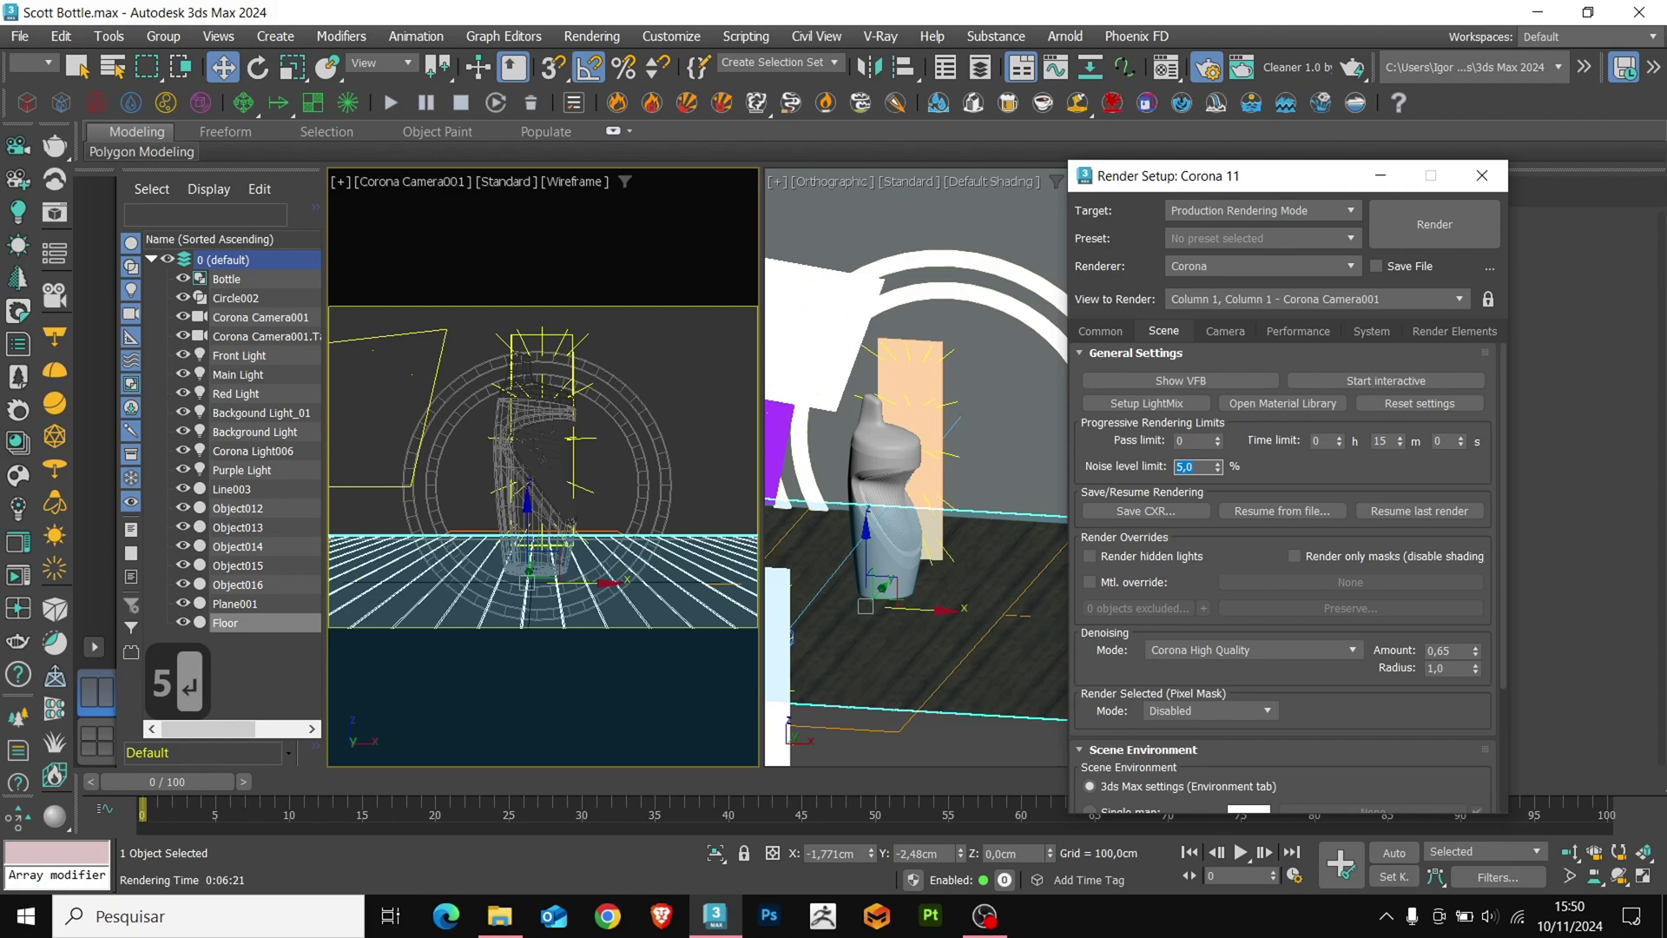
left_click(1431, 225)
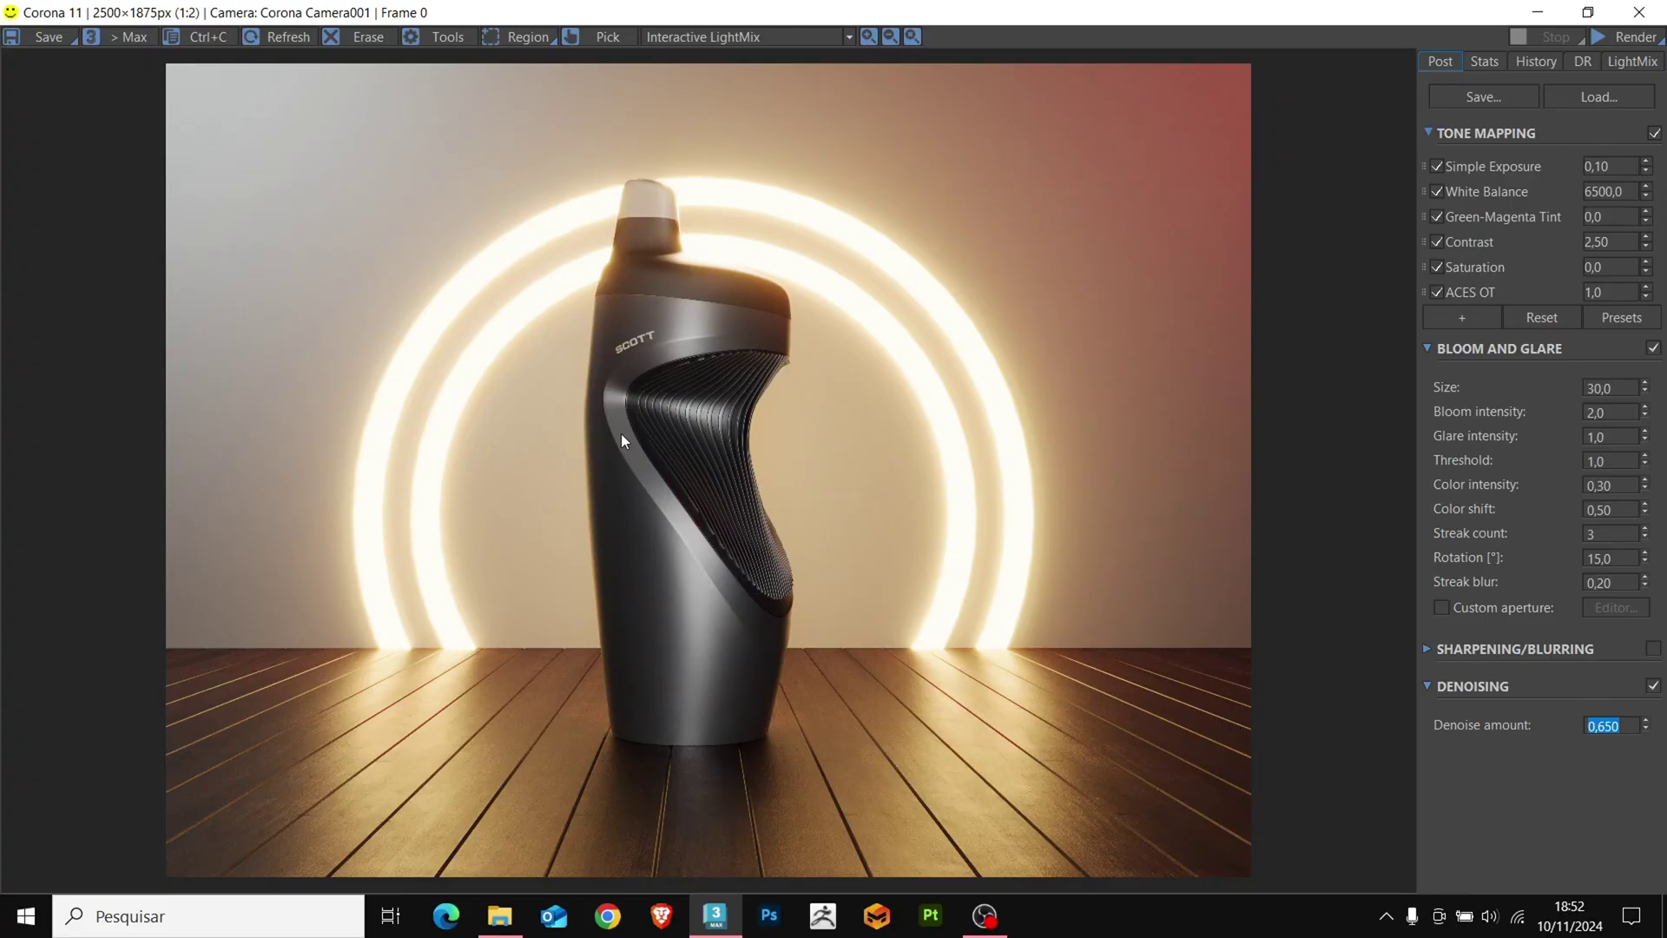
Inspect the final render and compare it with and without the contrast adjustment
scroll(622, 434, "up", 1)
left_click_drag(1403, 348, 1405, 463)
scroll(815, 542, "down", 1)
left_click(1438, 242)
left_click(1438, 242)
Toggle Background Light off and on in the LightMix to compare its effect
left_click(1610, 61)
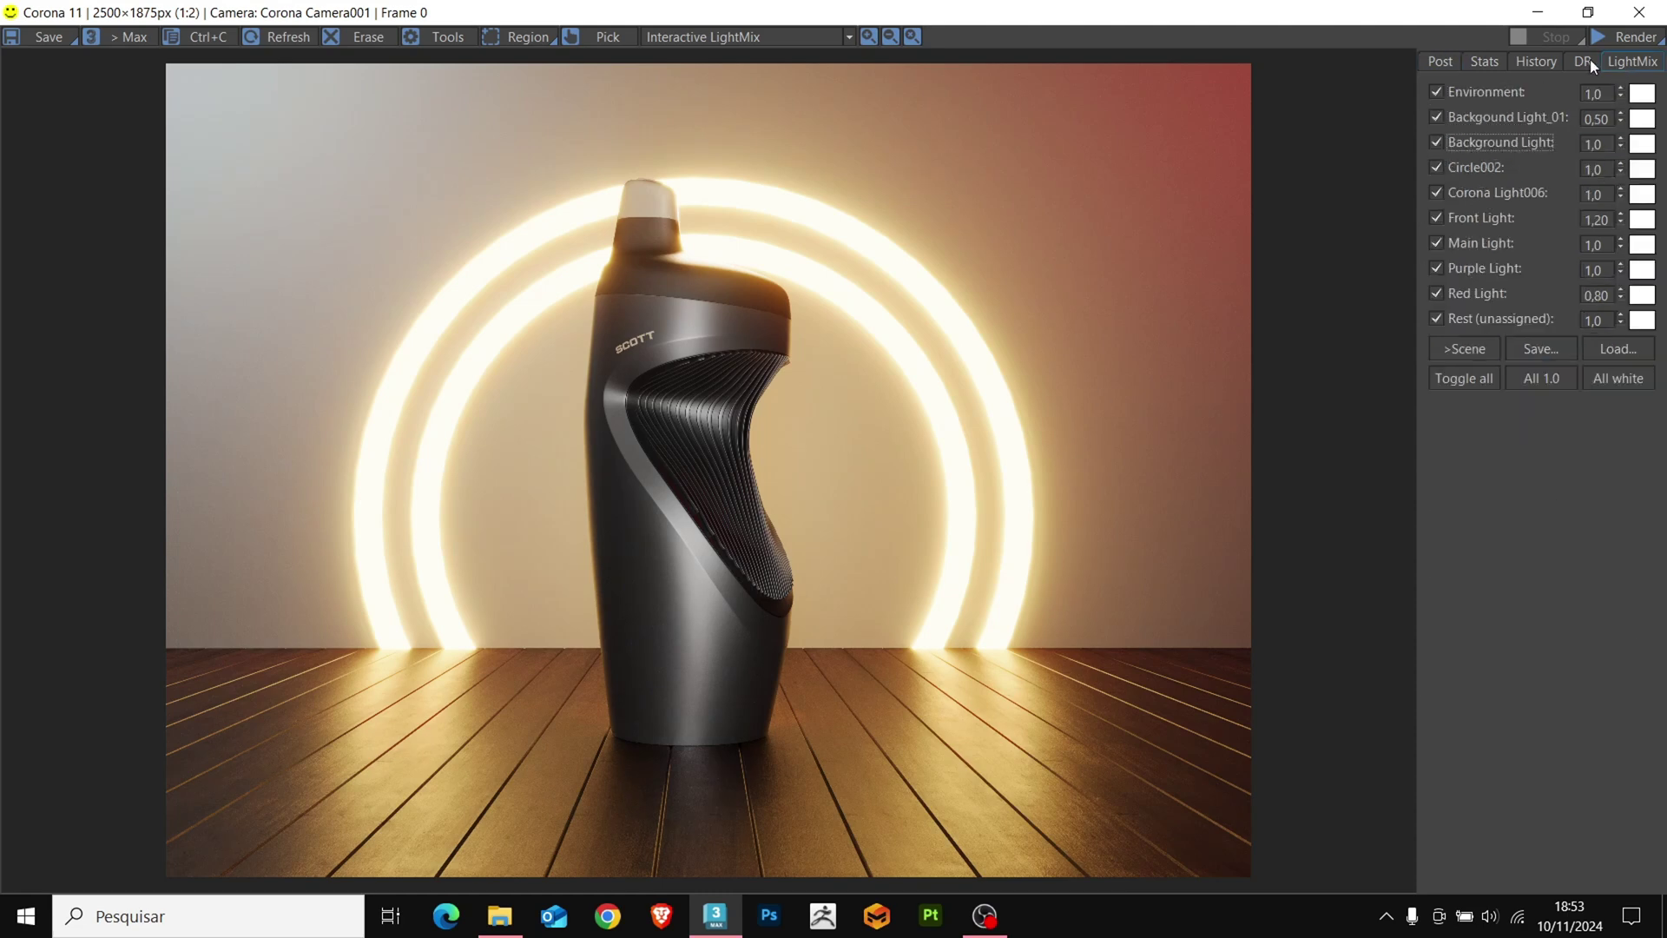
left_click_drag(1619, 174, 1612, 215)
right_click(1611, 215)
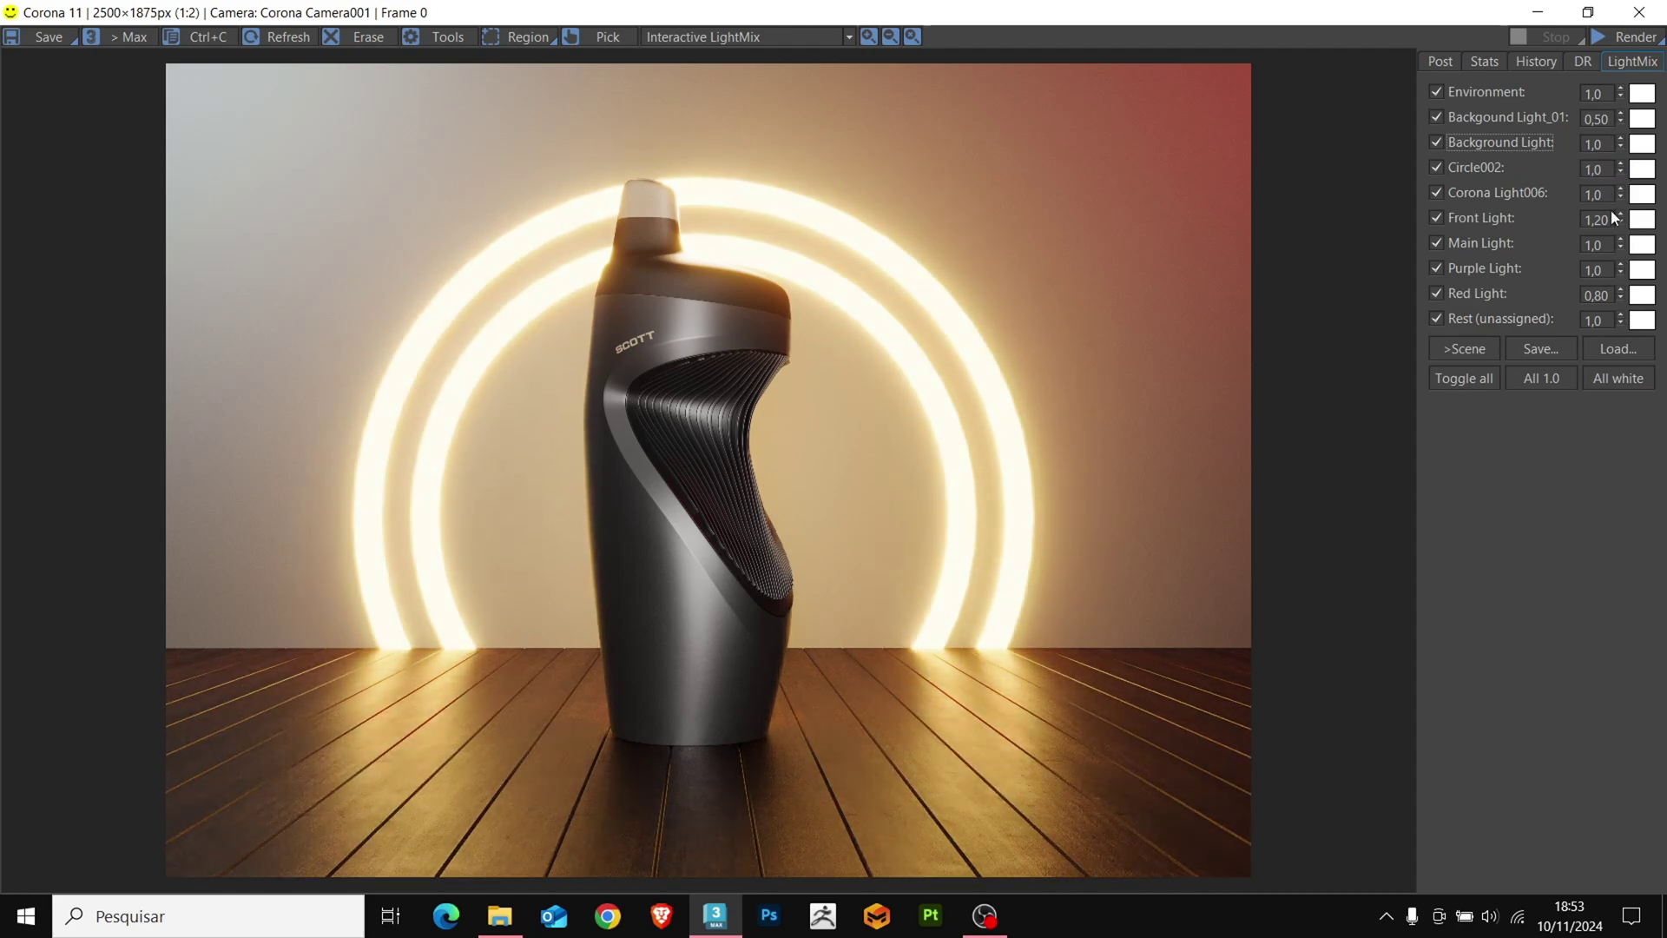
left_click(1487, 143)
left_click(1486, 144)
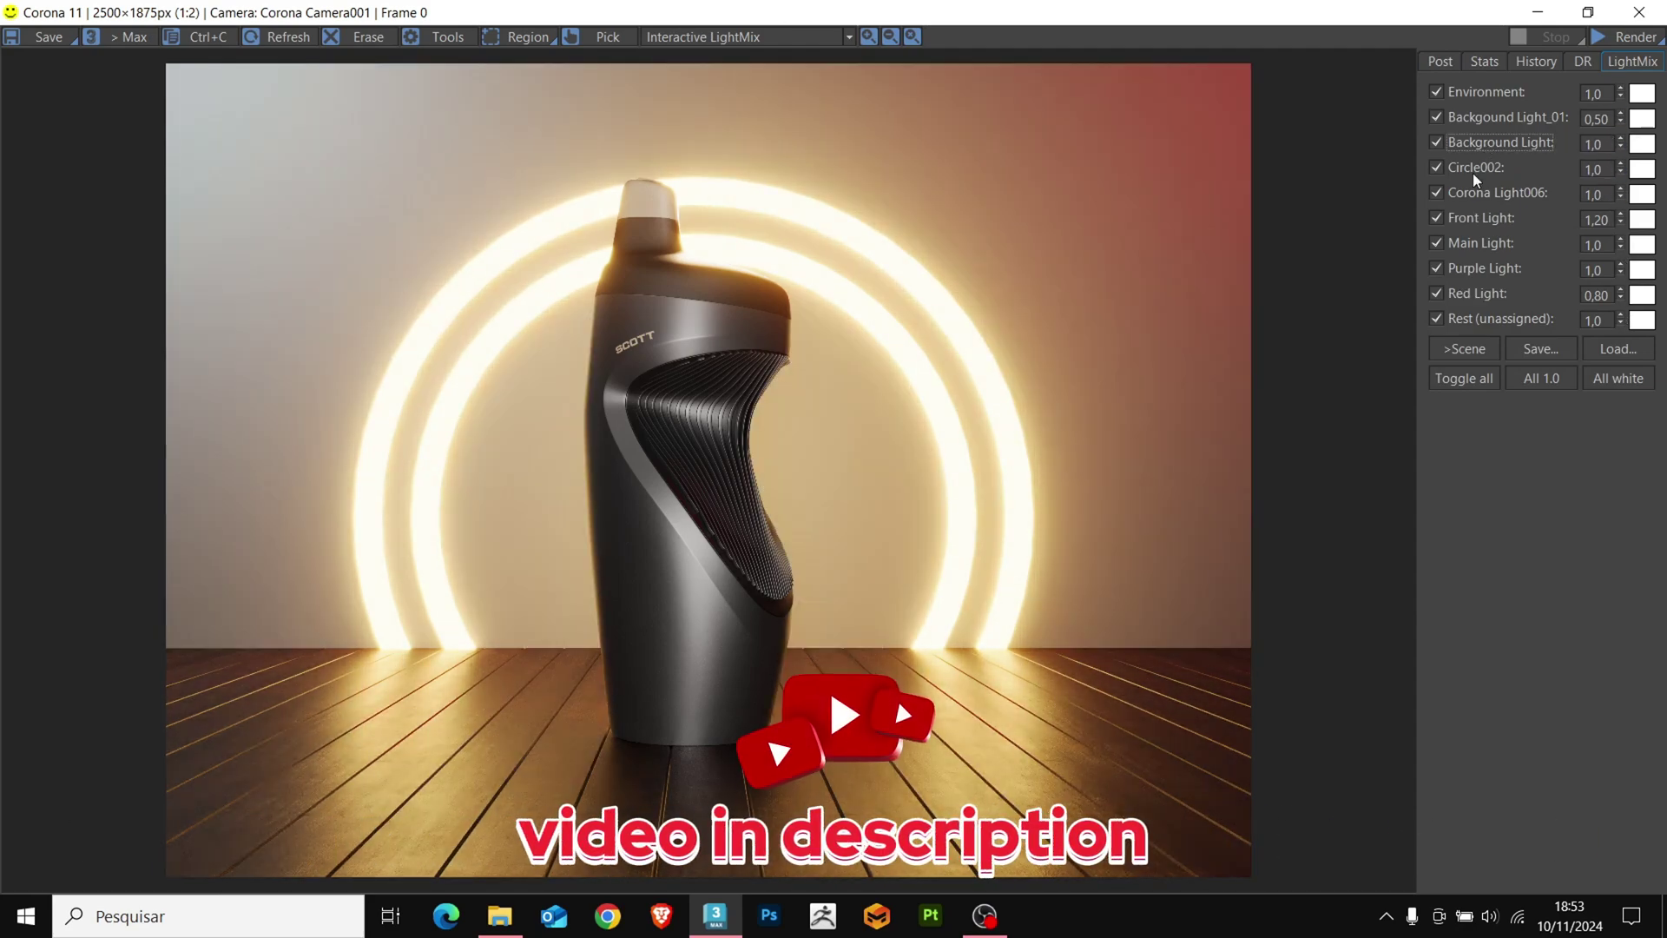
Switch off Purple Light, Red Light, Main Light, Front Light and Corona Light006 in the LightMix to compare the render without them
left_click(1478, 269)
left_click(1471, 294)
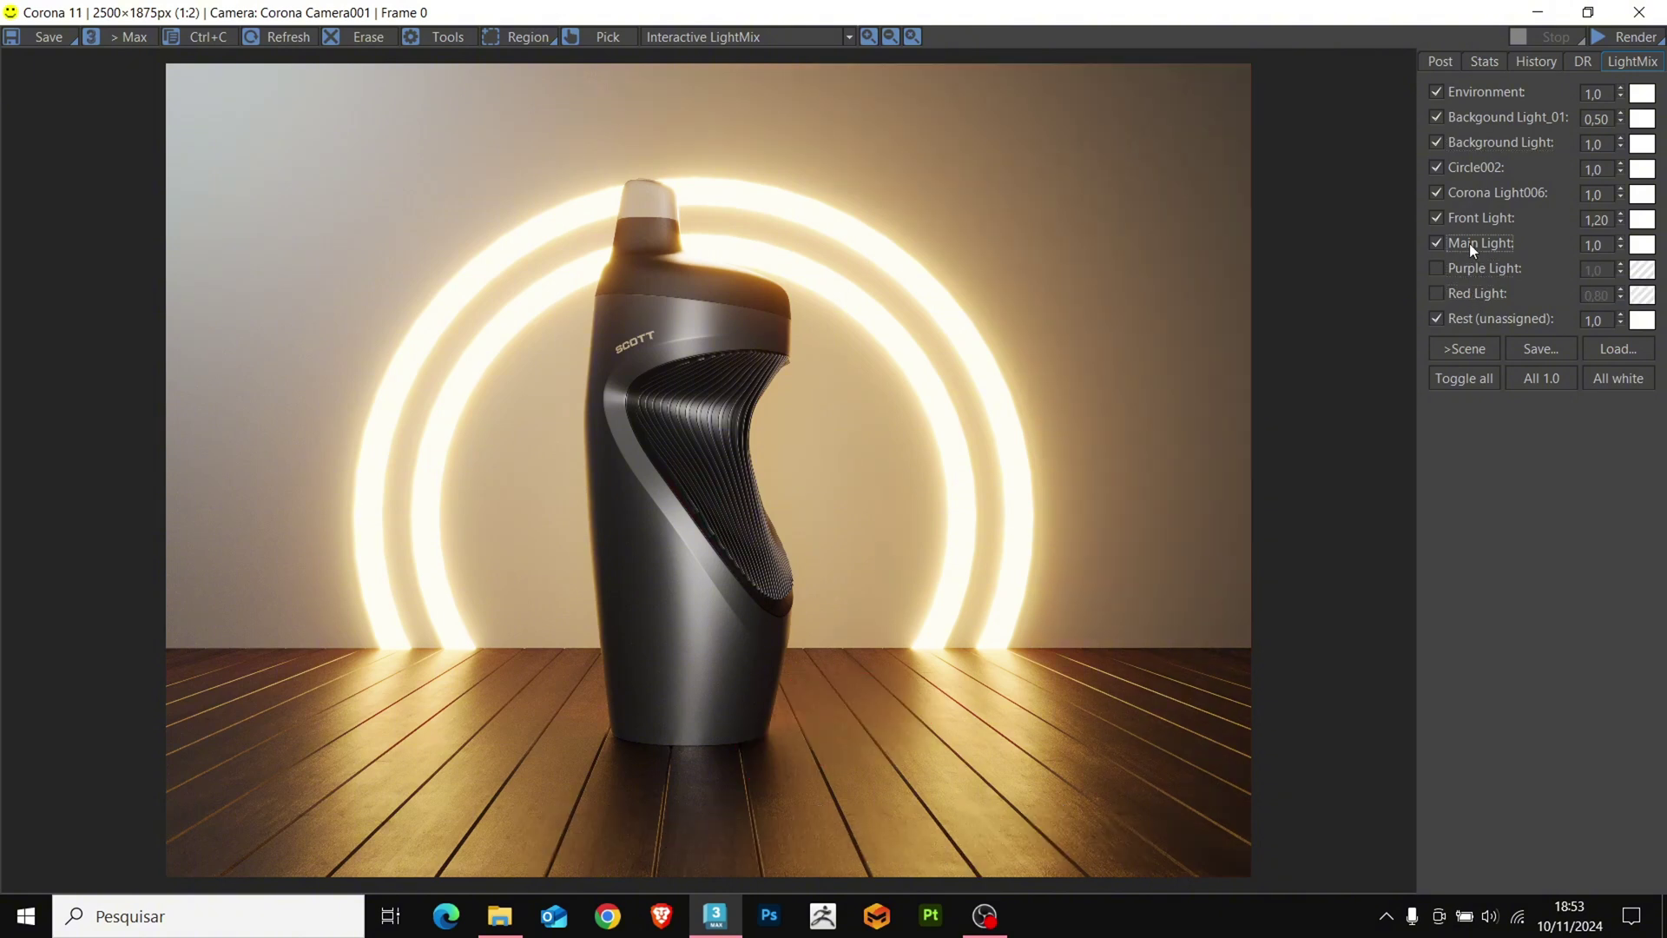
left_click(1469, 243)
left_click(1481, 217)
left_click(1486, 192)
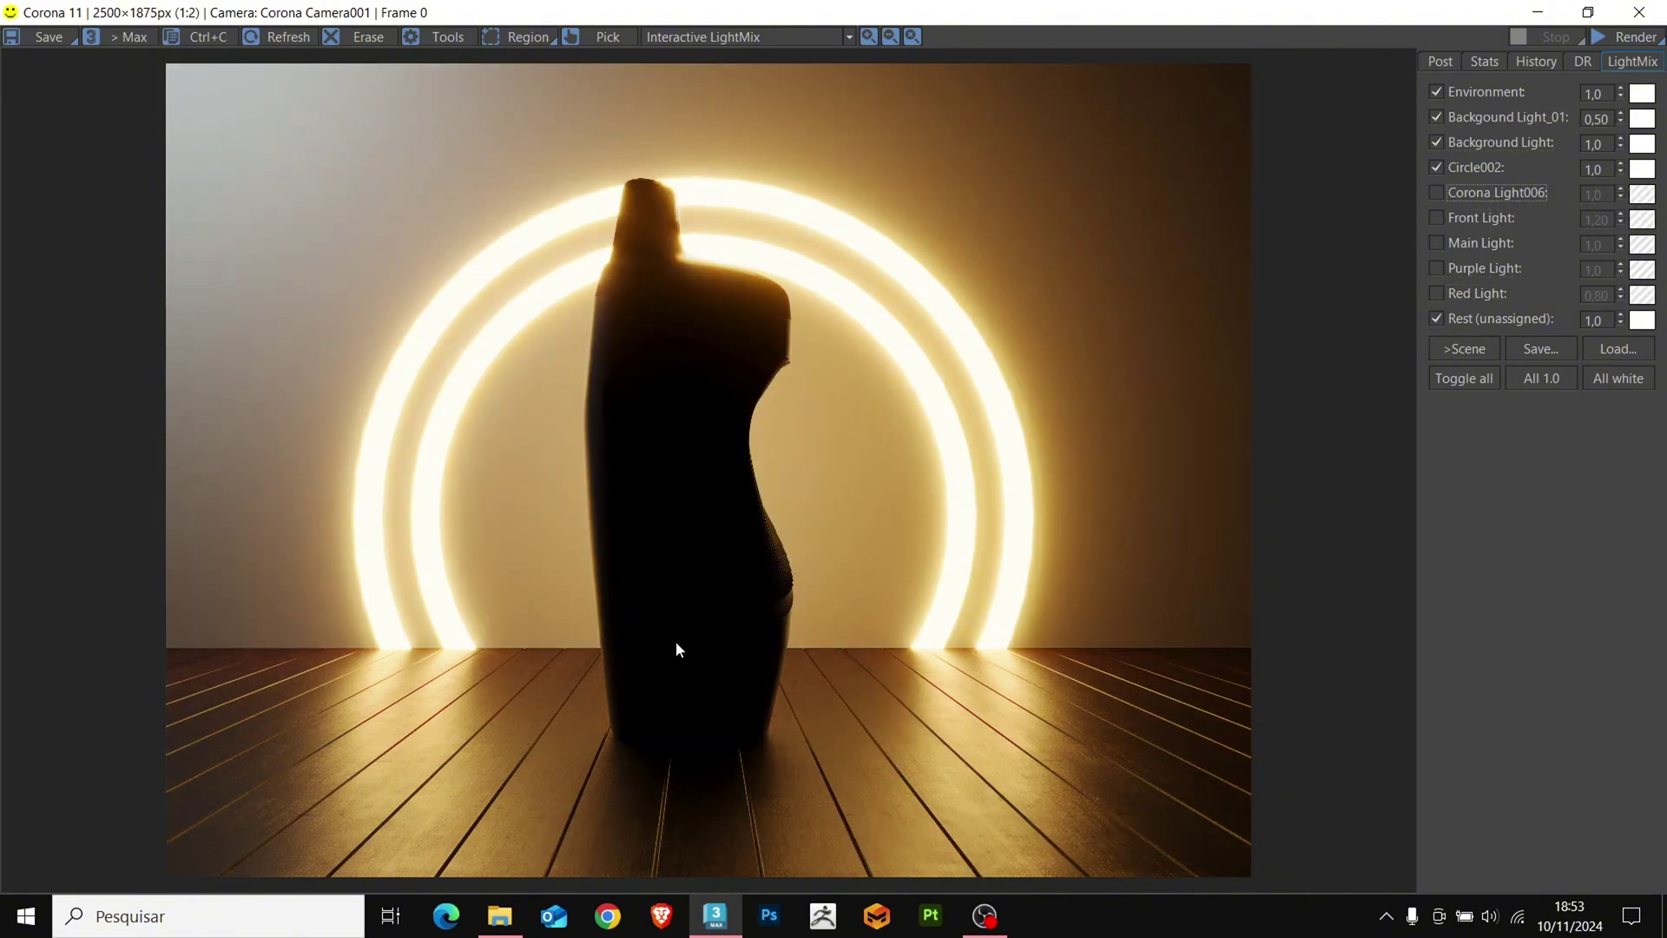
Switch Corona Light006, Front Light, Main Light and Purple Light back on in the LightMix
left_click(1467, 193)
left_click(1477, 218)
left_click(1466, 243)
left_click(1470, 270)
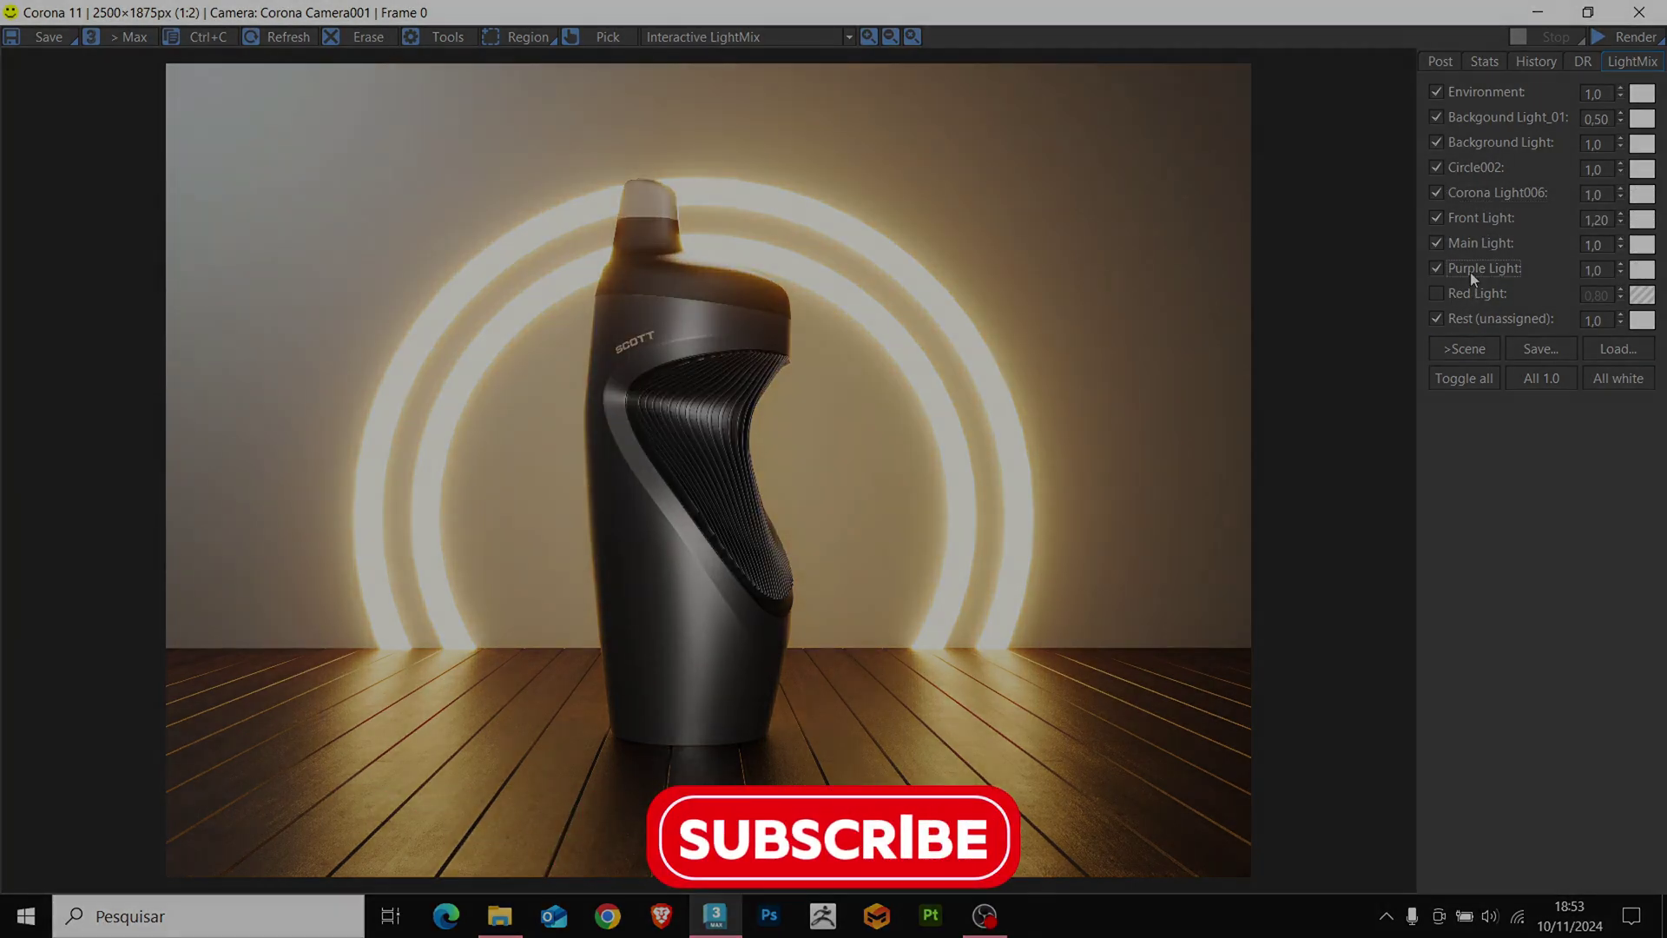